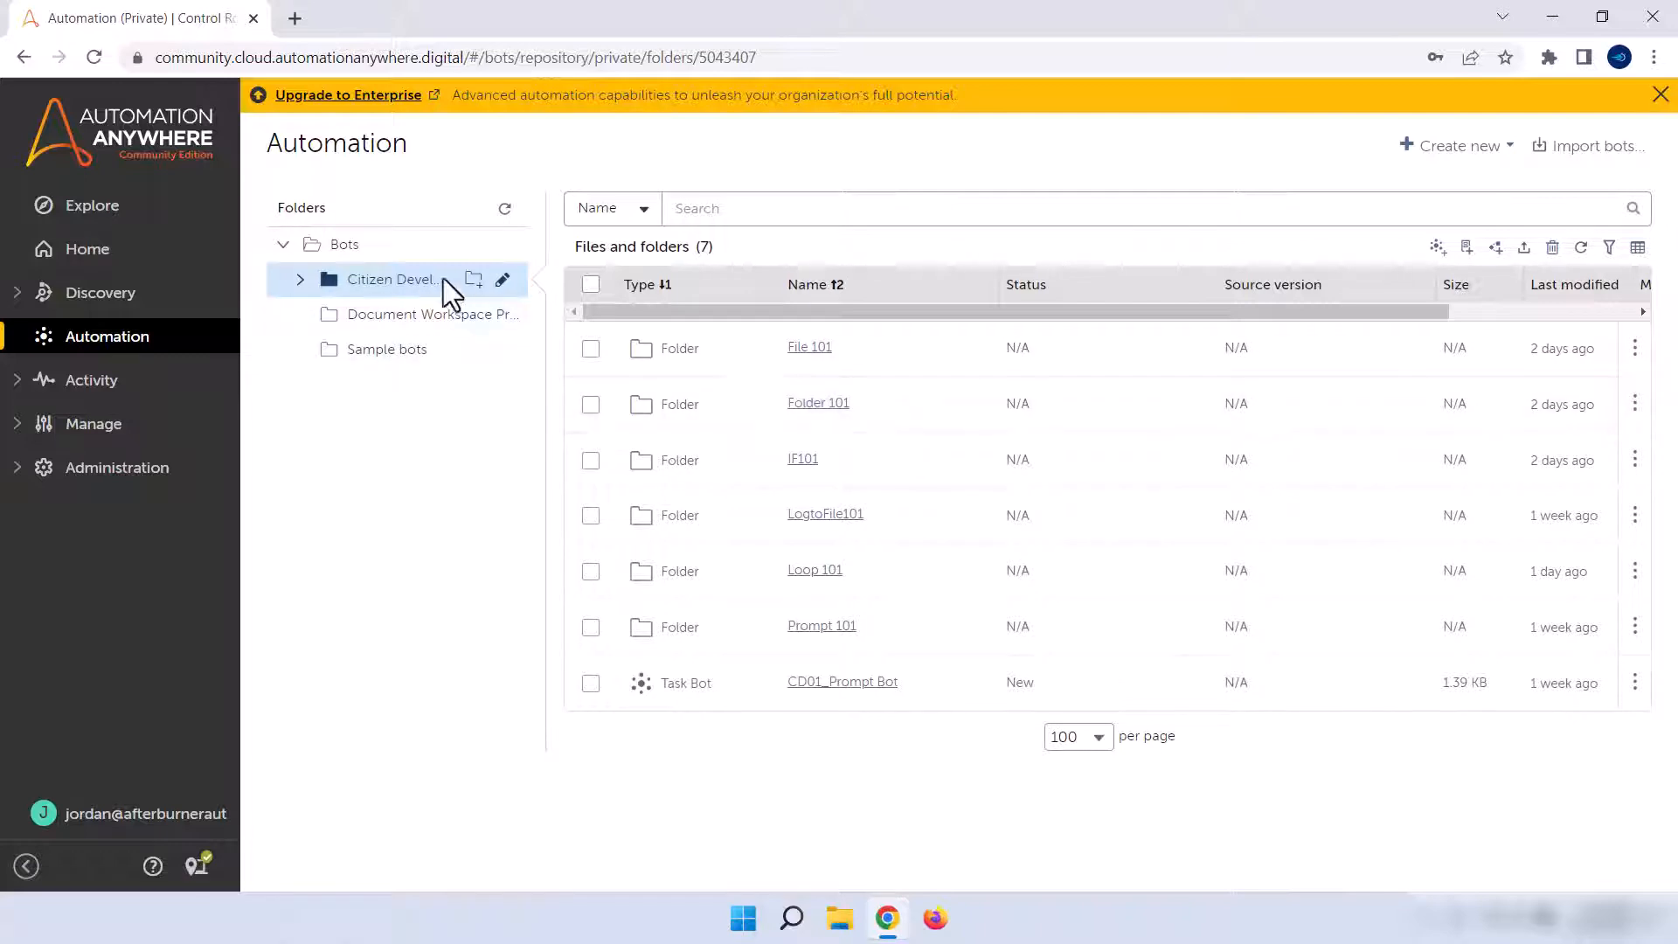
# Step: Create a folder named "Excel Basic 101" inside the Citizen Developer folder
pyautogui.click(473, 280)
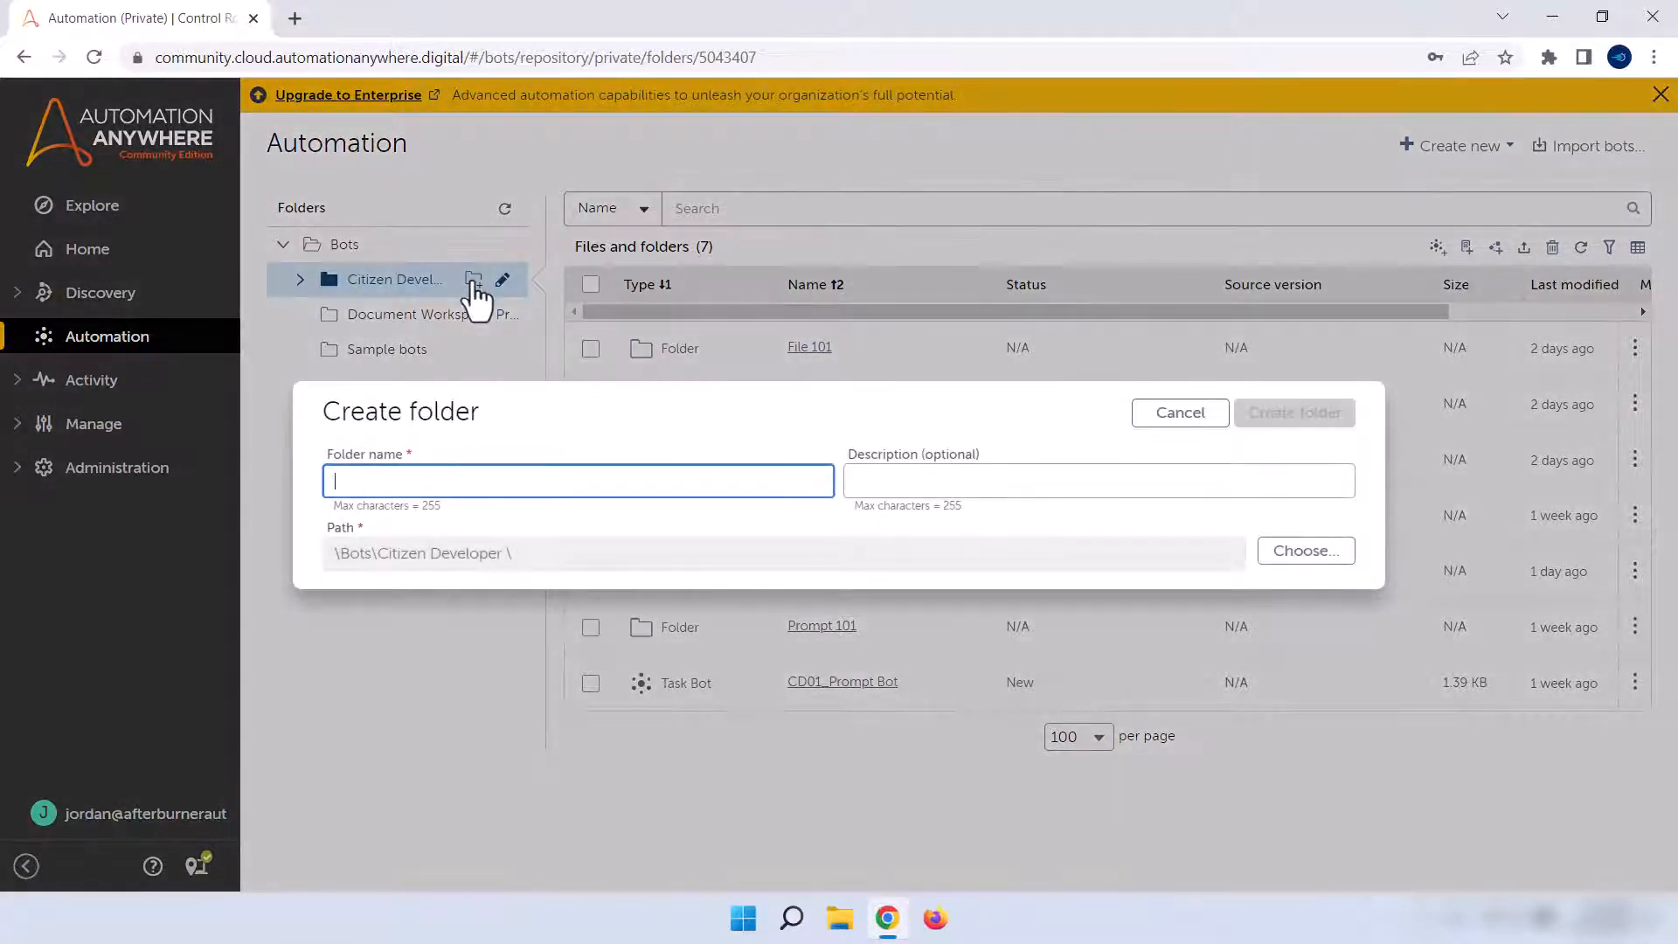
pyautogui.write('Excel Basic 101')
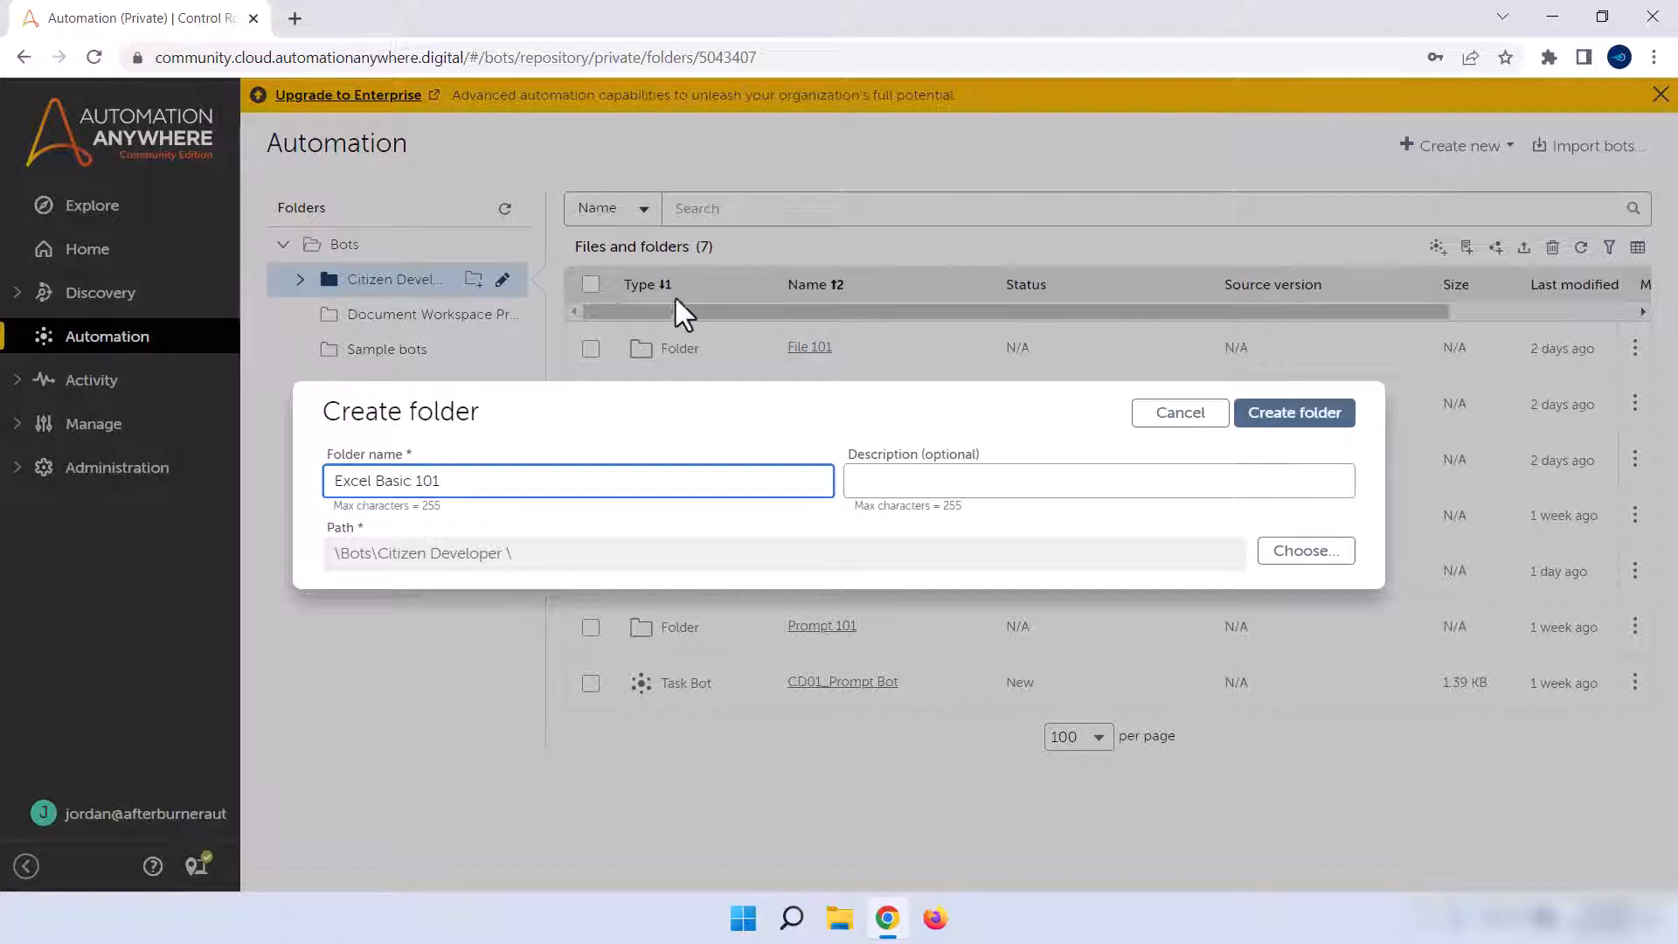
pyautogui.click(1287, 414)
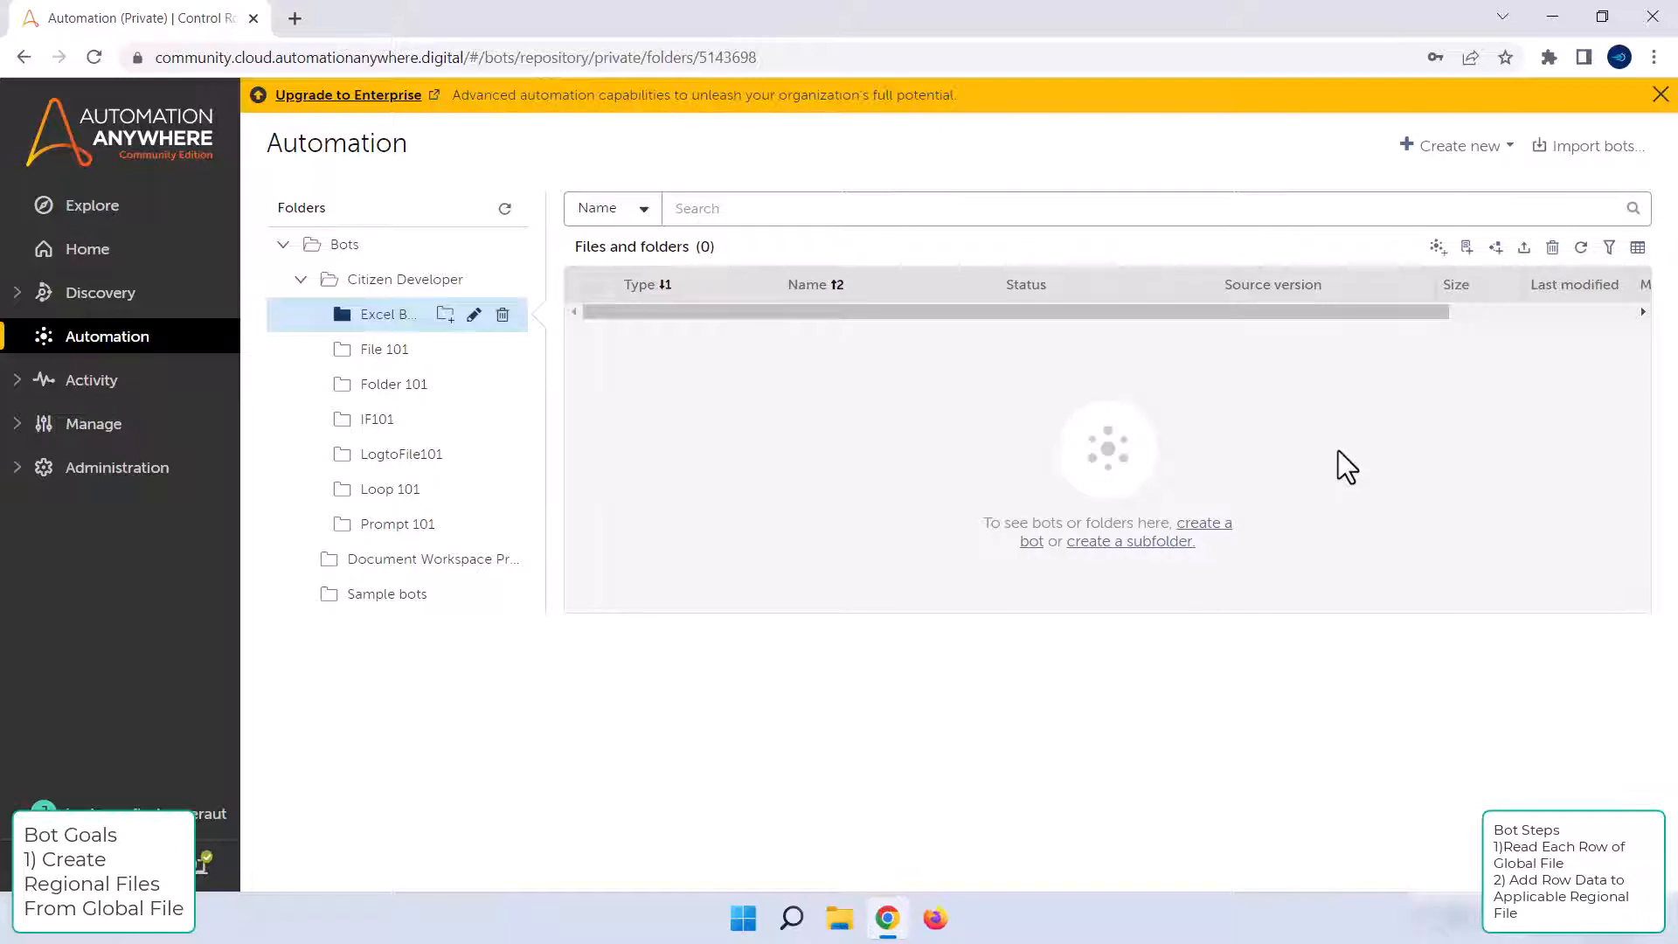
# Step: Create a task bot named "CD17 - RegionalSalesData" in the Excel Basic 101 folder and show it in list view
pyautogui.click(1438, 247)
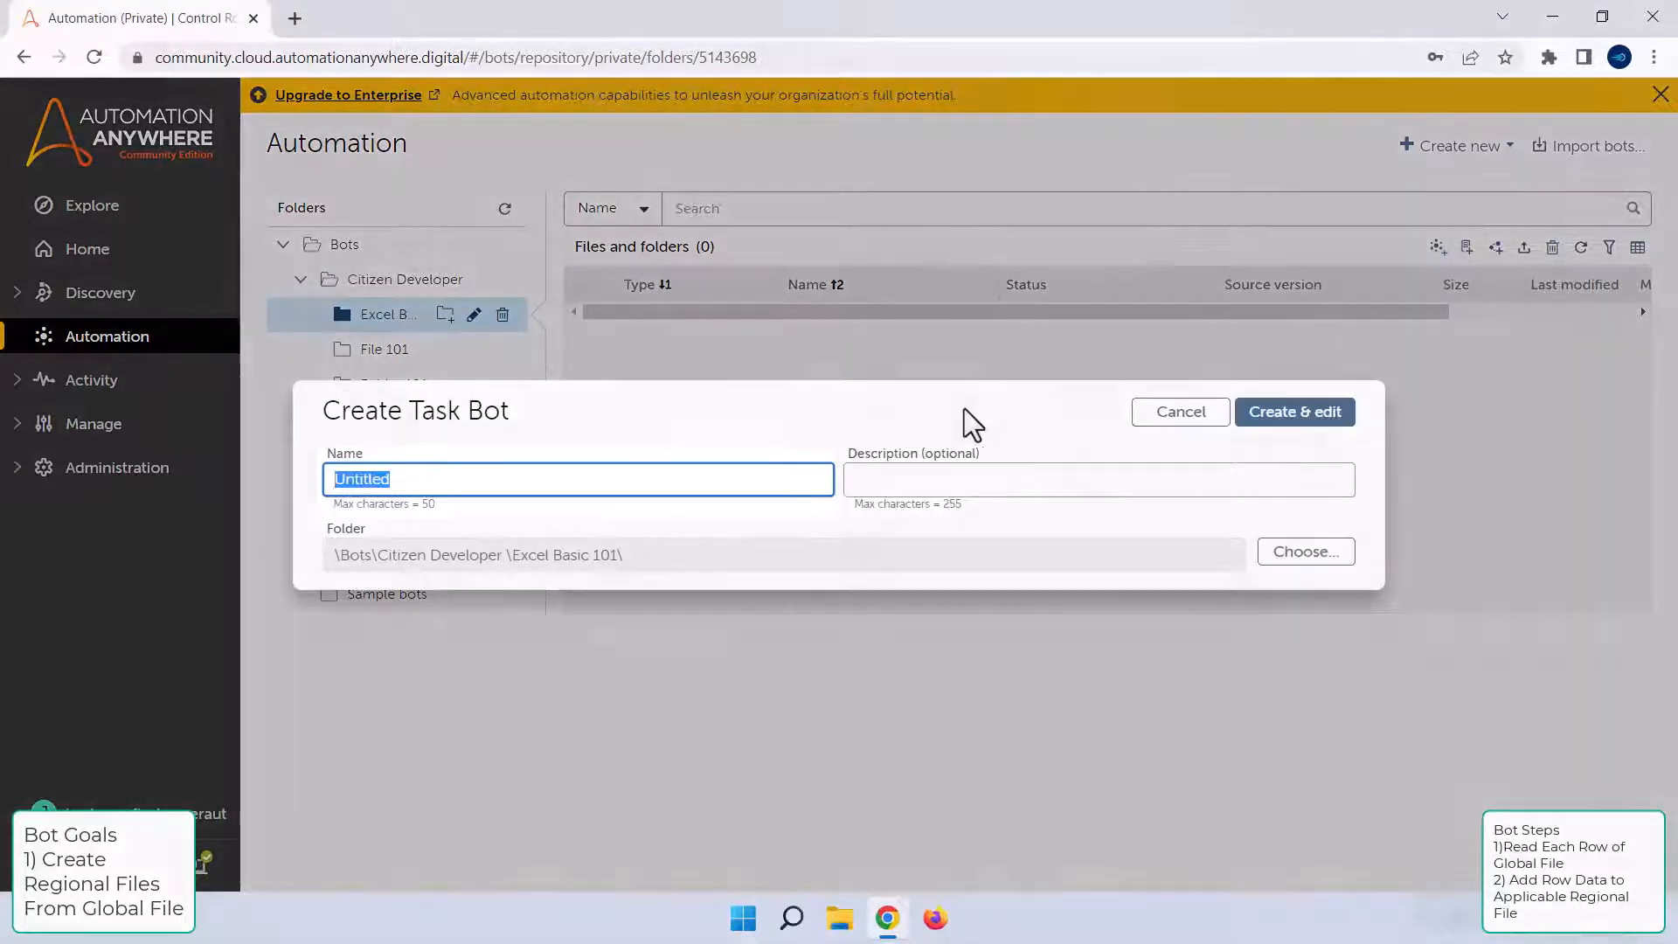
pyautogui.write('CD17')
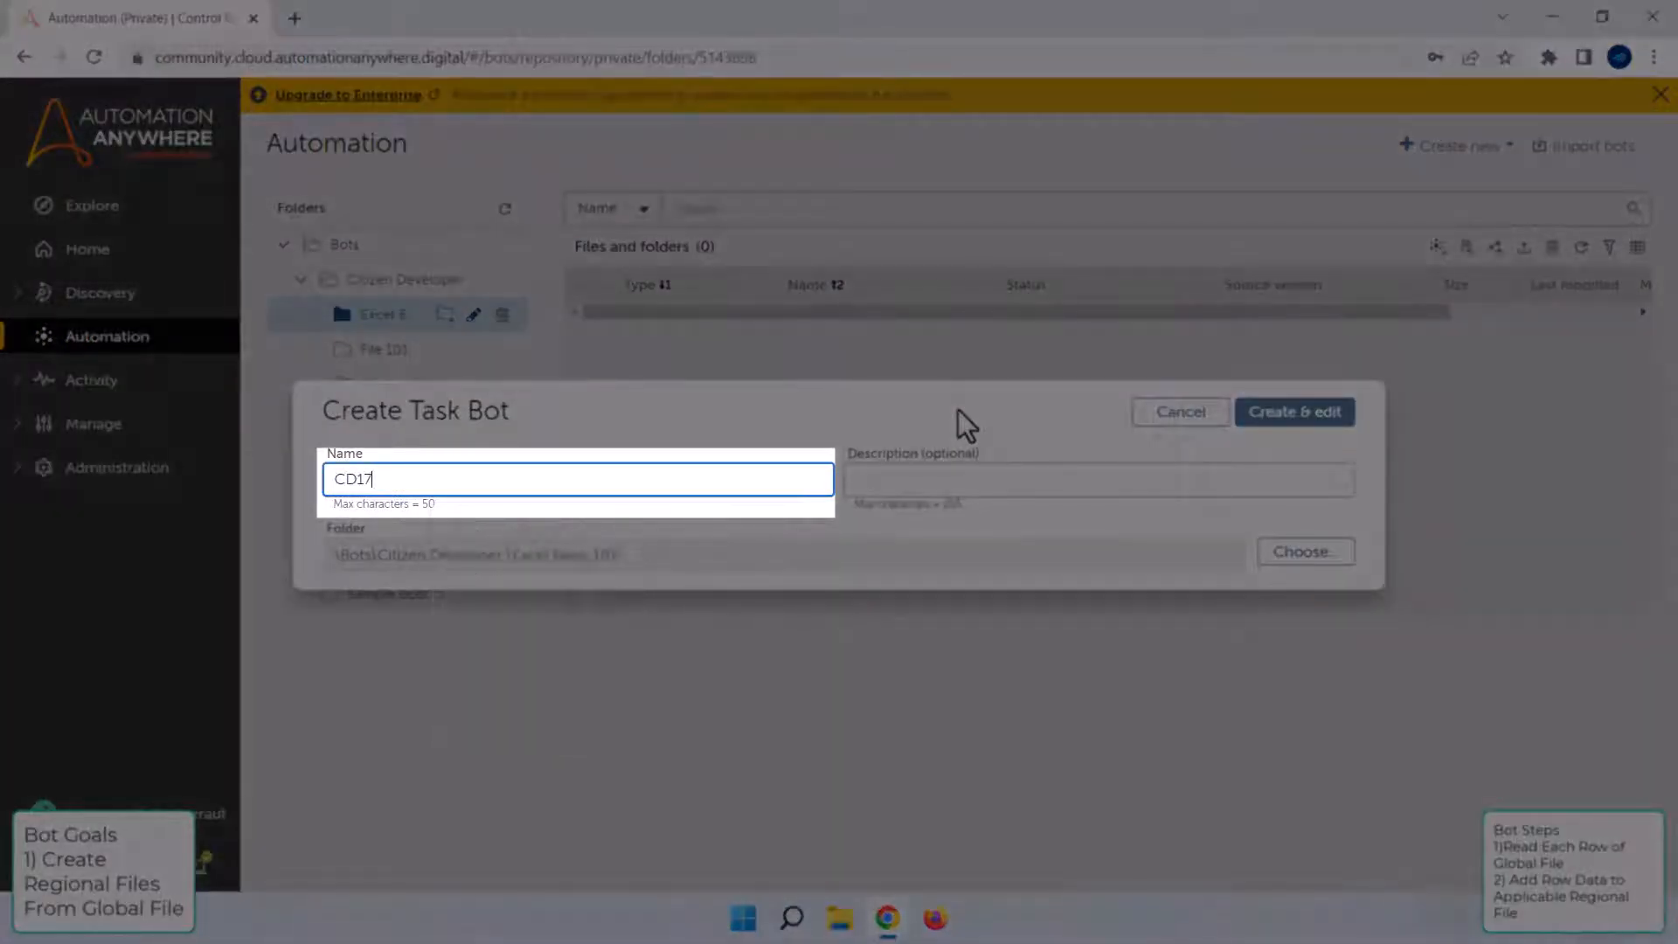
pyautogui.write(' - RegionalSalesData')
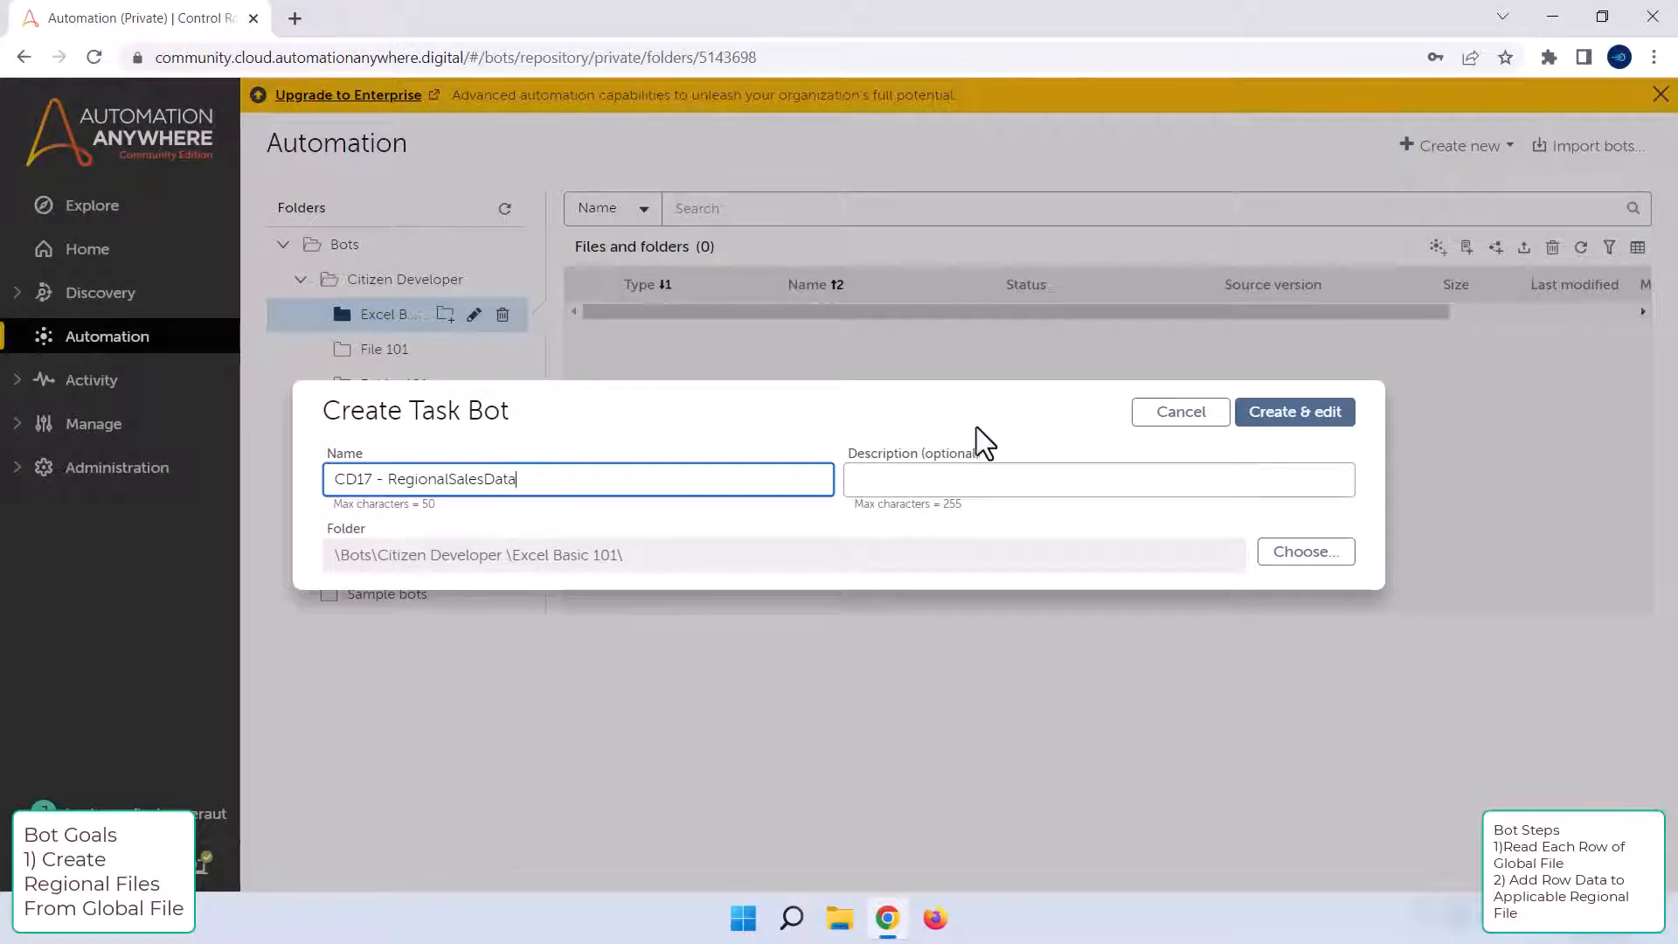
pyautogui.click(1304, 419)
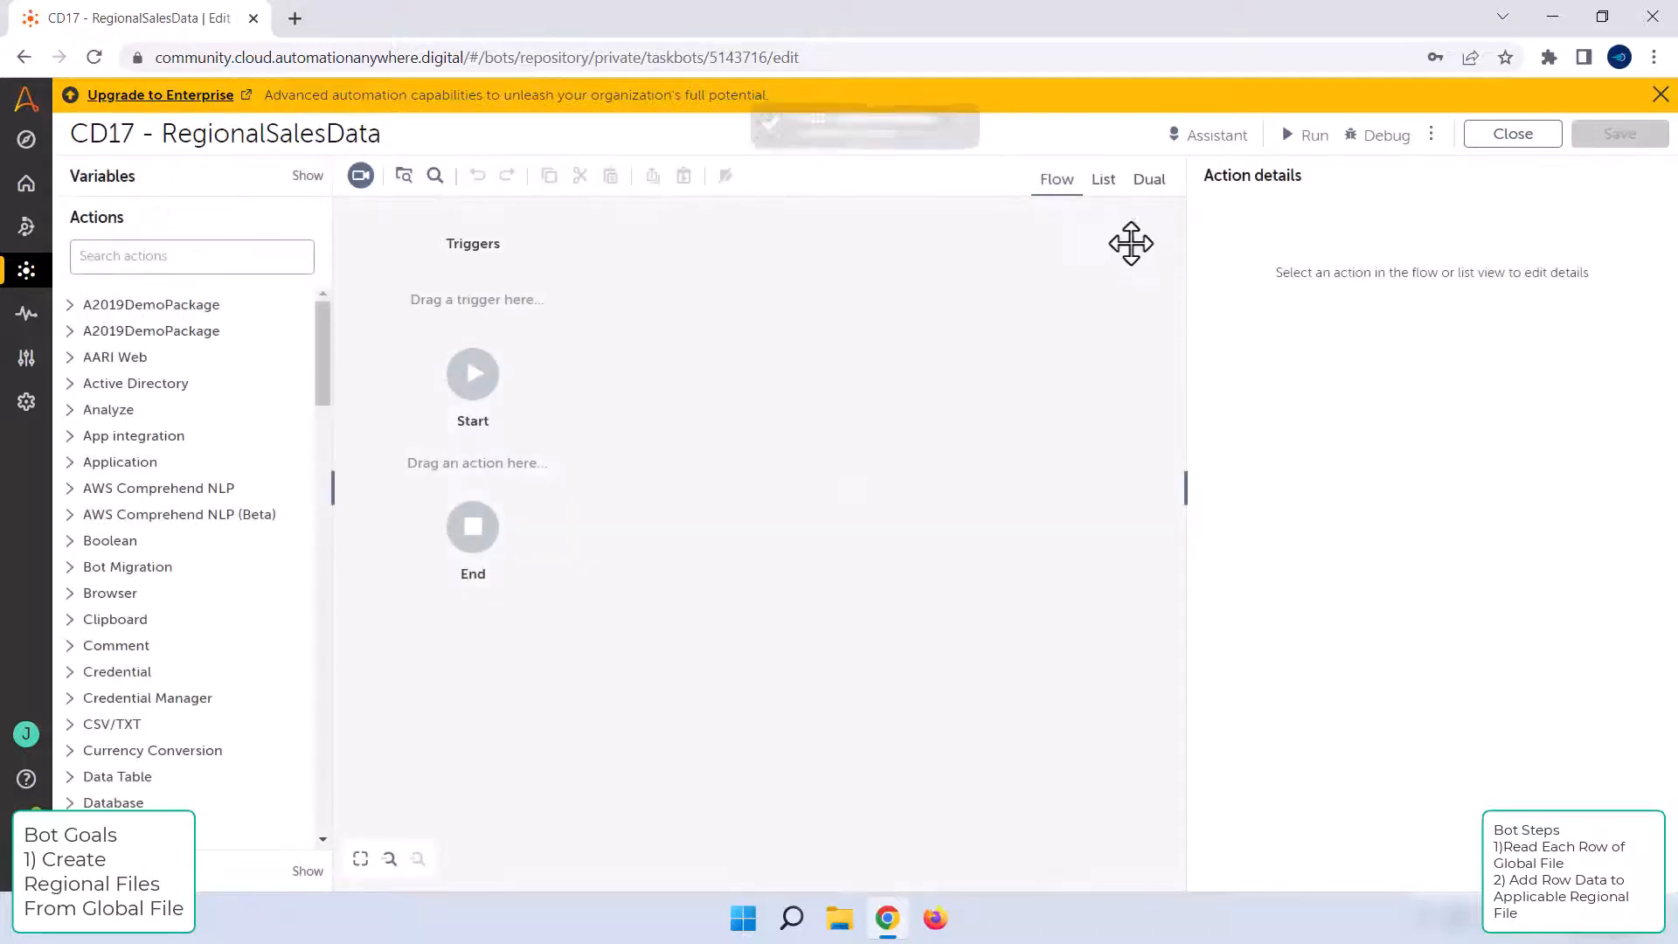
pyautogui.click(1104, 186)
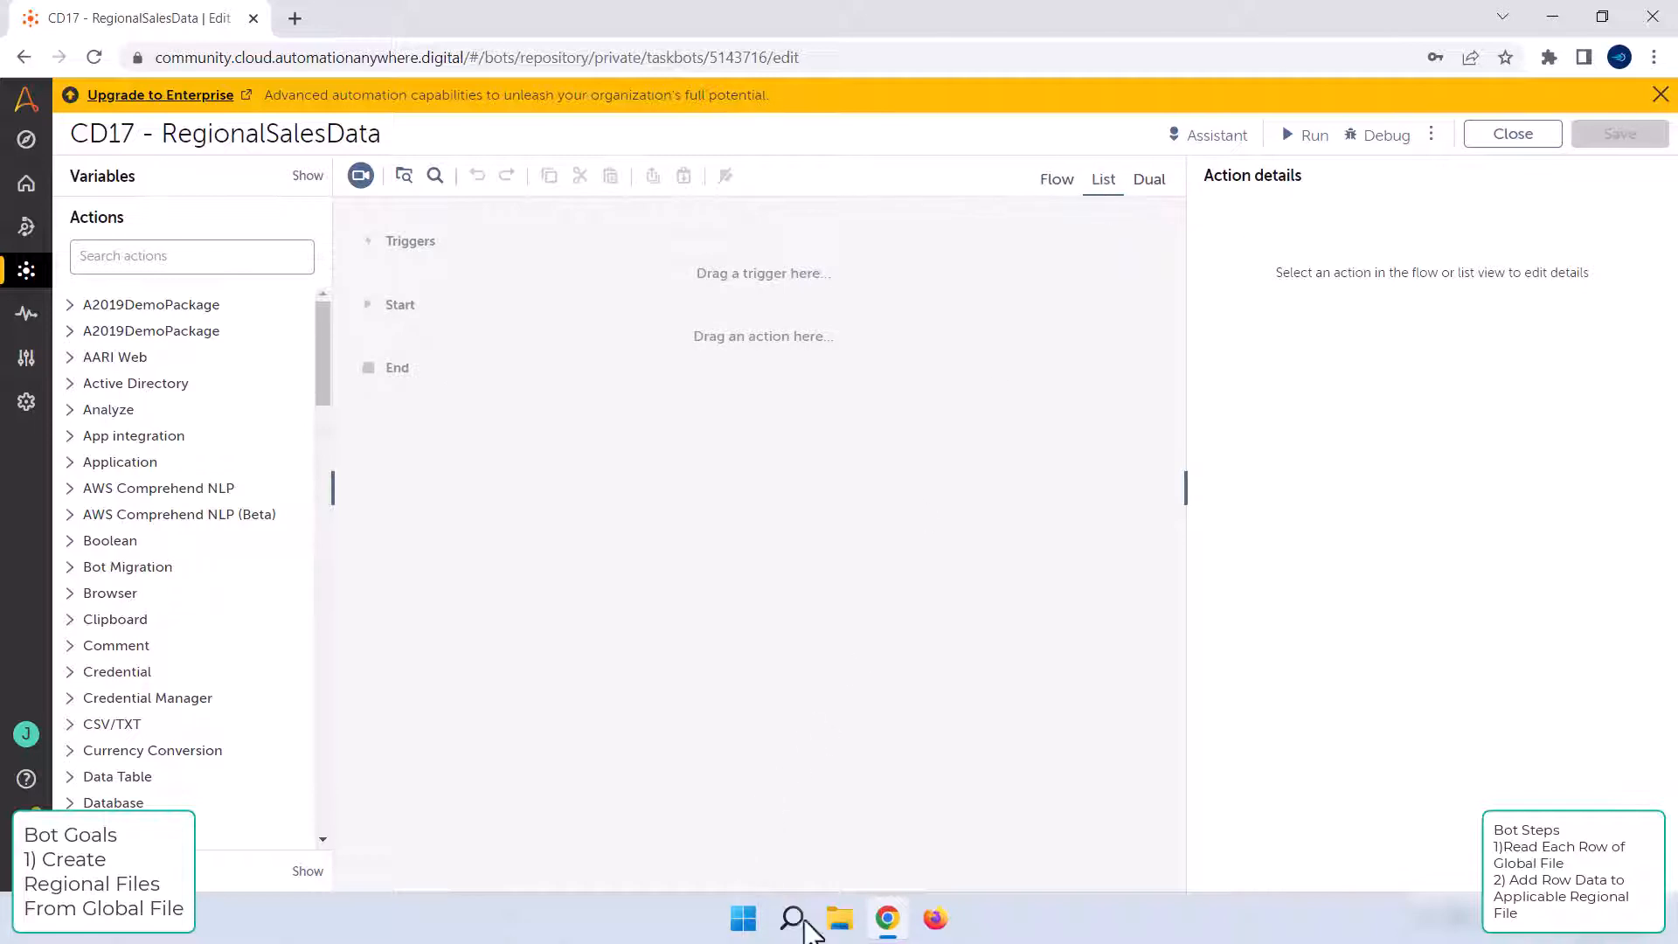
# Step: In File Explorer, create a folder named "CD17 - Regional Sales Data" on the Desktop
pyautogui.click(844, 925)
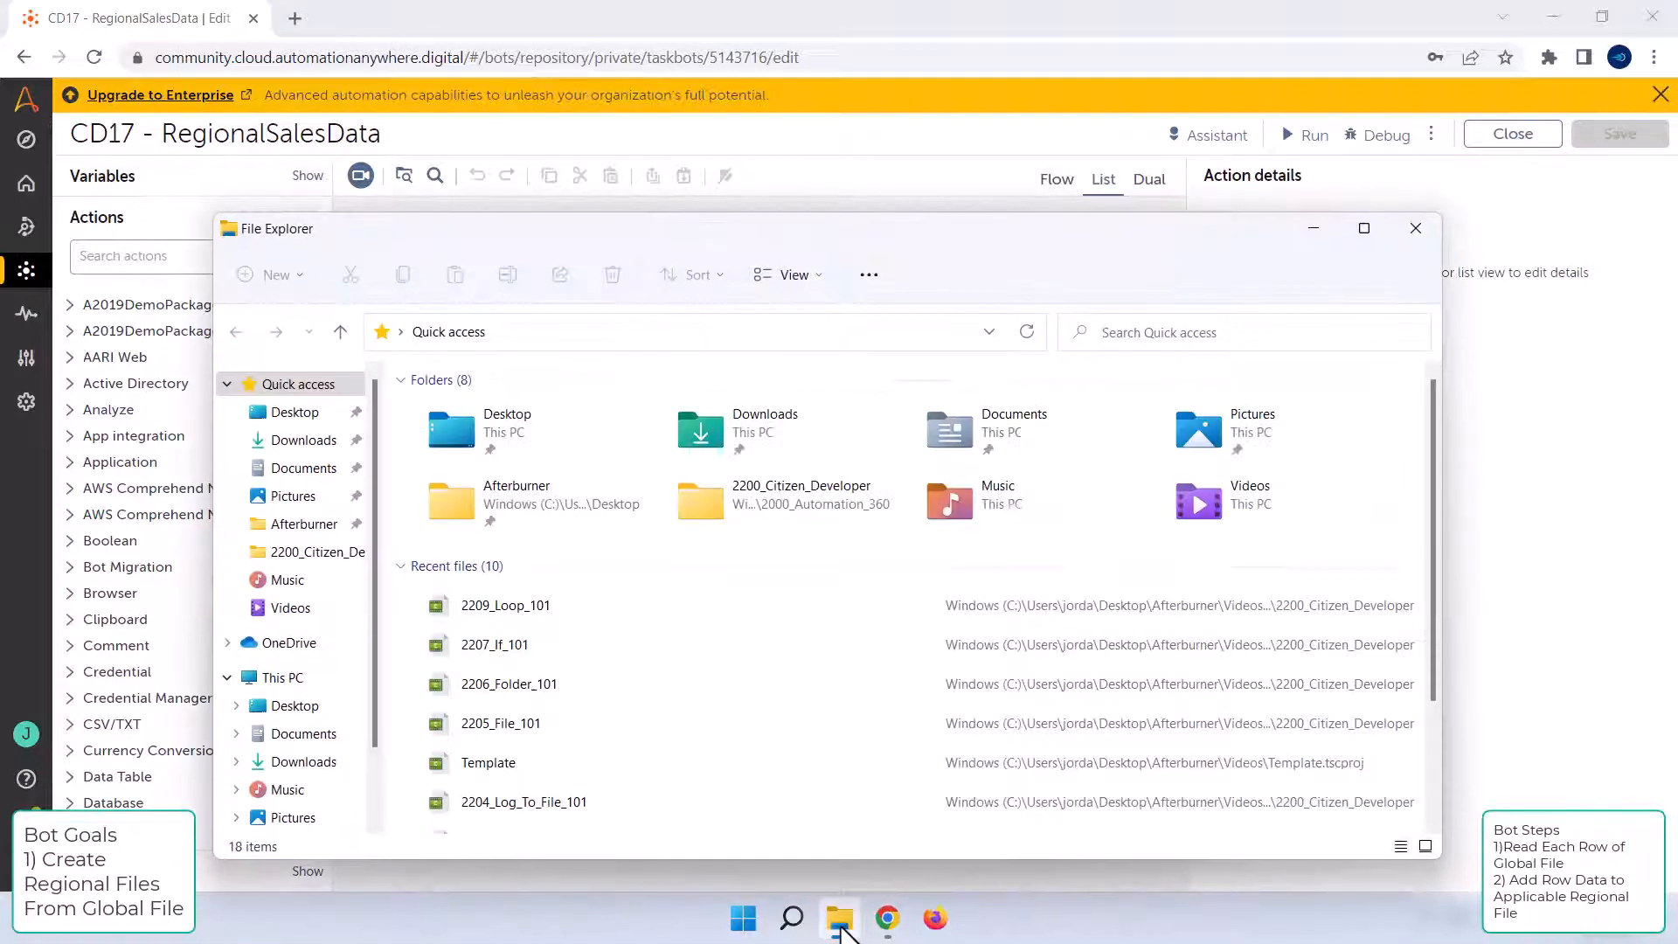
pyautogui.click(306, 418)
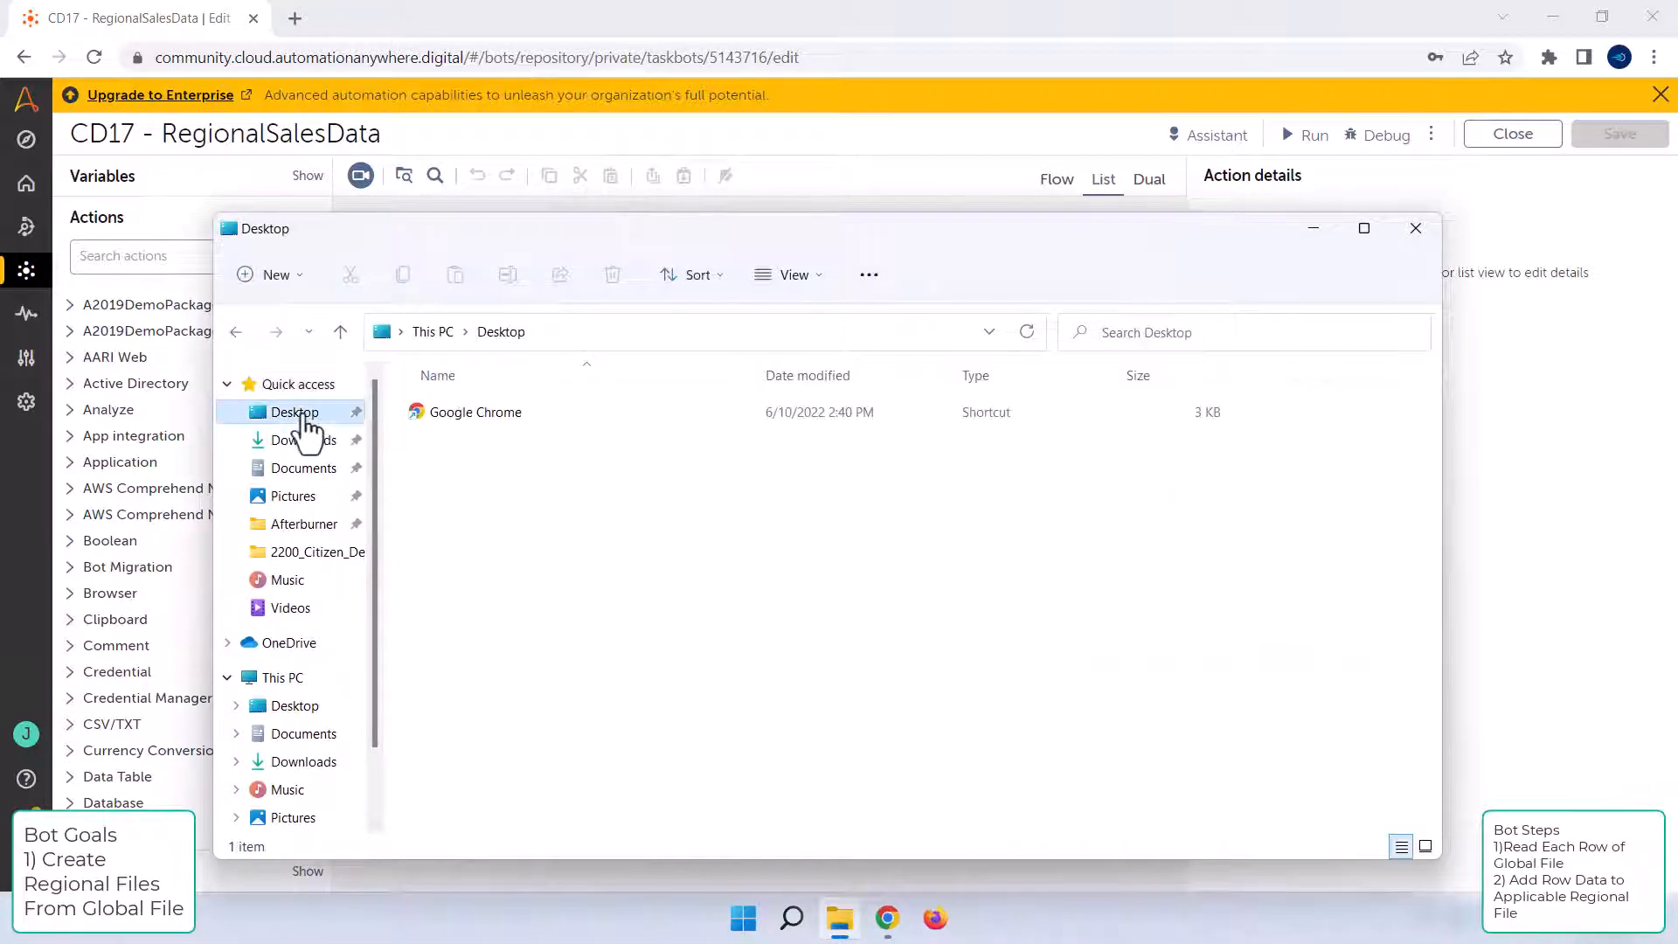
pyautogui.rightClick(458, 473)
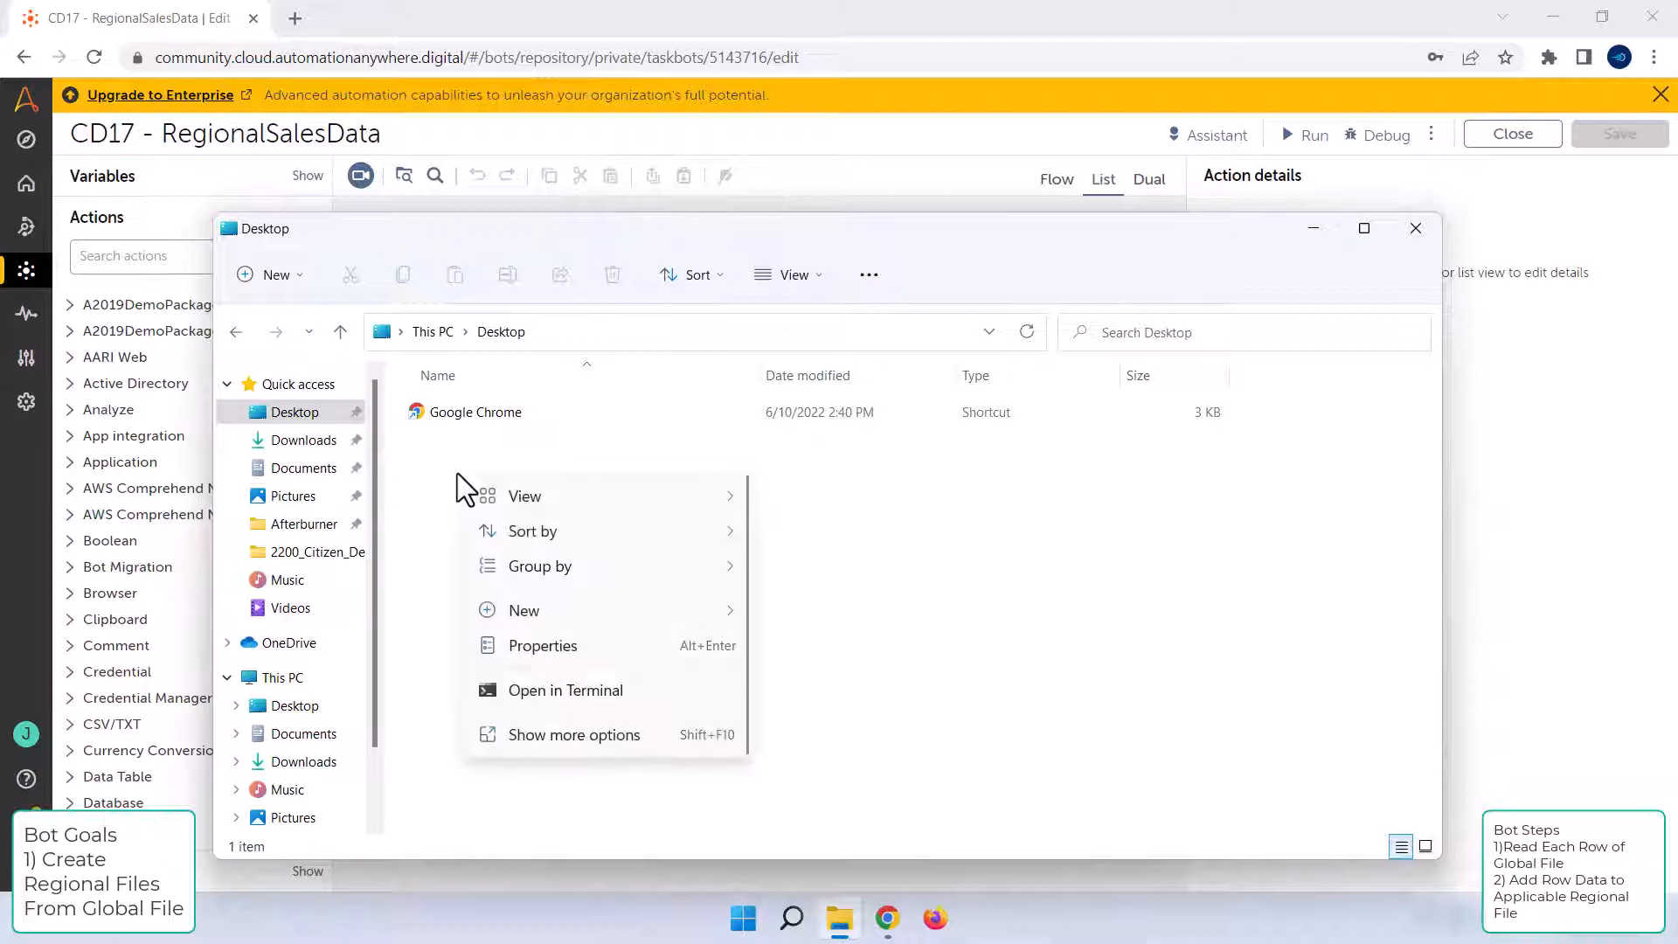
pyautogui.moveTo(611, 608)
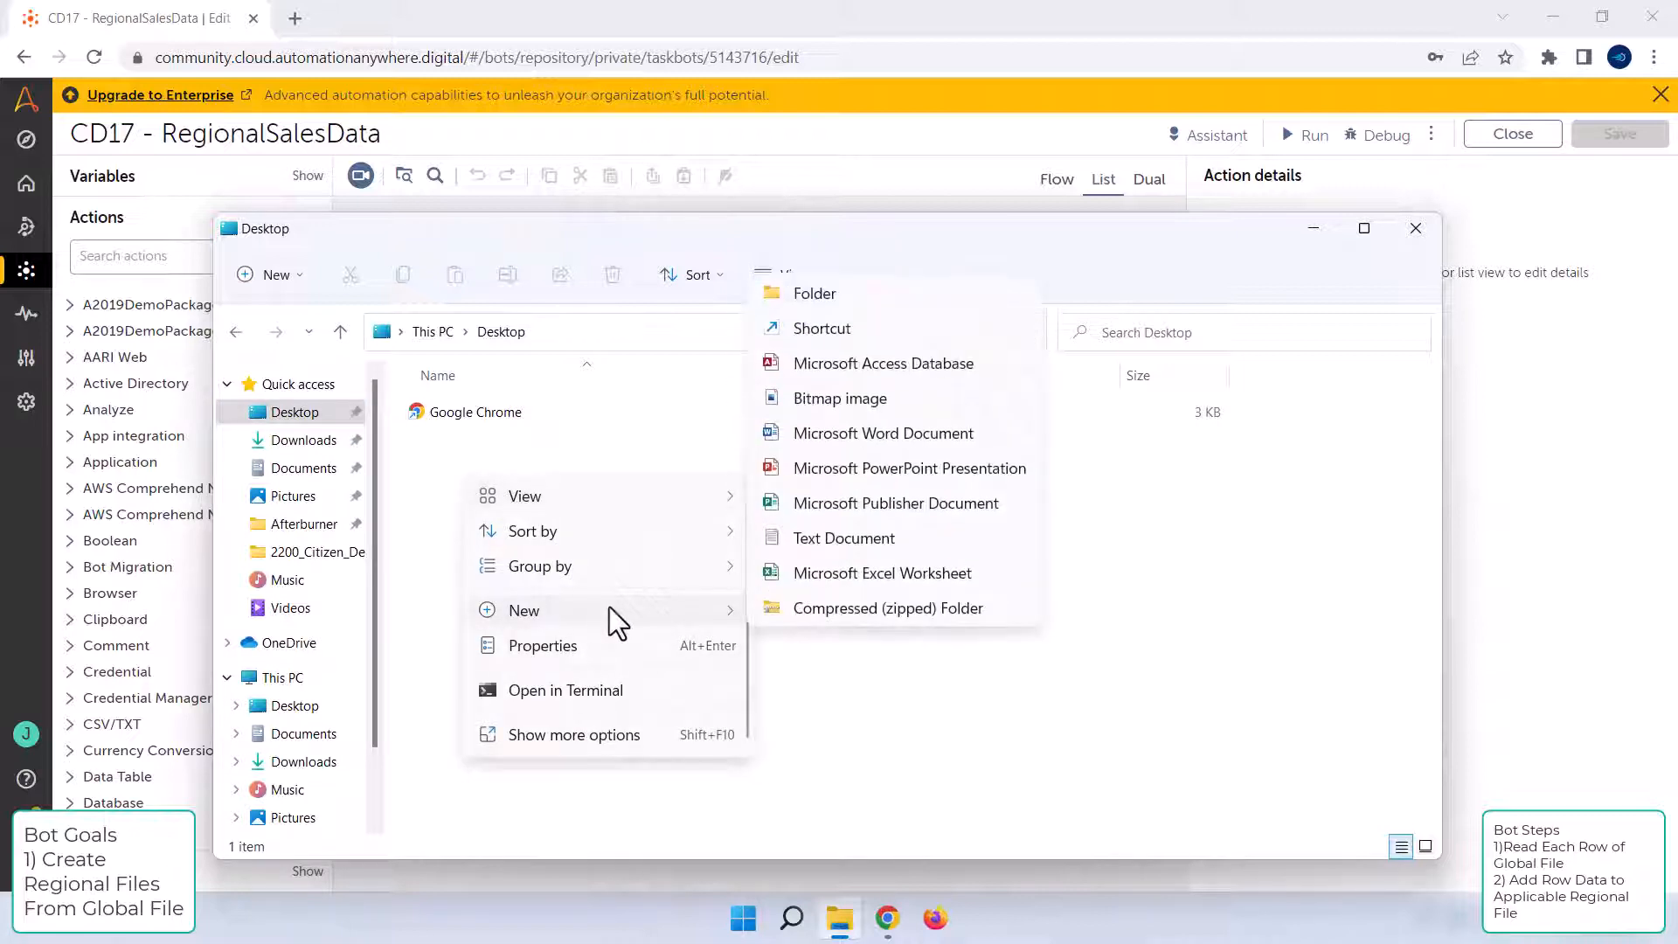
pyautogui.click(899, 291)
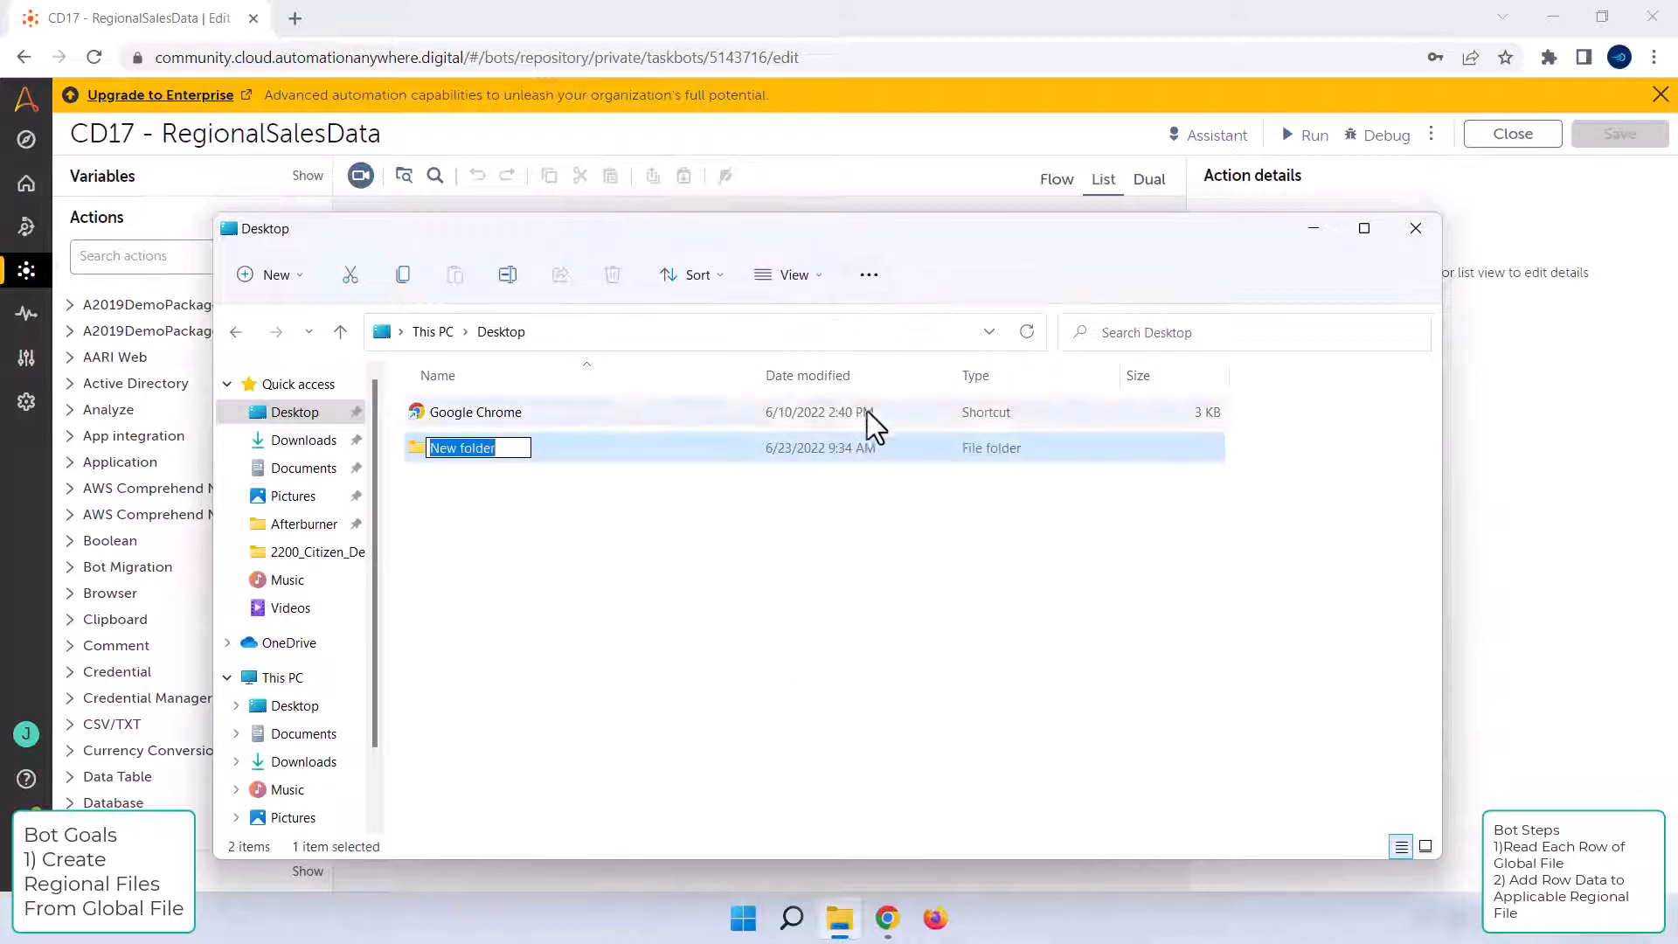
pyautogui.write('CD17')
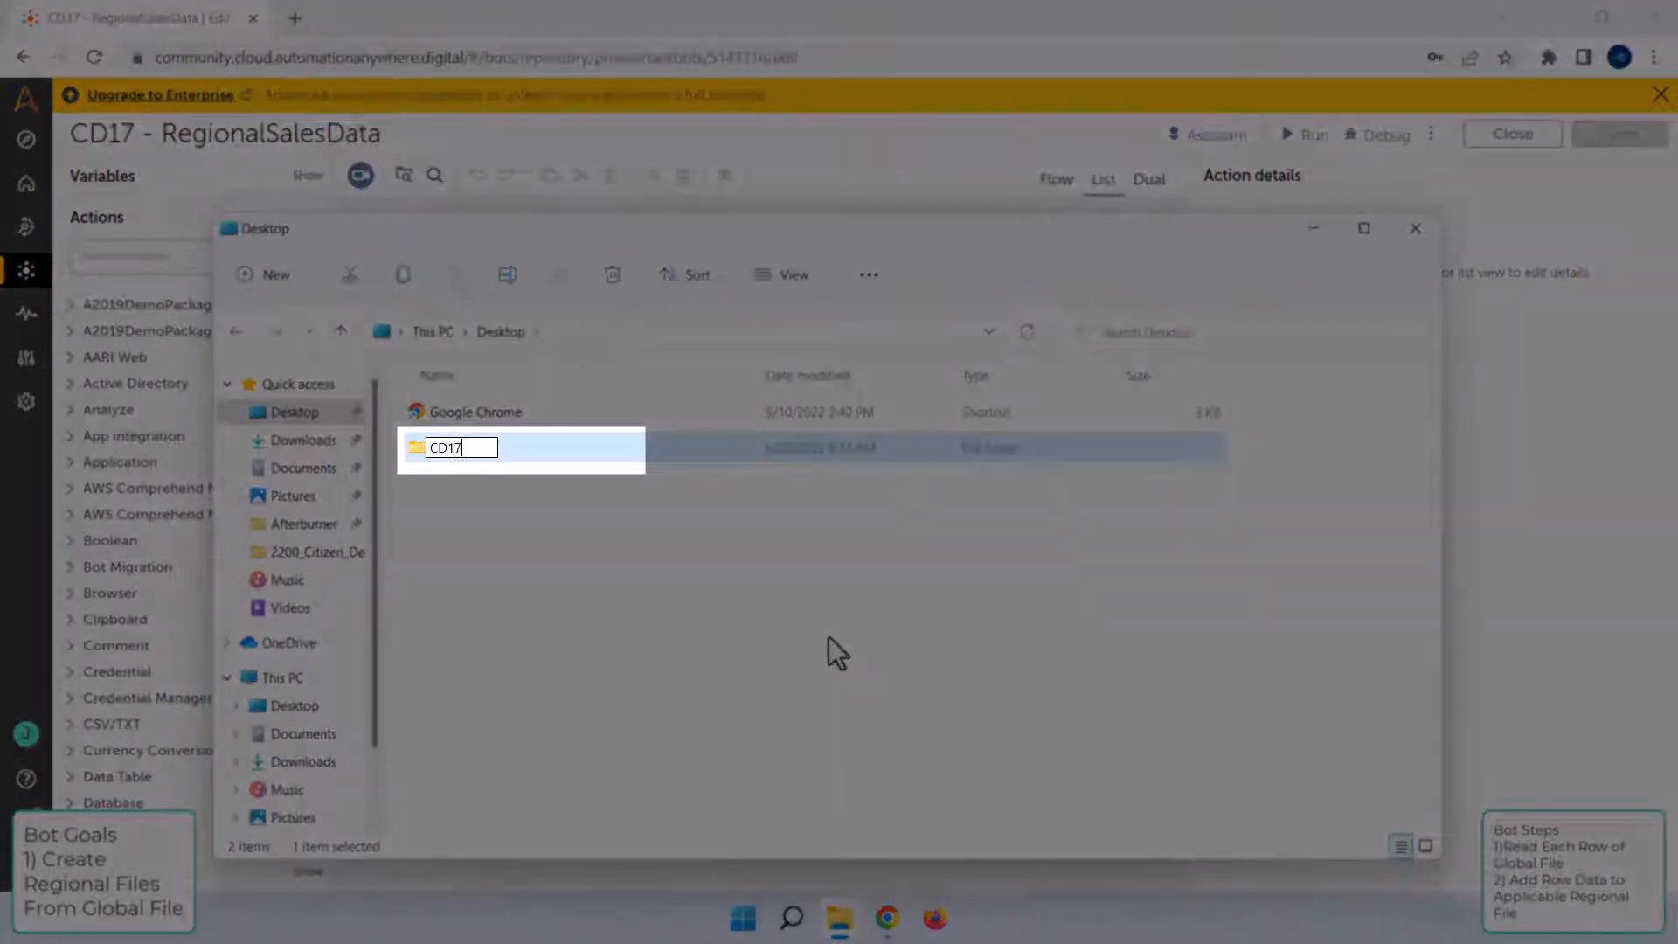
pyautogui.write(' - Regional Sales Data')
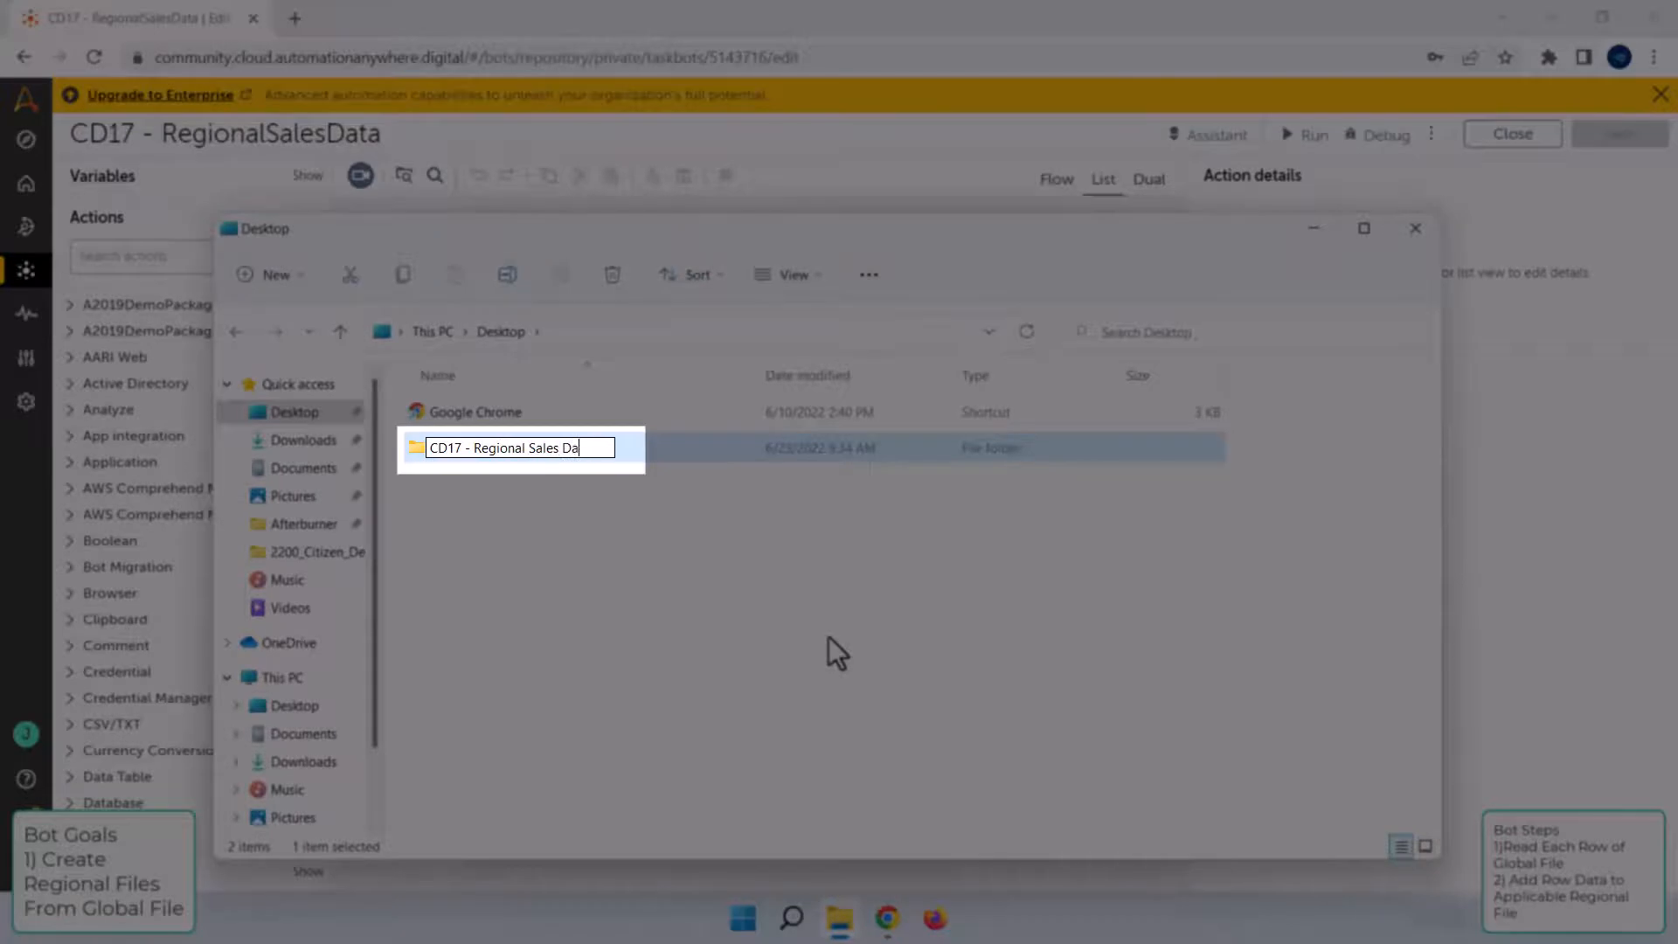
pyautogui.press('Return')
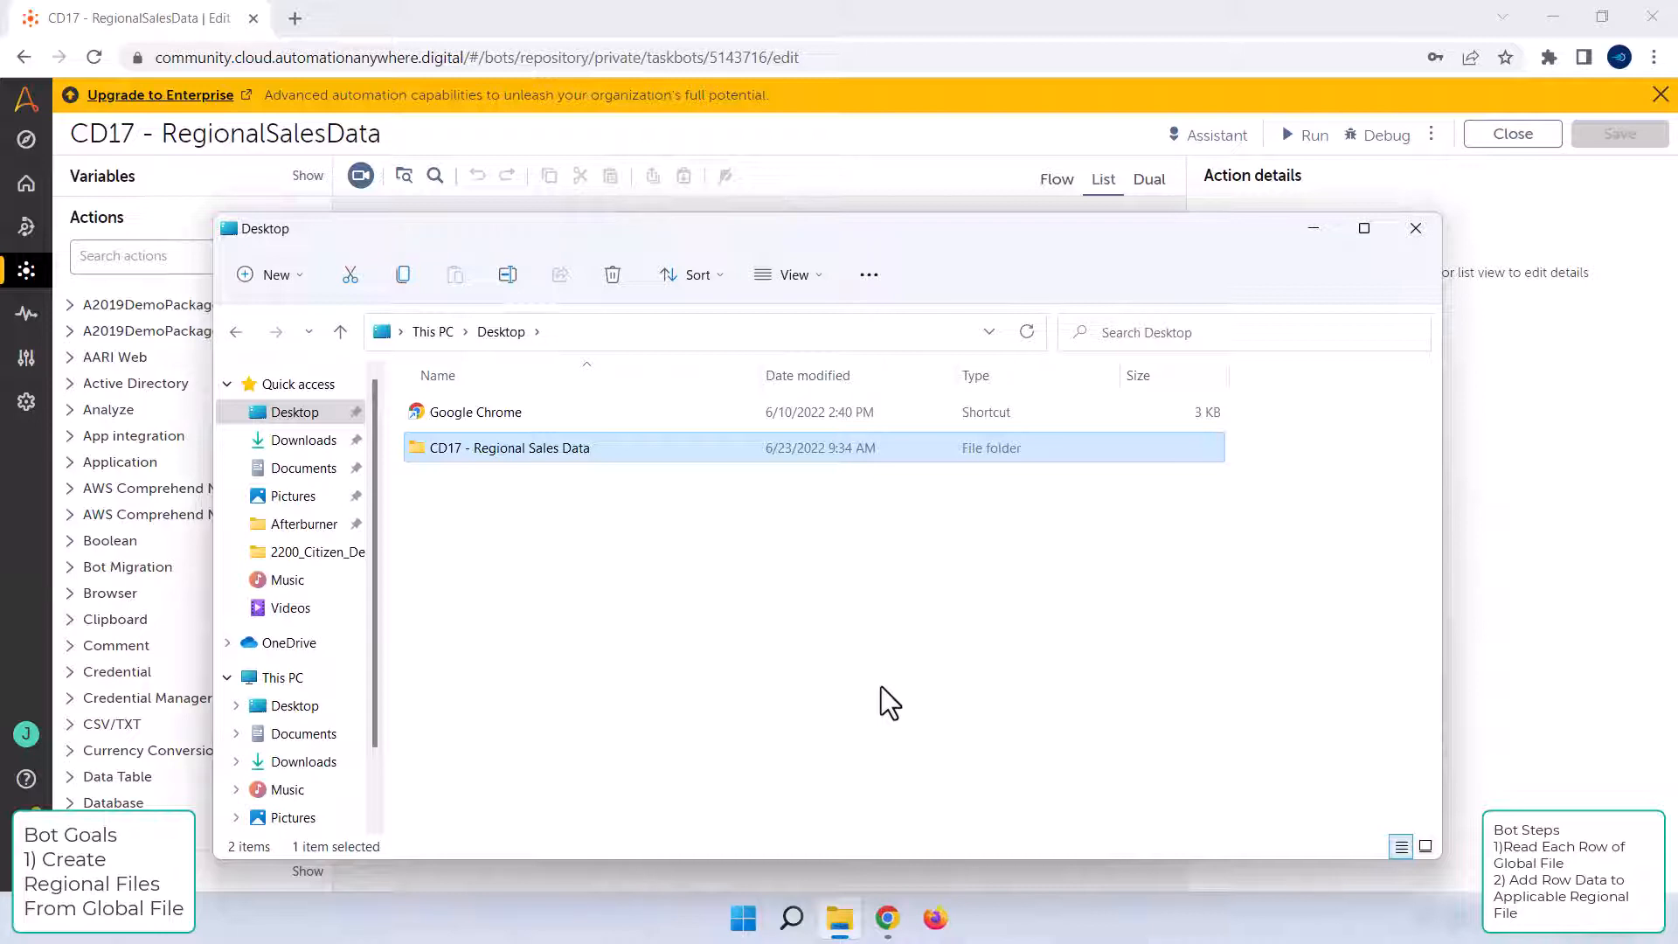
# Step: Move the CD17-GlobalSalesData workbook from Downloads into the CD17 - Regional Sales Data folder on the Desktop
pyautogui.click(306, 440)
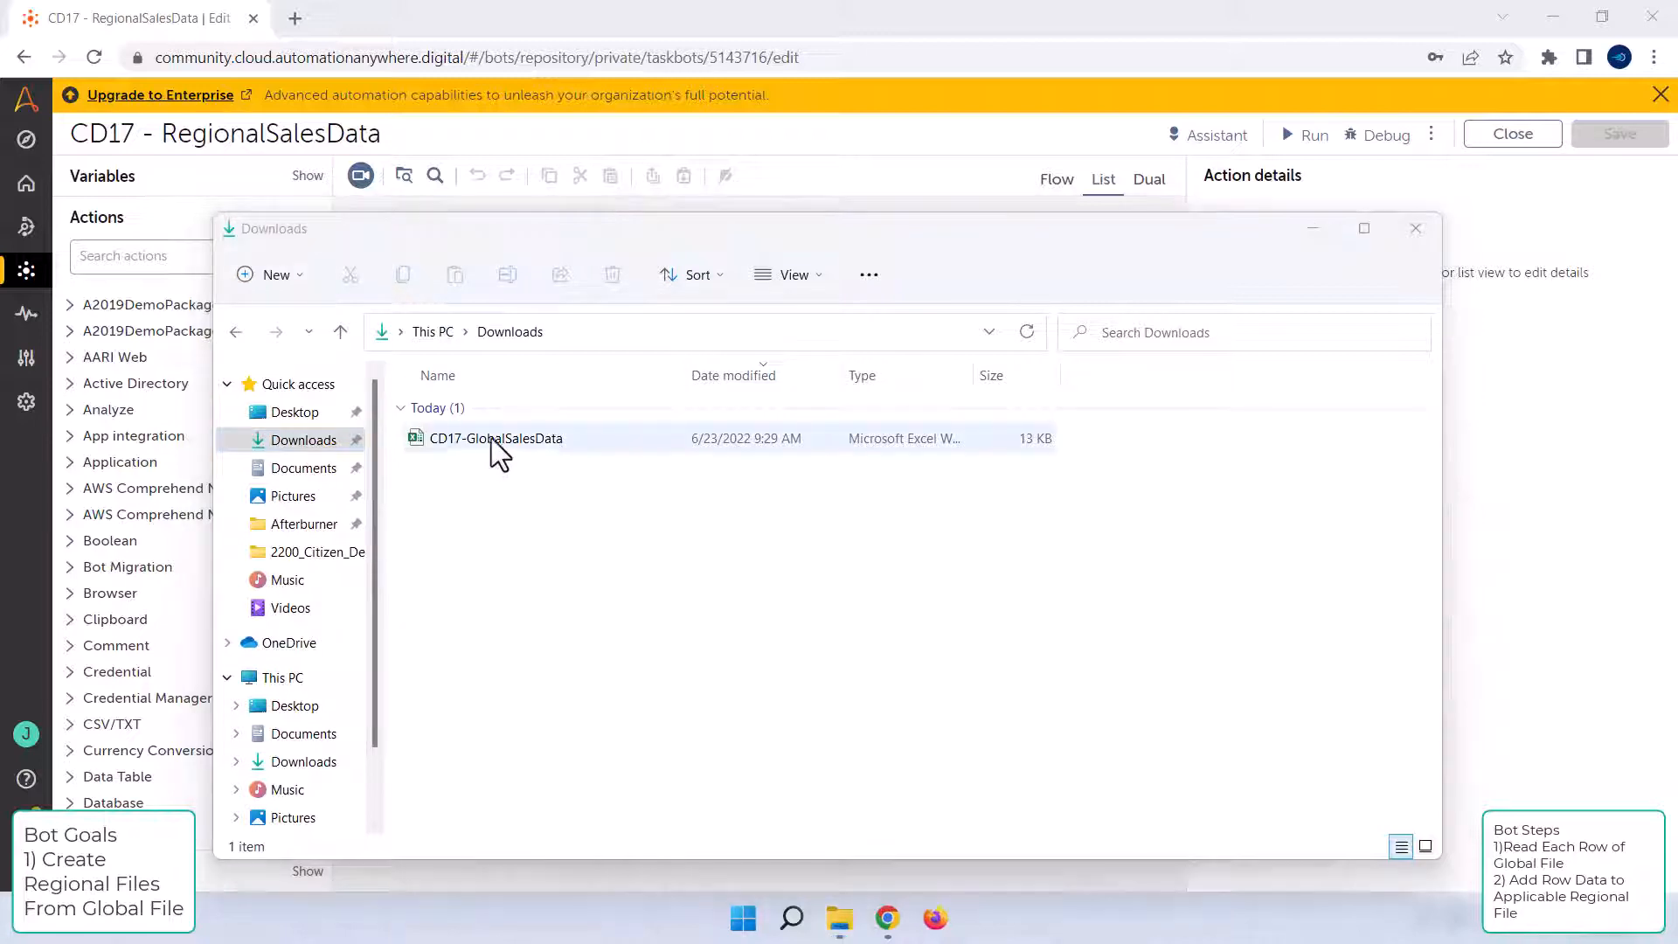
pyautogui.moveTo(519, 442); pyautogui.dragTo(281, 414)
pyautogui.click(281, 414)
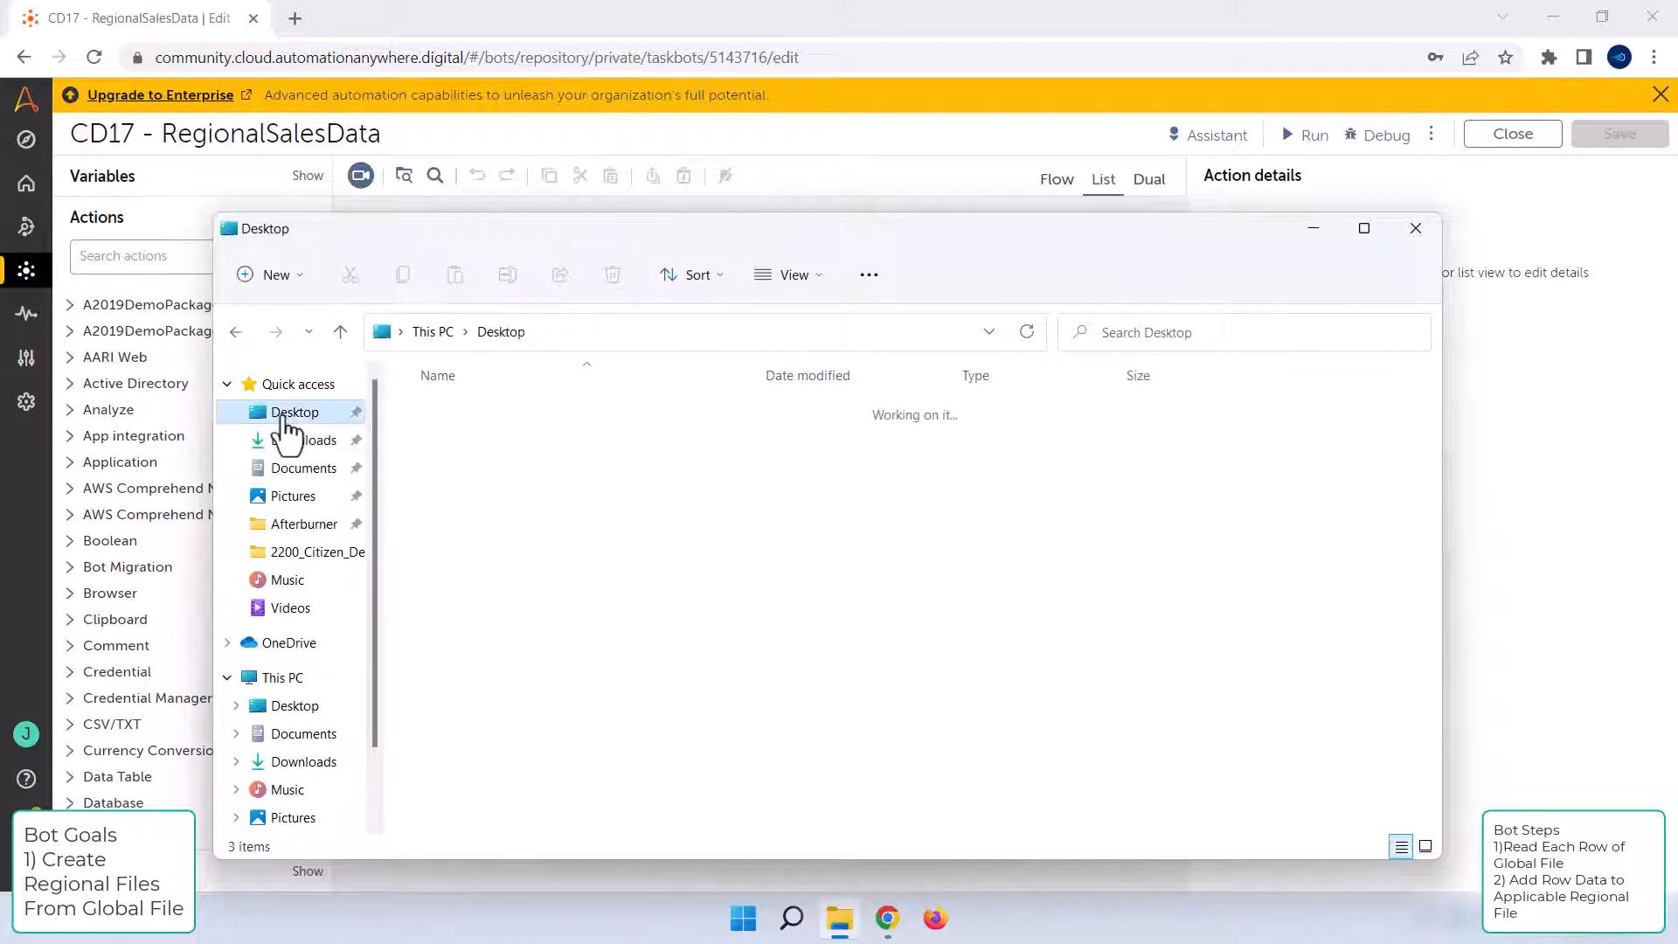
pyautogui.moveTo(483, 453); pyautogui.dragTo(480, 408)
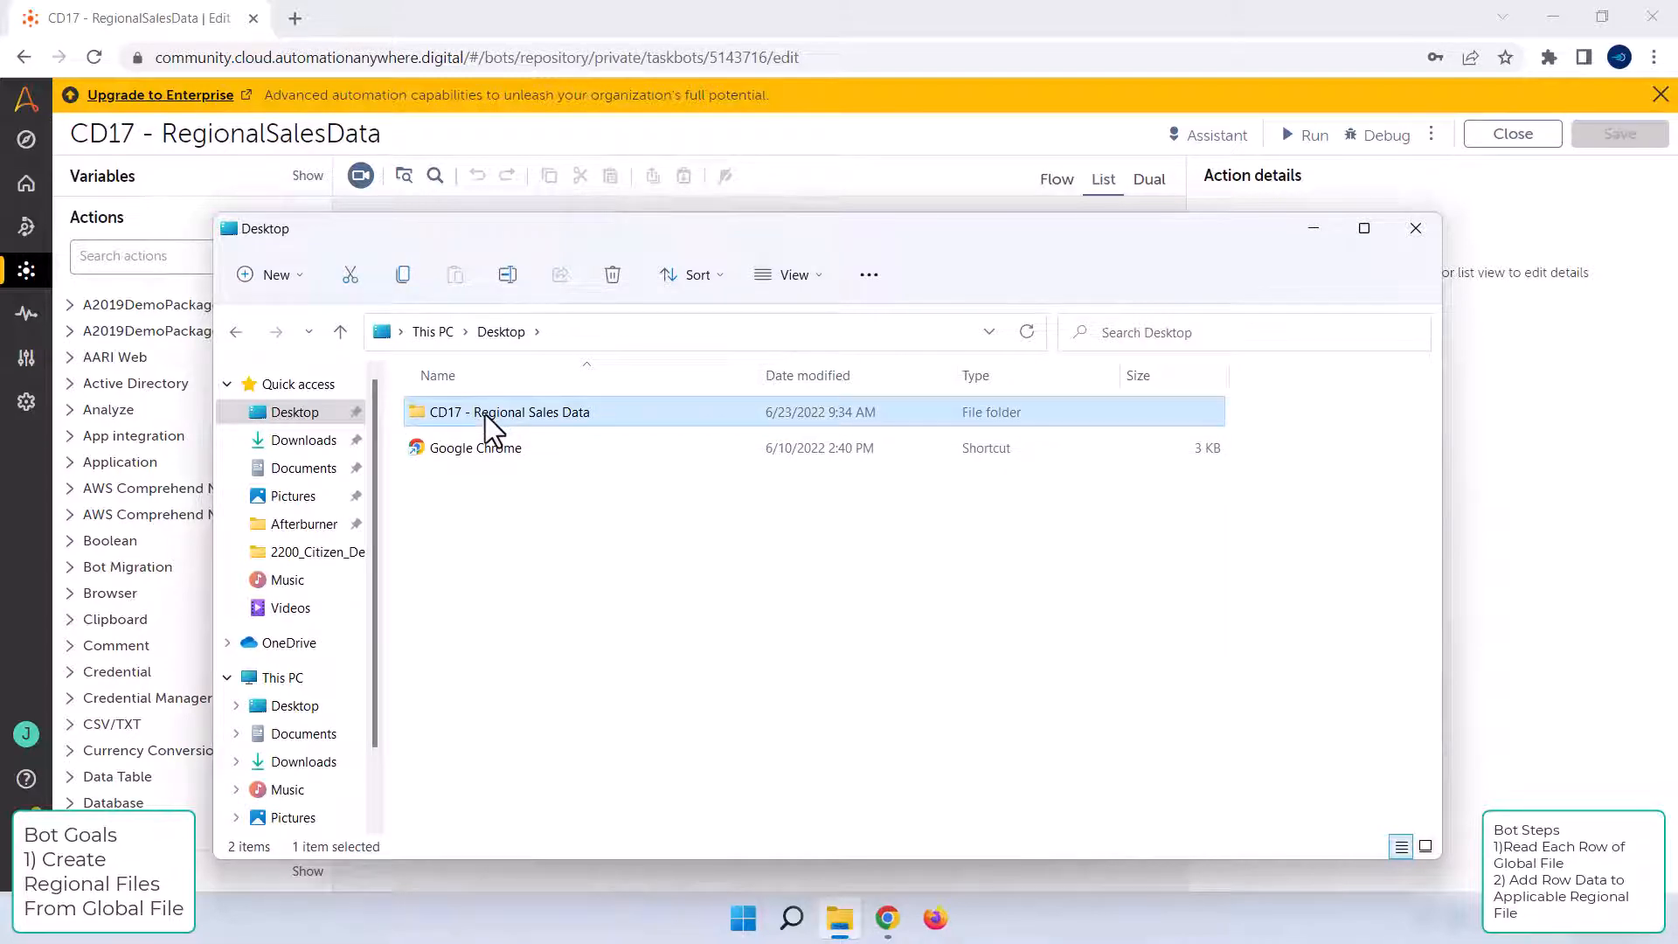
# Step: View the CD17-GlobalSalesData workbook from the CD17 - Regional Sales Data folder in Excel, and return to the bot editor
pyautogui.doubleClick(485, 414)
pyautogui.click(485, 414)
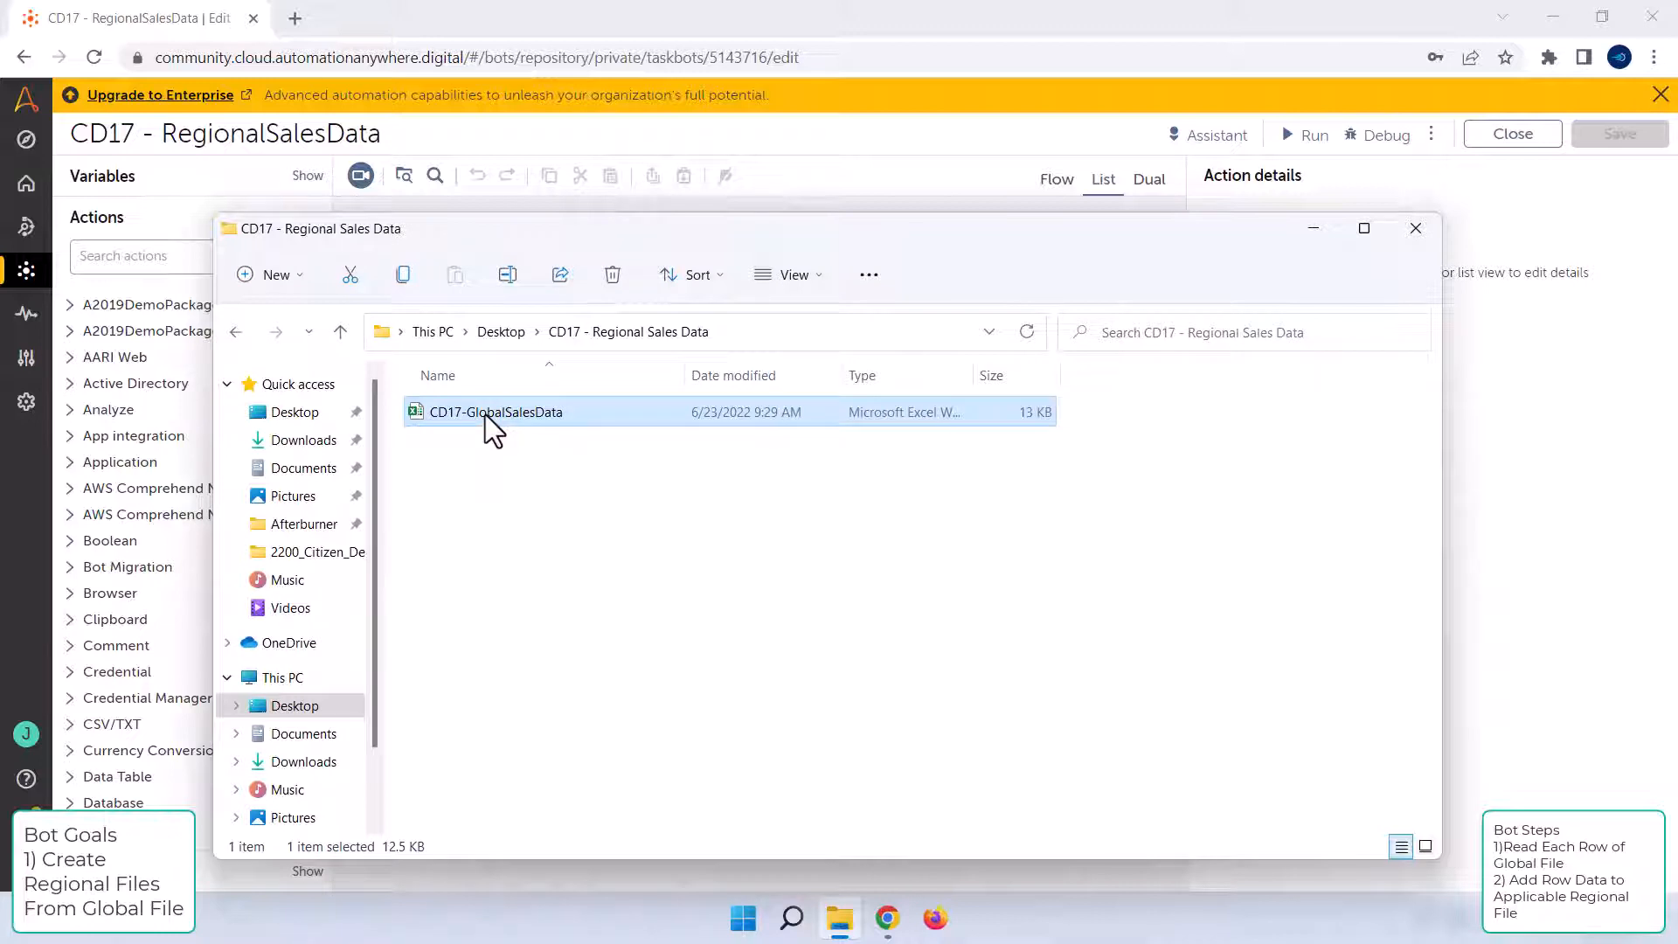
pyautogui.doubleClick(486, 415)
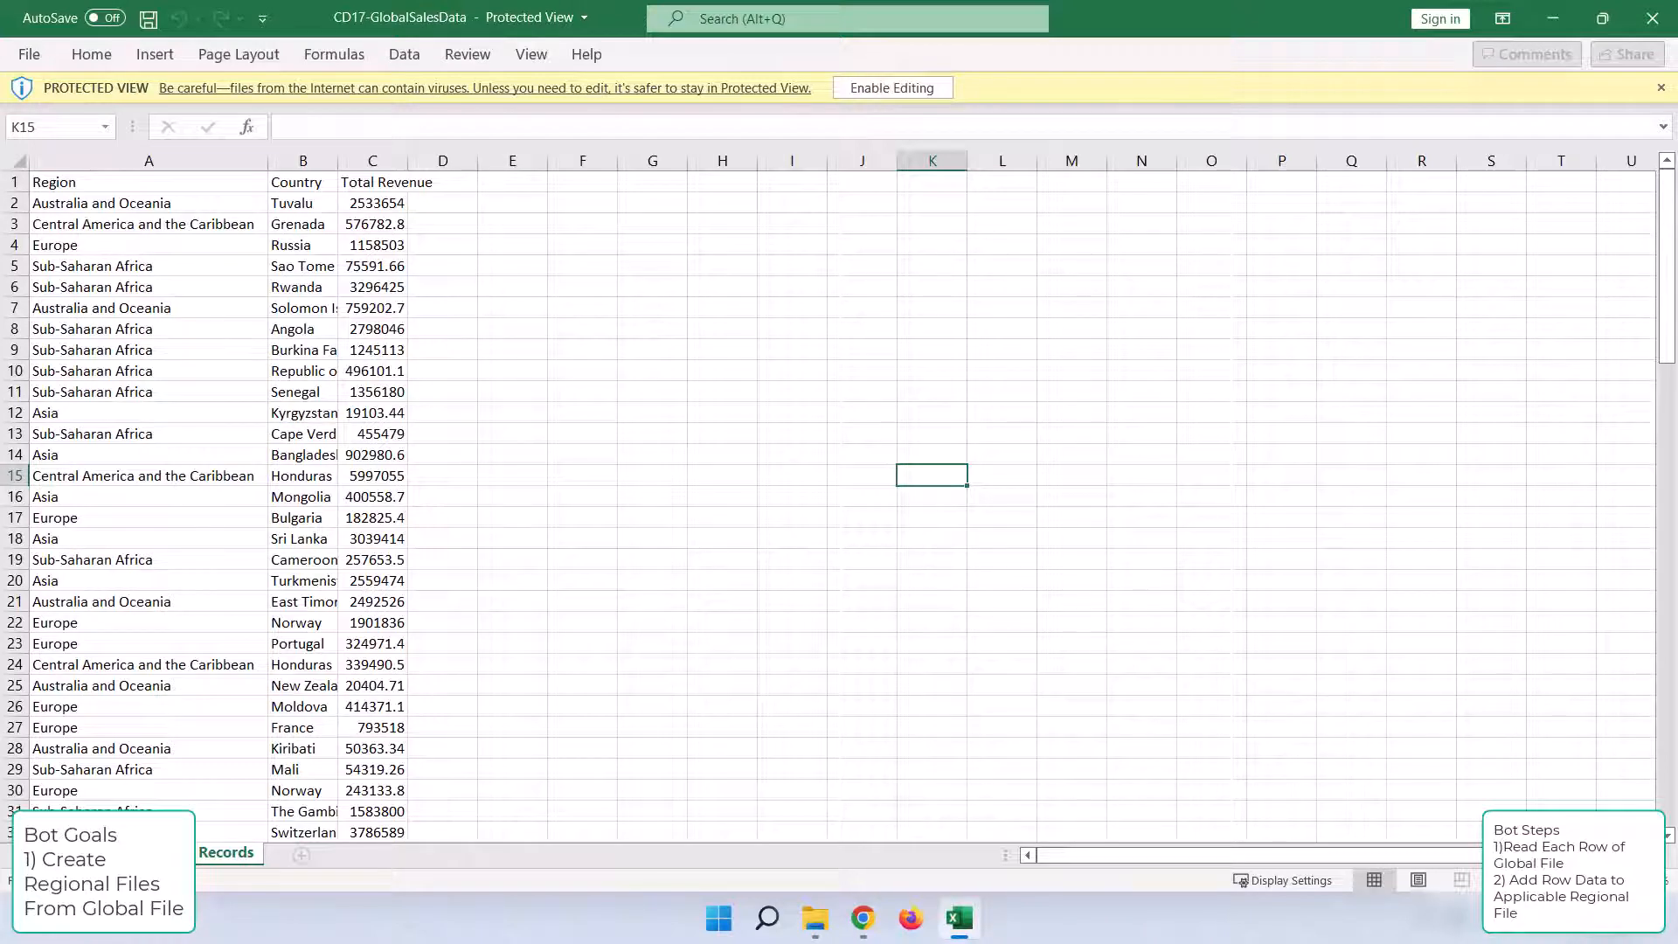
pyautogui.click(1553, 12)
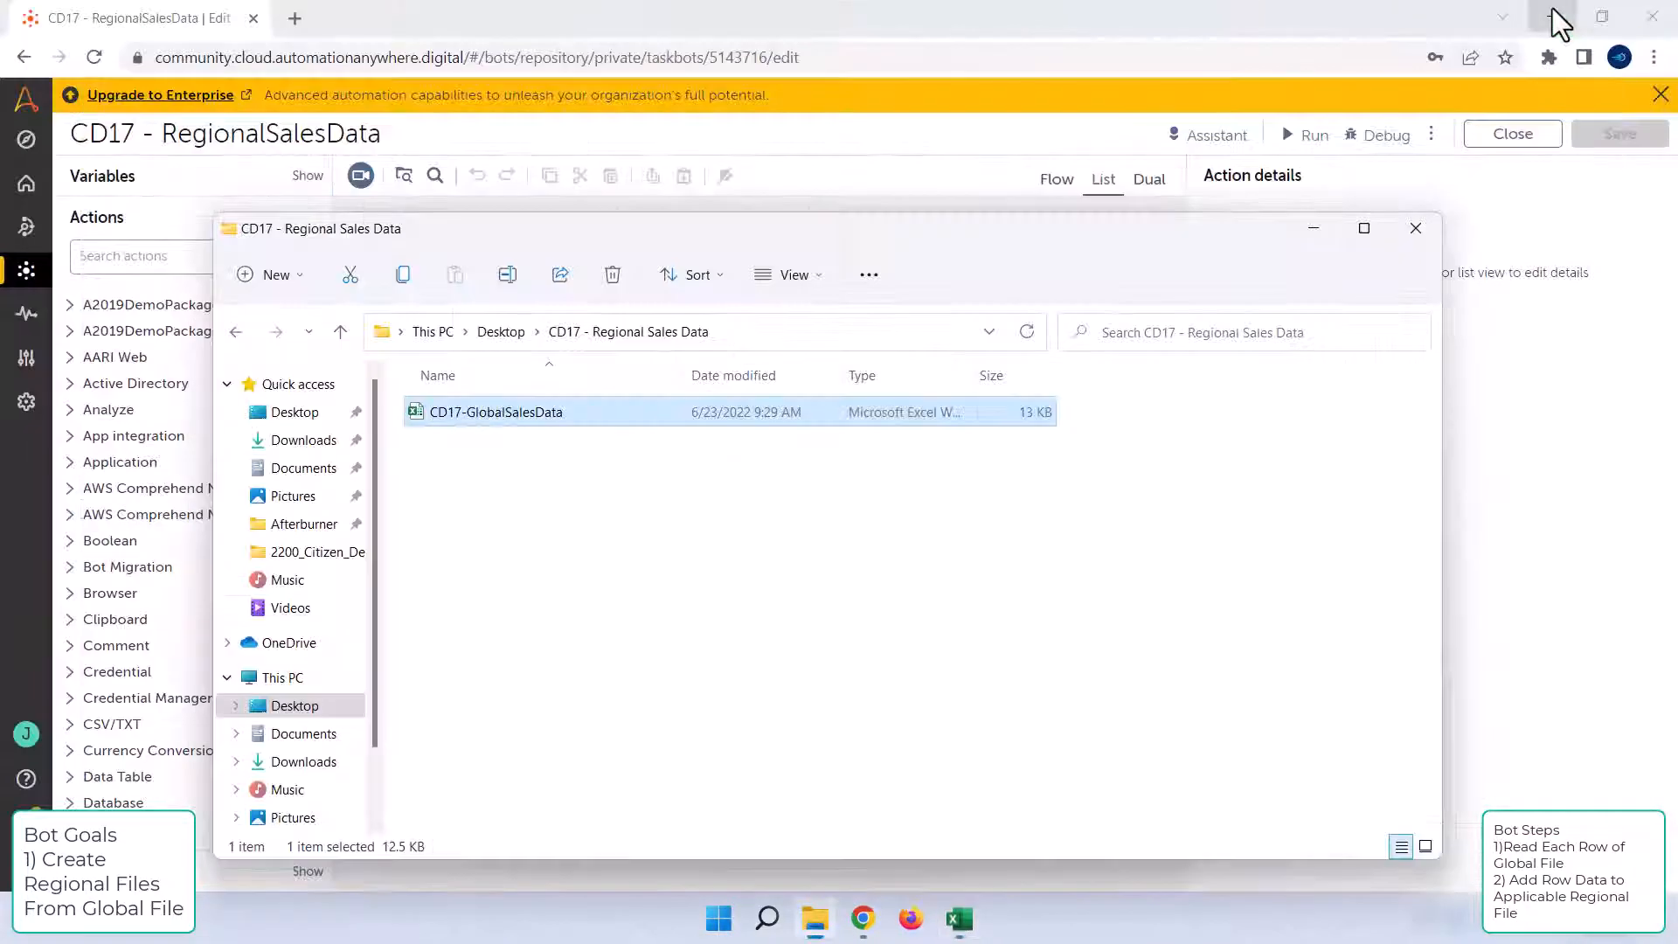
pyautogui.click(1314, 229)
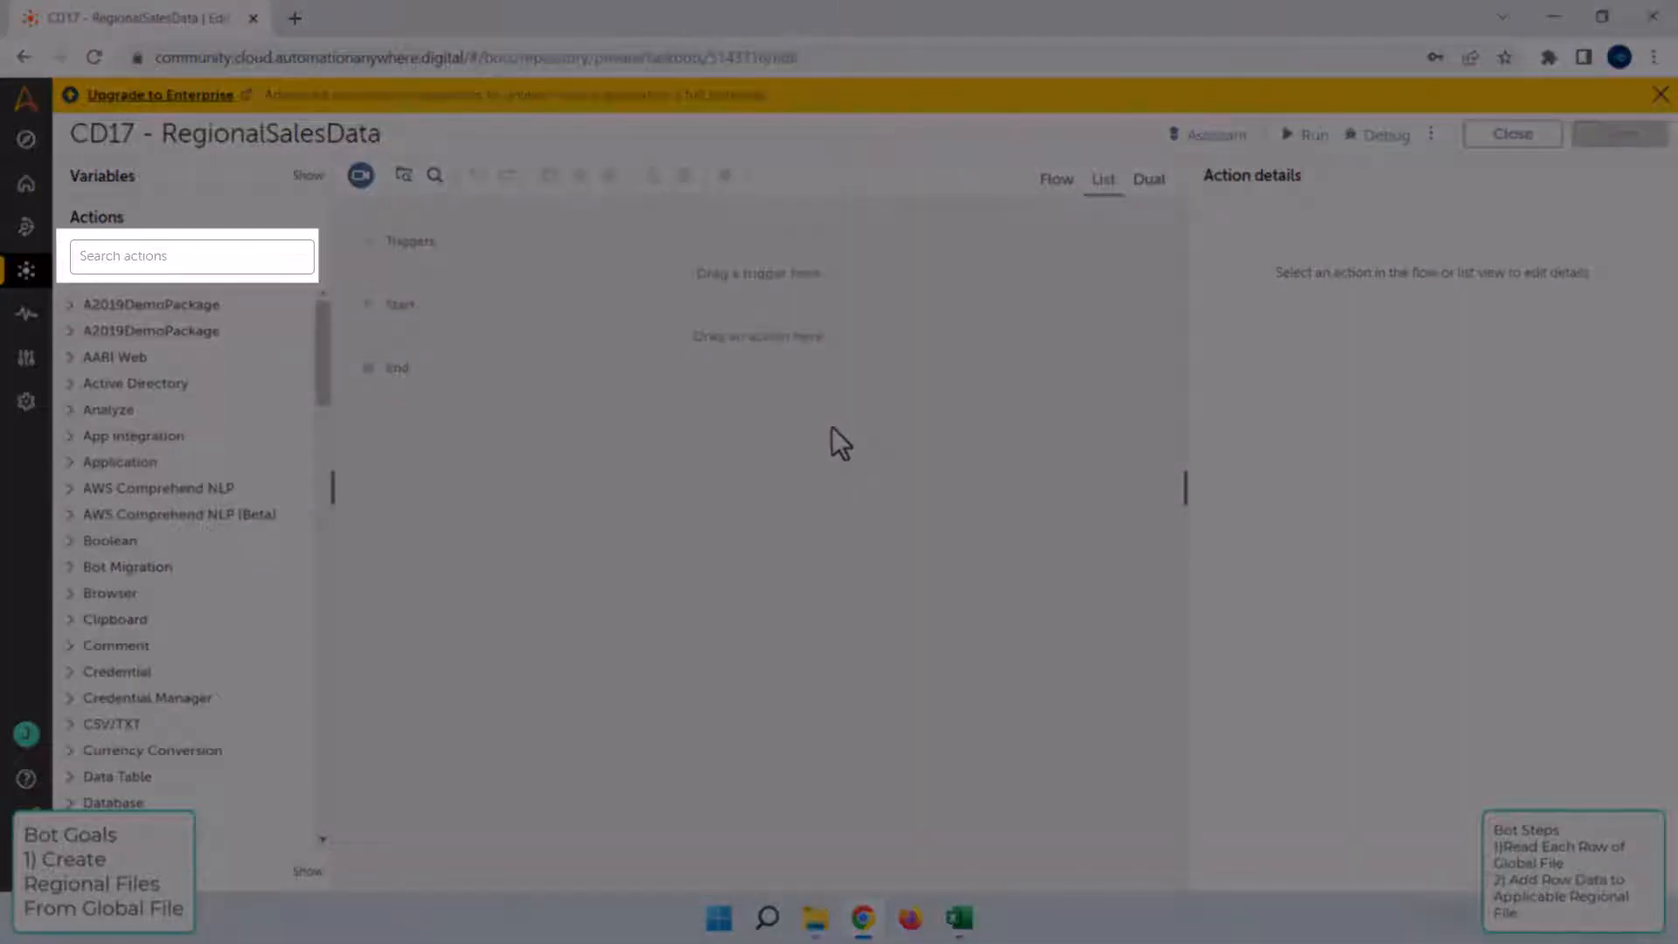
# Step: Find the Excel basic actions and add an Open action between Start and End of the bot
pyautogui.click(157, 256)
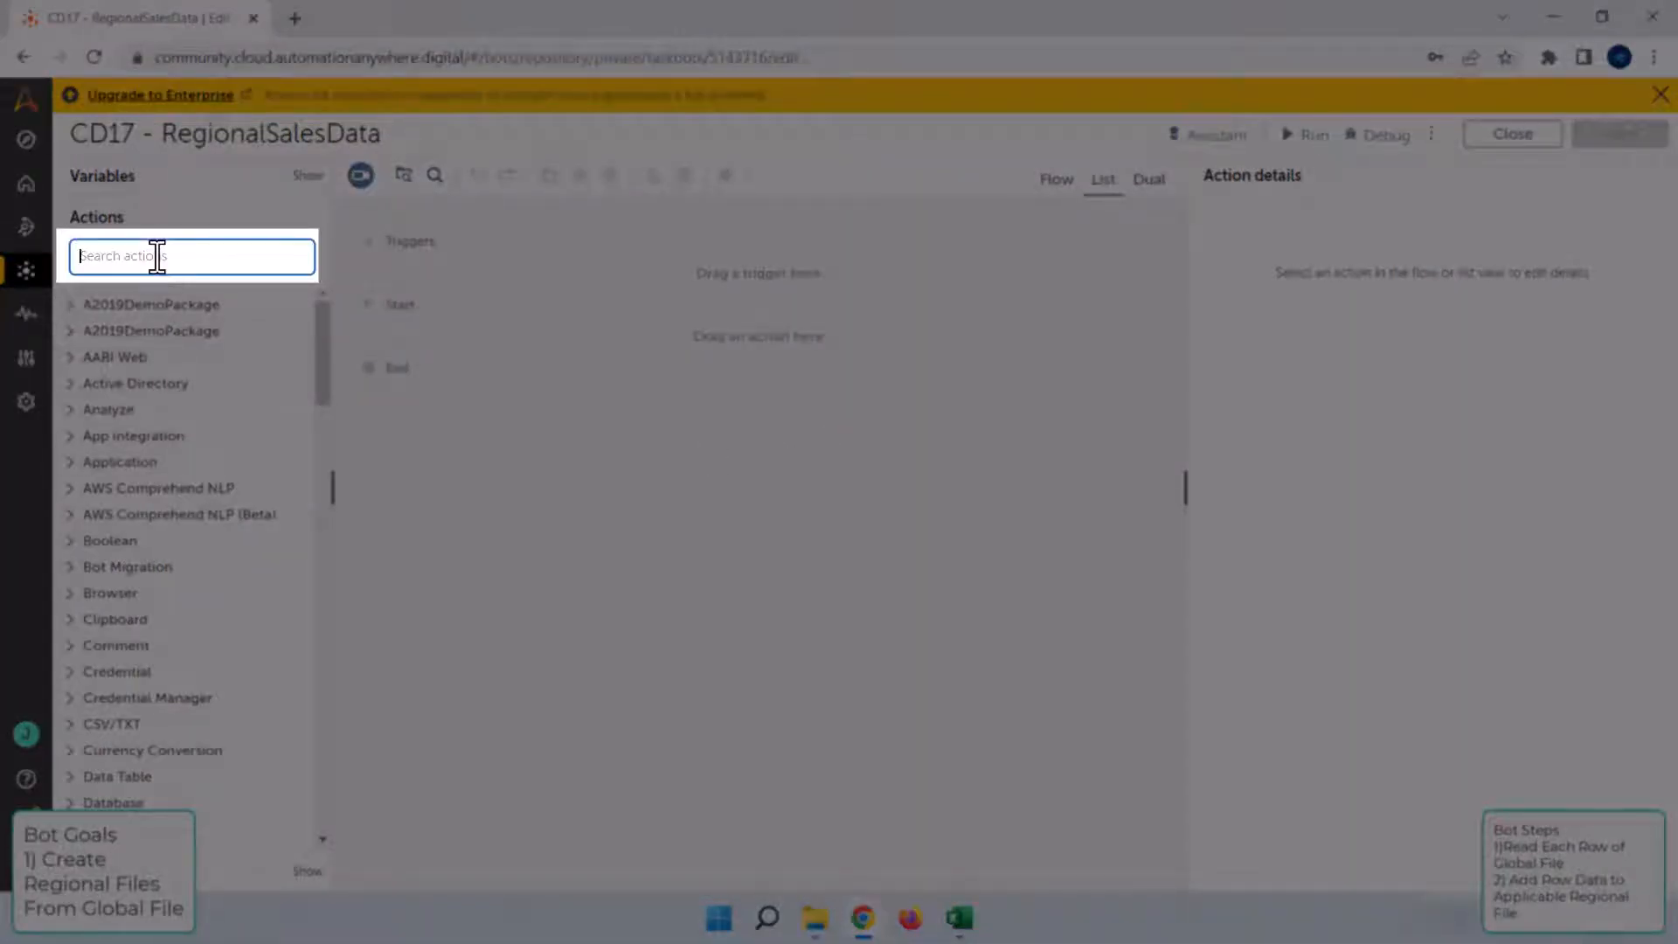
pyautogui.write('Excel b')
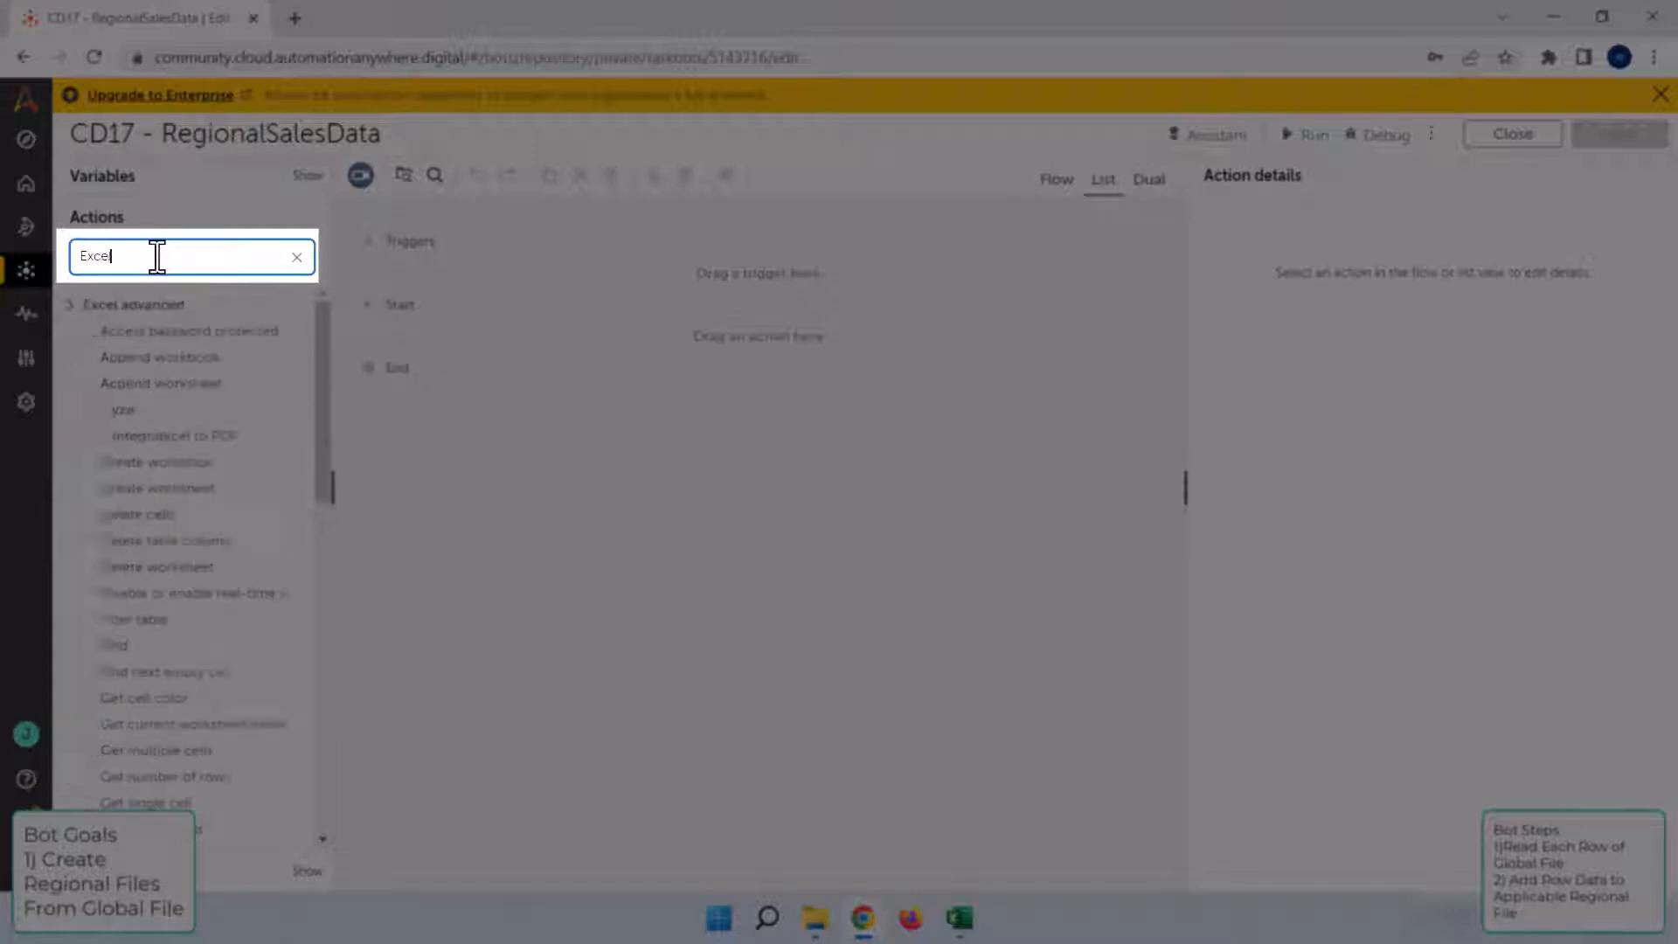
pyautogui.write('asic')
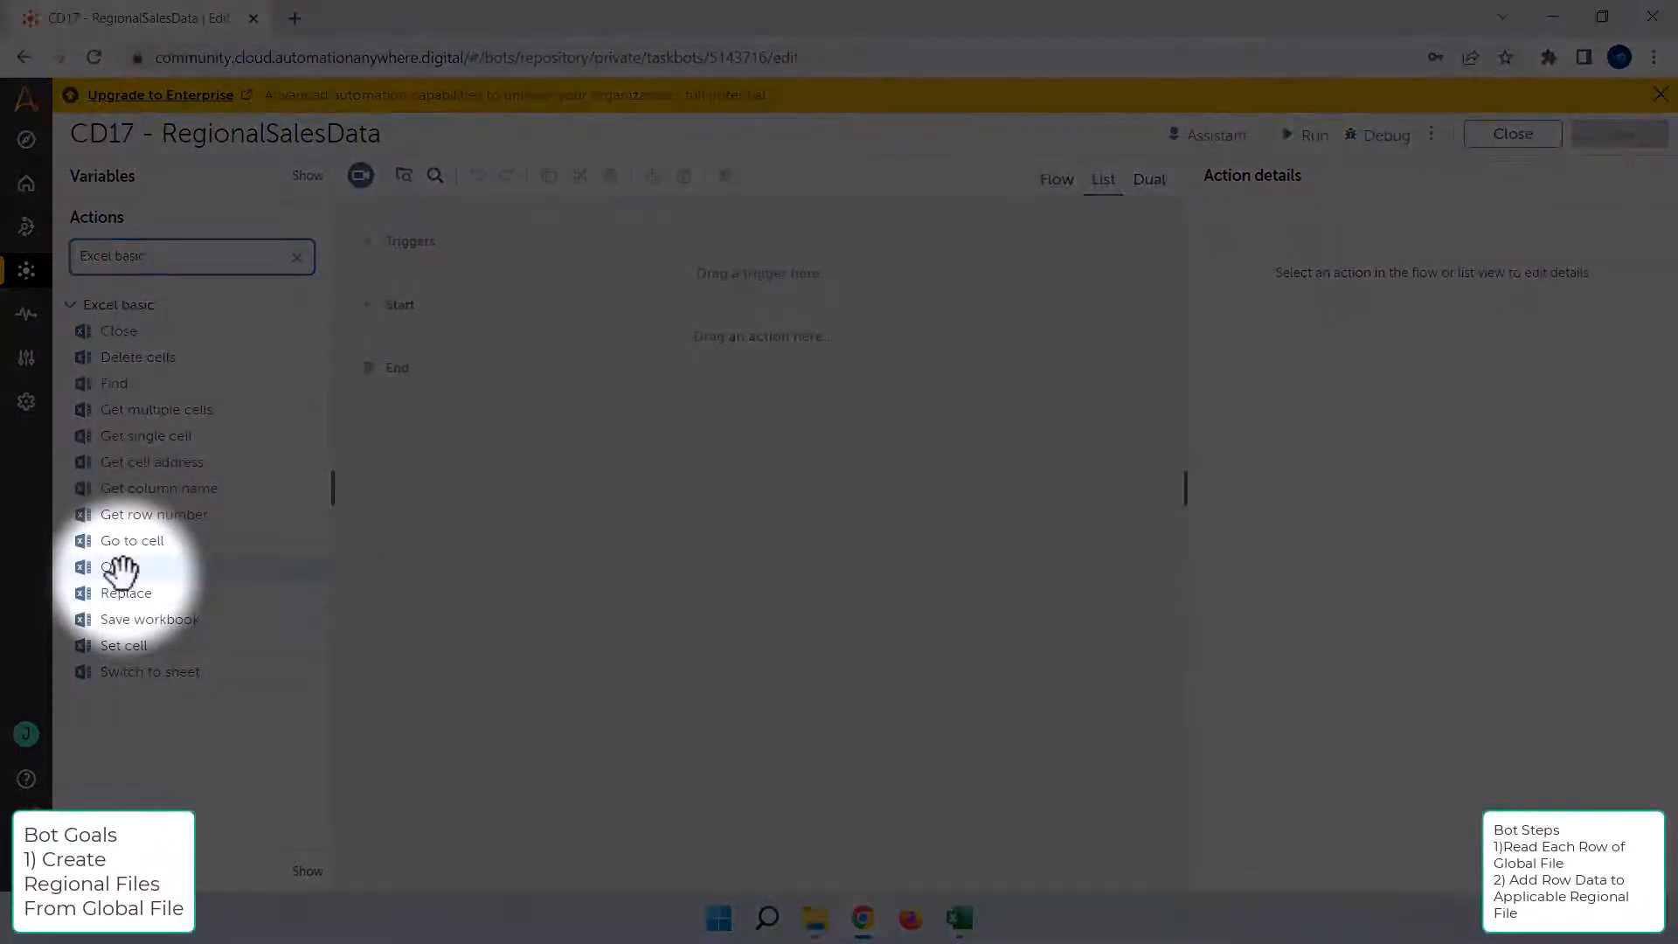
pyautogui.click(122, 570)
pyautogui.moveTo(121, 570); pyautogui.dragTo(587, 341)
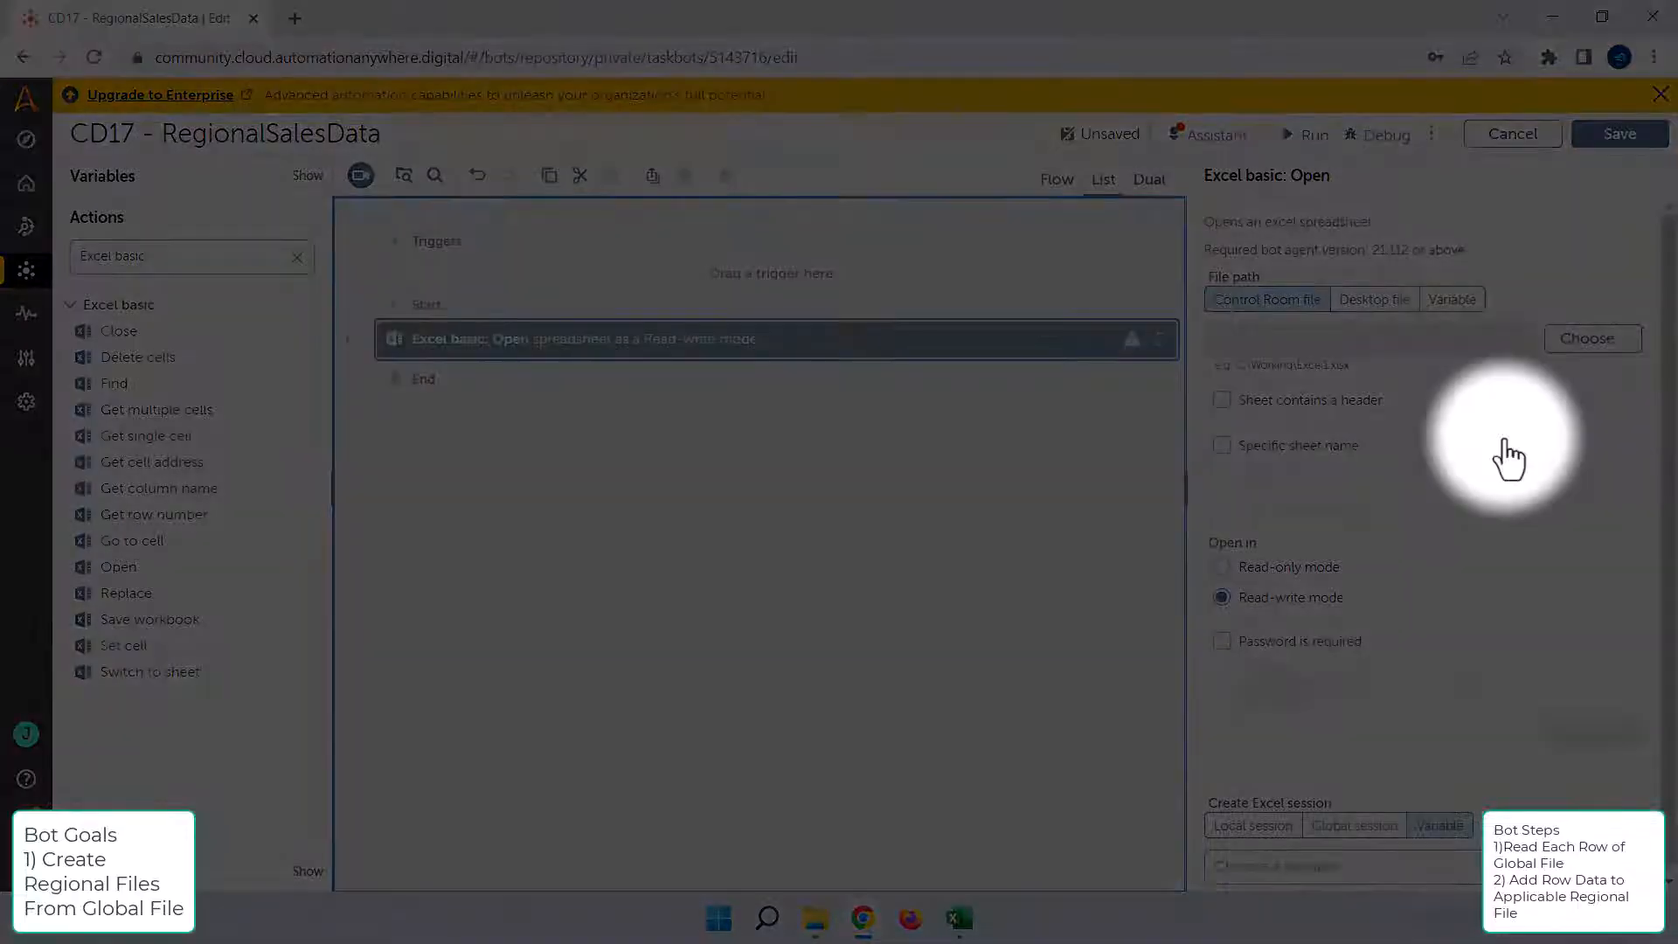
# Step: Set the Open action to use the desktop file CD17-GlobalSalesData from the CD17 - Regional Sales Data folder in read-only mode
pyautogui.click(1379, 304)
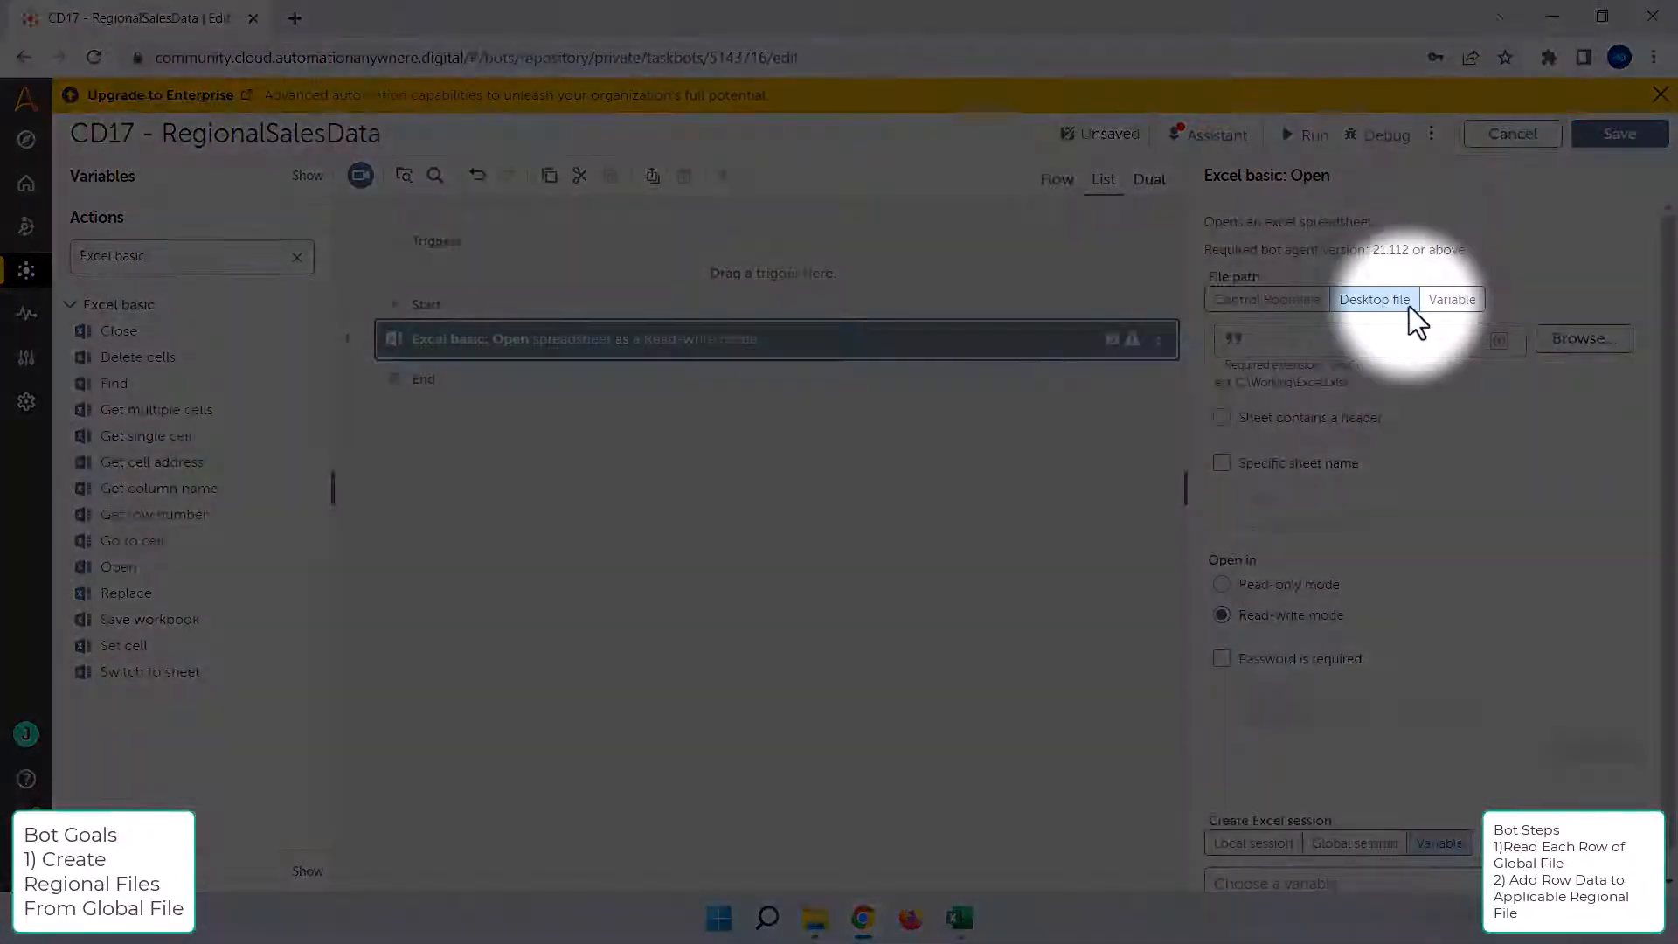
pyautogui.click(1584, 341)
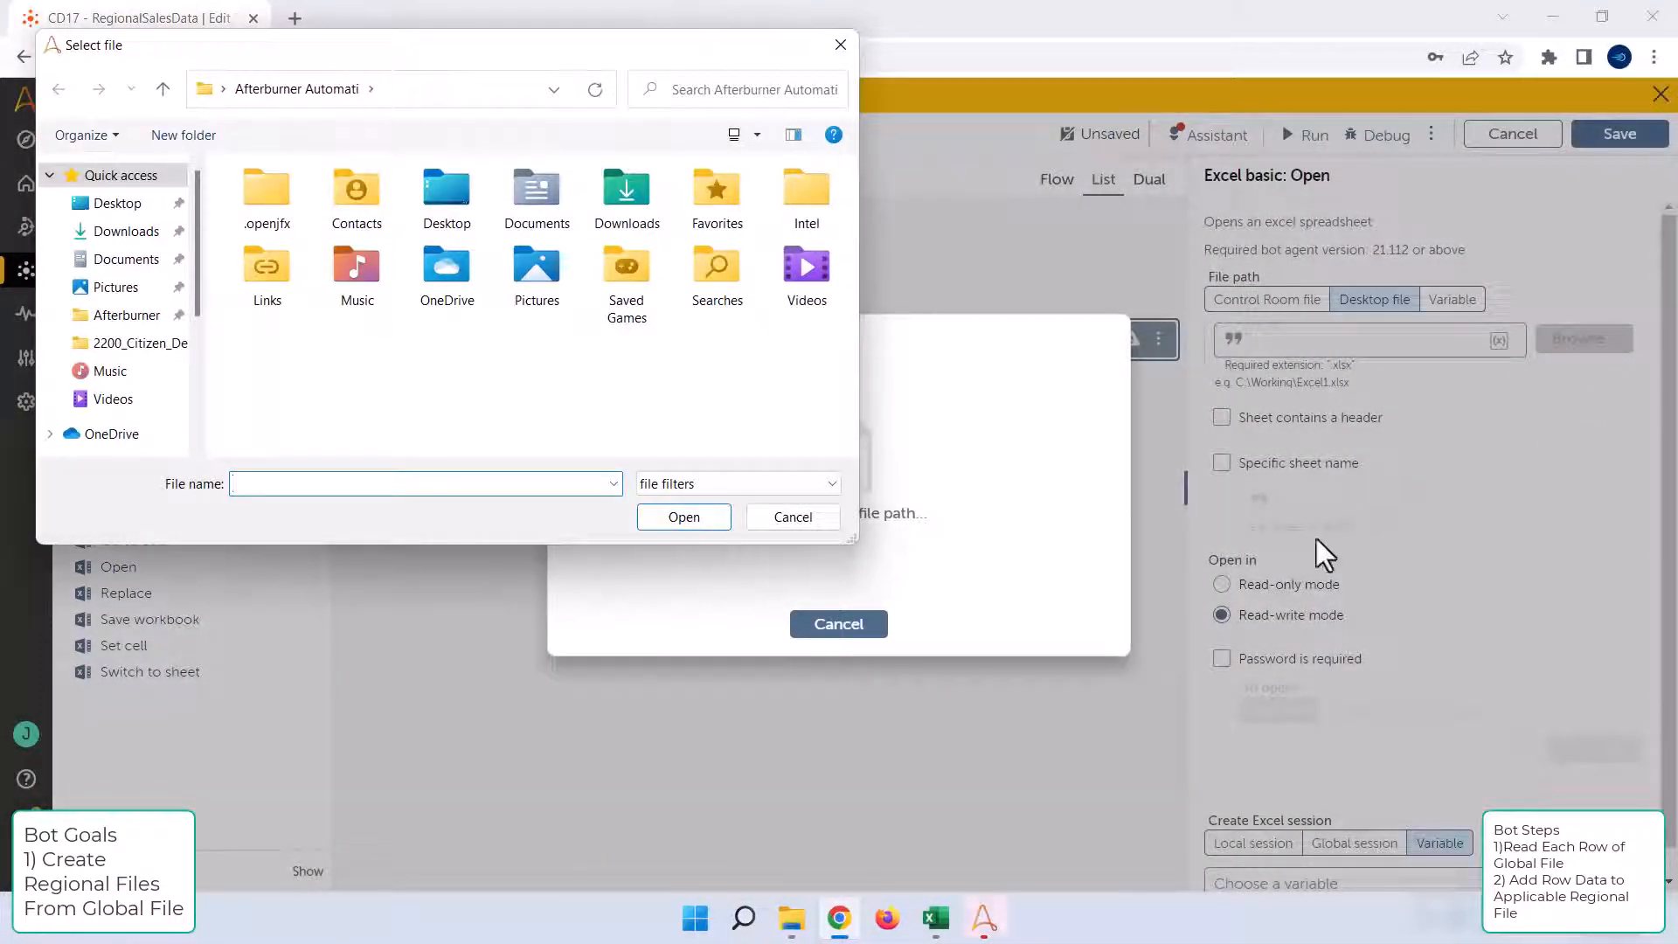
pyautogui.click(135, 207)
pyautogui.click(290, 209)
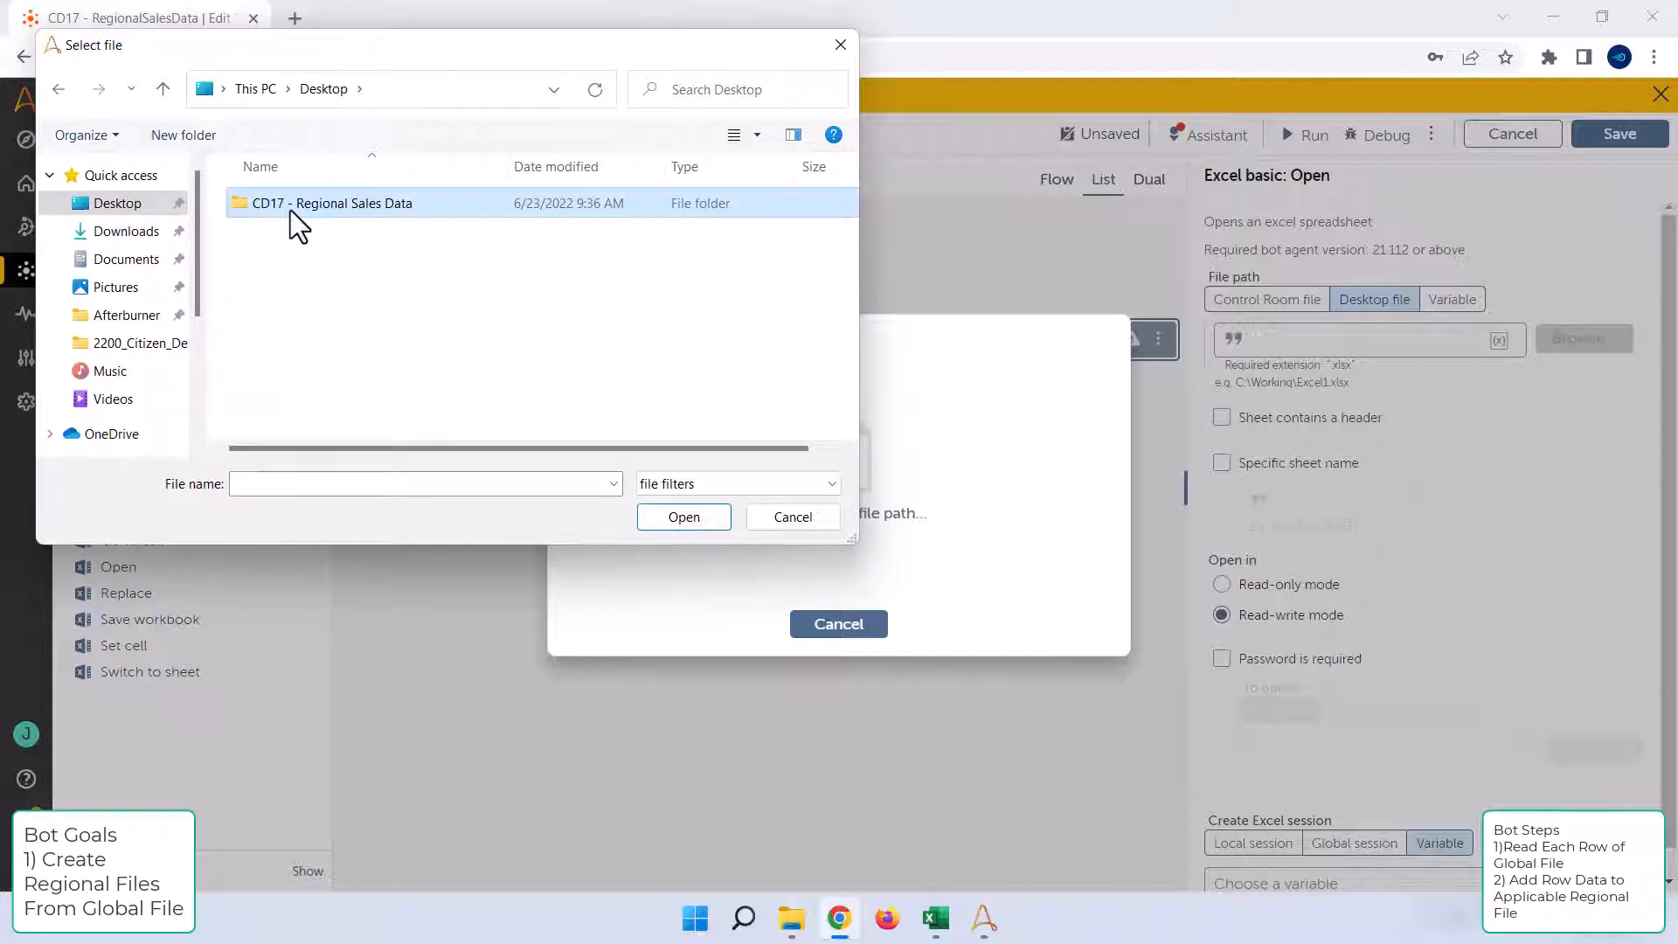
pyautogui.doubleClick(290, 210)
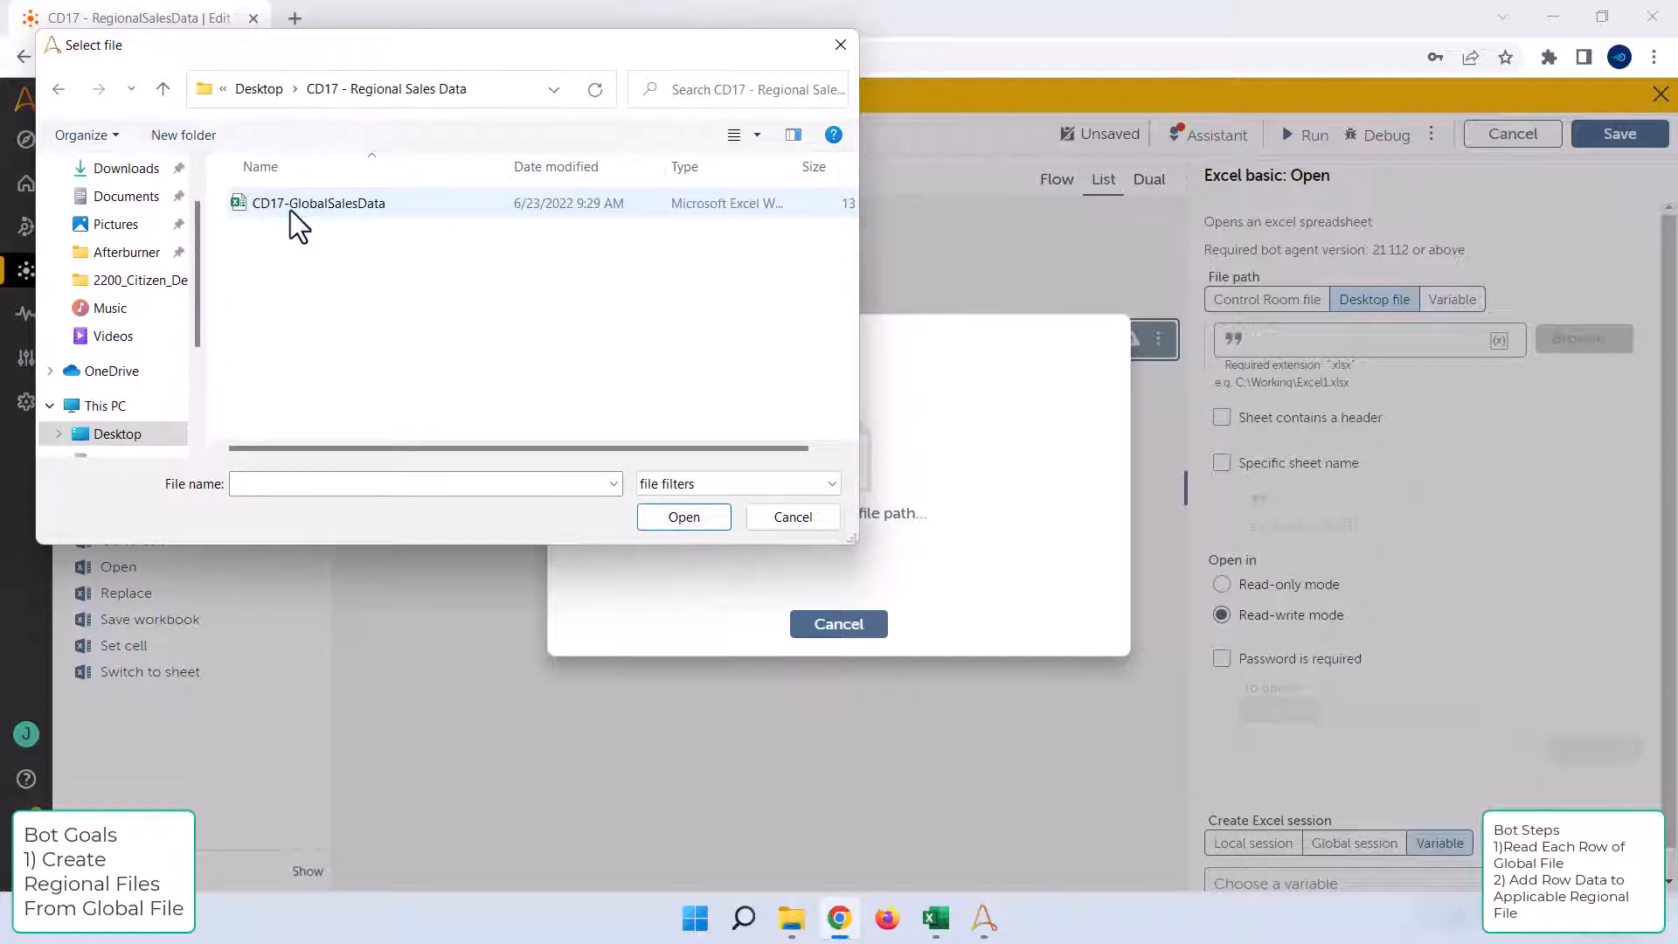
pyautogui.click(291, 210)
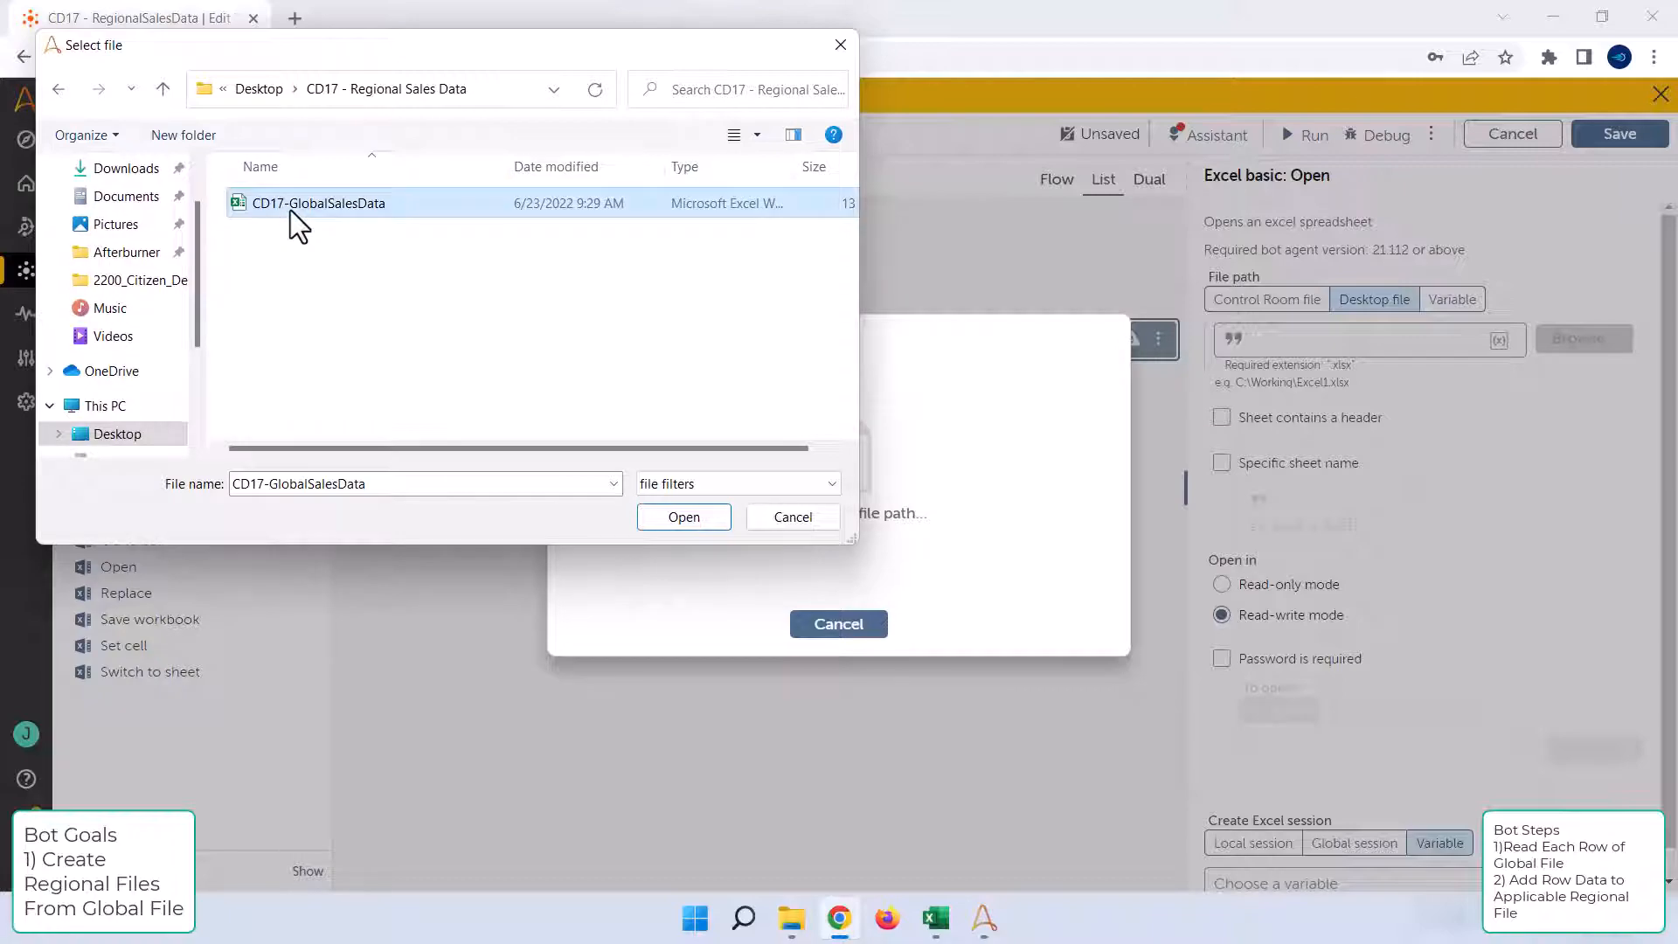
pyautogui.click(673, 517)
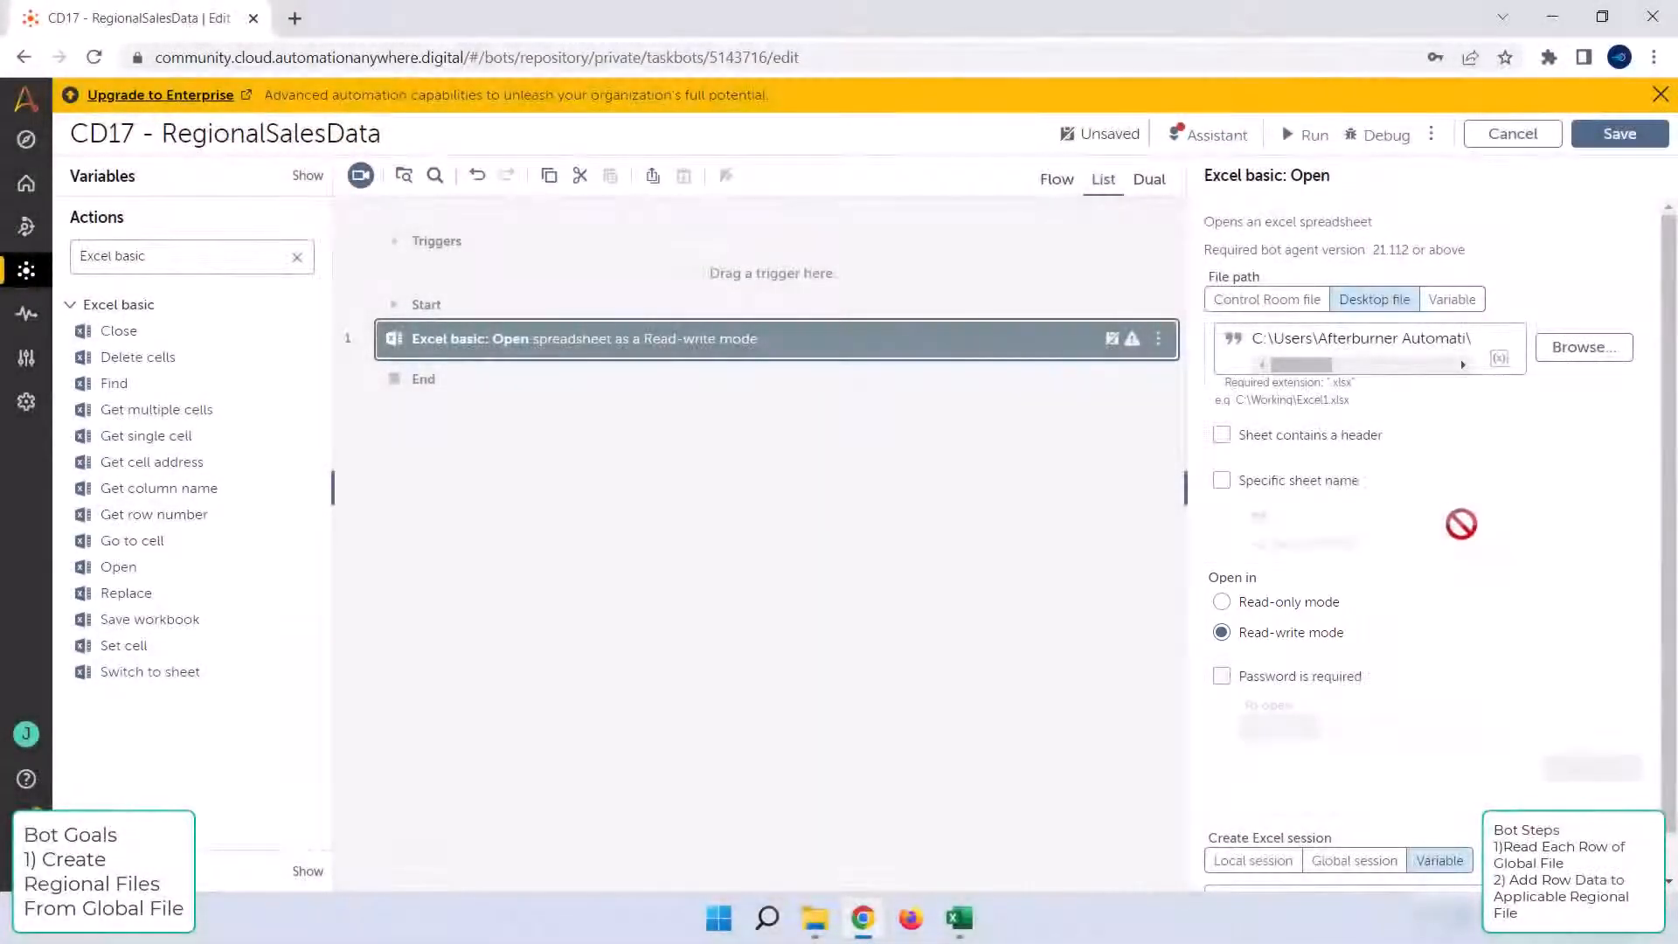
pyautogui.scroll(-1, 1470, 600)
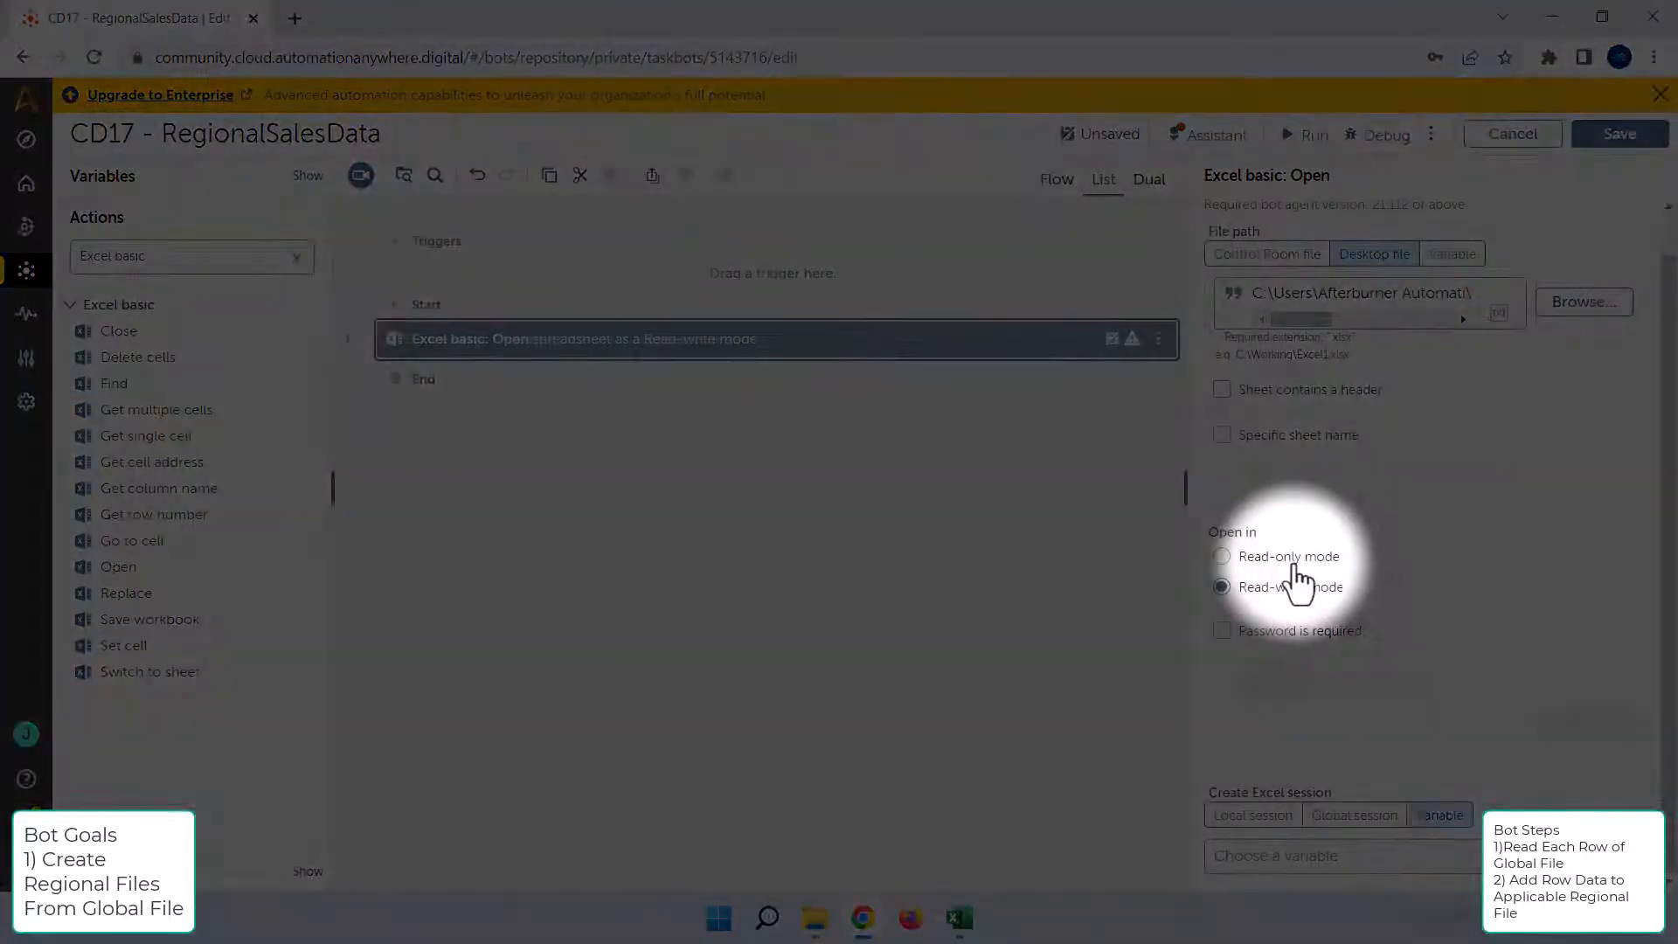
pyautogui.click(1285, 557)
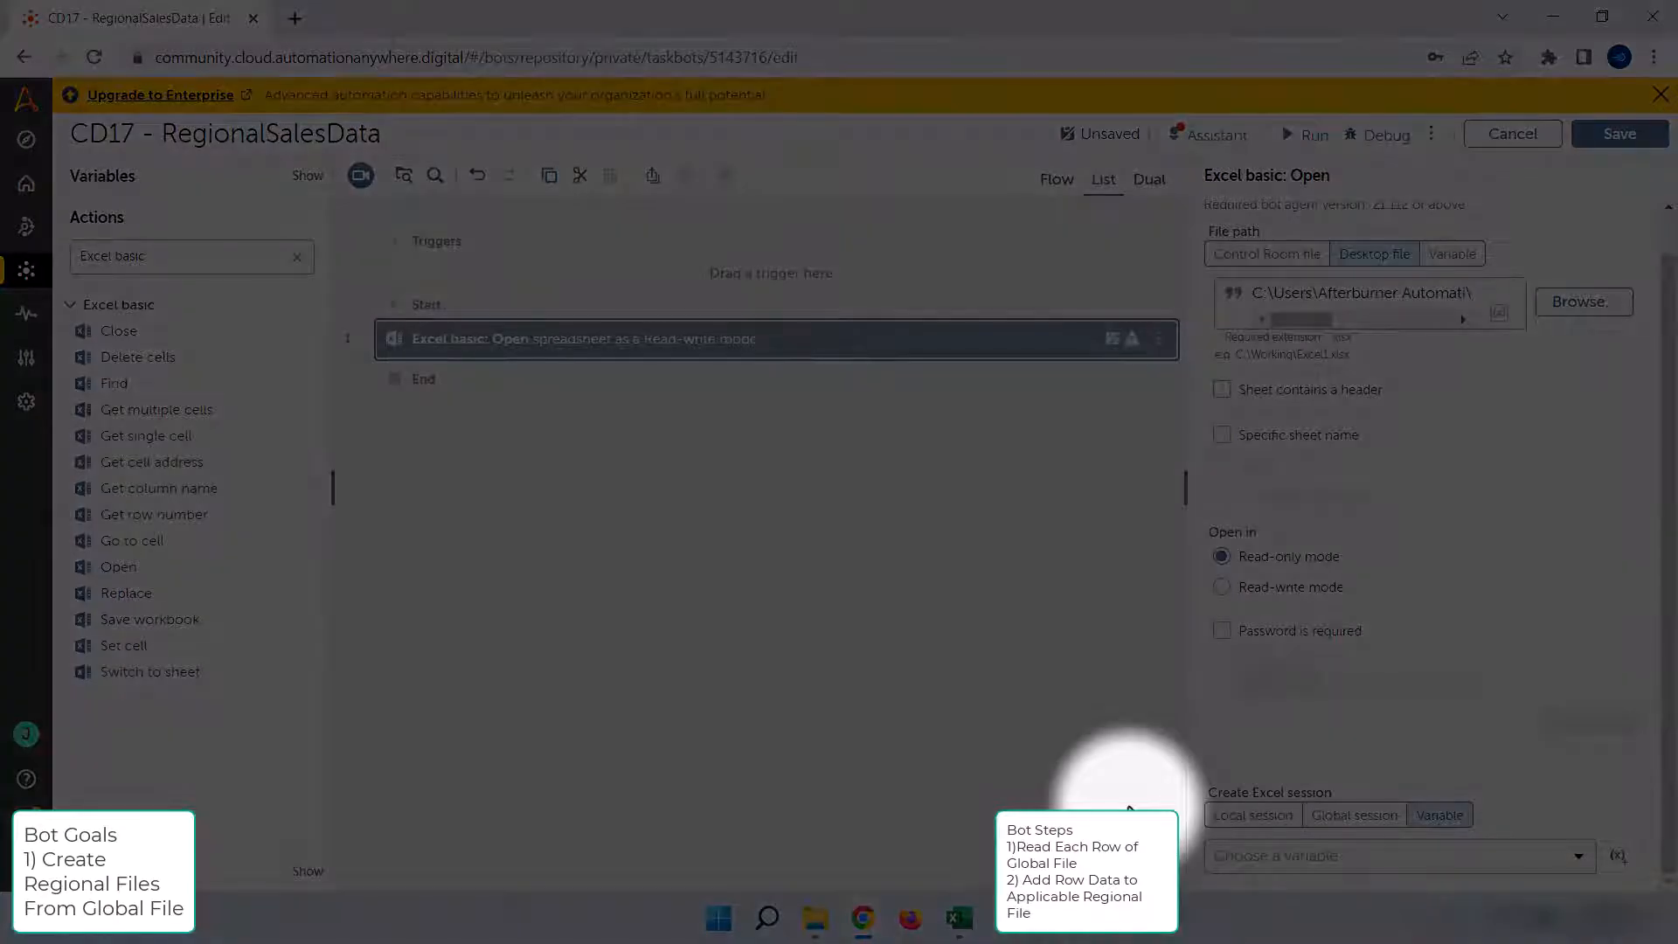
# Step: Have the Open action create a local Excel session named GLOBAL
pyautogui.click(1245, 817)
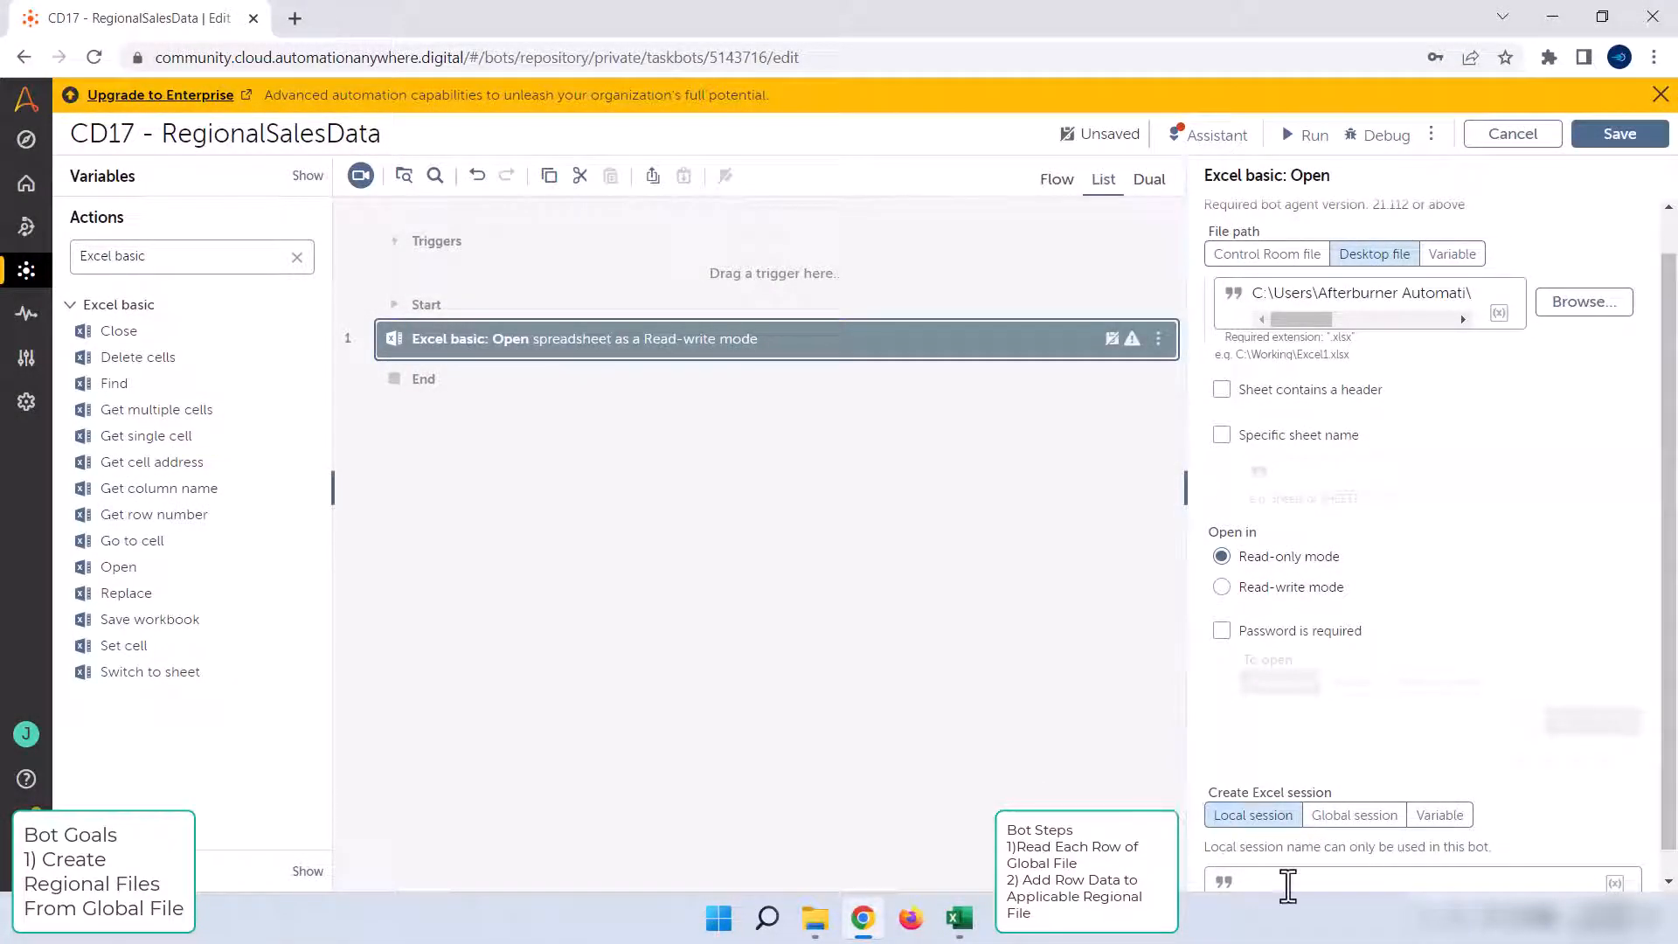
pyautogui.scroll(-1, 1669, 826)
pyautogui.click(1291, 859)
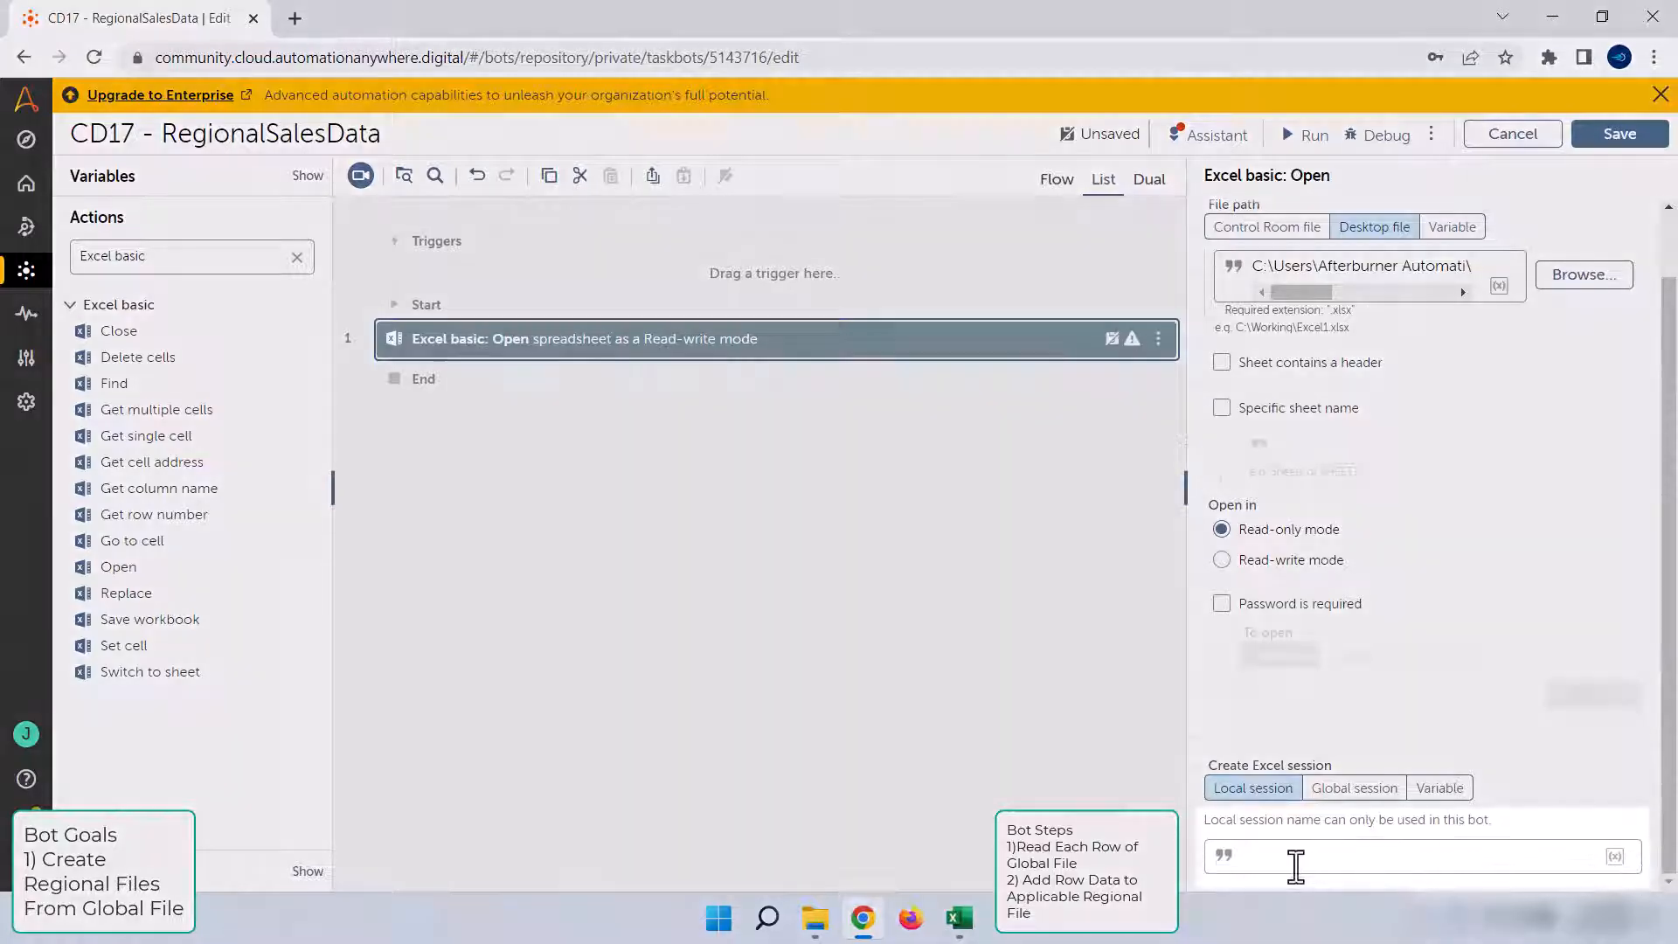
pyautogui.write('GLOBAL')
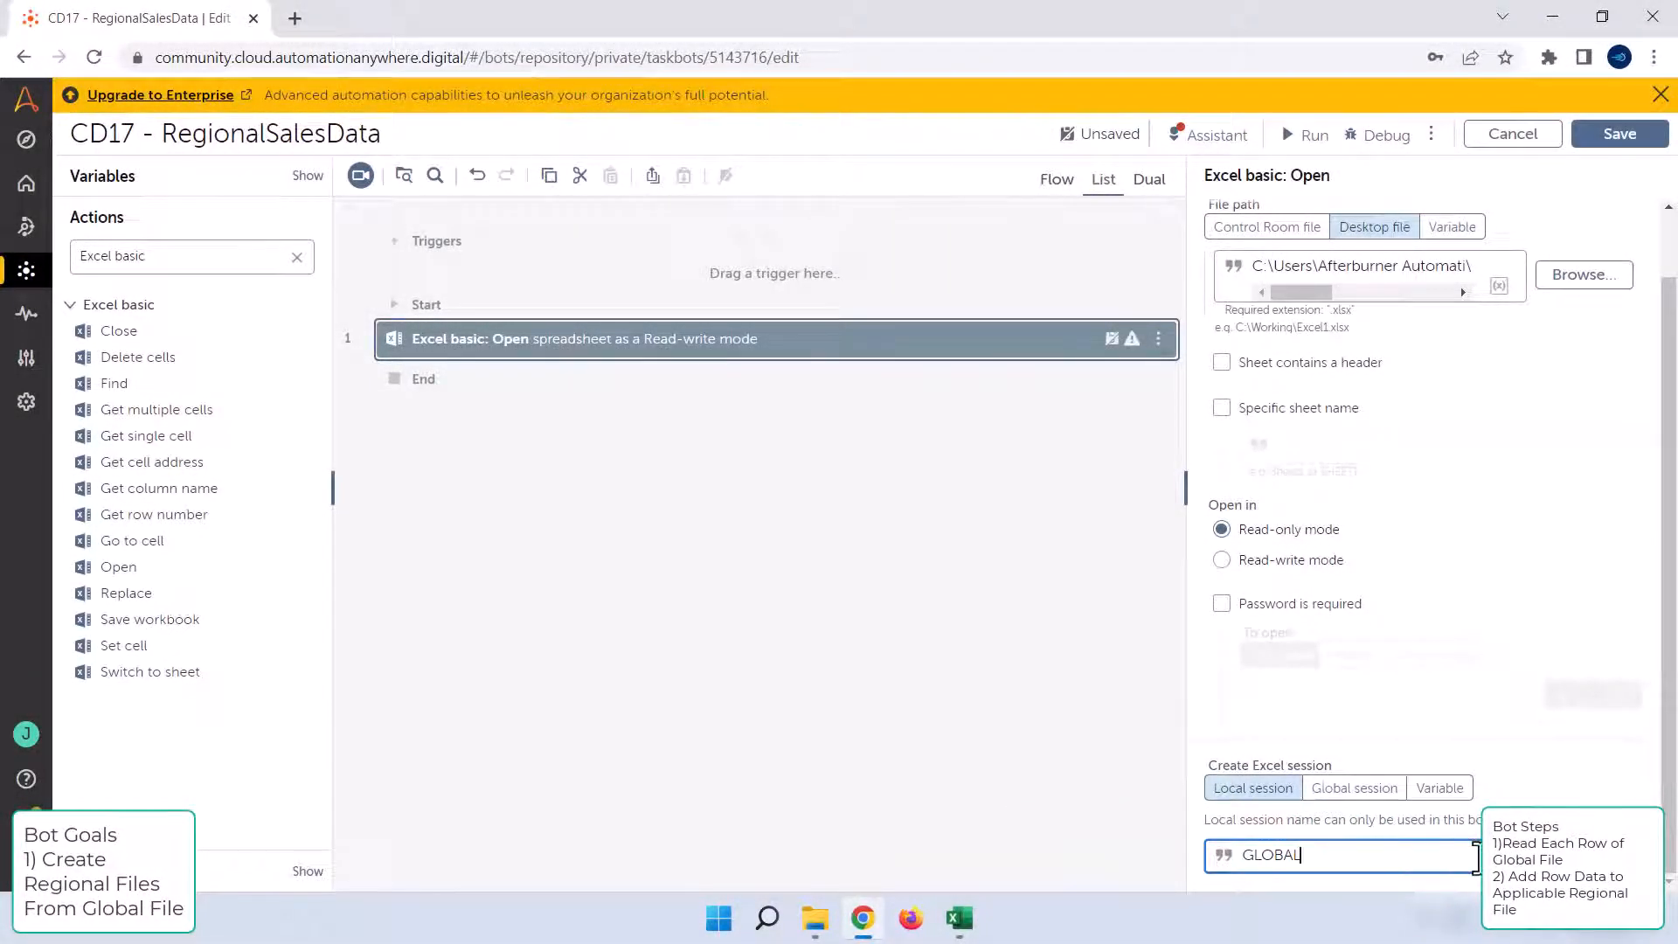
# Step: Switch to the CD17-GlobalSalesData workbook in Excel, examine how many rows the records span, and return to the bot editor
pyautogui.click(959, 918)
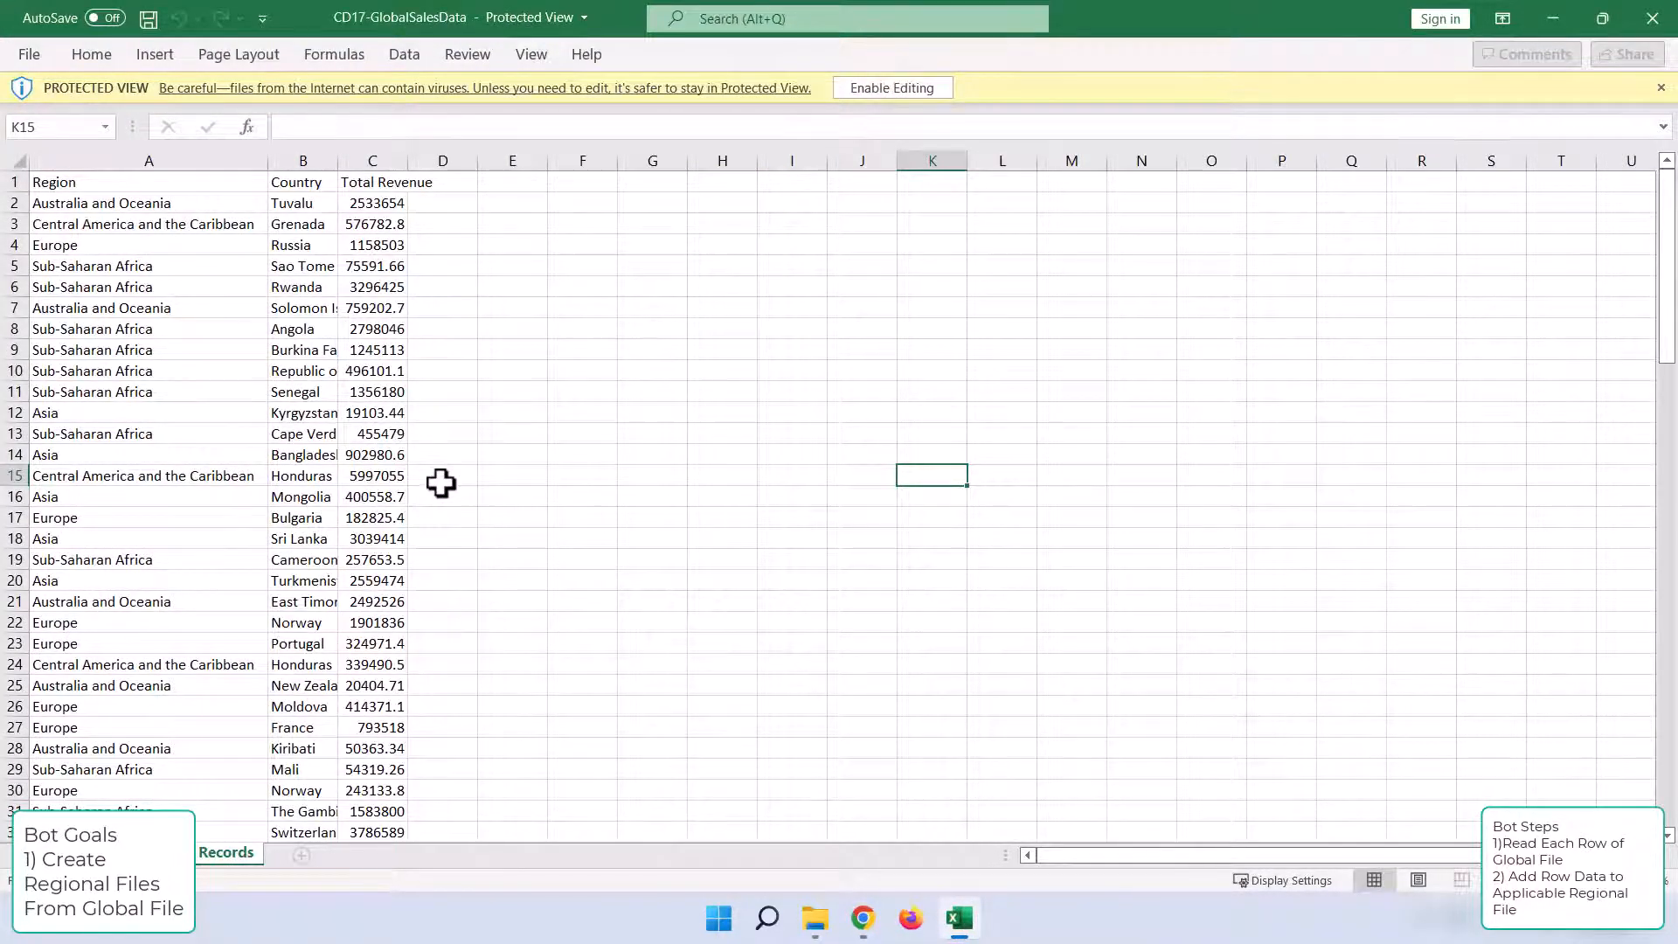
pyautogui.scroll(-2, 387, 496)
pyautogui.scroll(-7, 387, 496)
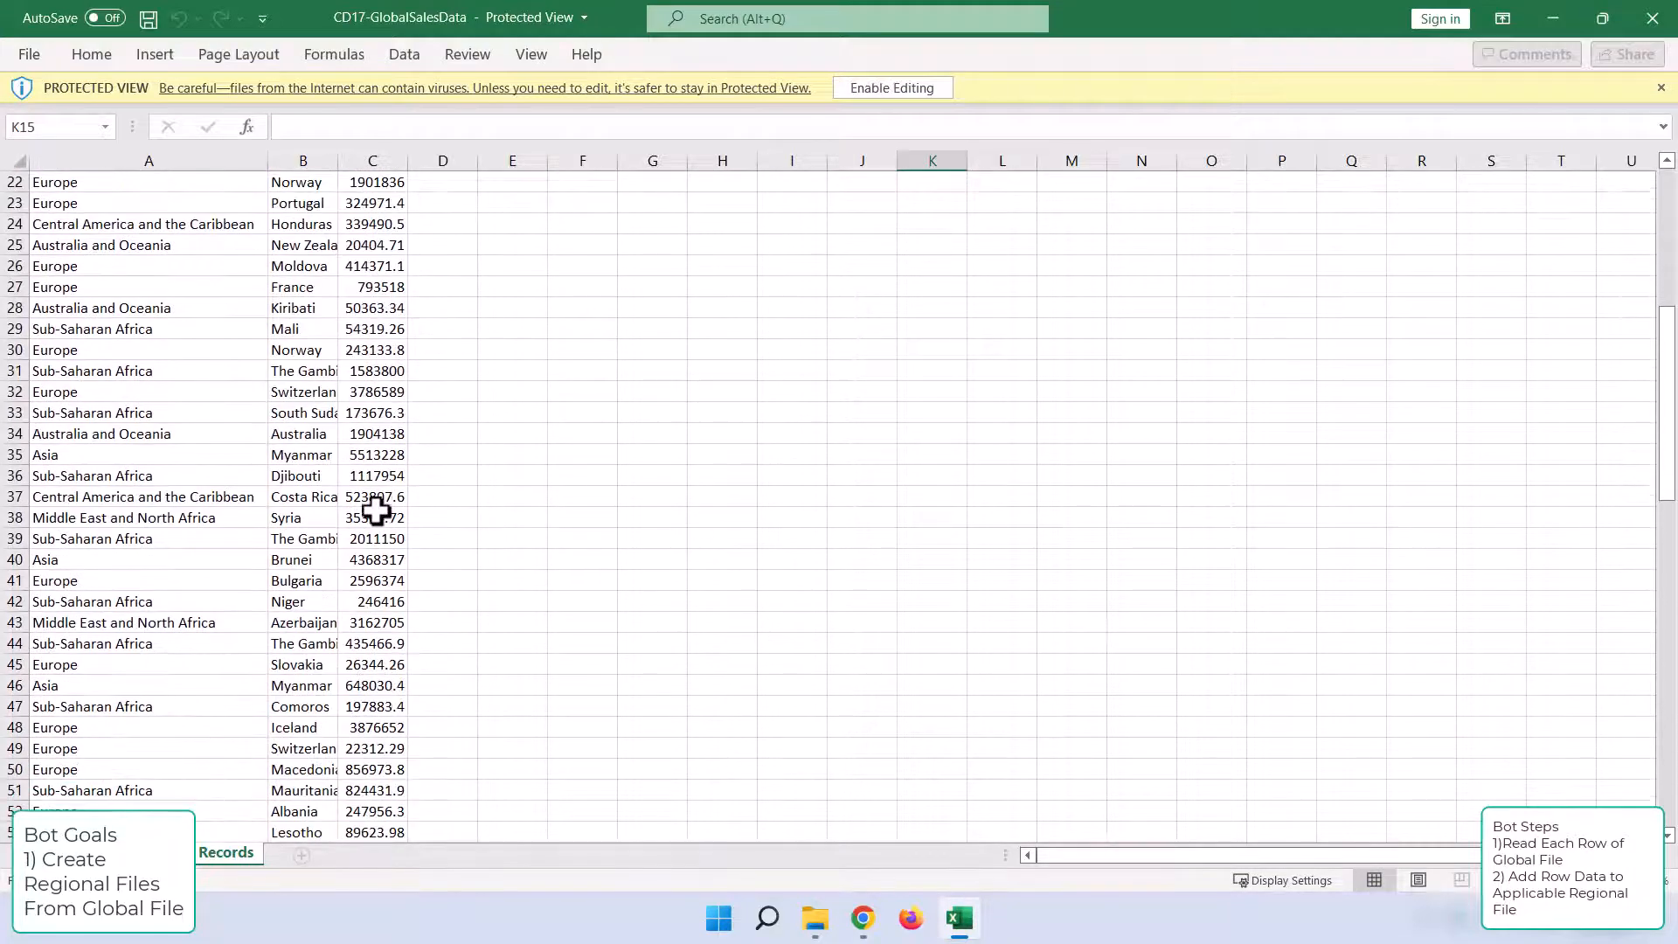
pyautogui.scroll(-20, 376, 512)
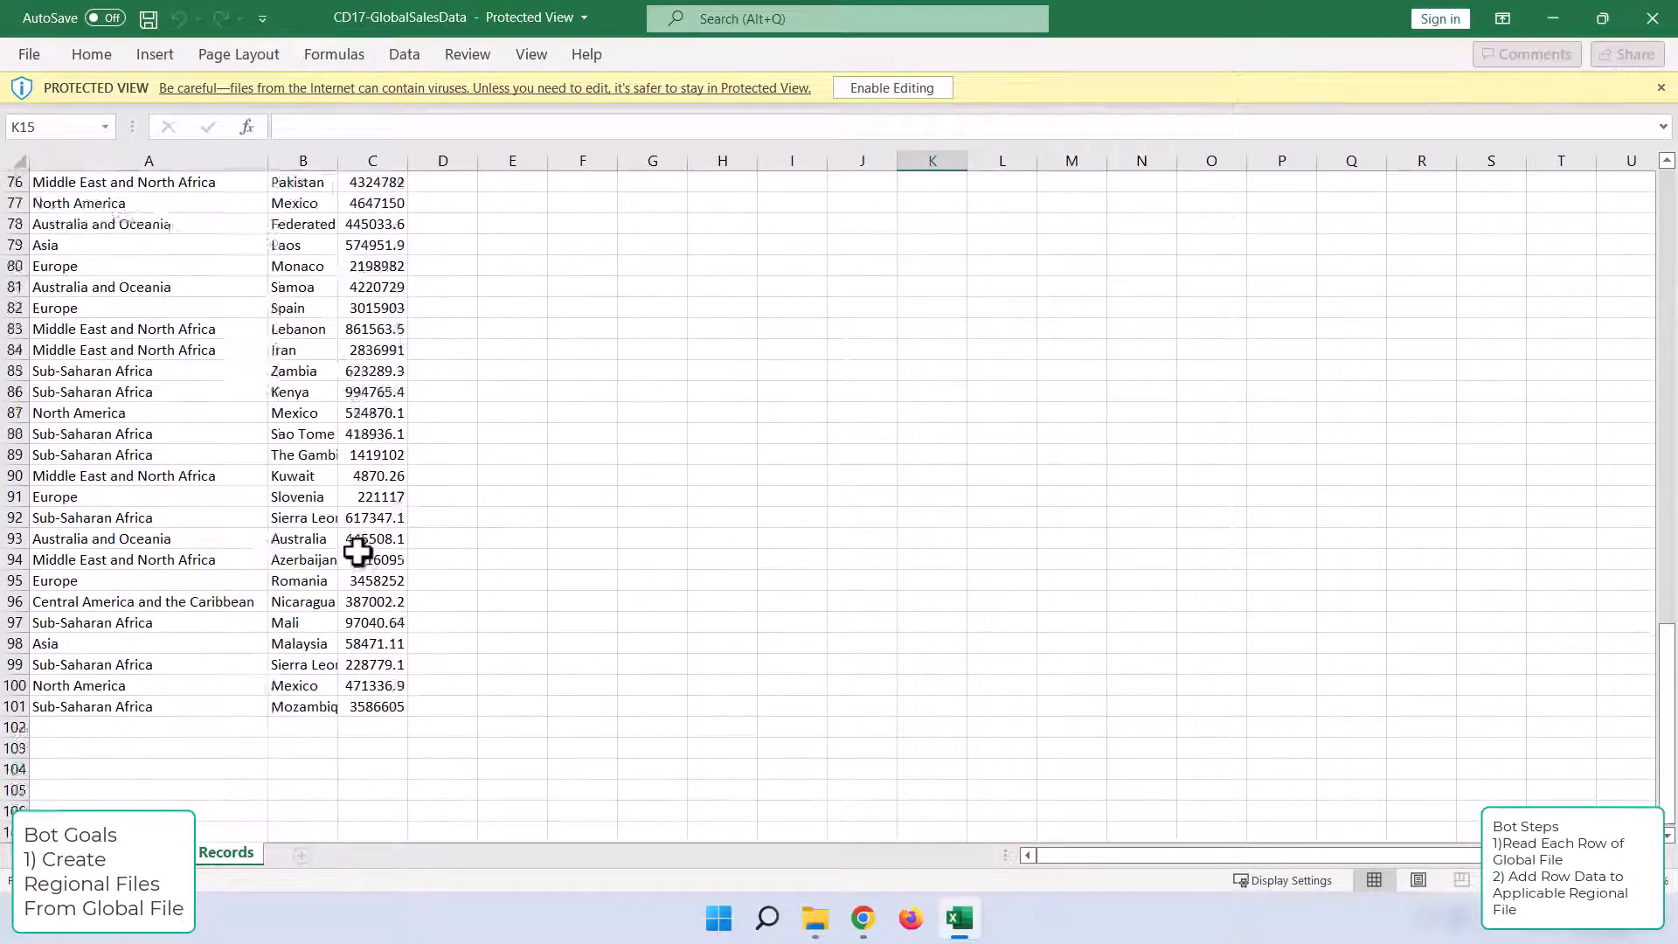
pyautogui.scroll(1, 324, 455)
pyautogui.scroll(15, 324, 455)
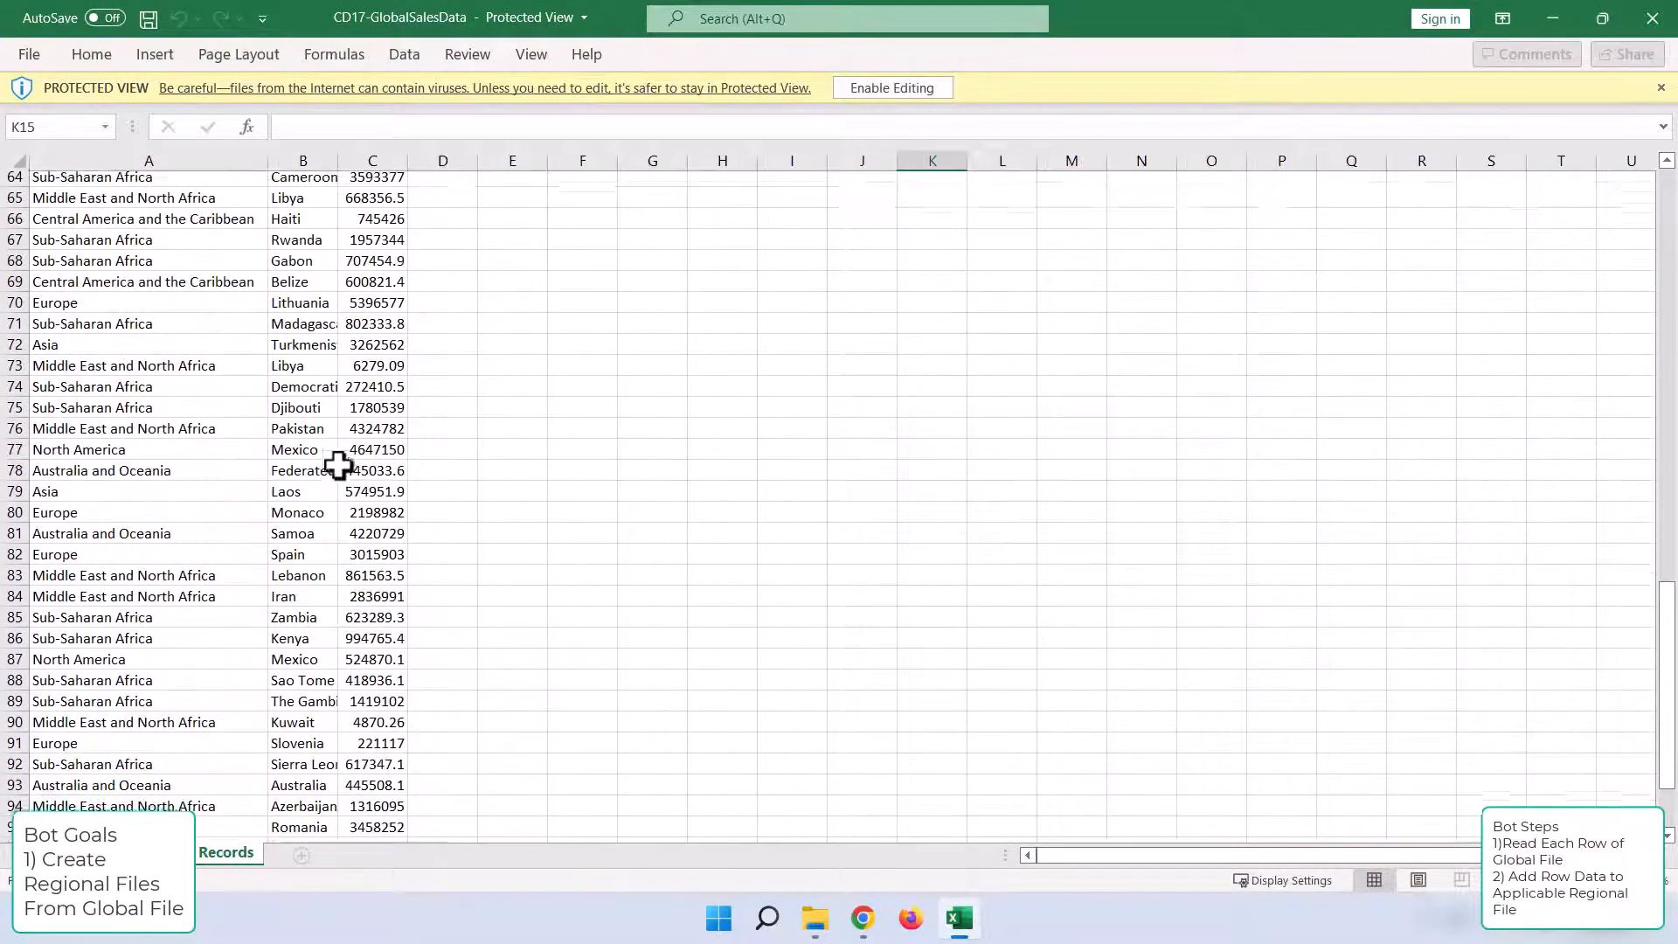
pyautogui.scroll(13, 353, 479)
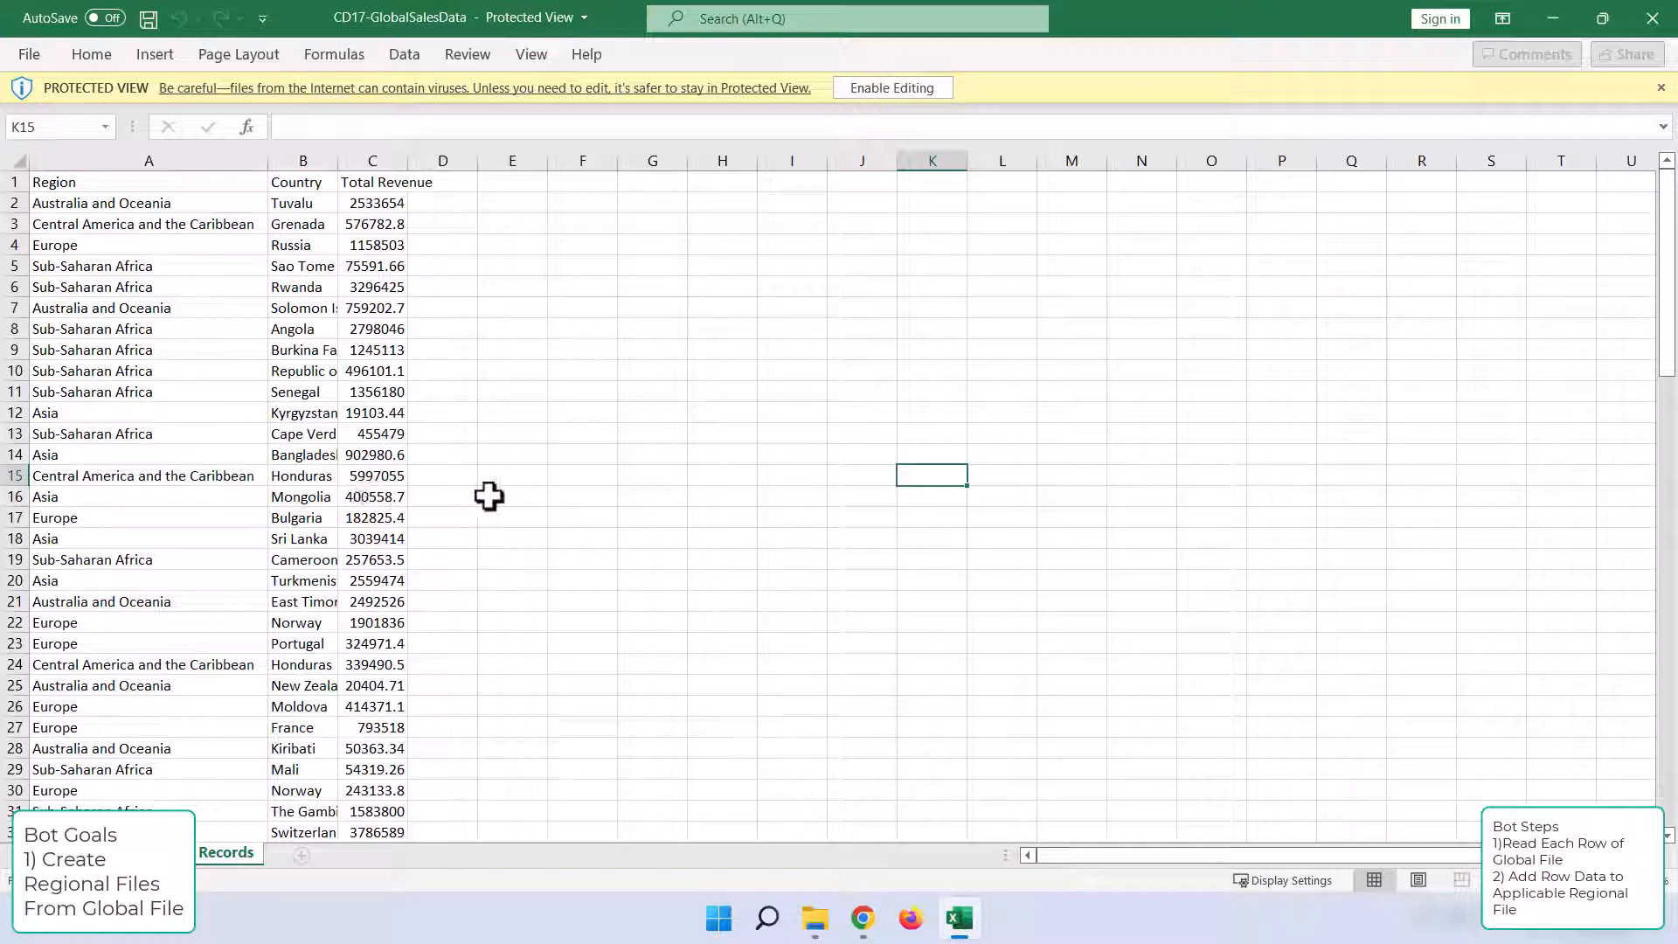
pyautogui.click(864, 920)
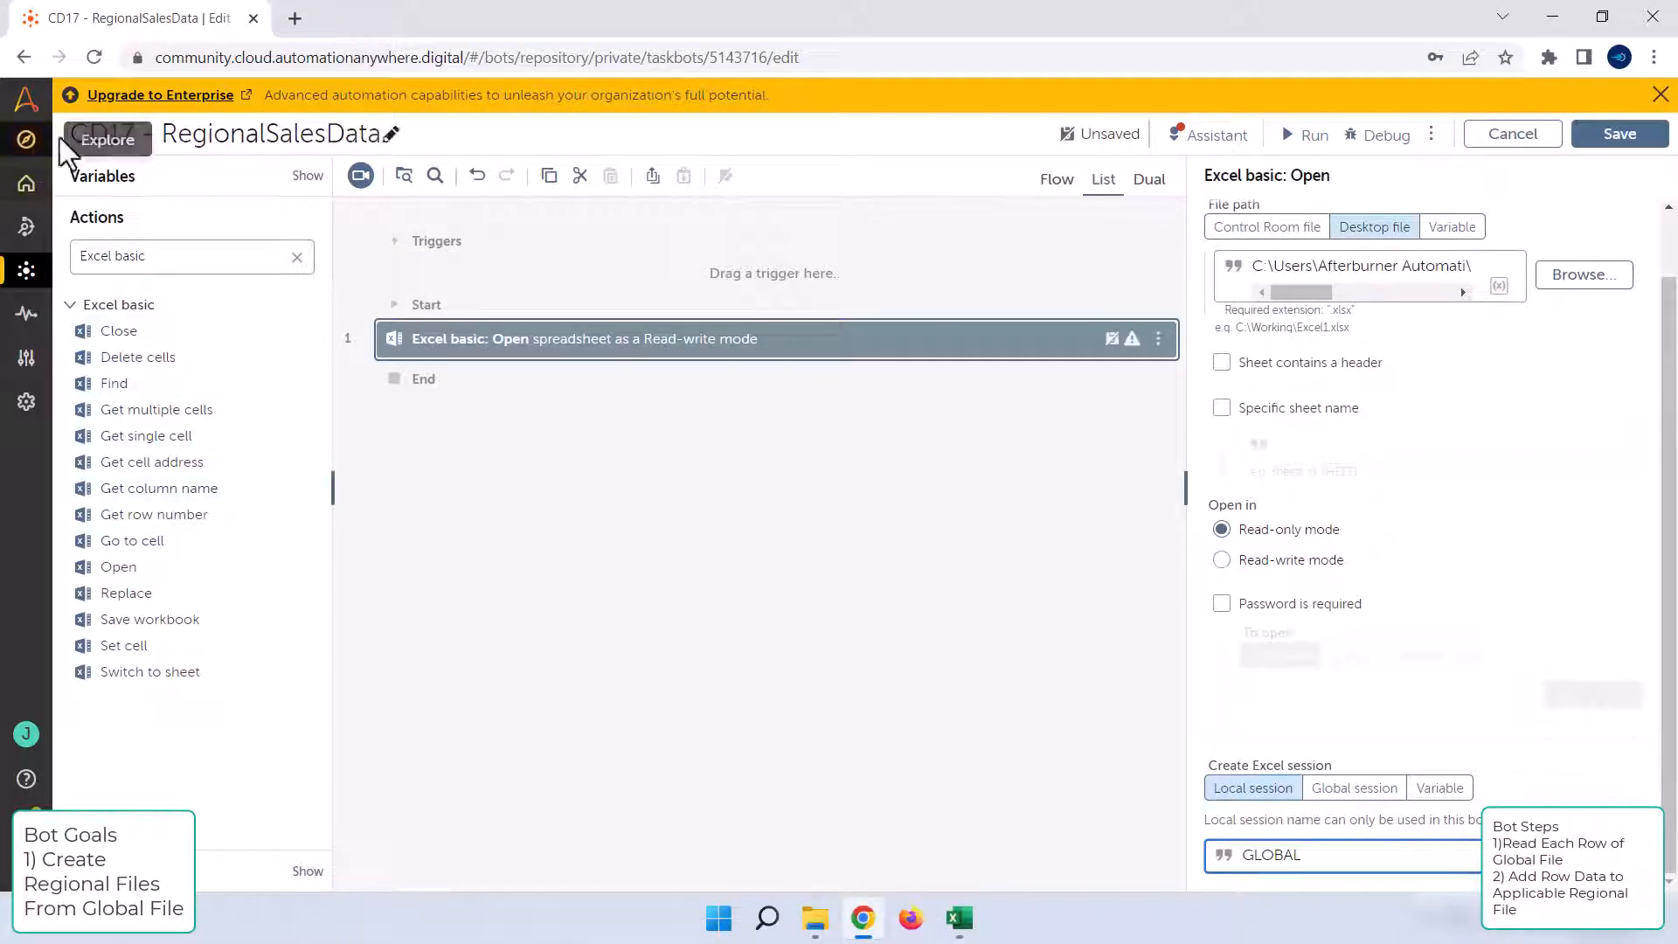
# Step: Find the Loop action, add it below the Excel Open action, and set it to repeat 101 times
pyautogui.tripleClick(172, 256)
pyautogui.press('BackSpace')
pyautogui.write('loop')
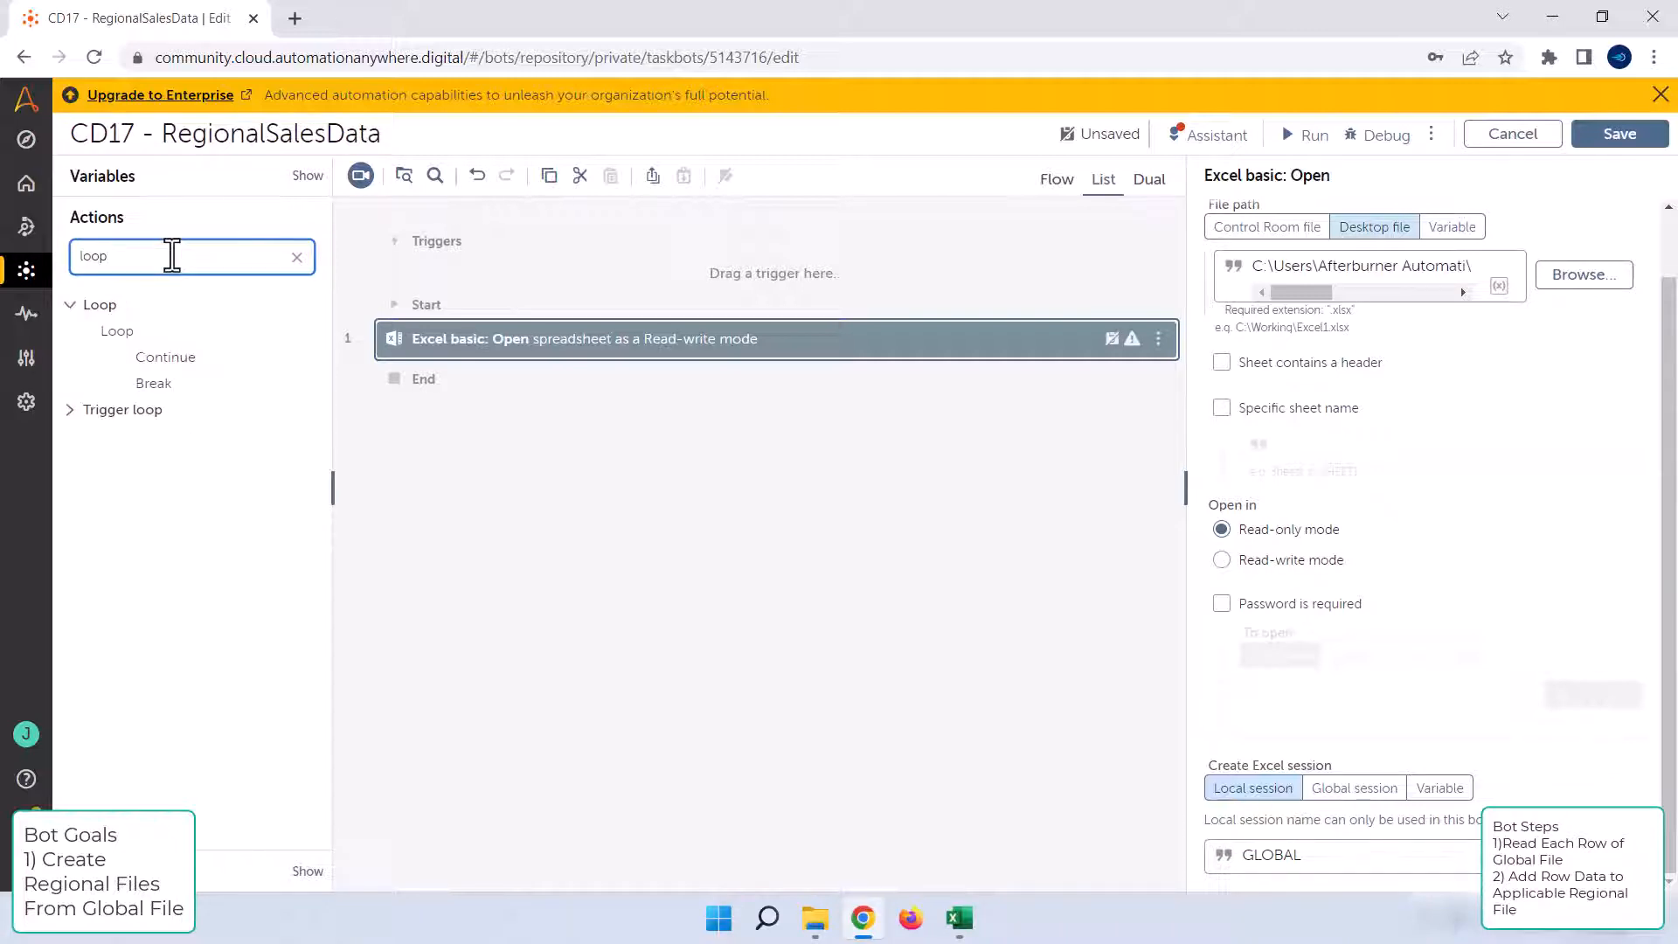
pyautogui.moveTo(105, 330); pyautogui.dragTo(523, 366)
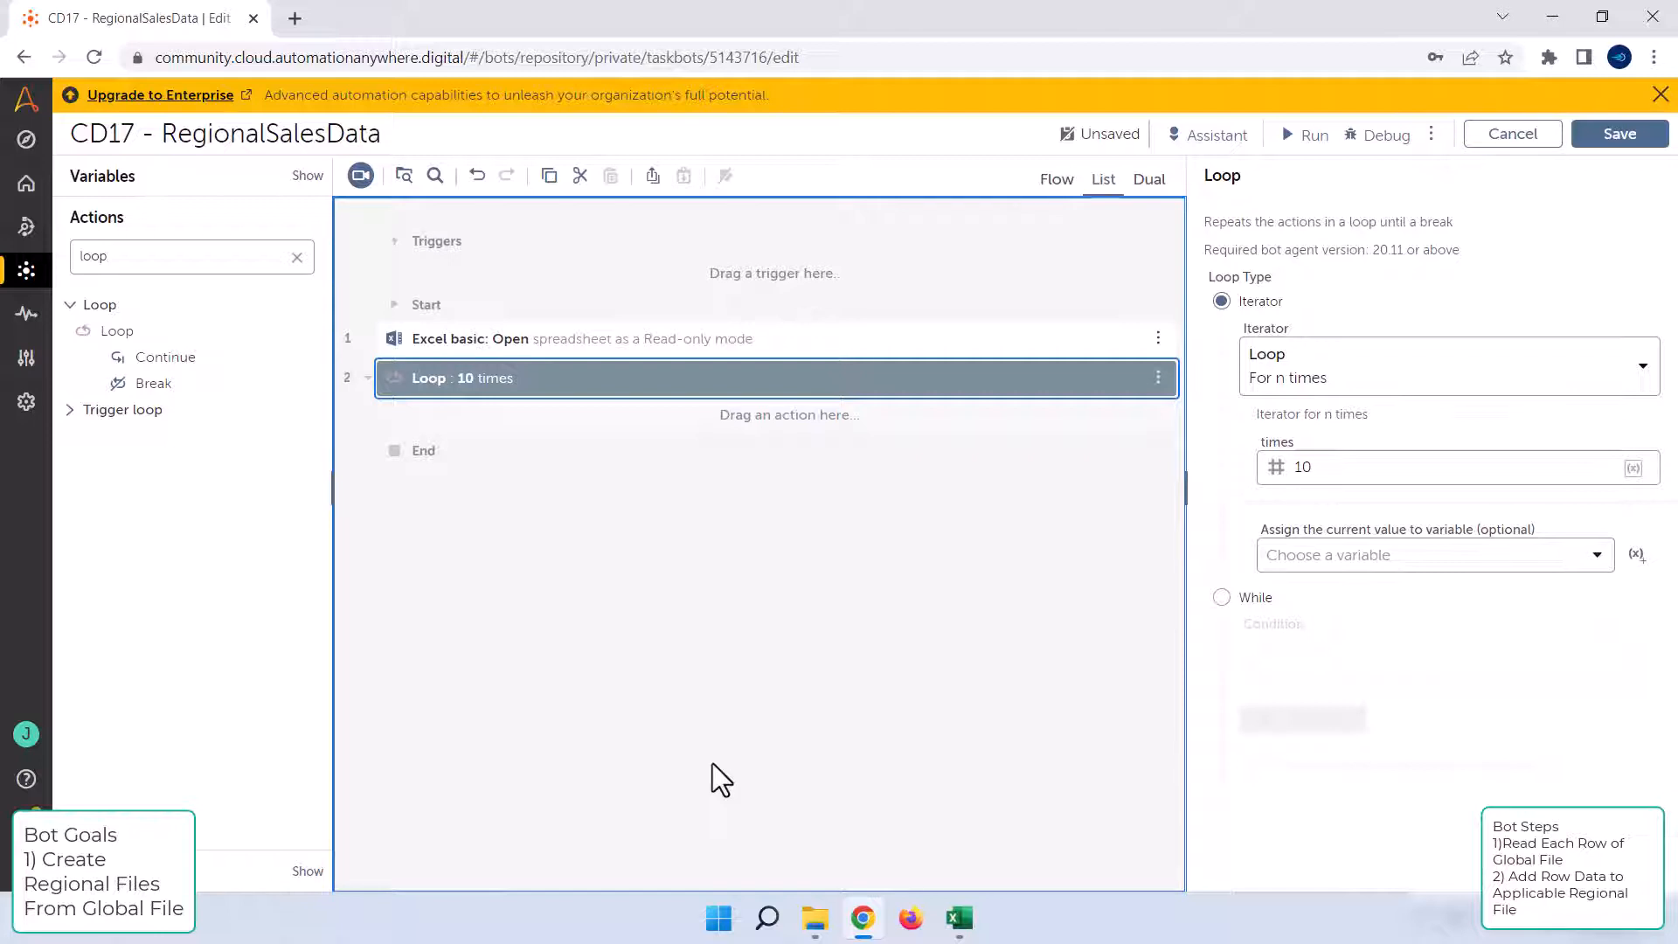
pyautogui.click(1319, 470)
pyautogui.write('1')
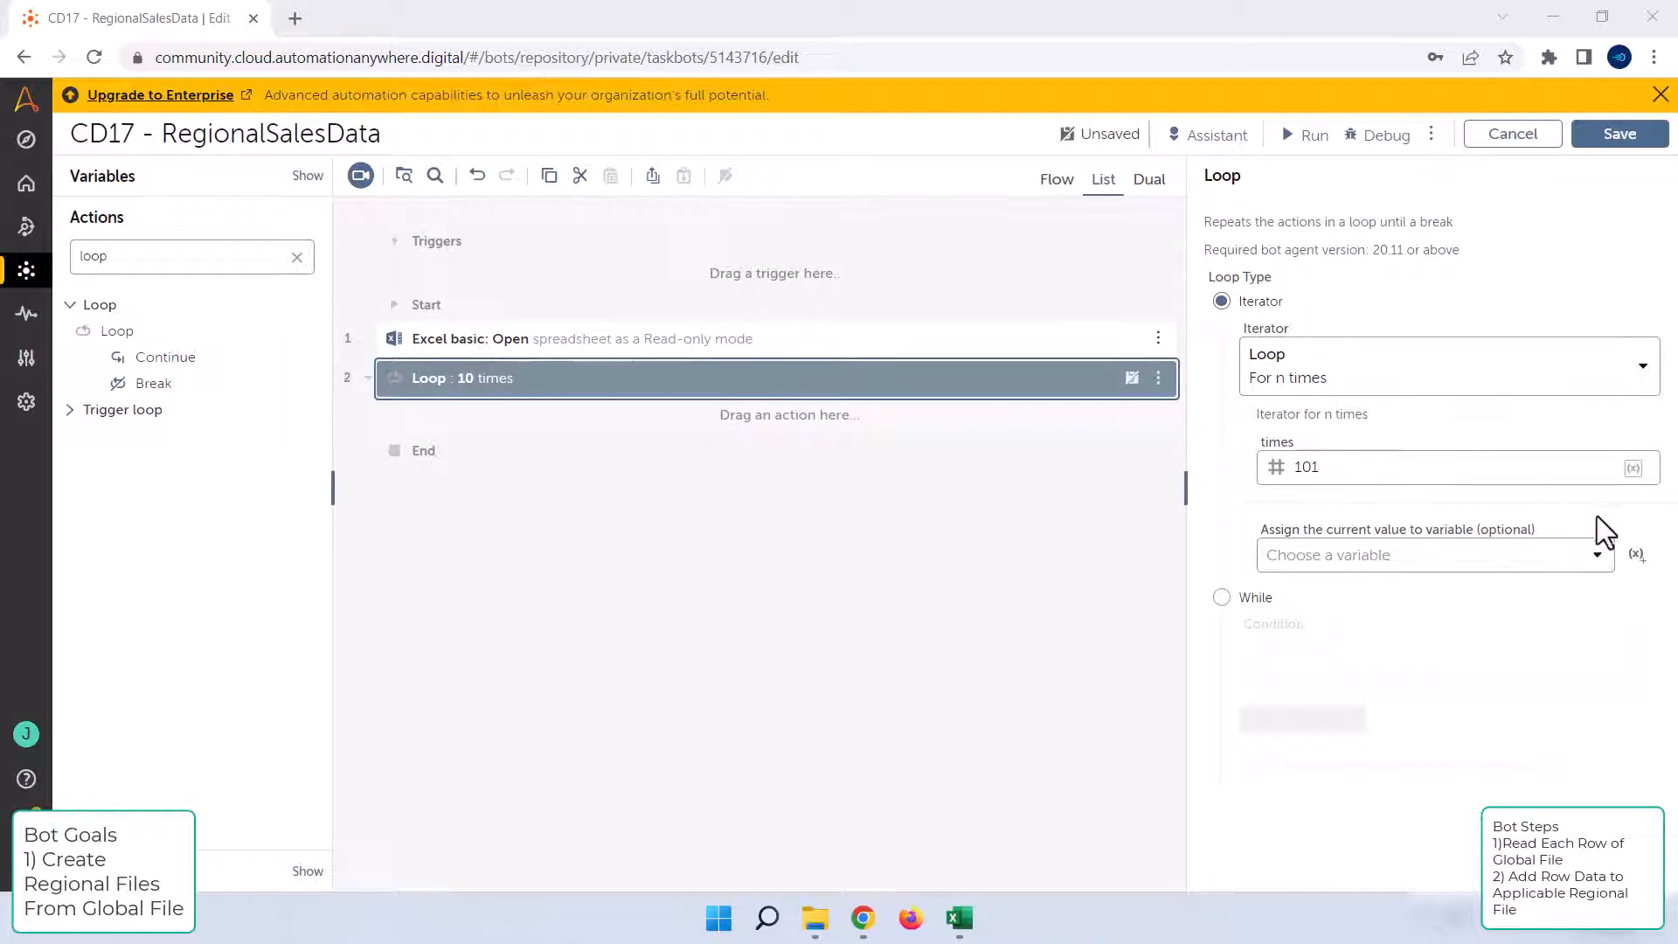
# Step: Create a number variable named RowCount and assign the loop's current value to it
pyautogui.click(1637, 557)
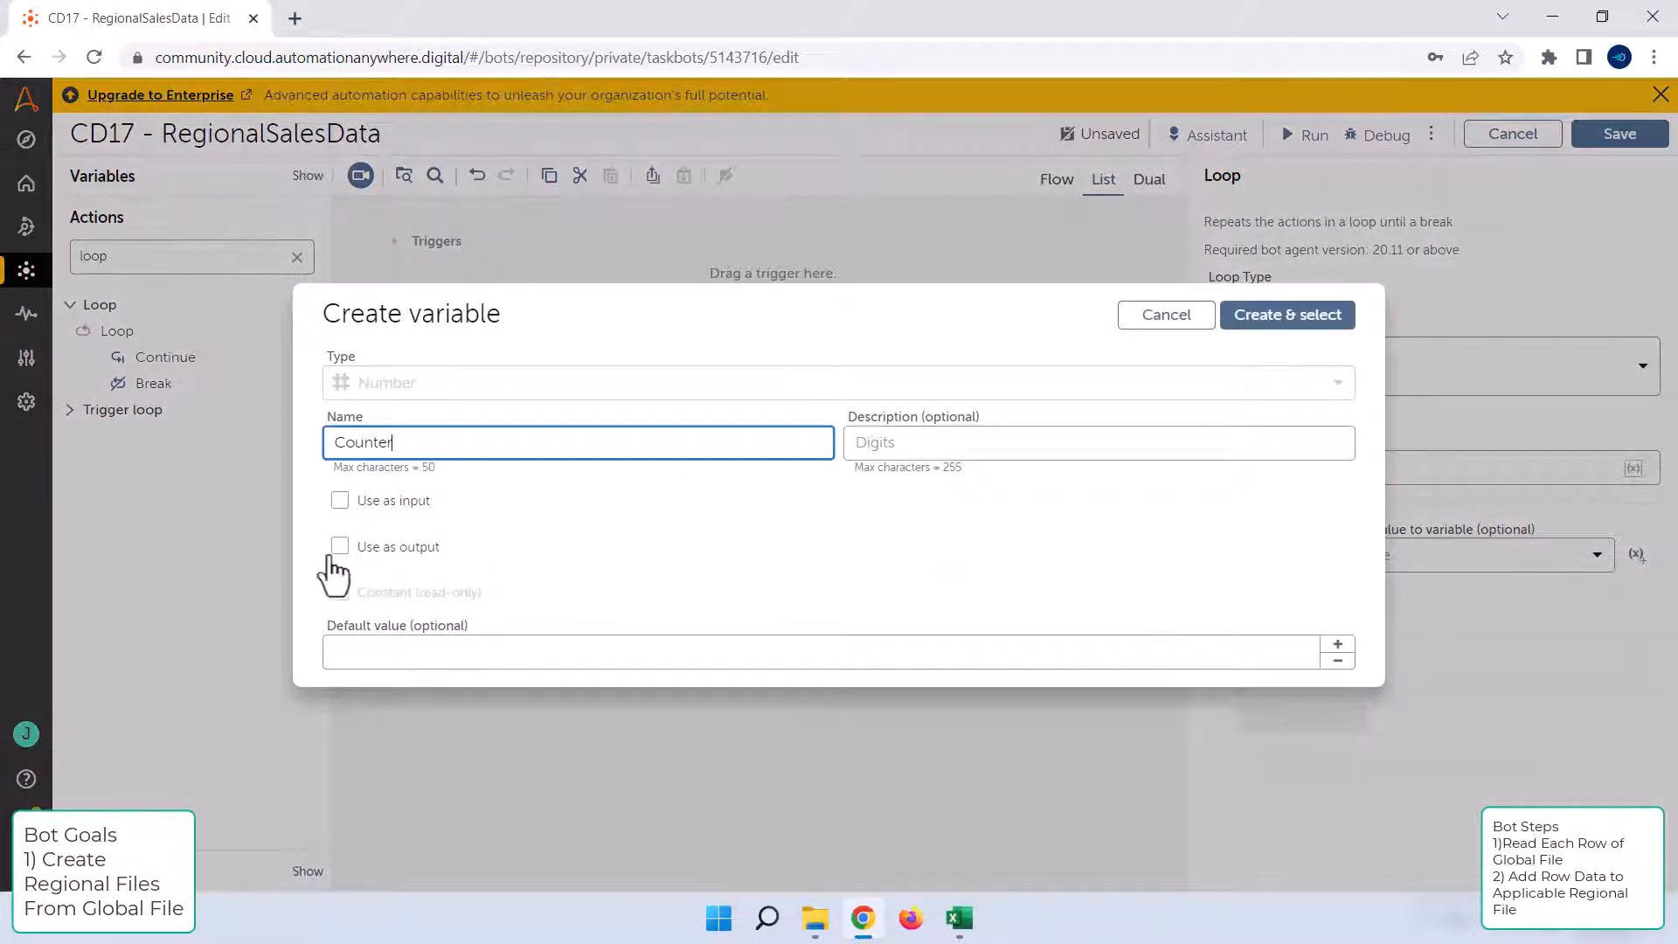
pyautogui.doubleClick(427, 437)
pyautogui.write('RowCount')
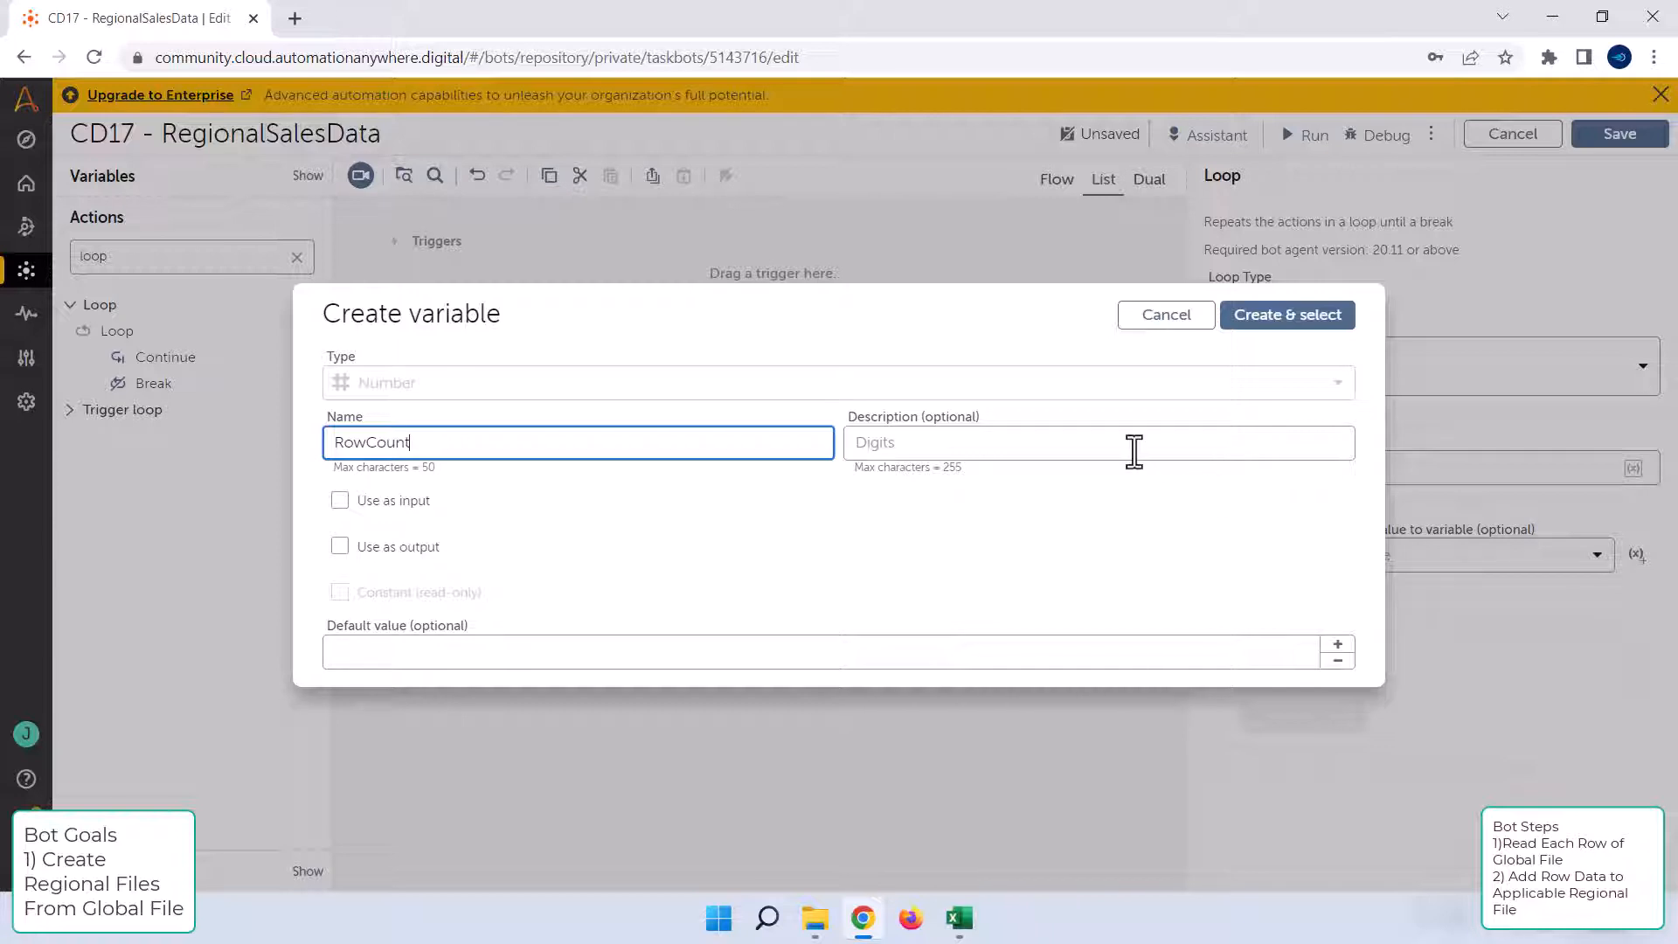
pyautogui.click(1308, 321)
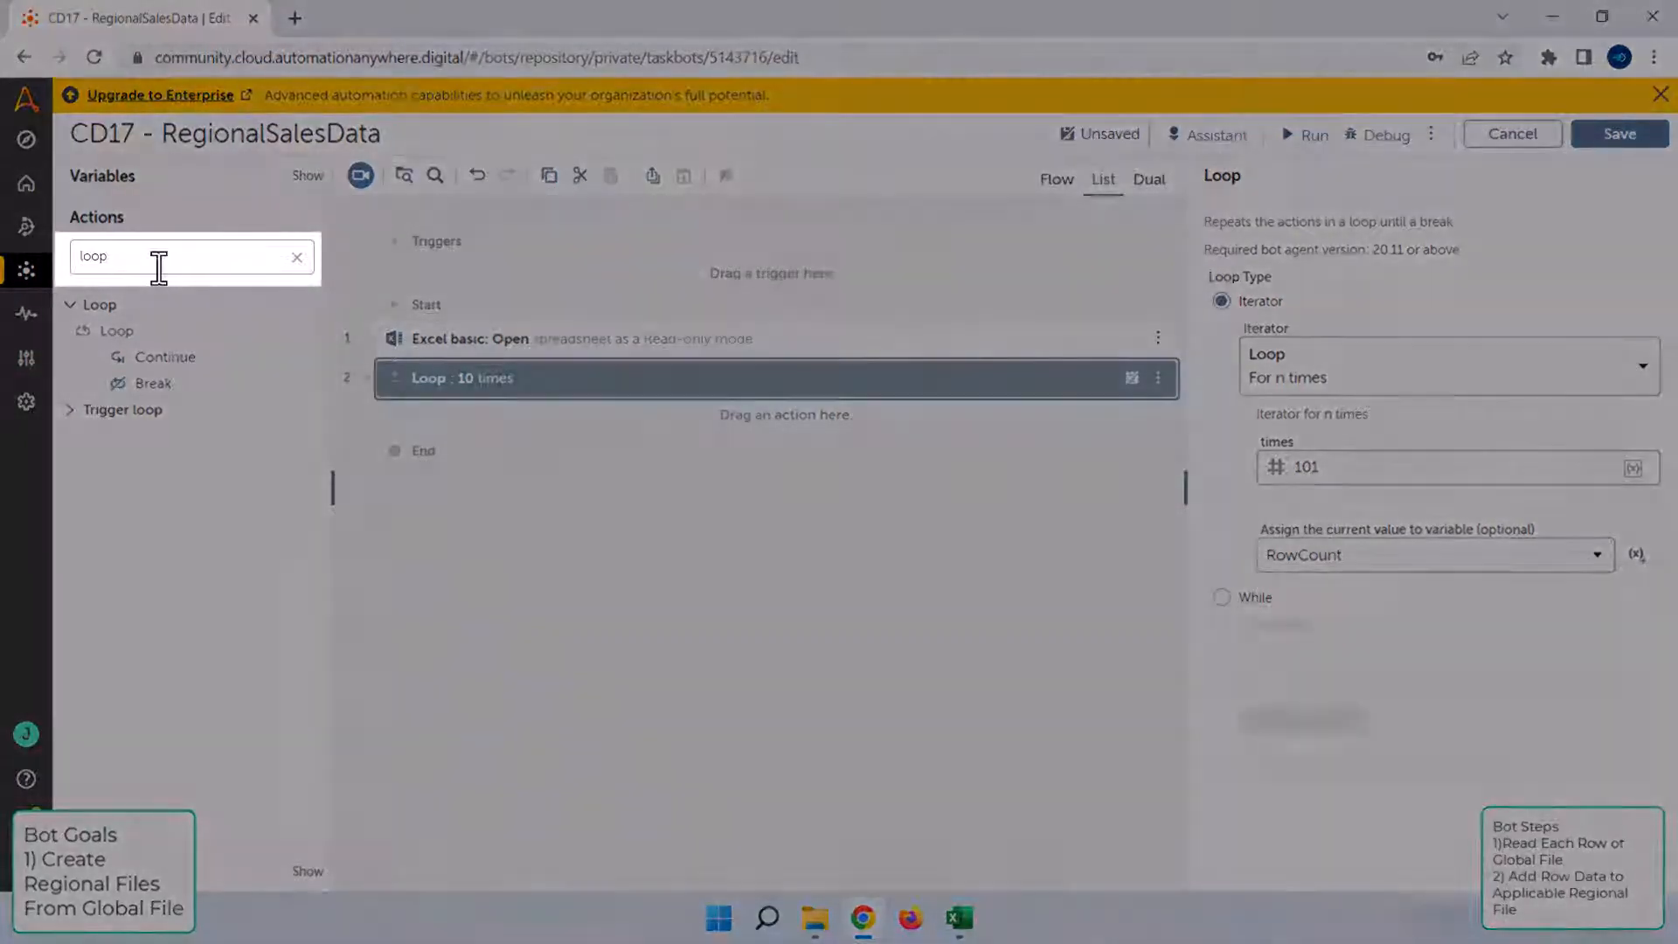
# Step: Add an Excel basic Get single cell action inside the loop and set it to read a specific cell
pyautogui.doubleClick(158, 262)
pyautogui.write('excel')
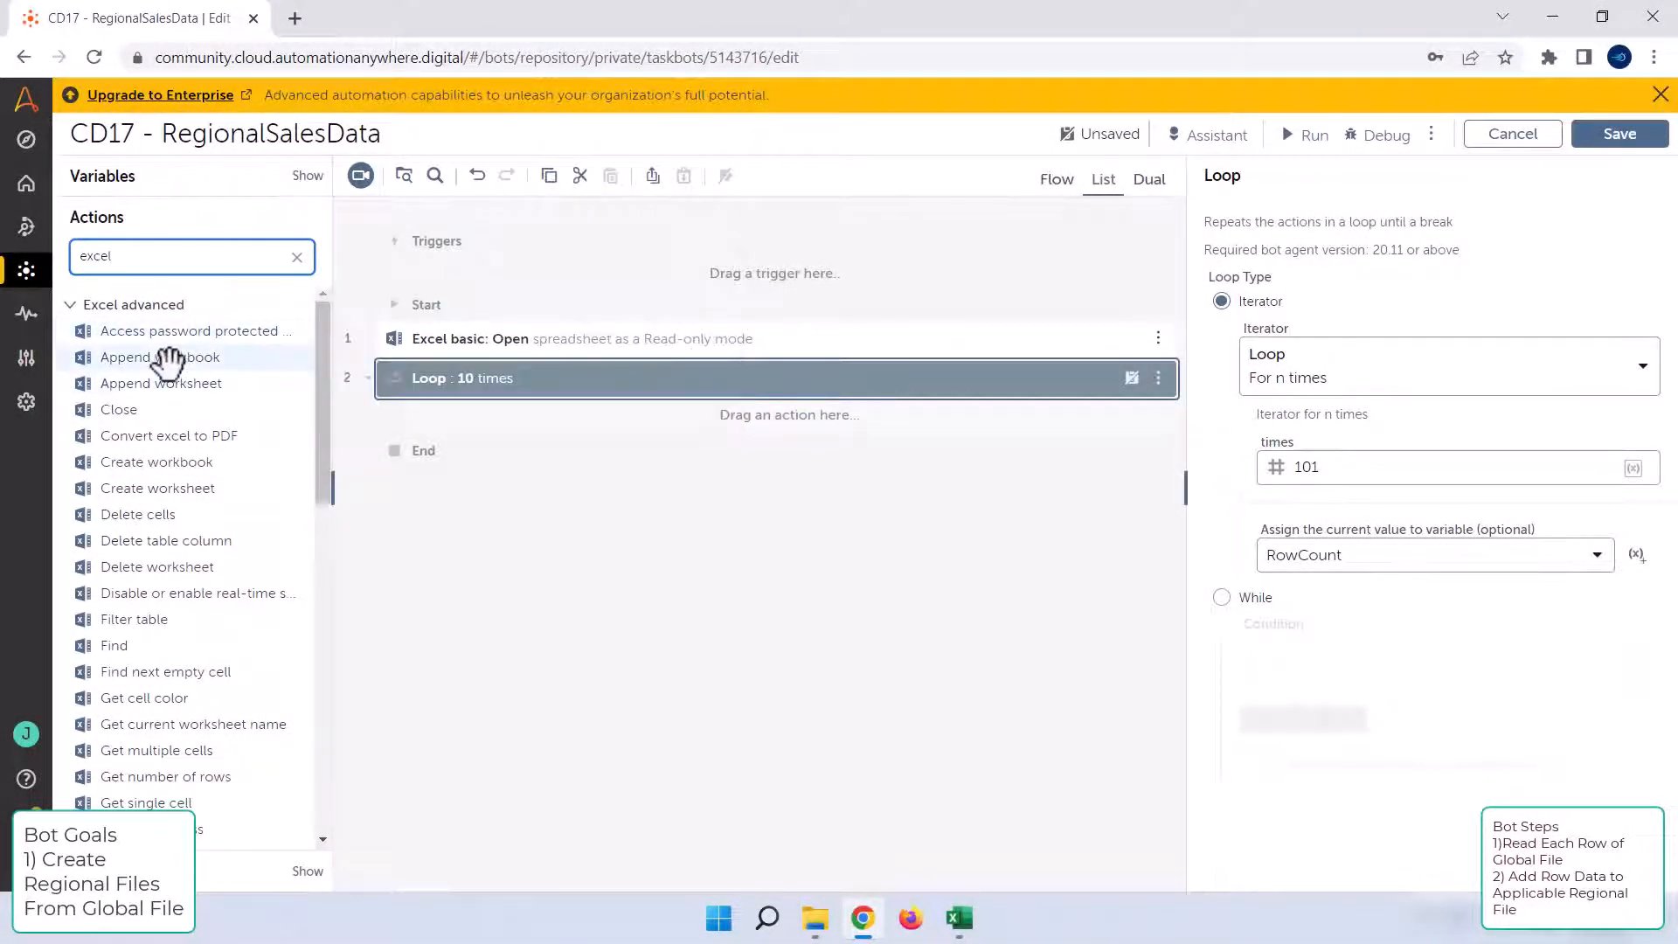
pyautogui.scroll(-1, 210, 494)
pyautogui.scroll(1, 211, 490)
pyautogui.write('basic')
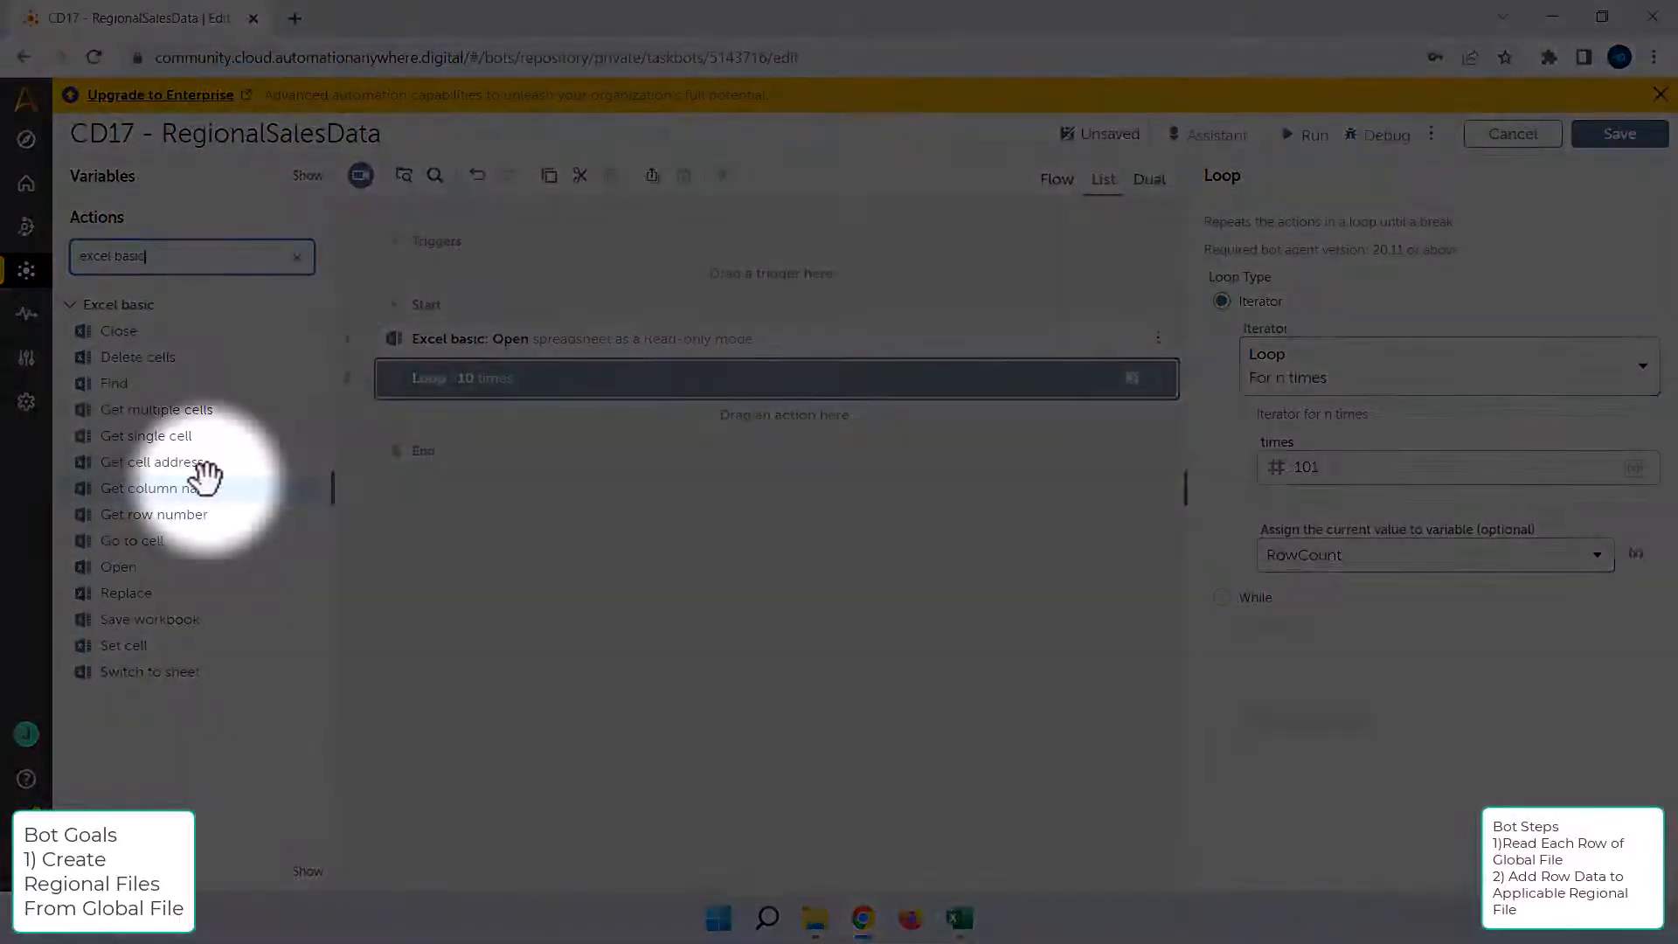
pyautogui.moveTo(150, 434); pyautogui.dragTo(572, 418)
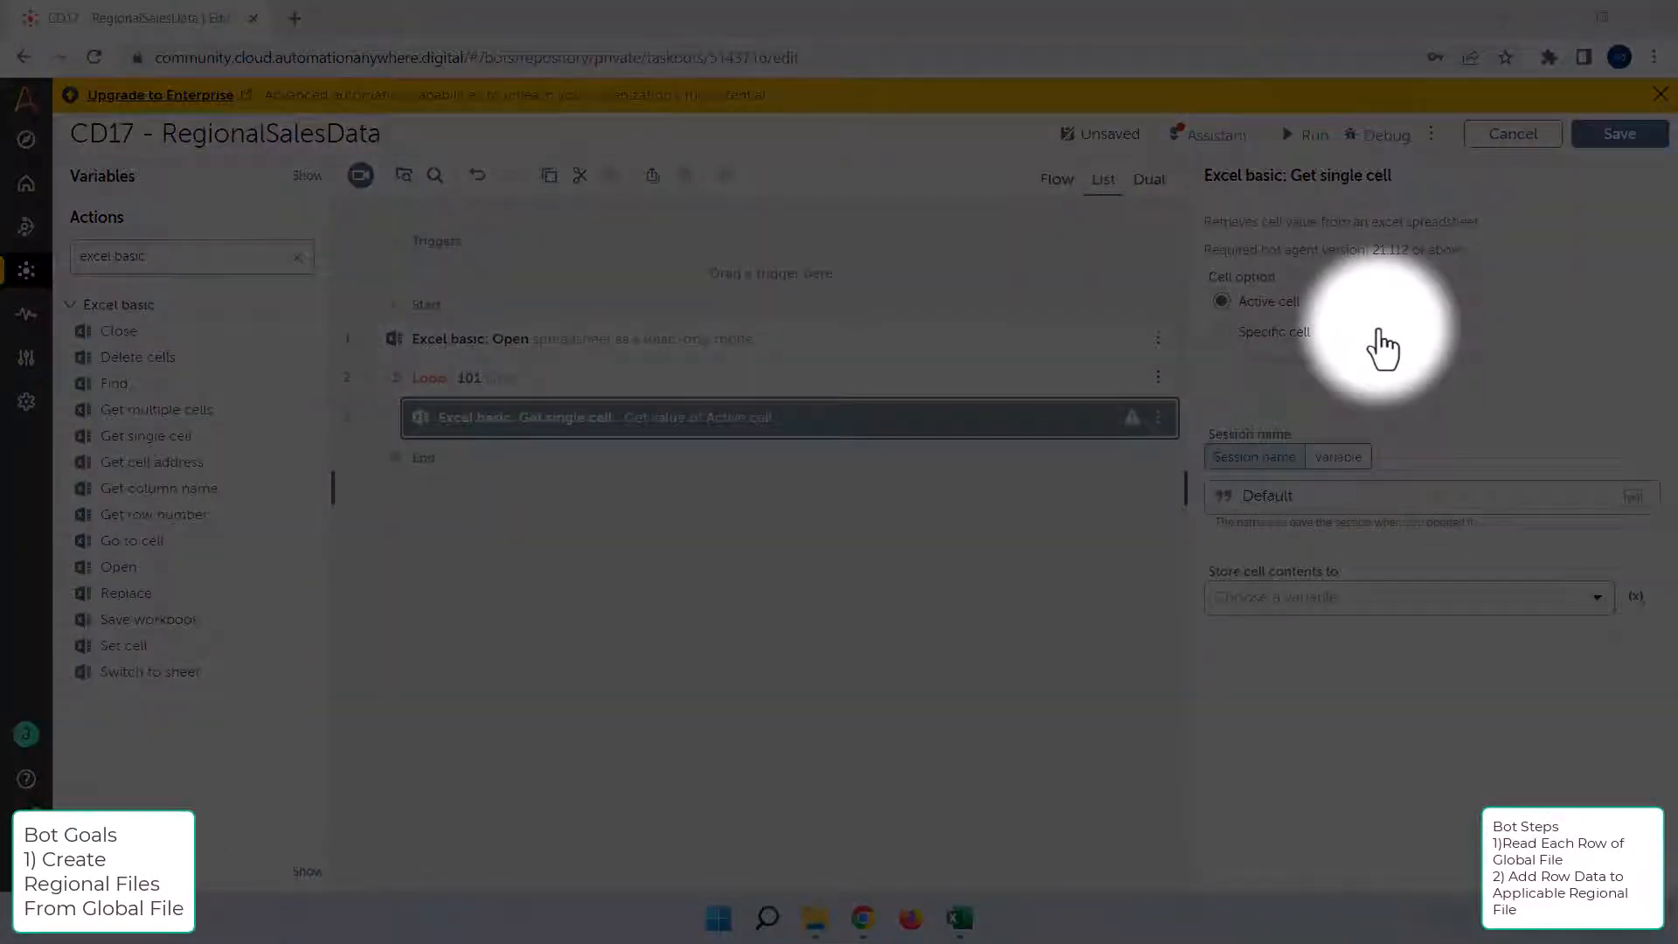
pyautogui.click(1302, 334)
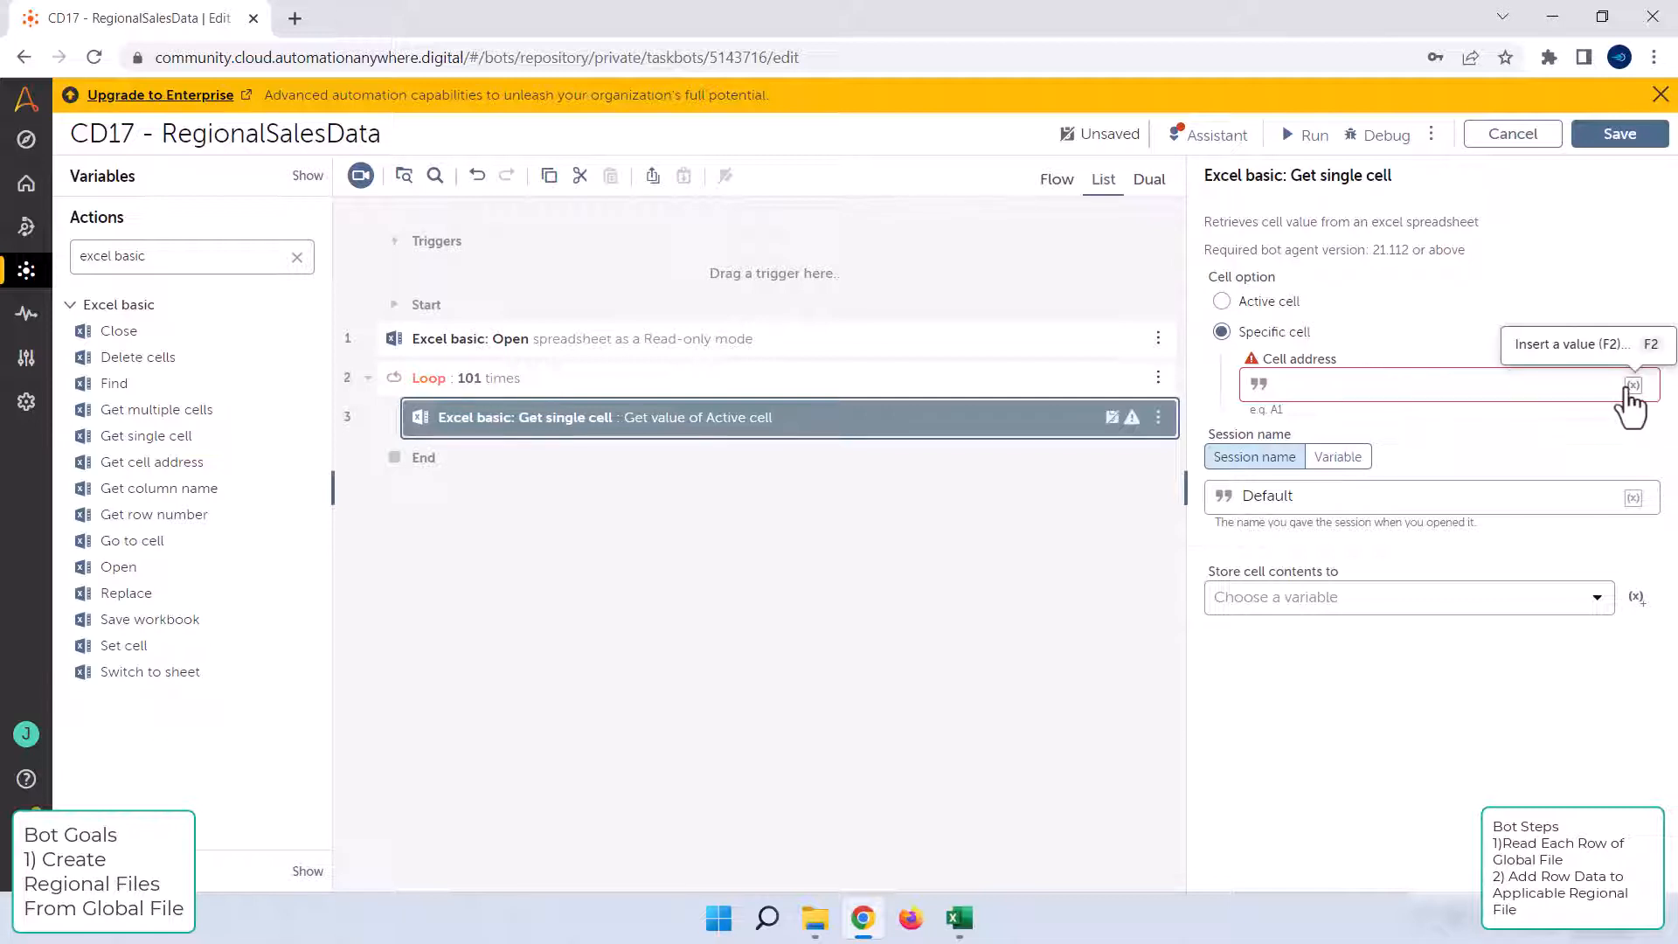
# Step: Find the Number actions and add To string inside the loop, above the Get single cell action
pyautogui.tripleClick(87, 256)
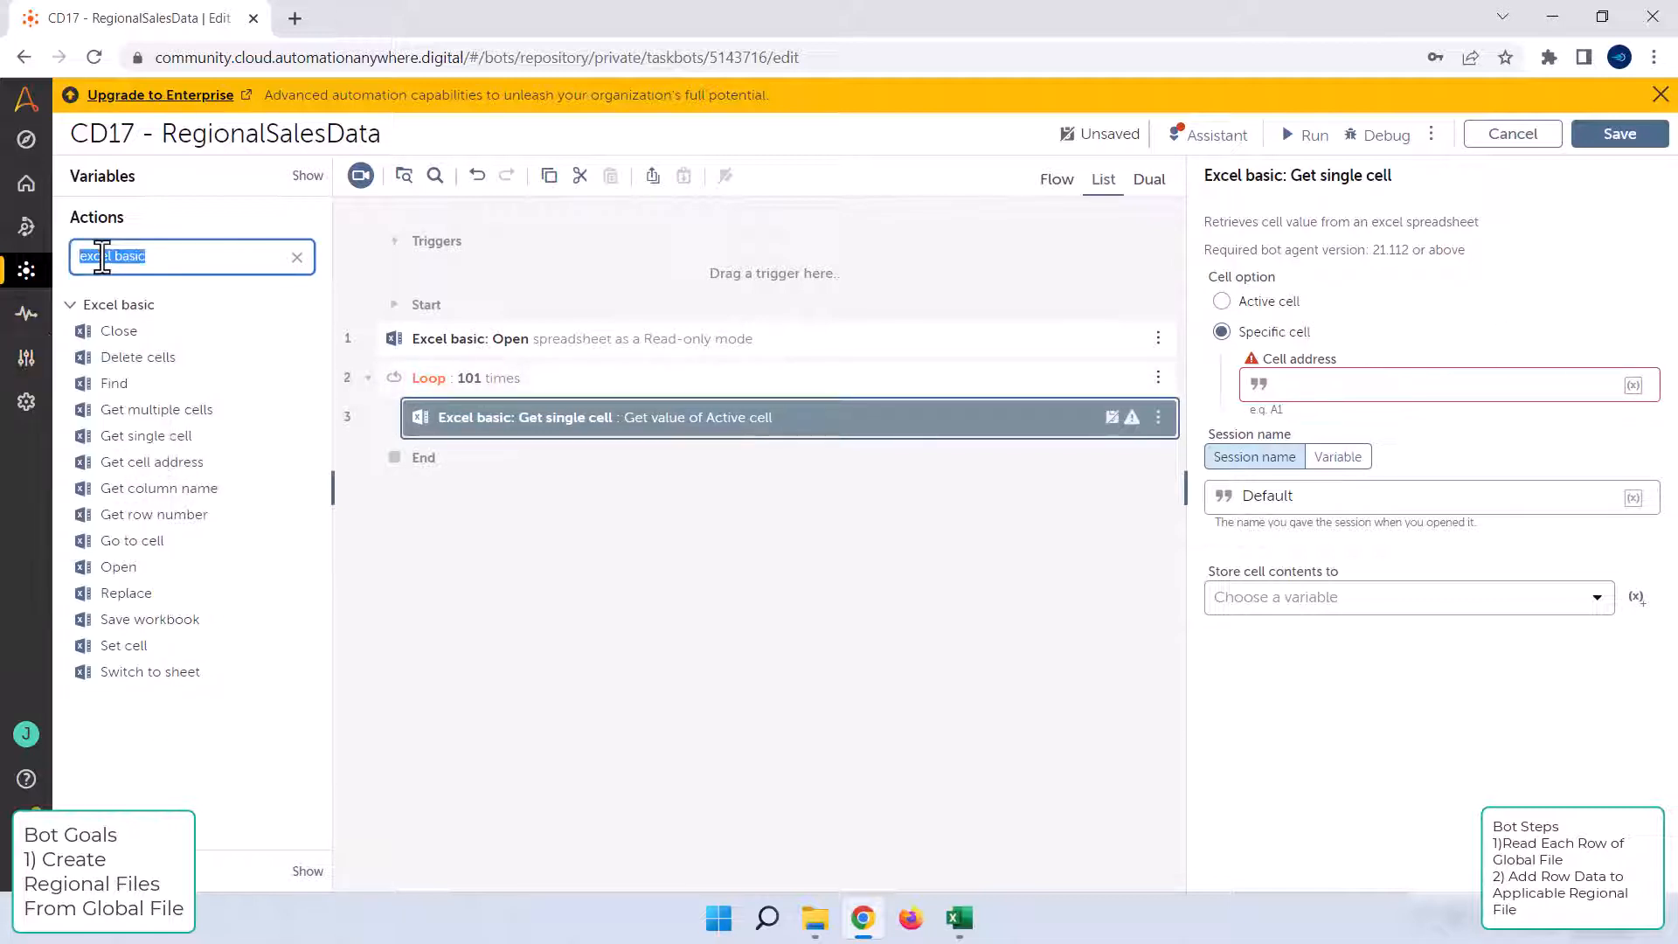
pyautogui.write('number')
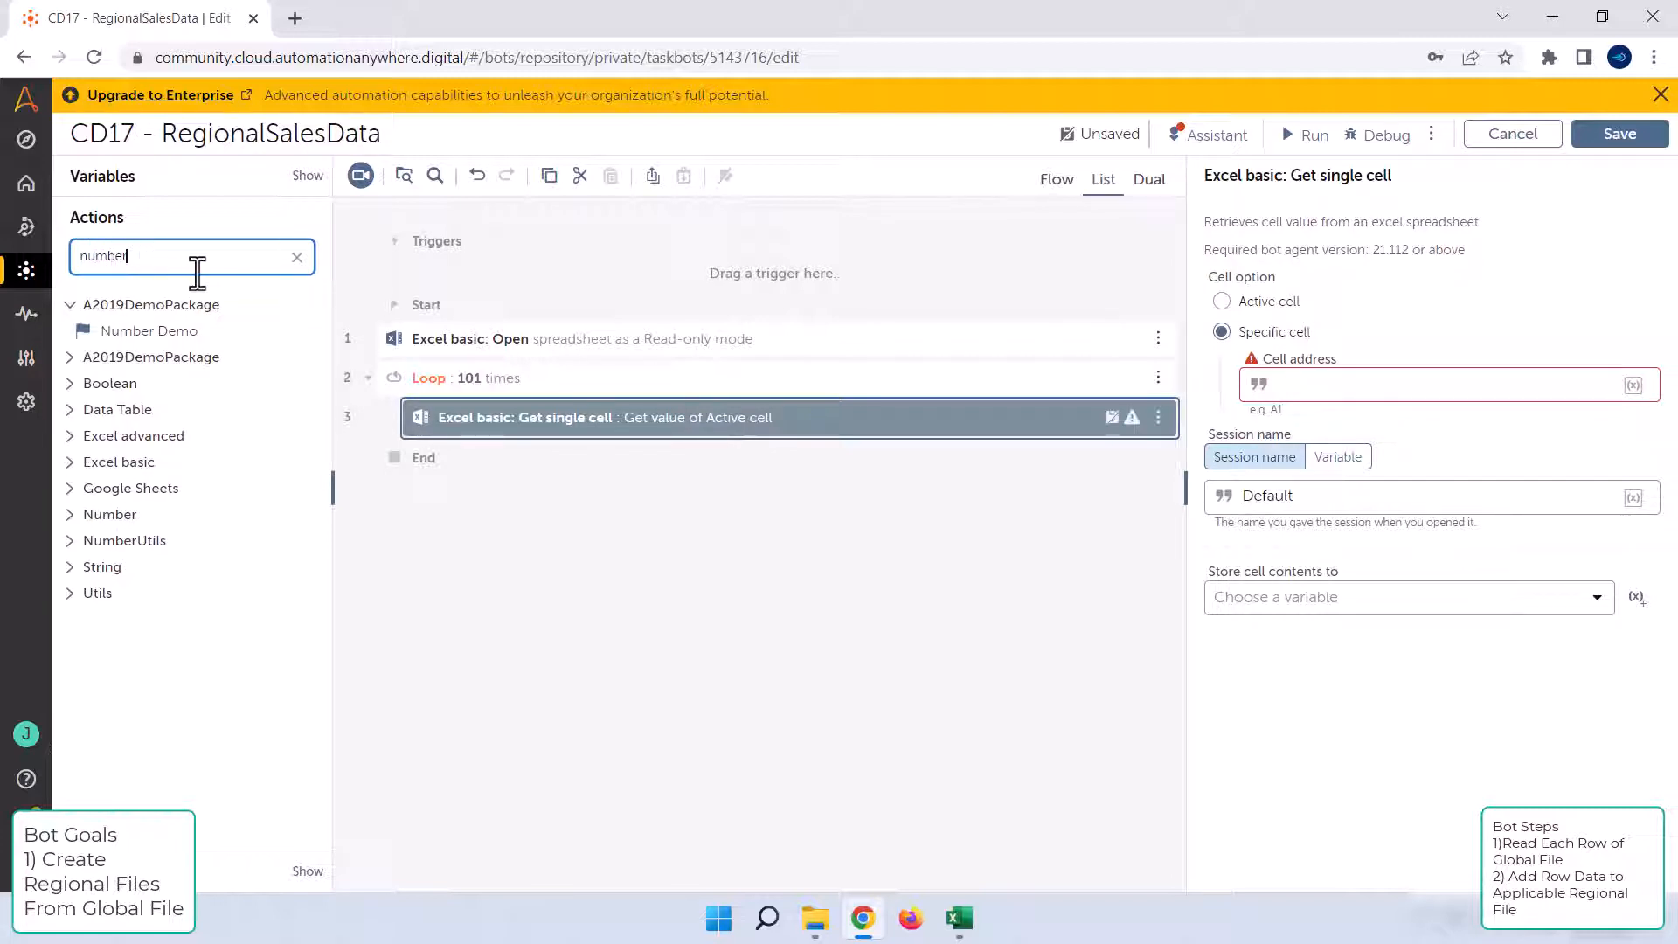
pyautogui.click(69, 516)
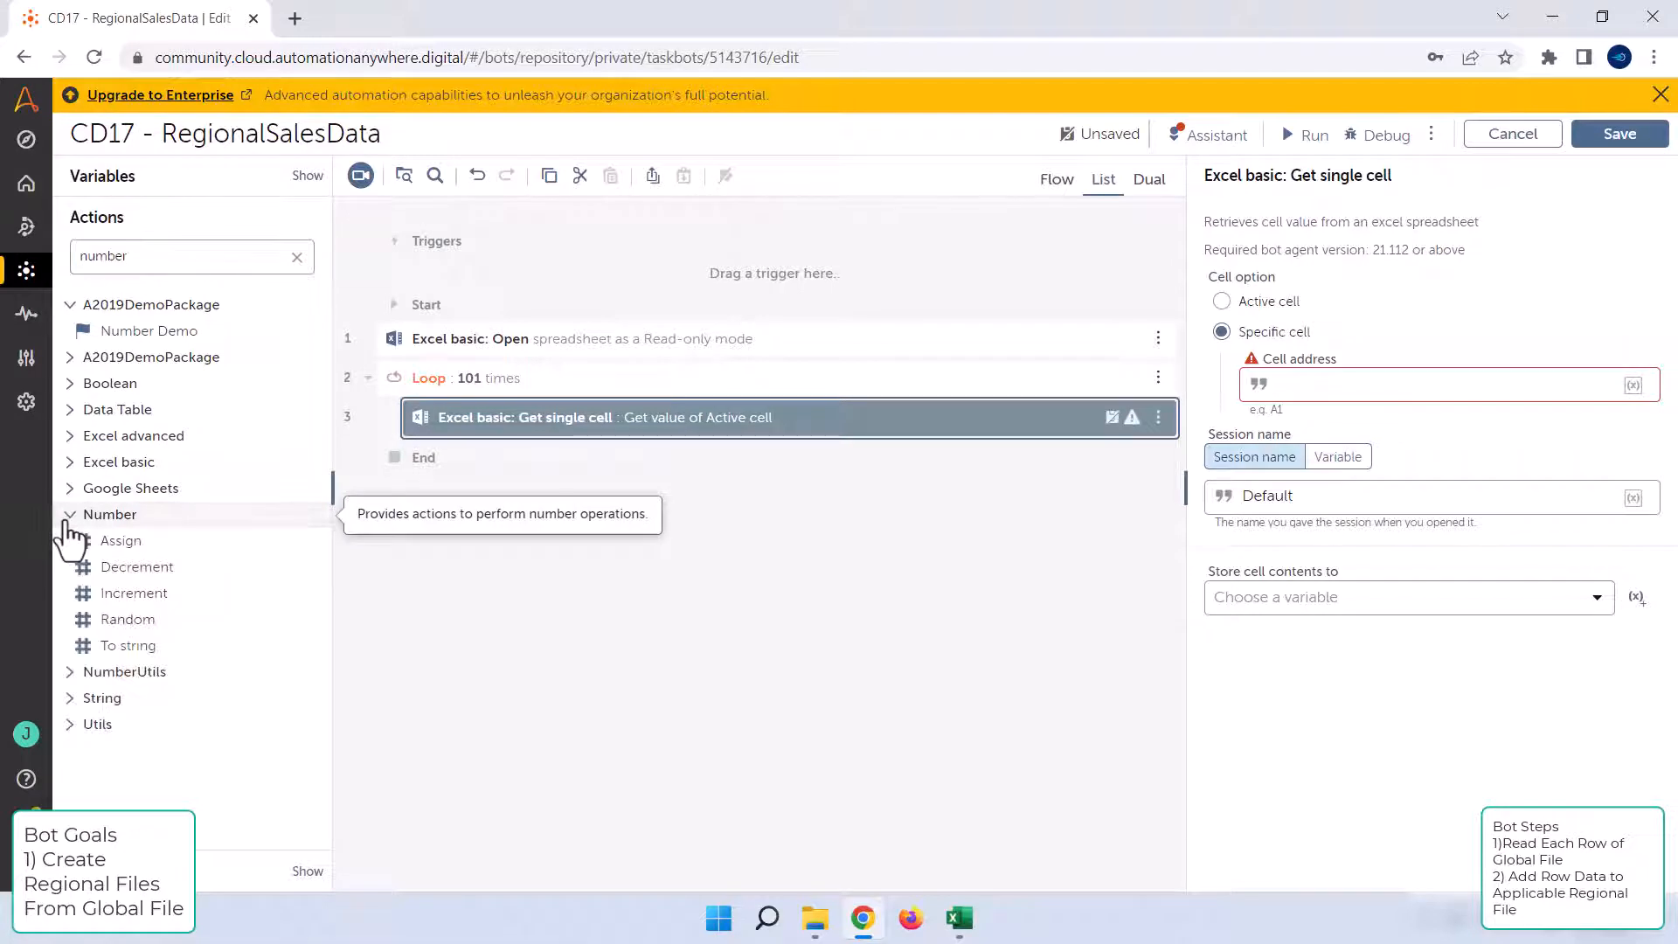
pyautogui.moveTo(127, 645); pyautogui.dragTo(568, 405)
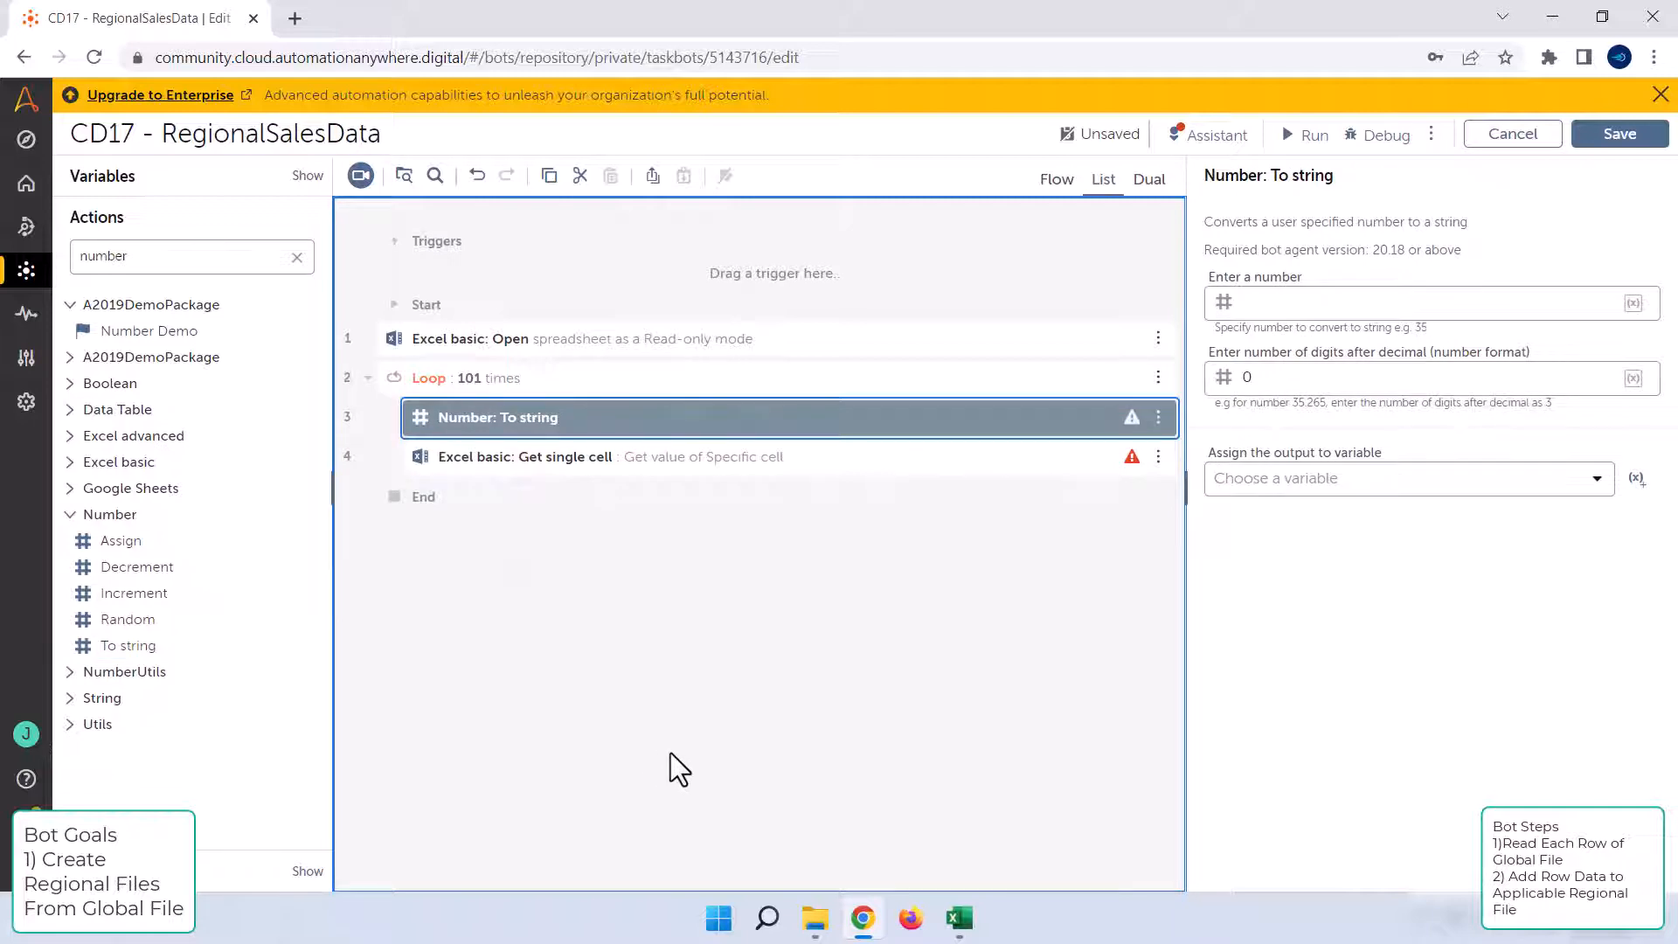
# Step: Insert the RowCount variable as the number that the To string action converts
pyautogui.click(1263, 308)
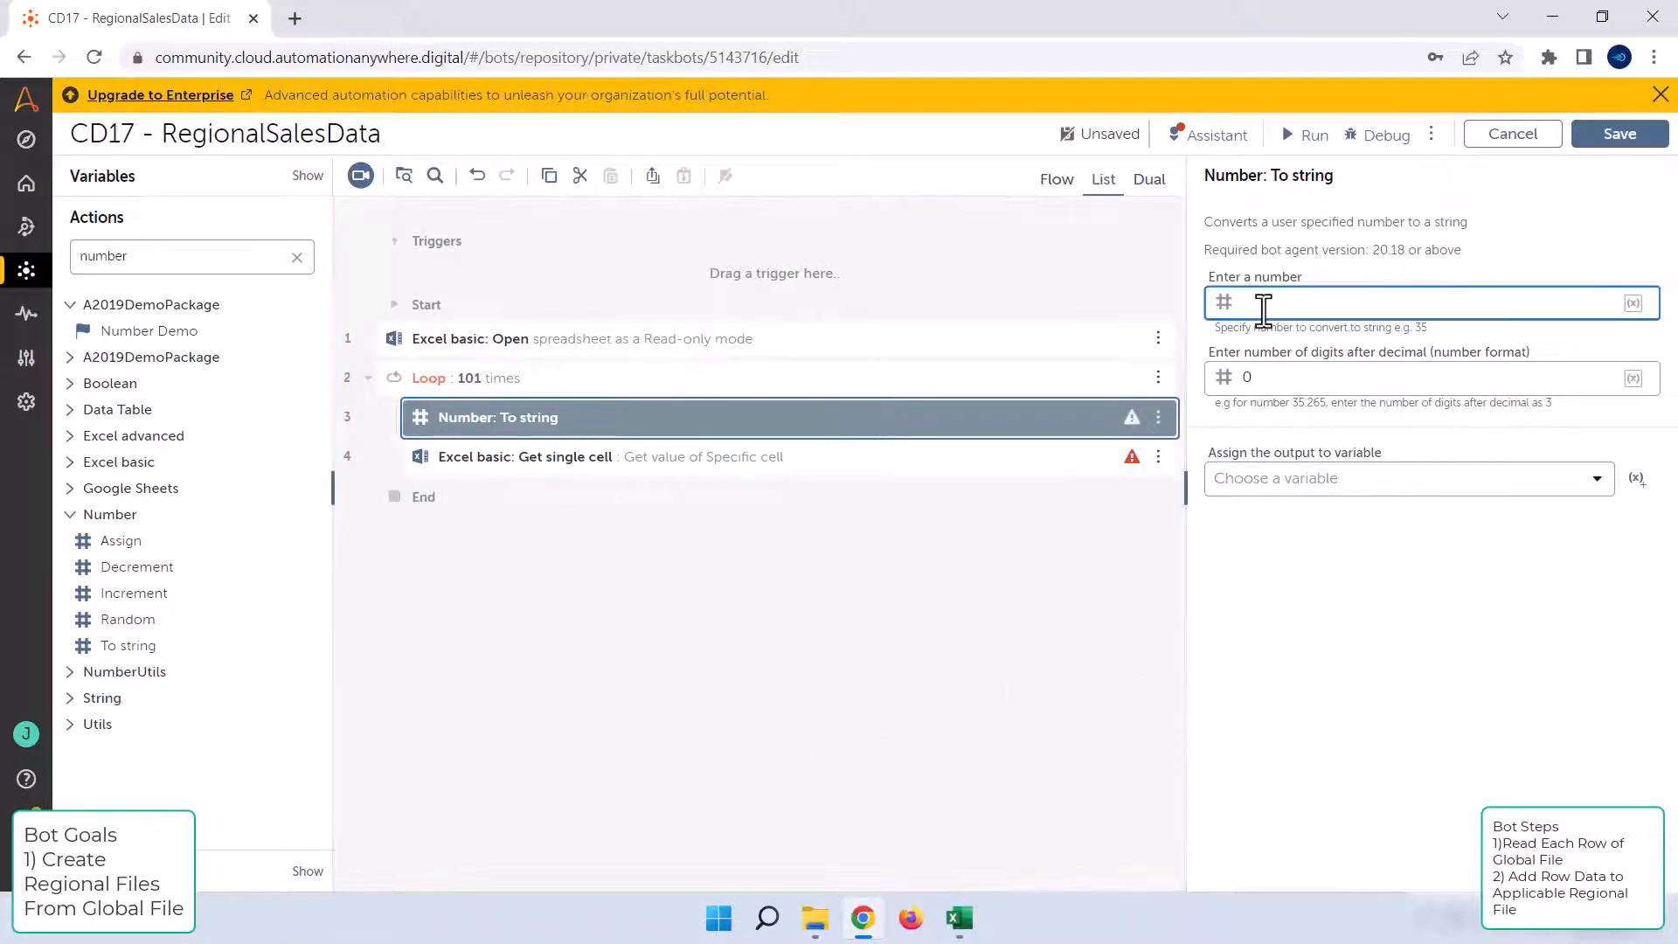
pyautogui.press('F2')
pyautogui.click(1014, 494)
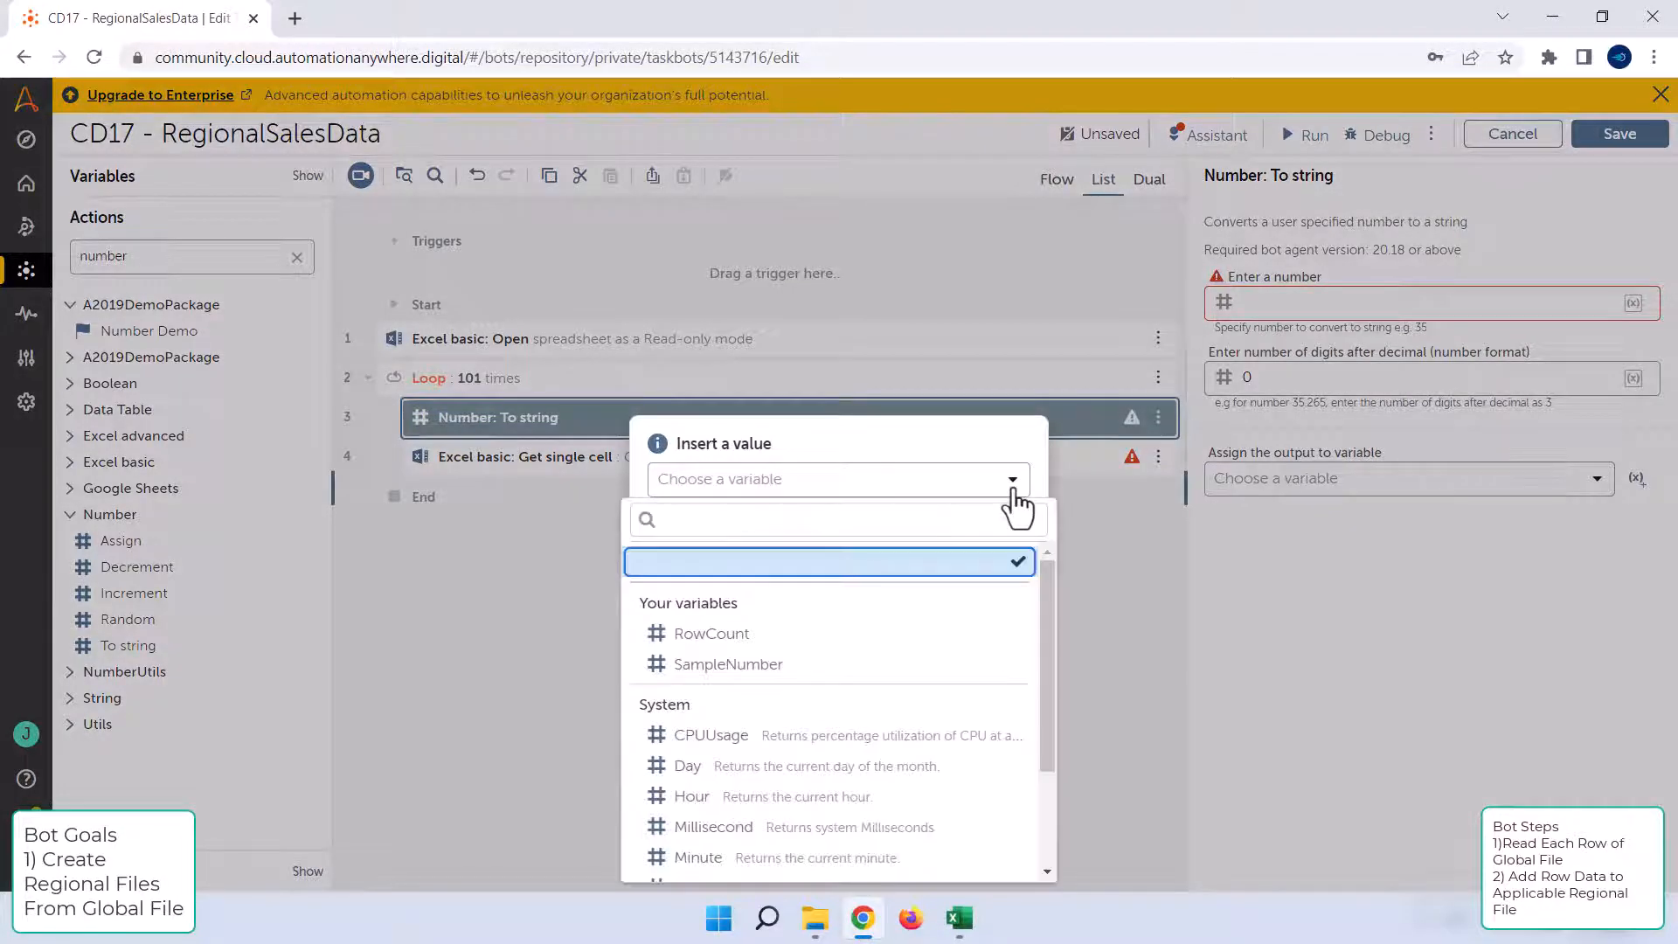
pyautogui.click(892, 625)
pyautogui.click(892, 535)
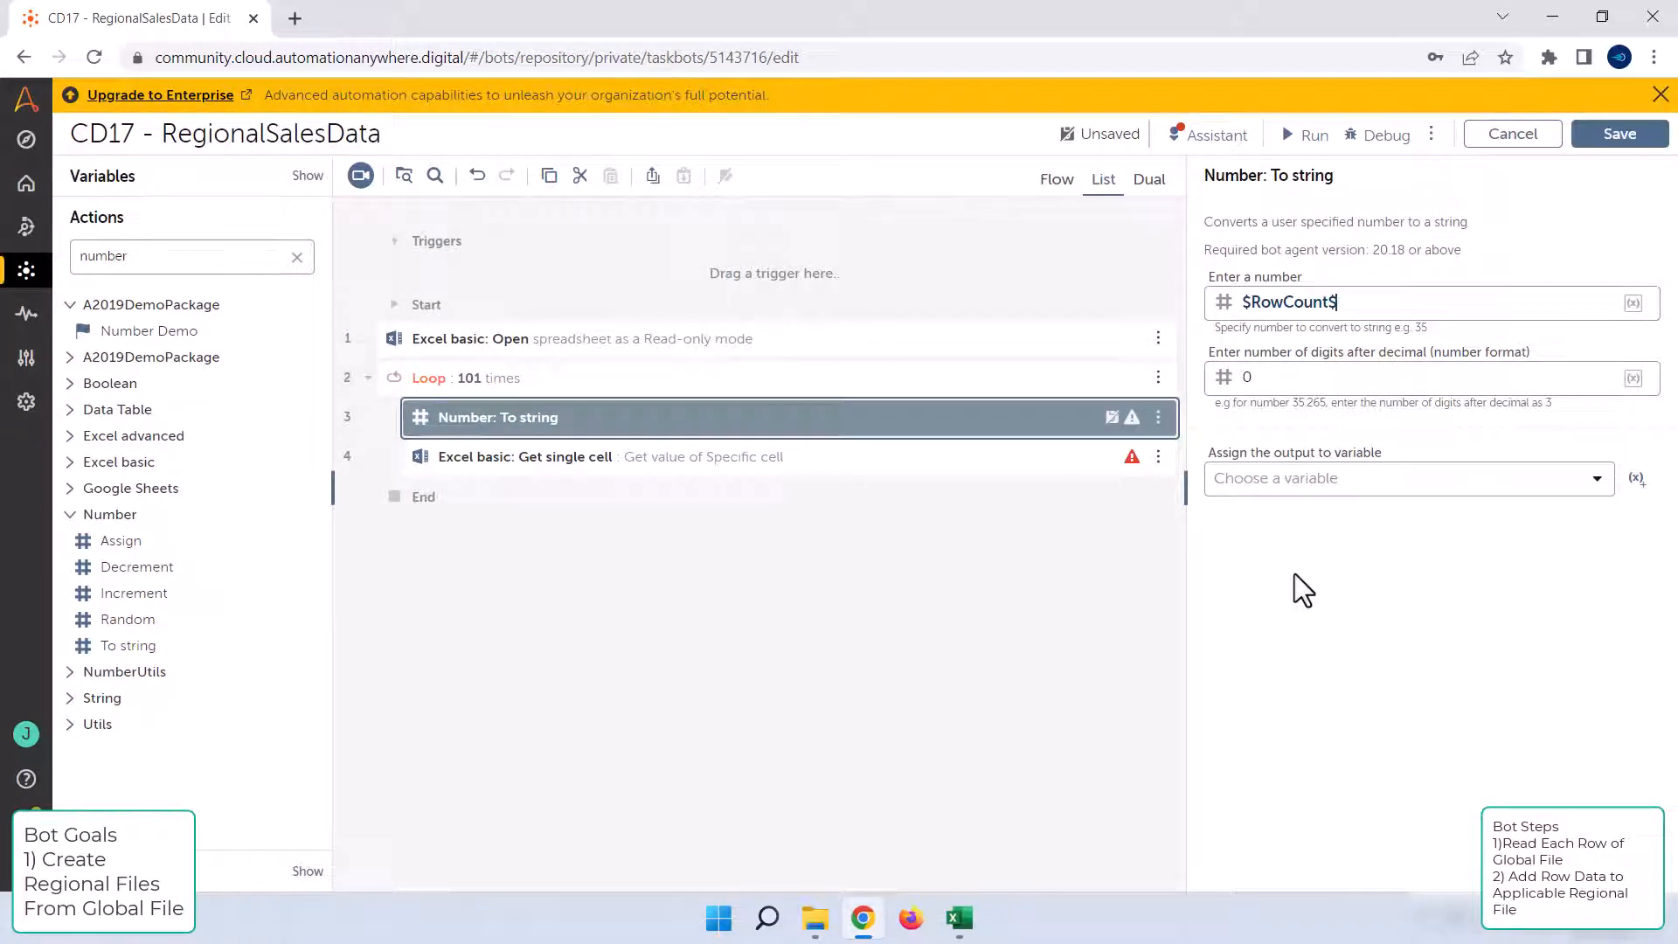
# Step: Create a string variable named Row and assign the To string output to it
pyautogui.click(1636, 479)
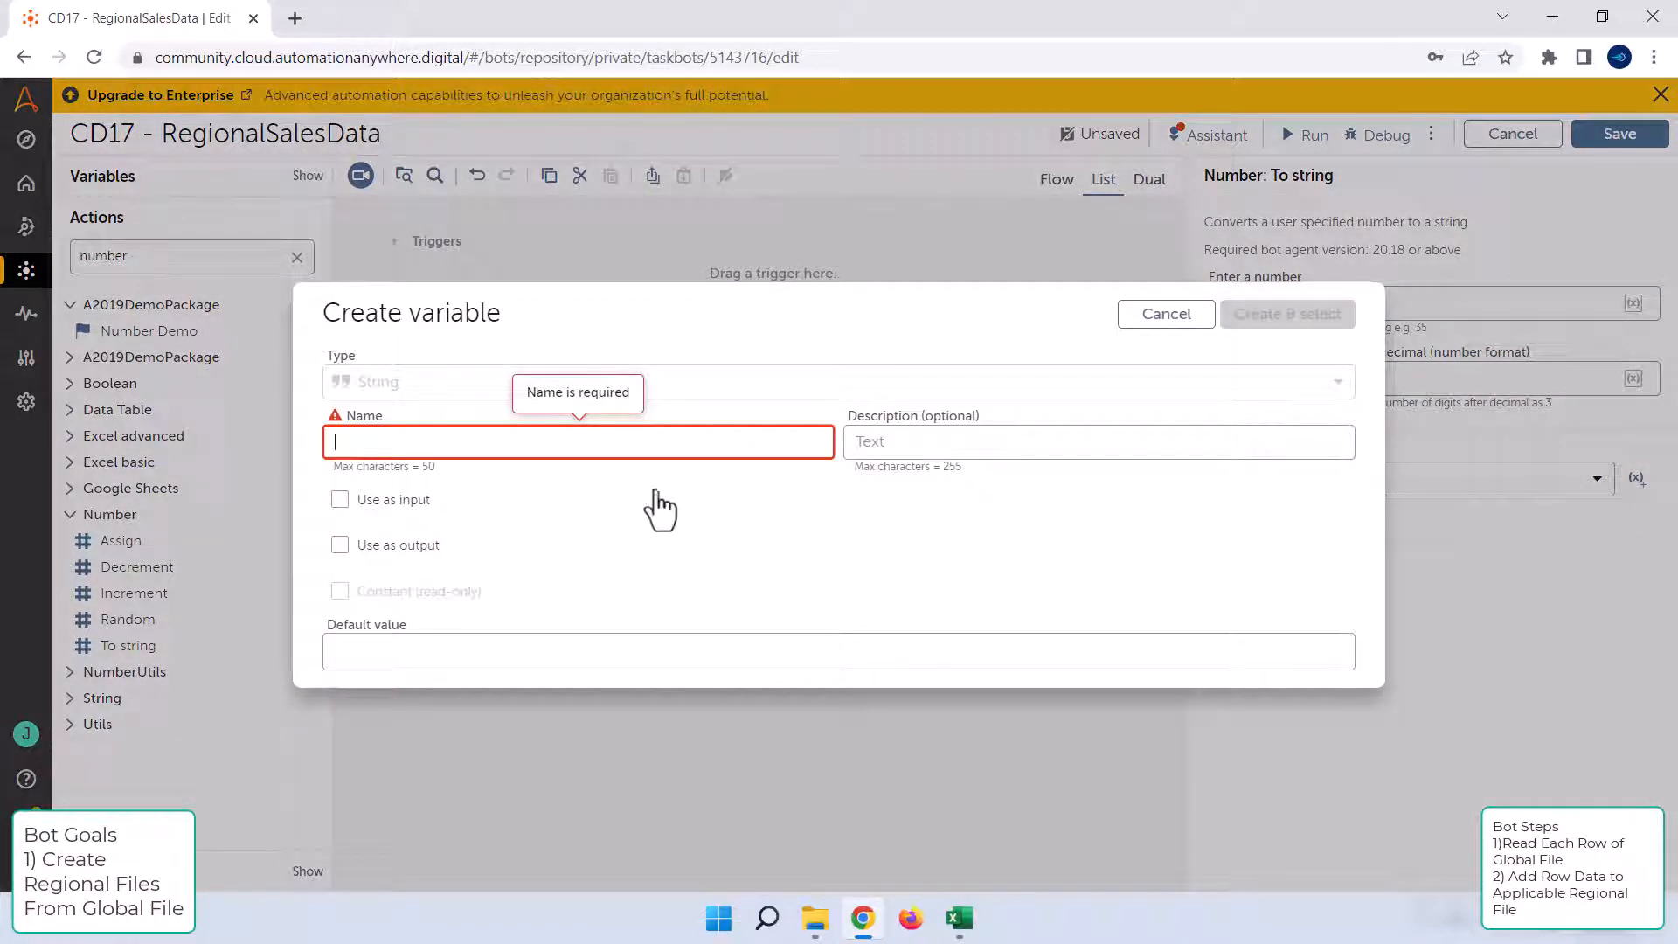
pyautogui.write('S')
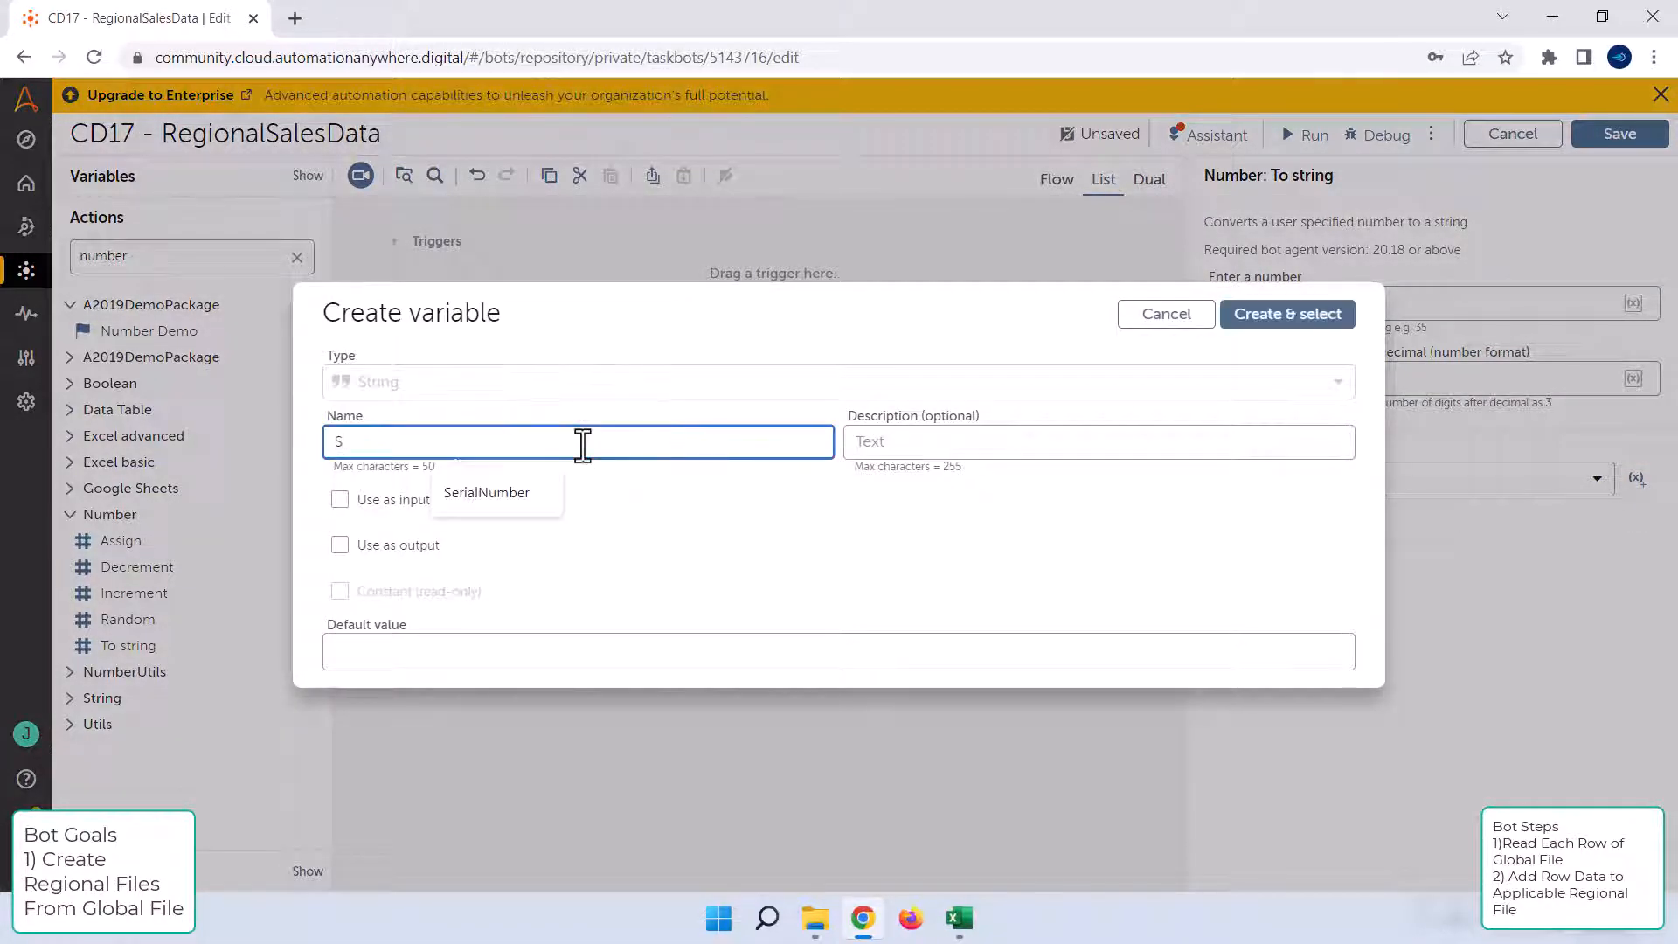
pyautogui.press('BackSpace')
pyautogui.write('Row')
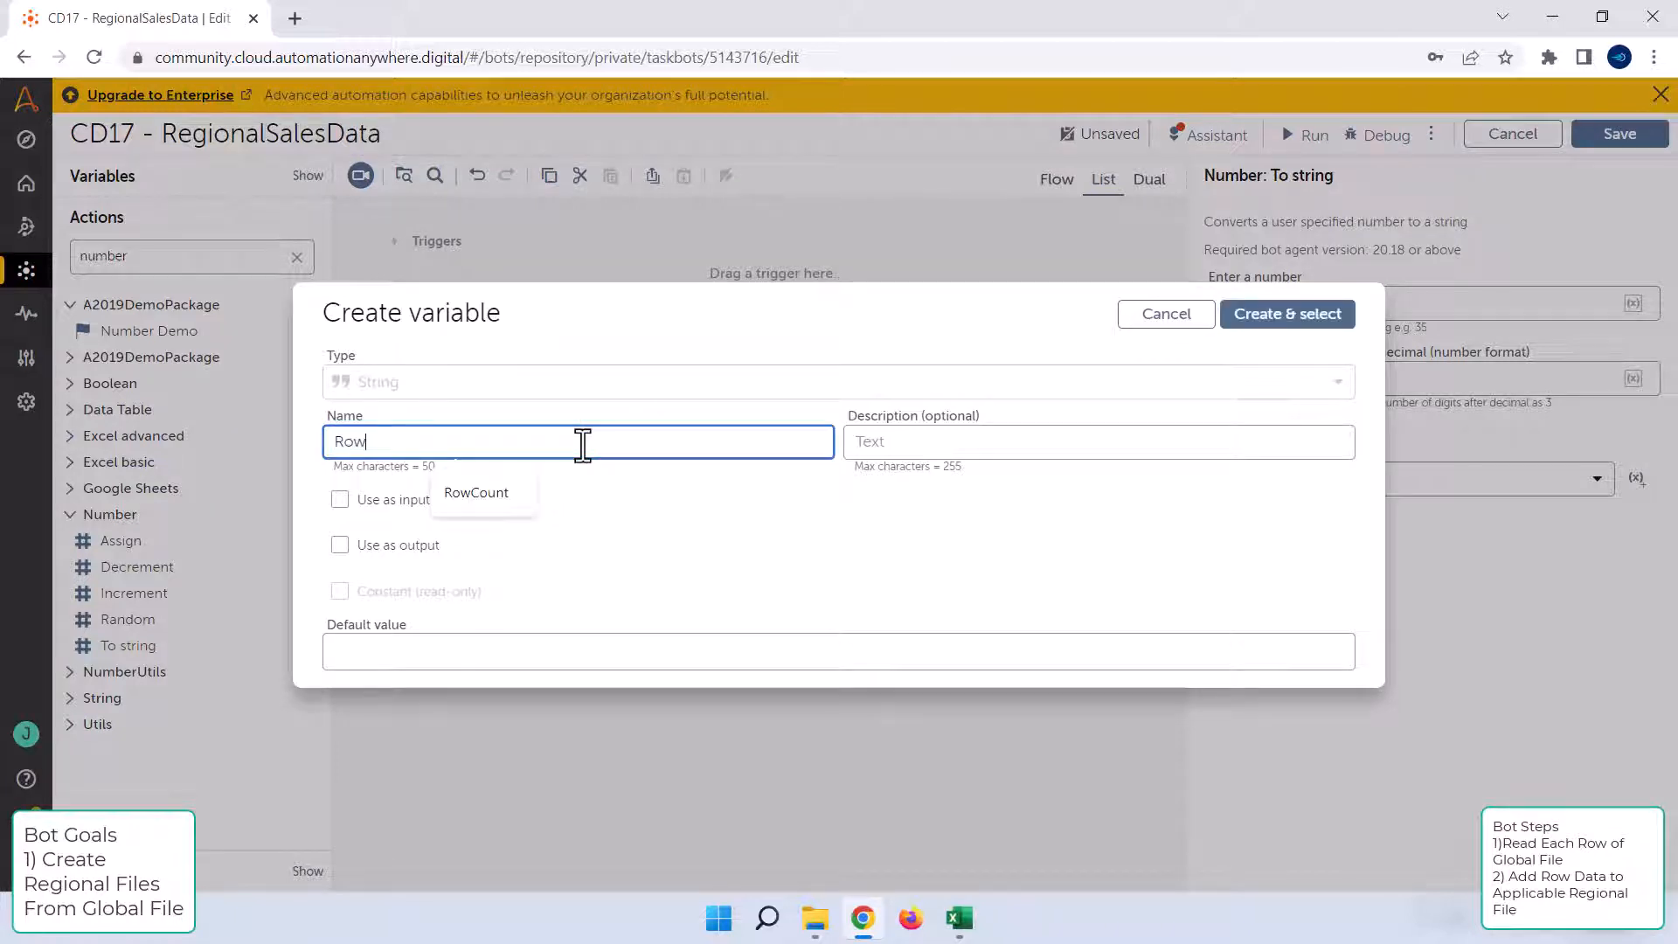
pyautogui.click(1286, 341)
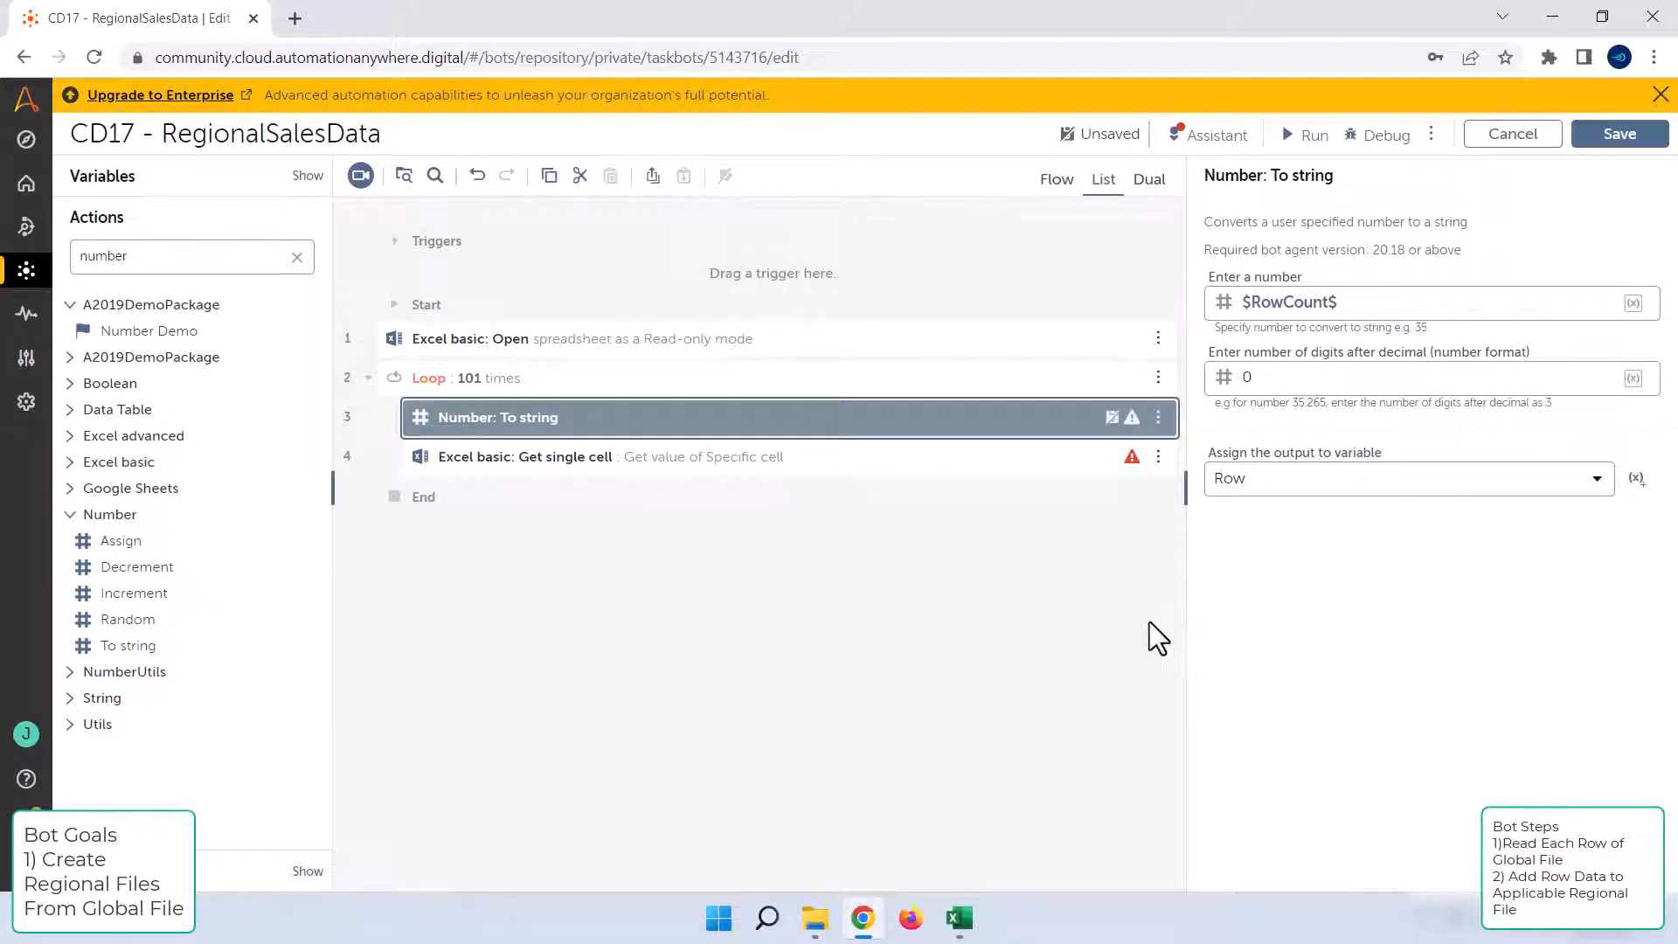
# Step: Set the Get single cell action's cell address to column A combined with the Row variable, A$Row$
pyautogui.click(932, 467)
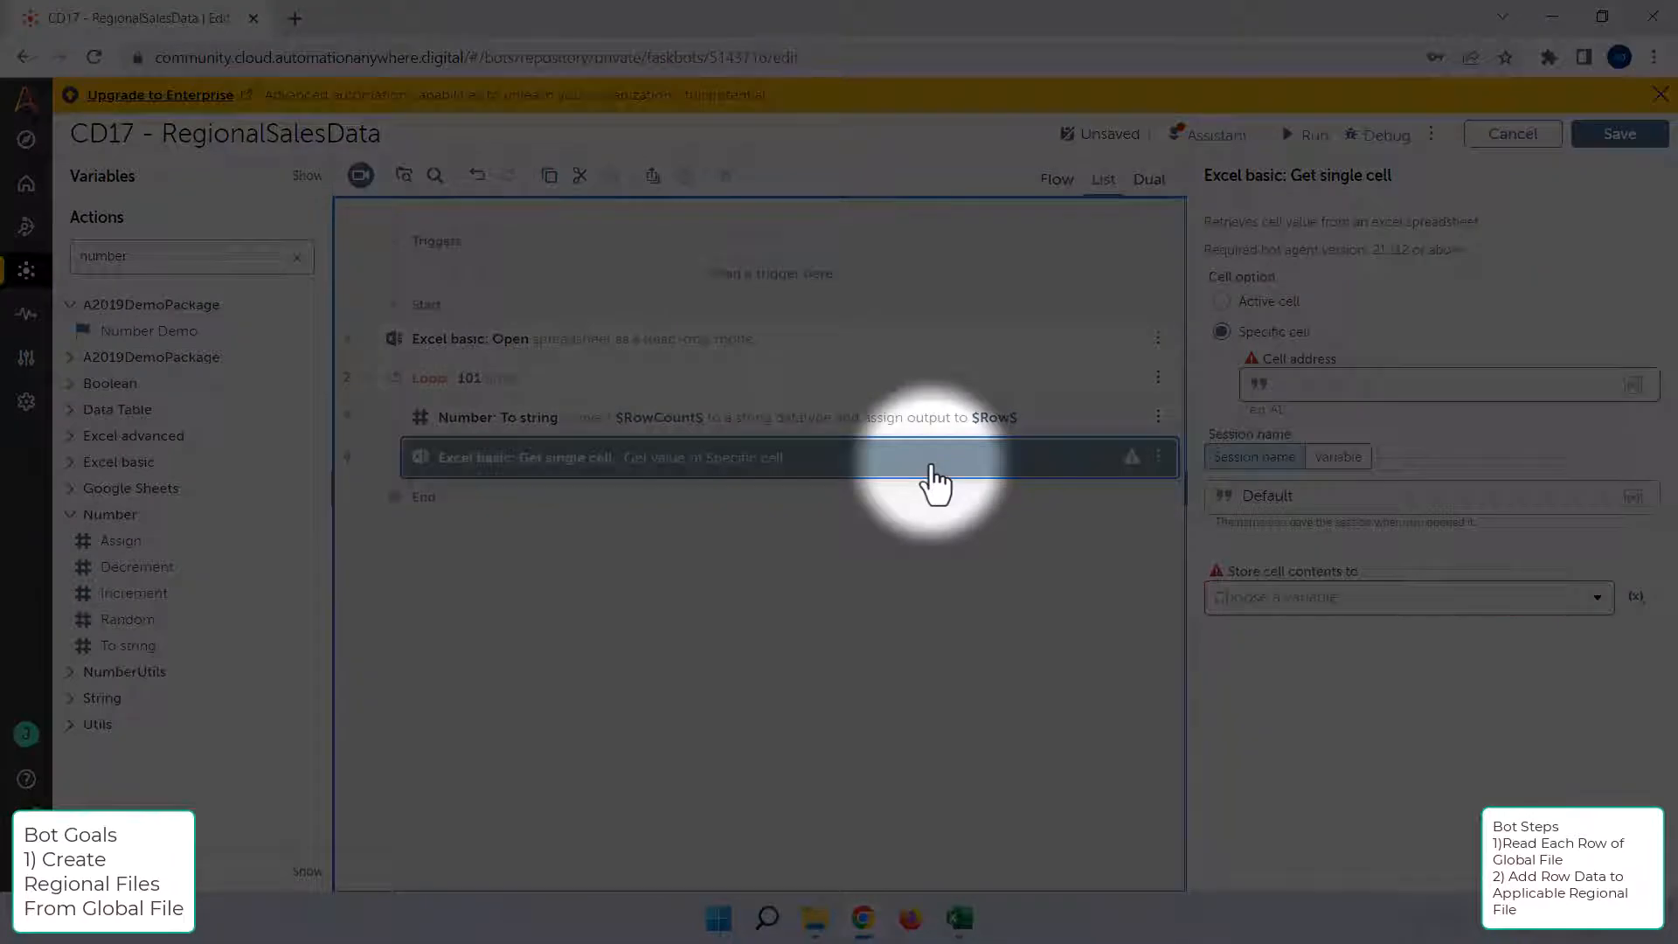
pyautogui.click(1378, 386)
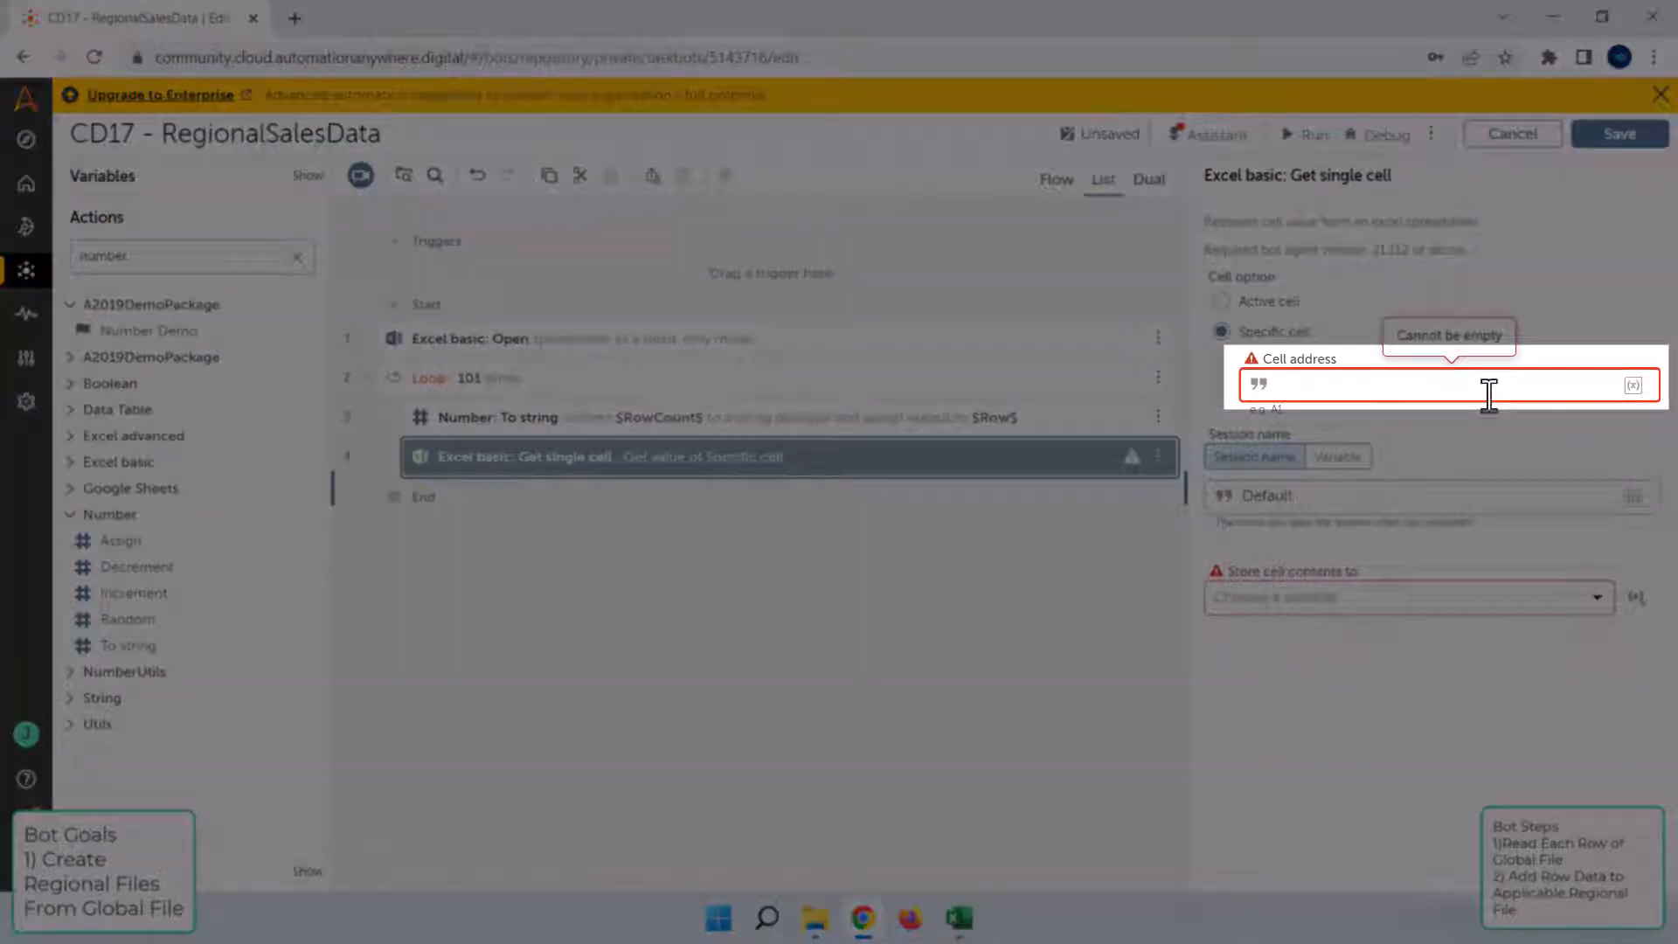
pyautogui.write('A')
pyautogui.press('F2')
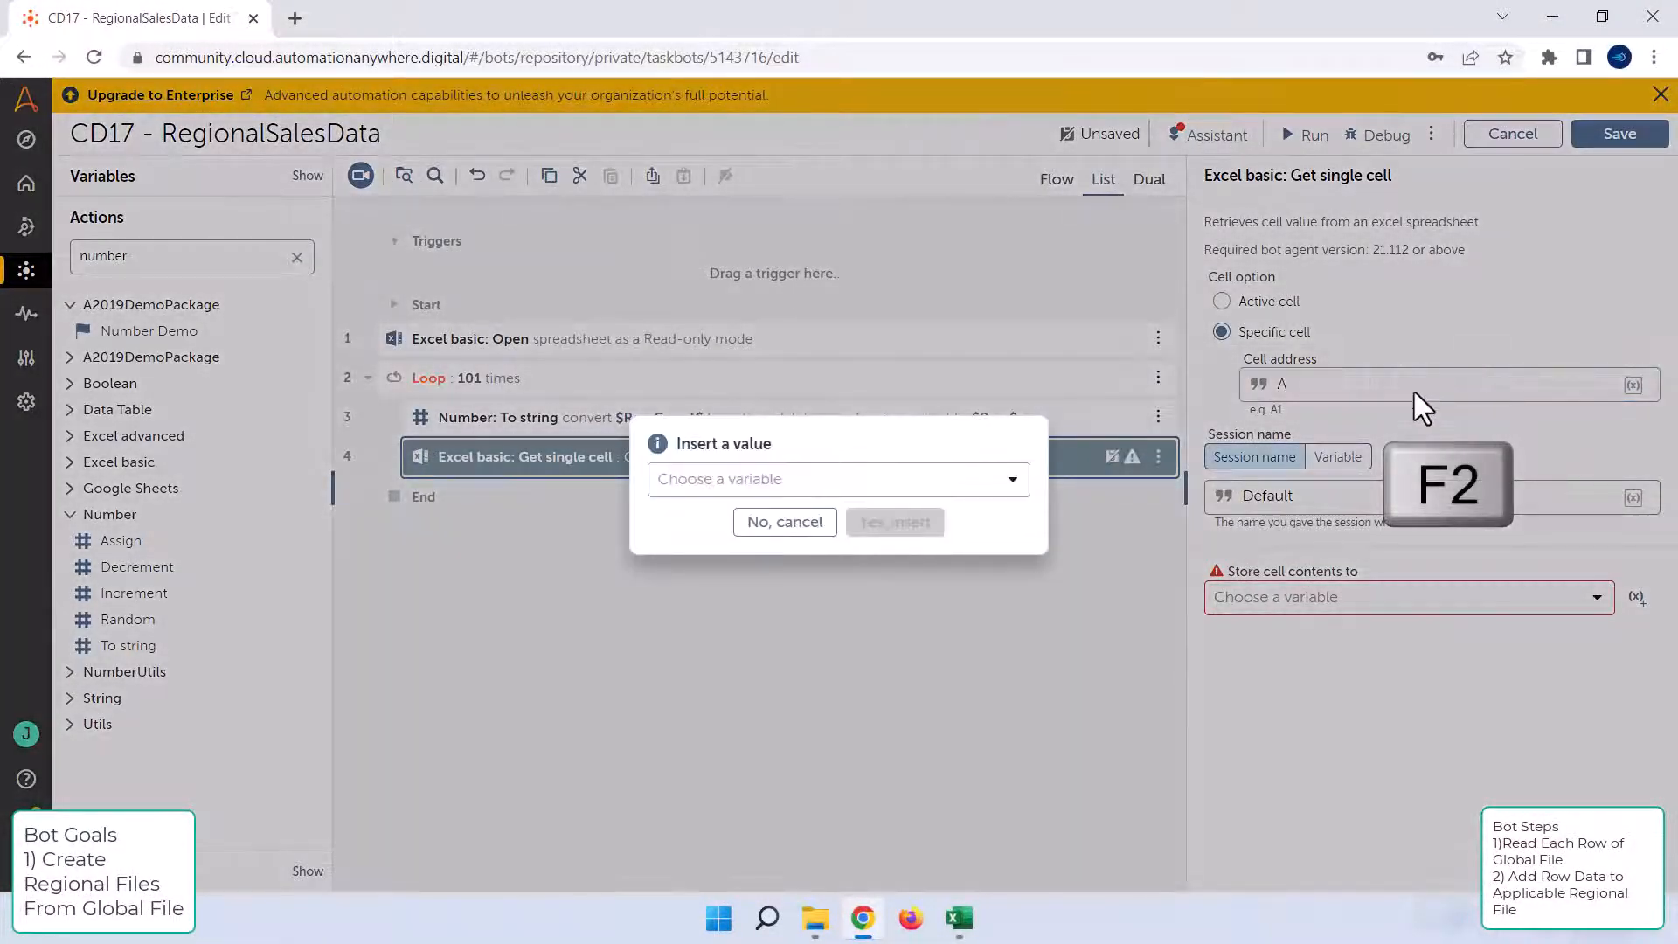
pyautogui.click(1011, 483)
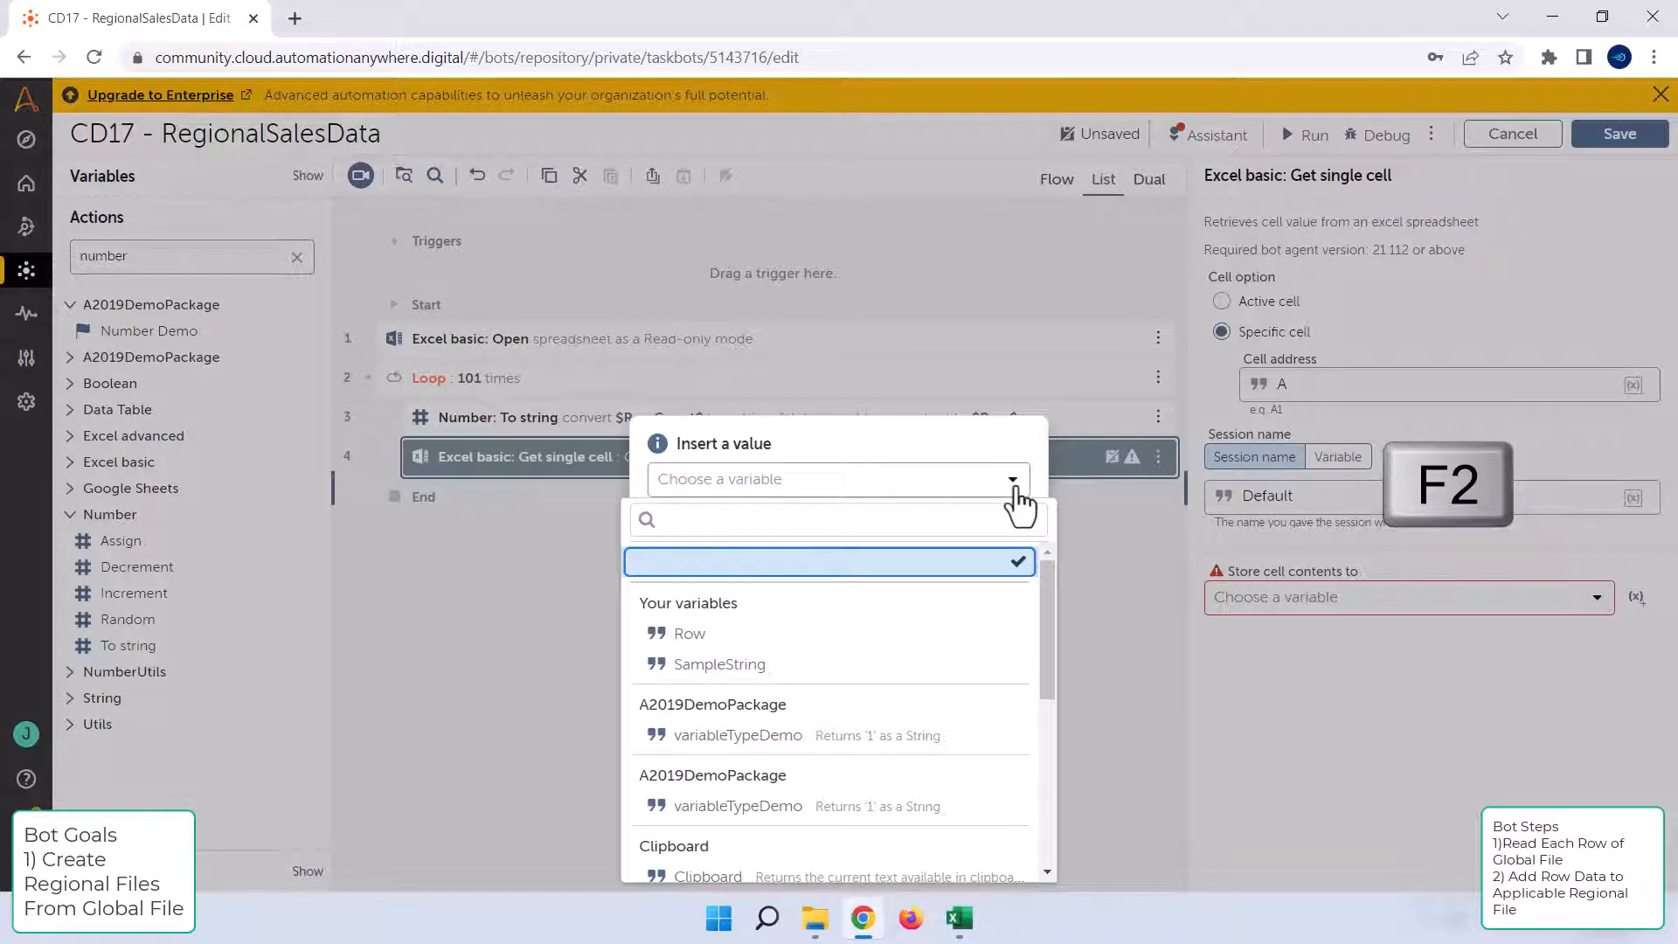
pyautogui.click(831, 636)
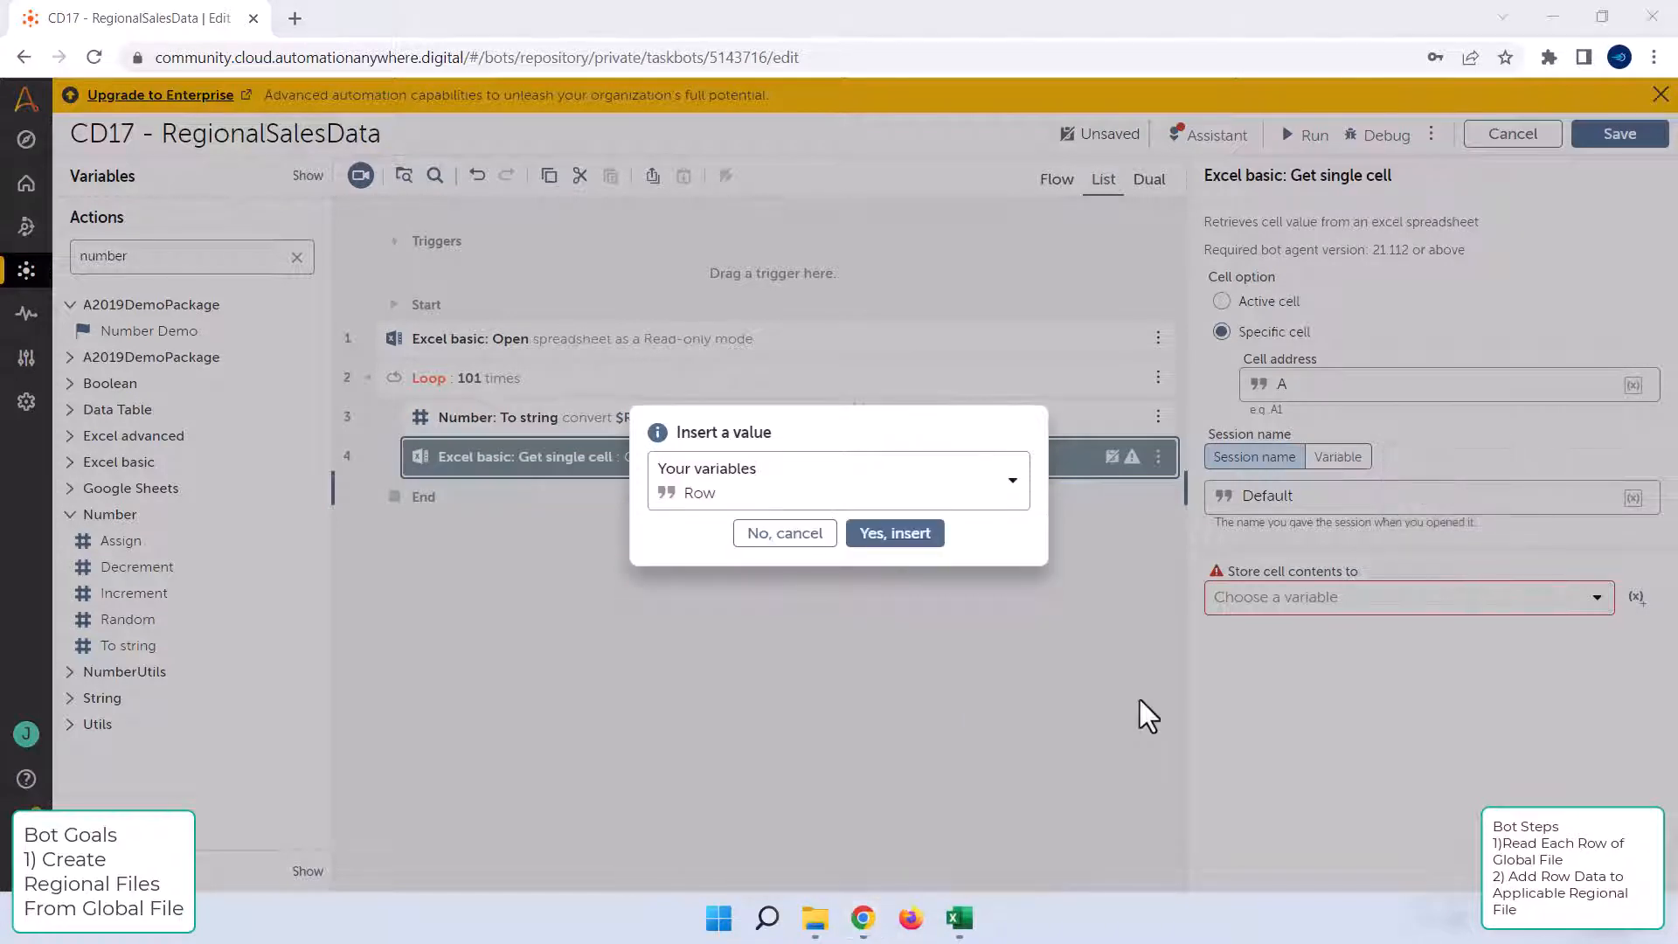
pyautogui.click(920, 537)
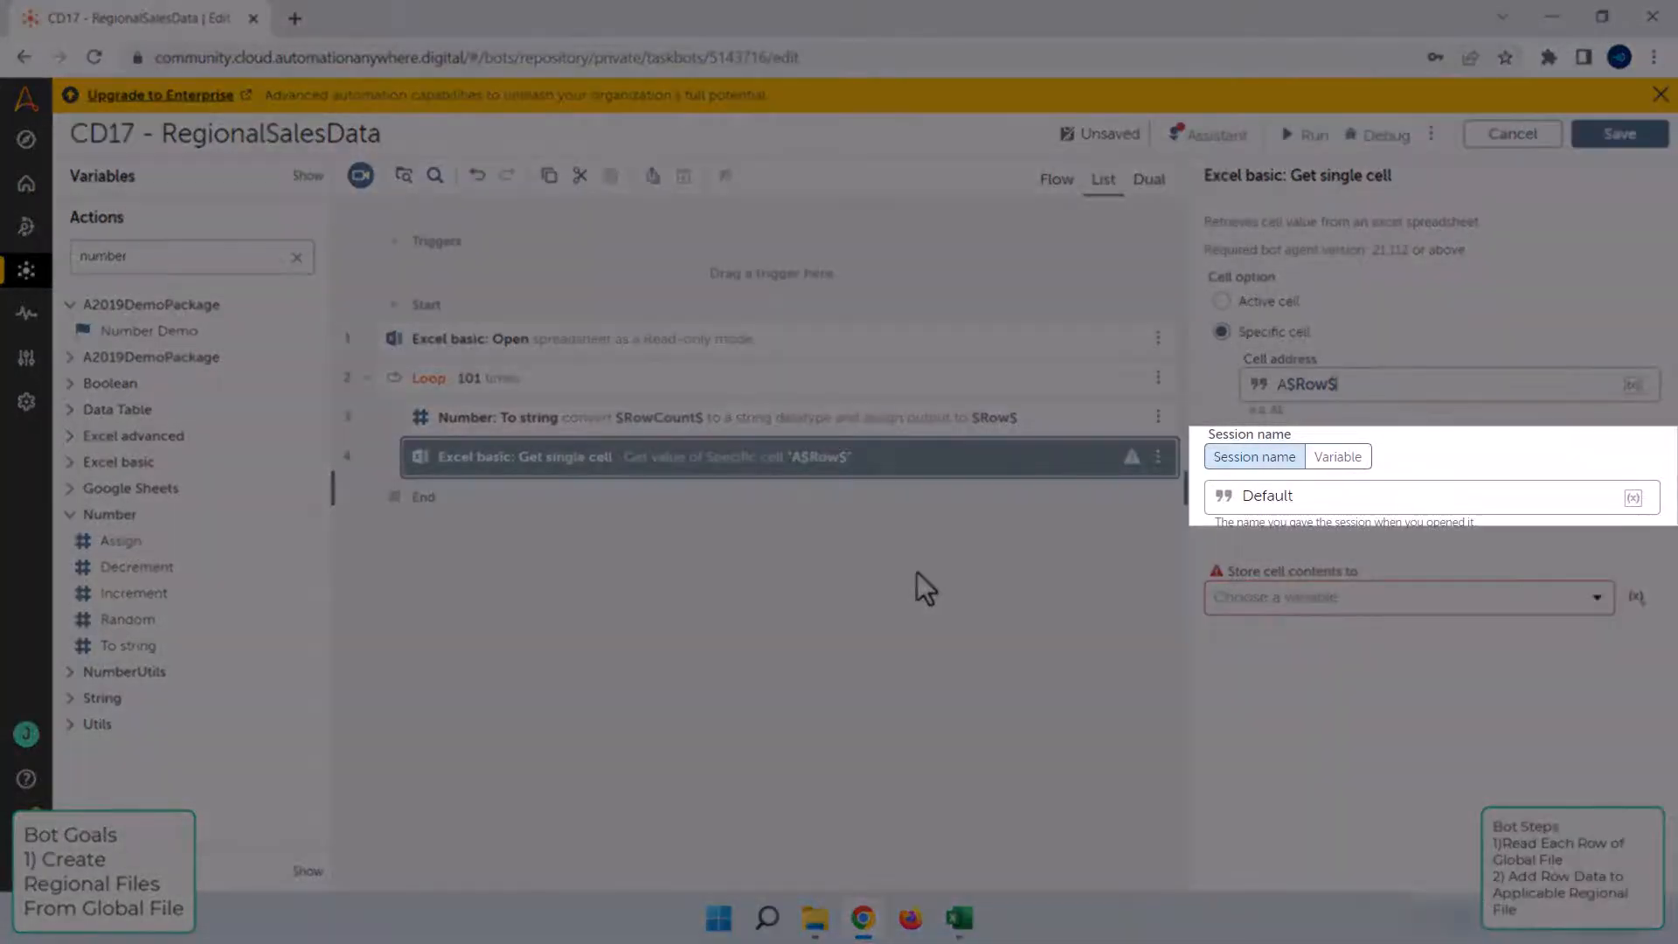
# Step: Set the Get single cell action's session name to GLOBAL
pyautogui.click(1326, 503)
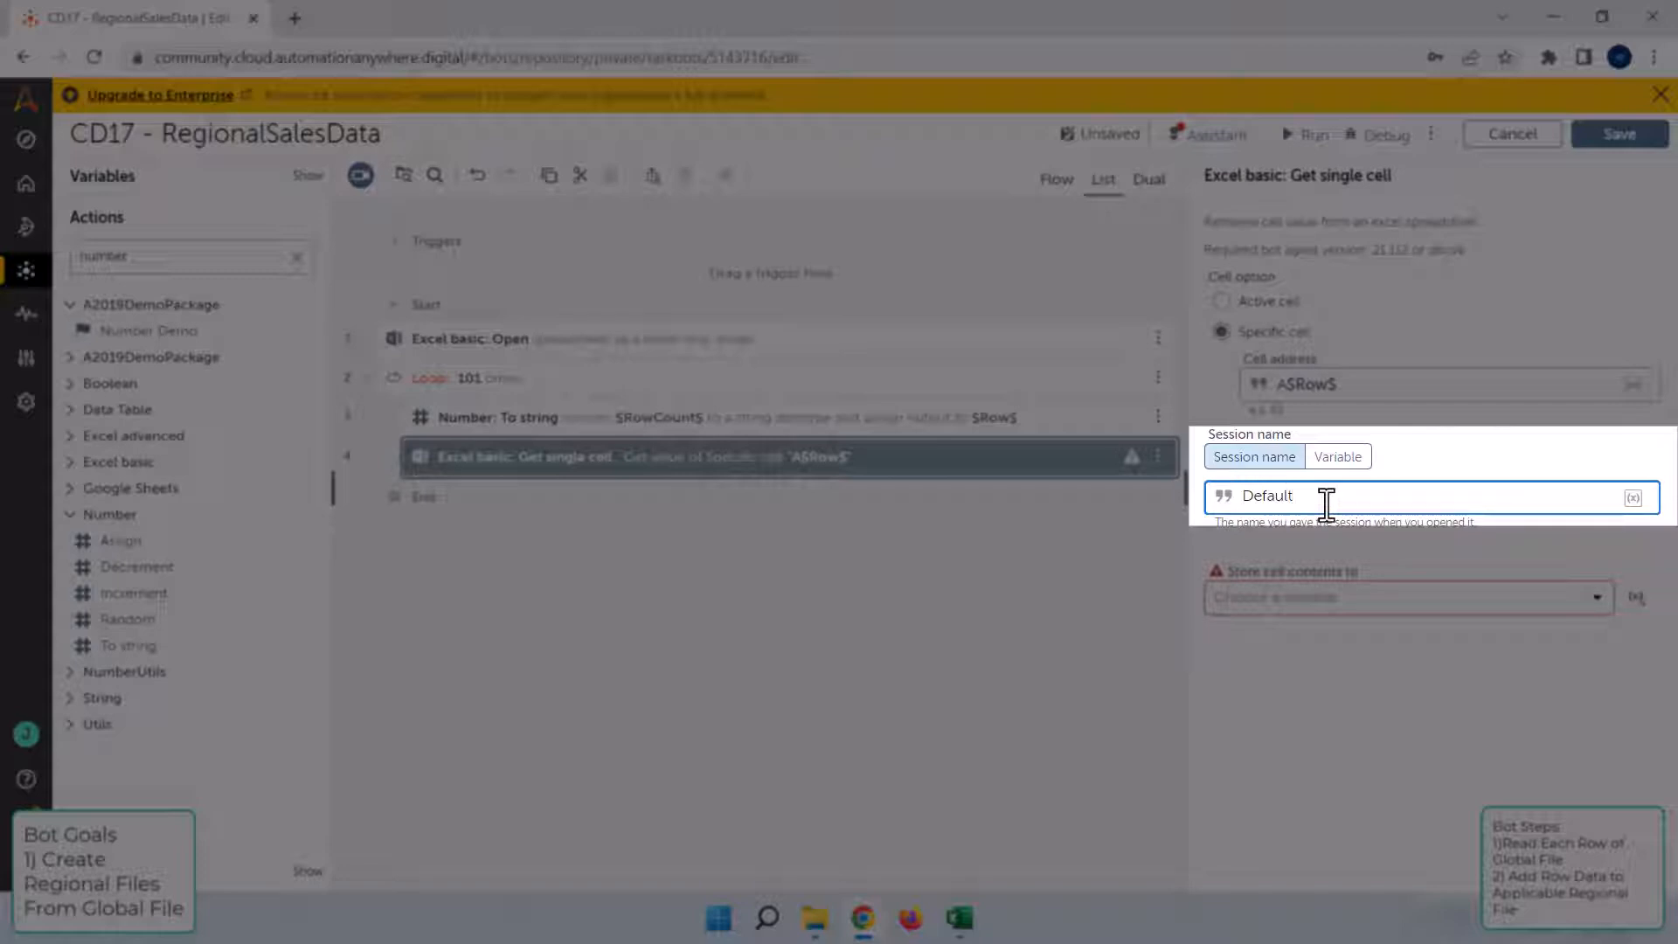
pyautogui.doubleClick(1286, 496)
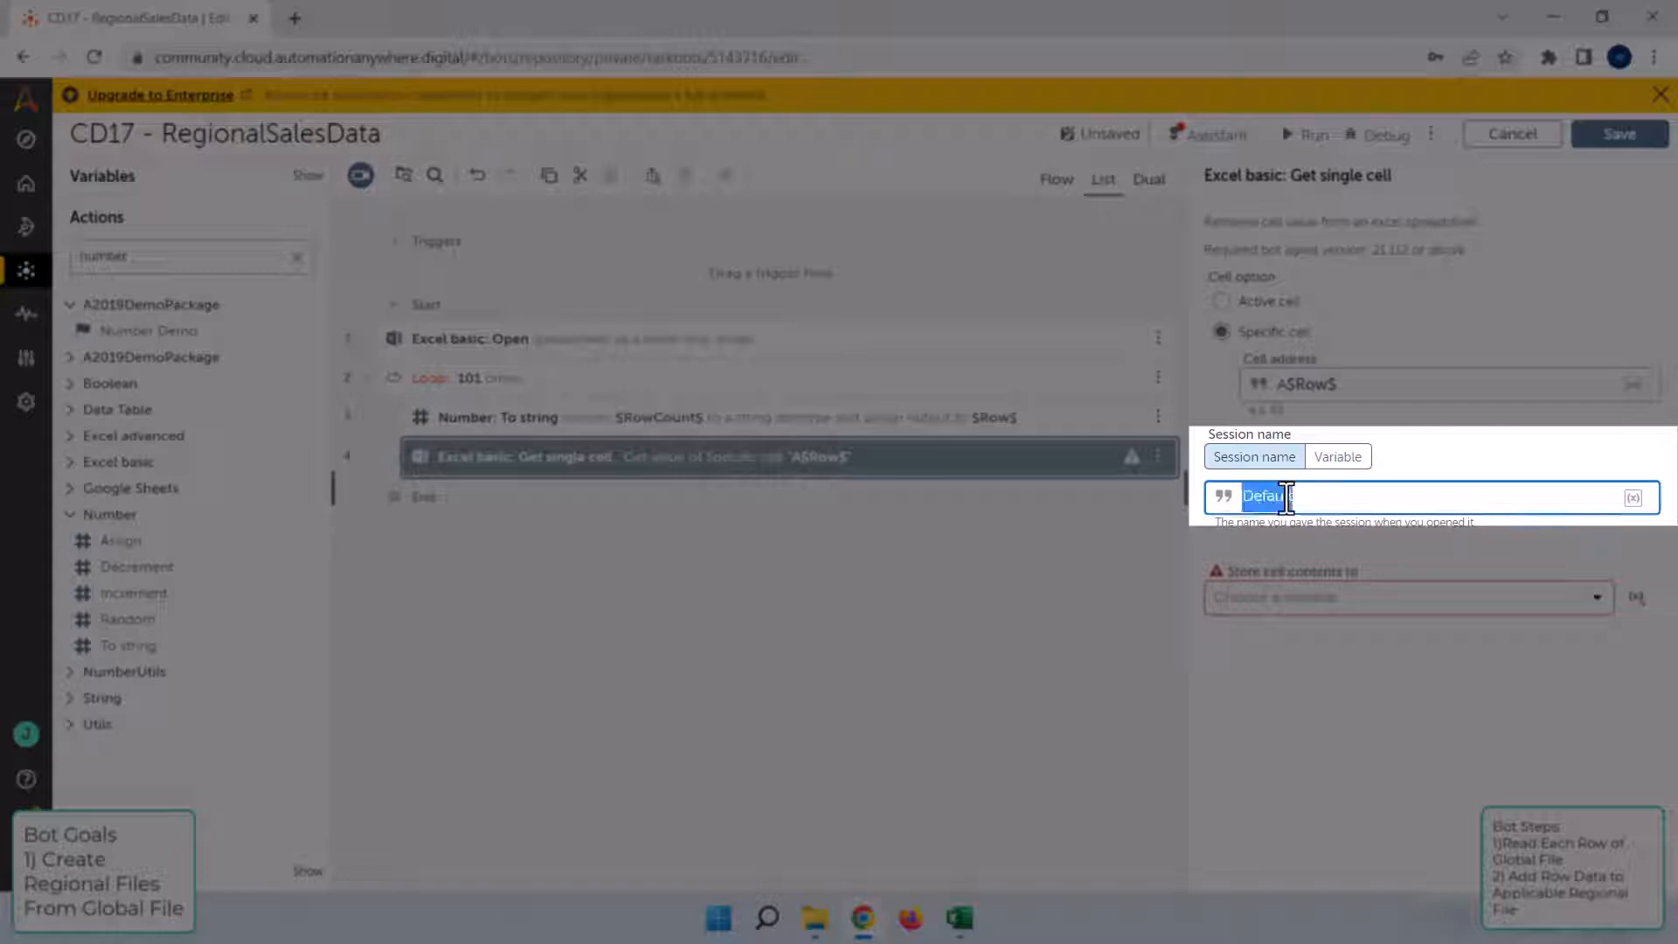
pyautogui.write('GLOBAL')
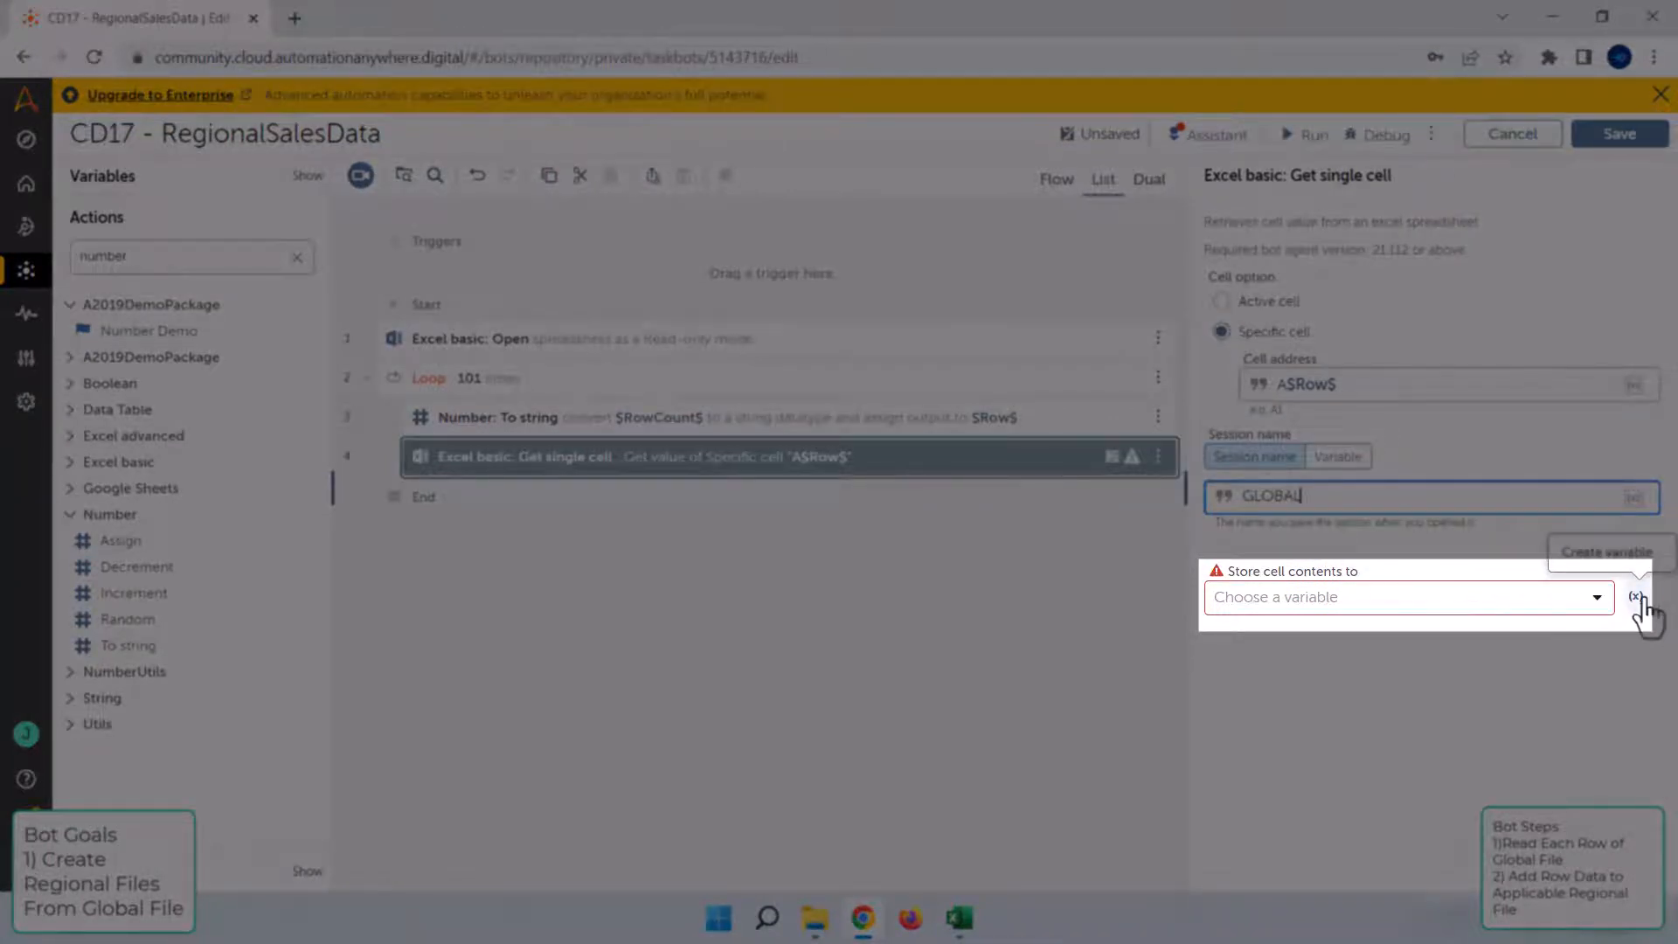
# Step: Create a string variable named Region and store the Get single cell contents in it
pyautogui.click(1635, 597)
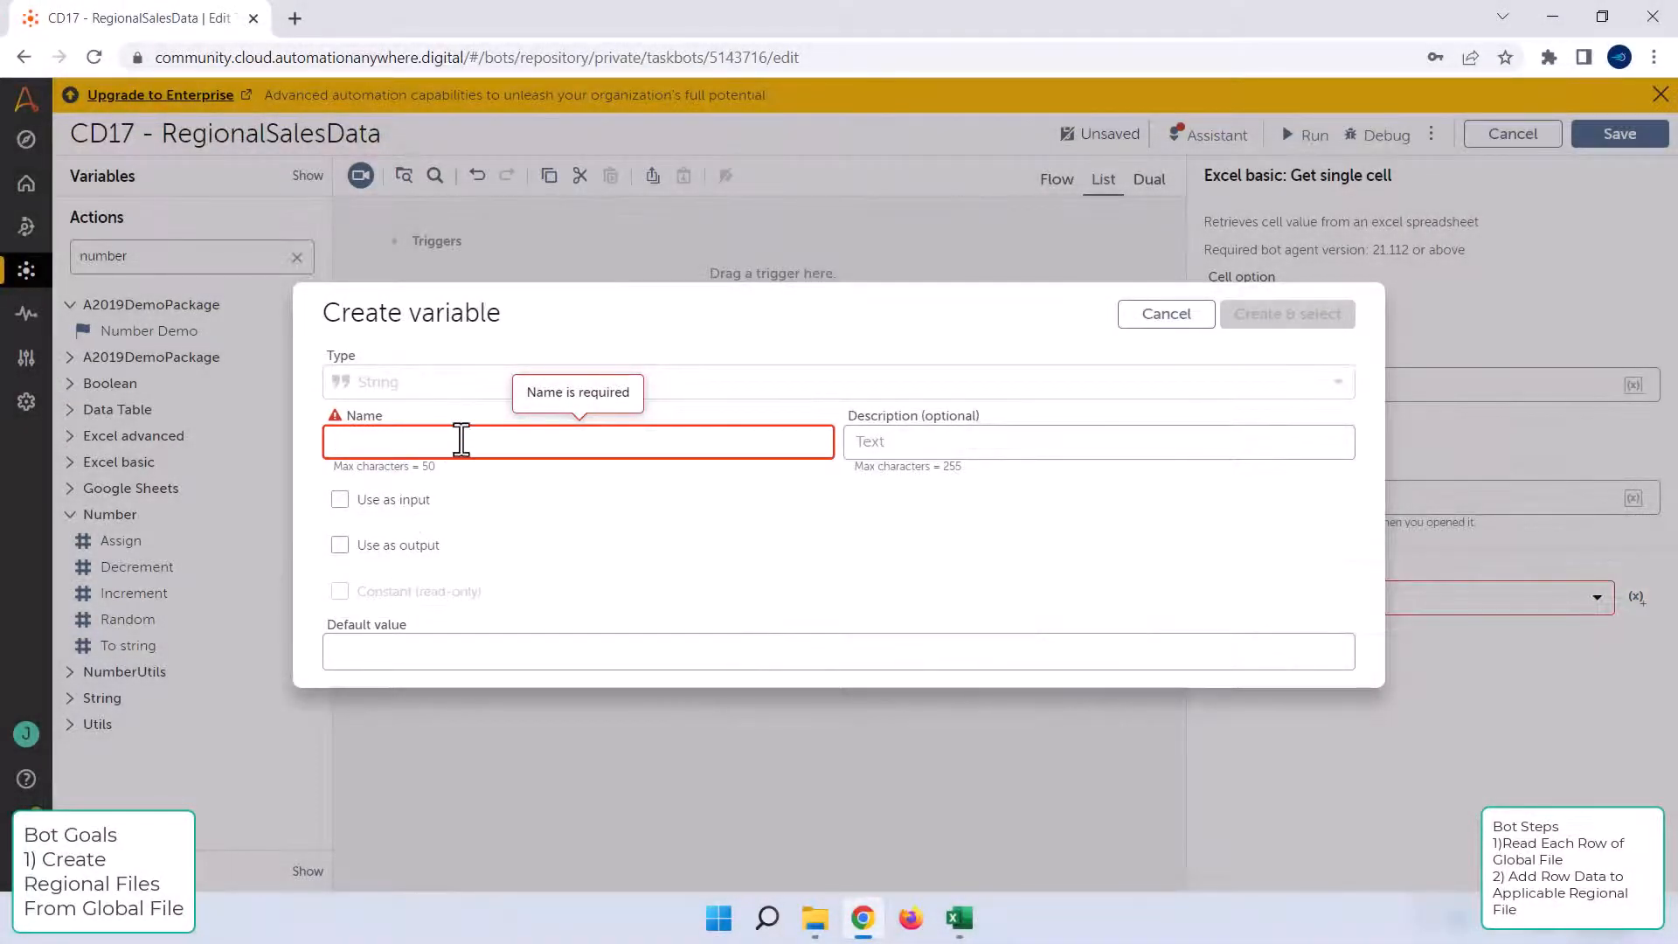
pyautogui.write('Region')
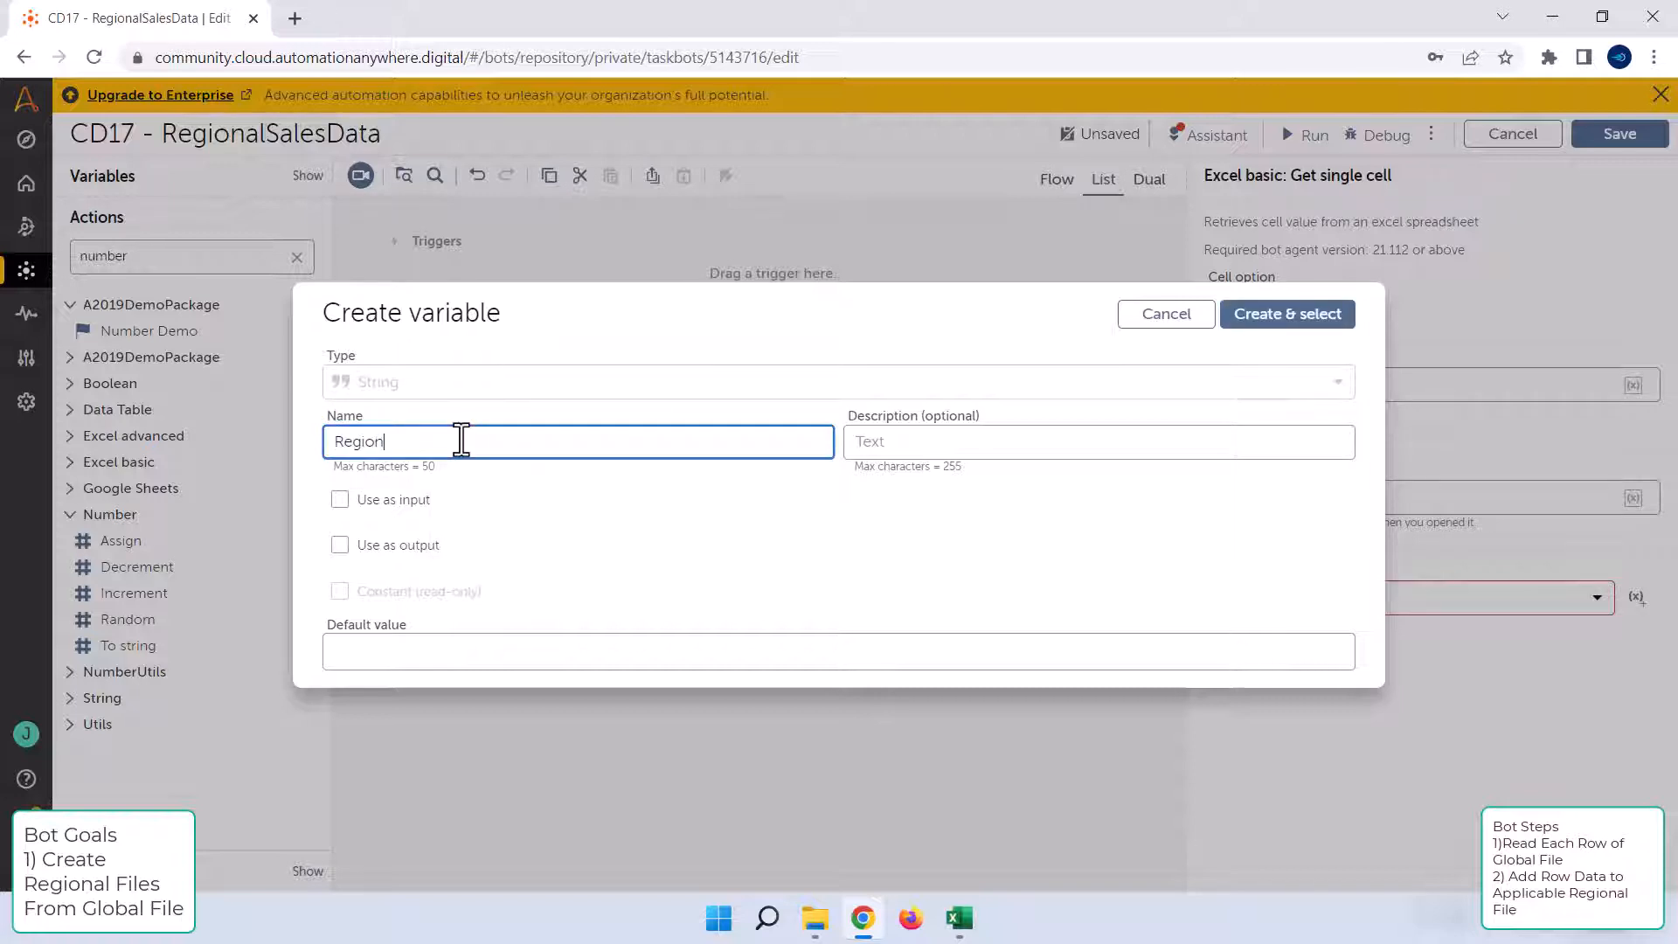
pyautogui.click(1323, 321)
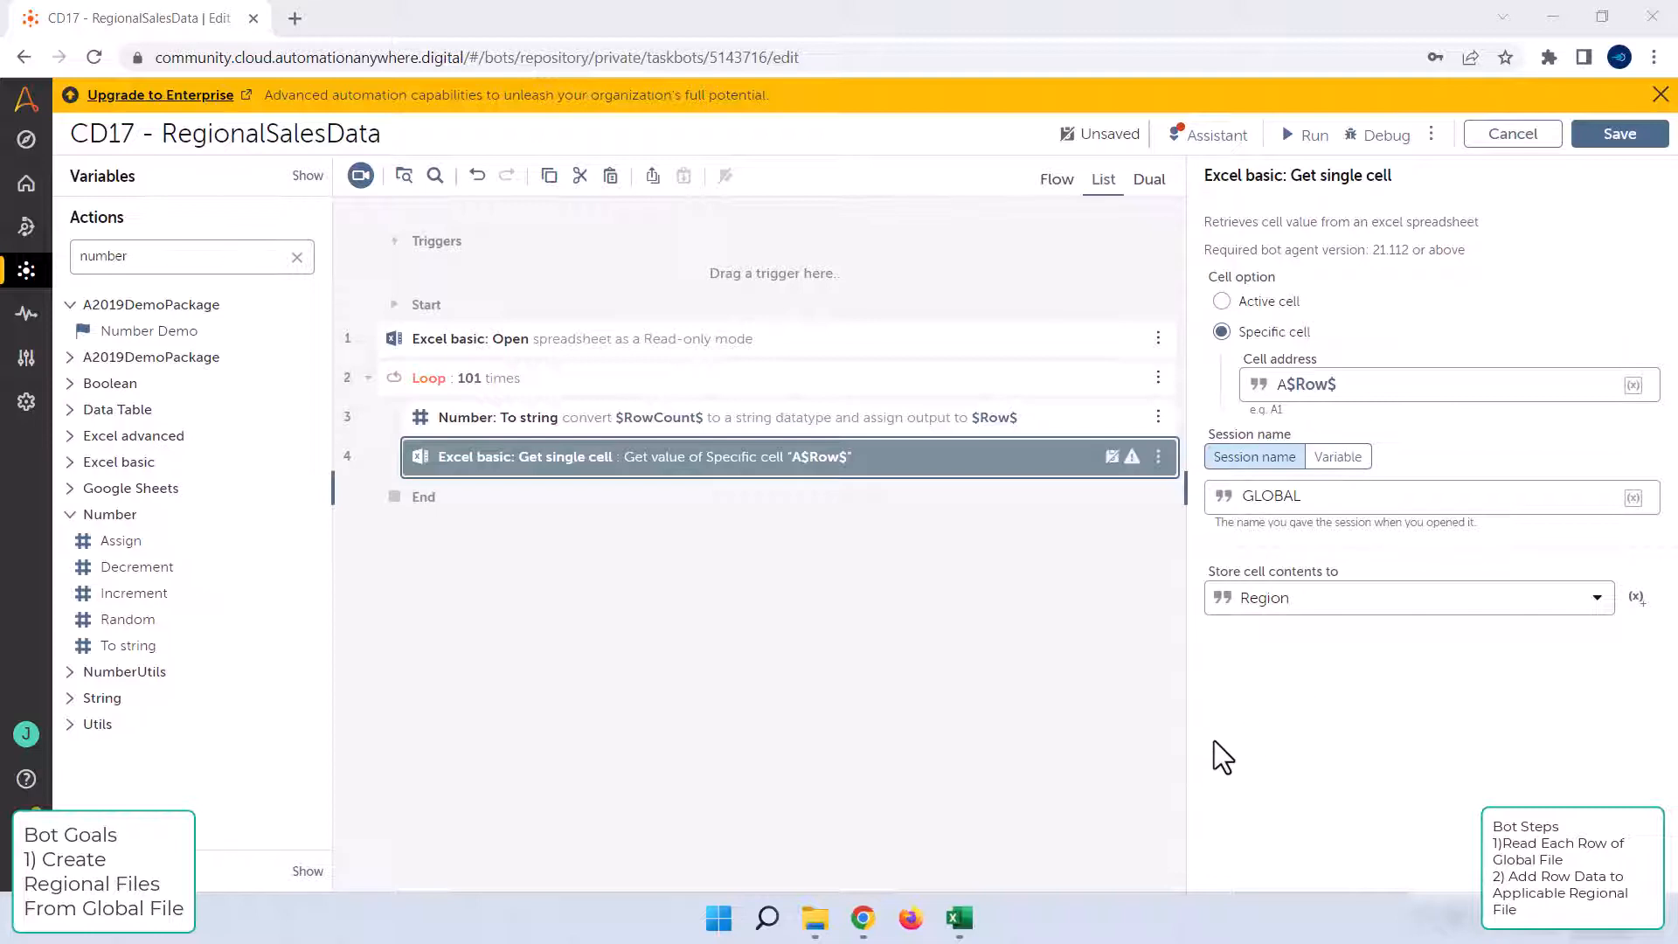
# Step: Paste two copies of the Get single cell action below the original inside the loop
pyautogui.click(783, 622)
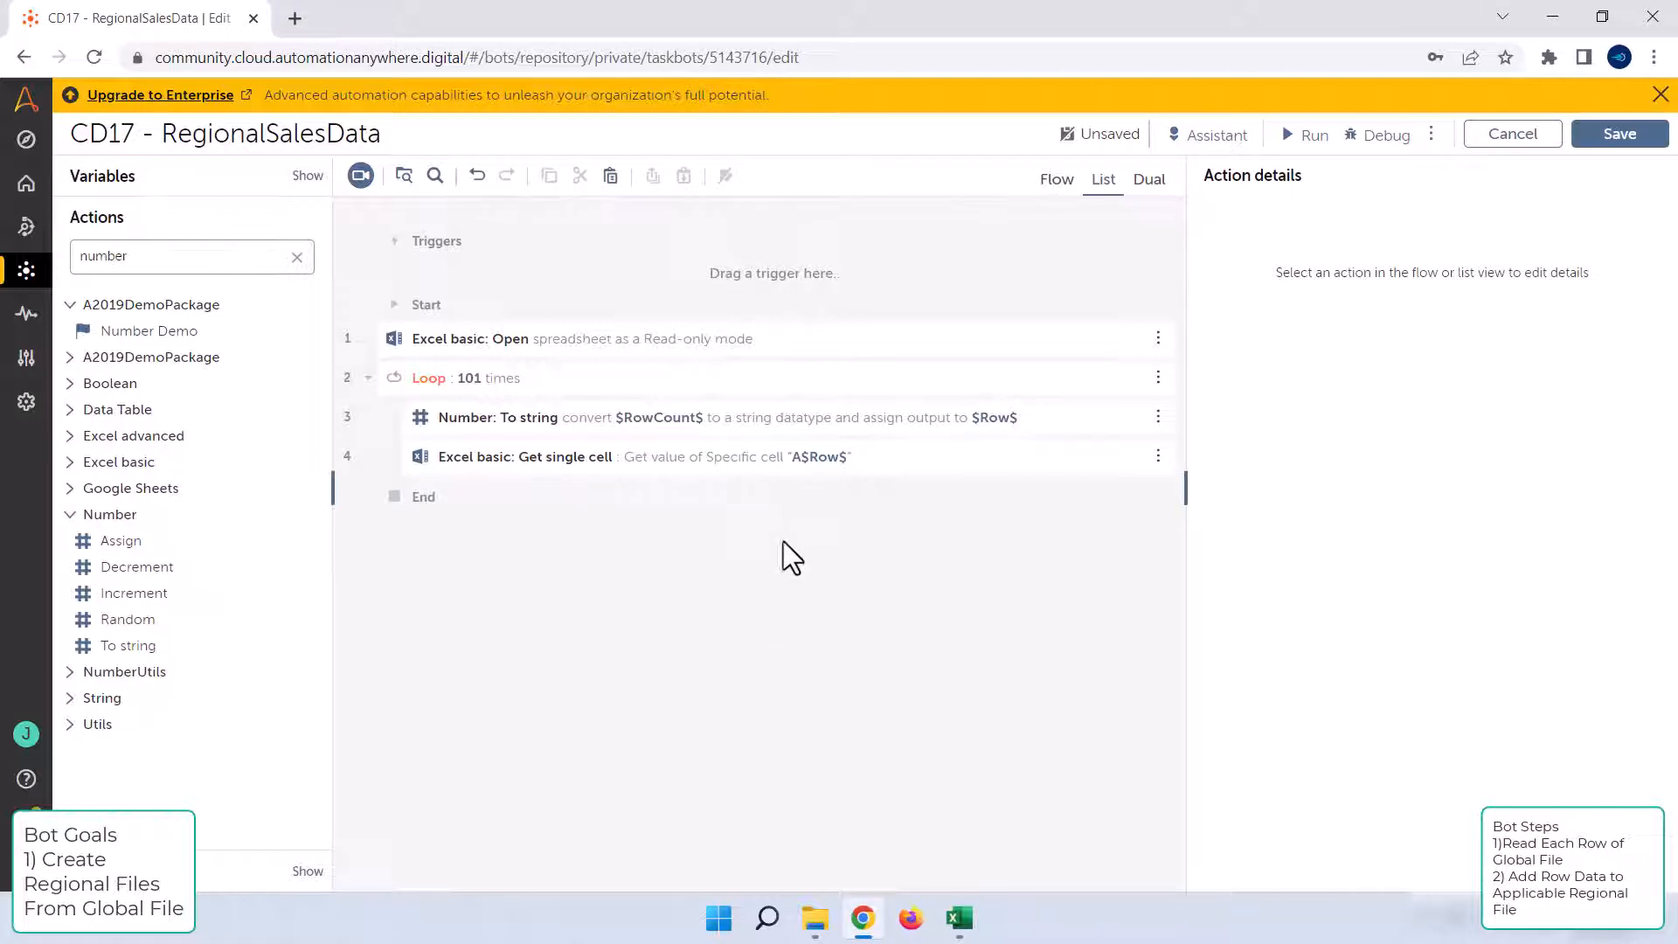
pyautogui.click(783, 472)
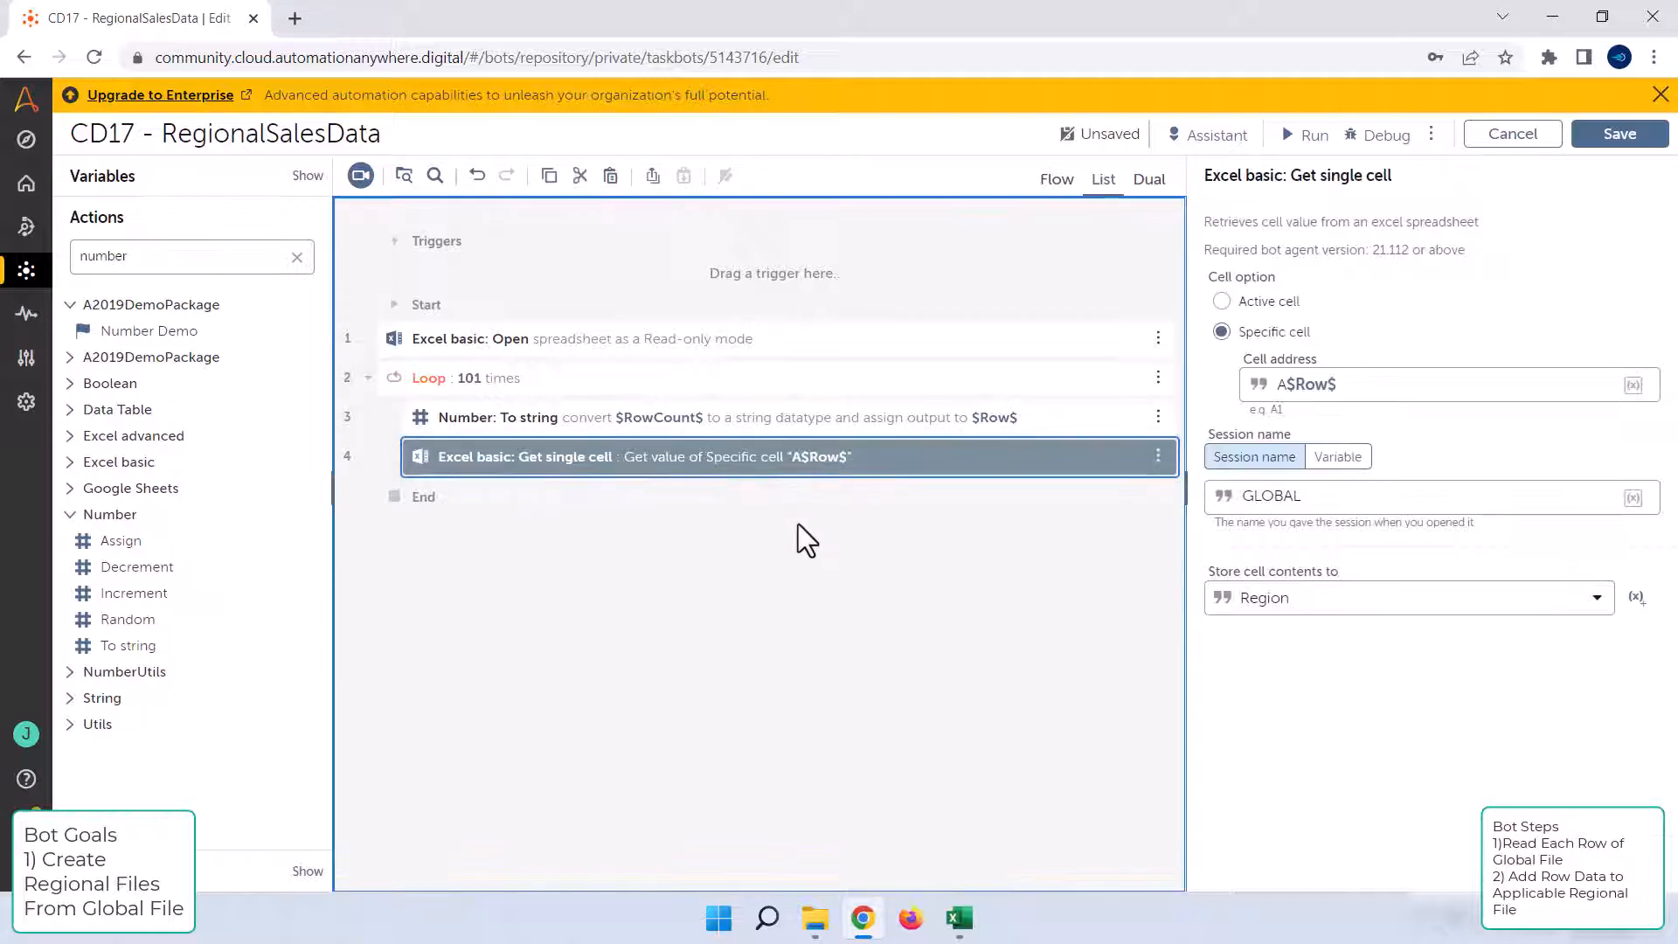
pyautogui.hotkey('ctrl', 'v')
pyautogui.hotkey('ctrl', 'v')
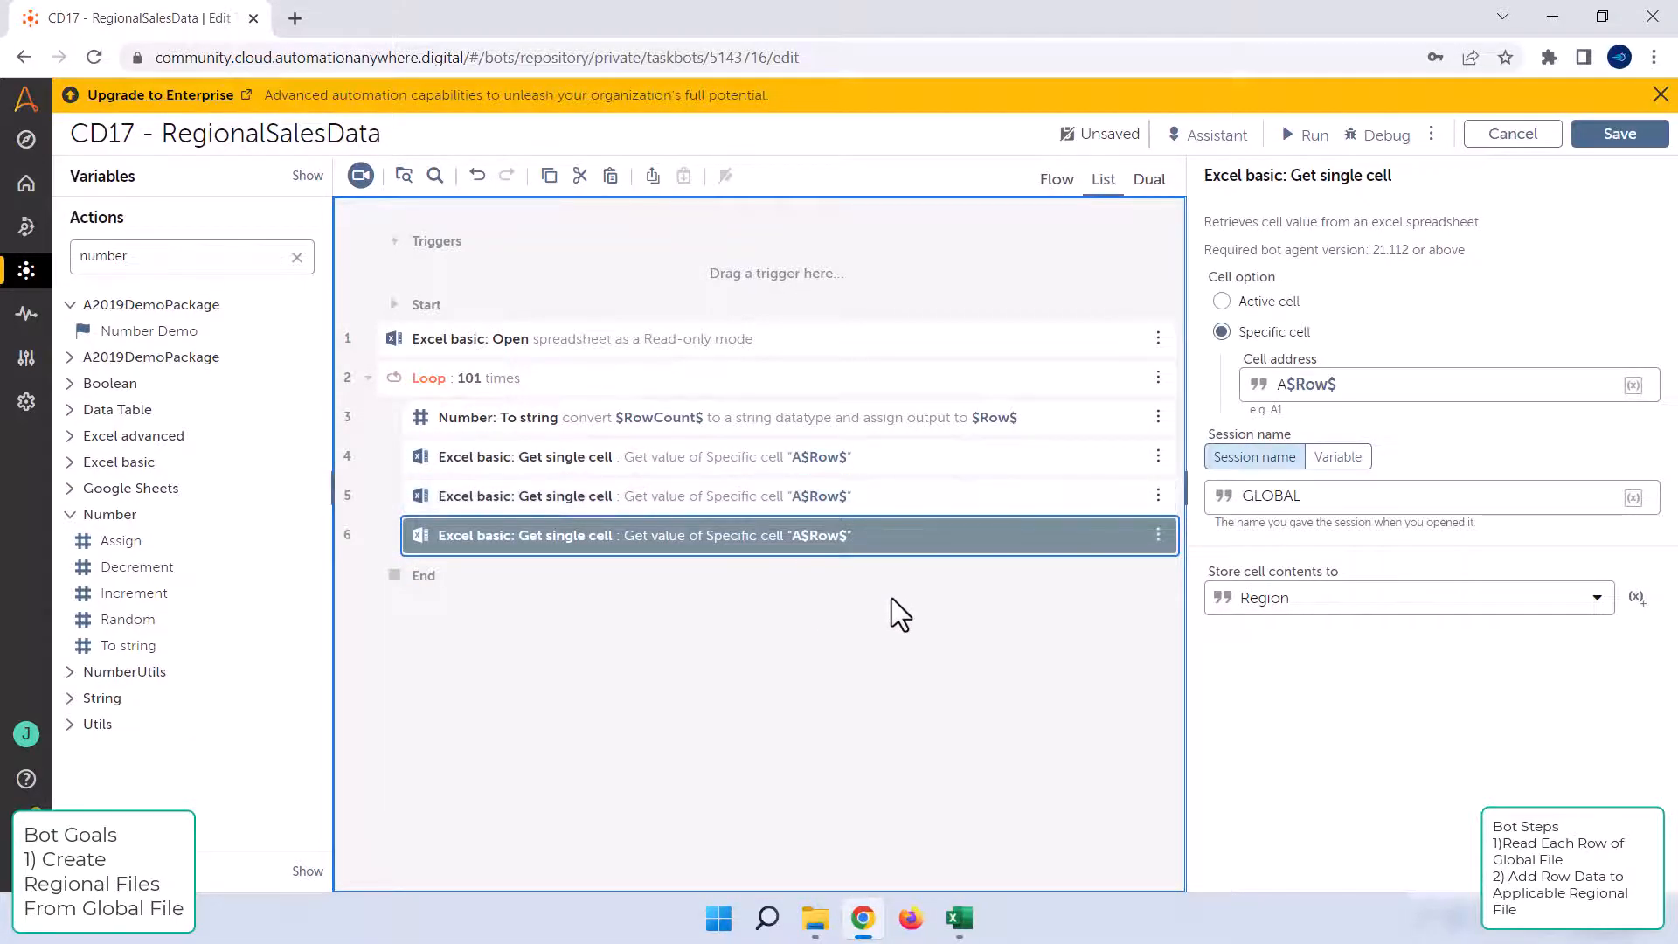
# Step: Change the cell address of the second Get single cell action to B$Row$
pyautogui.click(935, 515)
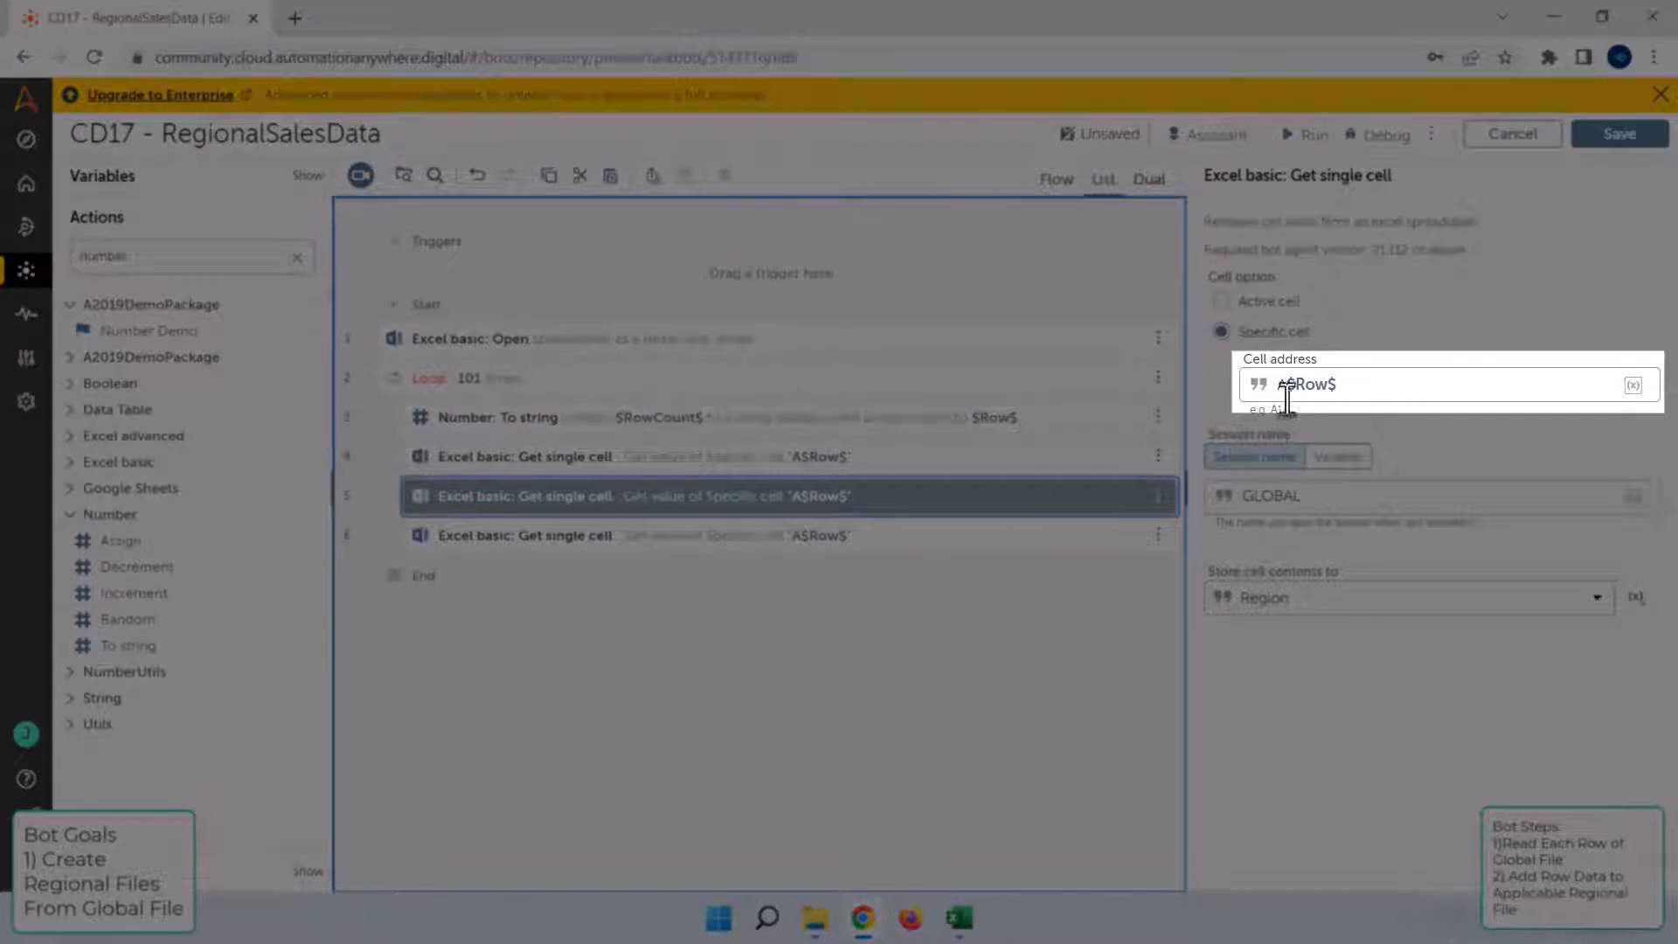
pyautogui.click(1287, 390)
pyautogui.press('BackSpace')
pyautogui.write('B')
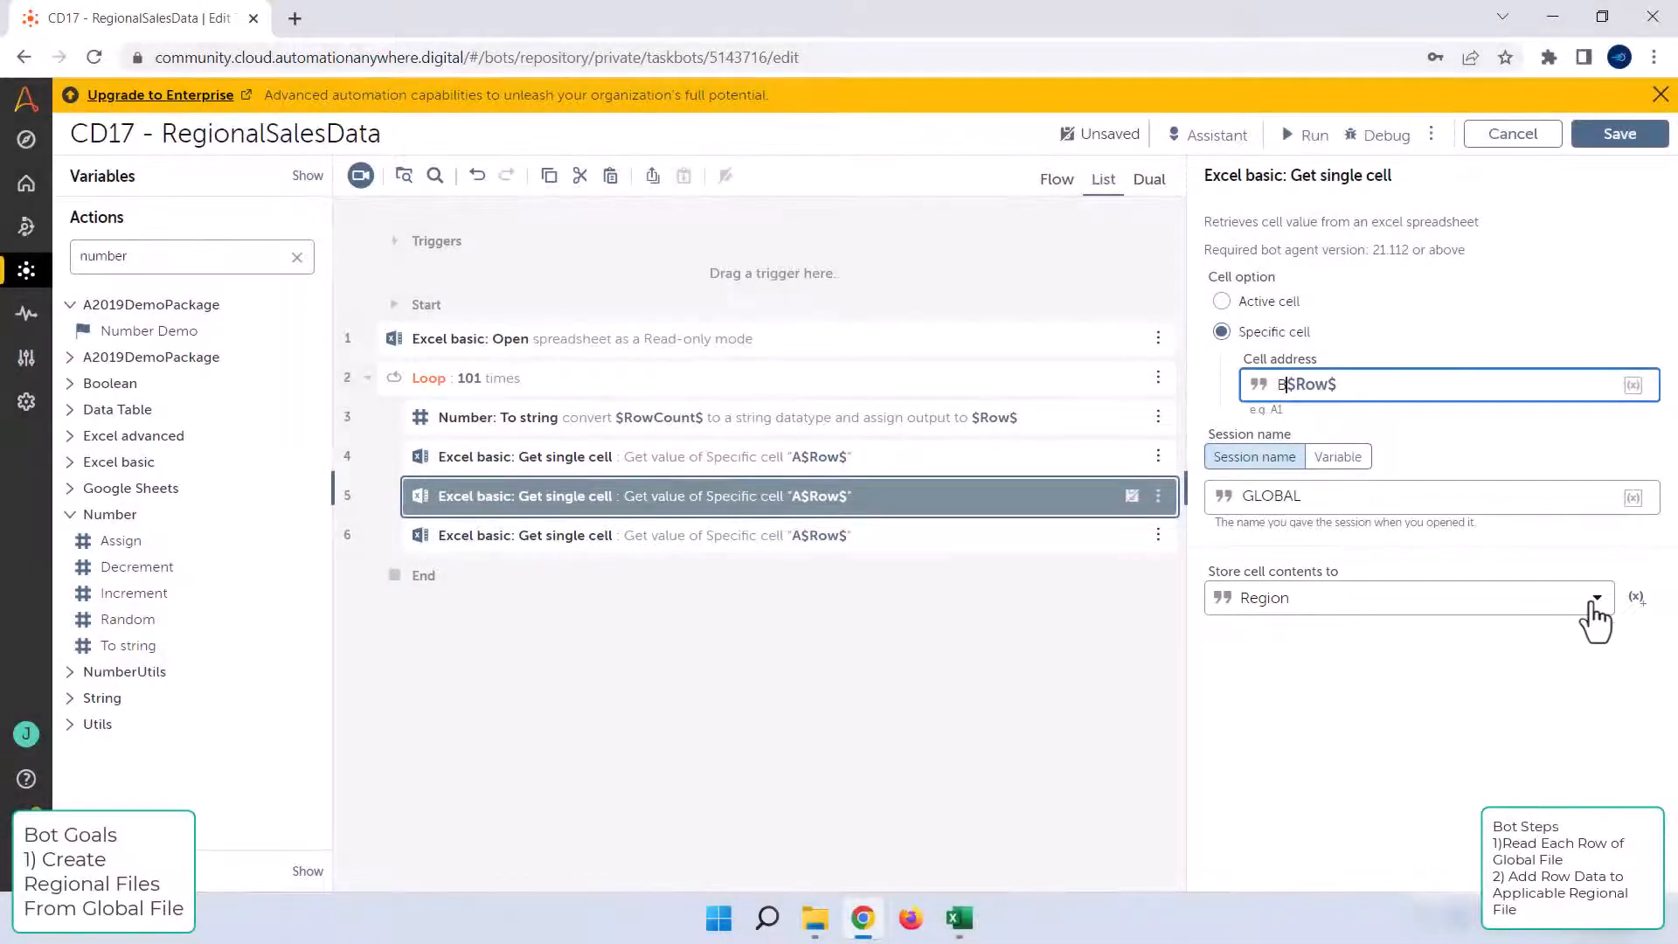
# Step: Create a string variable named Country and store the second Get single cell action's contents in it
pyautogui.click(1594, 603)
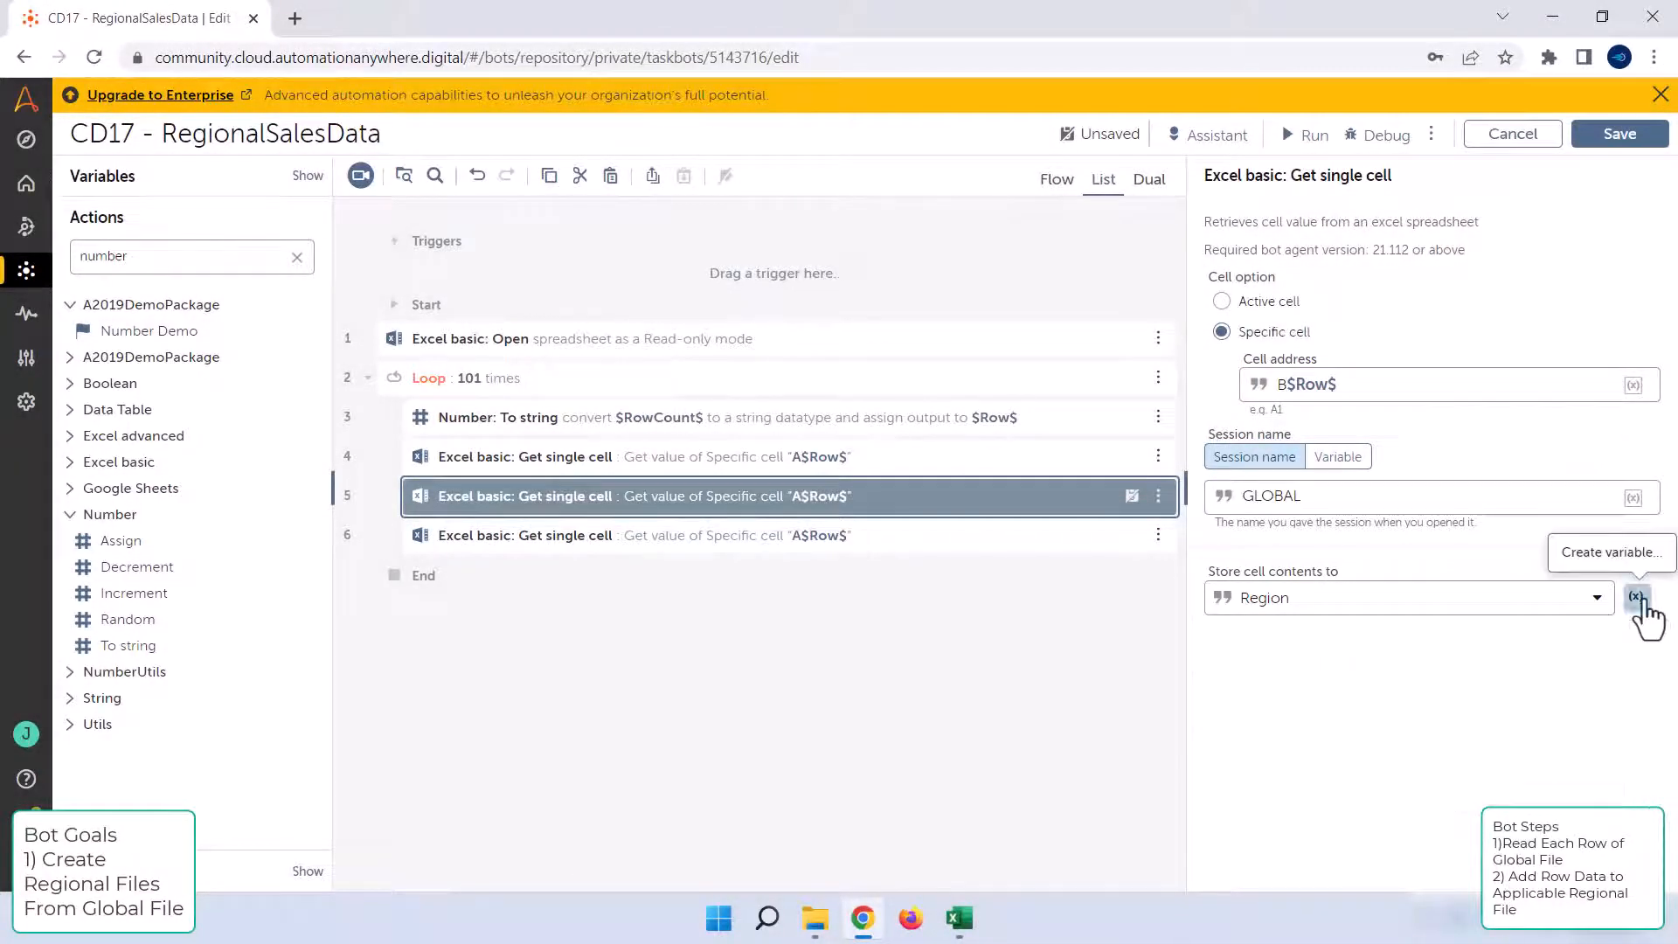
pyautogui.click(1636, 598)
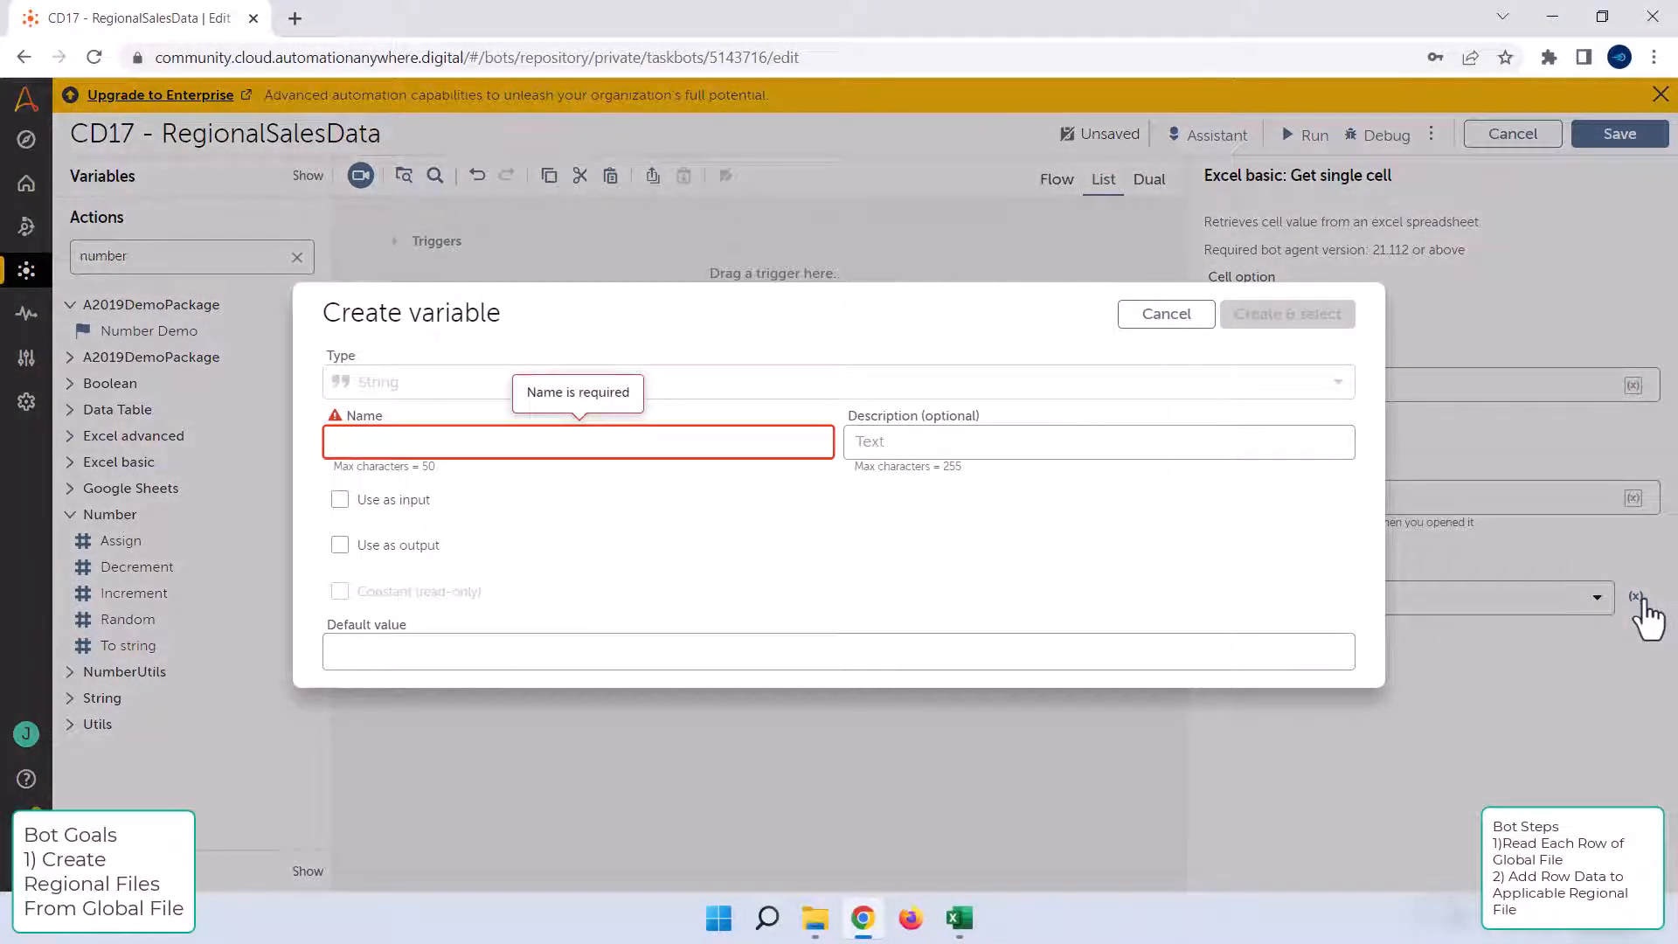
pyautogui.click(561, 441)
pyautogui.write('Country')
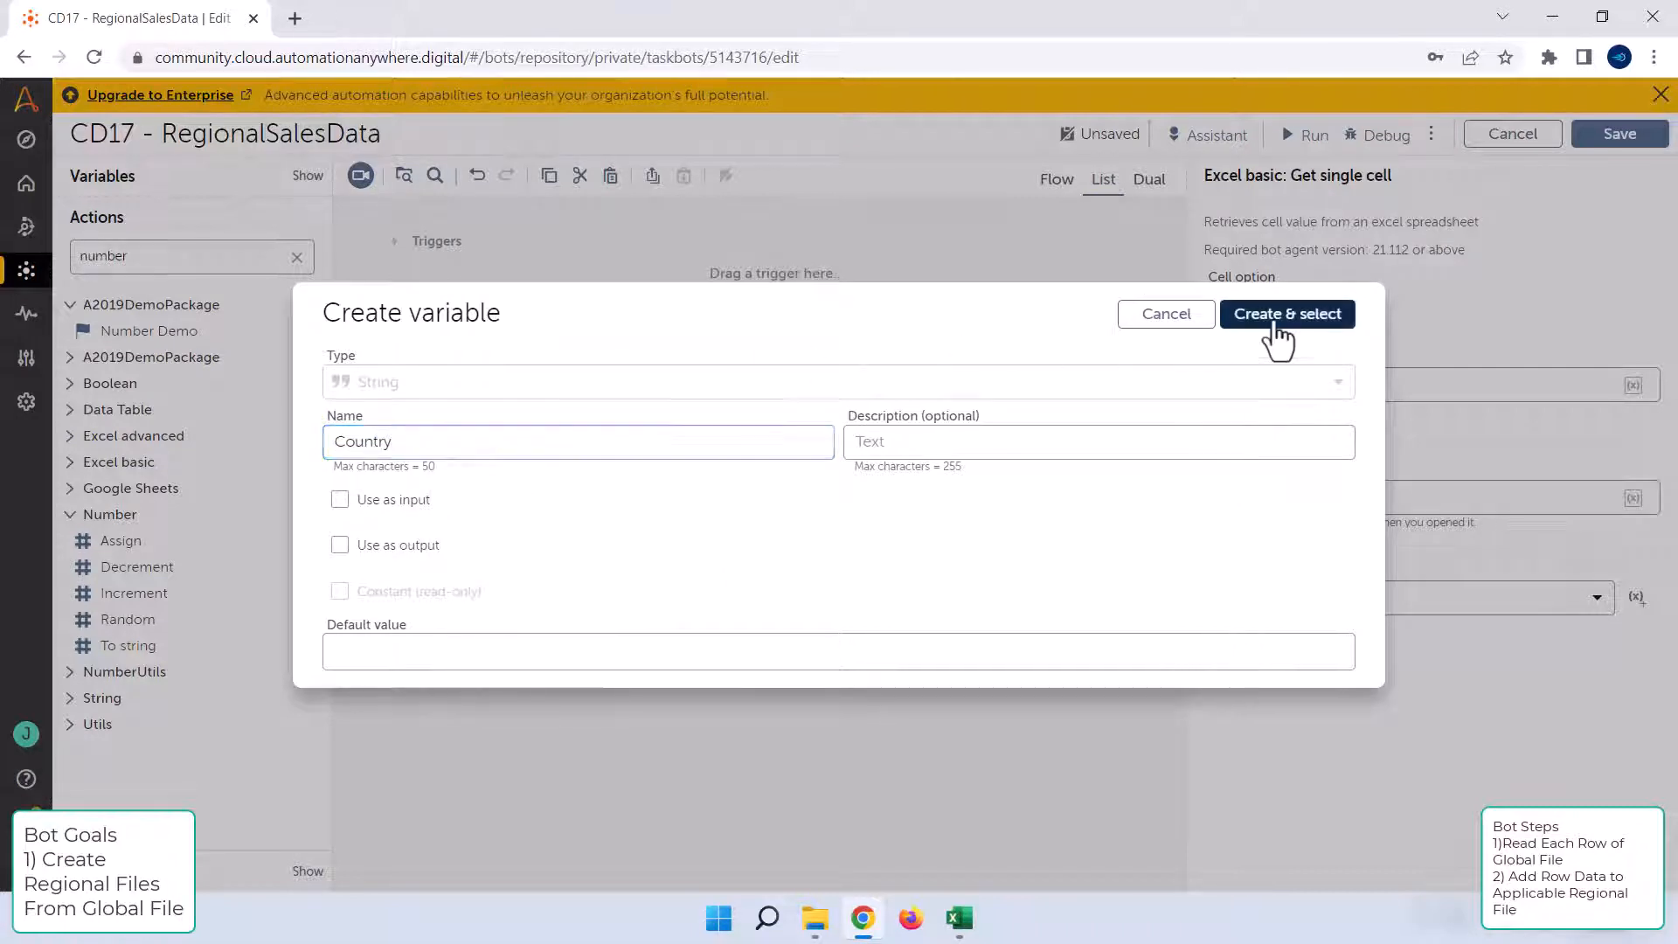
pyautogui.click(1276, 317)
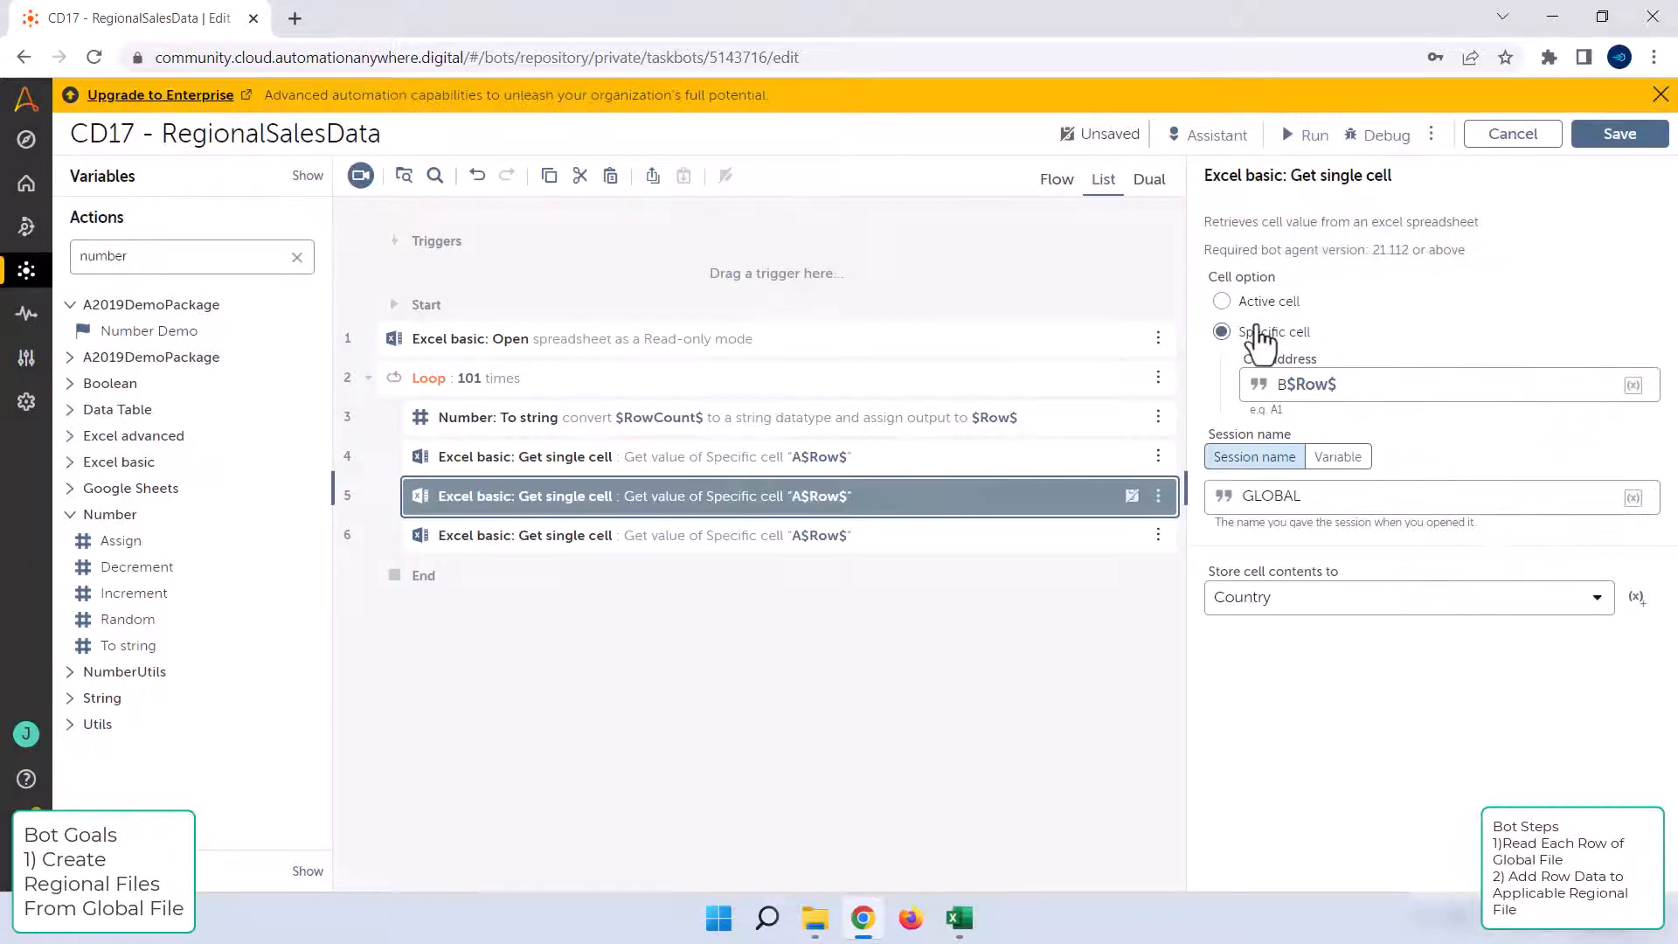
# Step: Change the cell address of the third Get single cell action to C$Row$
pyautogui.click(966, 555)
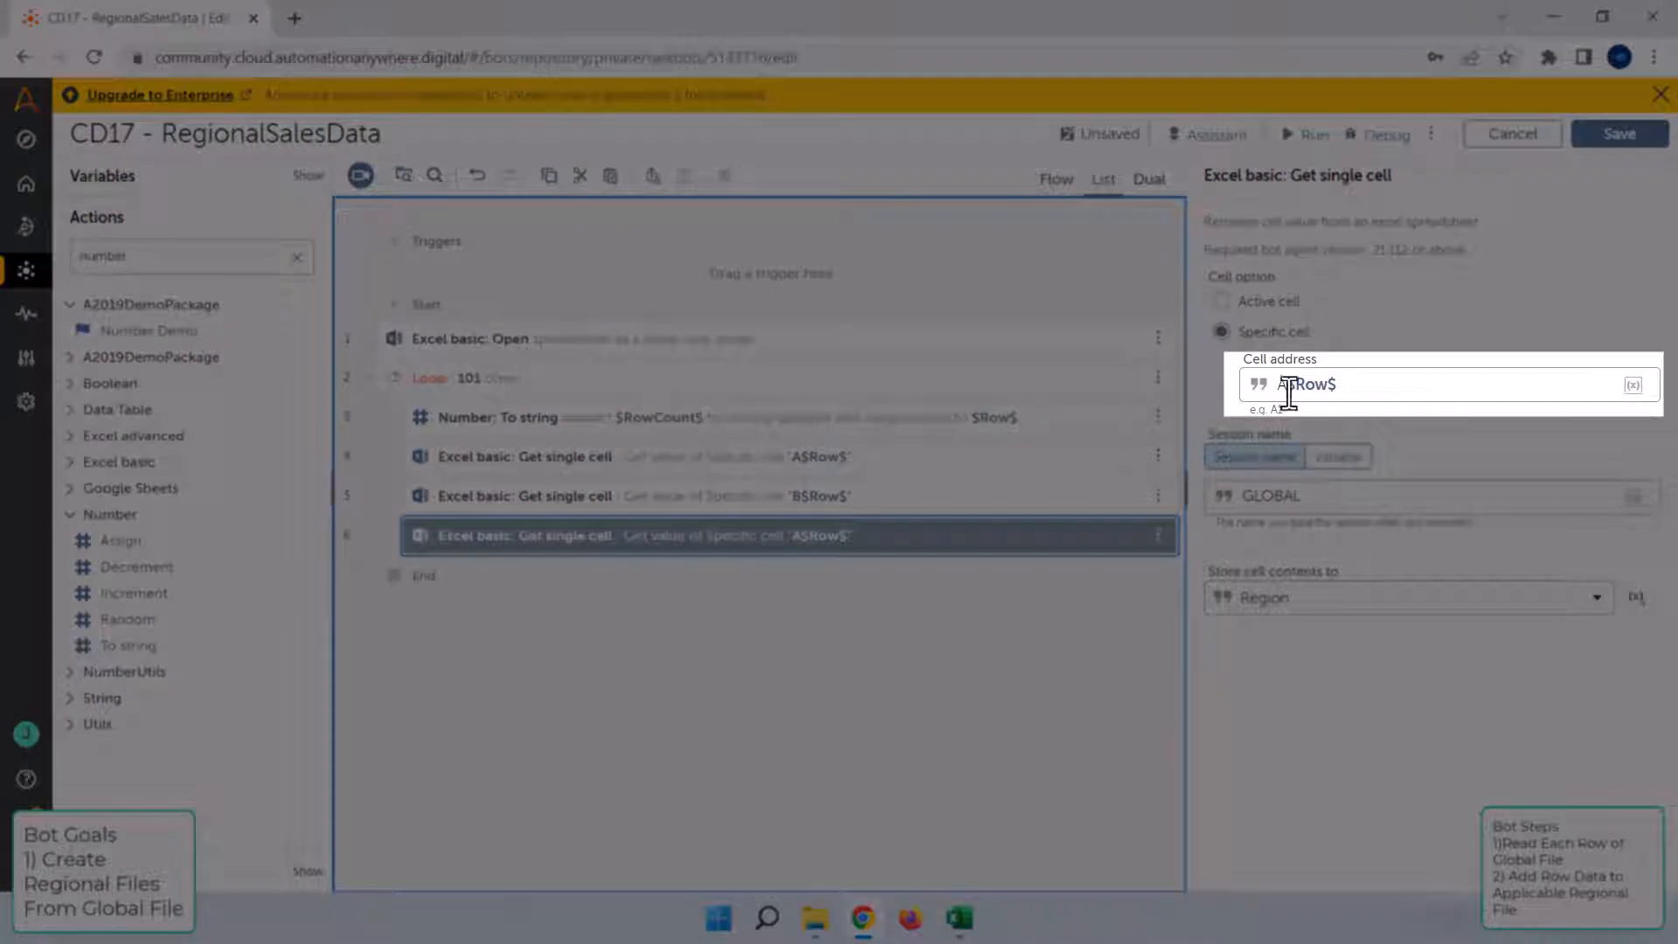
pyautogui.click(1288, 393)
pyautogui.press('BackSpace')
pyautogui.write('C')
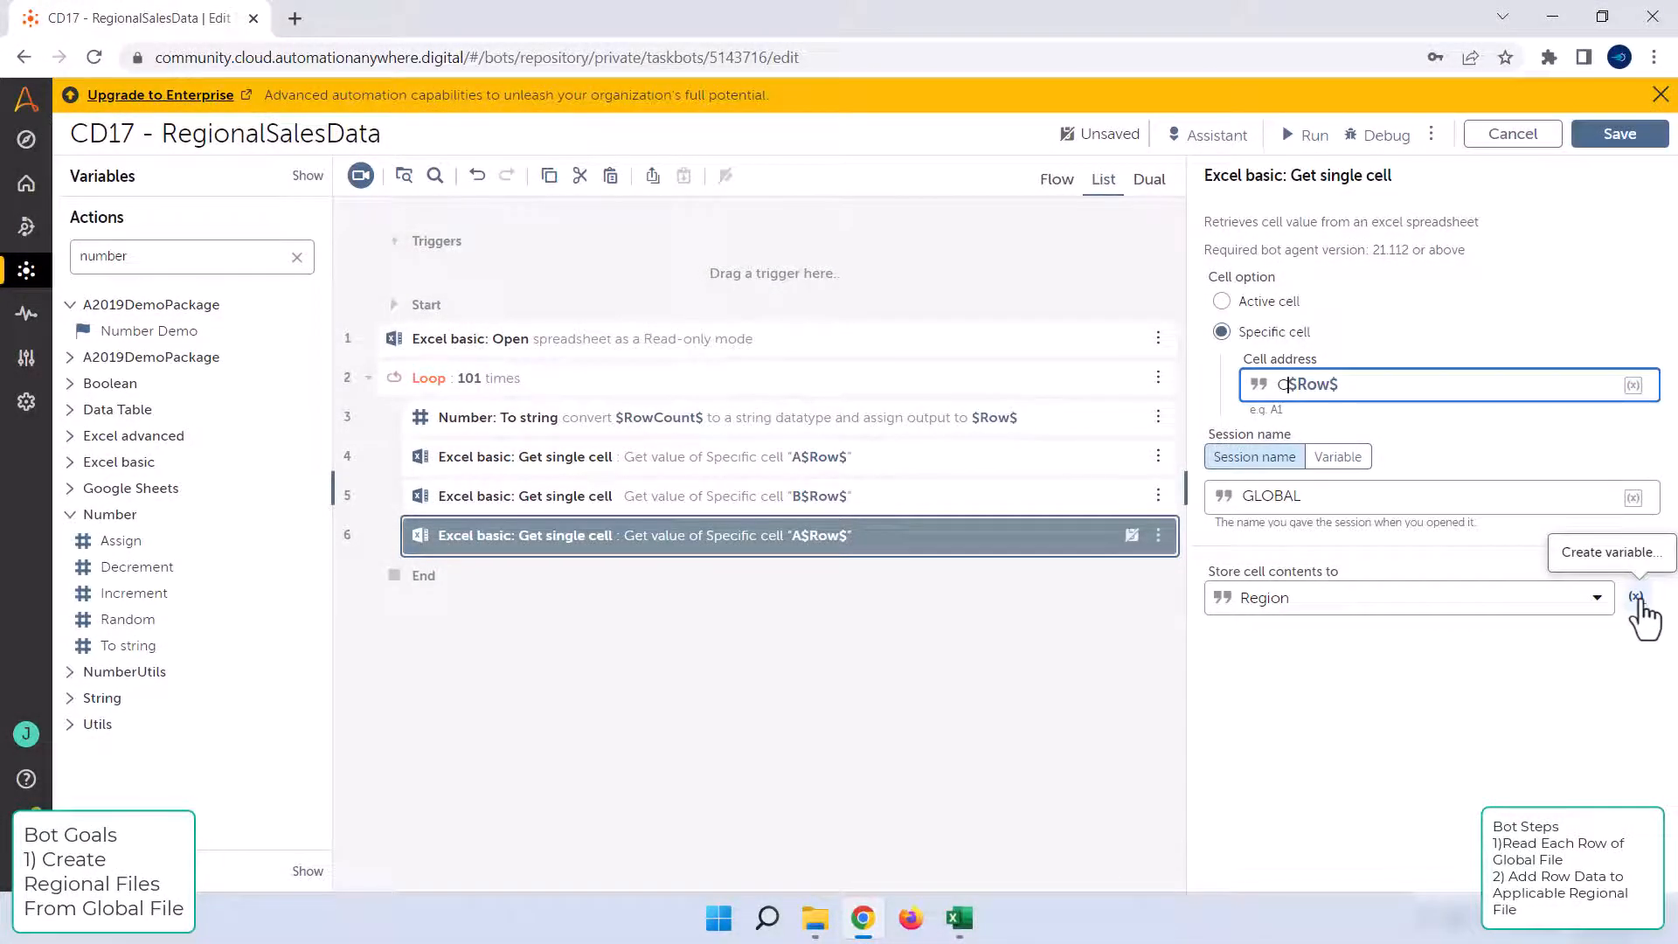
# Step: Create a string variable named TotalRevenue and store the third Get single cell action's contents in it
pyautogui.click(1637, 599)
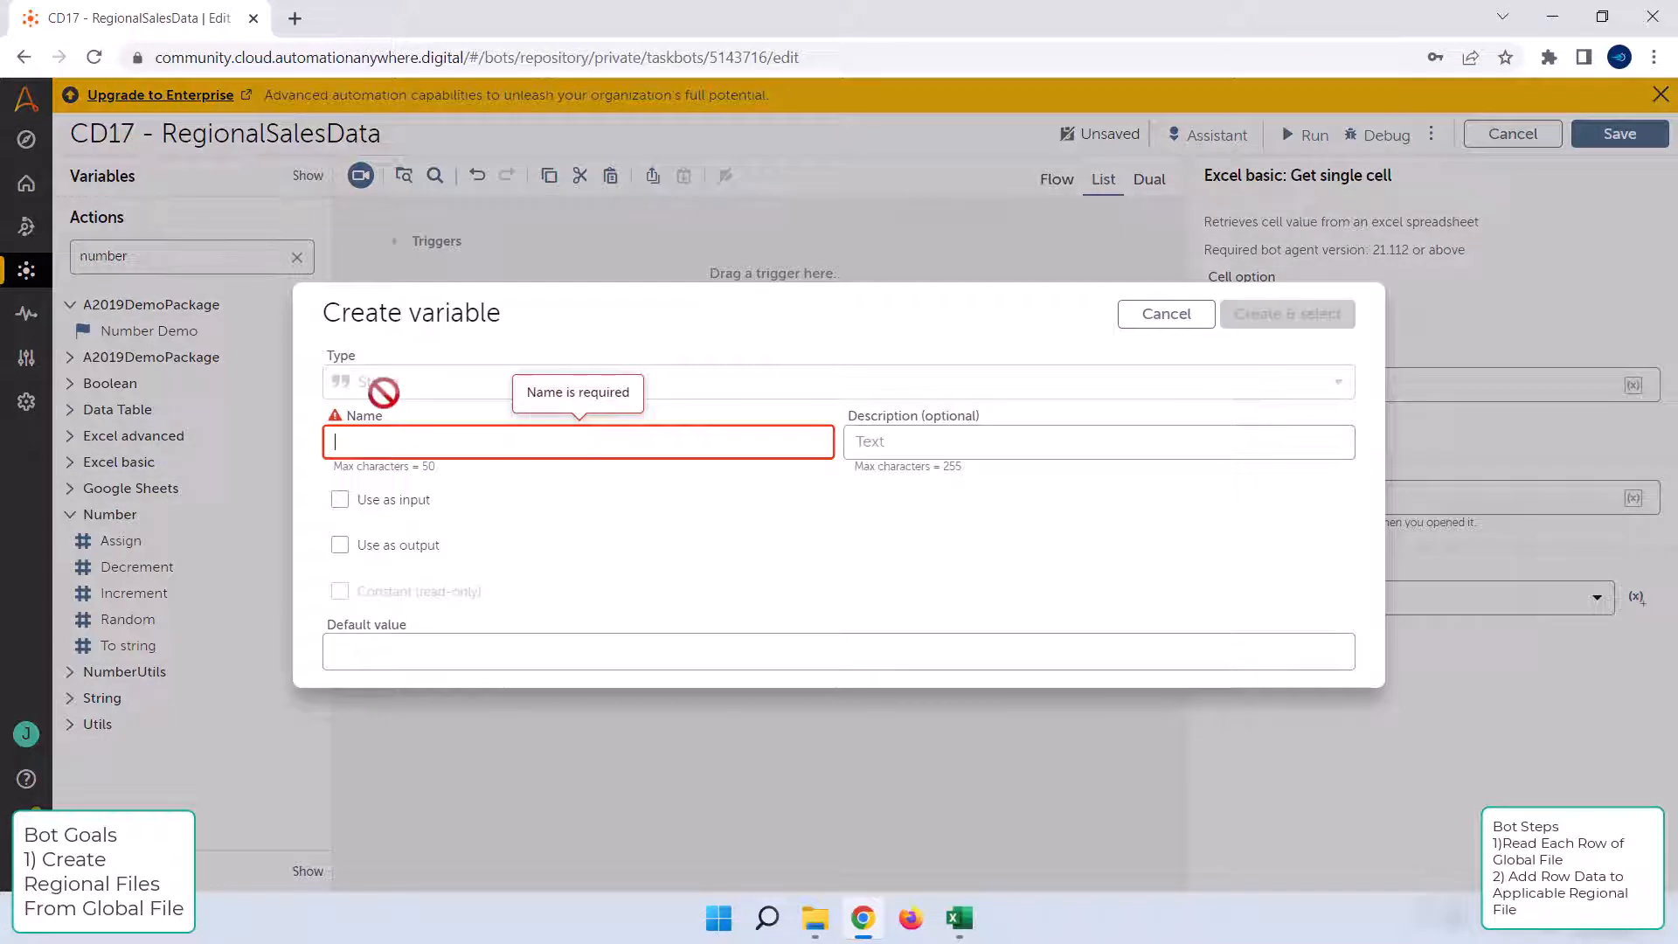
pyautogui.write('Total Revenue')
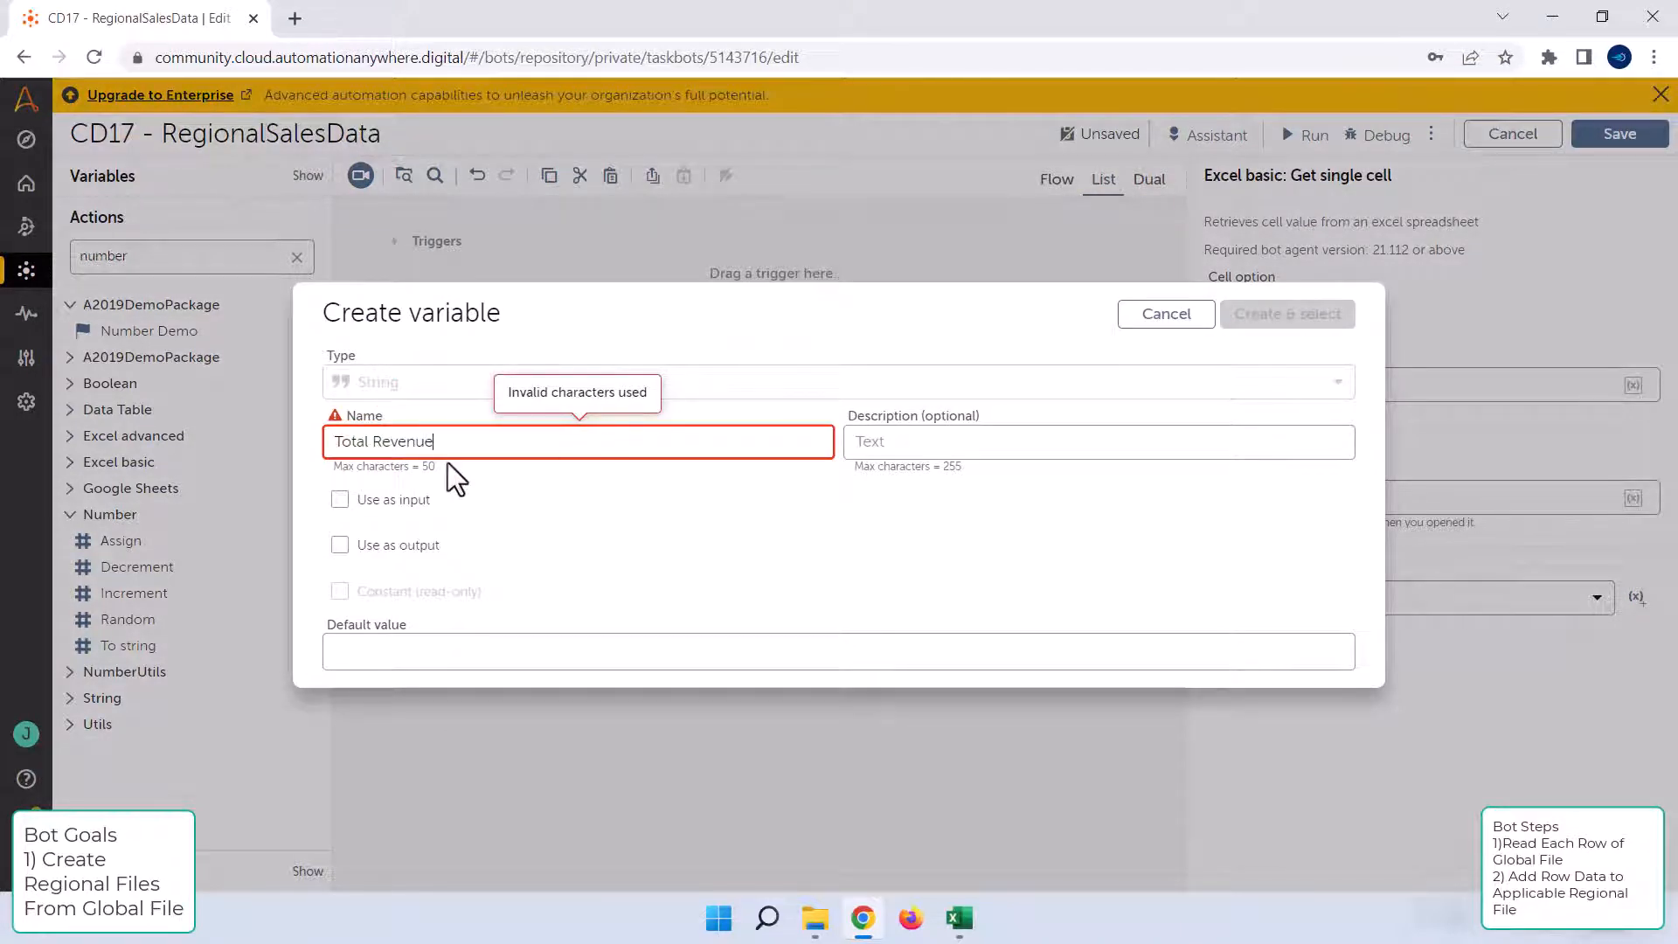
pyautogui.click(377, 444)
pyautogui.press('BackSpace')
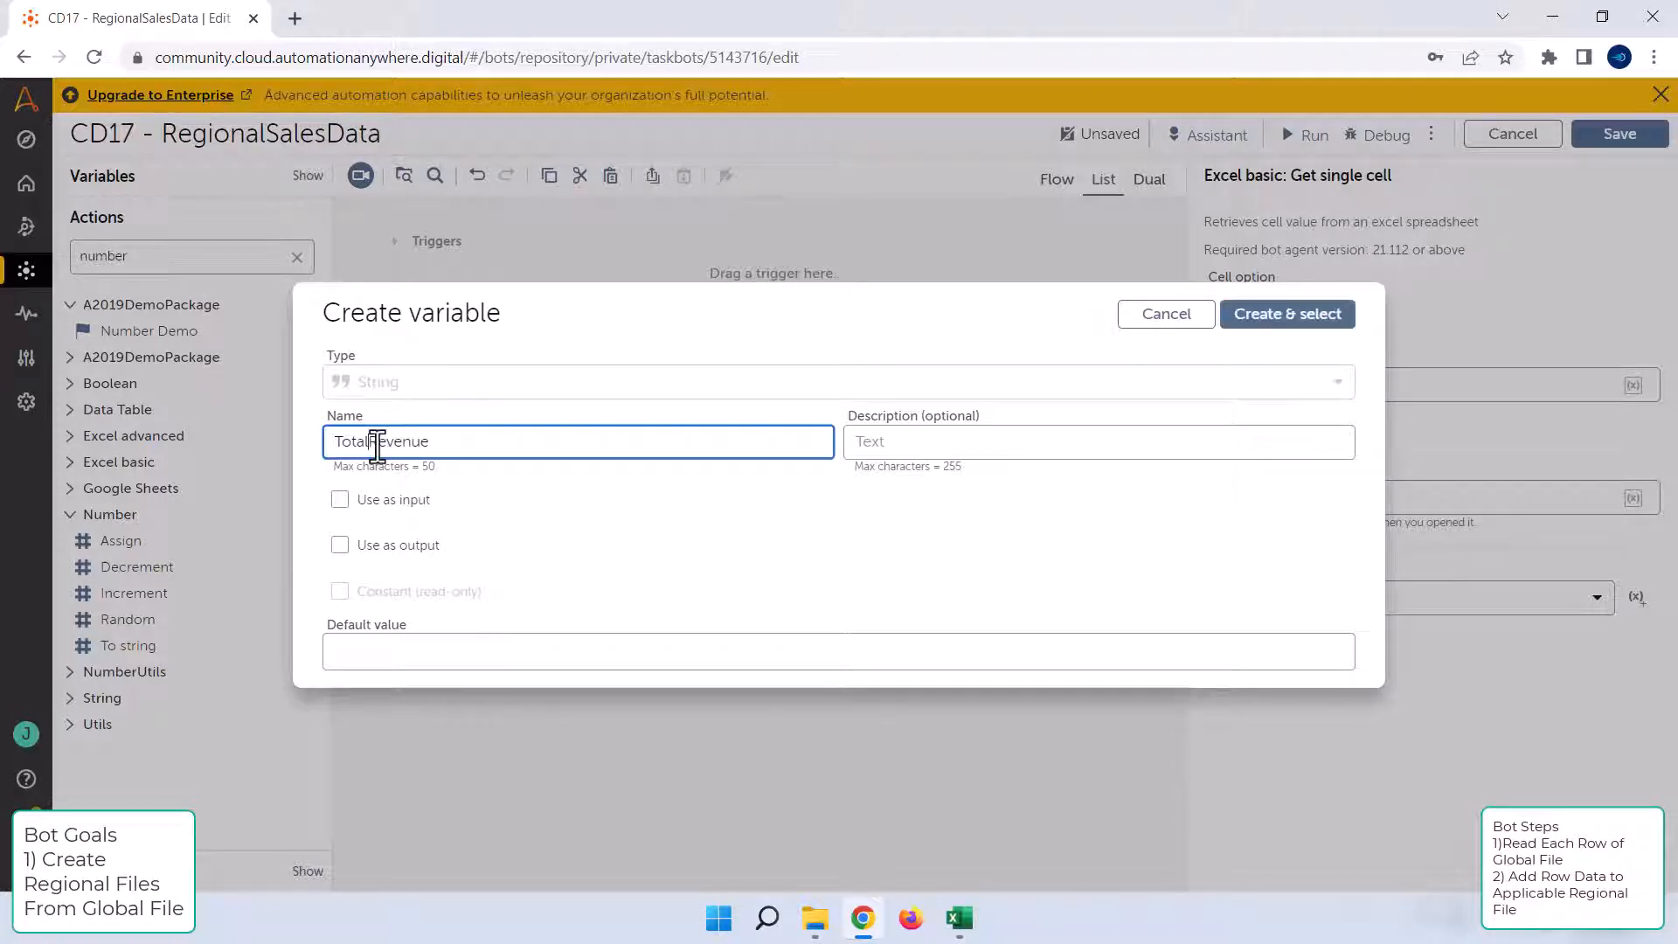
pyautogui.click(1301, 324)
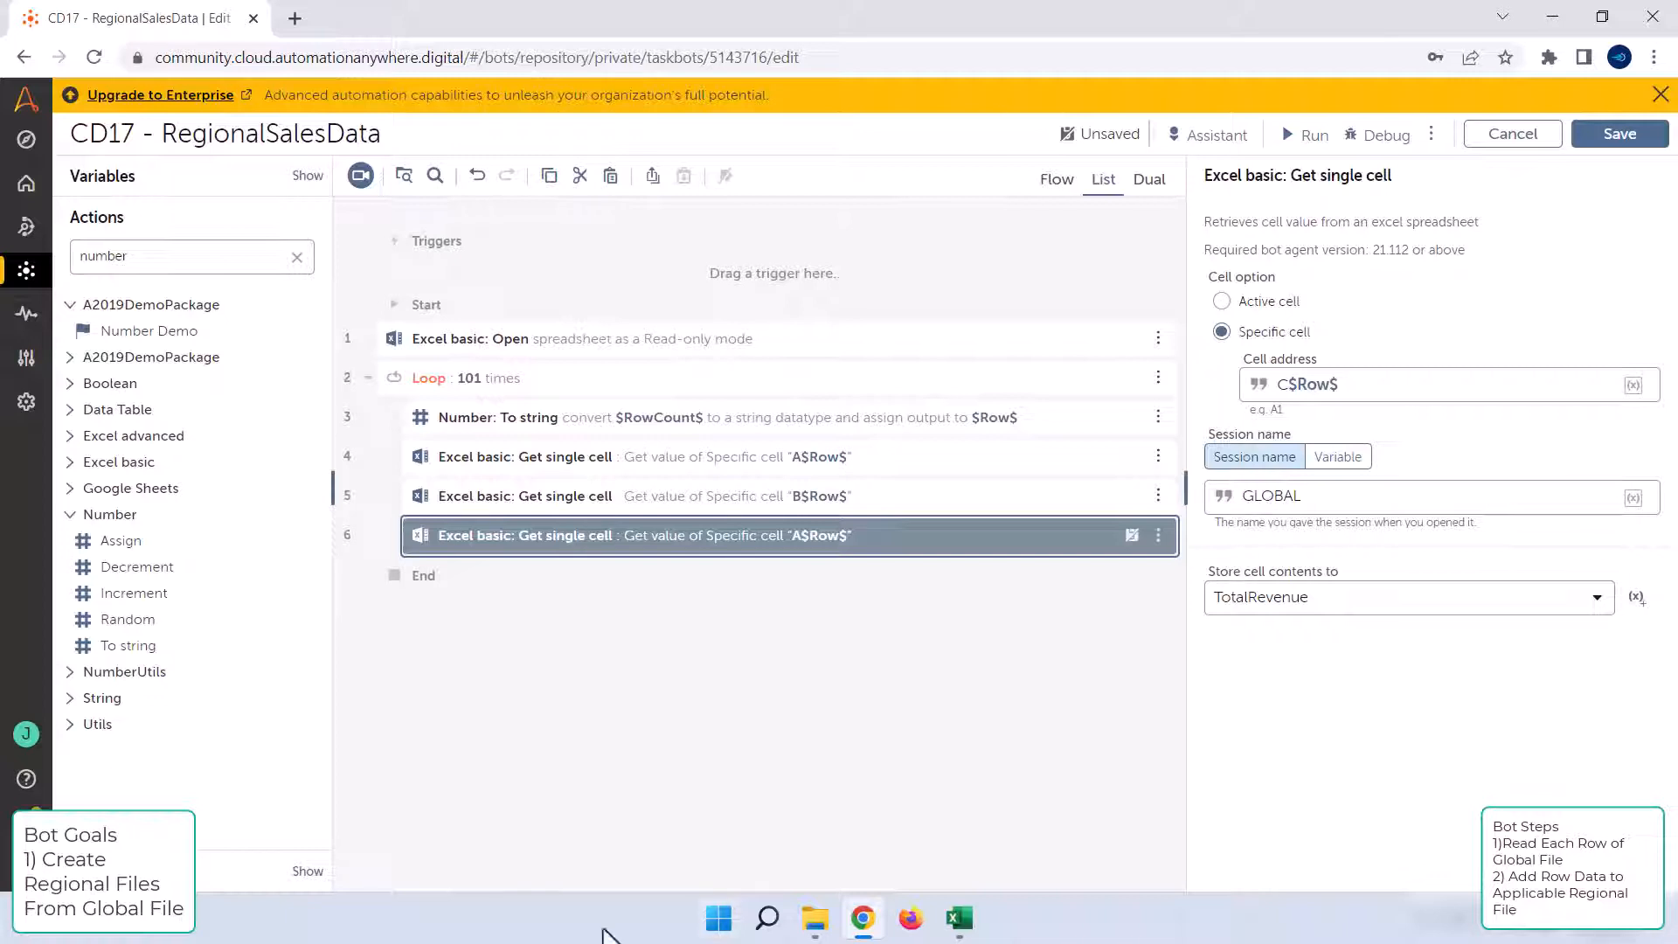
pyautogui.click(695, 708)
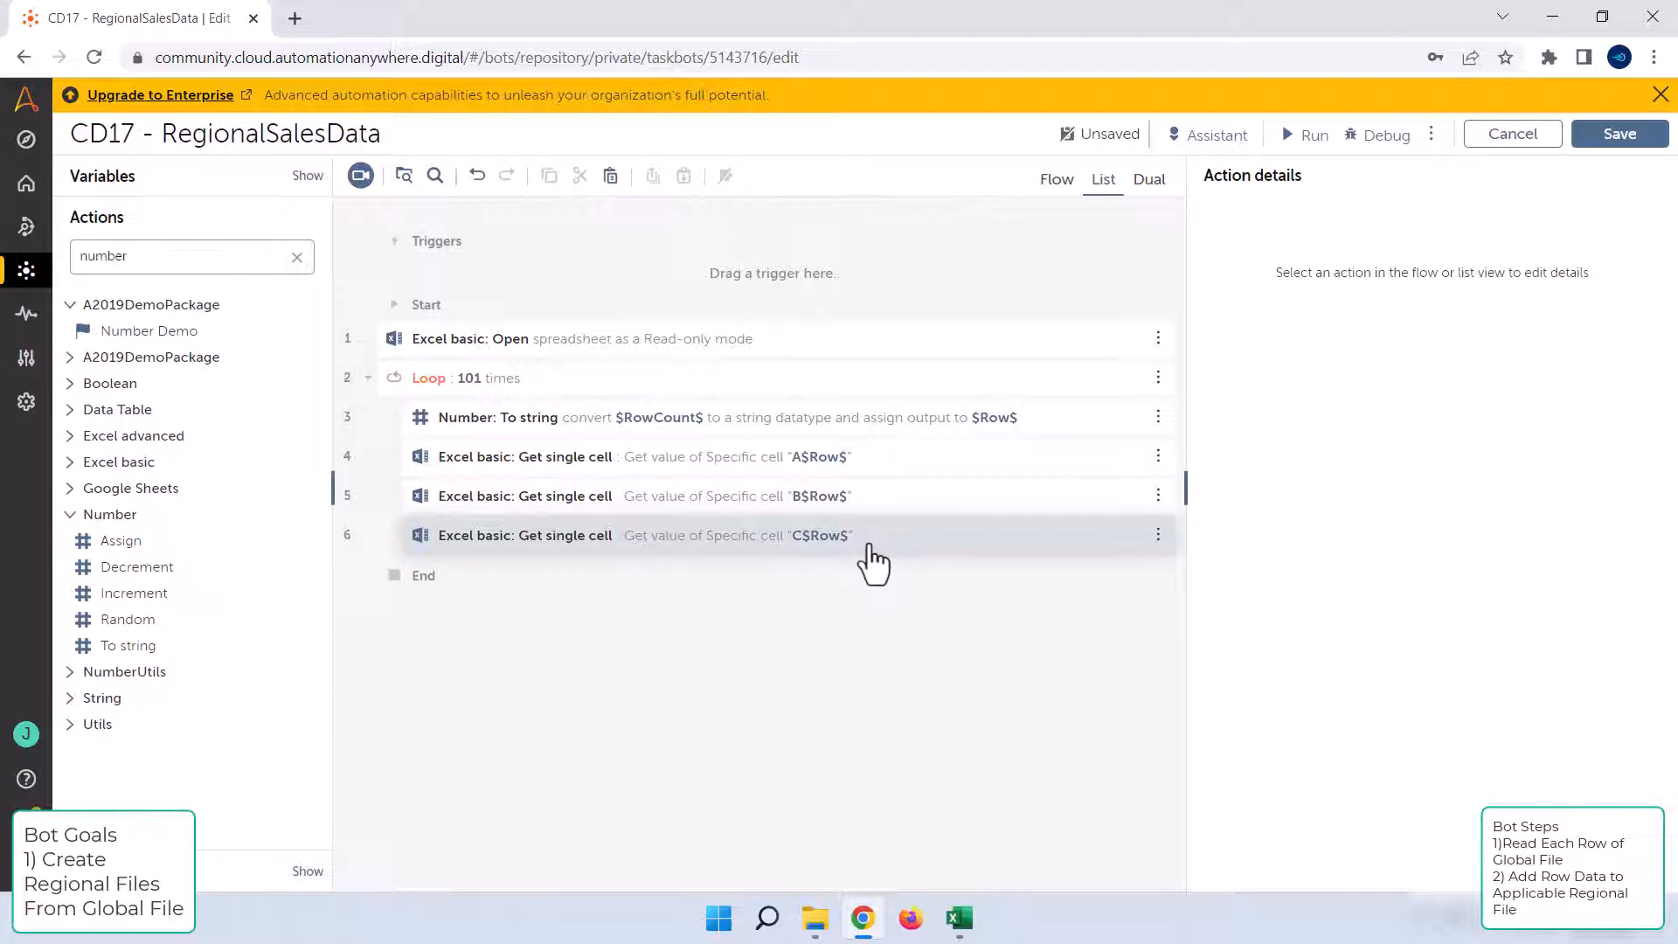
# Step: Find the If action and add it inside the loop below the last Get single cell action
pyautogui.doubleClick(190, 261)
pyautogui.write('if')
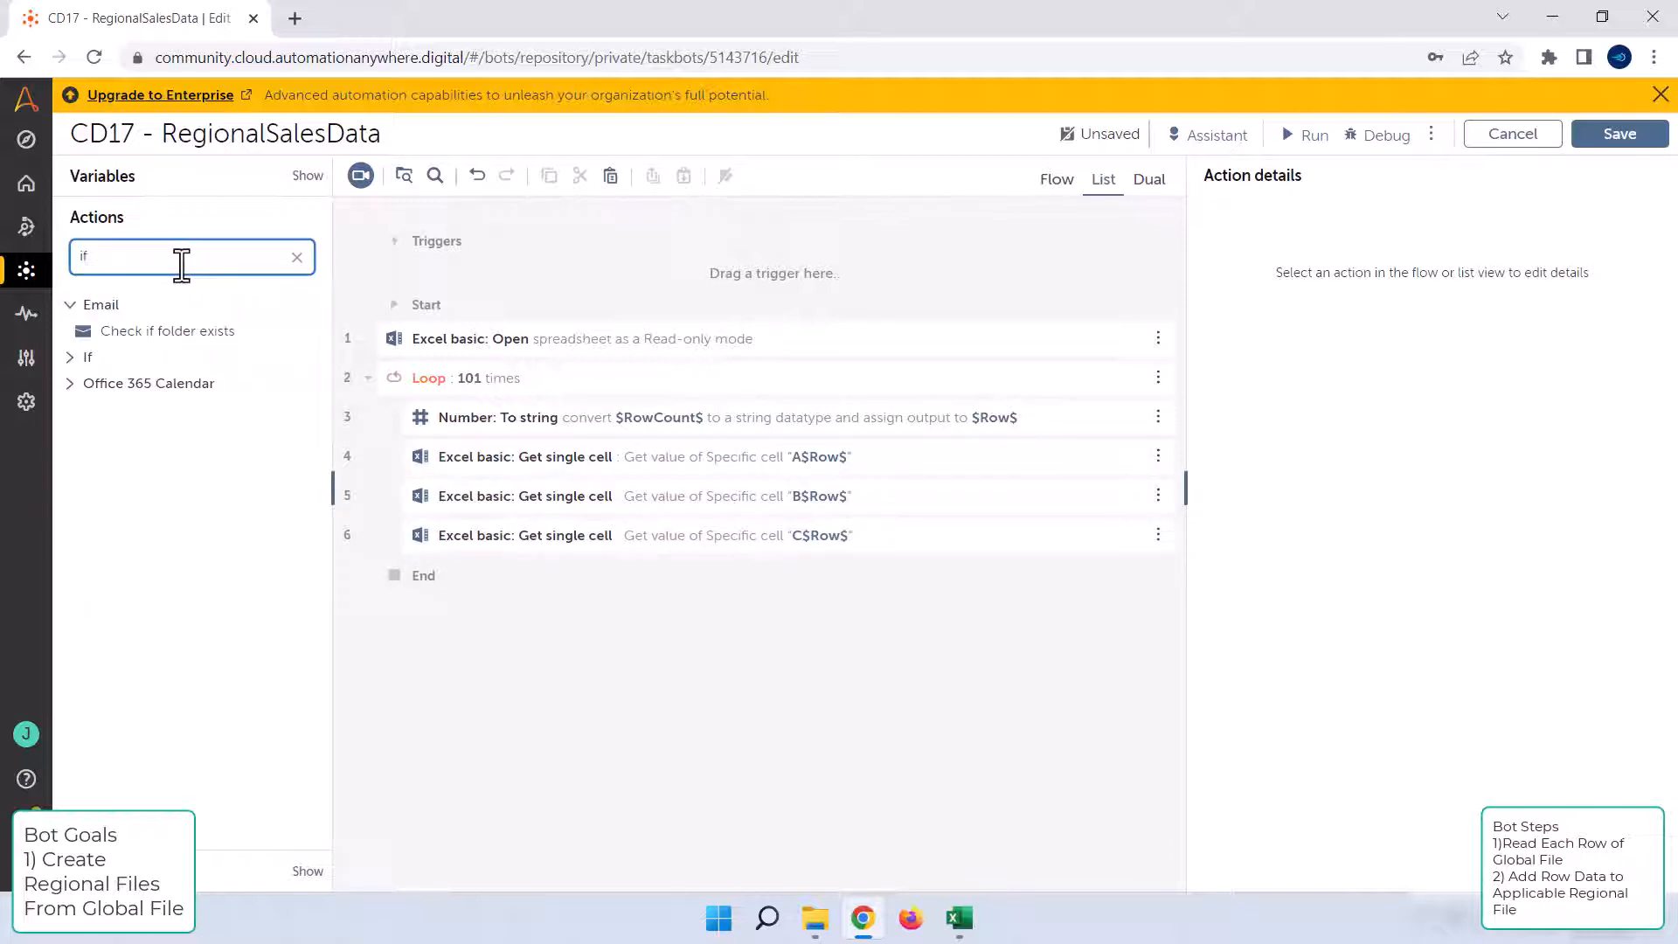
pyautogui.click(71, 359)
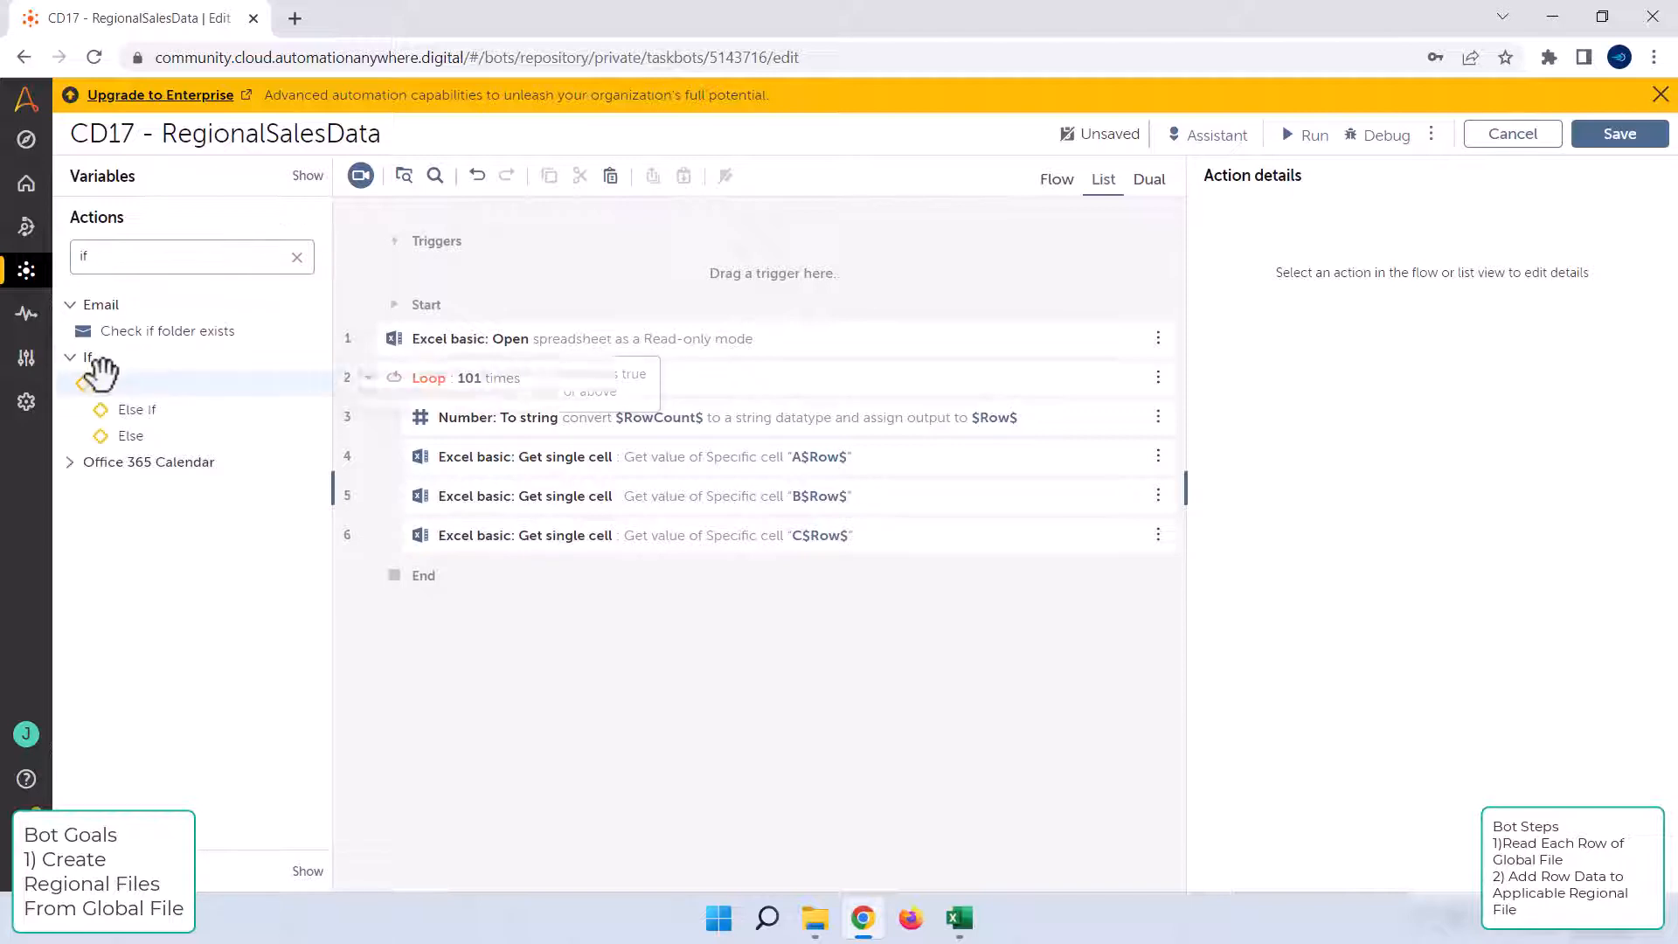
pyautogui.moveTo(109, 382); pyautogui.dragTo(601, 560)
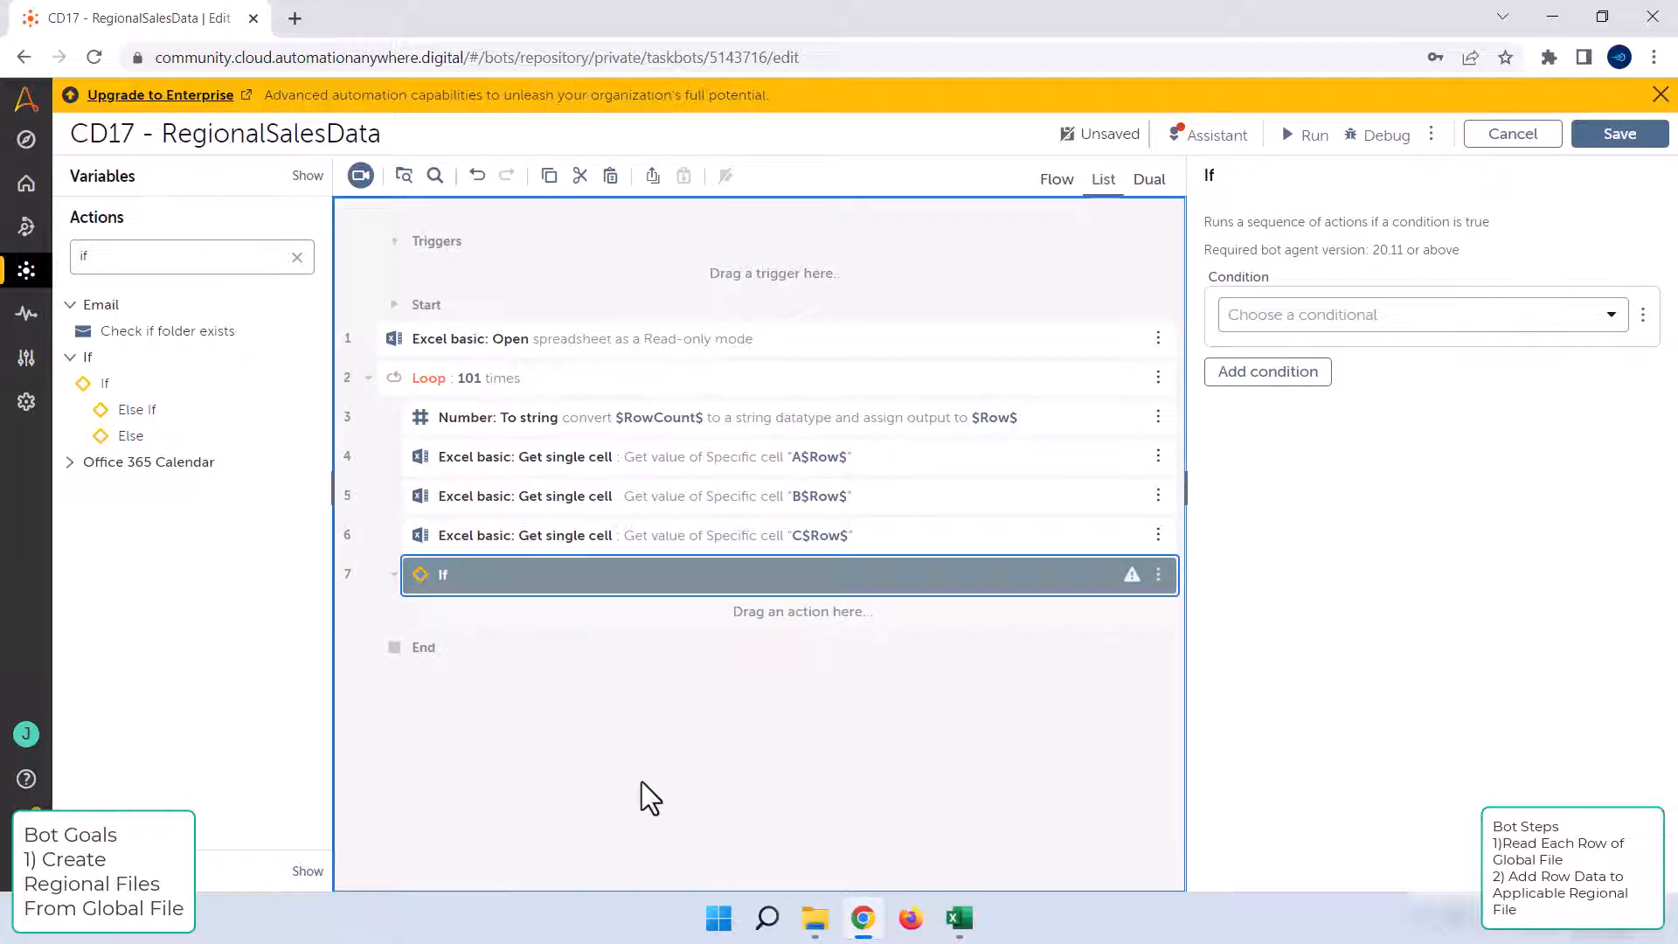
# Step: Set the If action's condition to File does not exist
pyautogui.click(1443, 330)
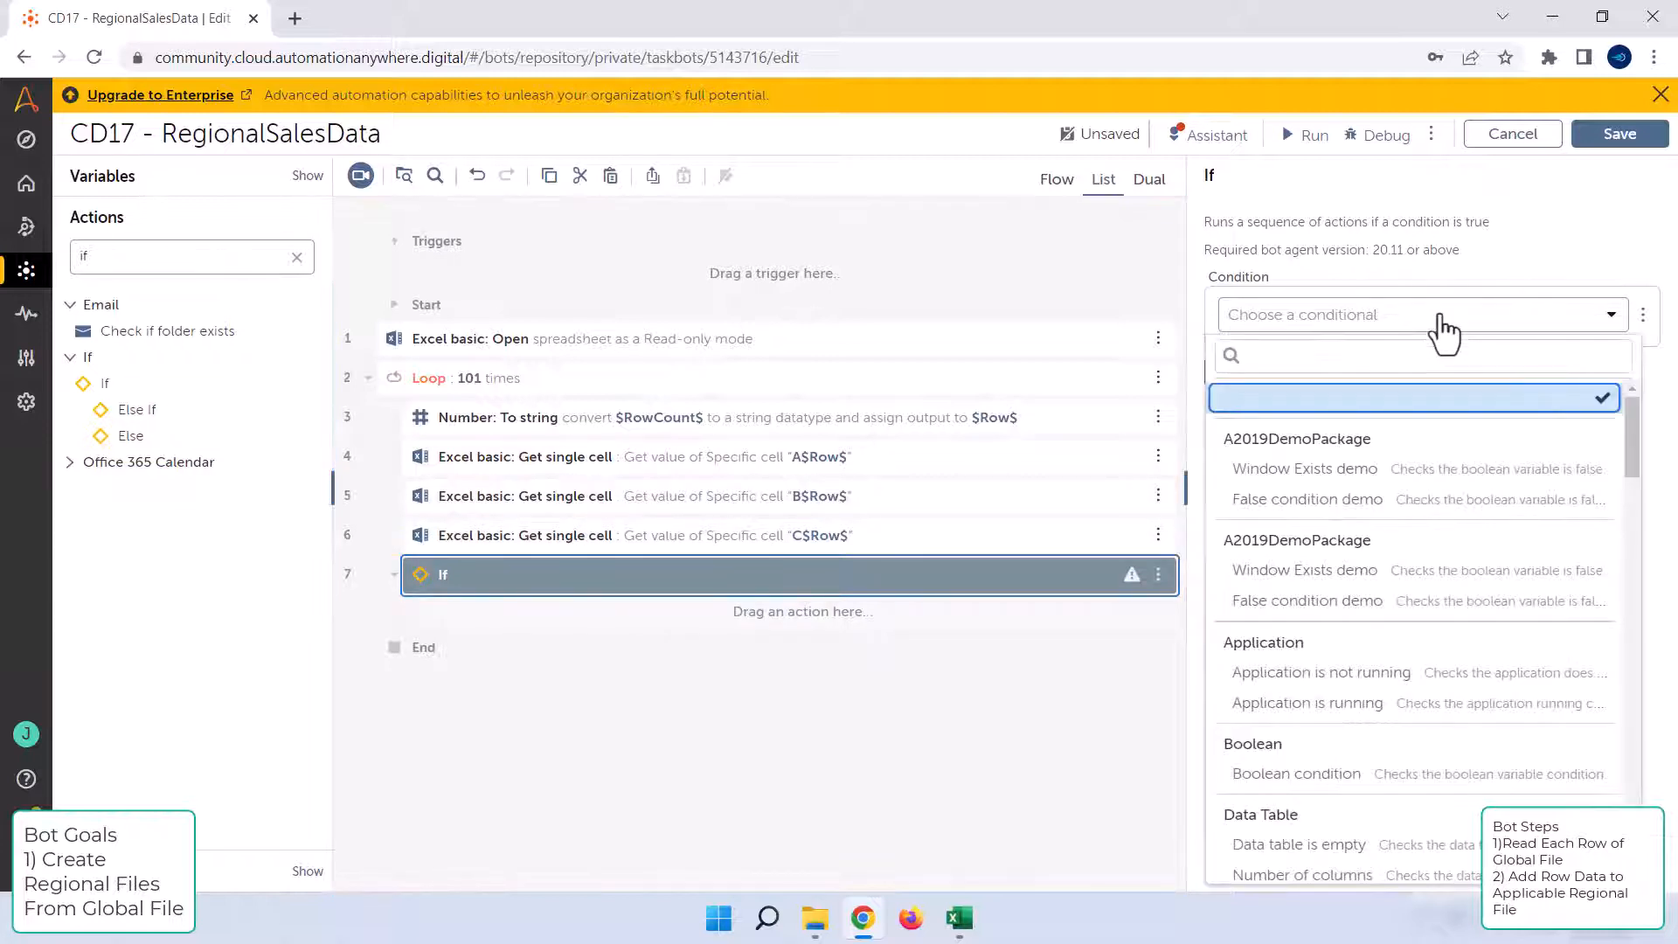
pyautogui.click(1410, 358)
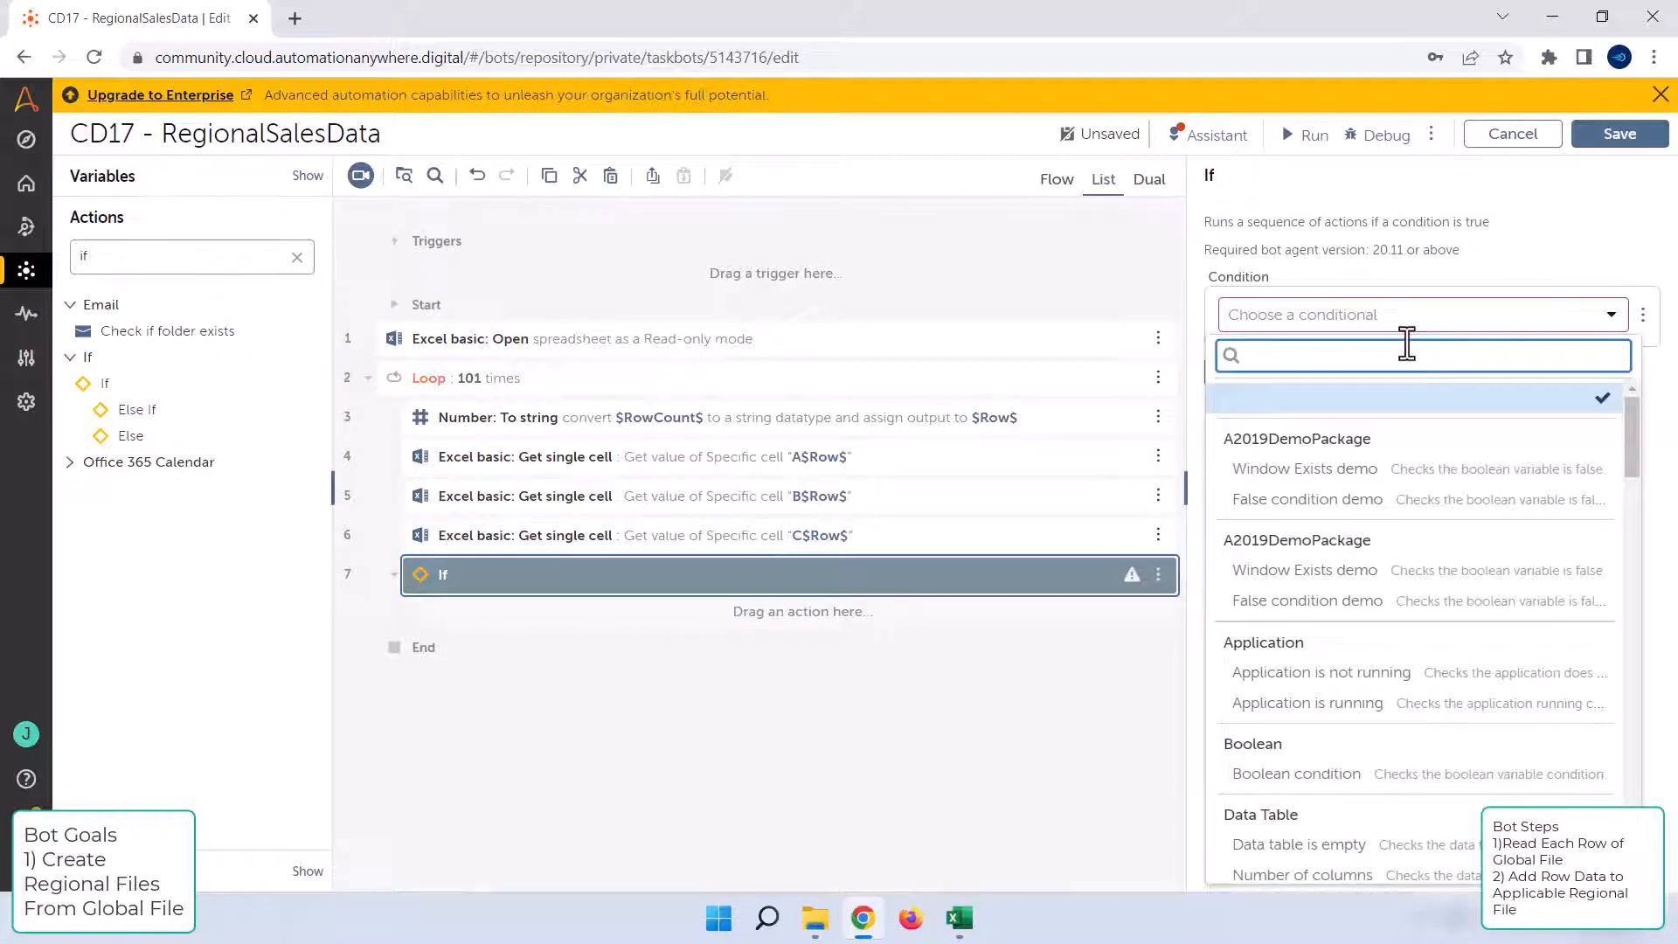
pyautogui.write('file')
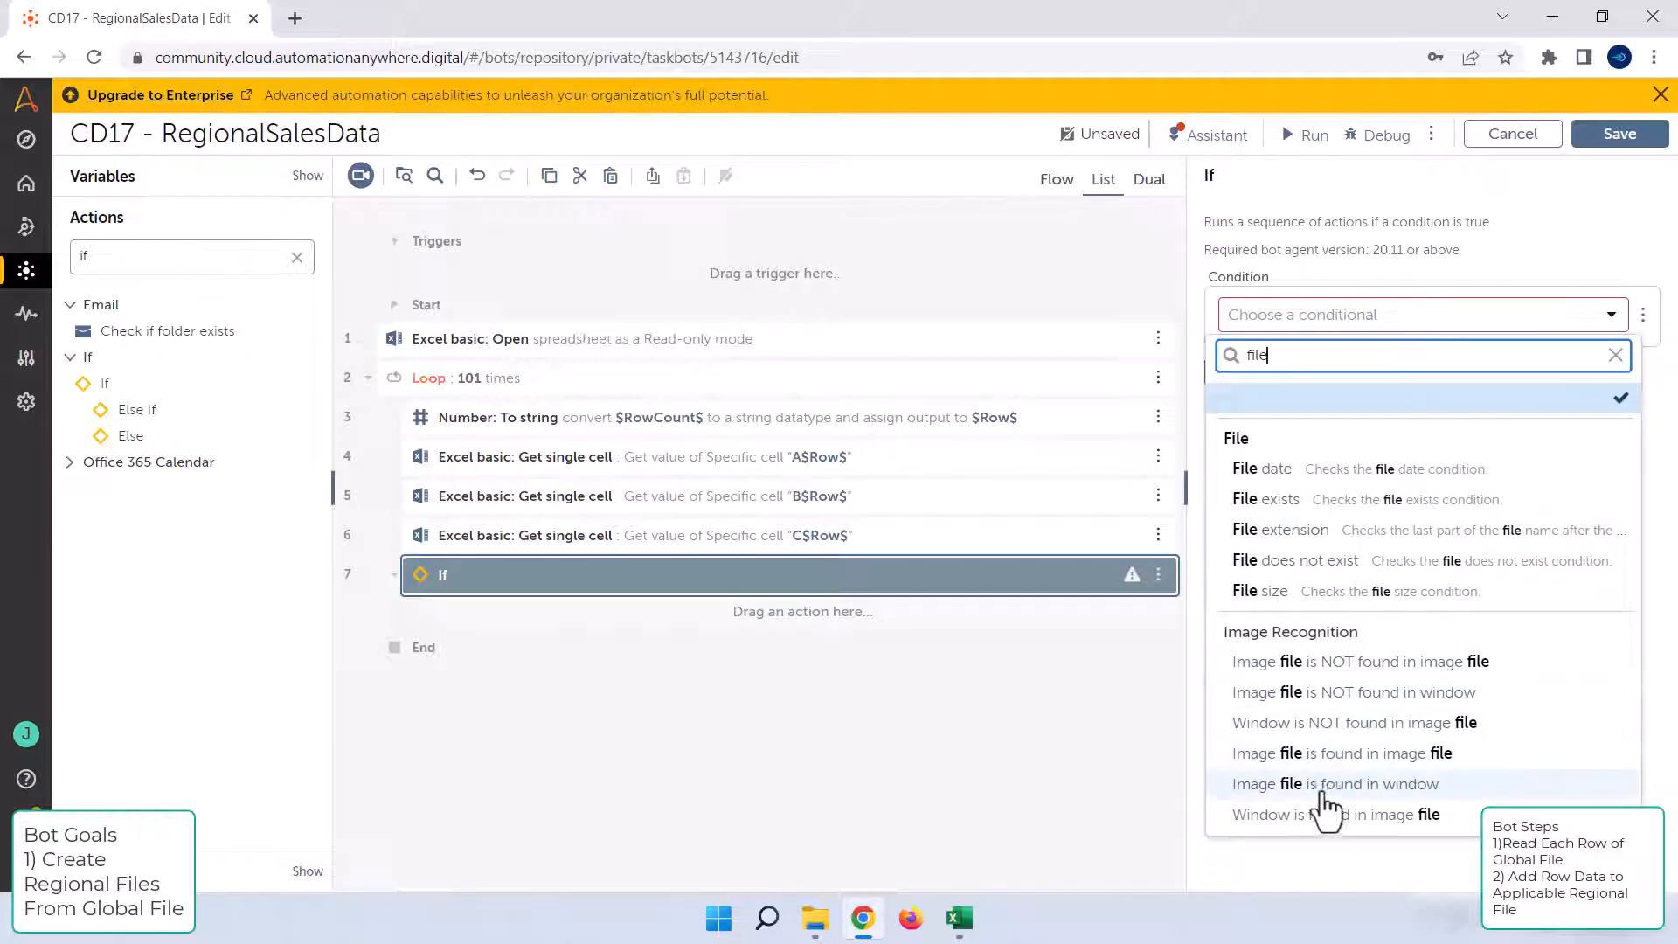
pyautogui.click(1343, 563)
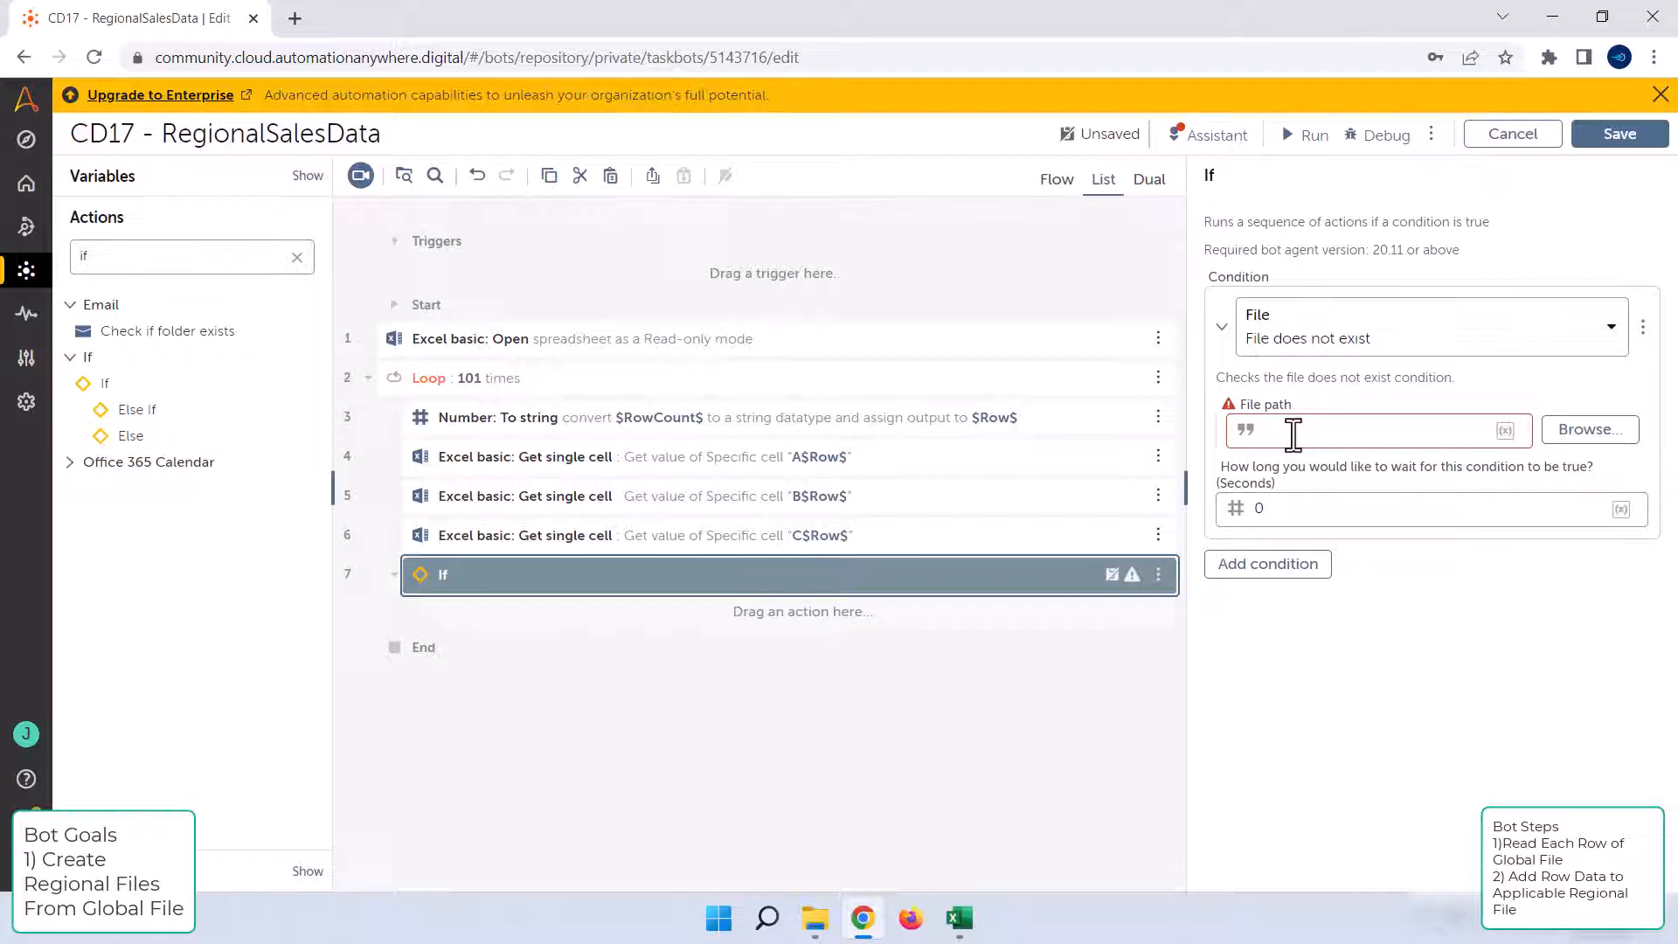
# Step: Copy the file path of the first Excel basic Open action into the If condition's file path
pyautogui.click(671, 354)
pyautogui.tripleClick(1304, 342)
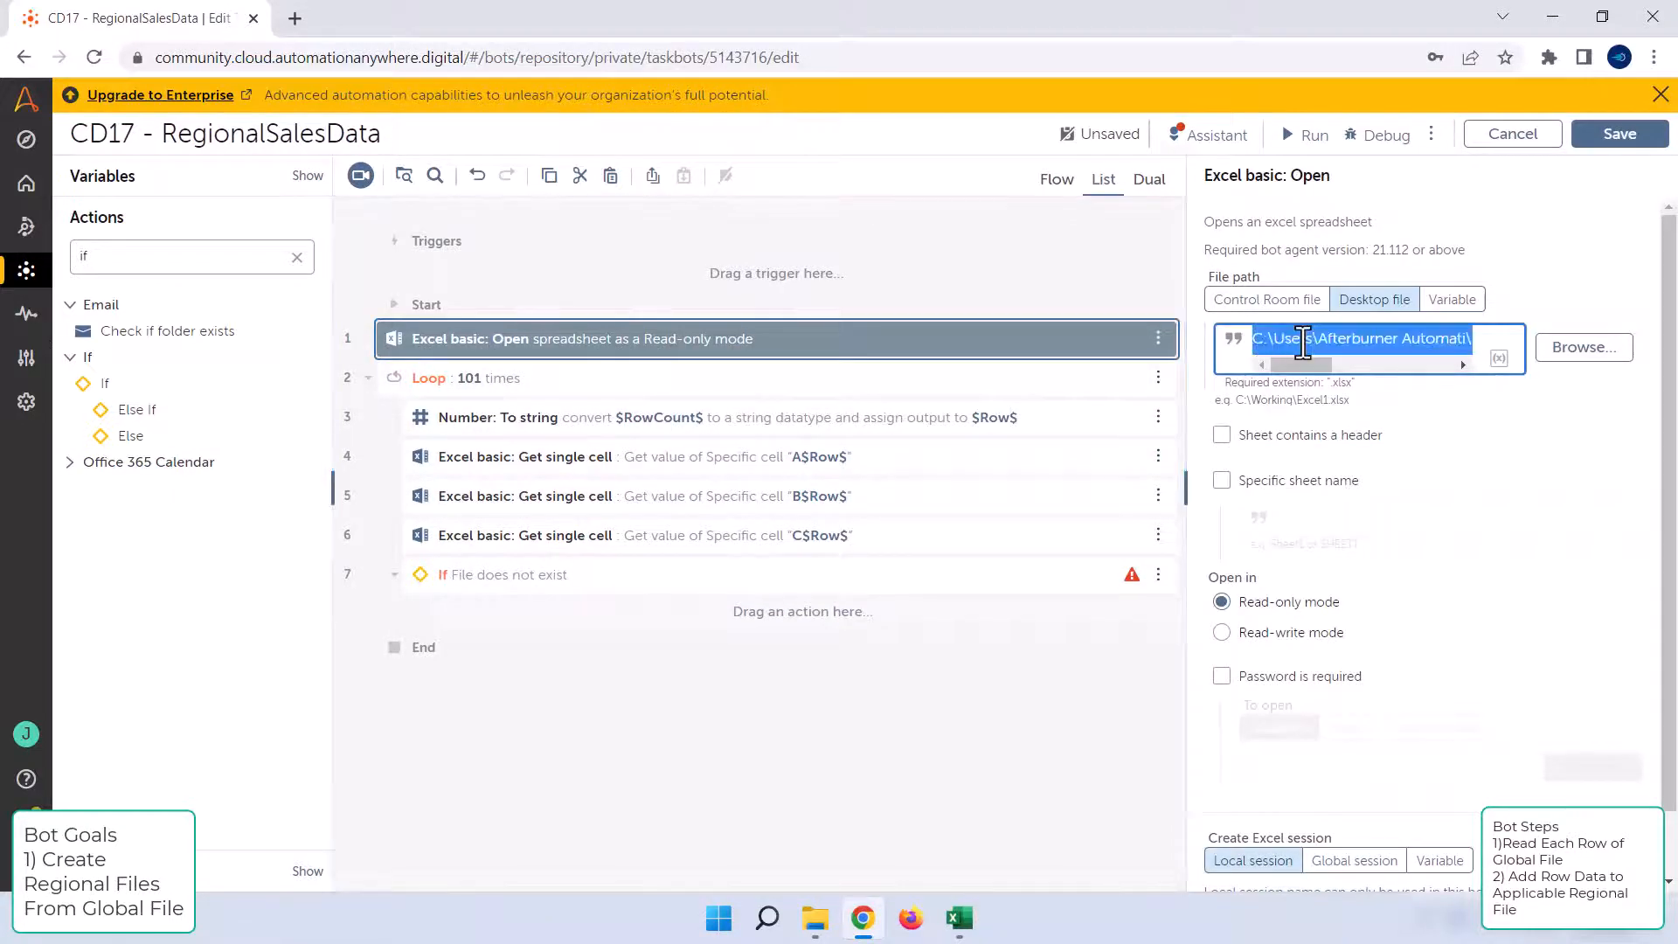
pyautogui.click(710, 579)
pyautogui.click(1225, 305)
pyautogui.click(1332, 432)
pyautogui.hotkey('ctrl', 'v')
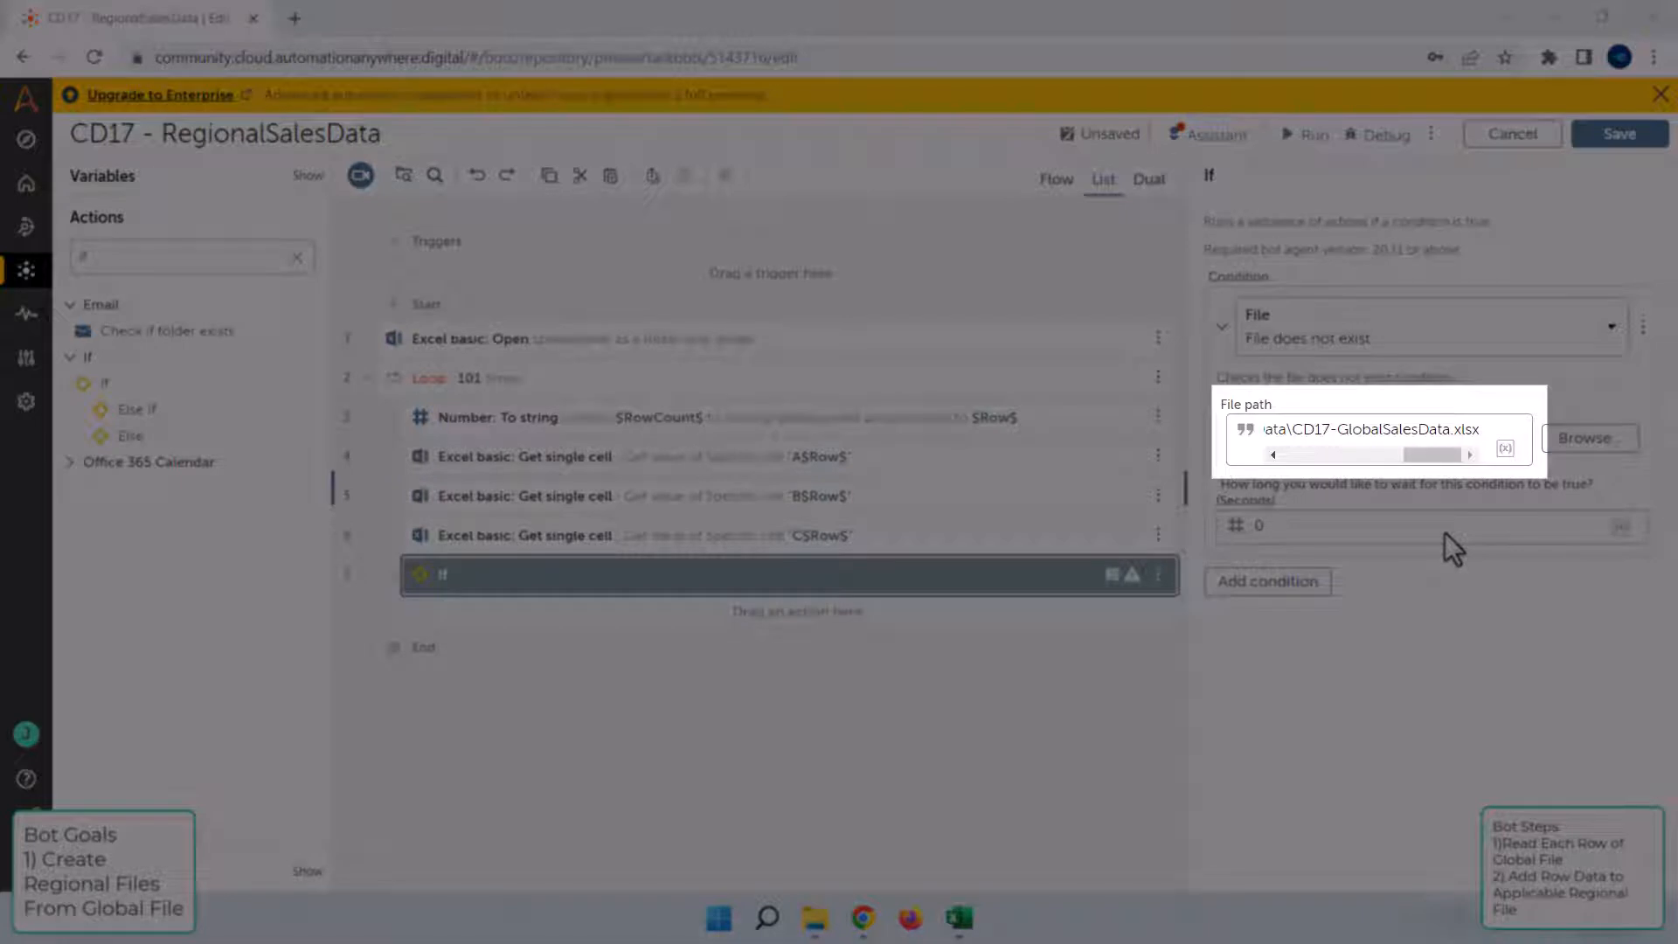
# Step: Replace the file name CD17-GlobalSalesData in the If condition's path with the Region variable, keeping the .xlsx extension
pyautogui.moveTo(1294, 432); pyautogui.dragTo(1449, 433)
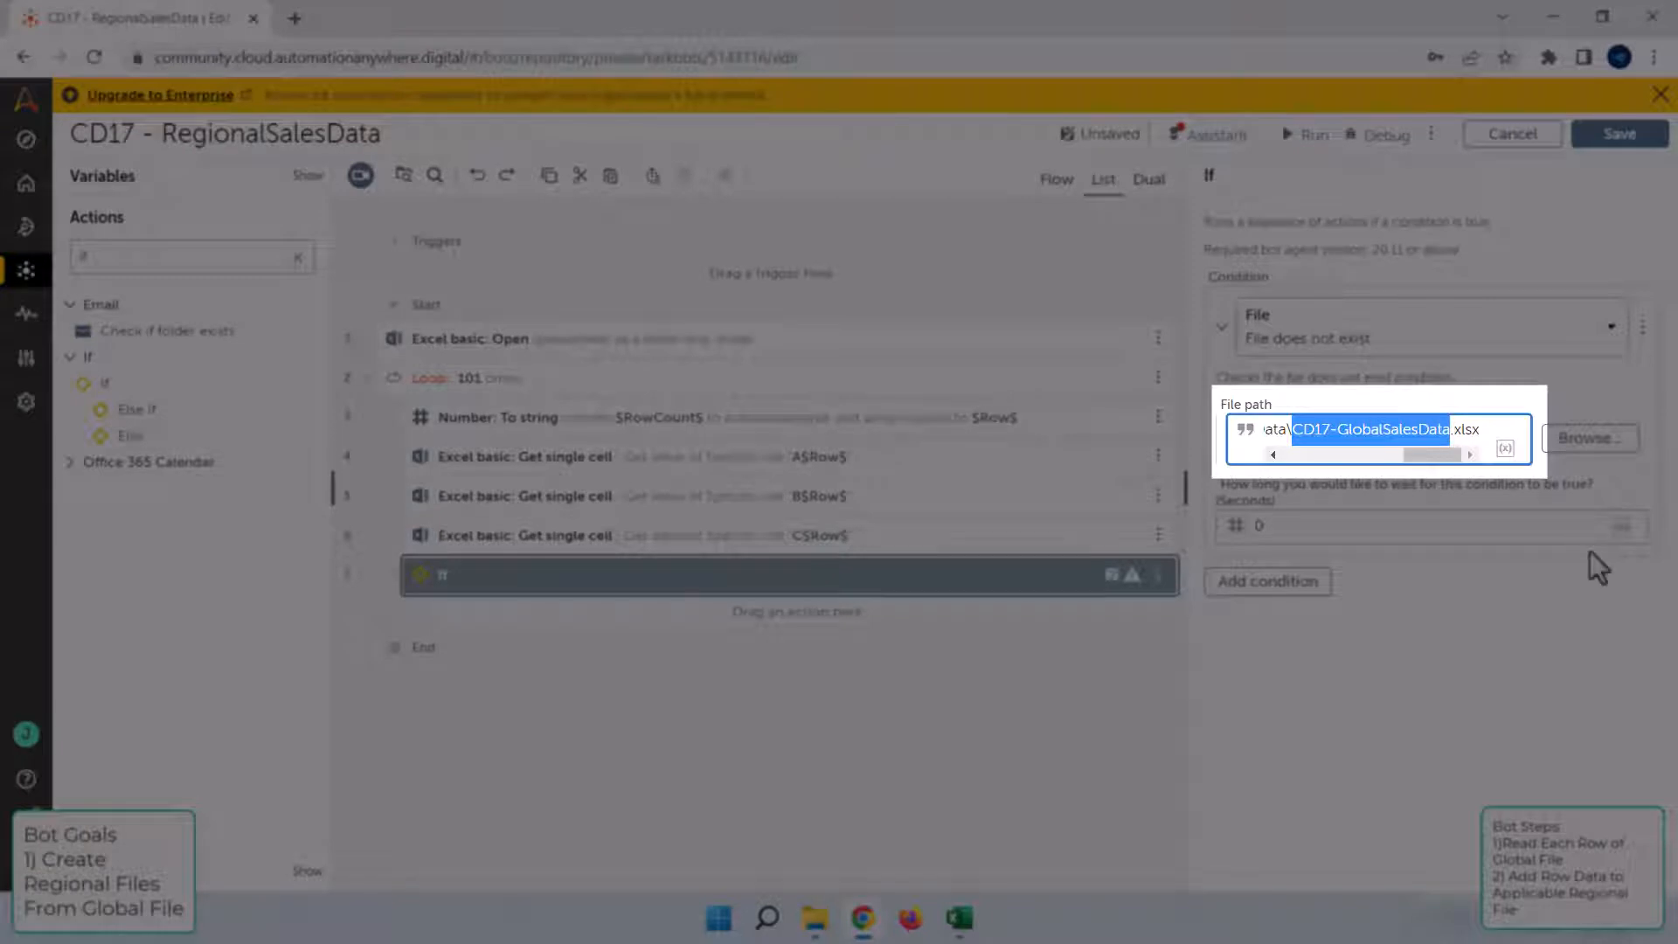
pyautogui.write('CD17 - Regional Sales Data')
pyautogui.press('F2')
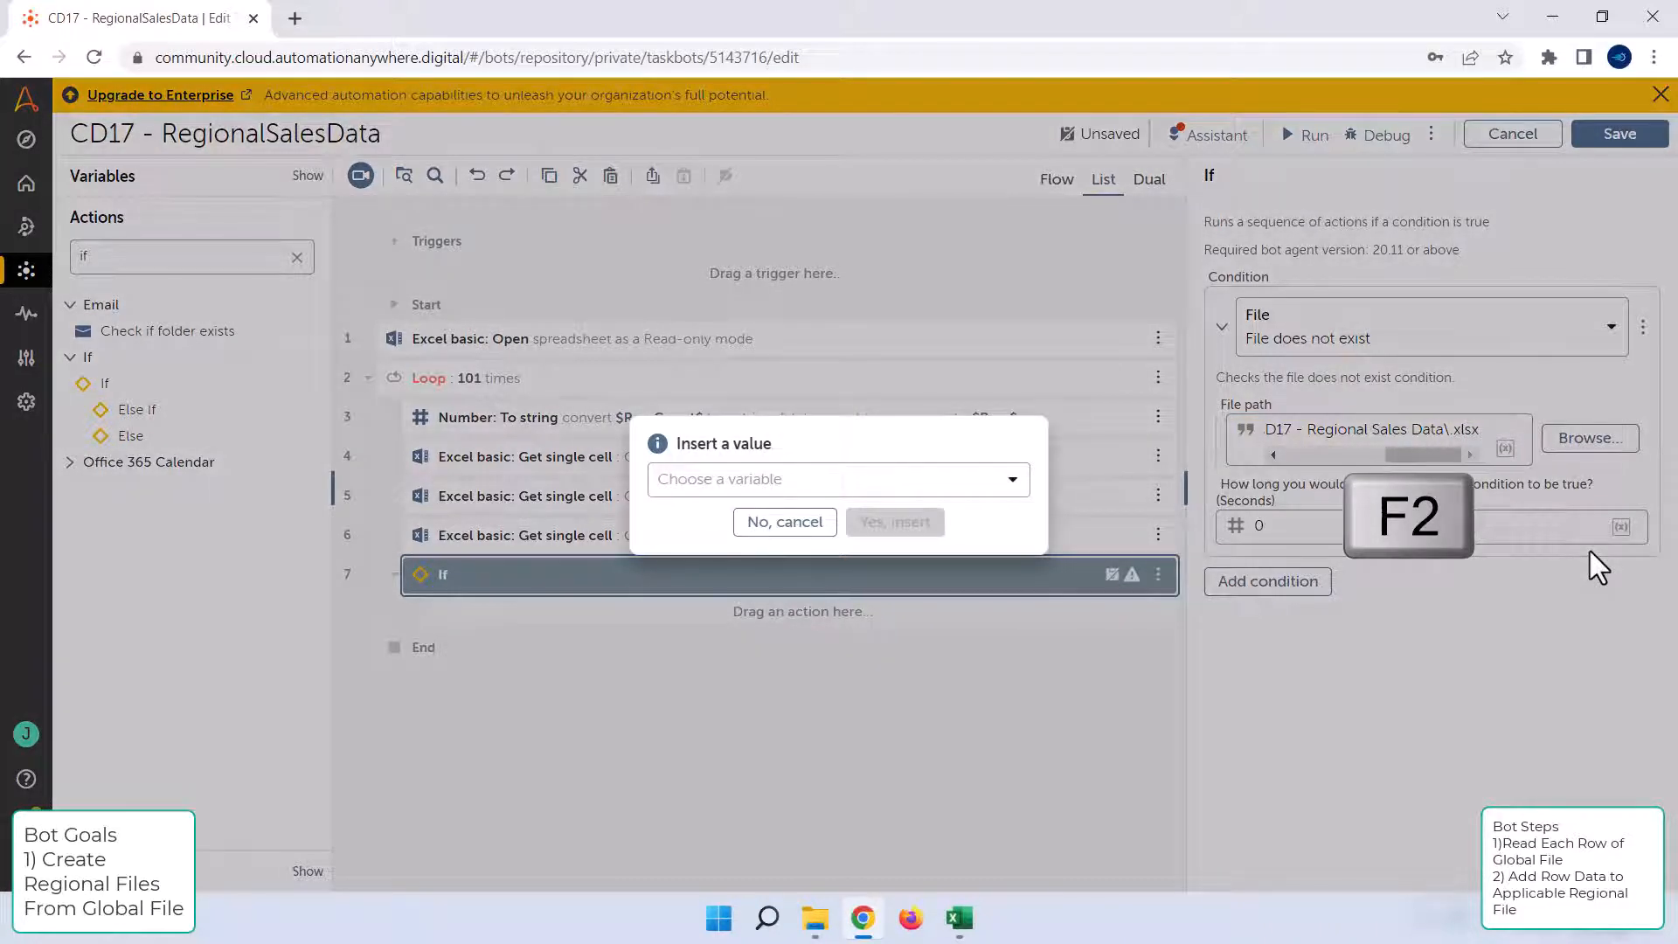
pyautogui.click(1014, 481)
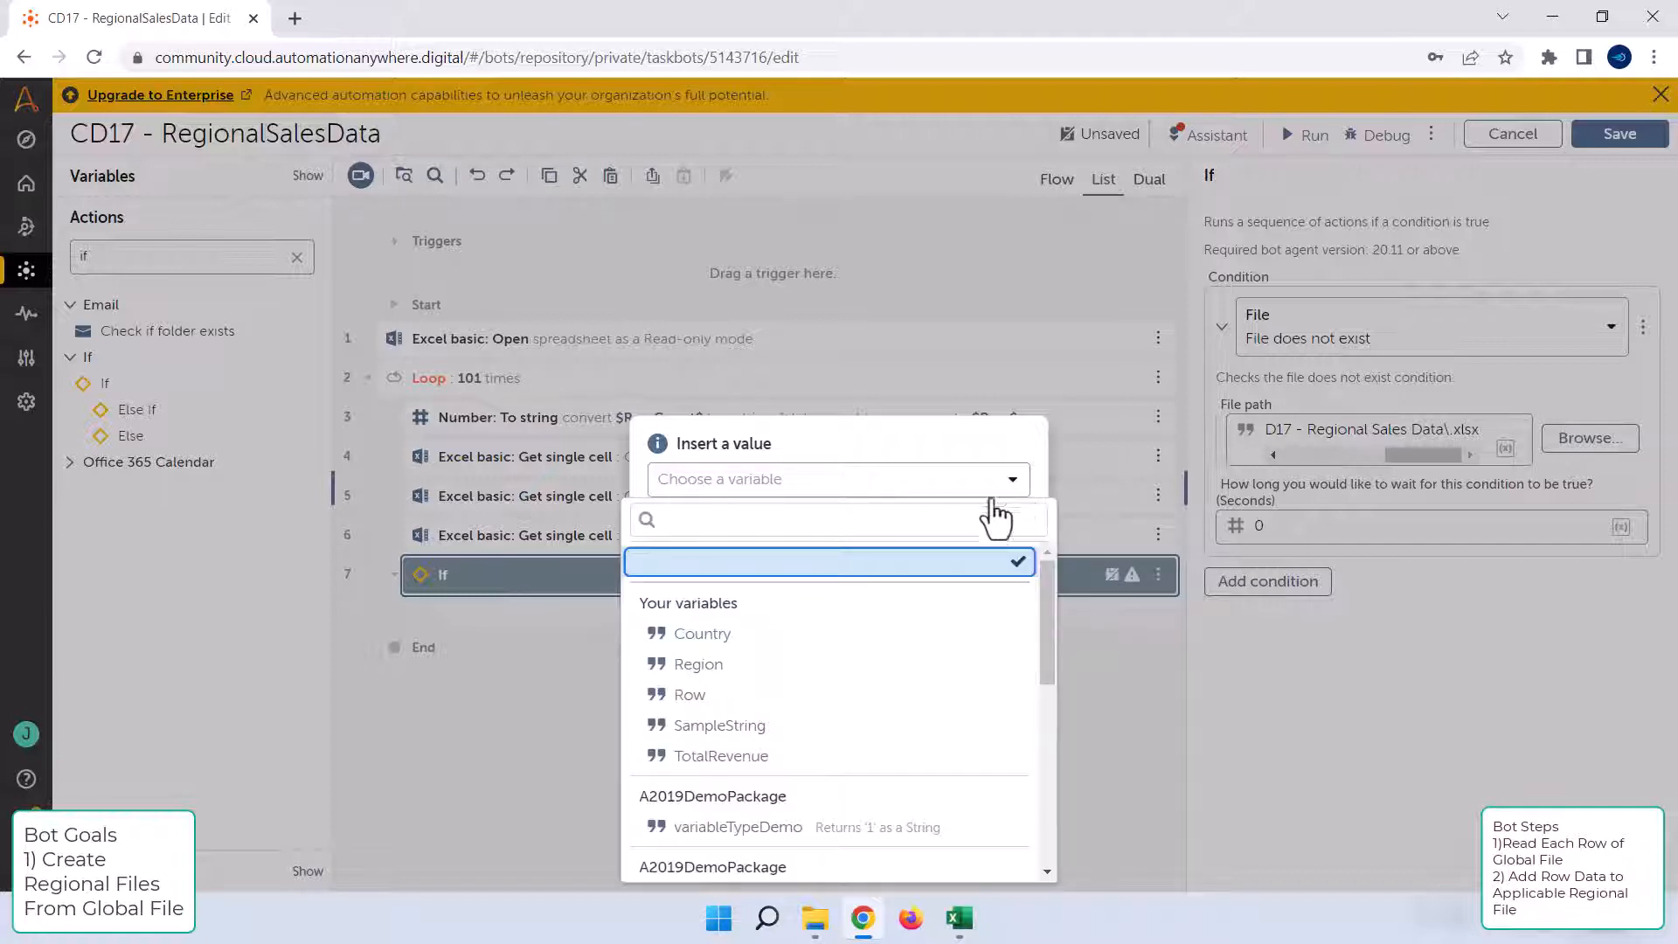
pyautogui.click(869, 666)
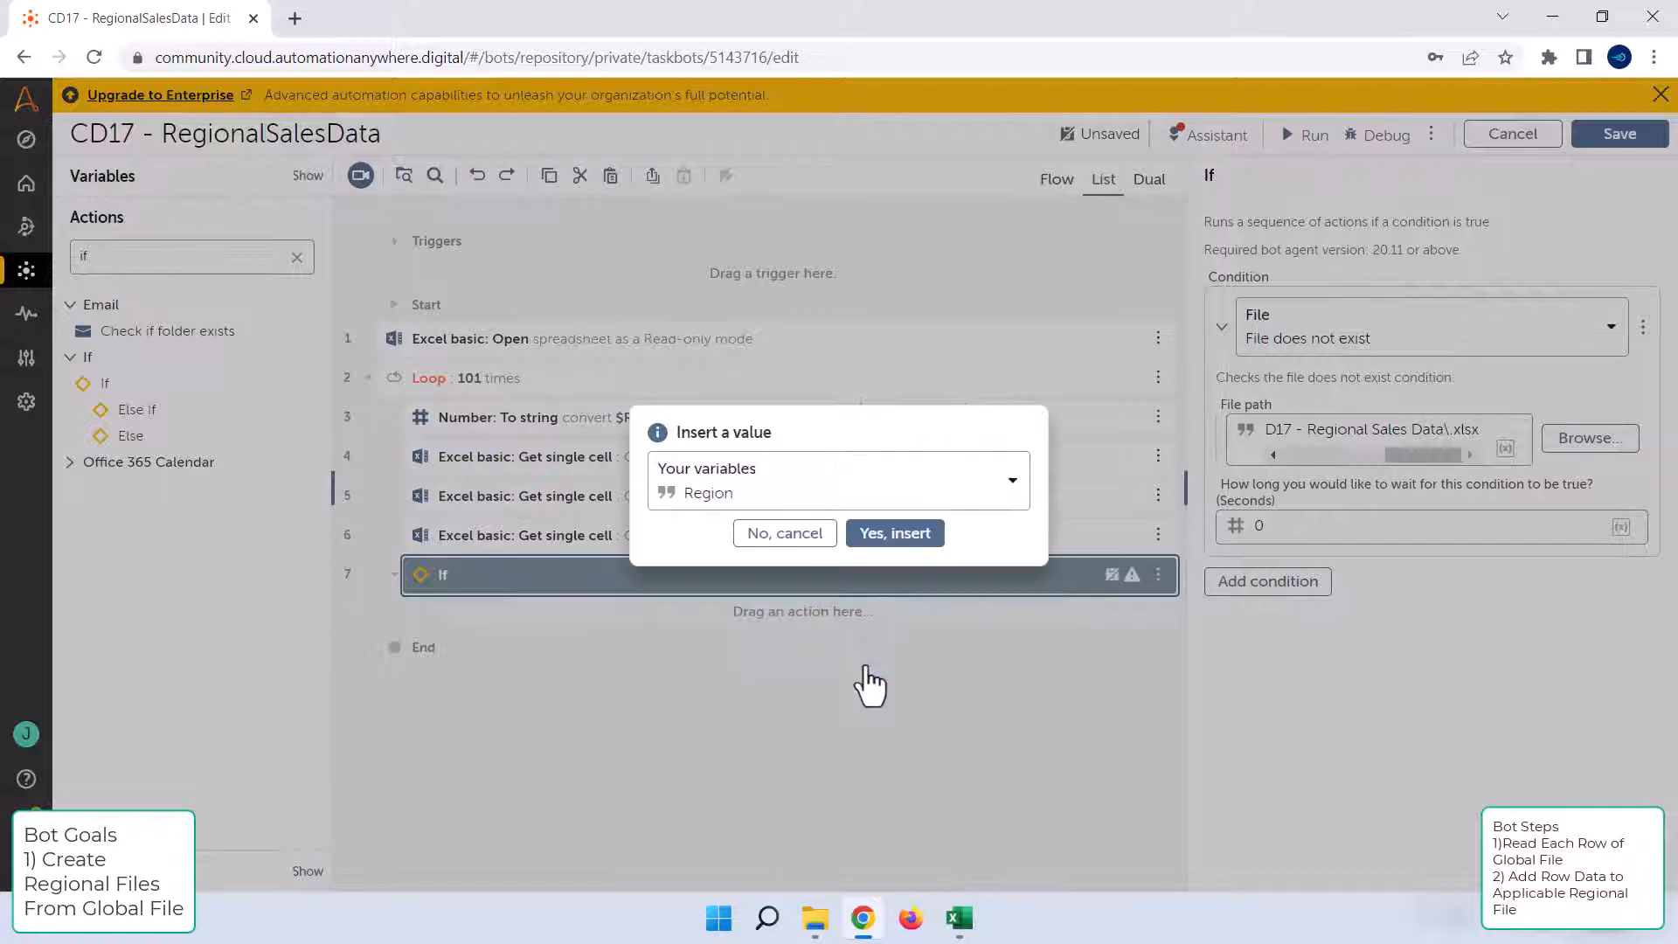
pyautogui.click(895, 533)
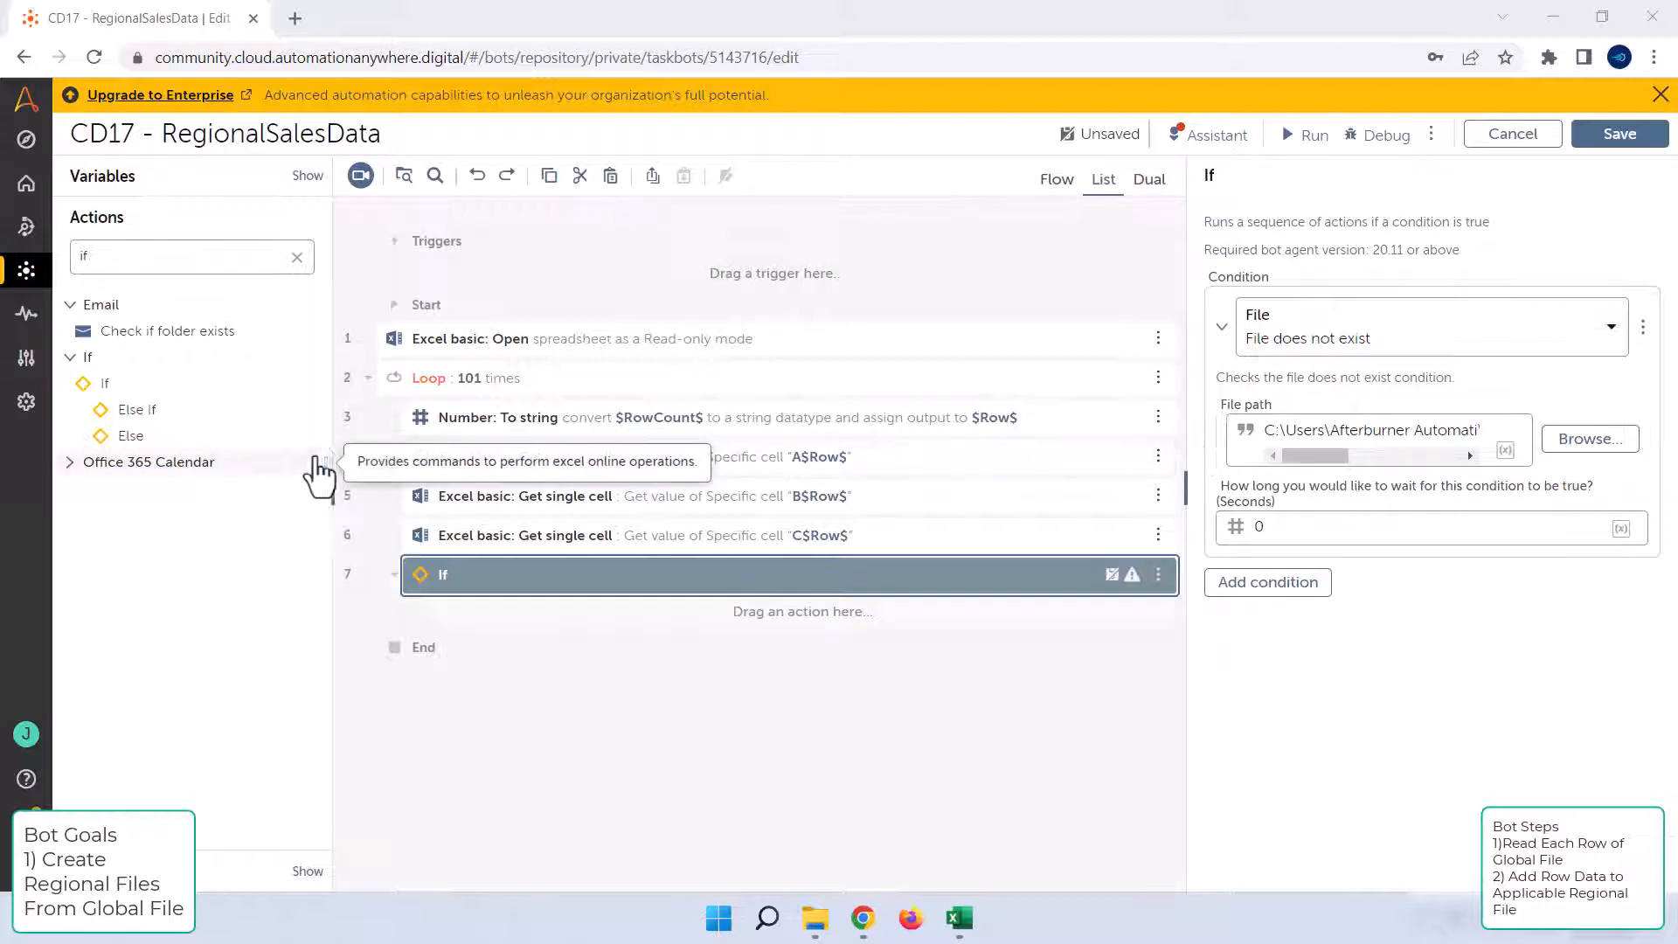
# Step: Find the File package's Copy Desktop file action and add it inside the If block
pyautogui.doubleClick(165, 256)
pyautogui.write('file')
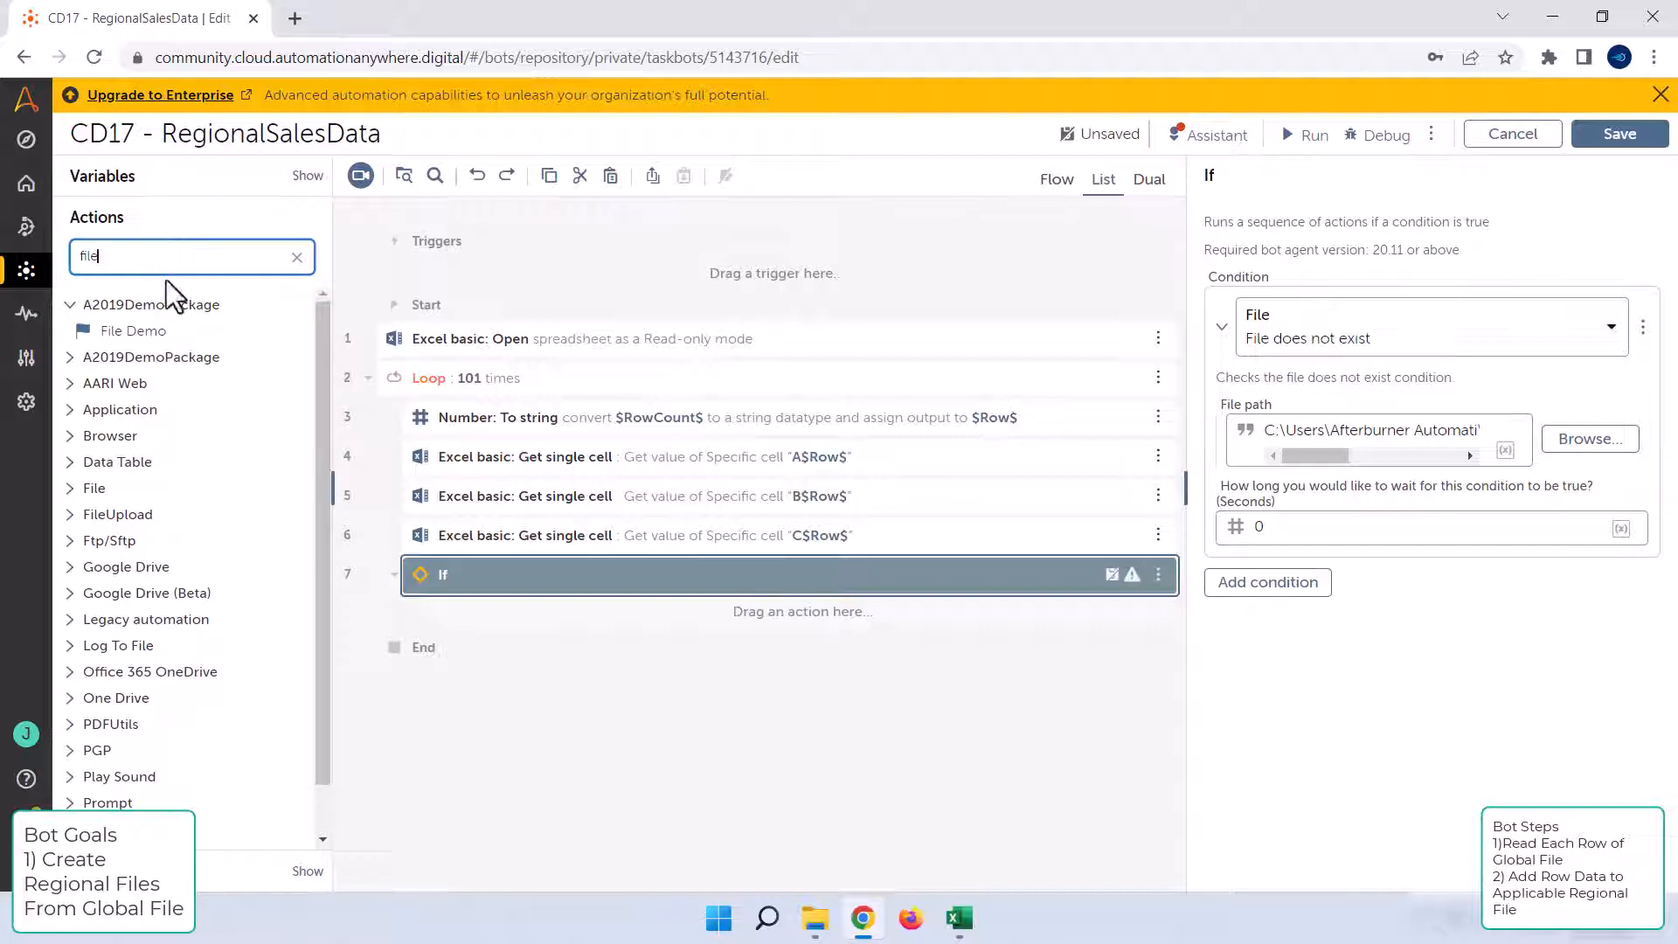
pyautogui.click(71, 492)
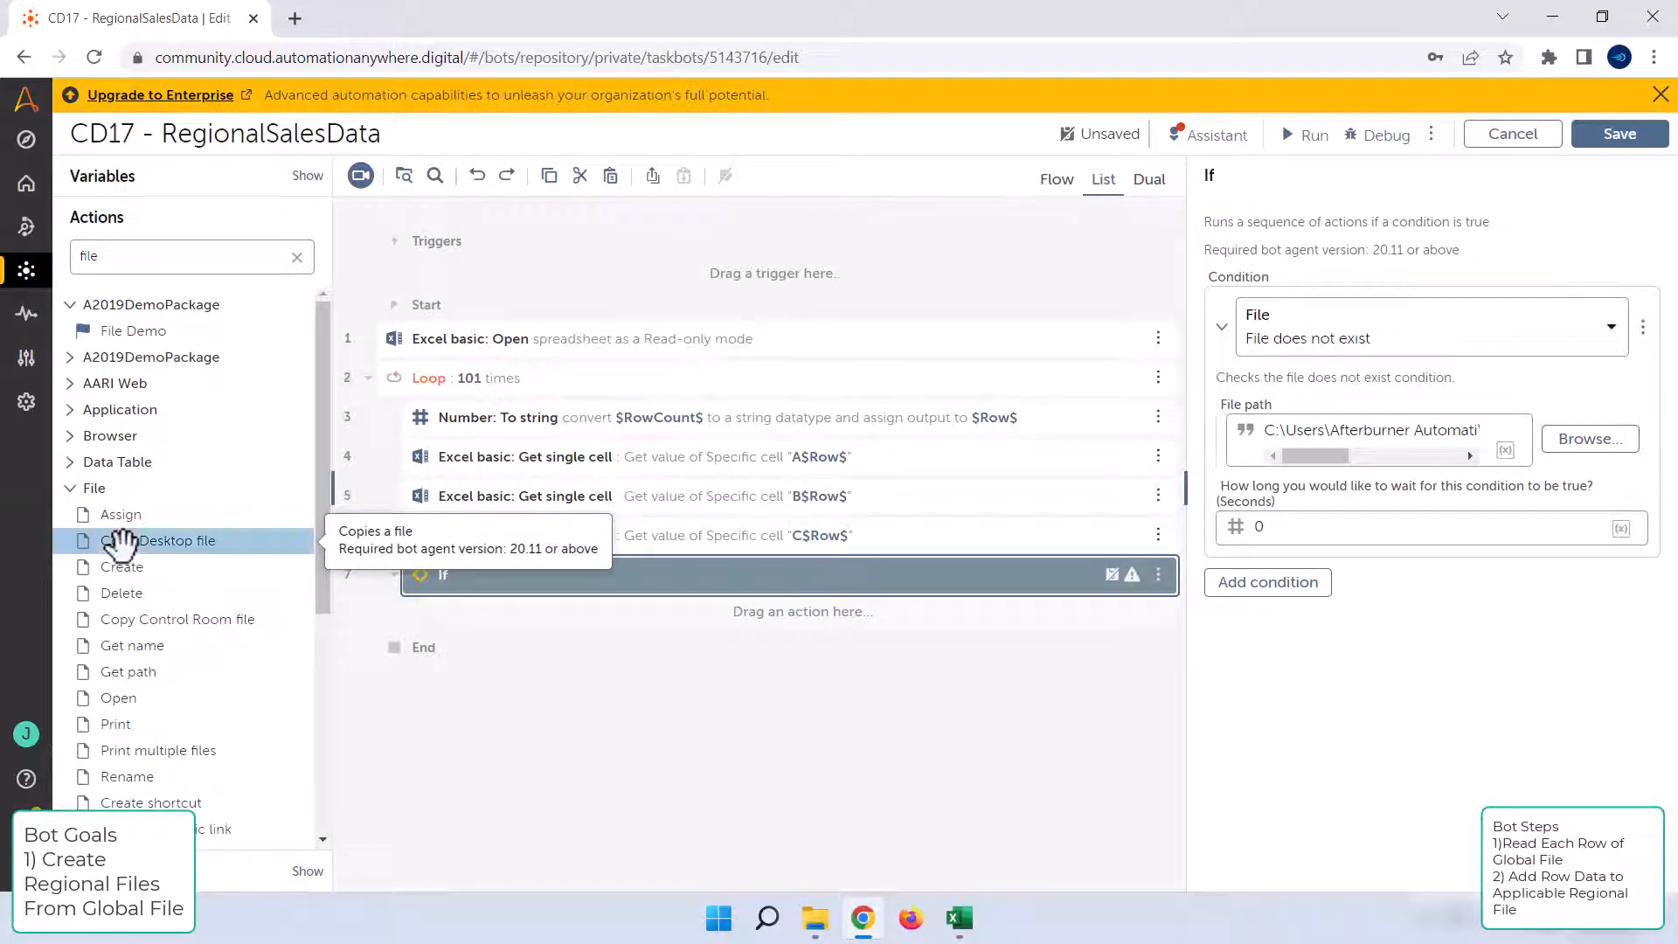
pyautogui.moveTo(123, 542); pyautogui.dragTo(584, 615)
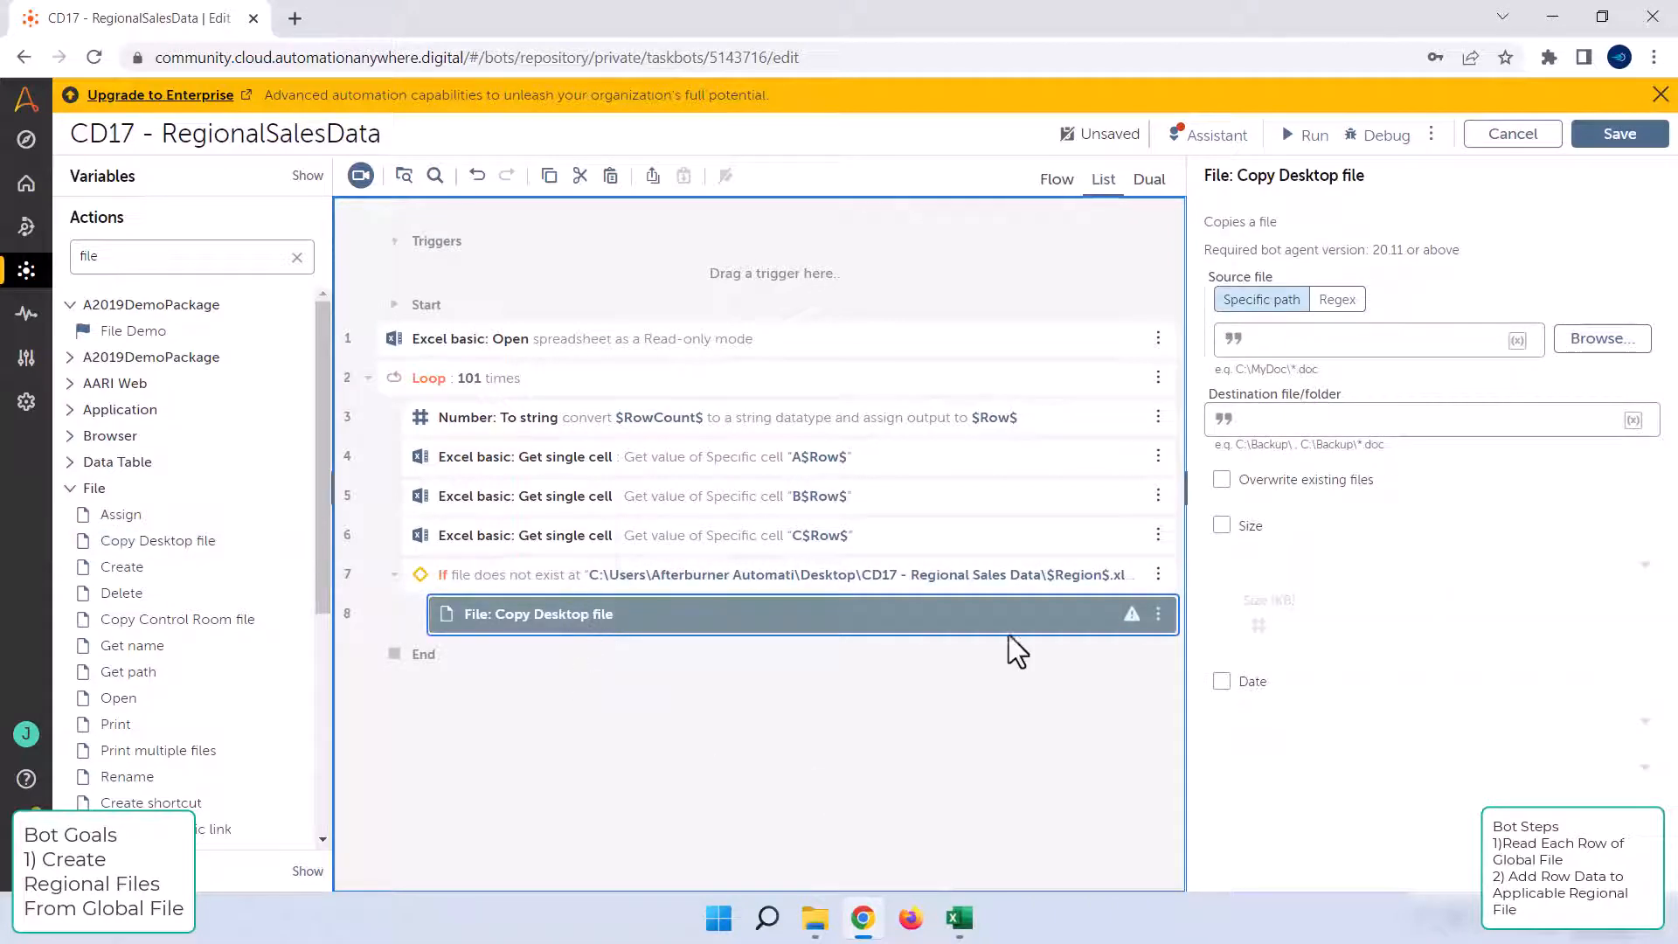
# Step: Copy the global workbook's path from the first Excel basic Open action into the Copy Desktop file action's source file
pyautogui.click(612, 350)
pyautogui.tripleClick(1401, 346)
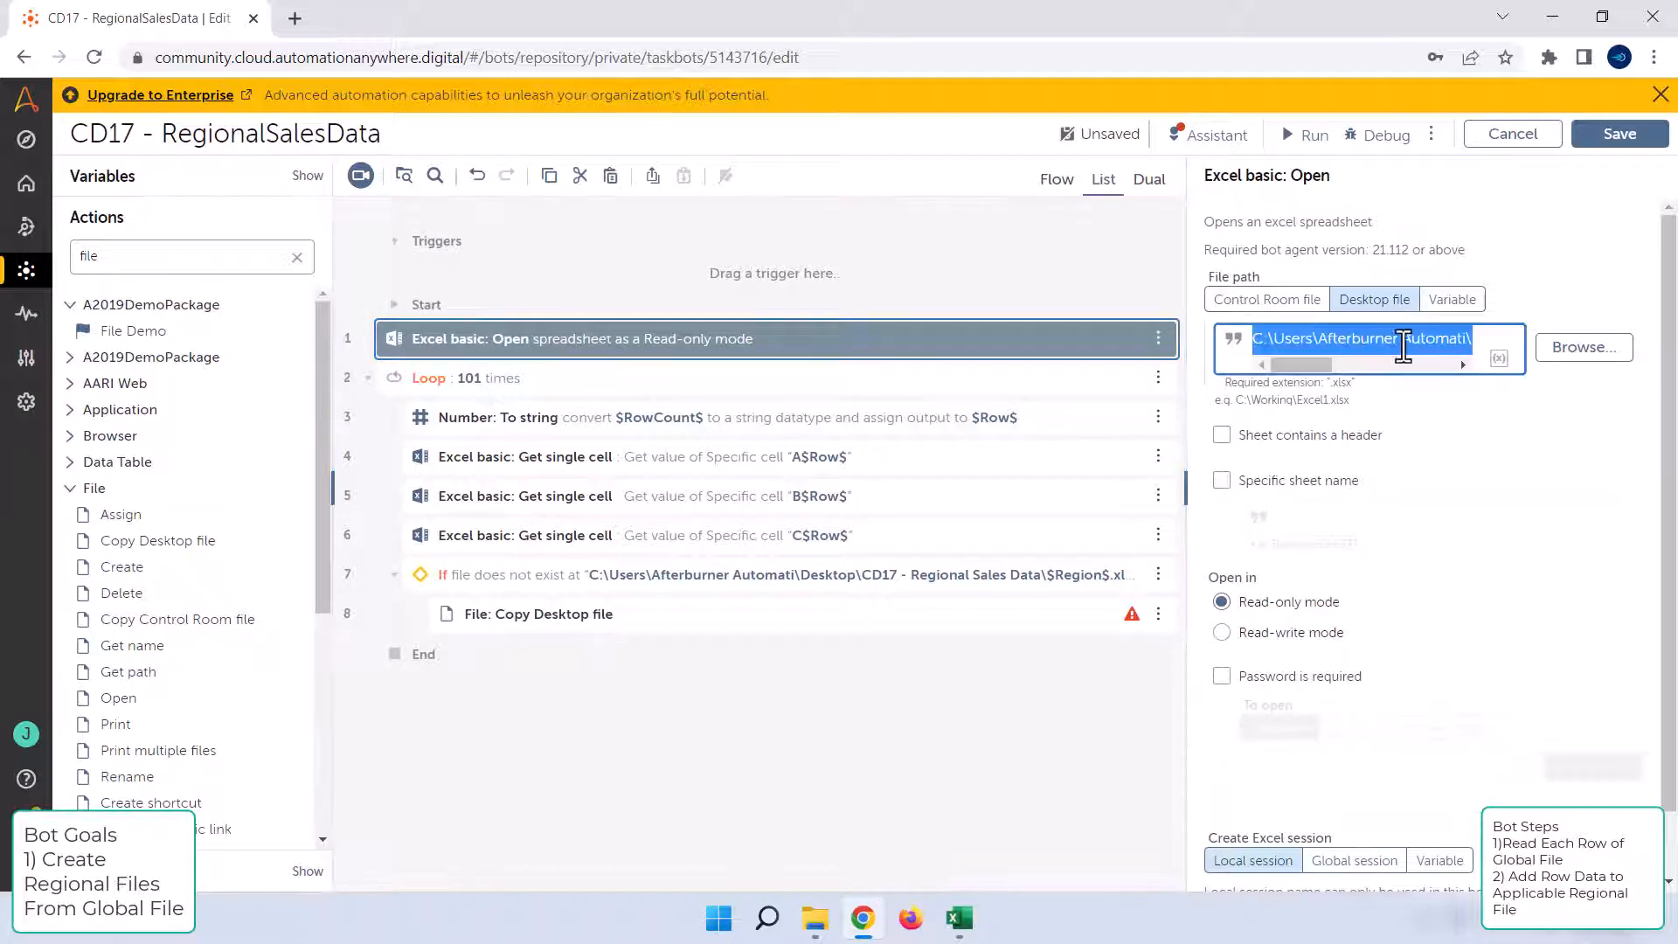
pyautogui.click(839, 616)
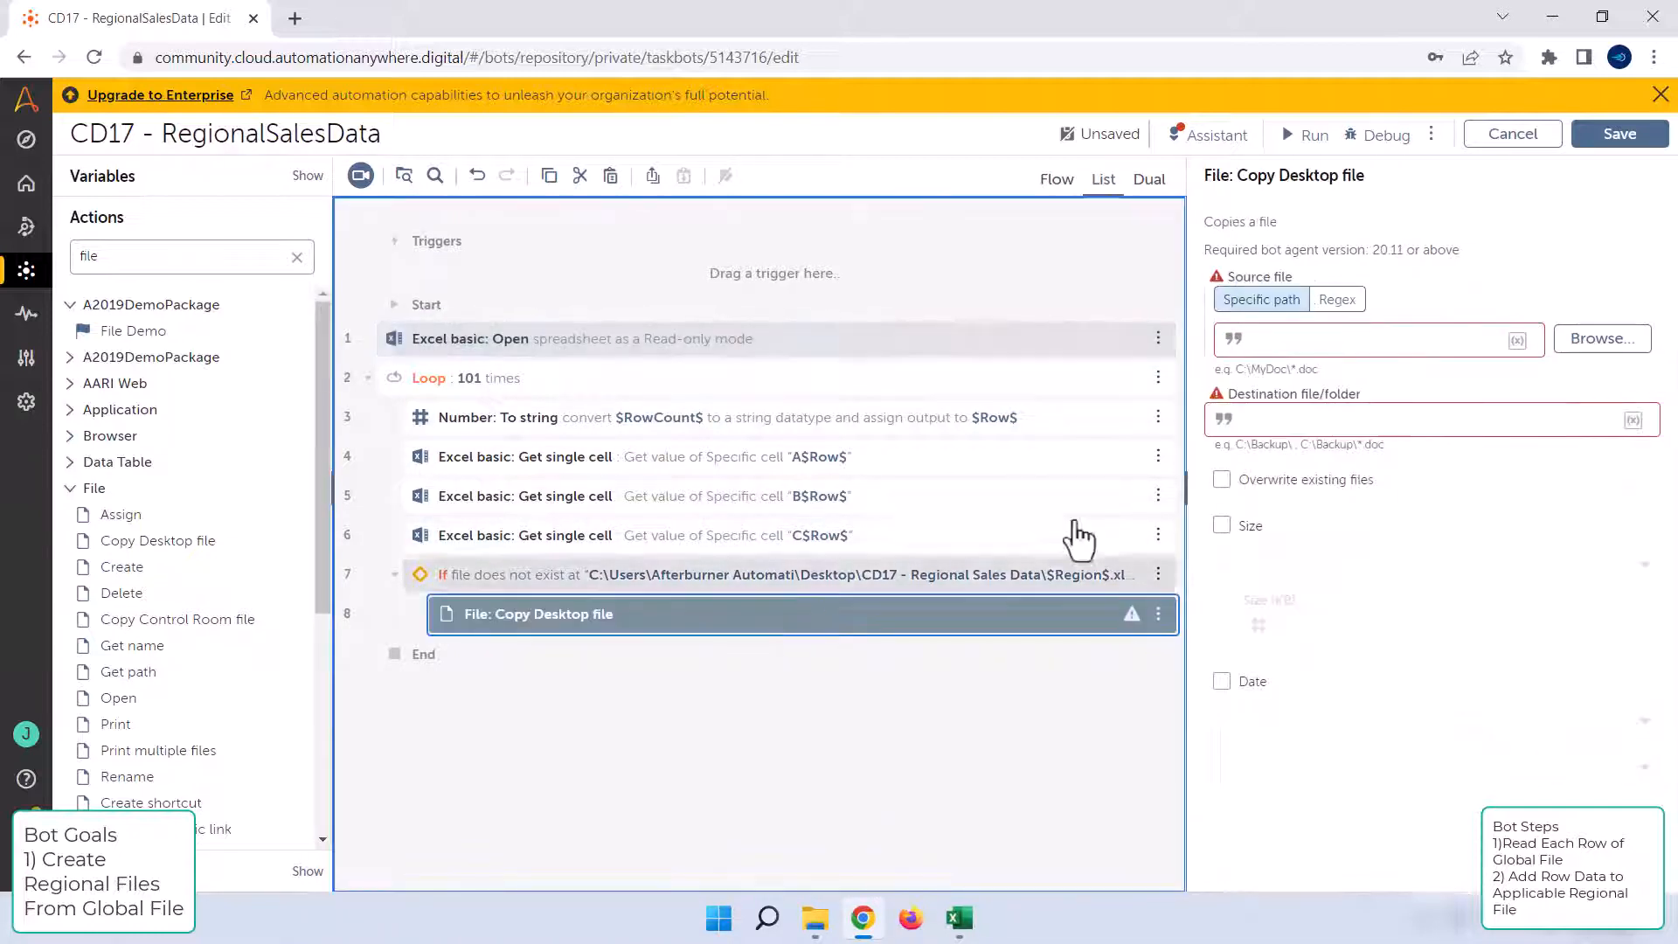
pyautogui.click(1349, 341)
pyautogui.hotkey('ctrl', 'v')
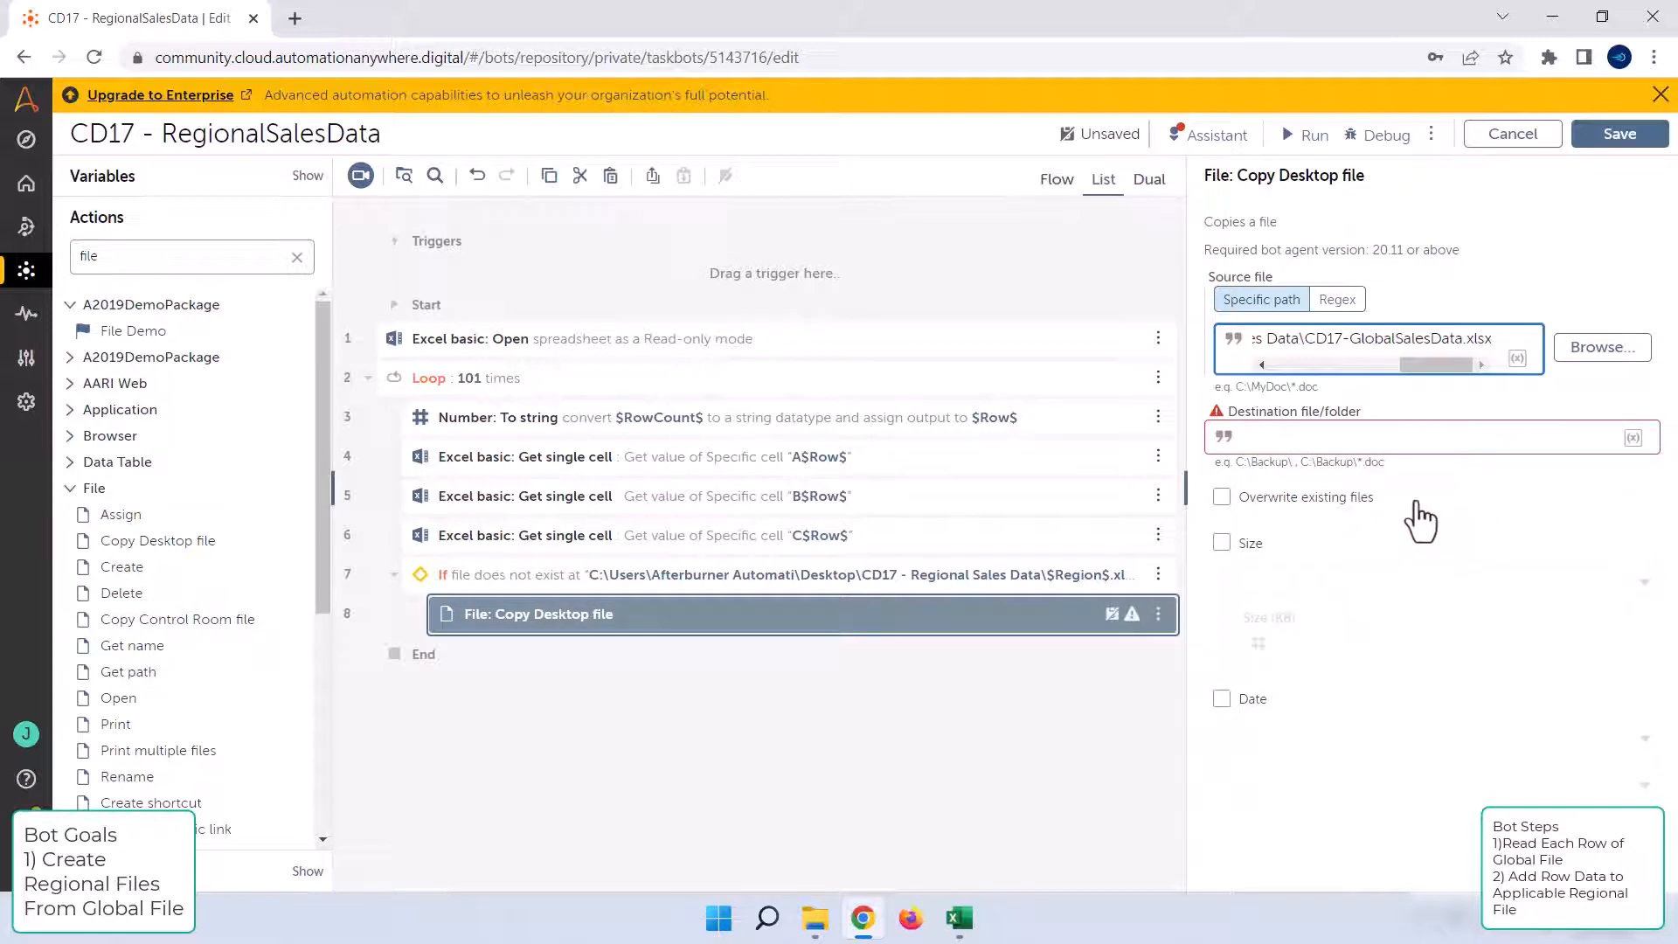
# Step: Copy the If condition's file path ending in $Region$.xlsx into the Copy Desktop file action's destination
pyautogui.click(552, 584)
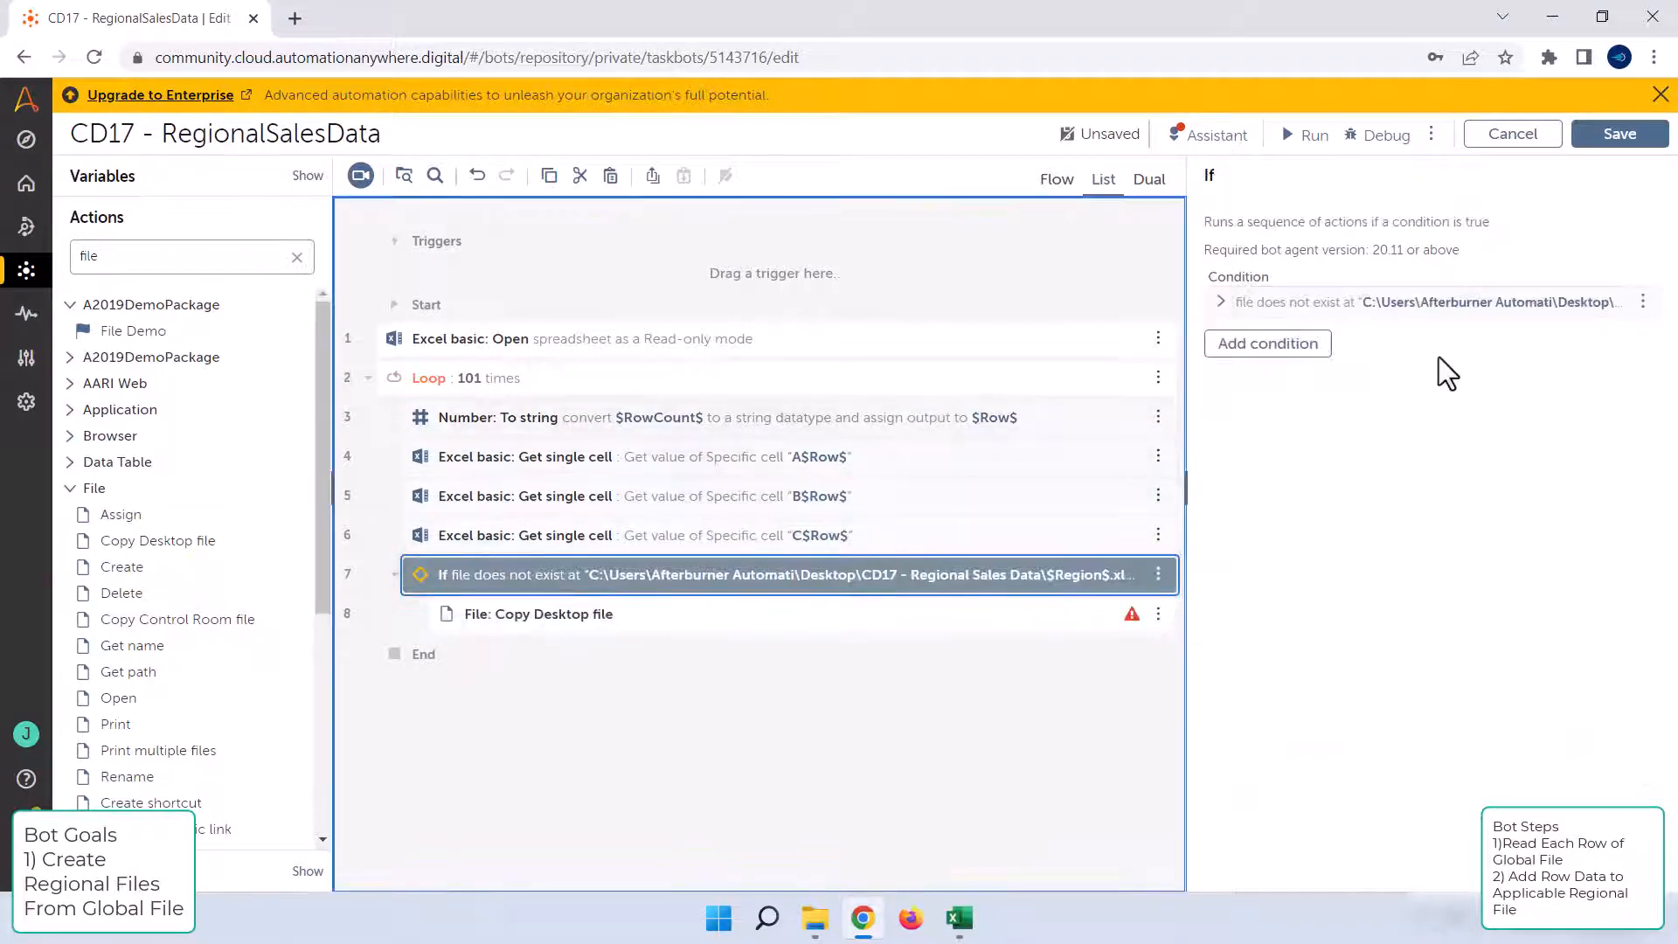
pyautogui.click(1222, 308)
pyautogui.tripleClick(1361, 429)
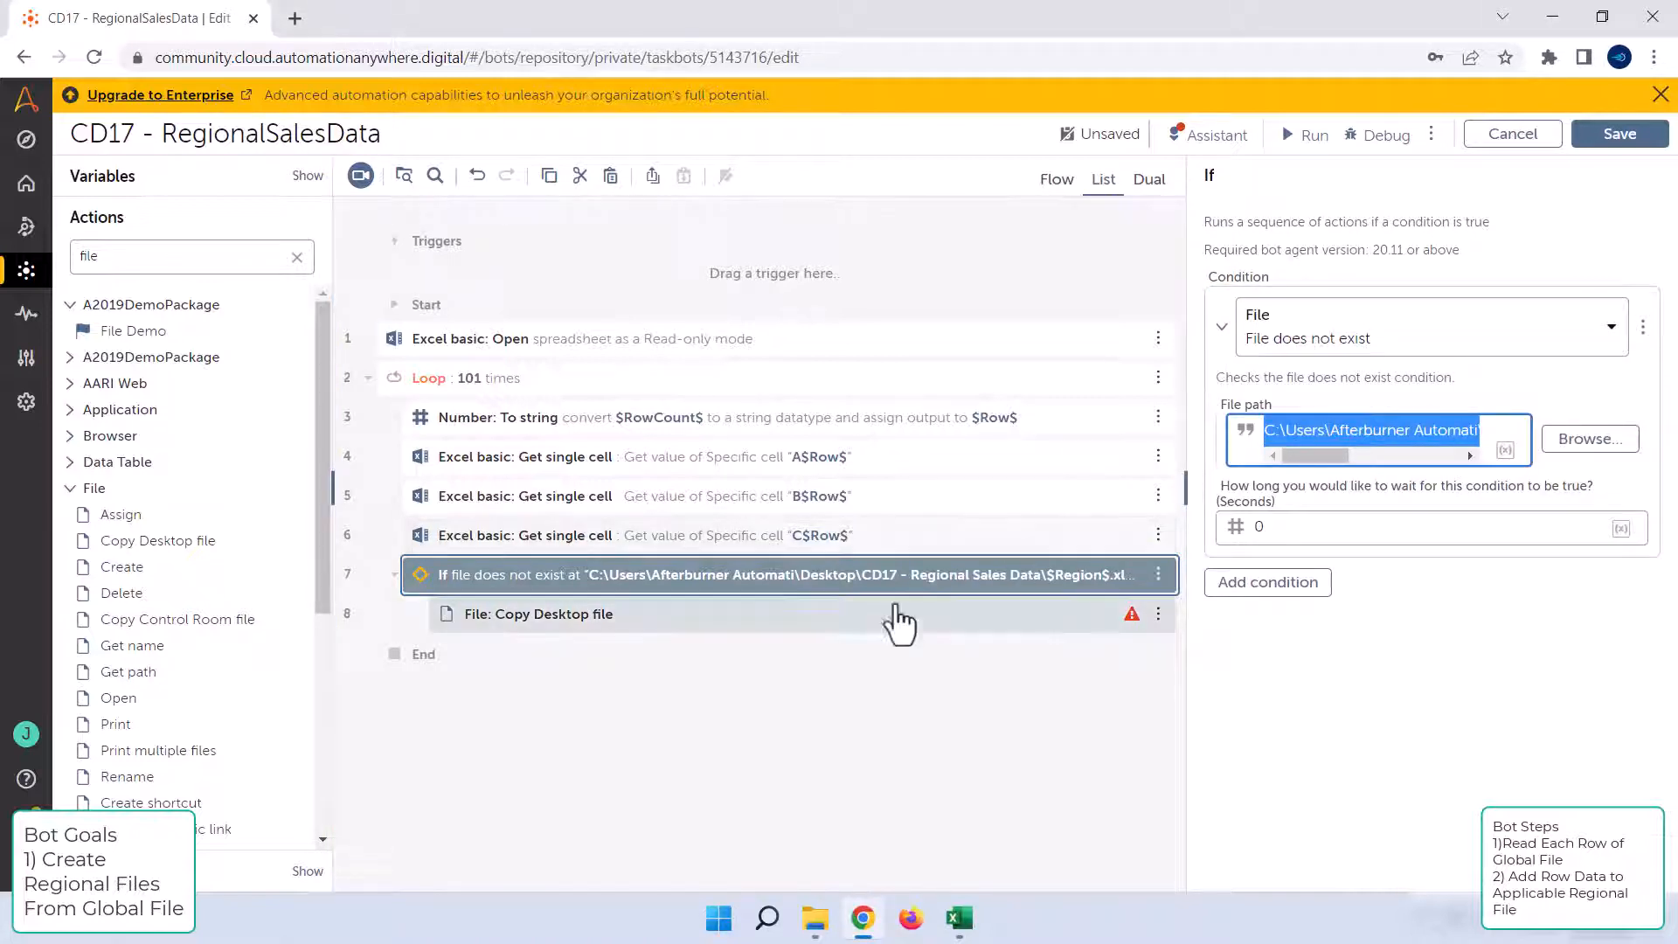
pyautogui.click(865, 616)
pyautogui.click(1282, 440)
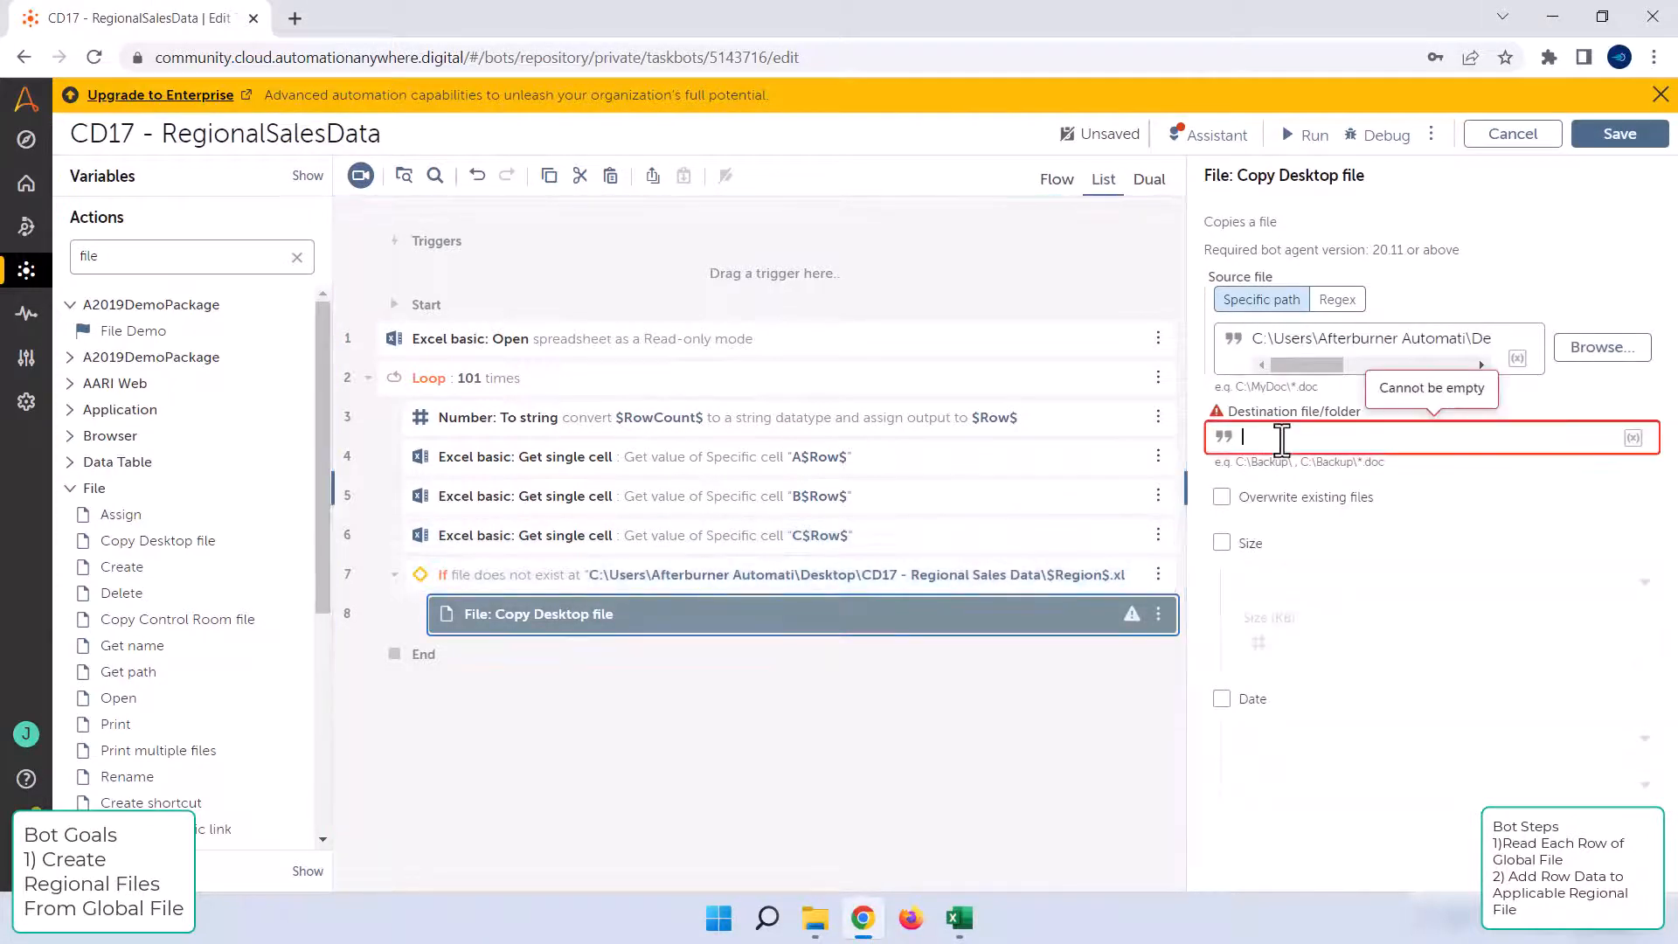
pyautogui.hotkey('ctrl', 'v')
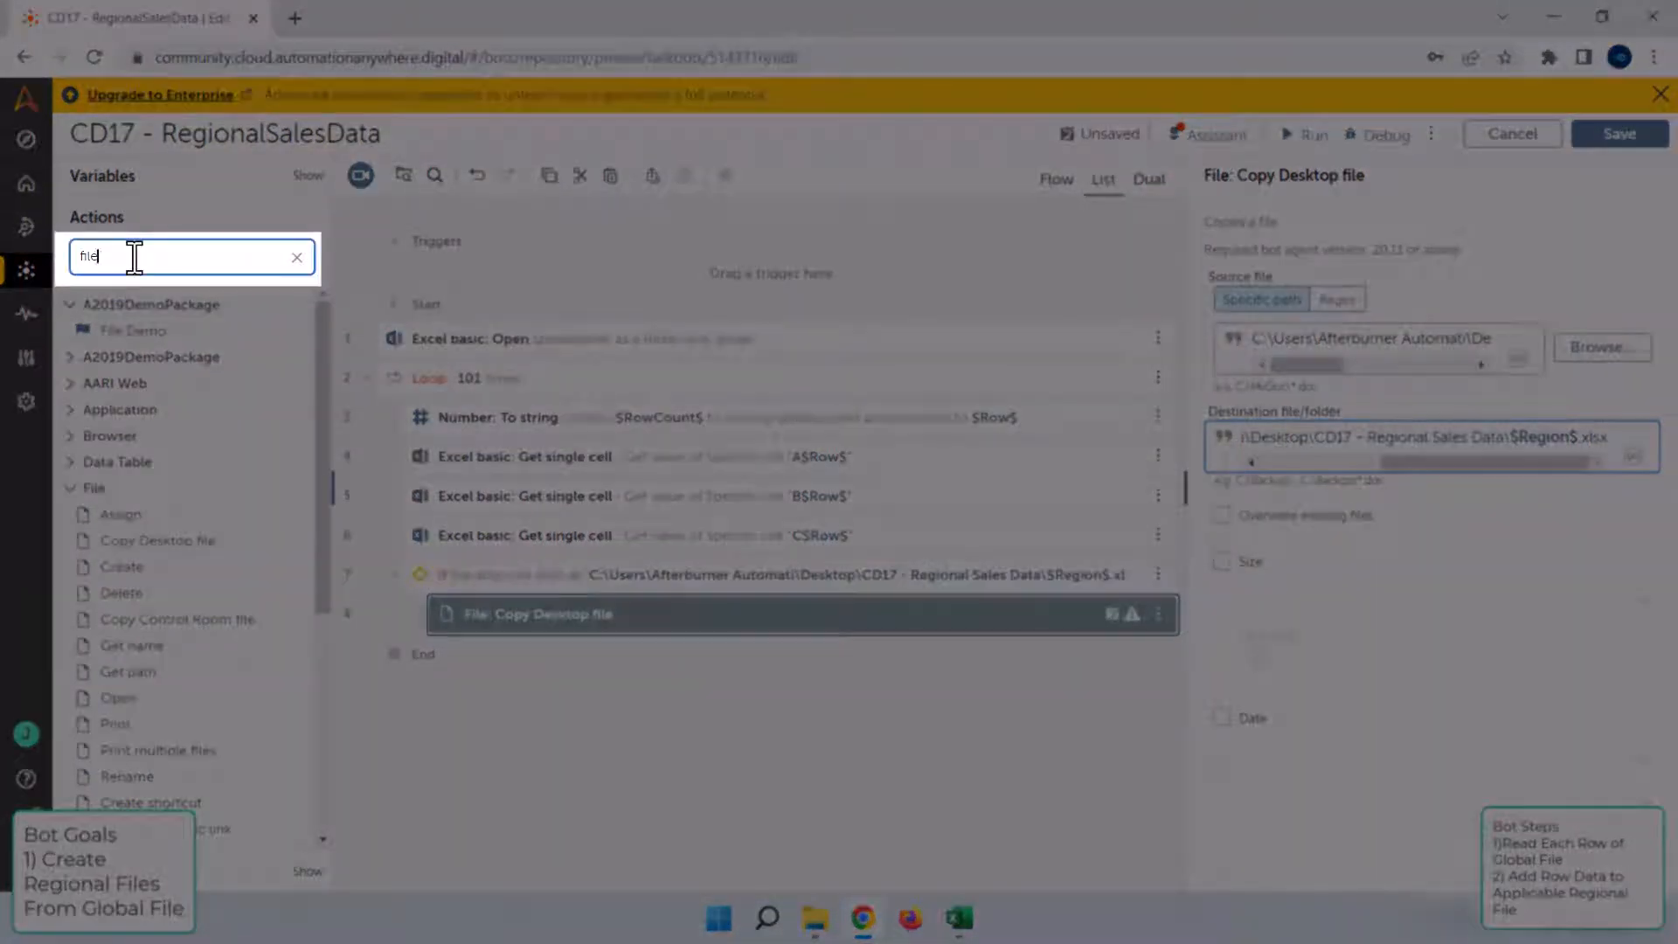
# Step: Find the Excel basic Open action and add it inside the If block below Copy Desktop file
pyautogui.doubleClick(134, 256)
pyautogui.write('excel basic')
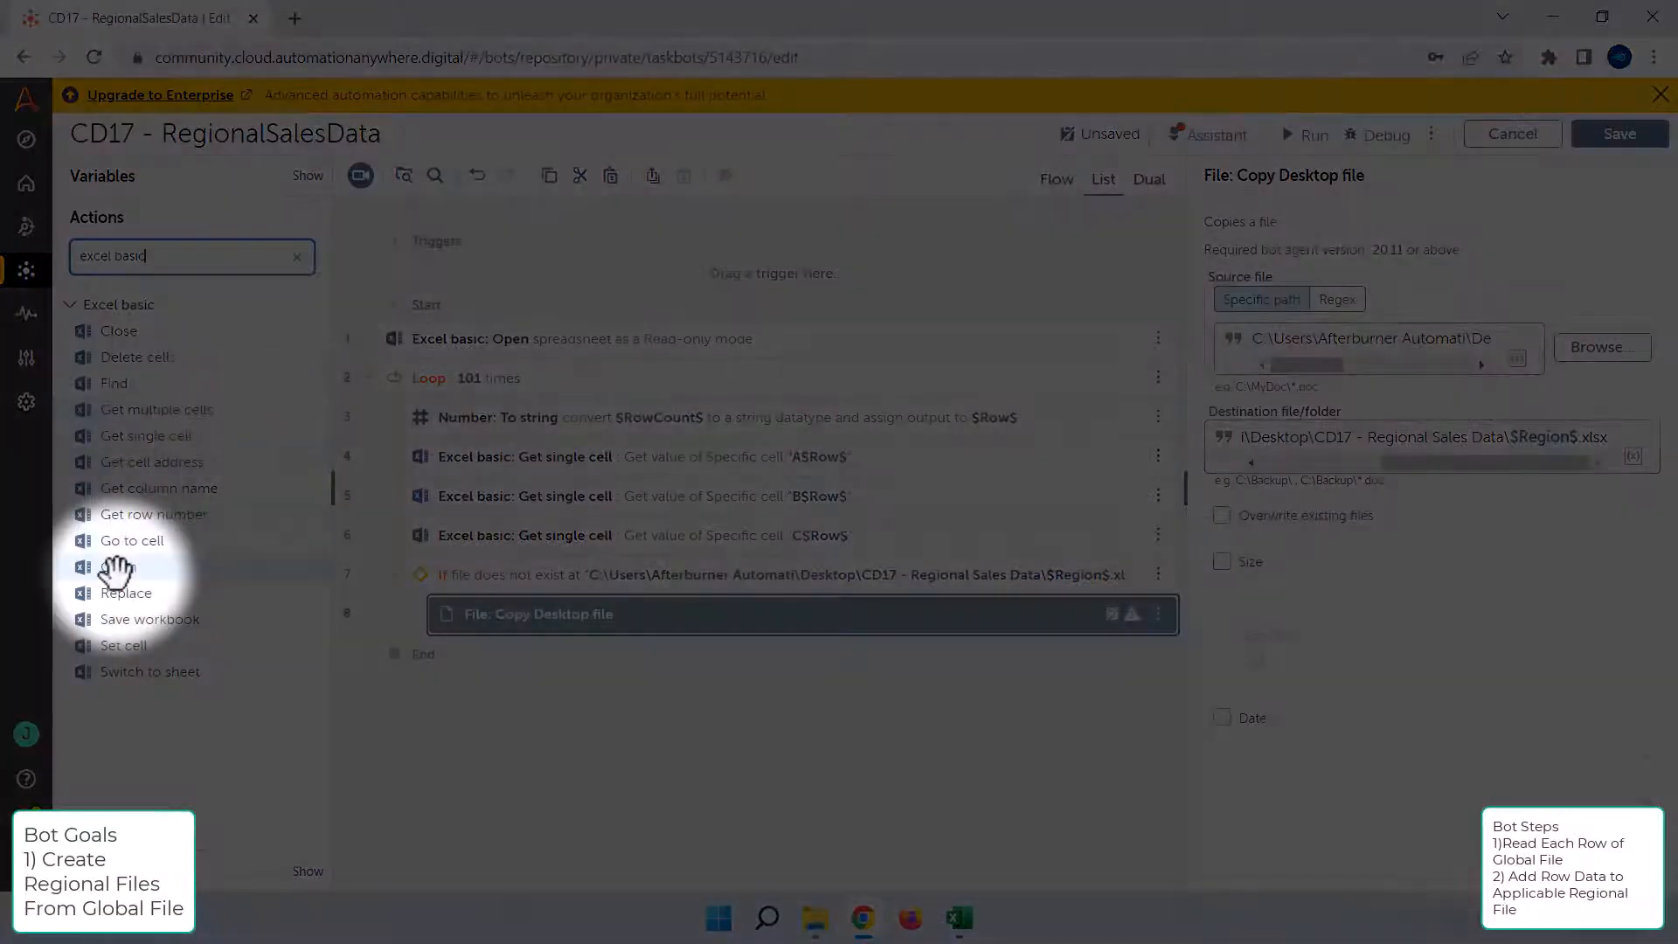
pyautogui.moveTo(117, 571); pyautogui.dragTo(525, 633)
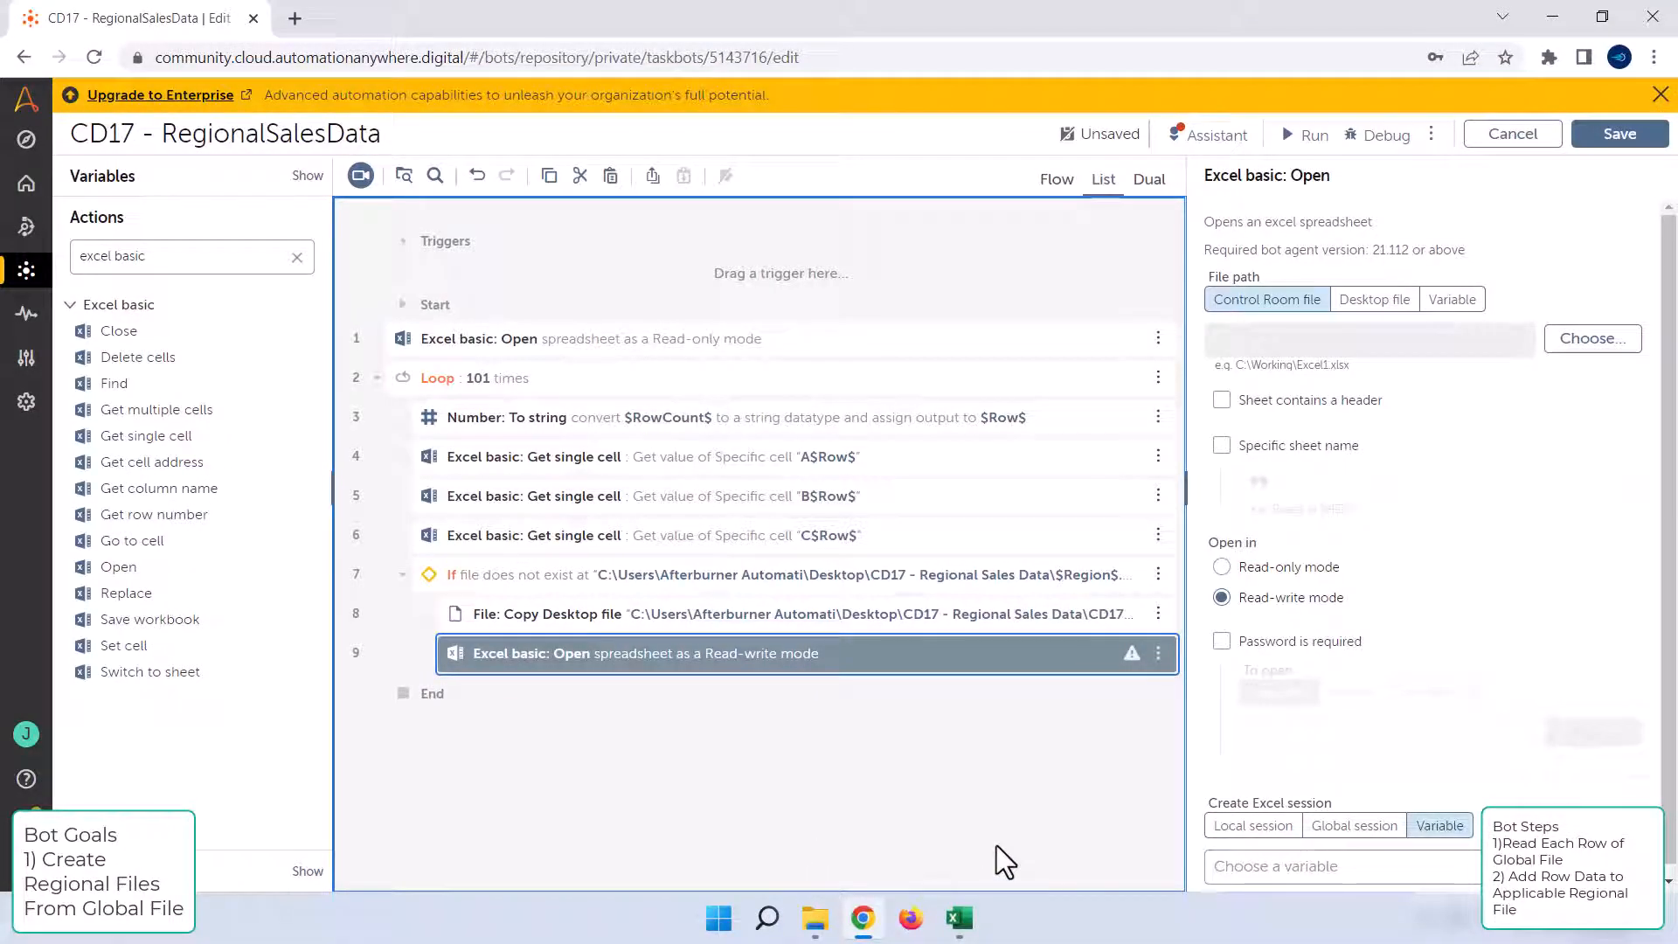
# Step: Set the new Open action to a desktop file, using the $Region$.xlsx path copied from the If condition
pyautogui.click(1386, 299)
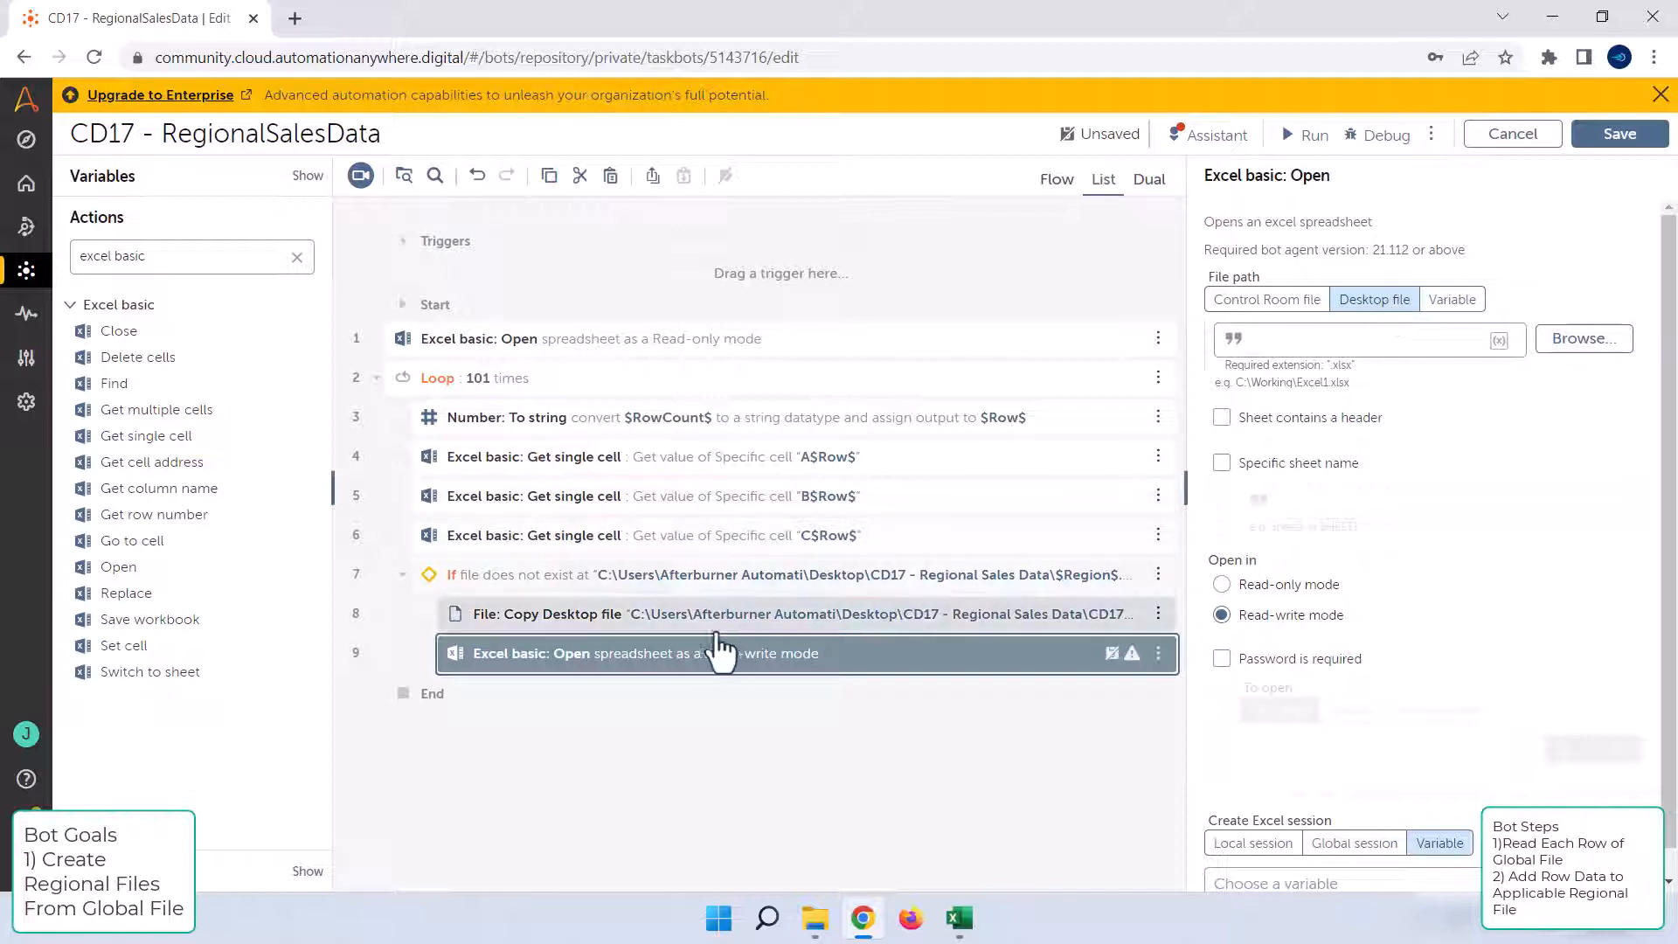
pyautogui.click(526, 579)
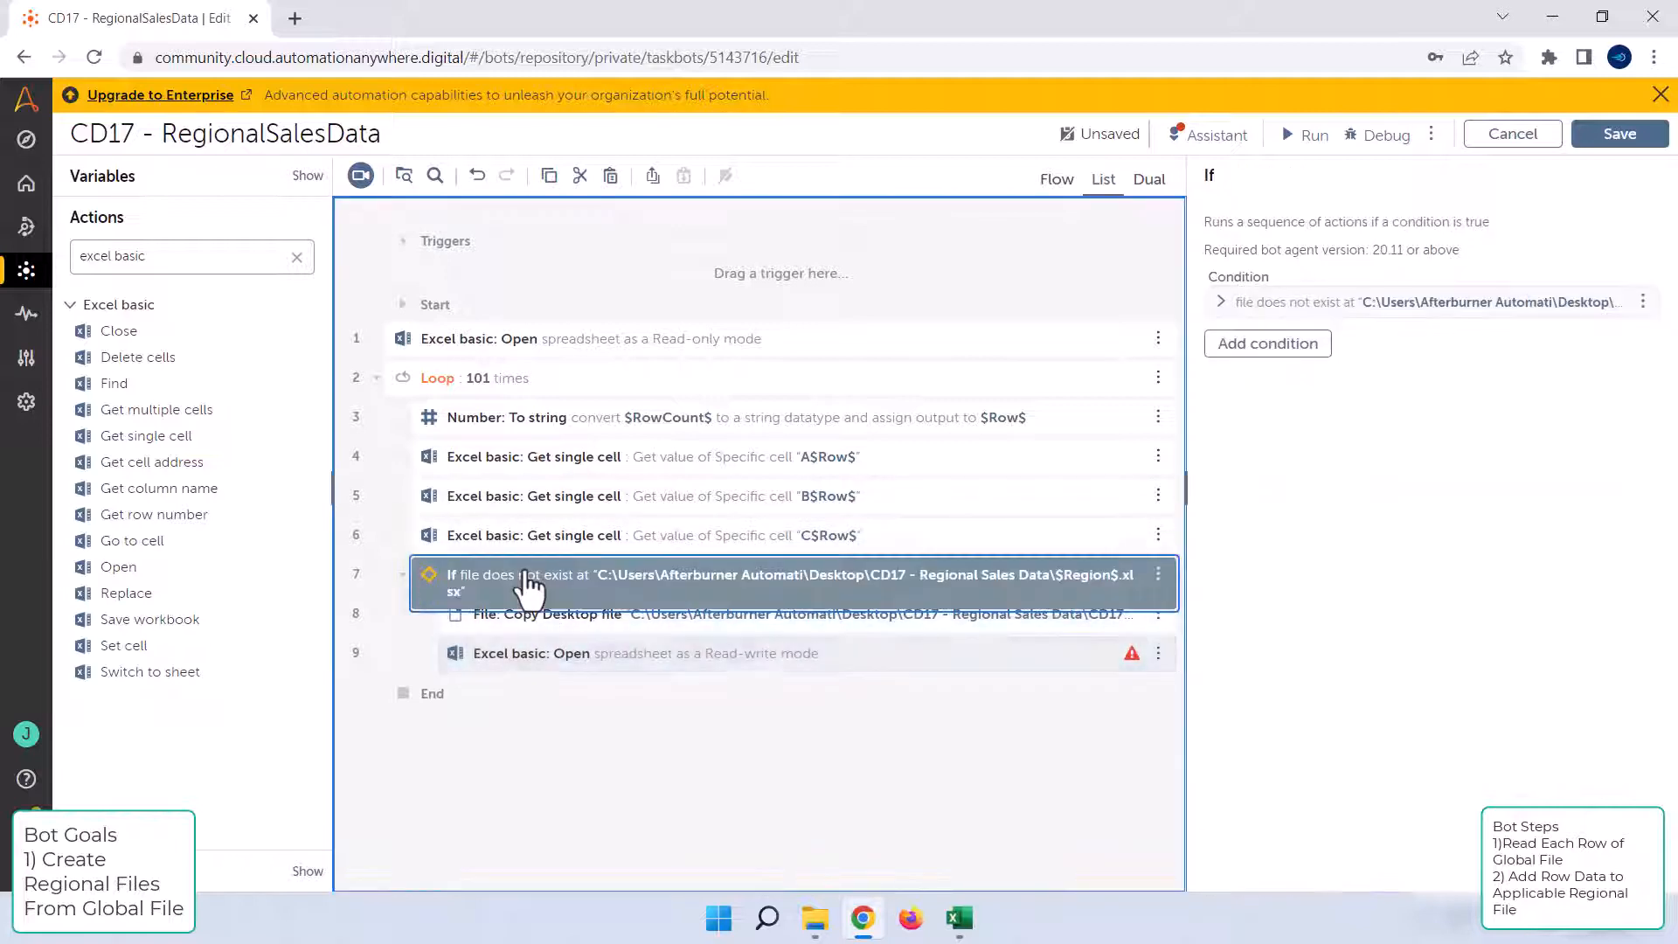
pyautogui.click(1222, 302)
pyautogui.doubleClick(1330, 429)
pyautogui.tripleClick(1330, 429)
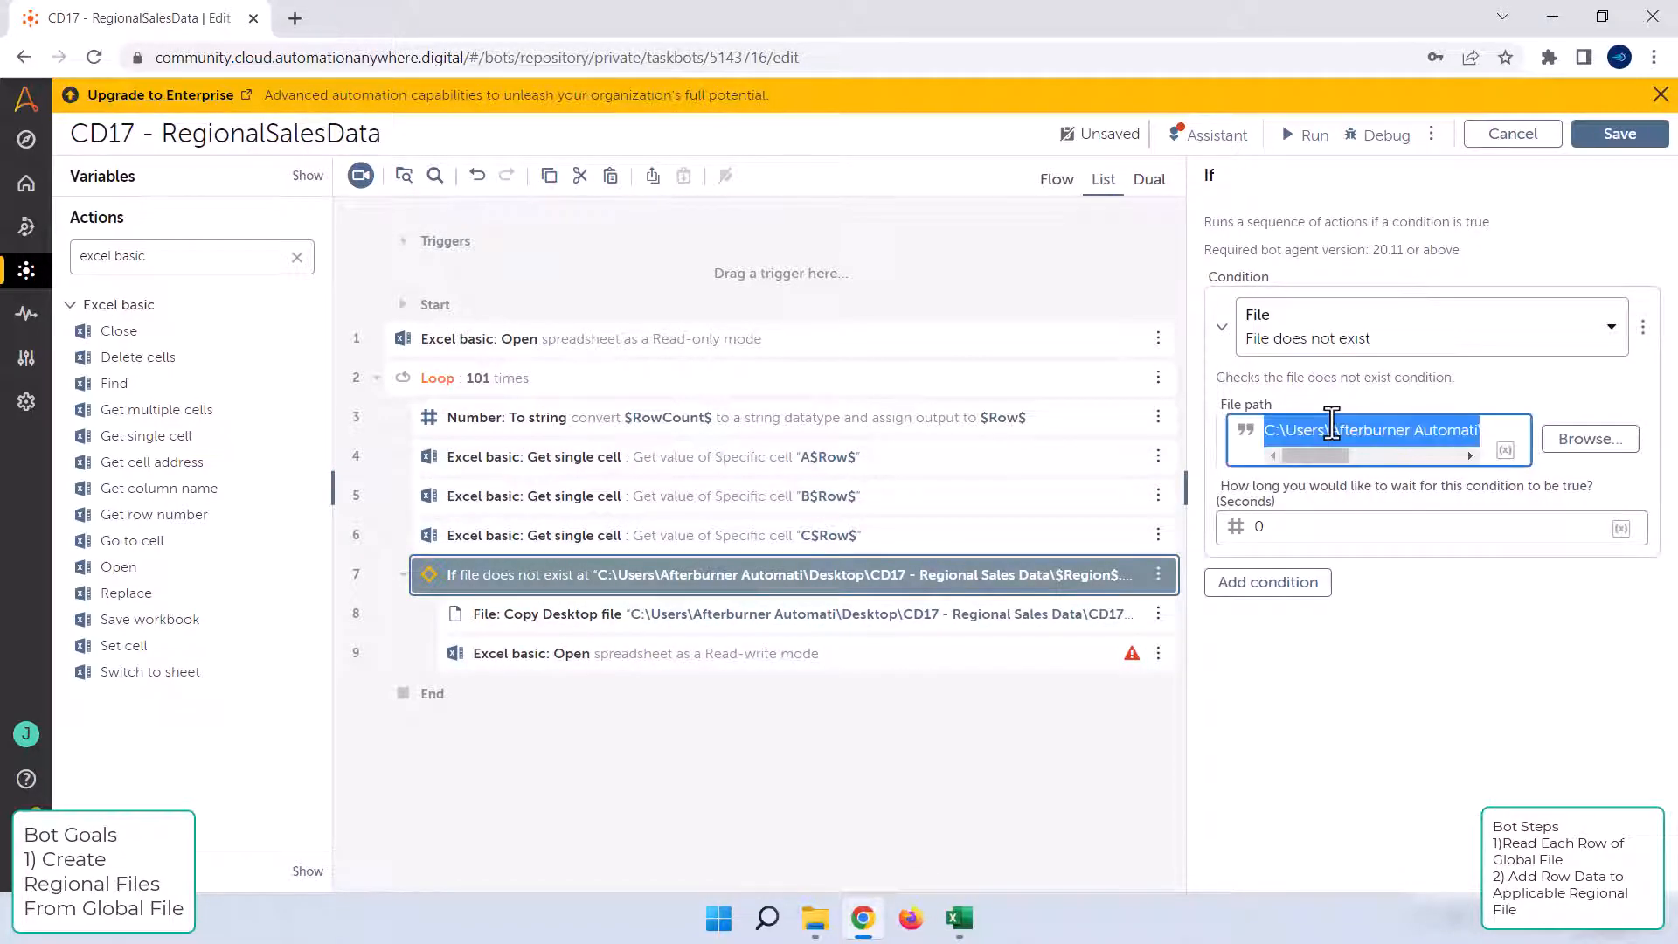
pyautogui.rightClick(1325, 421)
pyautogui.click(1380, 514)
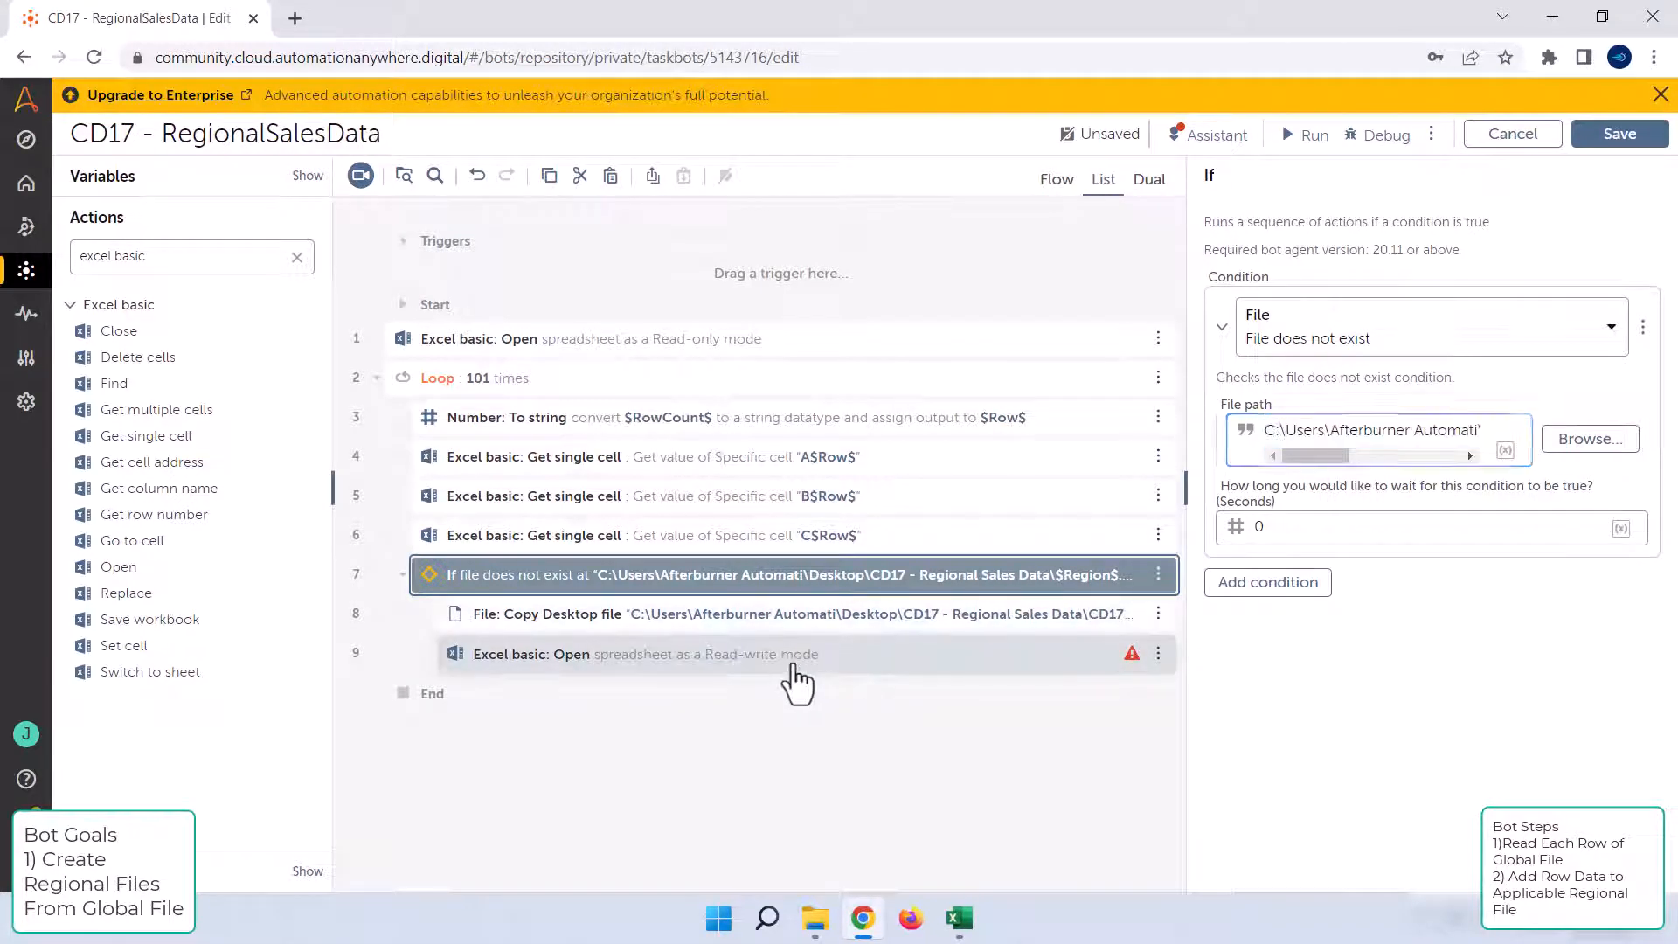
pyautogui.click(798, 666)
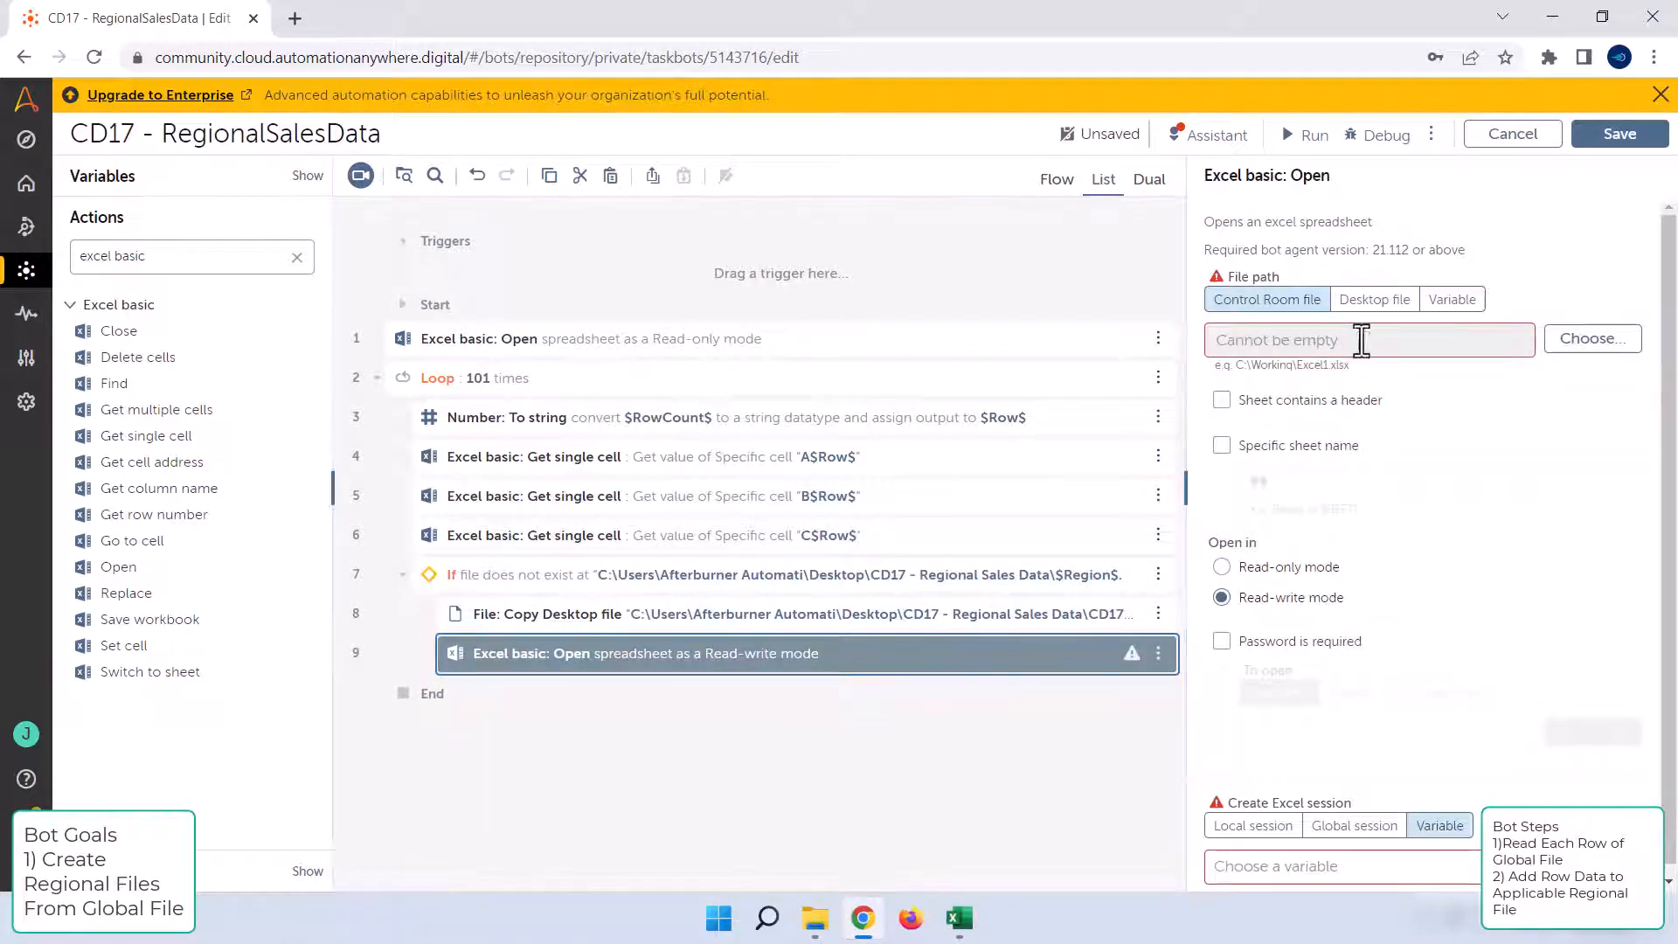
pyautogui.click(1382, 308)
pyautogui.click(1356, 349)
pyautogui.hotkey('ctrl', 'v')
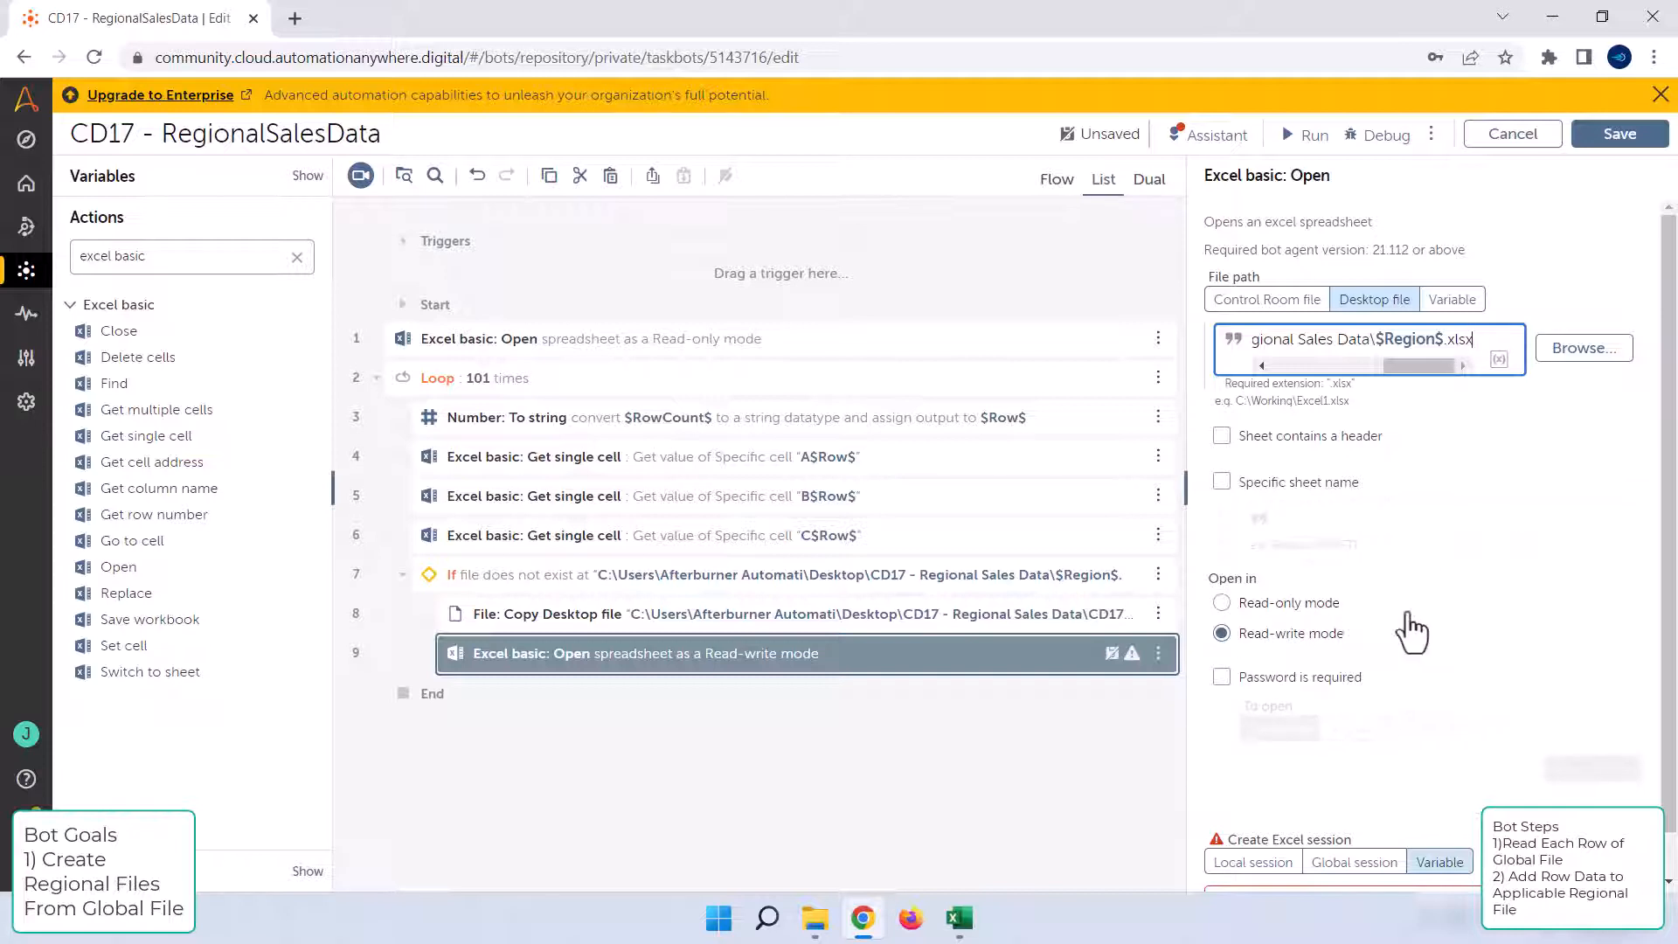
# Step: Create a local Excel session for the new Open action, named with the Region variable
pyautogui.scroll(-1, 1434, 619)
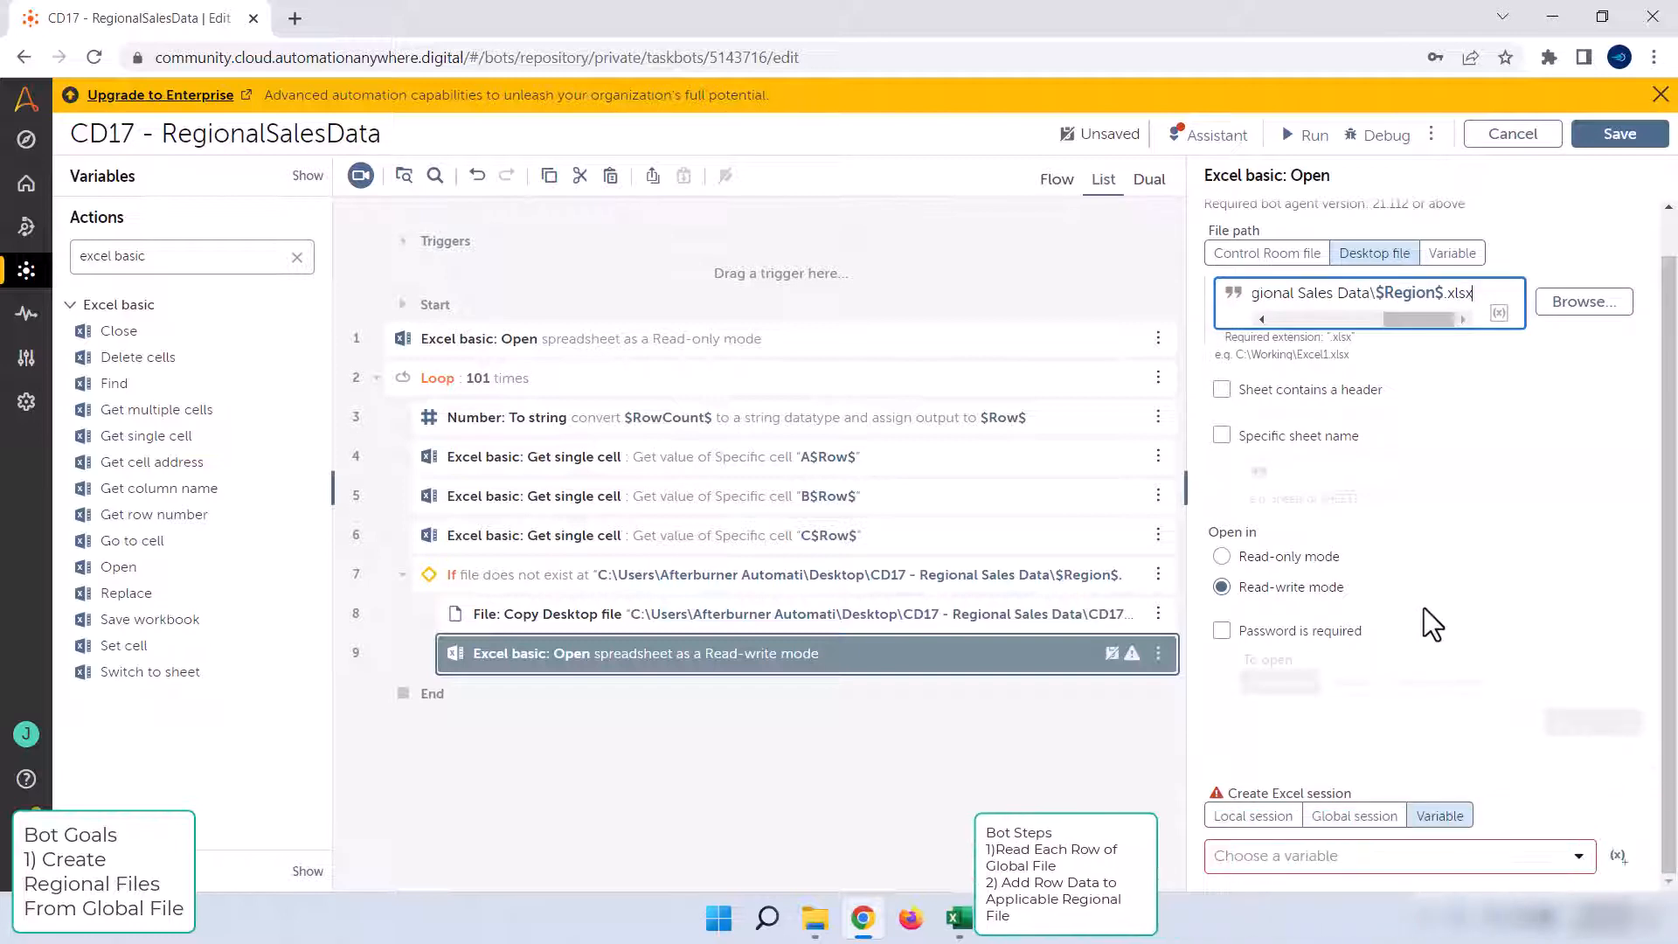
pyautogui.click(1289, 817)
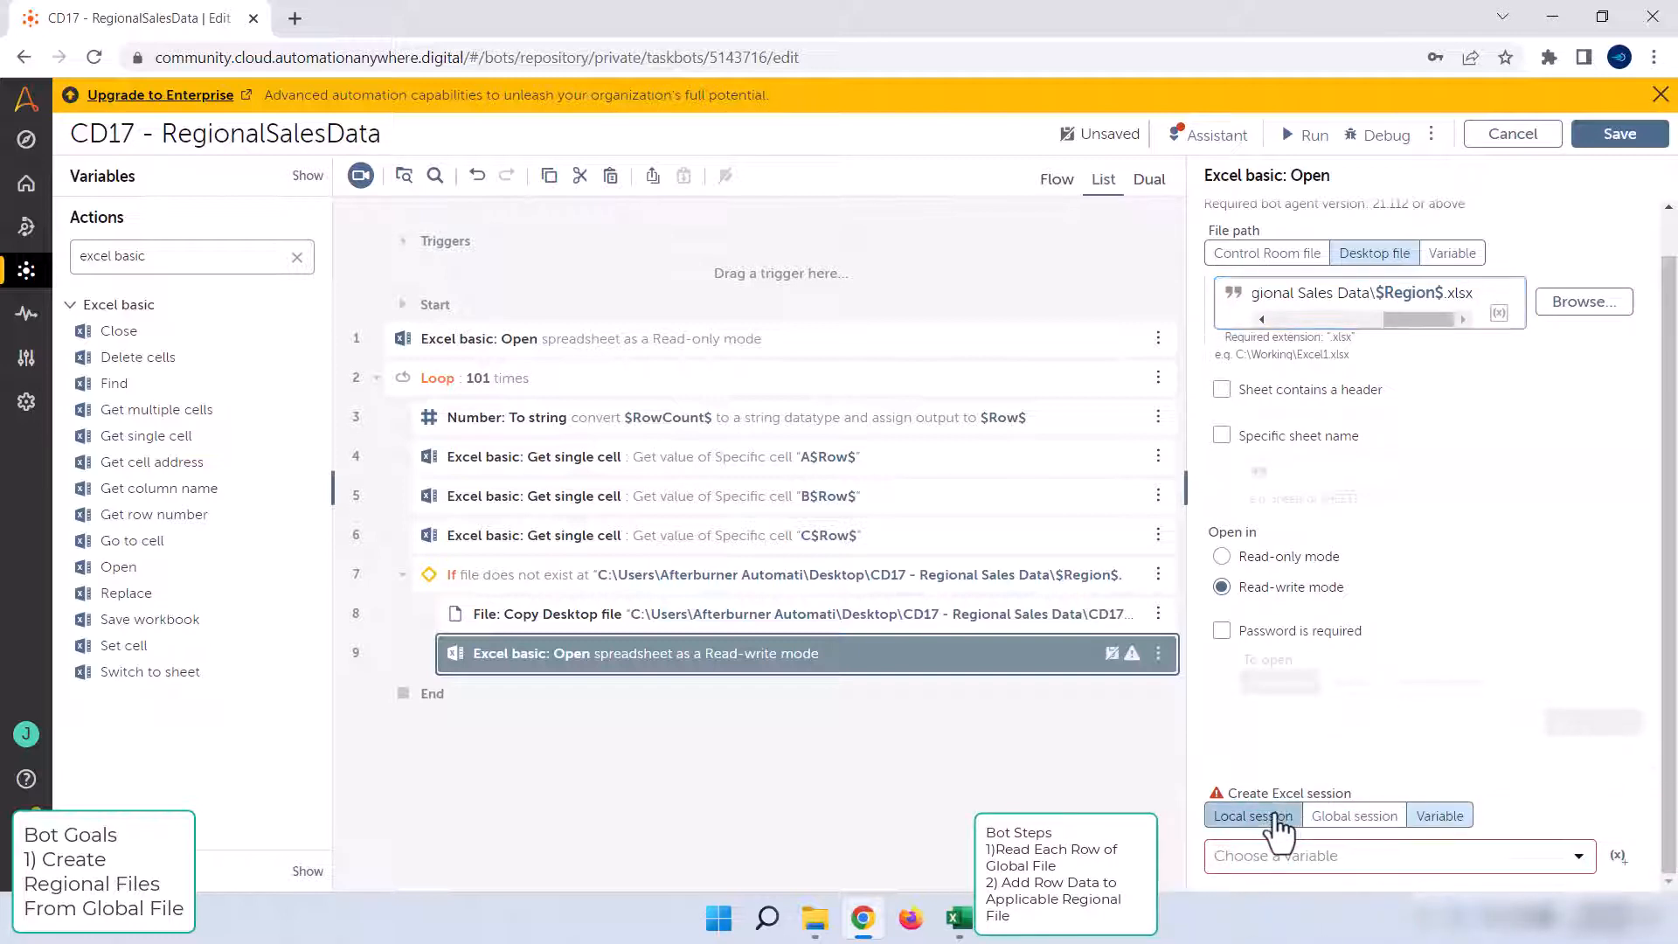
pyautogui.click(1322, 855)
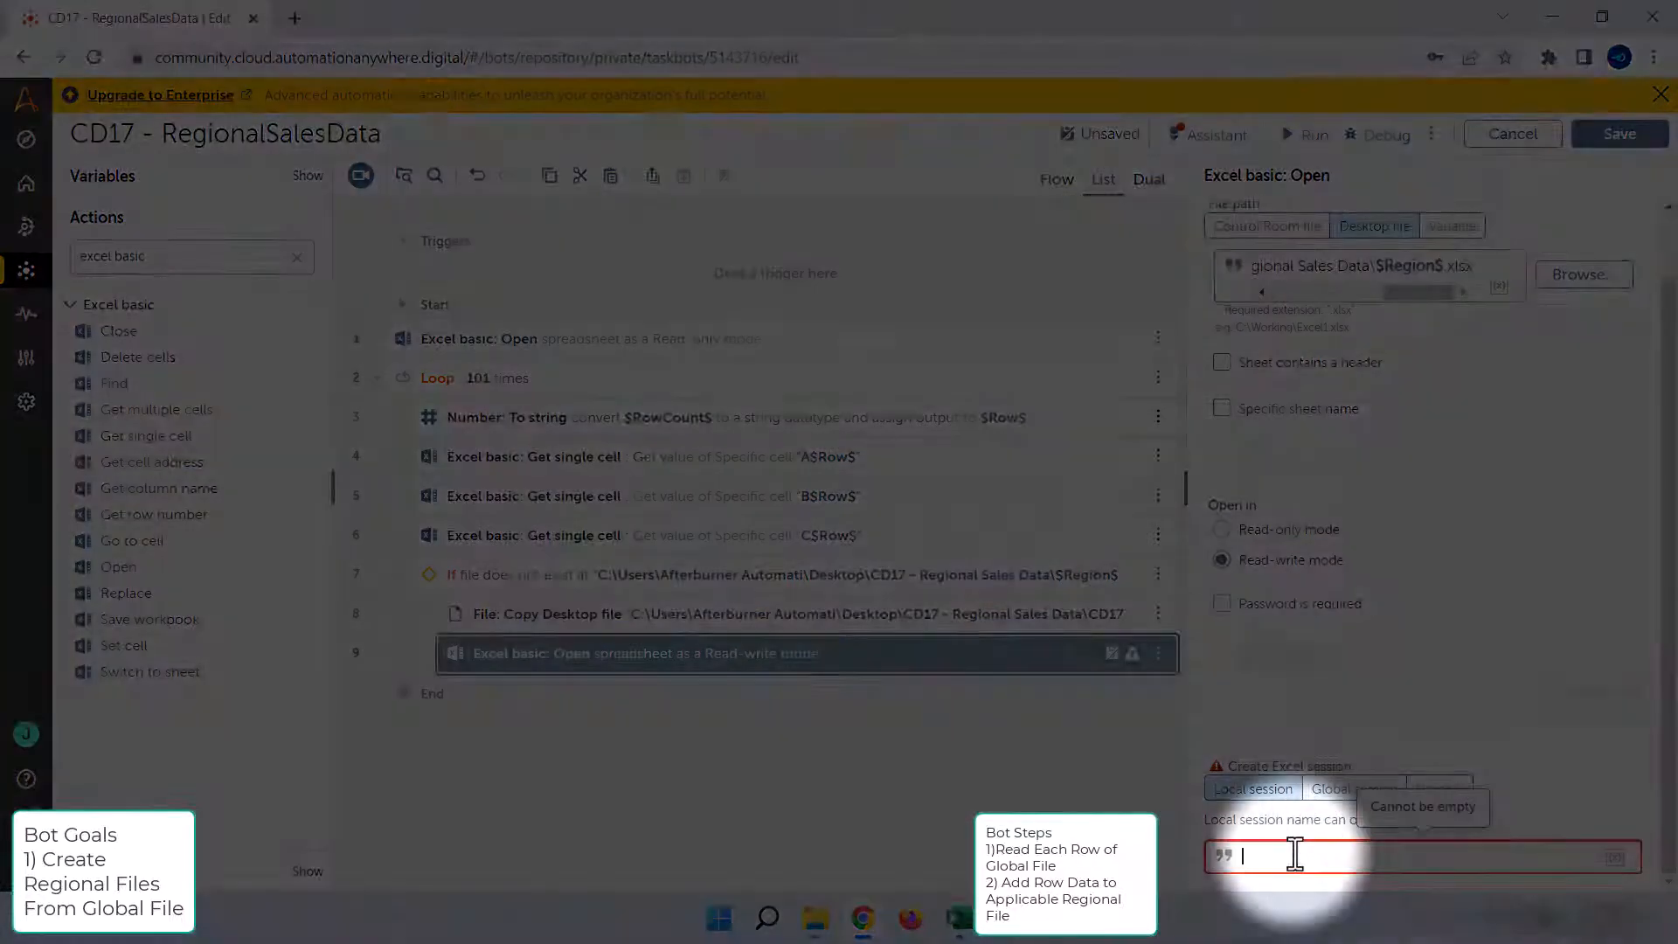
pyautogui.press('F2')
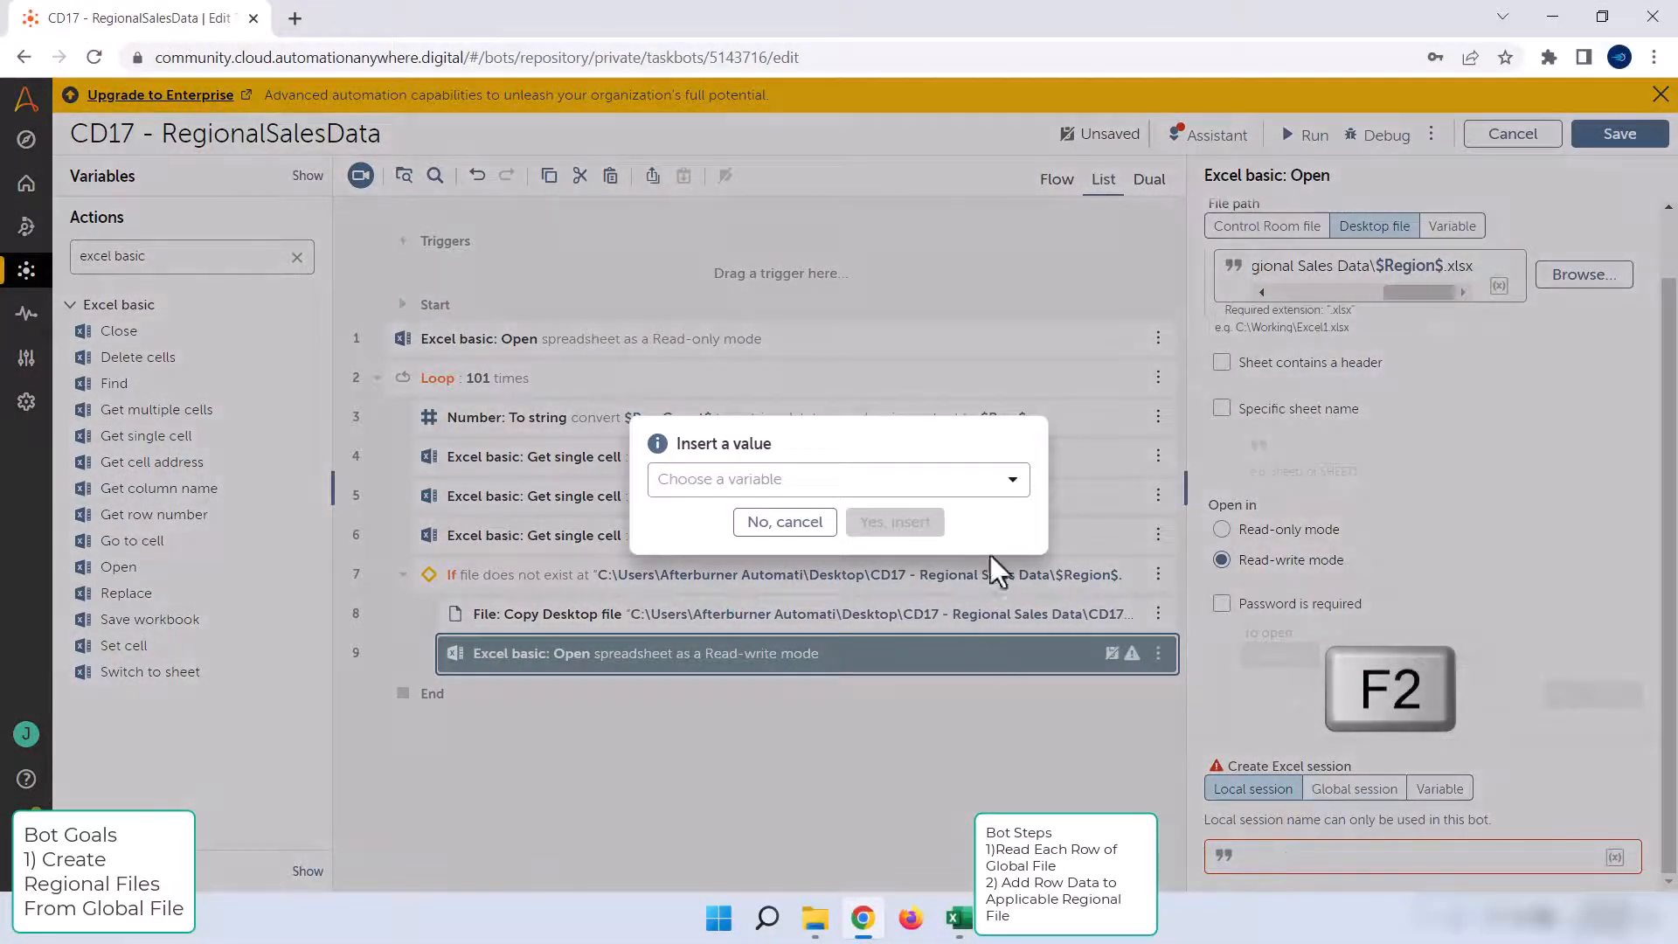
pyautogui.click(1014, 481)
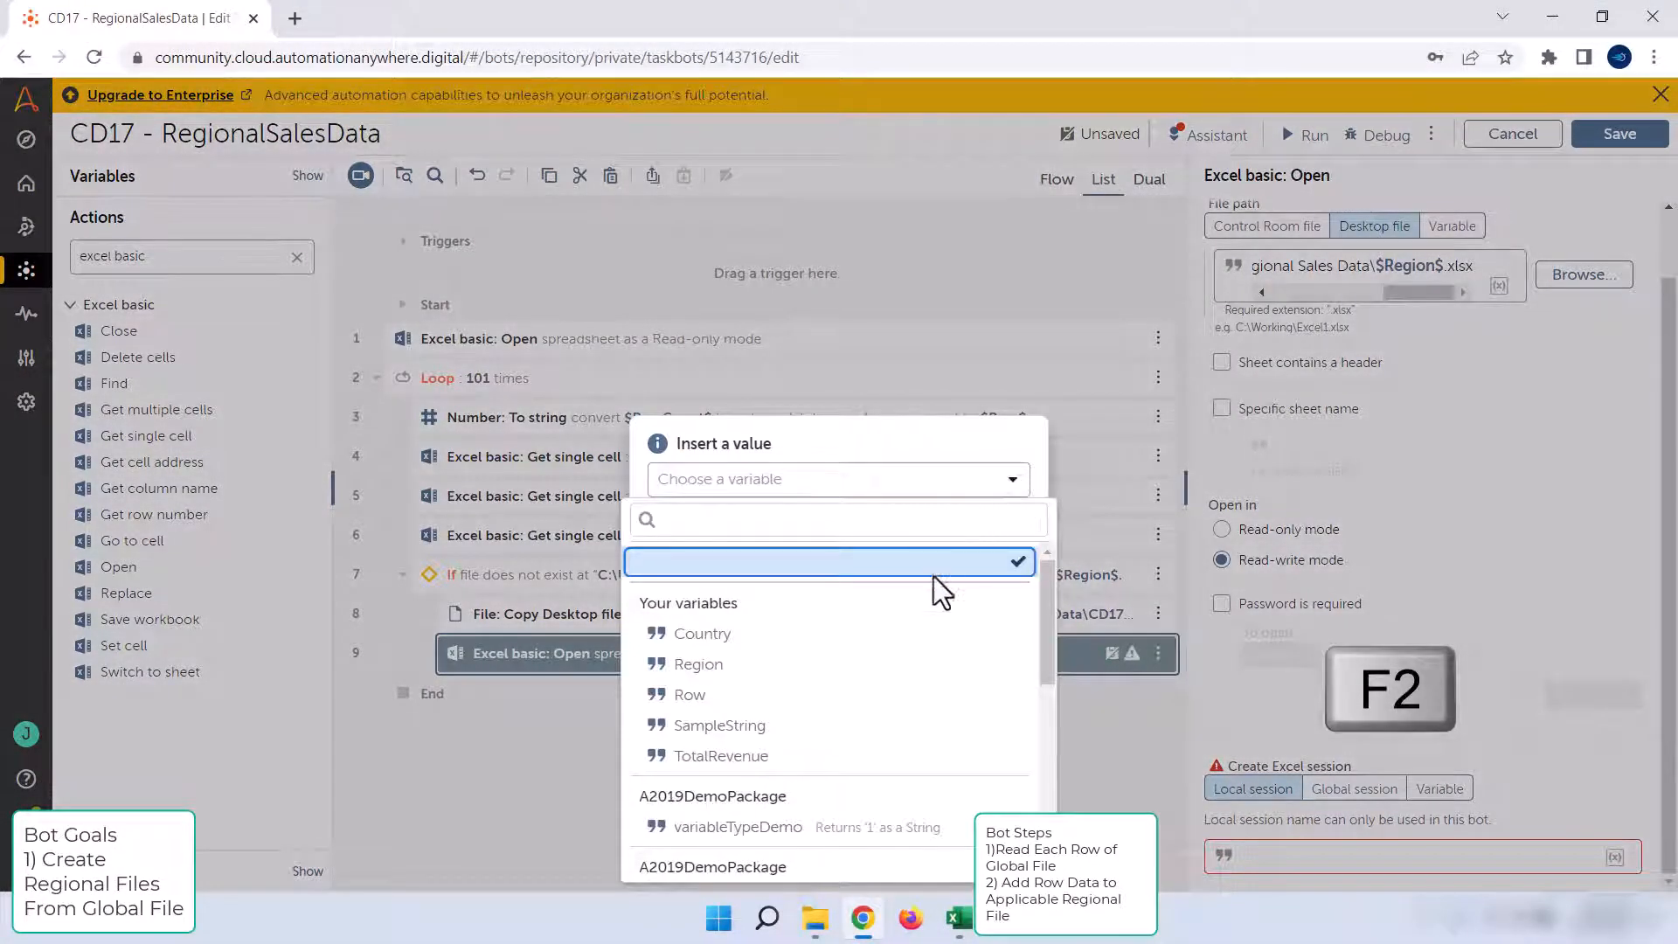
pyautogui.click(883, 669)
pyautogui.click(895, 533)
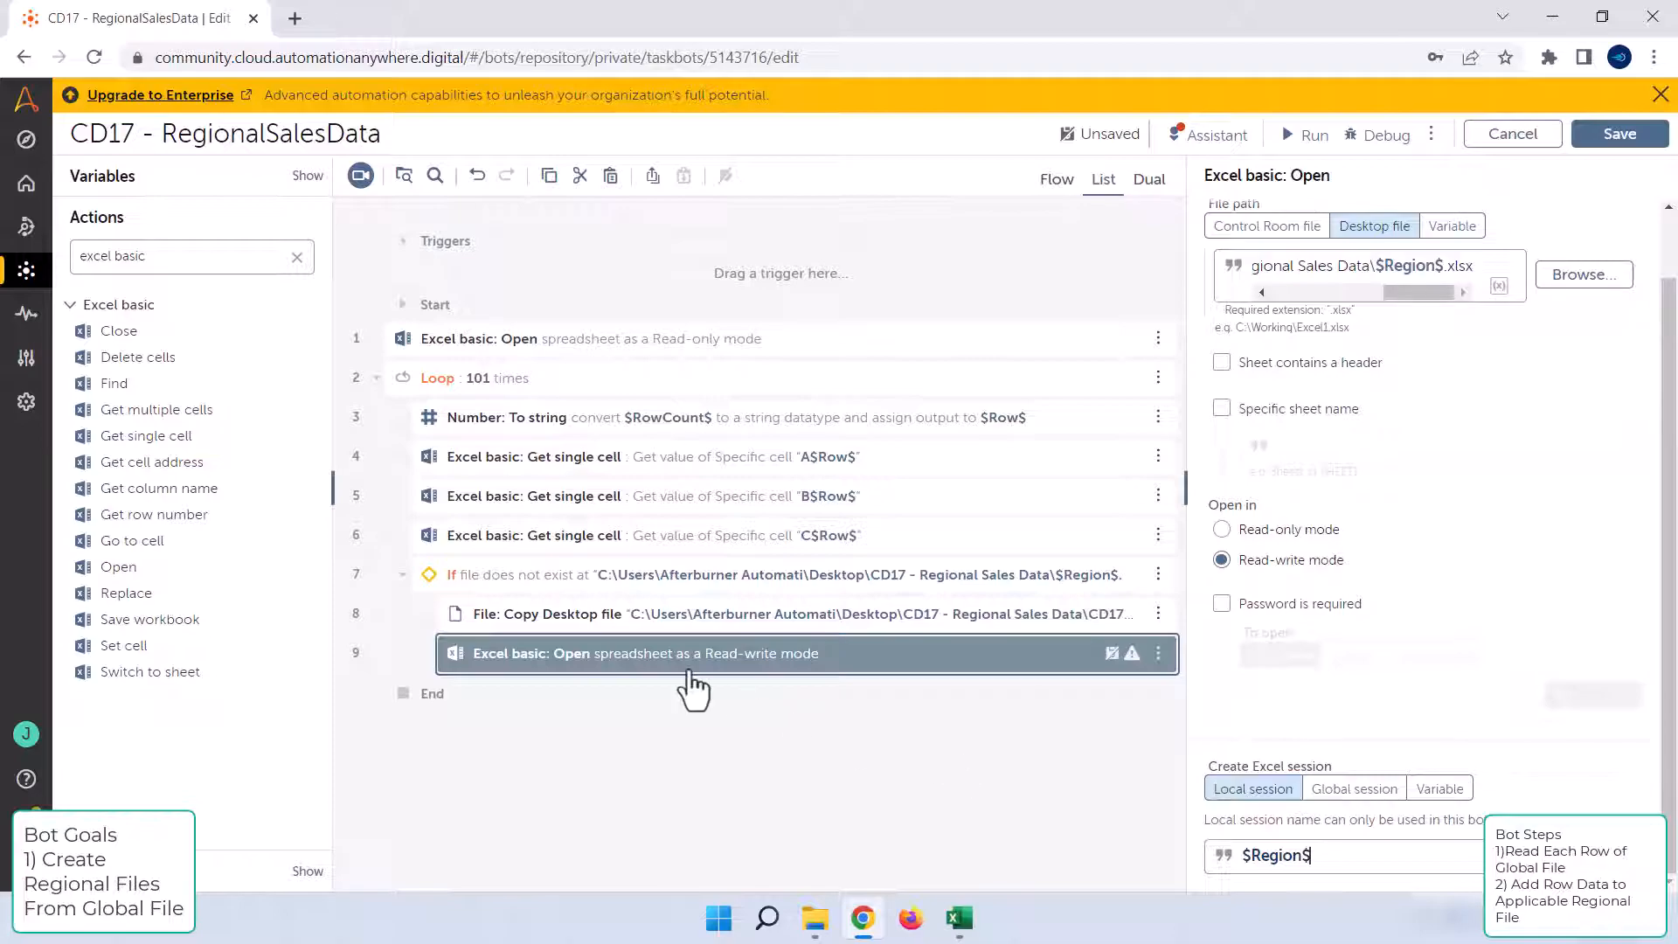
# Step: Add an Excel basic Delete cells action below Open in the If block, deleting the entire column of specific cell A1
pyautogui.moveTo(698, 679); pyautogui.dragTo(376, 472)
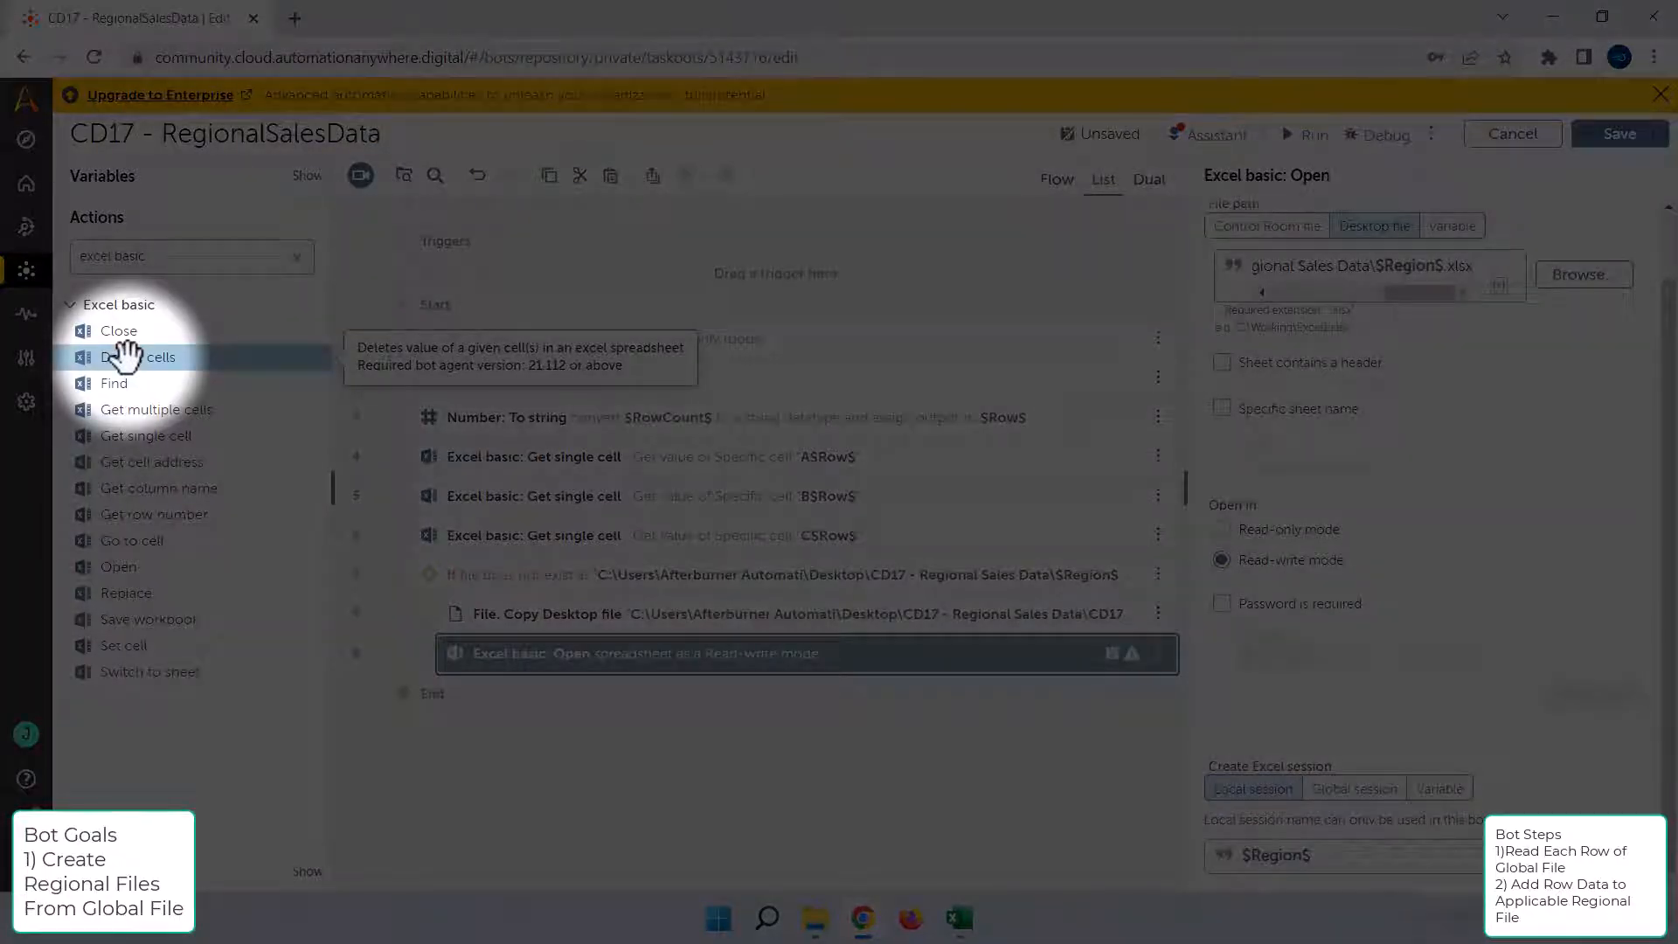
pyautogui.moveTo(126, 354); pyautogui.dragTo(522, 679)
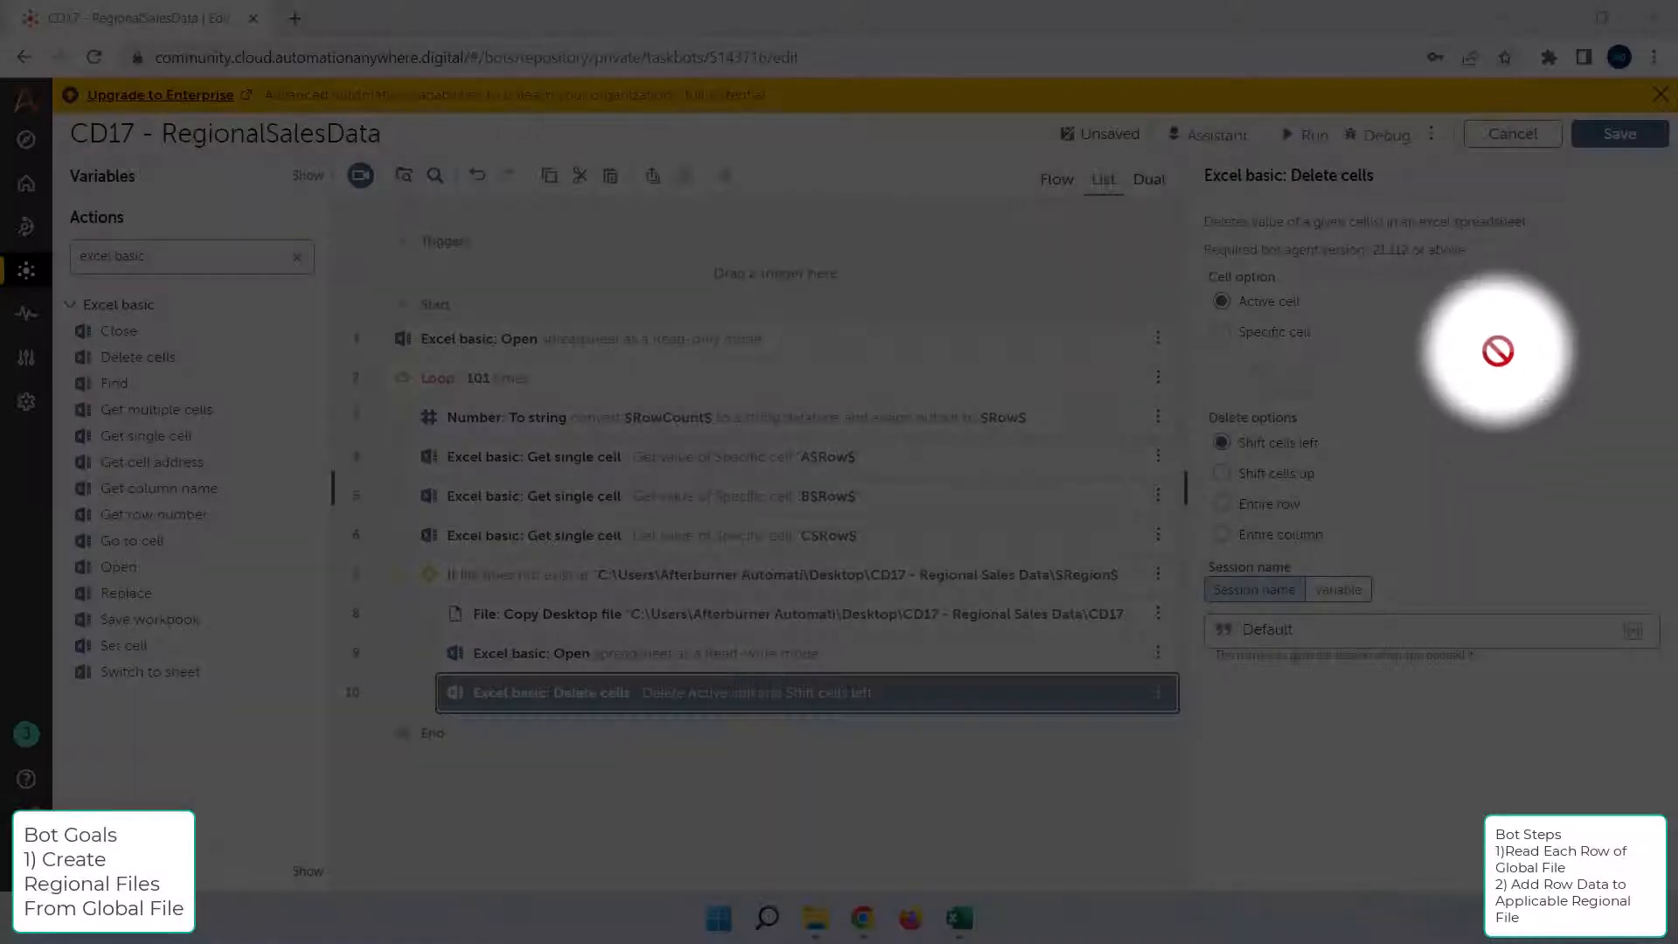
pyautogui.click(1254, 339)
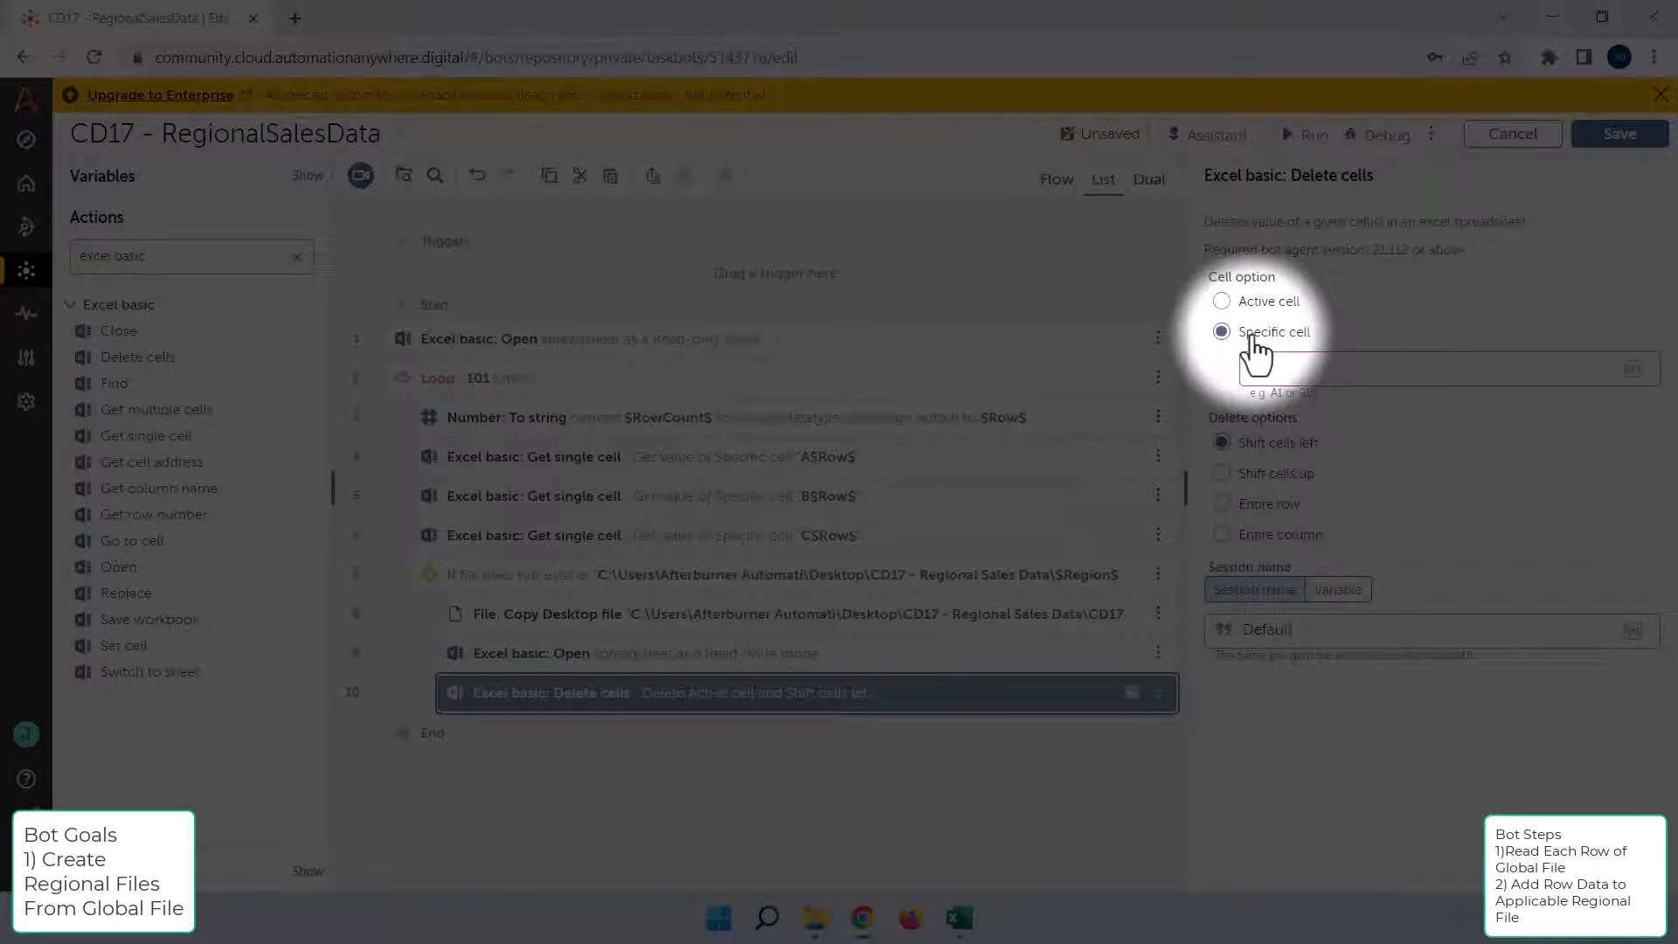
pyautogui.click(1292, 365)
pyautogui.write('A')
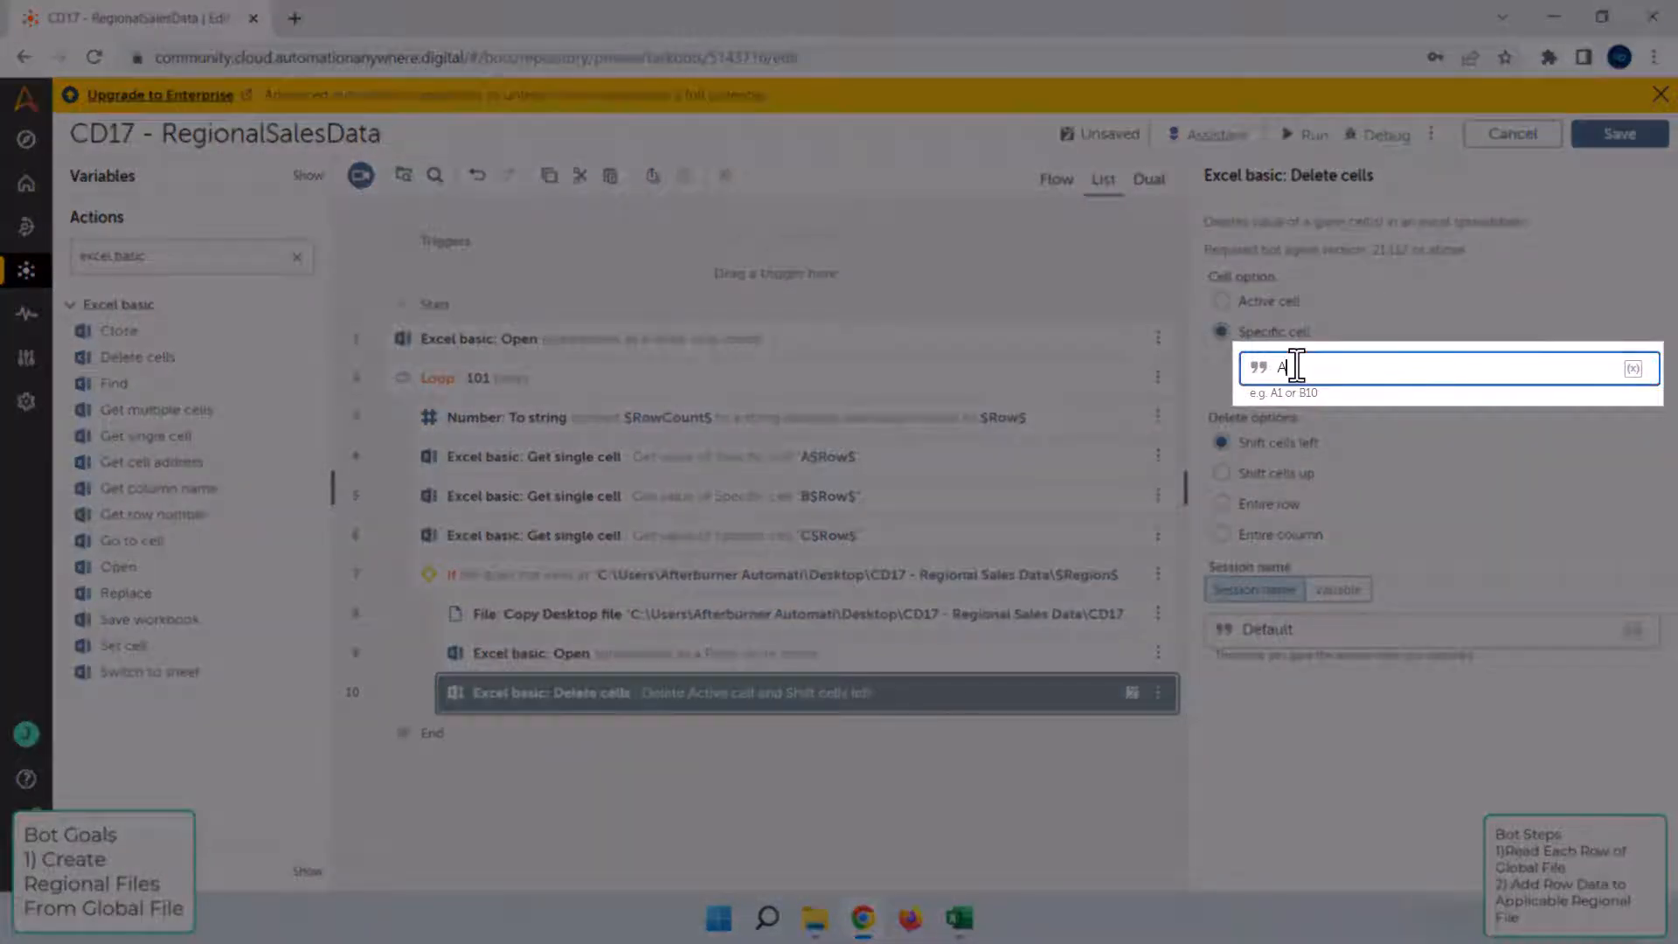
pyautogui.write('1')
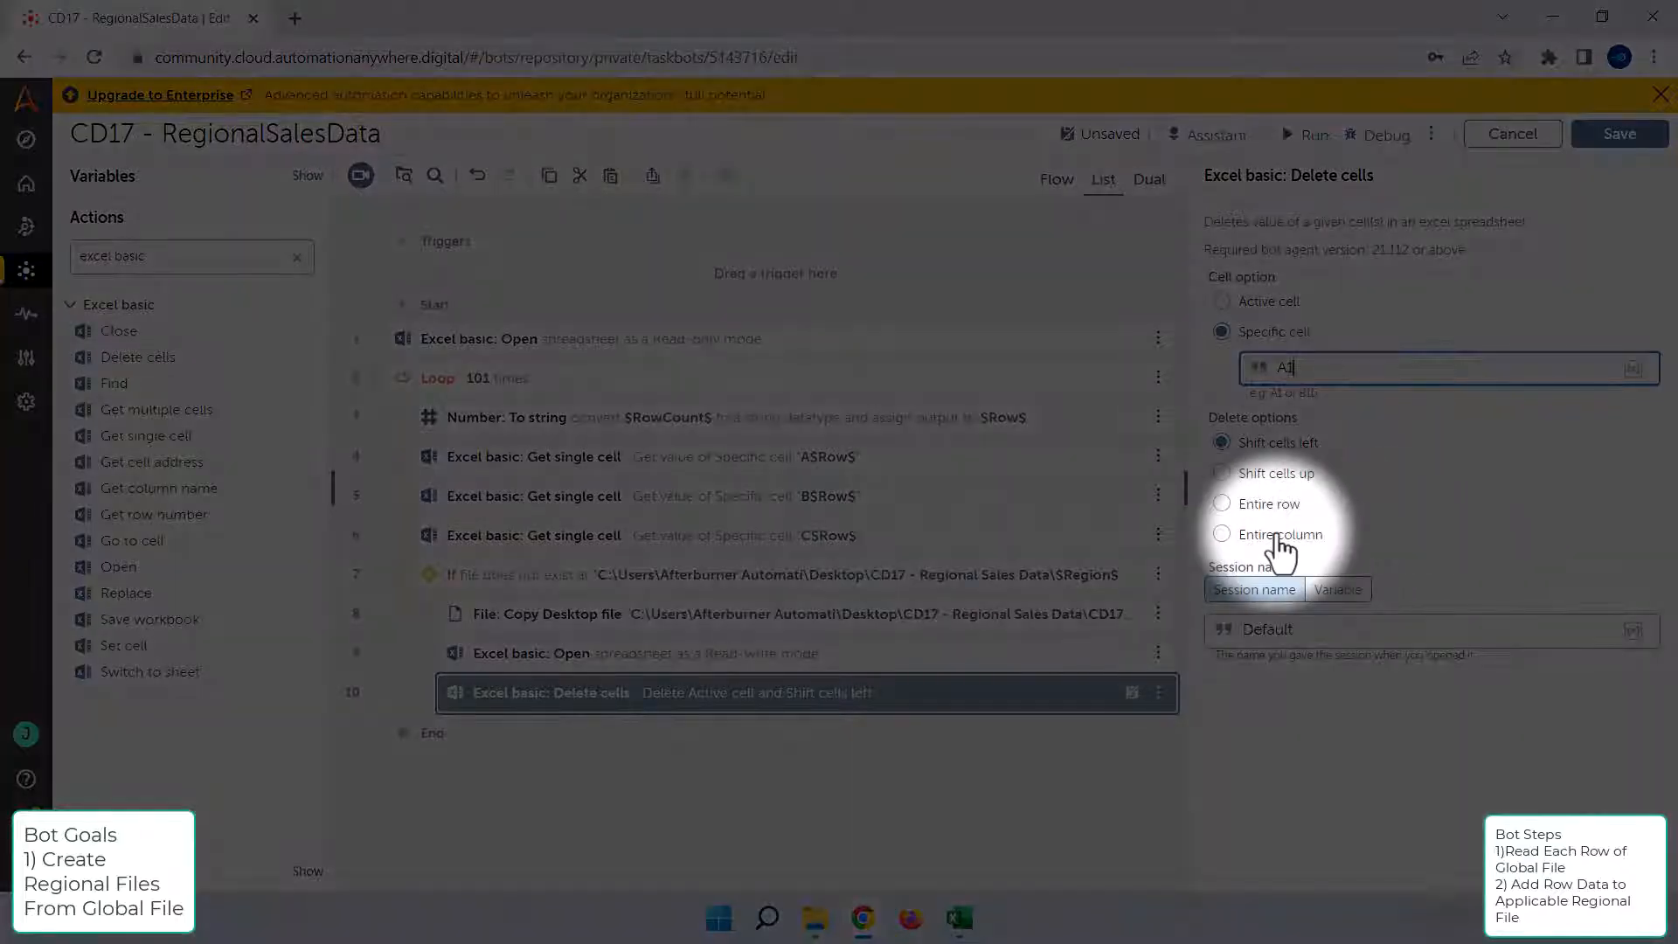
pyautogui.click(1278, 536)
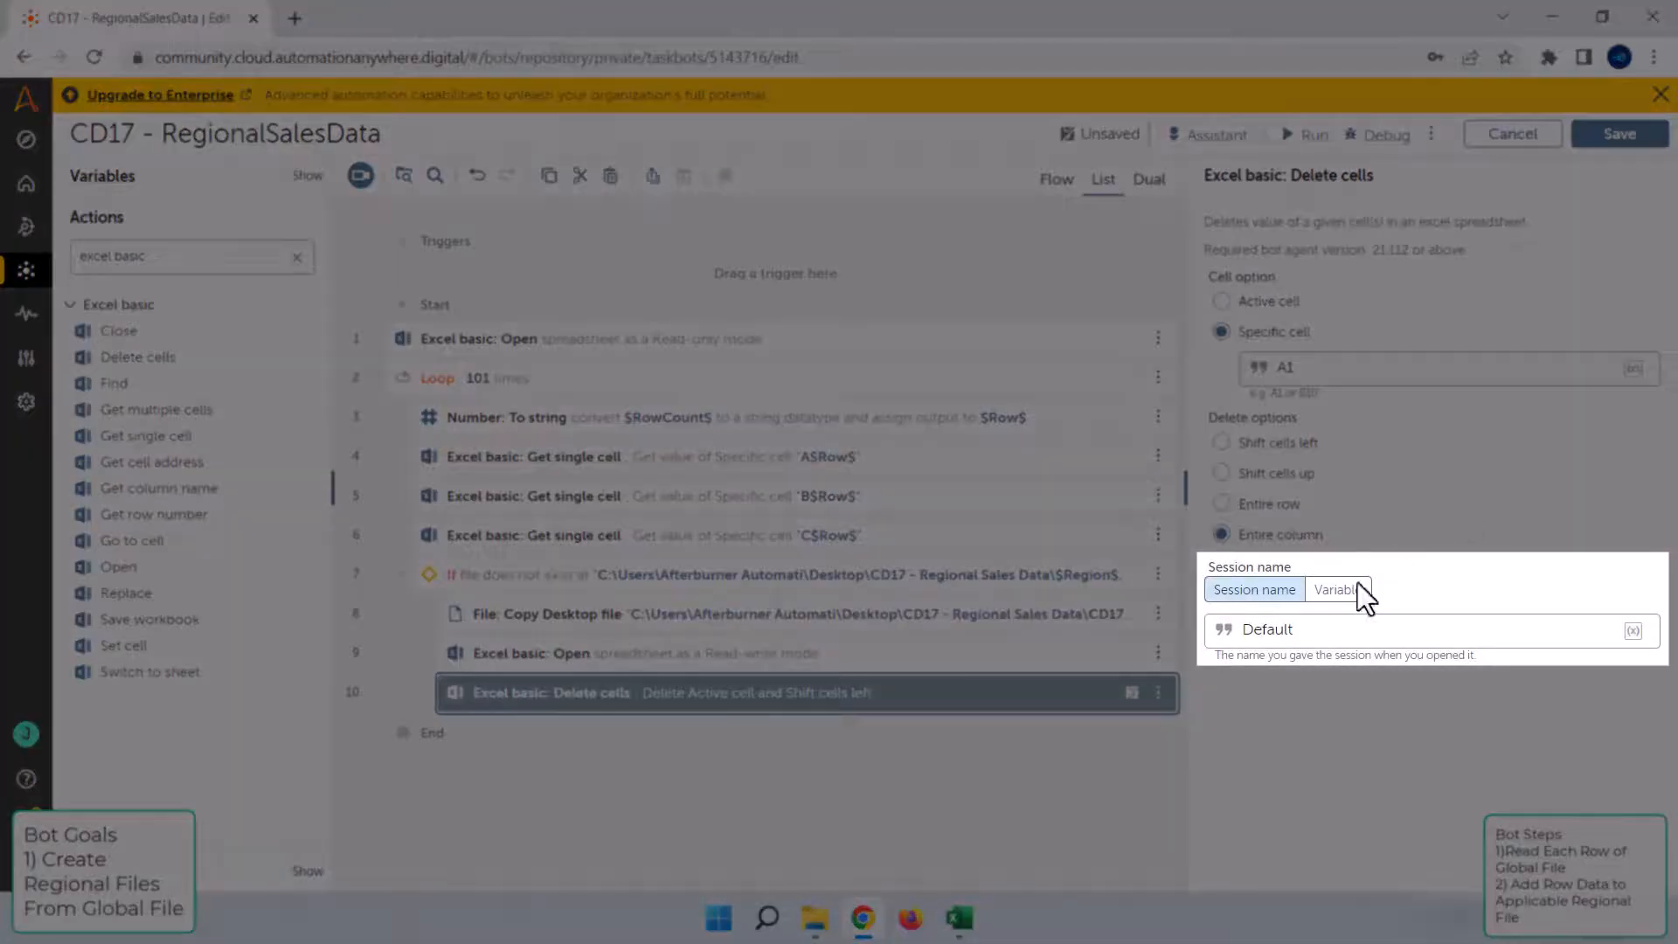
# Step: Replace the Delete cells action's default session name with the Region variable
pyautogui.click(1306, 637)
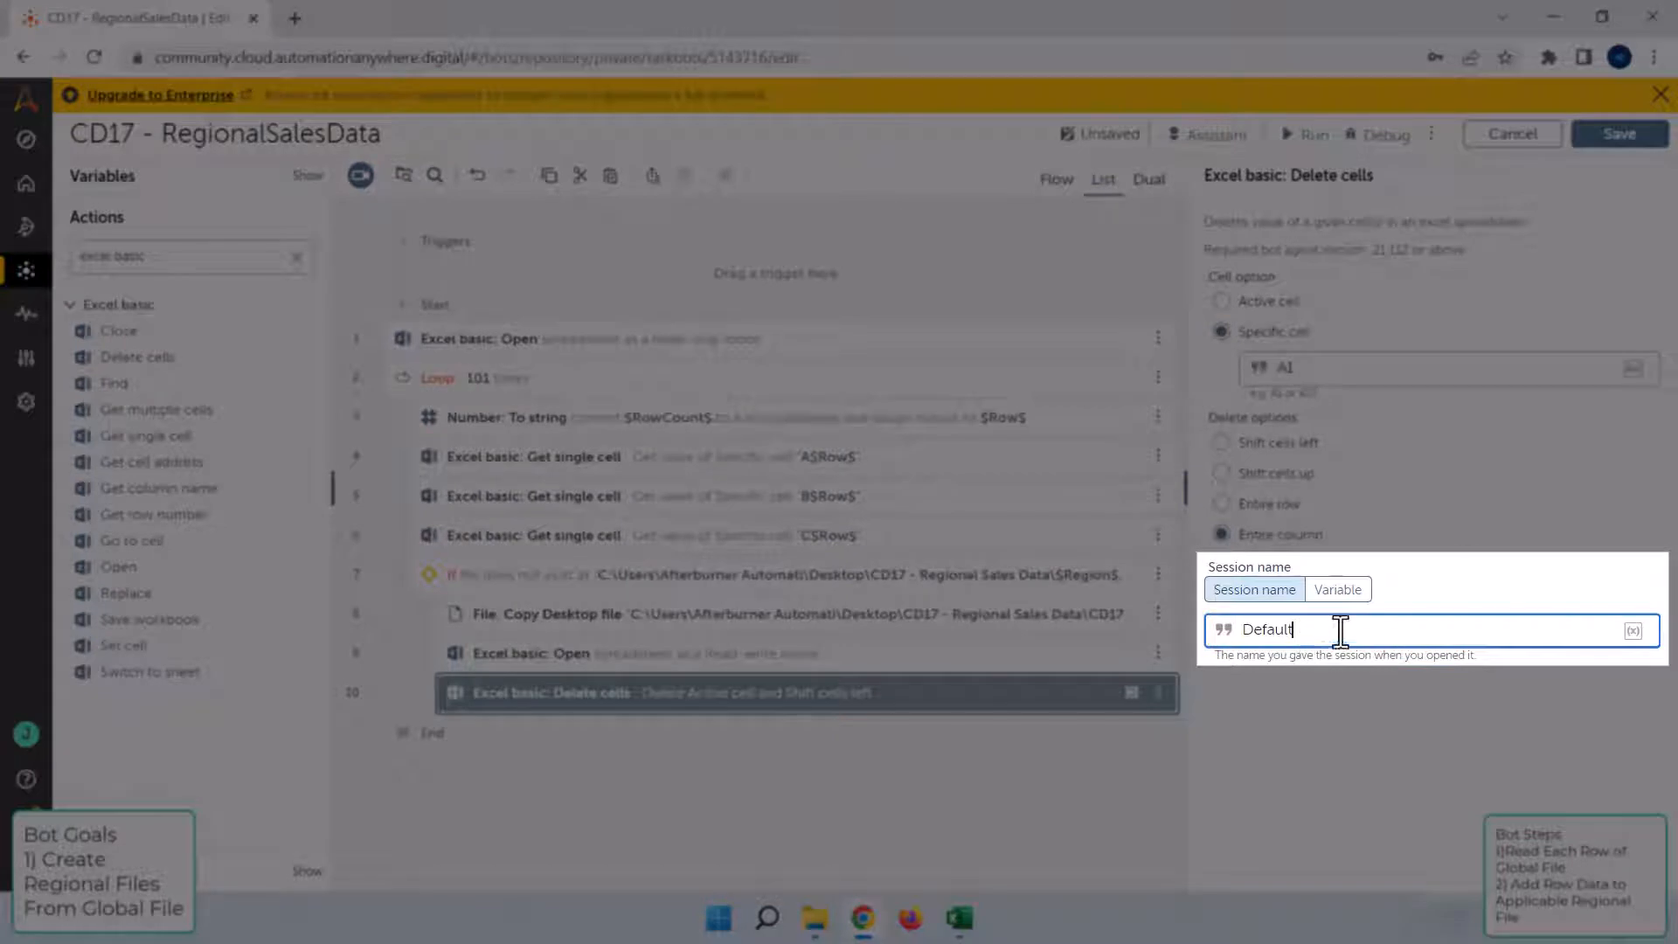
pyautogui.moveTo(1344, 631); pyautogui.dragTo(1251, 629)
pyautogui.press('F2')
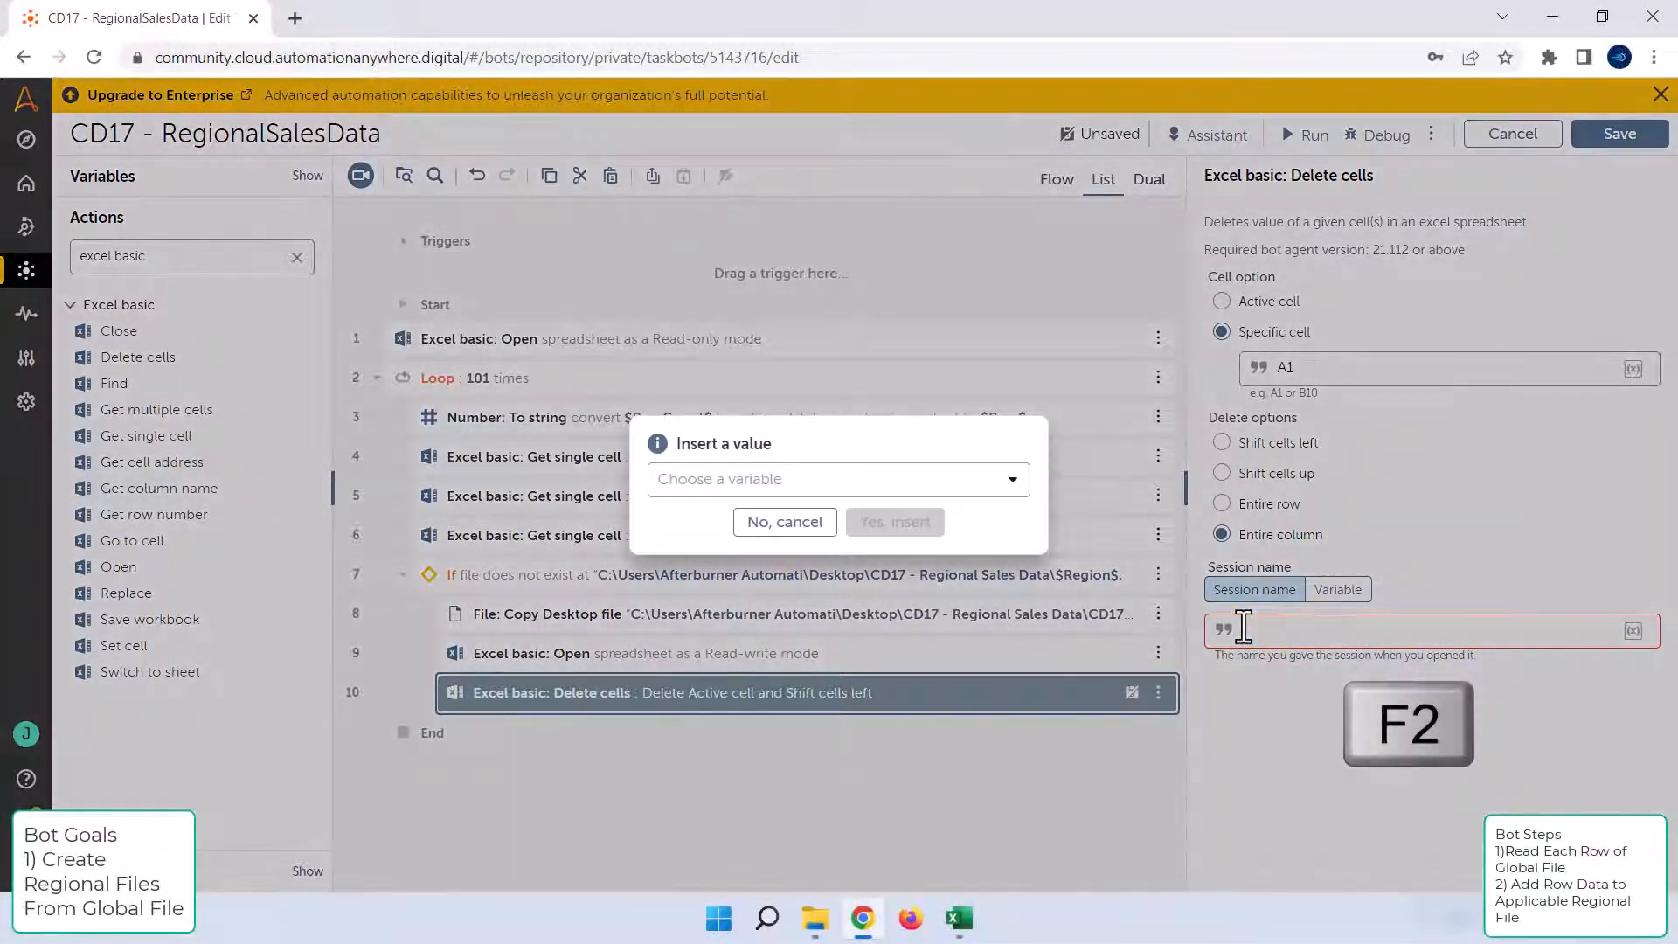
pyautogui.click(1001, 495)
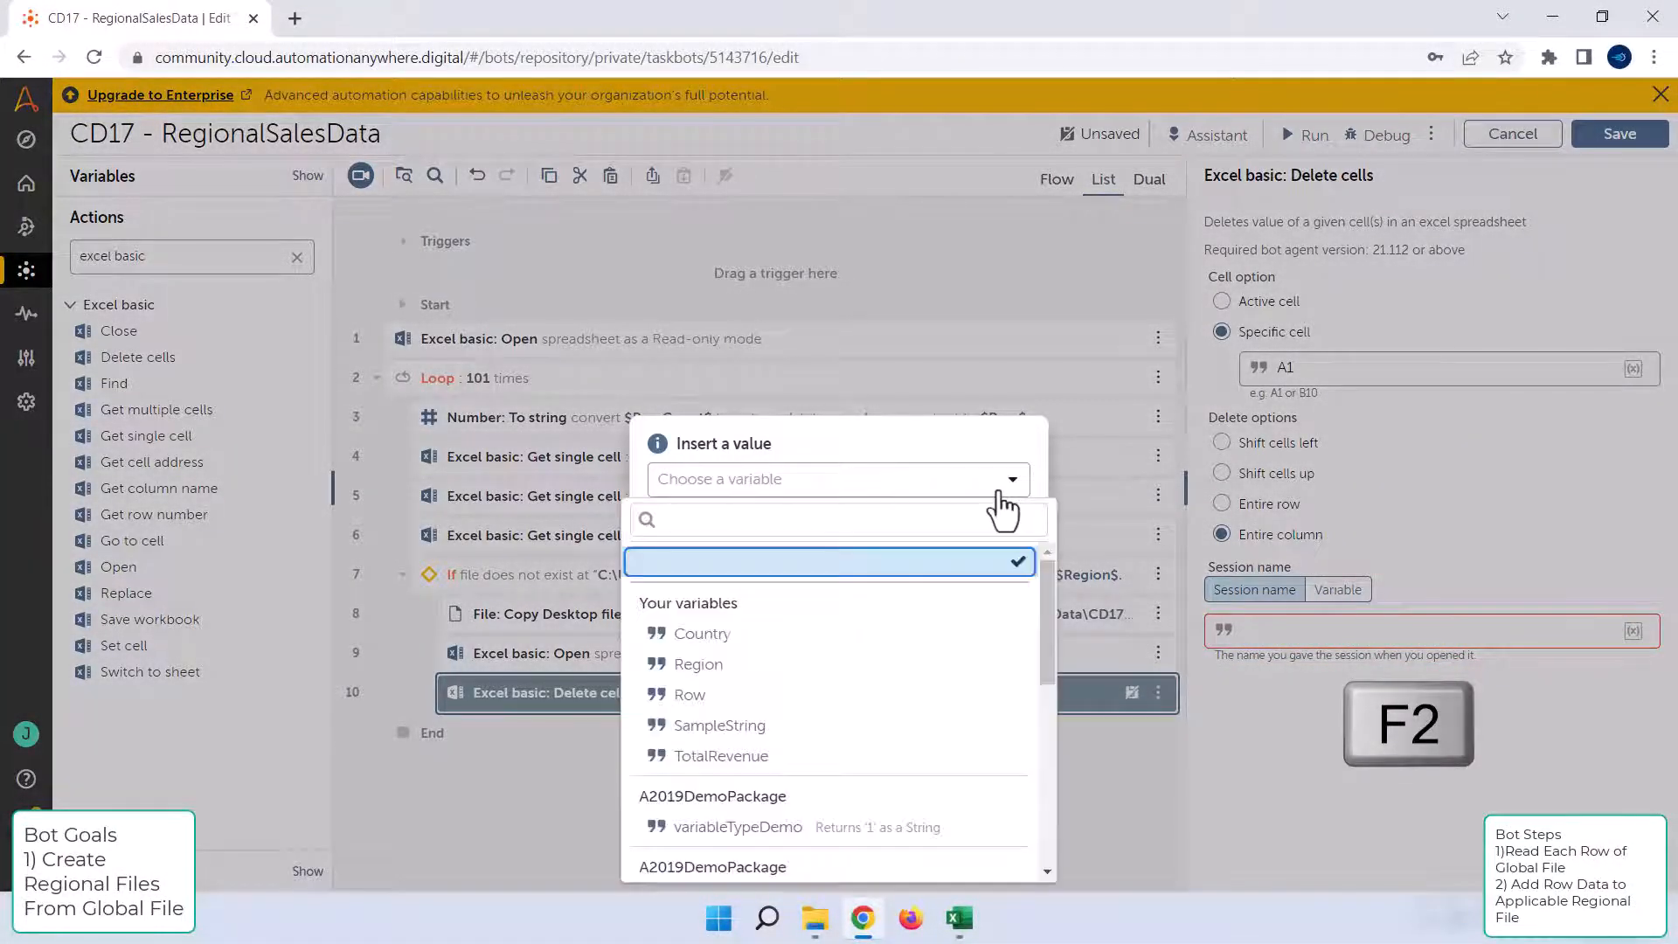
pyautogui.click(861, 666)
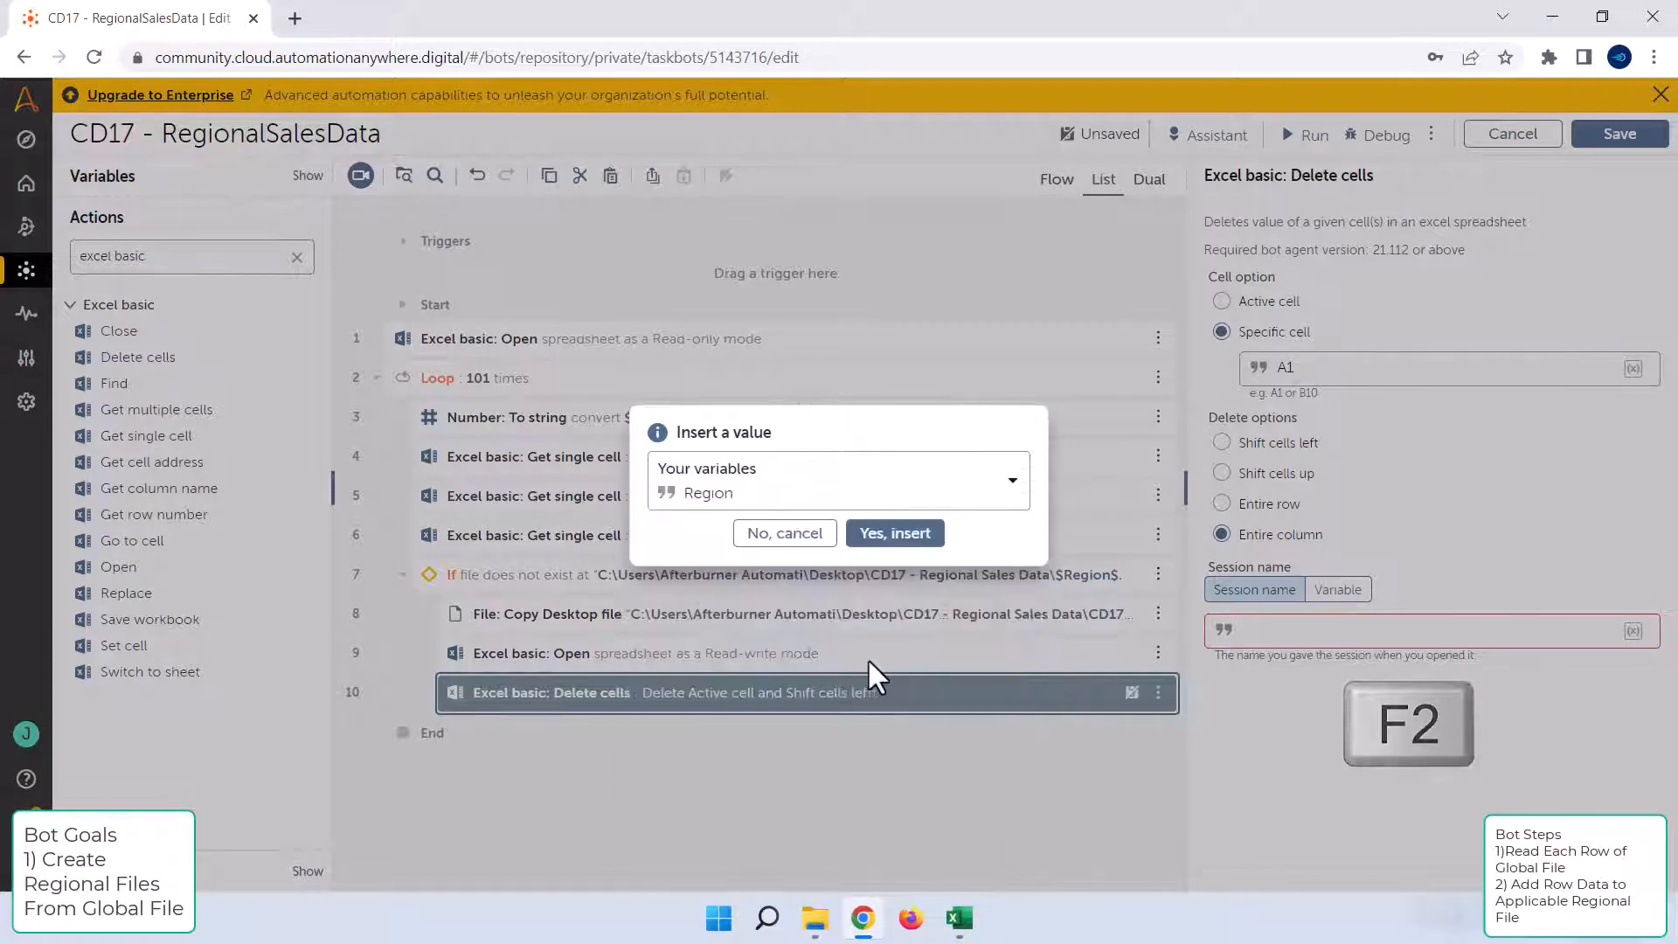
pyautogui.click(893, 535)
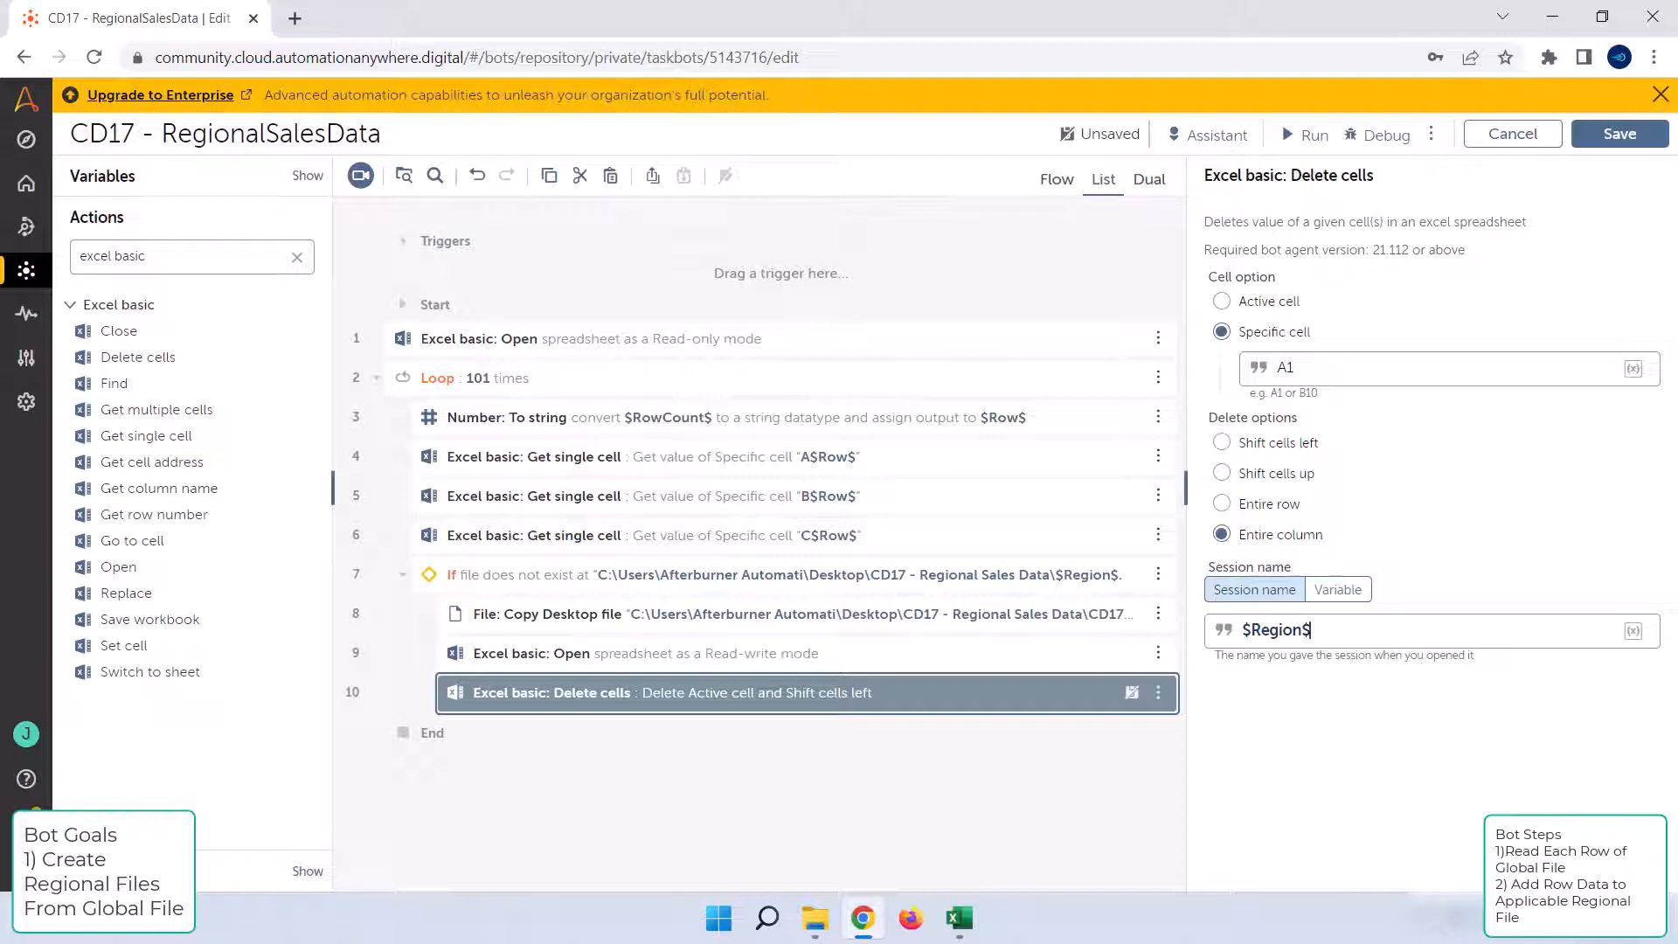
# Step: Find the Loop action, add it below Delete cells inside the If block, and set it to repeat 100 times
pyautogui.tripleClick(155, 258)
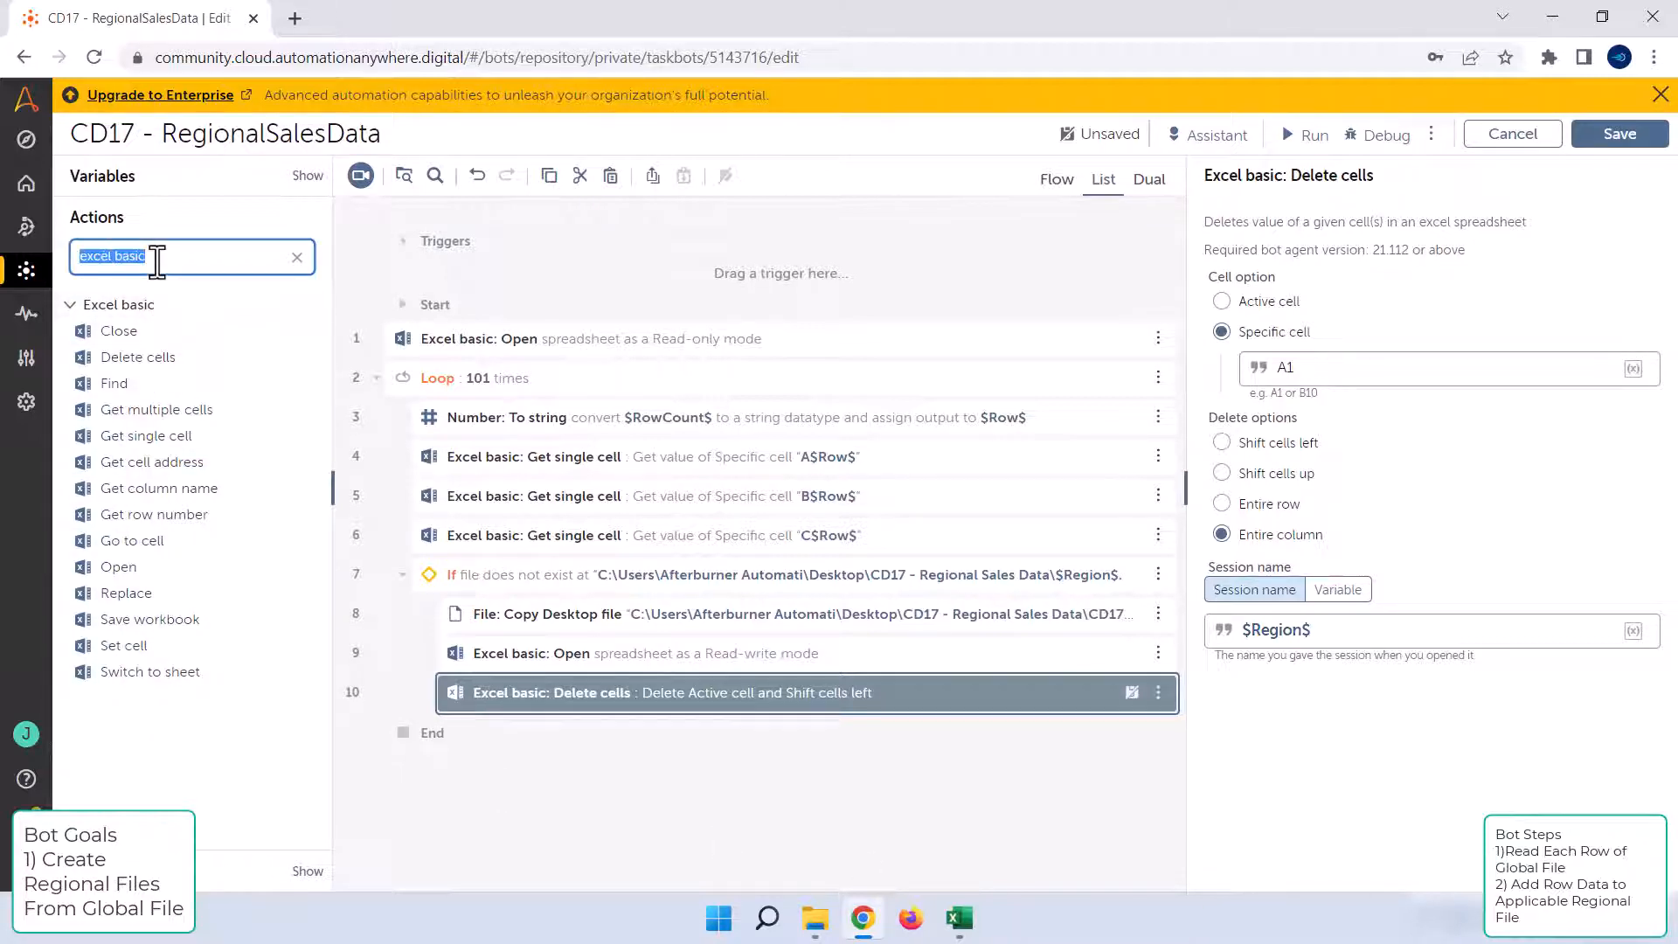
pyautogui.write('loop')
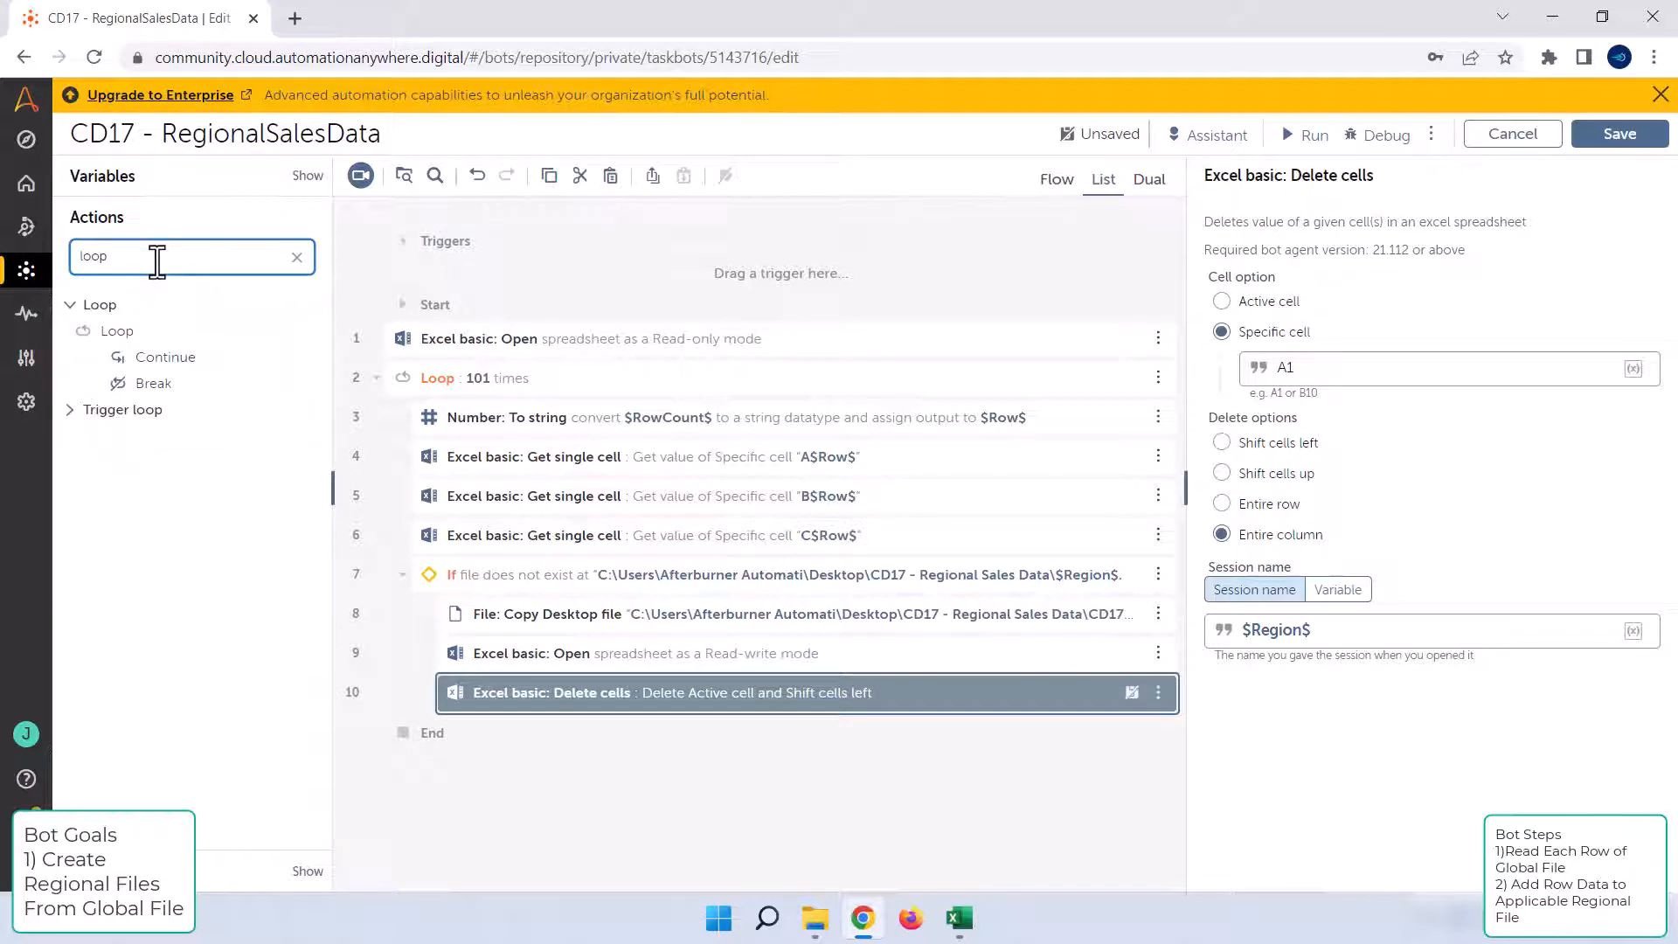
pyautogui.moveTo(104, 325); pyautogui.dragTo(553, 728)
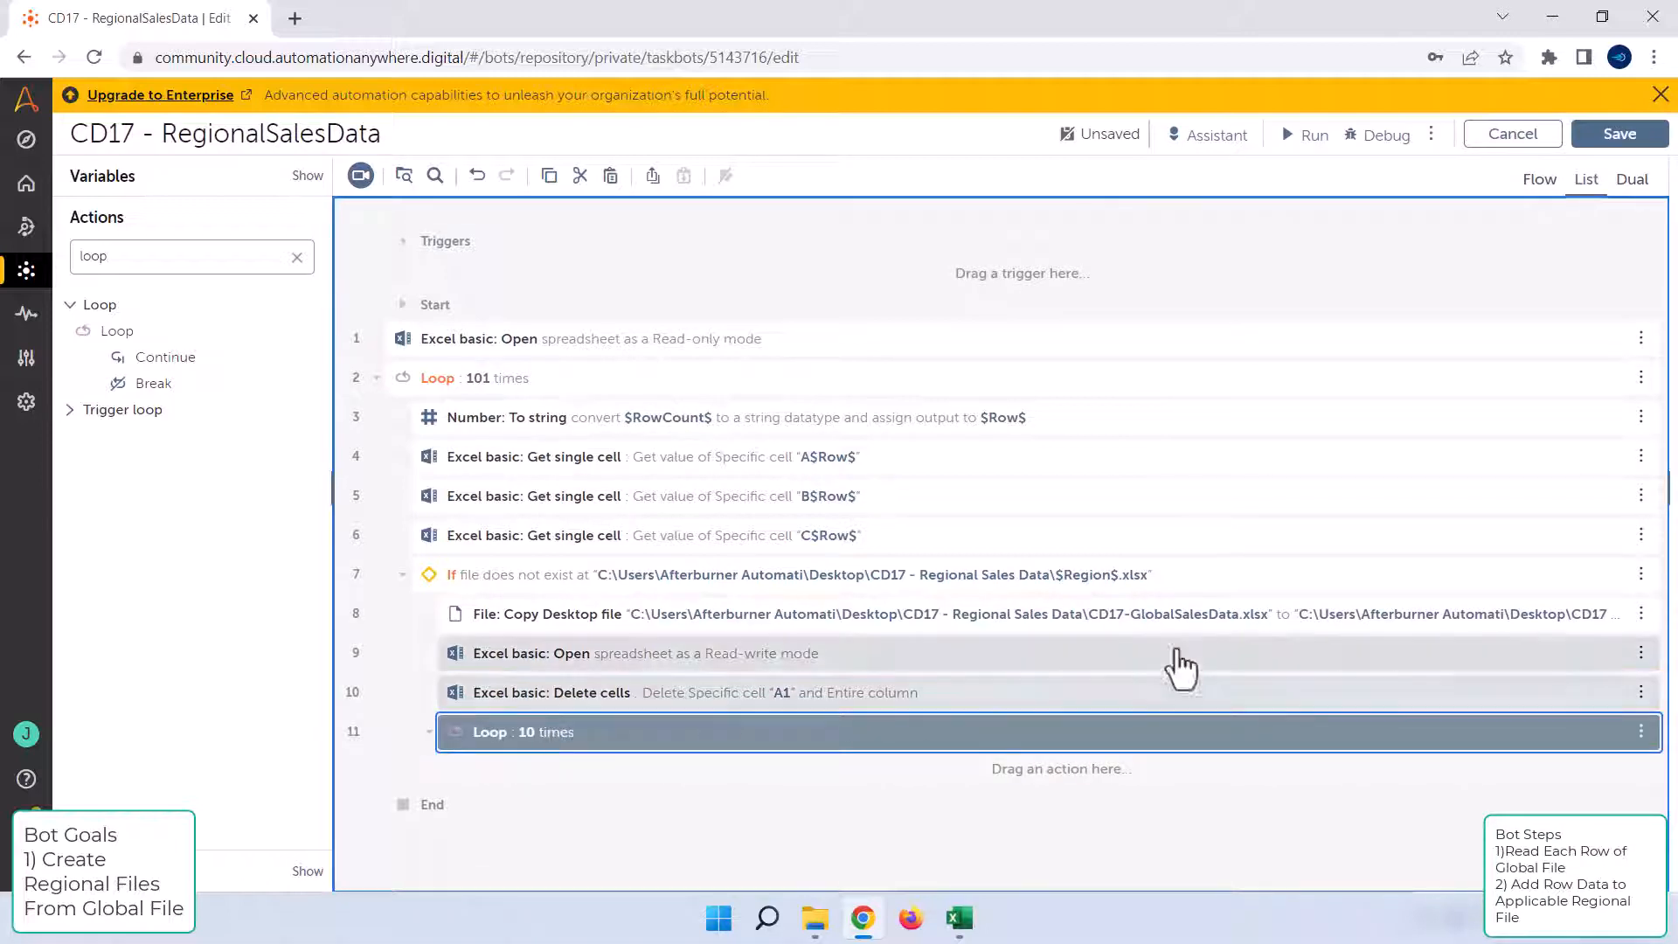
pyautogui.click(902, 735)
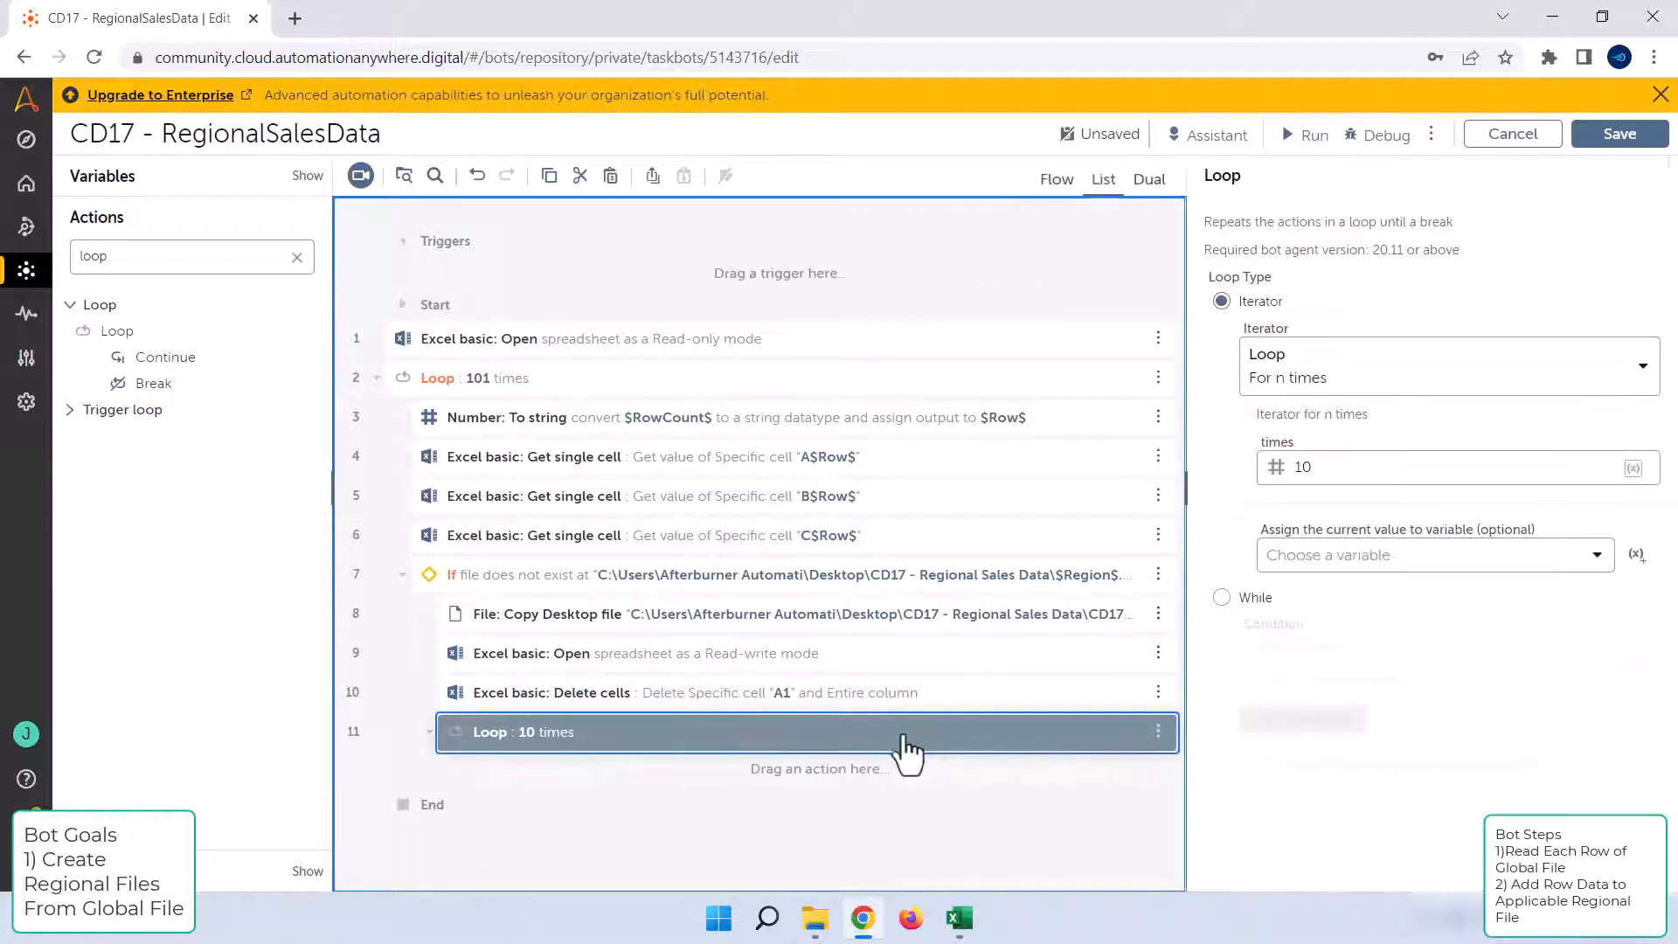
pyautogui.click(1330, 469)
pyautogui.write('0')
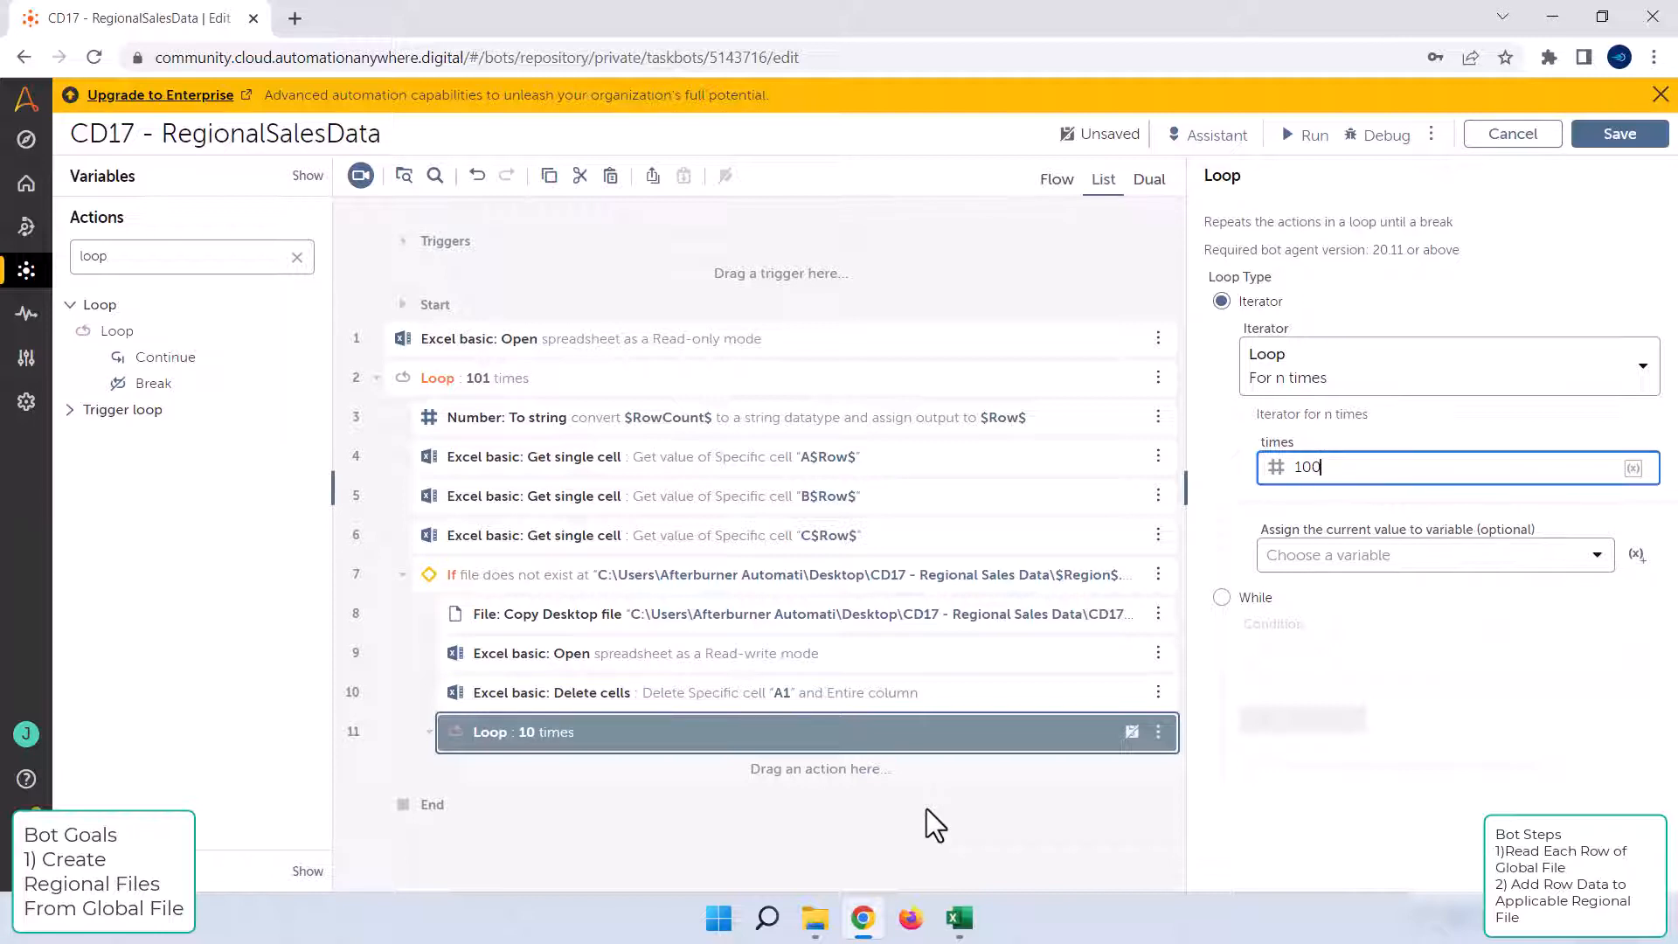
# Step: Copy the Delete cells action into the 100-times loop and set the copy to delete the entire row of cell A2
pyautogui.click(688, 695)
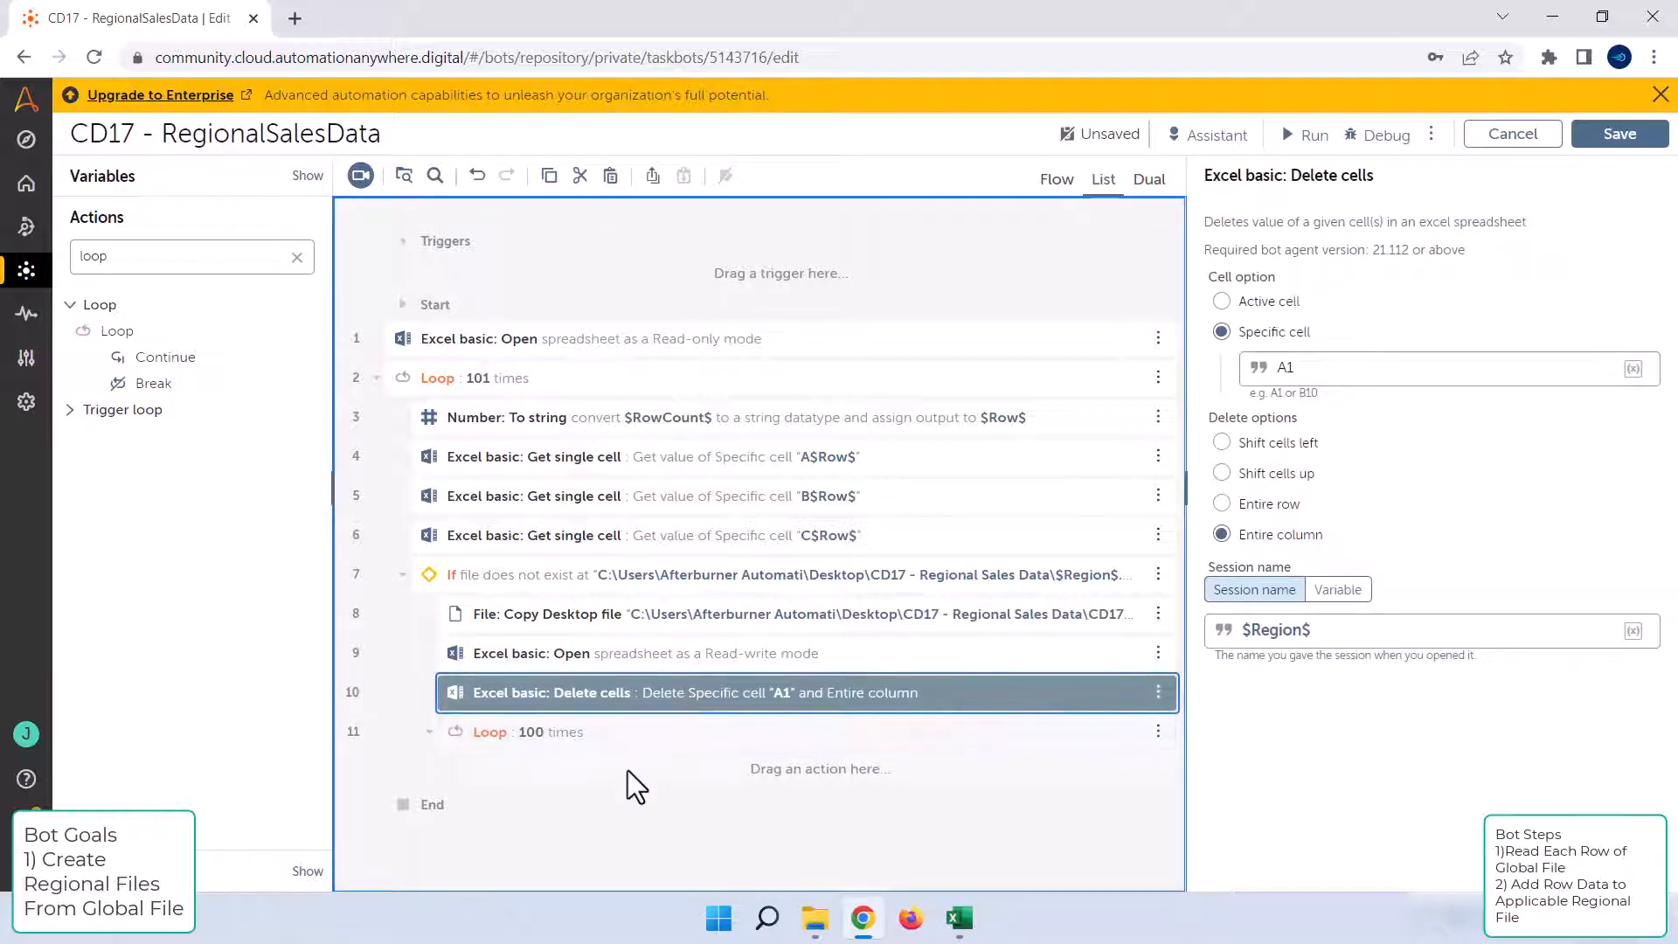
pyautogui.click(646, 746)
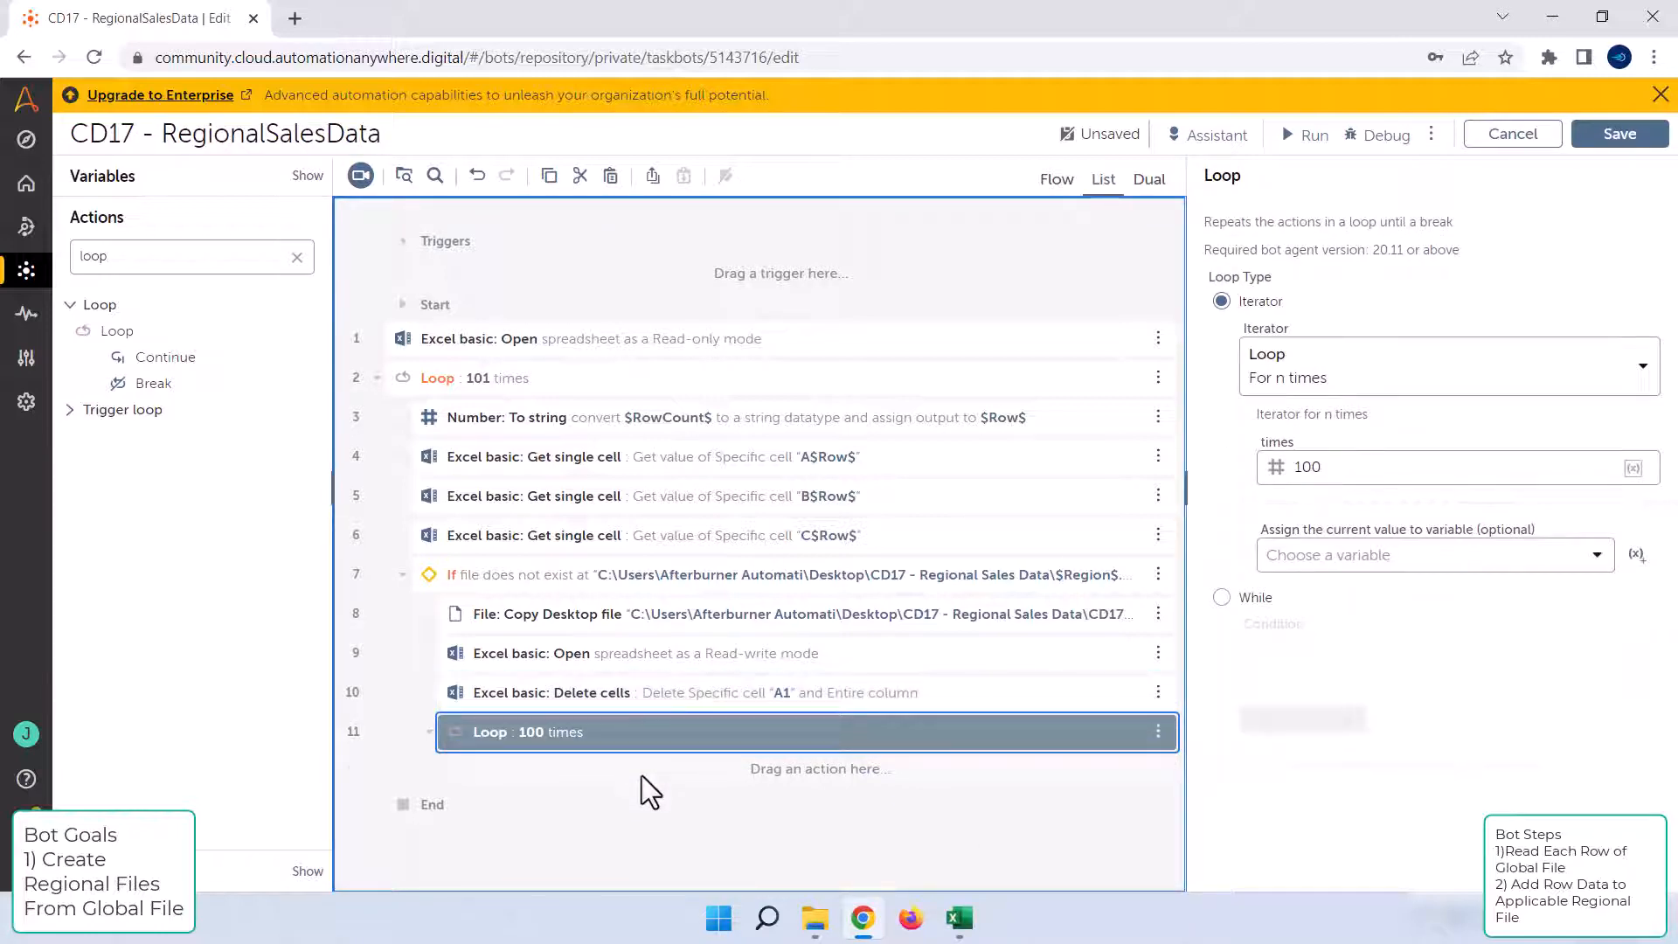
pyautogui.hotkey('ctrl', 'v')
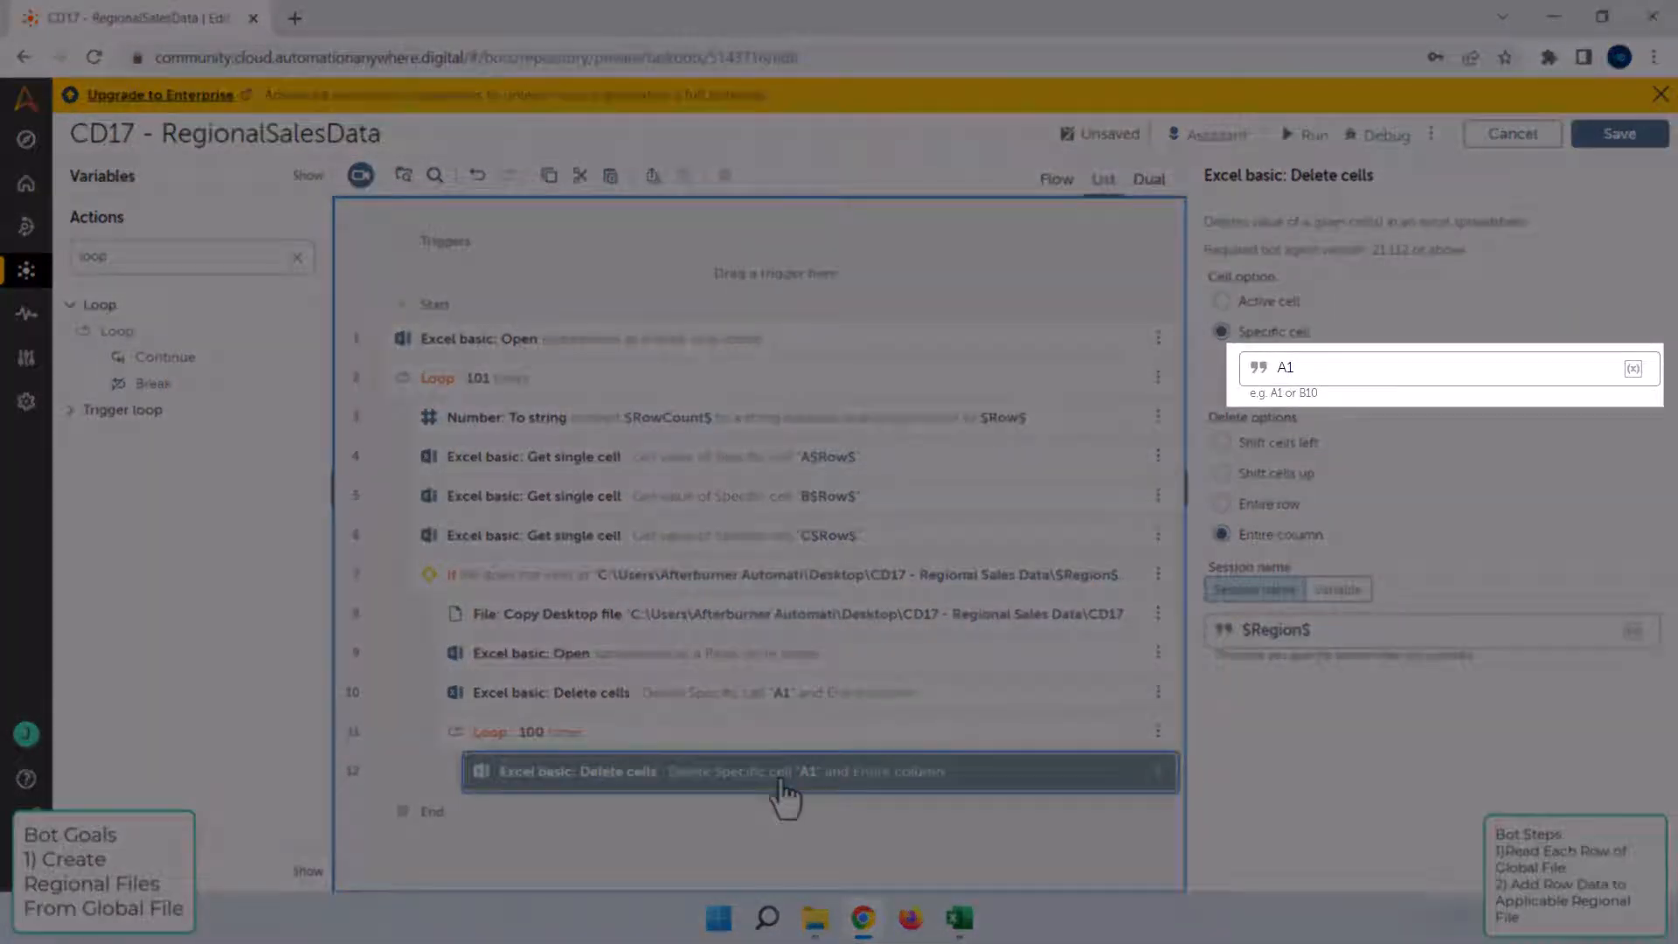
pyautogui.click(1292, 367)
pyautogui.press('BackSpace')
pyautogui.write('2')
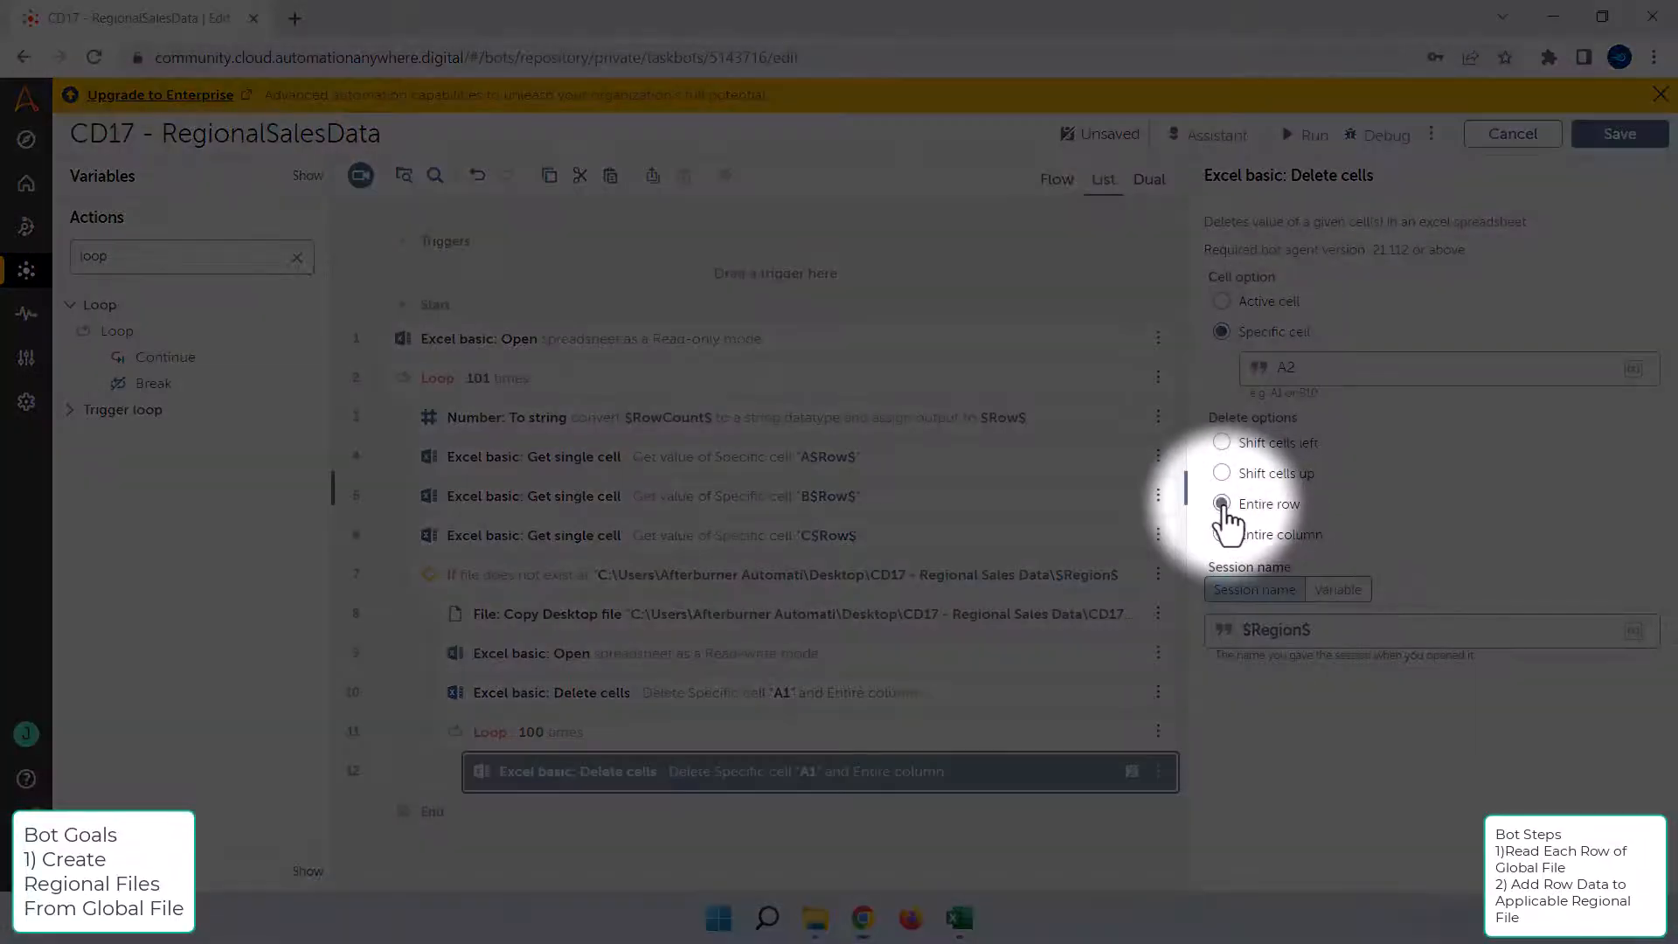
pyautogui.click(1225, 507)
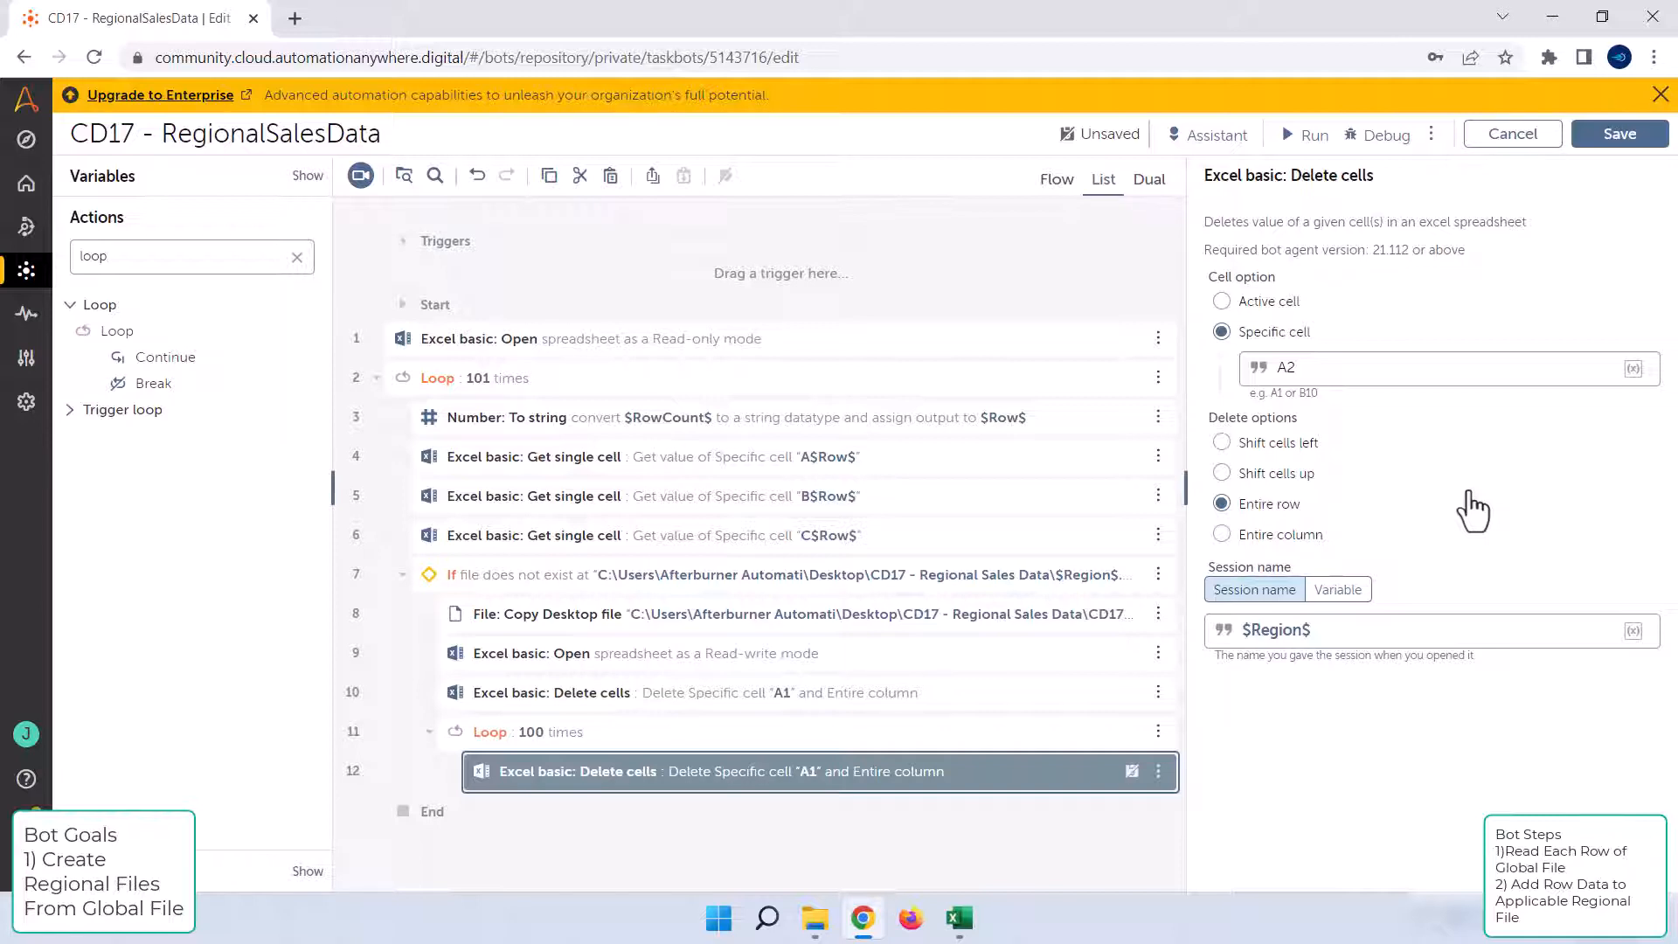
# Step: Find the Excel basic Save workbook action and add it inside the If block, below the collapsed 100-times loop
pyautogui.doubleClick(123, 258)
pyautogui.write('e')
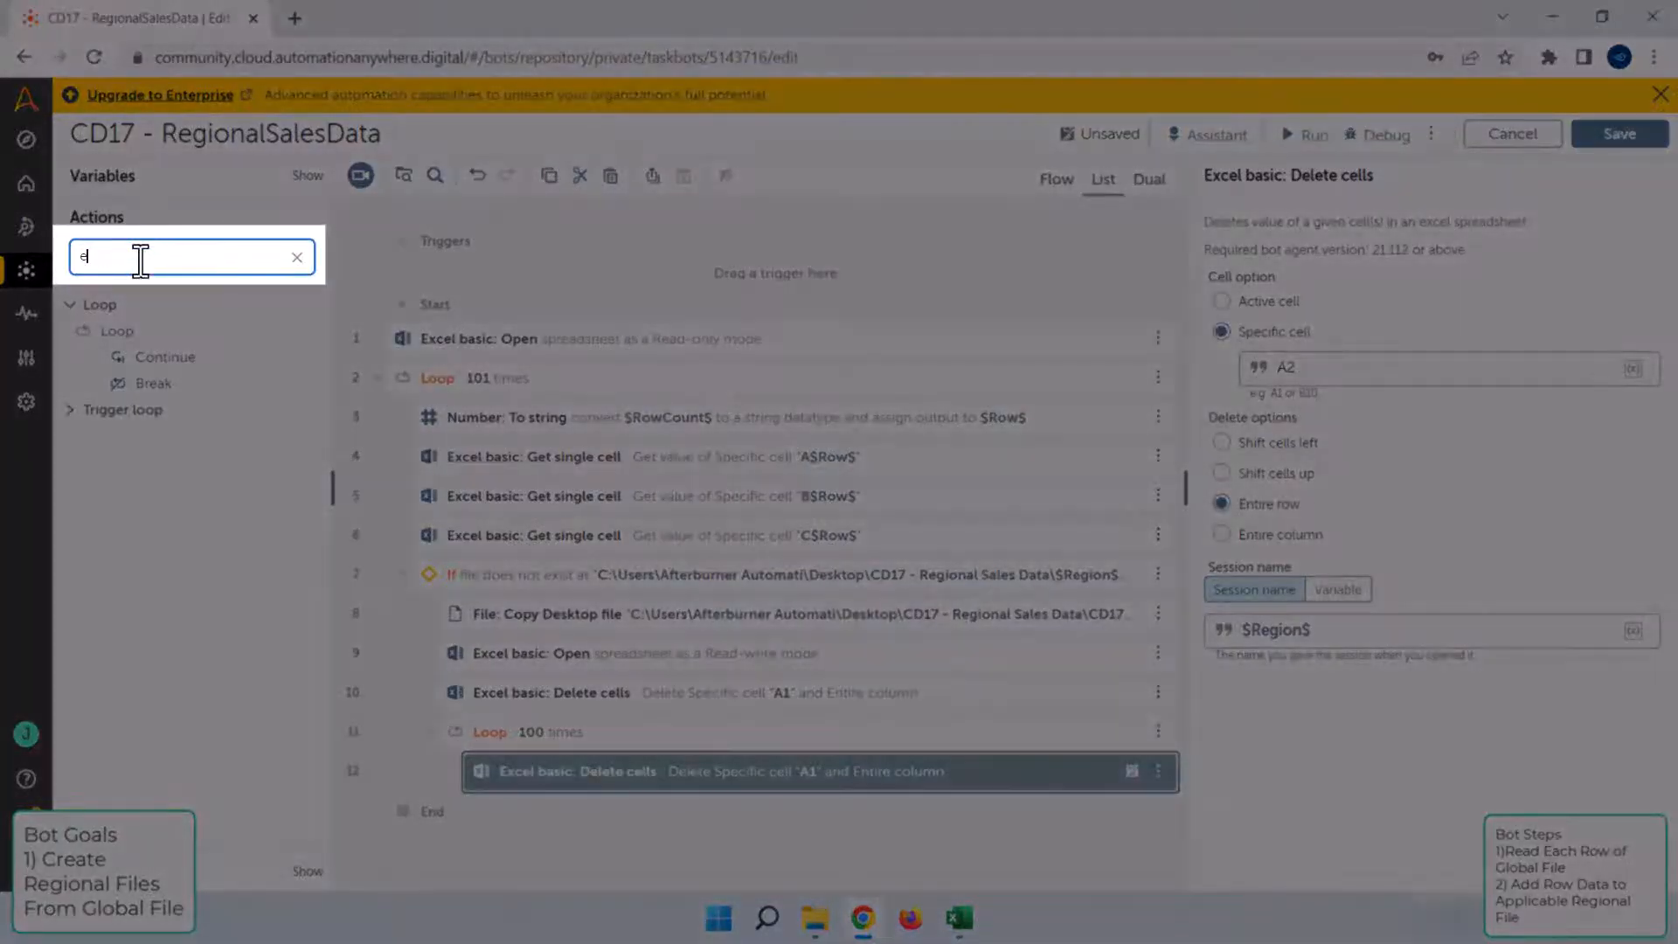
pyautogui.write('zcel')
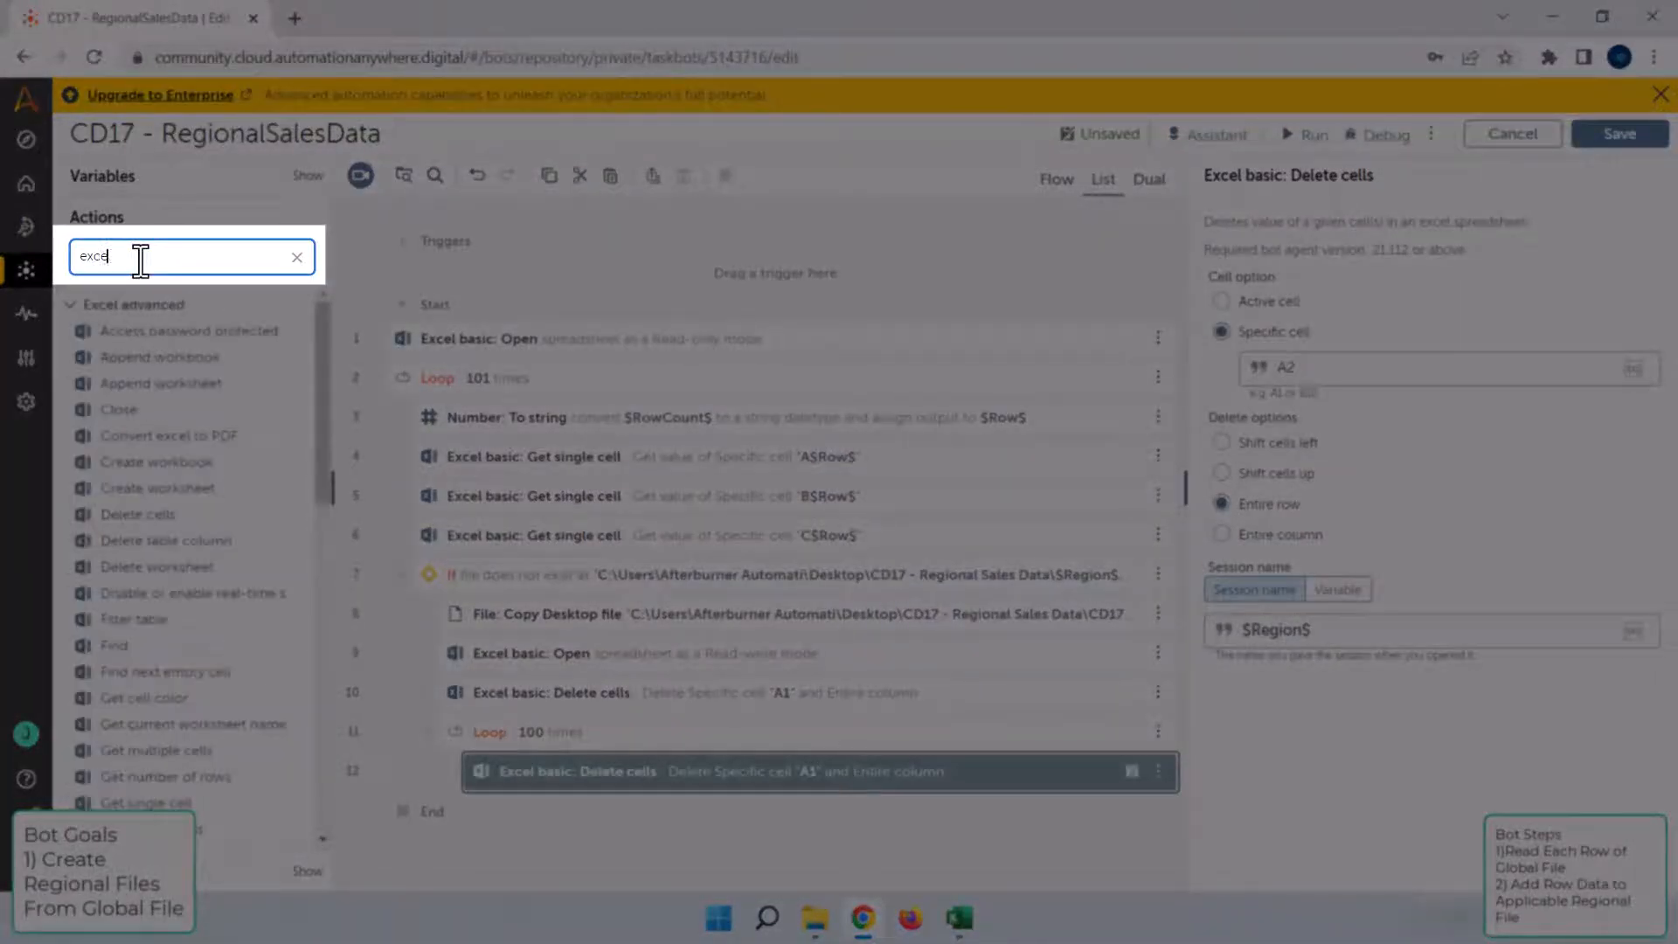
pyautogui.write(' basic')
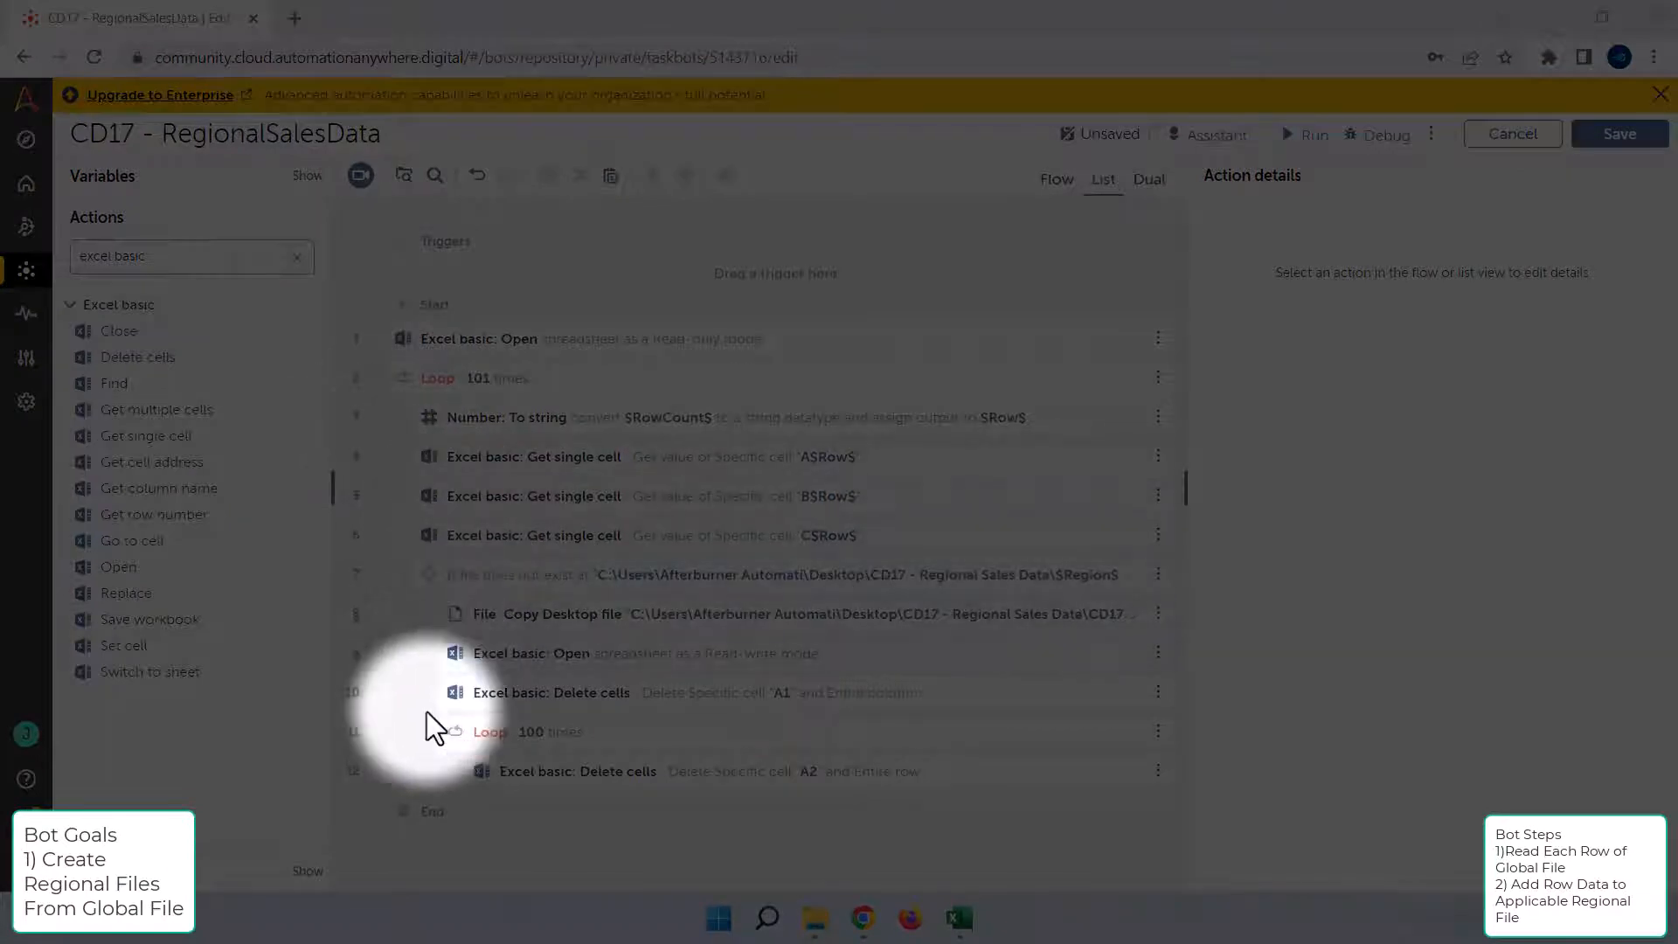
pyautogui.click(429, 734)
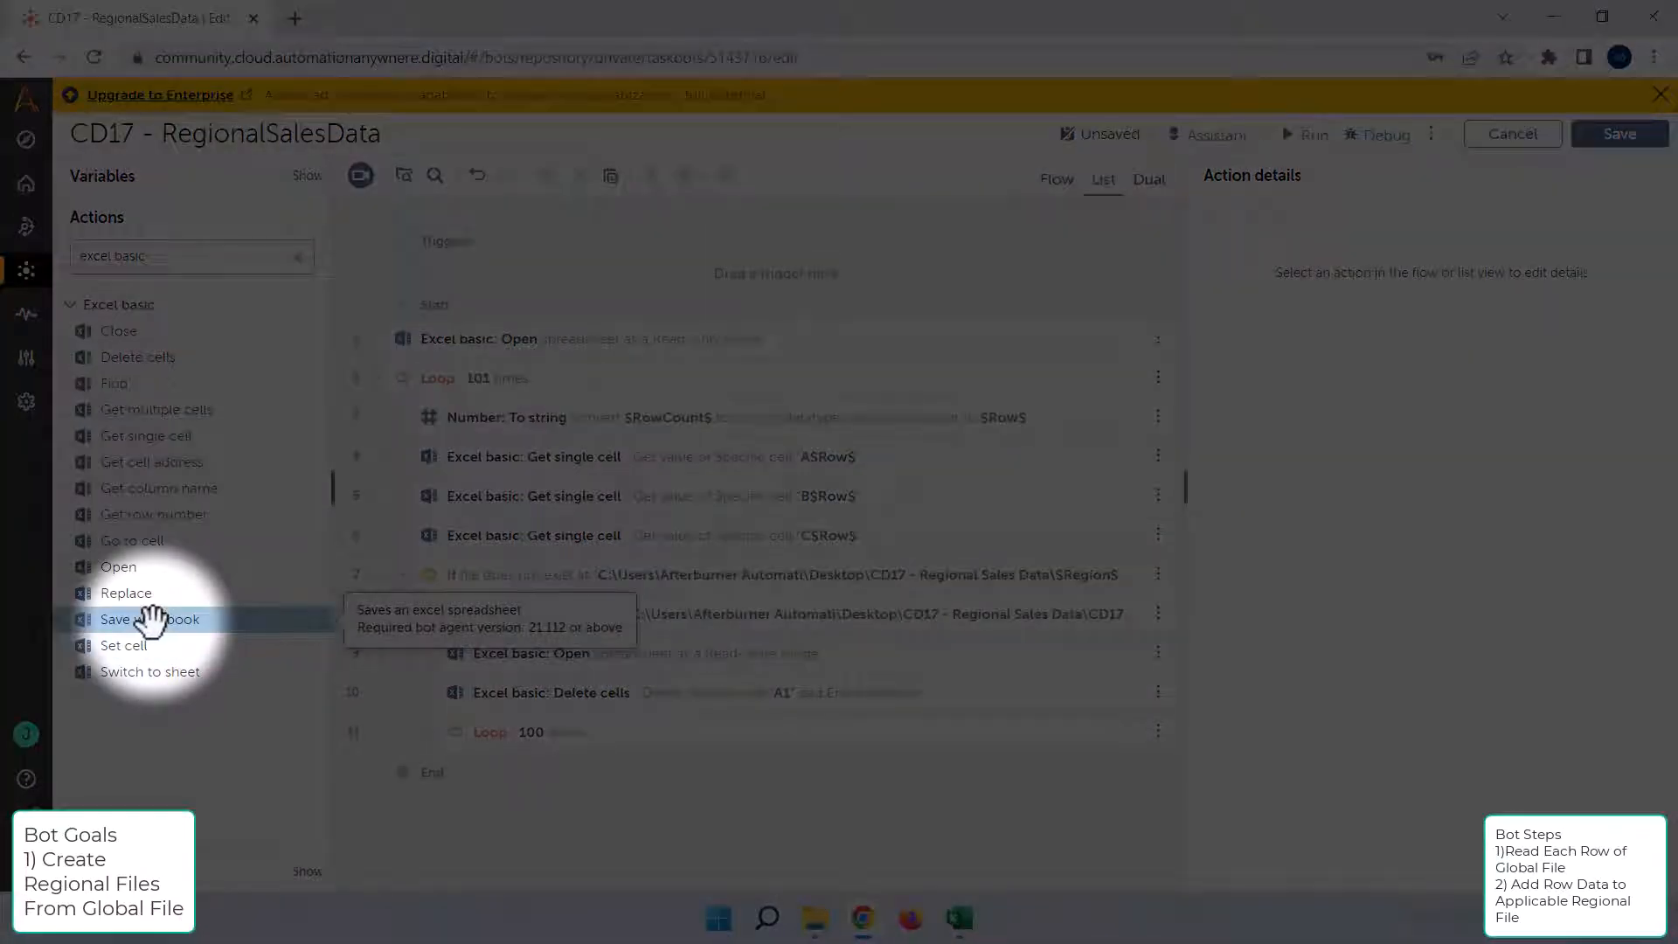
pyautogui.moveTo(150, 621); pyautogui.dragTo(483, 774)
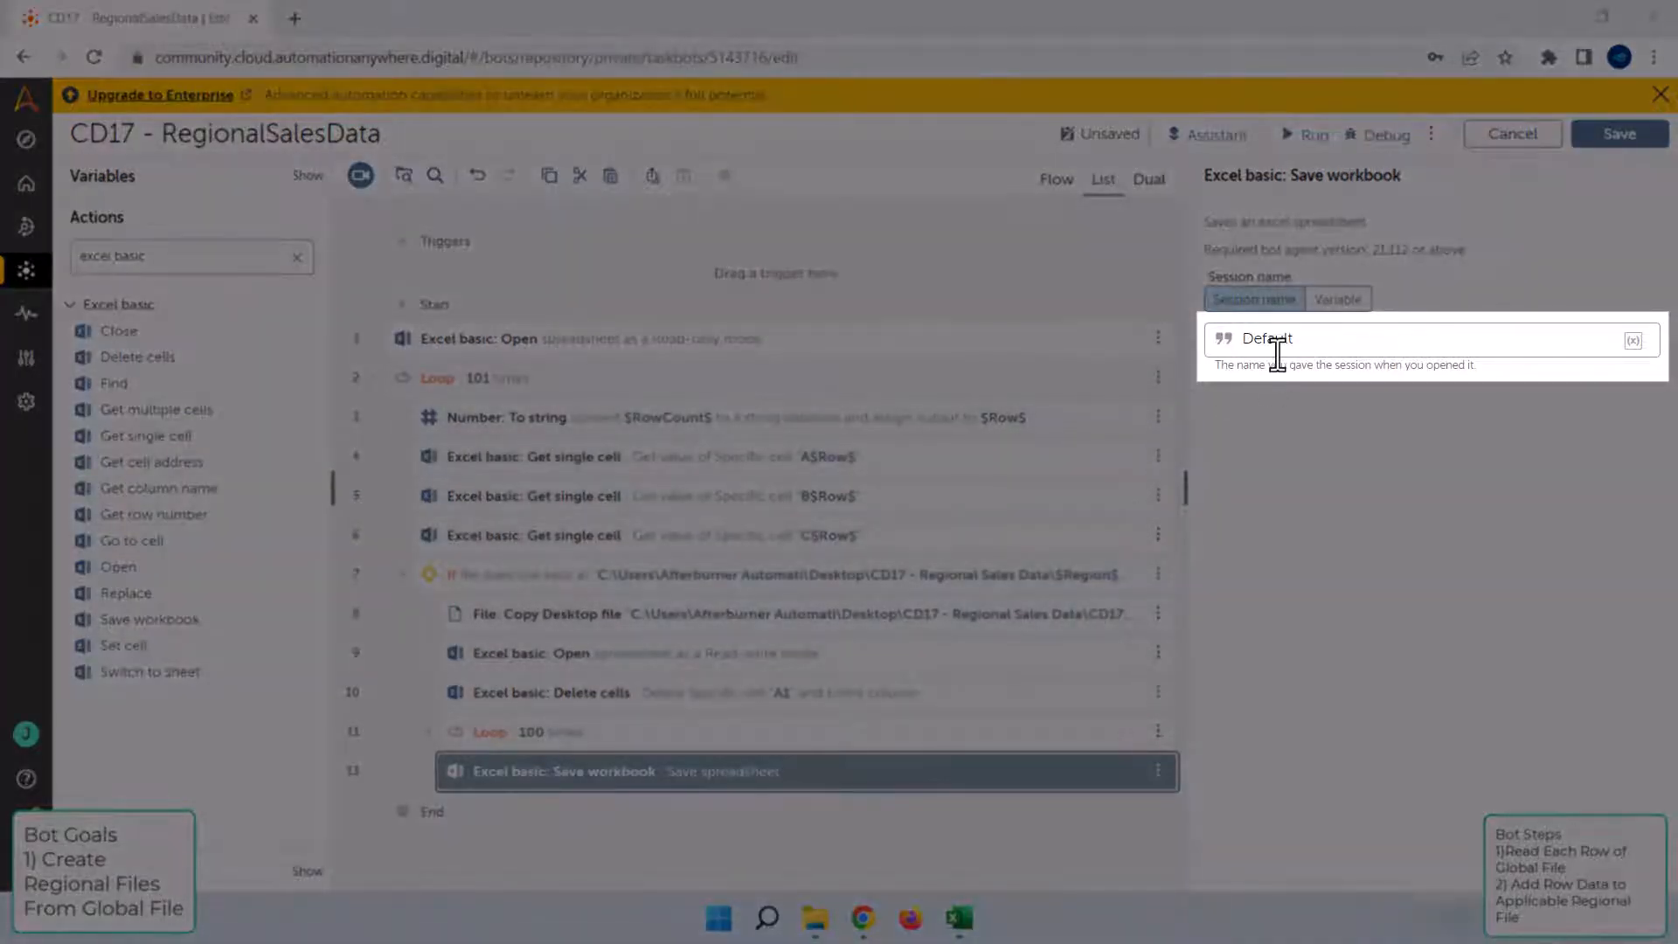
# Step: Replace the Save workbook action's default session name with the Region variable
pyautogui.doubleClick(1278, 346)
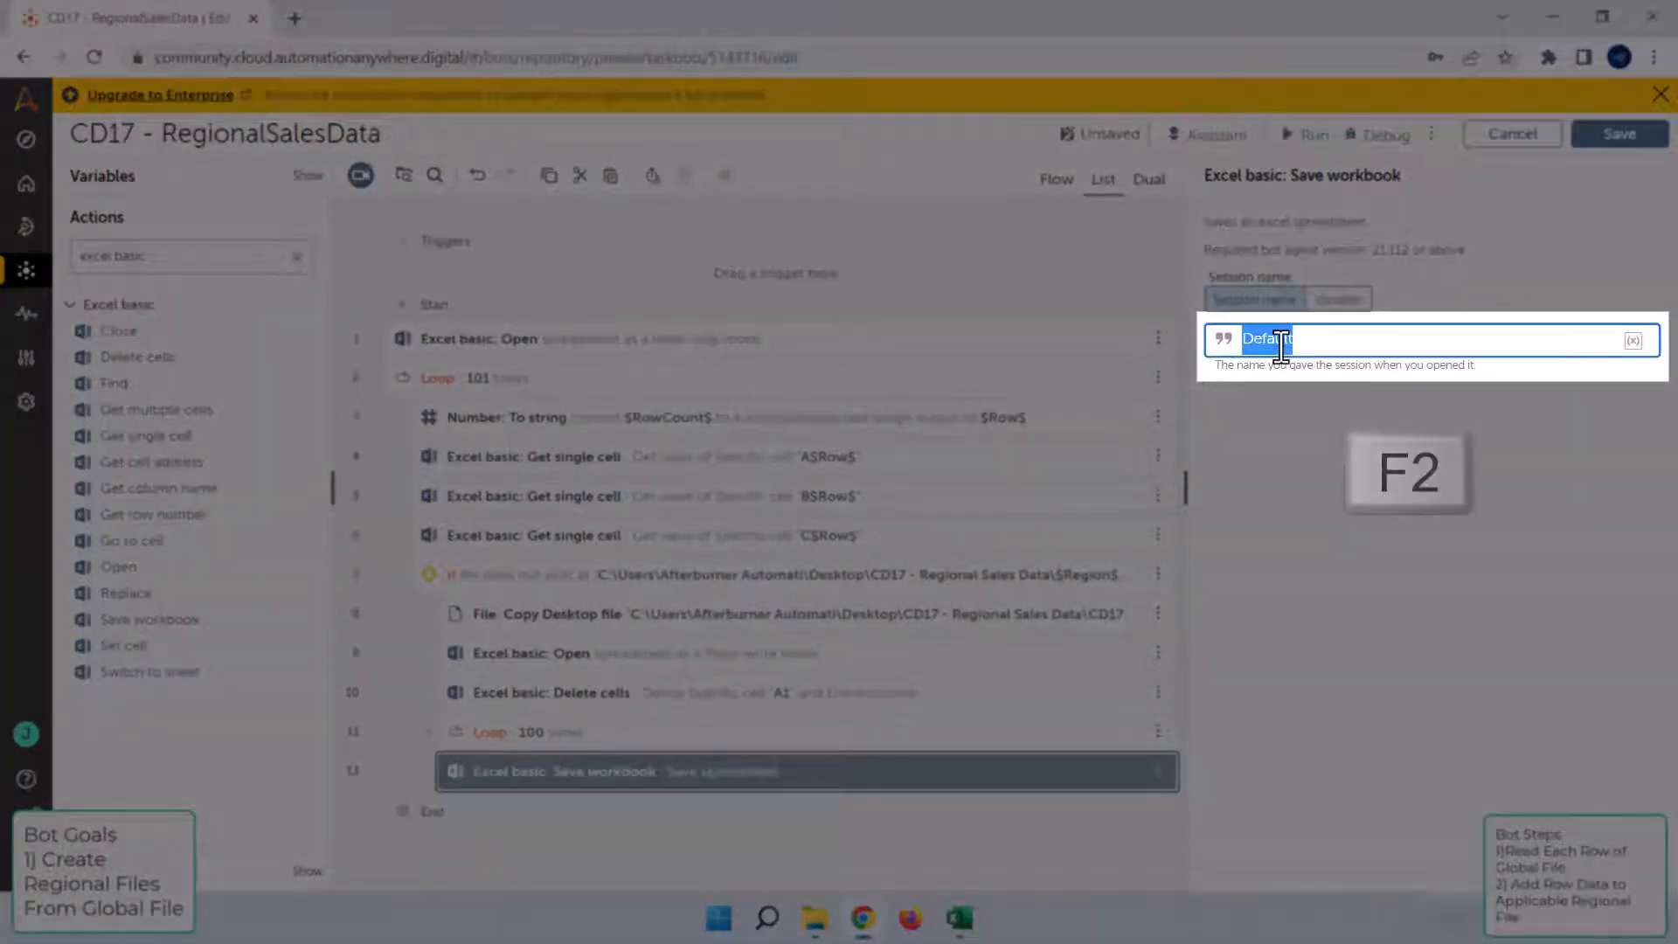
pyautogui.press('BackSpace')
pyautogui.press('F2')
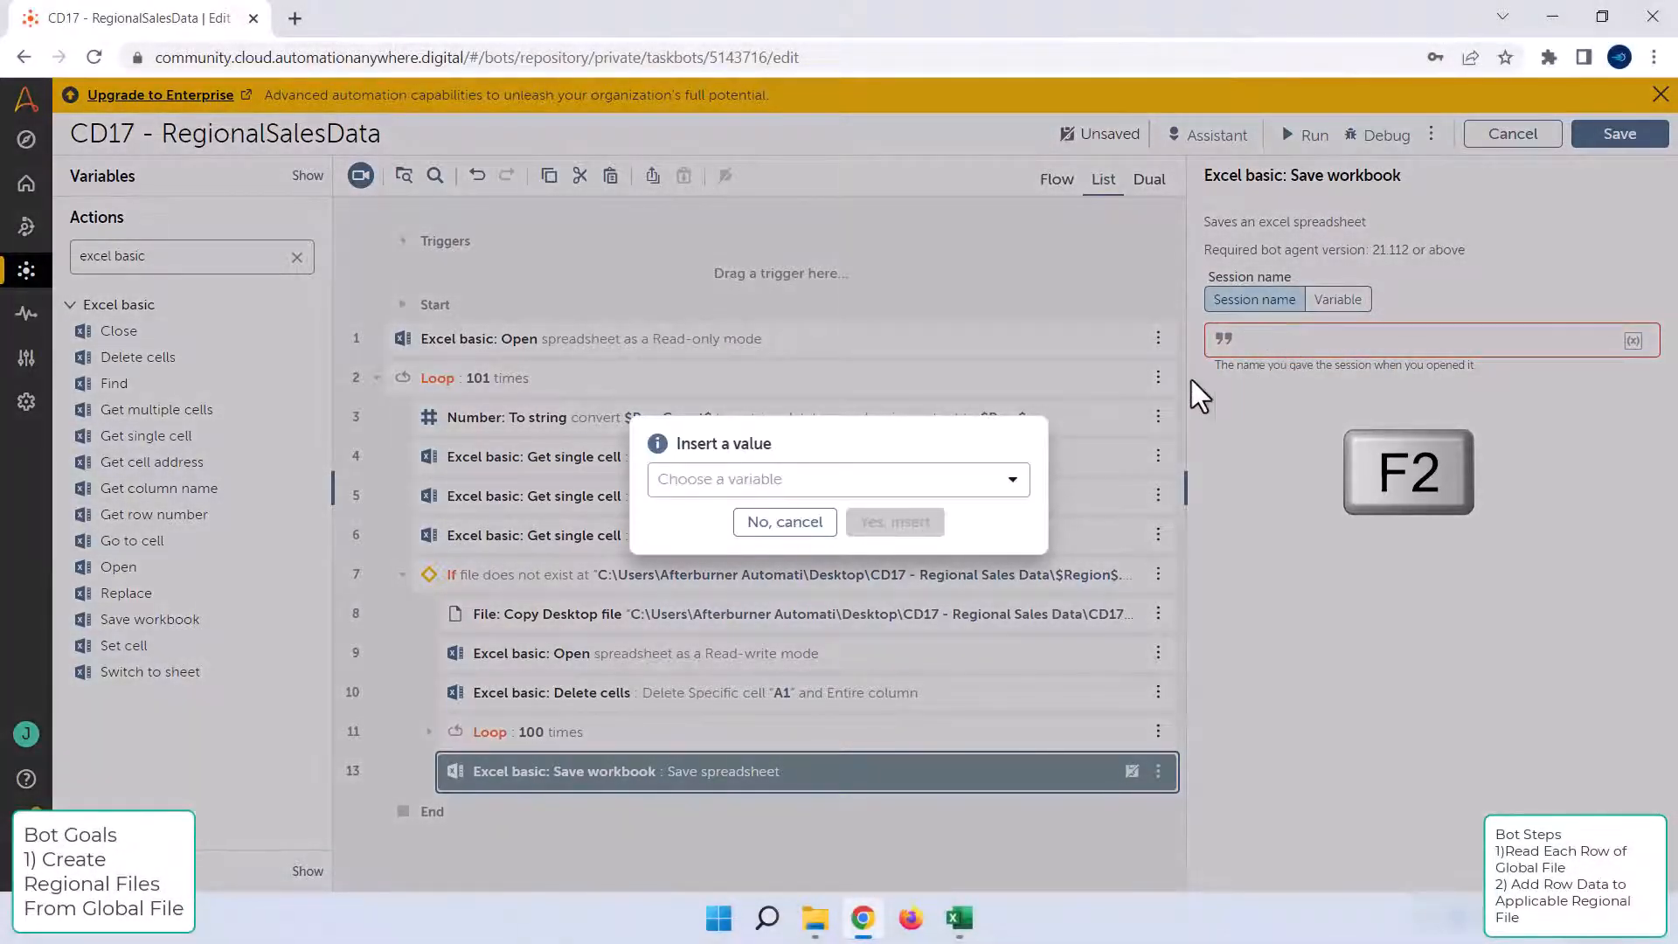
pyautogui.click(1012, 480)
pyautogui.click(862, 665)
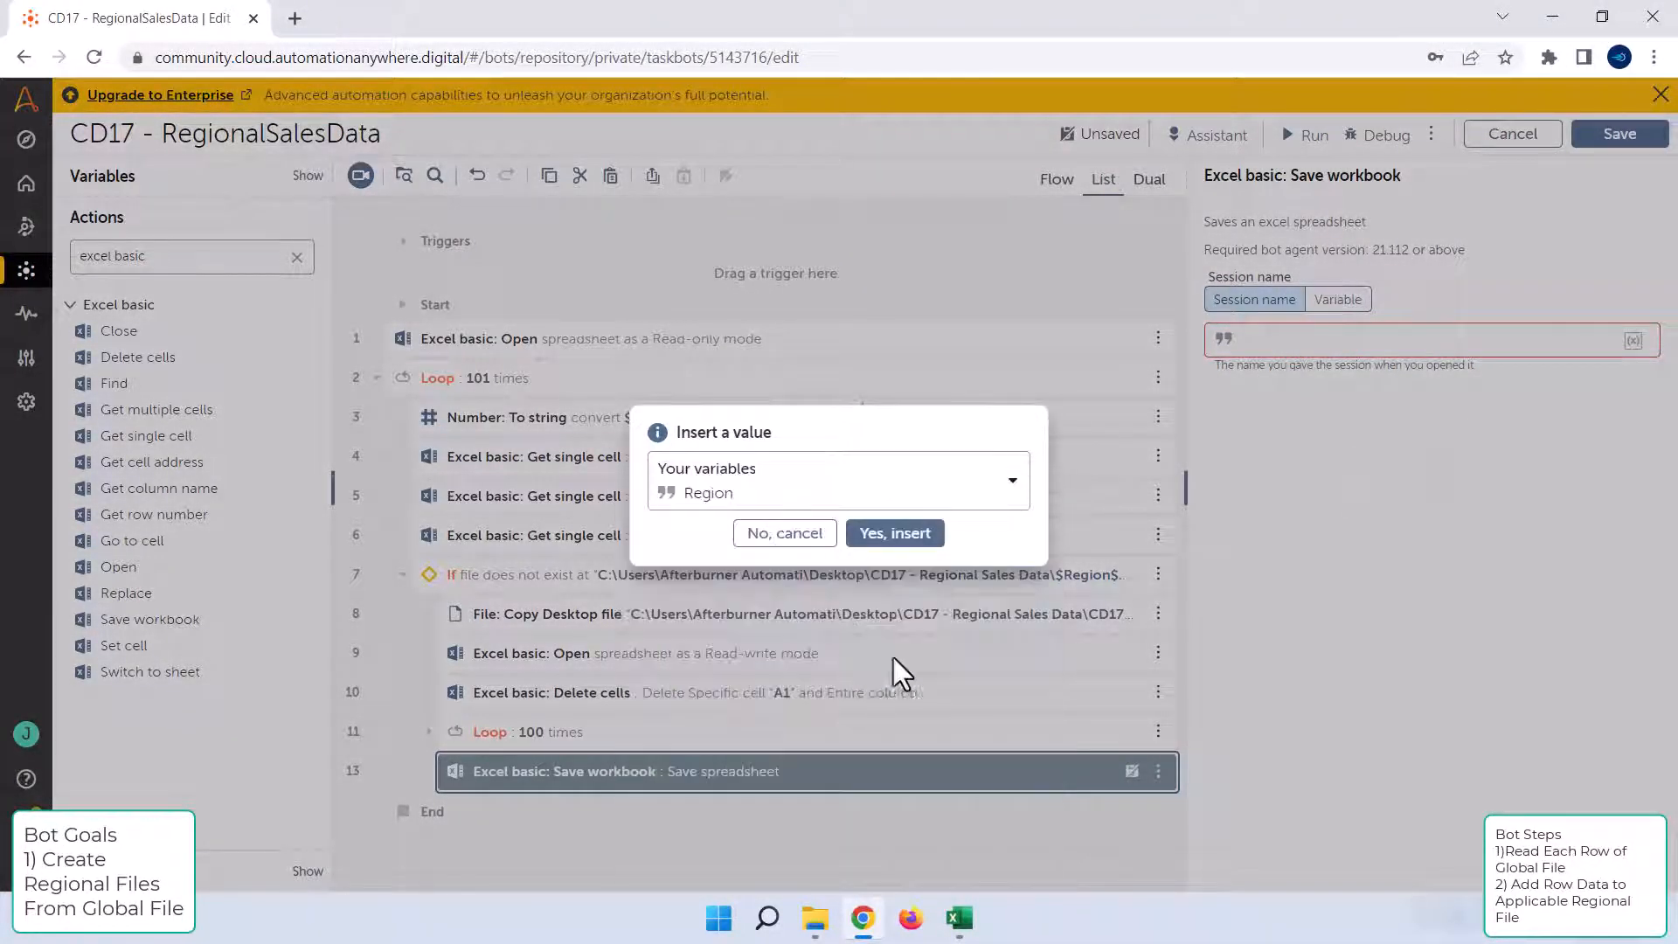
pyautogui.click(900, 536)
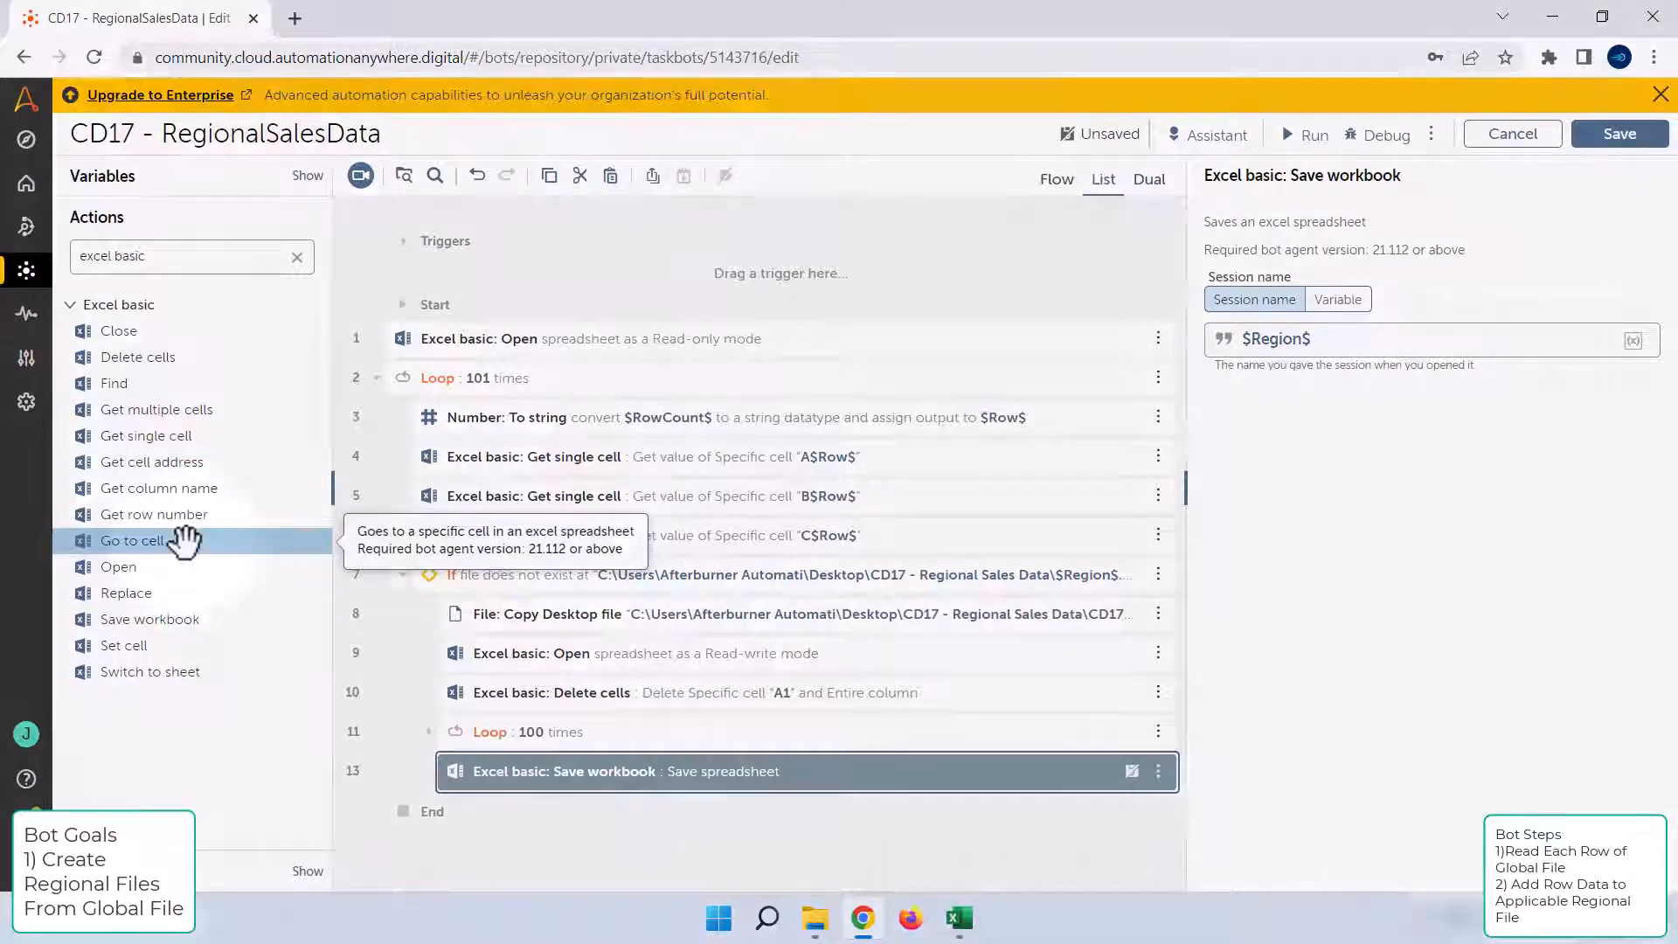
# Step: Add an Excel basic Go to cell action below Save workbook in the If block, targeting specific cell A2
pyautogui.moveTo(184, 541); pyautogui.dragTo(626, 800)
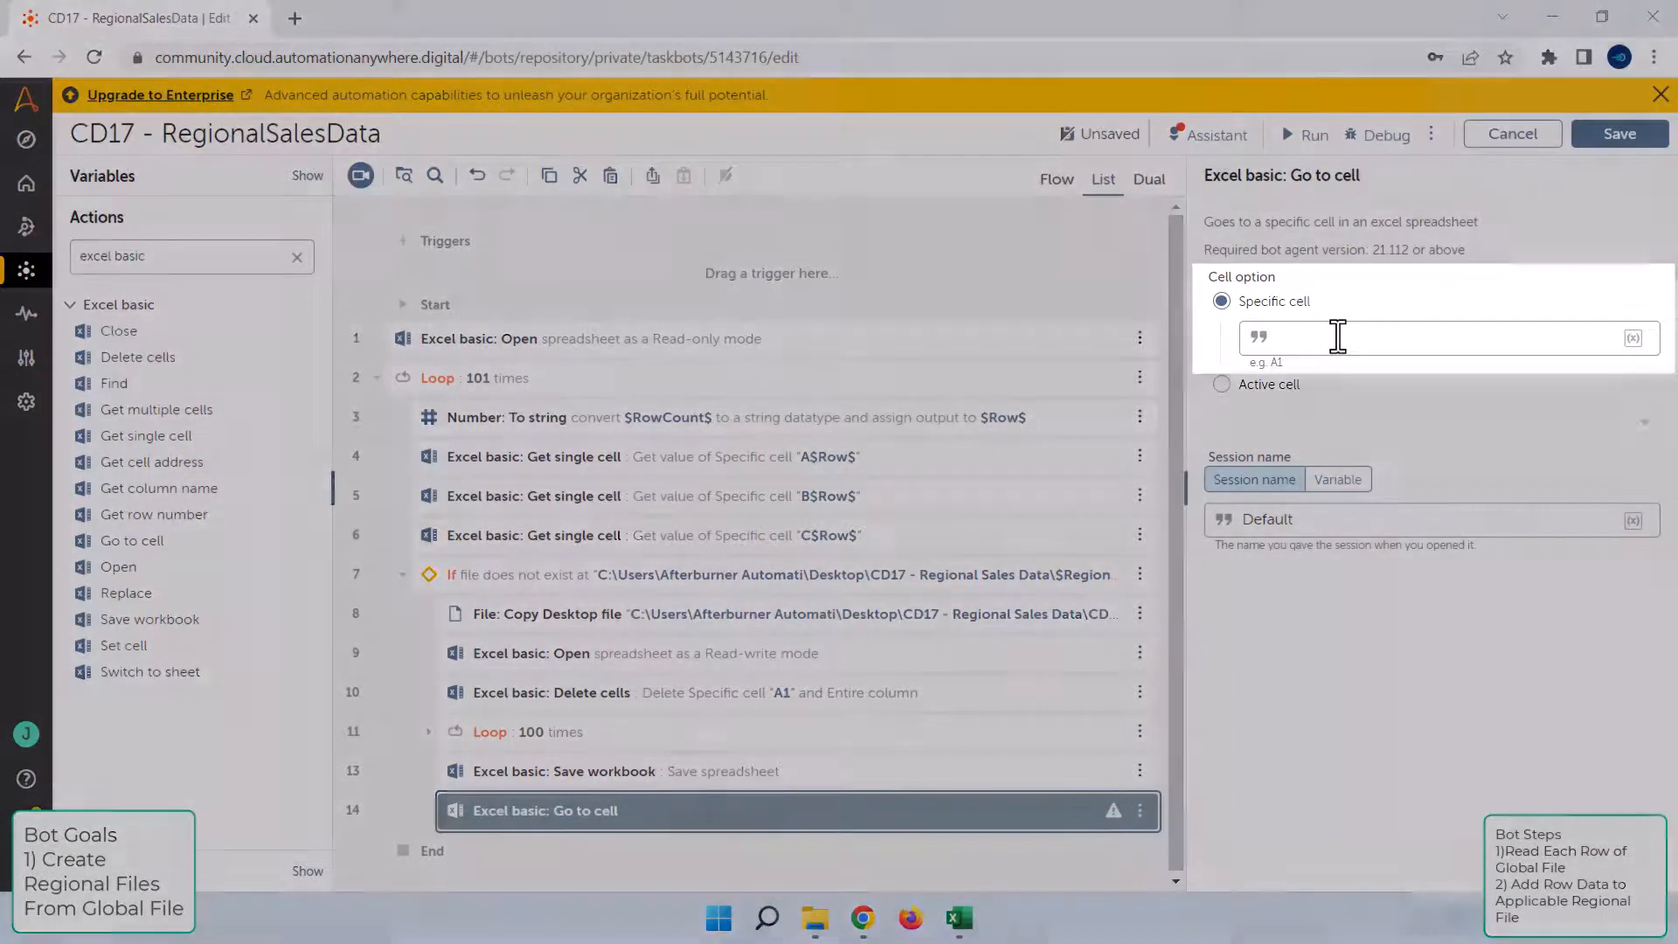
pyautogui.click(1339, 337)
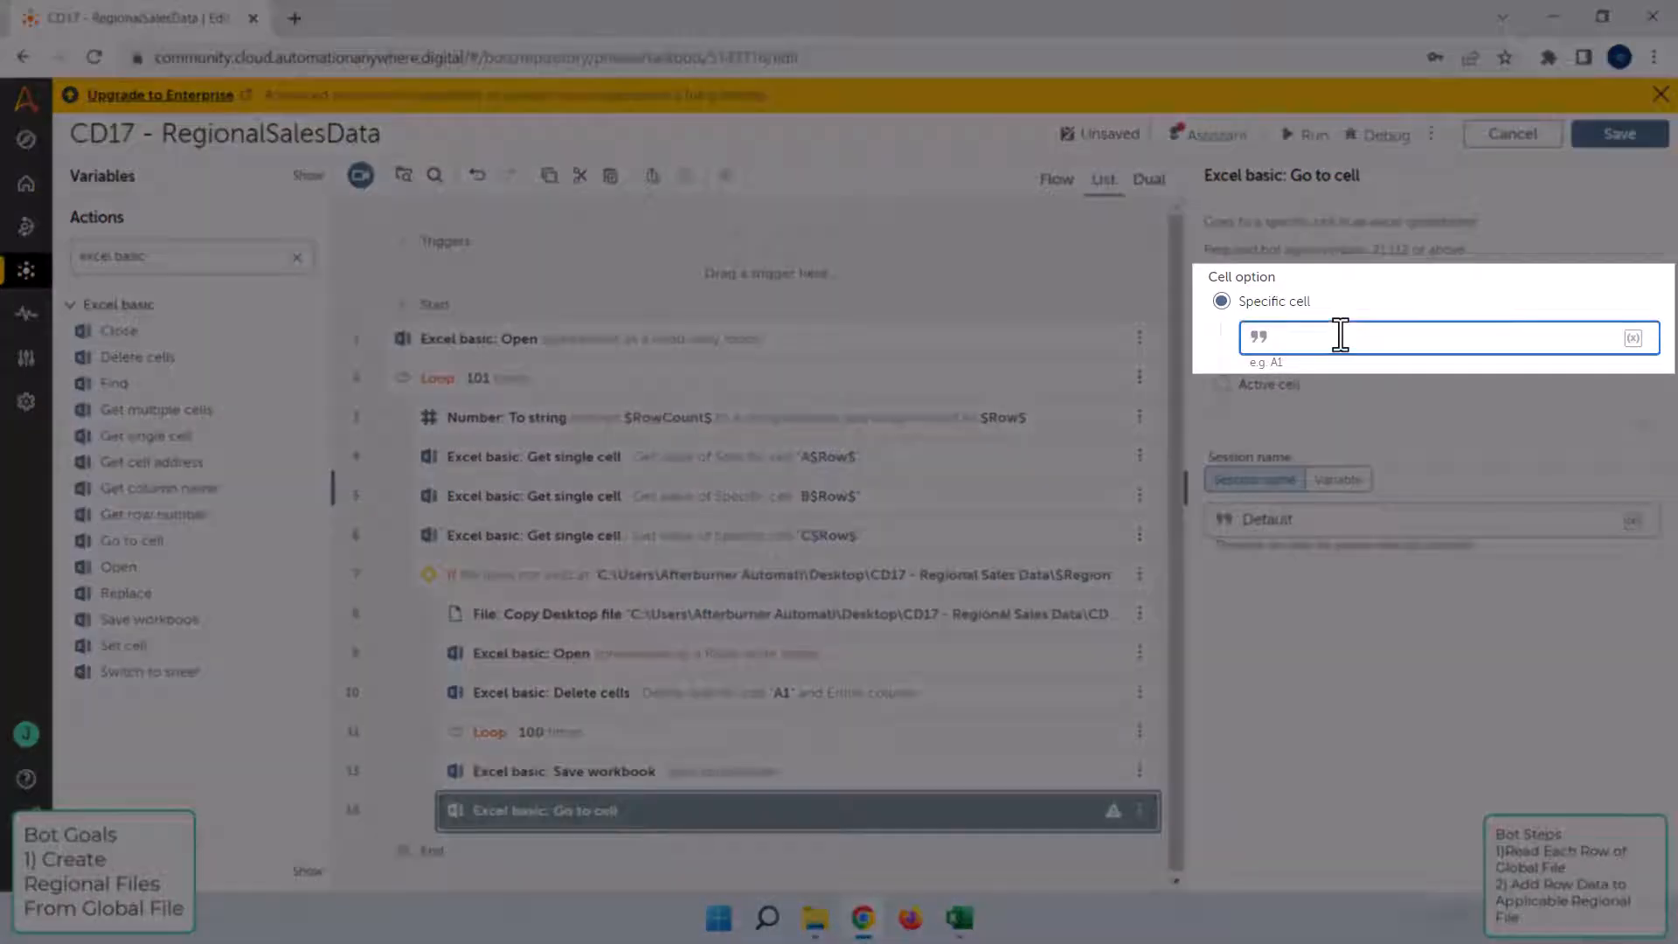
pyautogui.write('A2')
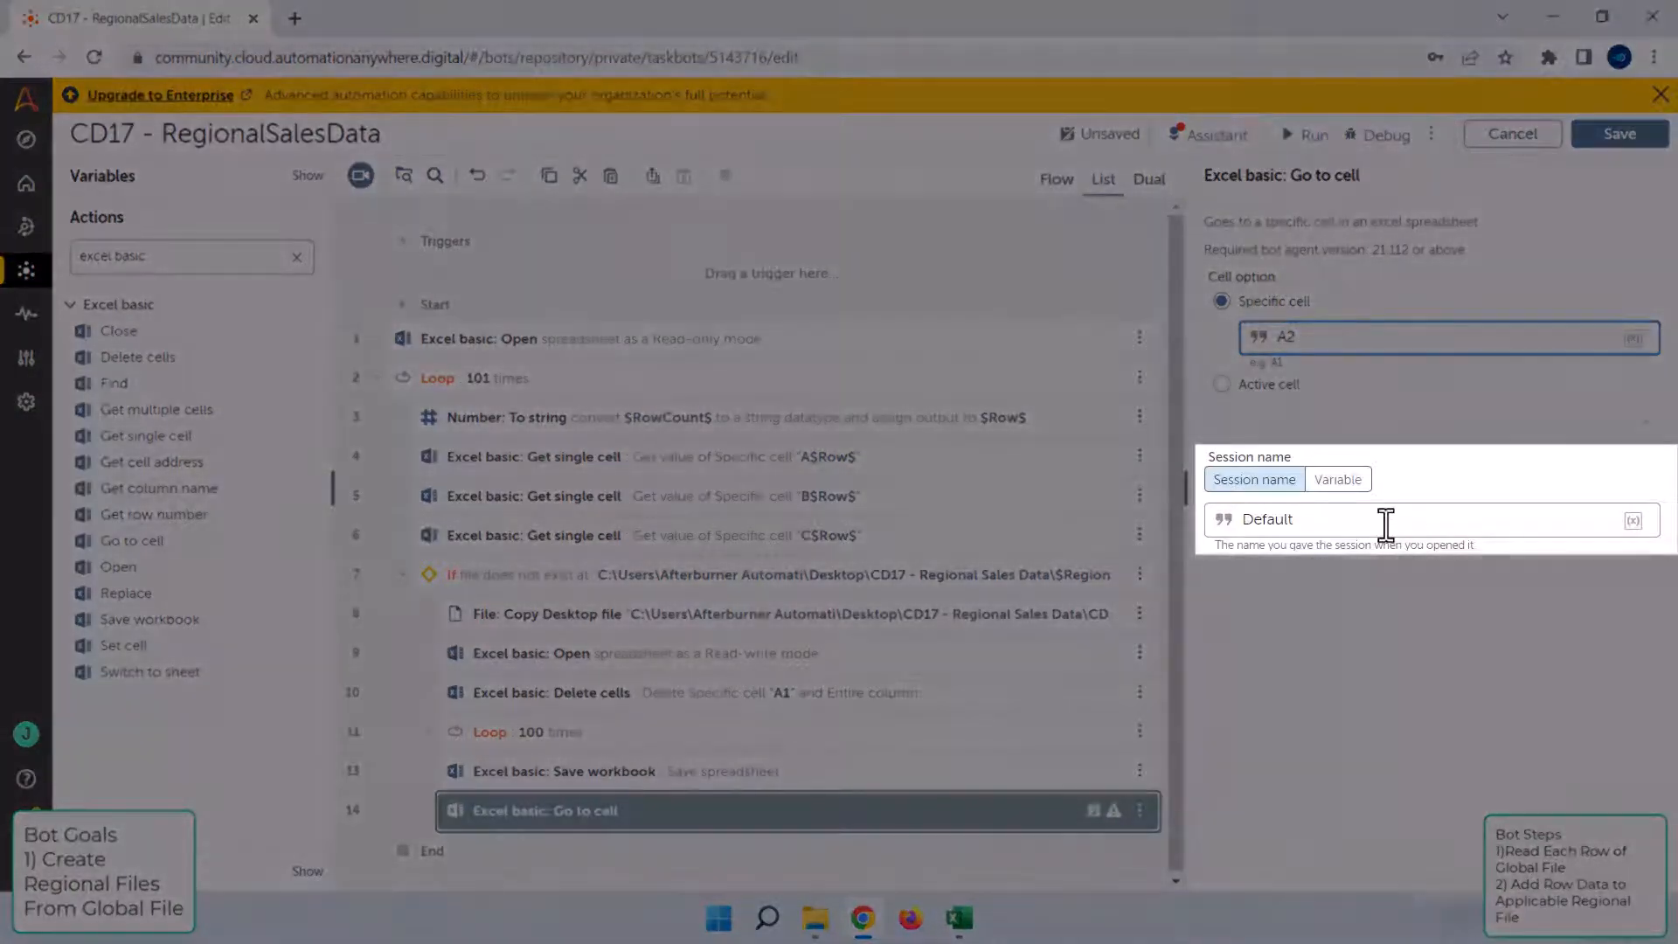
# Step: Replace the default session name of the Go to cell action in the If block with the Region variable
pyautogui.click(1386, 522)
pyautogui.moveTo(1295, 519); pyautogui.dragTo(1245, 519)
pyautogui.press('F2')
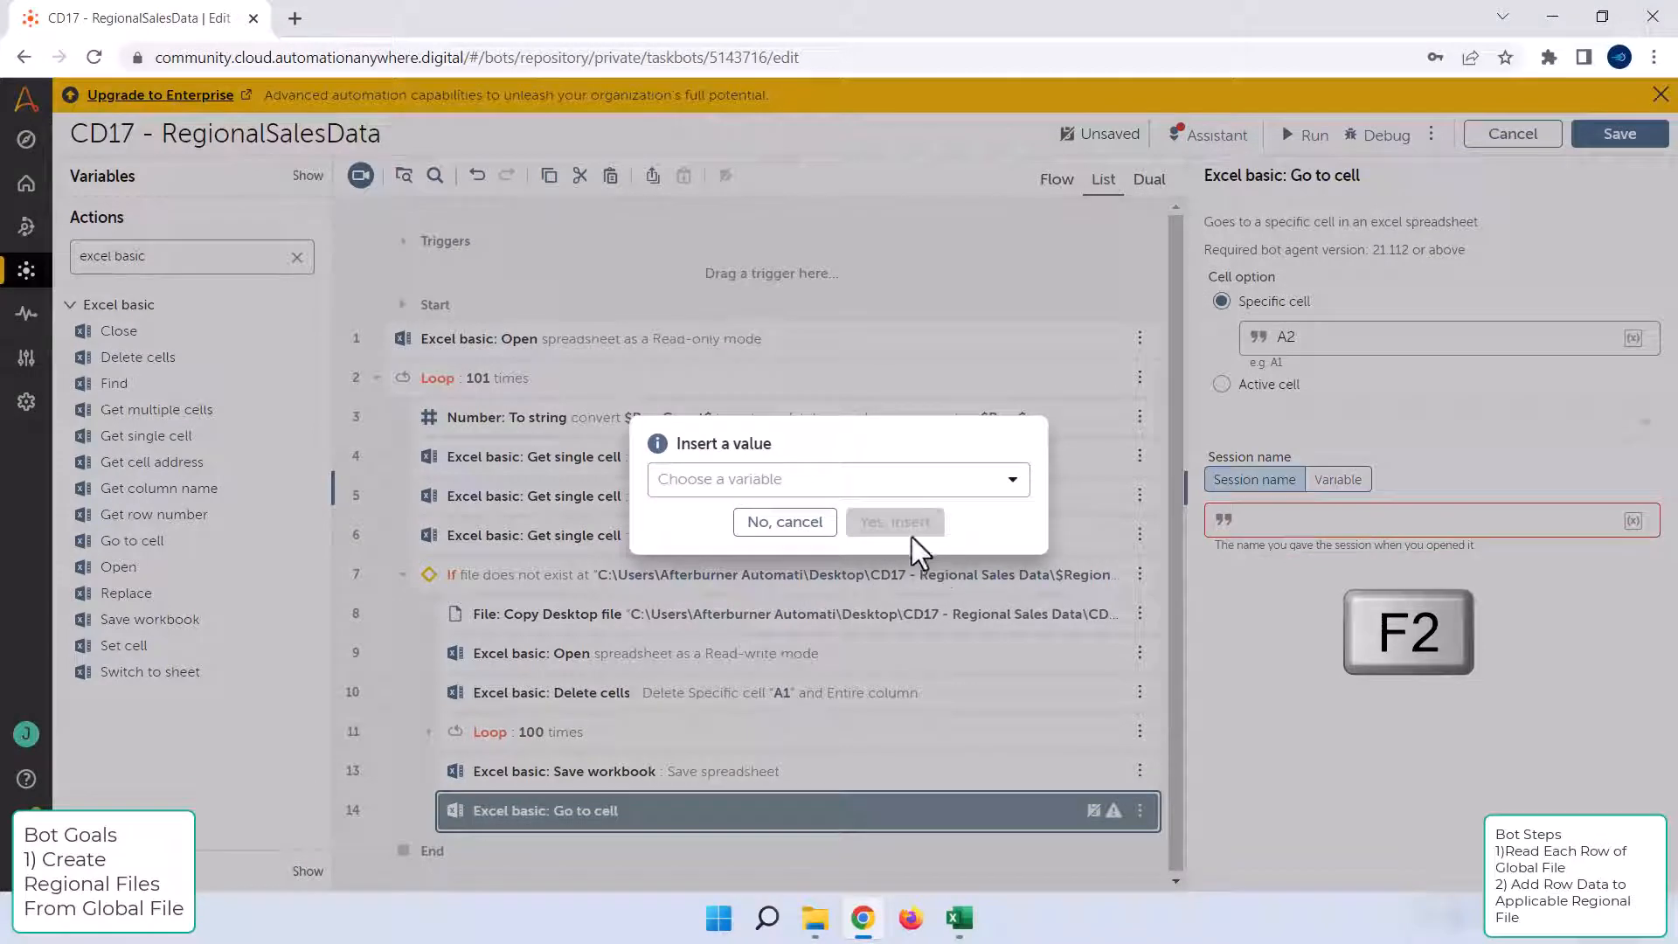
pyautogui.click(1007, 481)
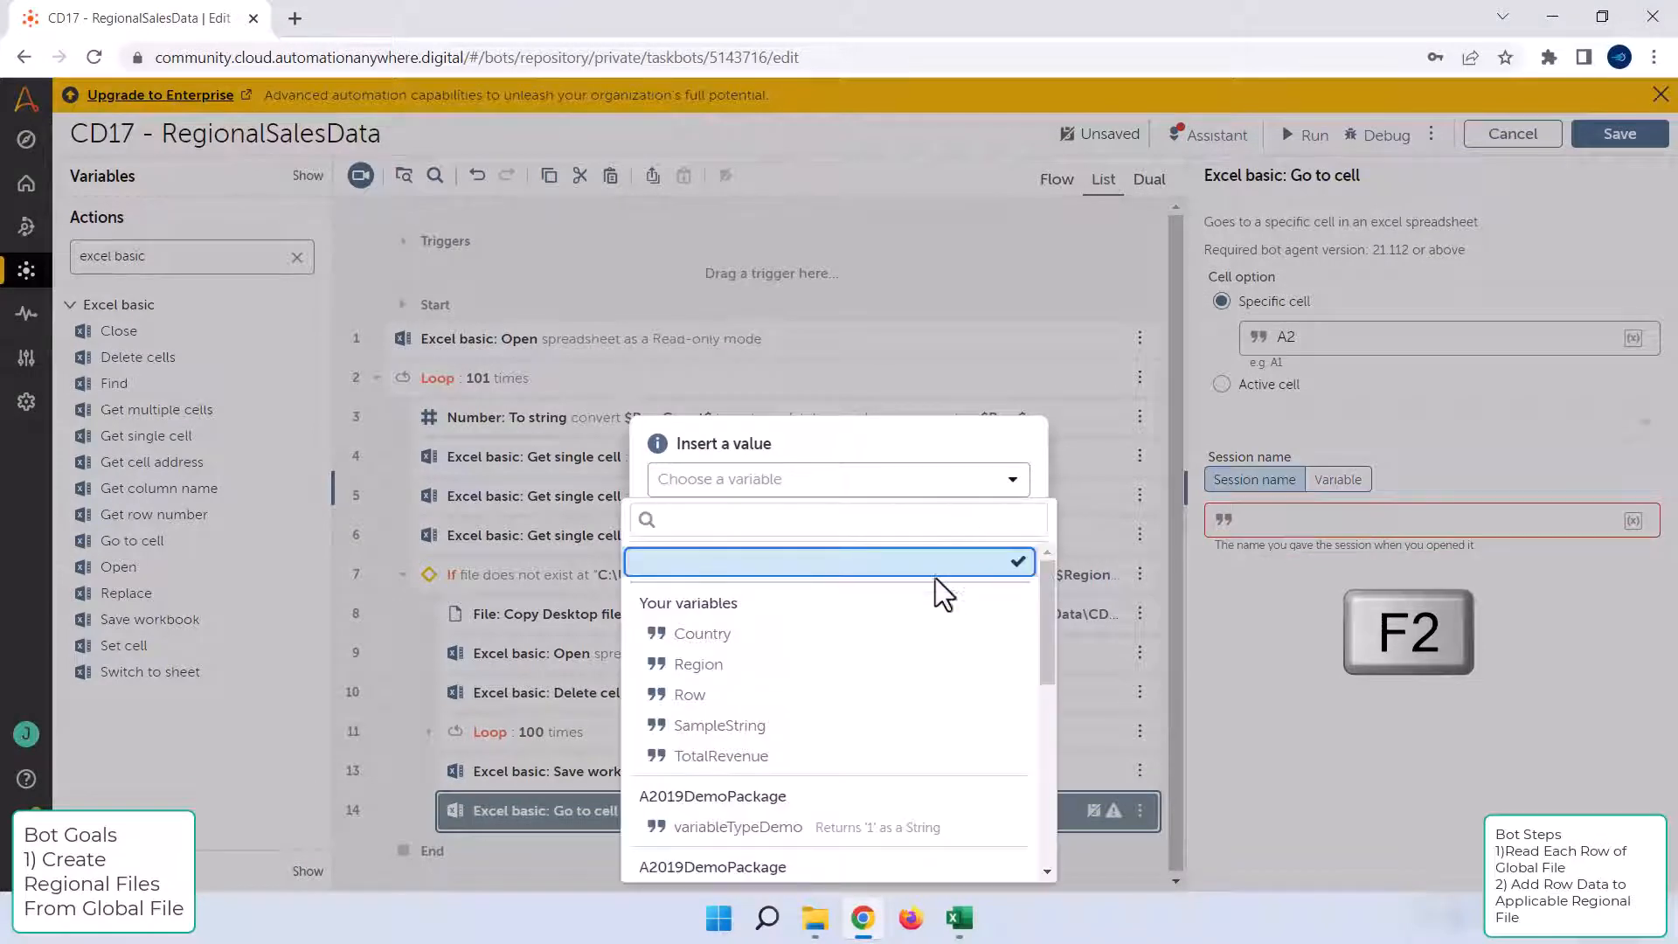
pyautogui.click(873, 673)
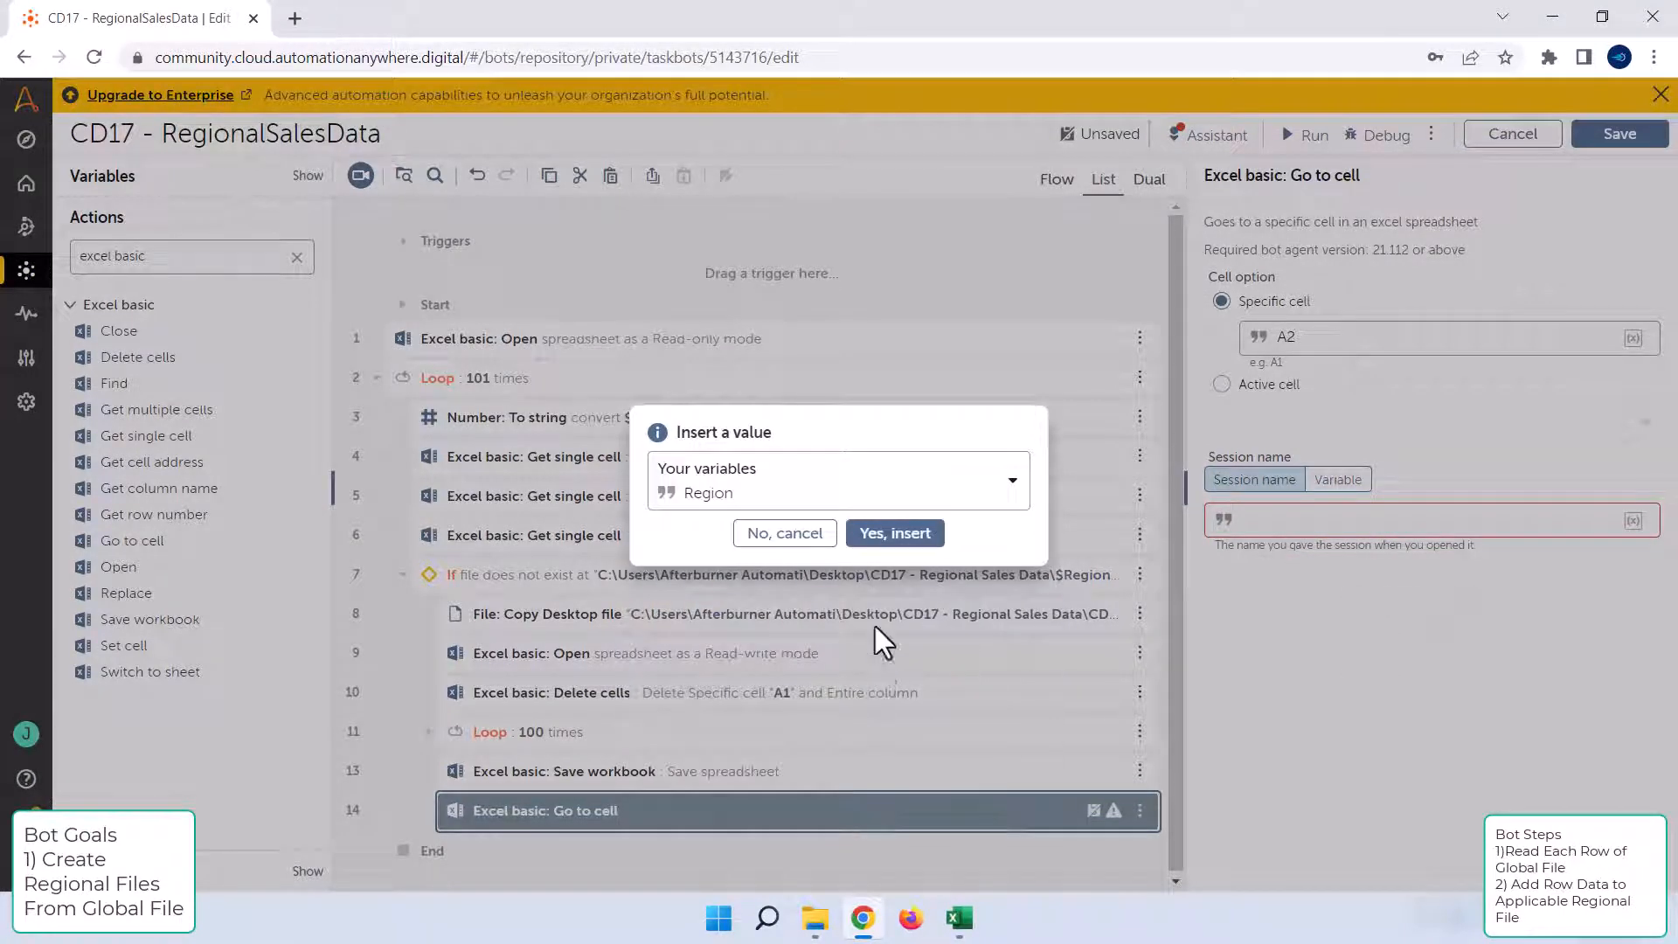
pyautogui.click(897, 533)
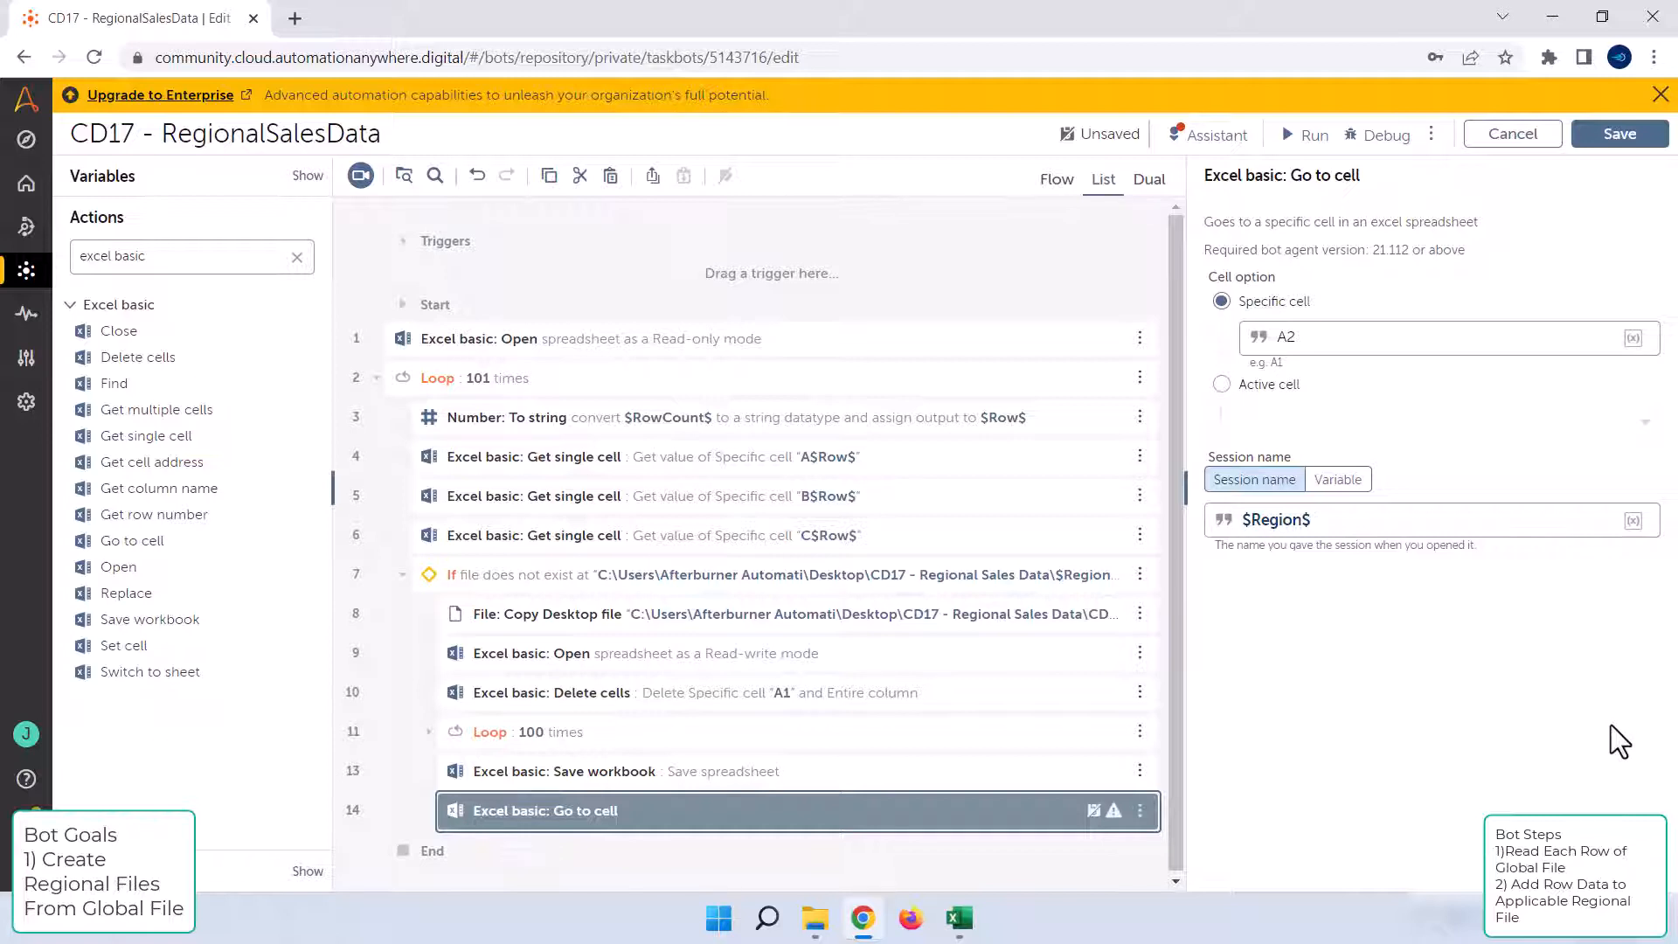
# Step: Collapse the If block and add an Excel basic Set cell action below it that sets the active cell to the Country variable
pyautogui.click(403, 575)
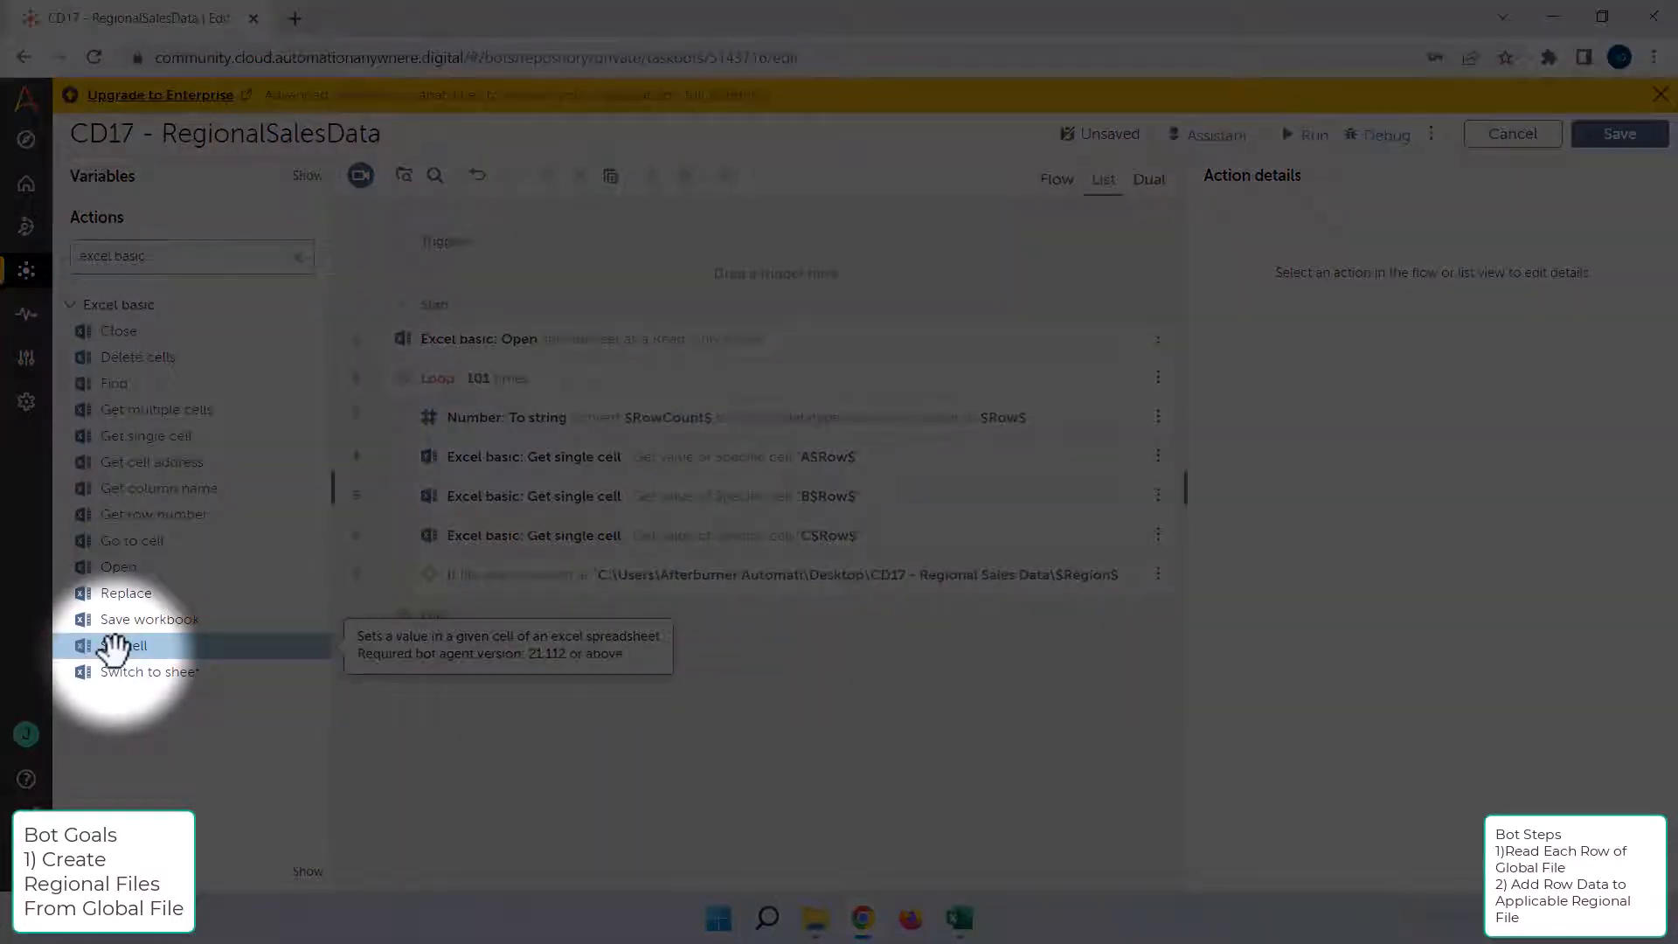
pyautogui.click(118, 649)
pyautogui.moveTo(118, 651); pyautogui.dragTo(421, 629)
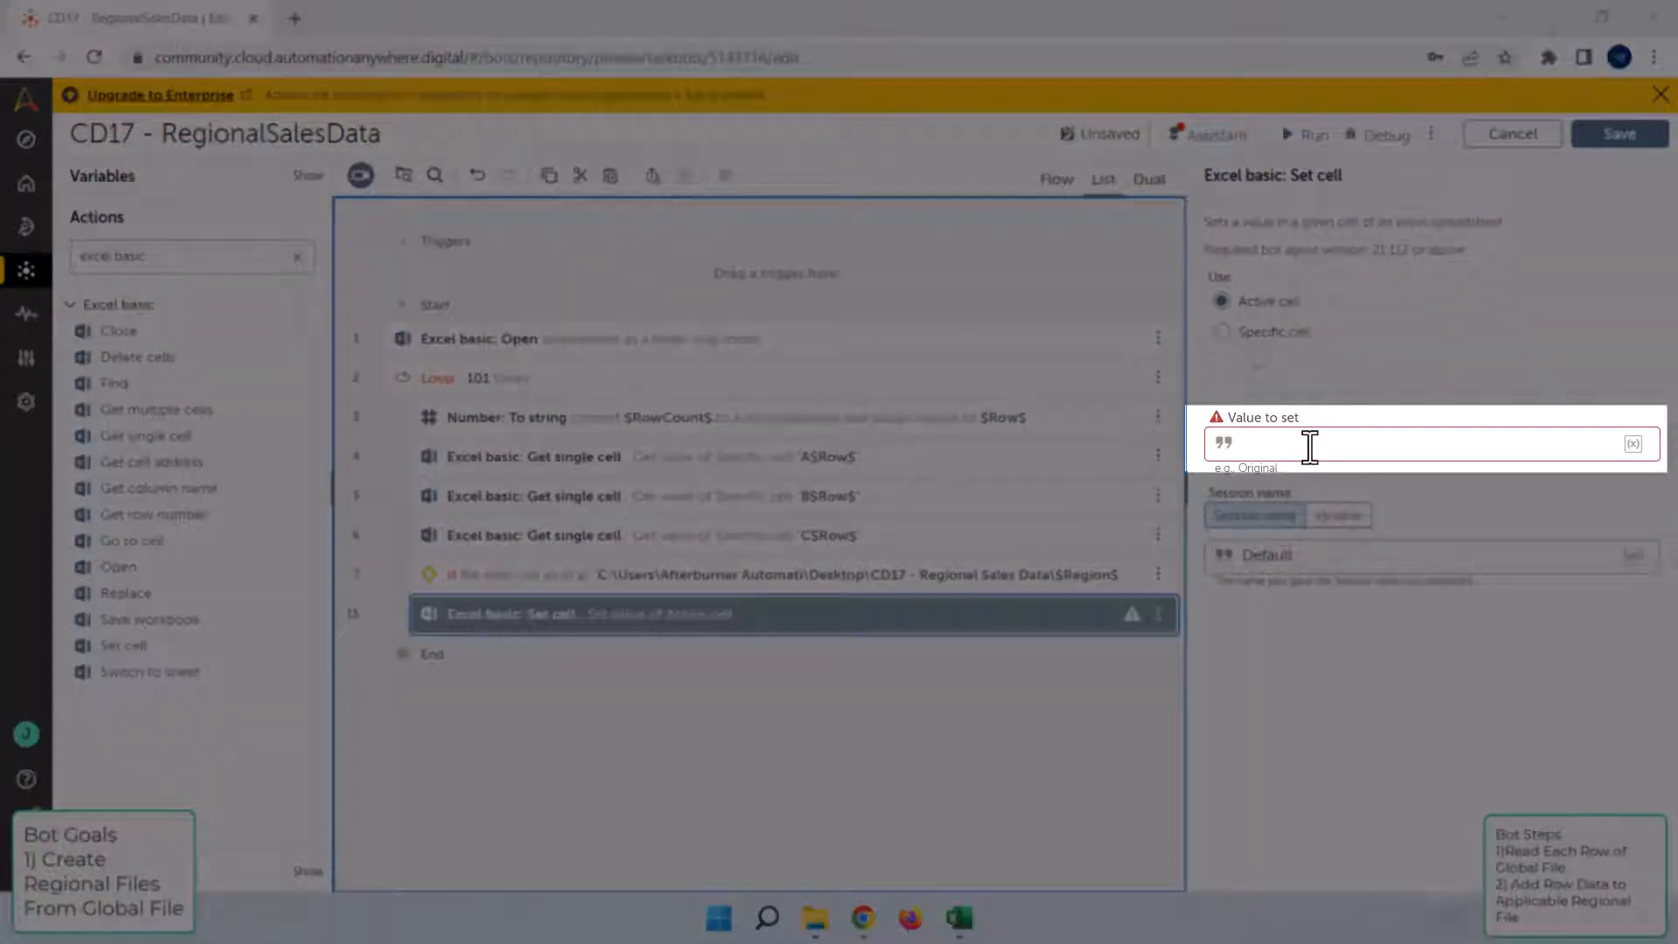
pyautogui.click(1309, 447)
pyautogui.press('F2')
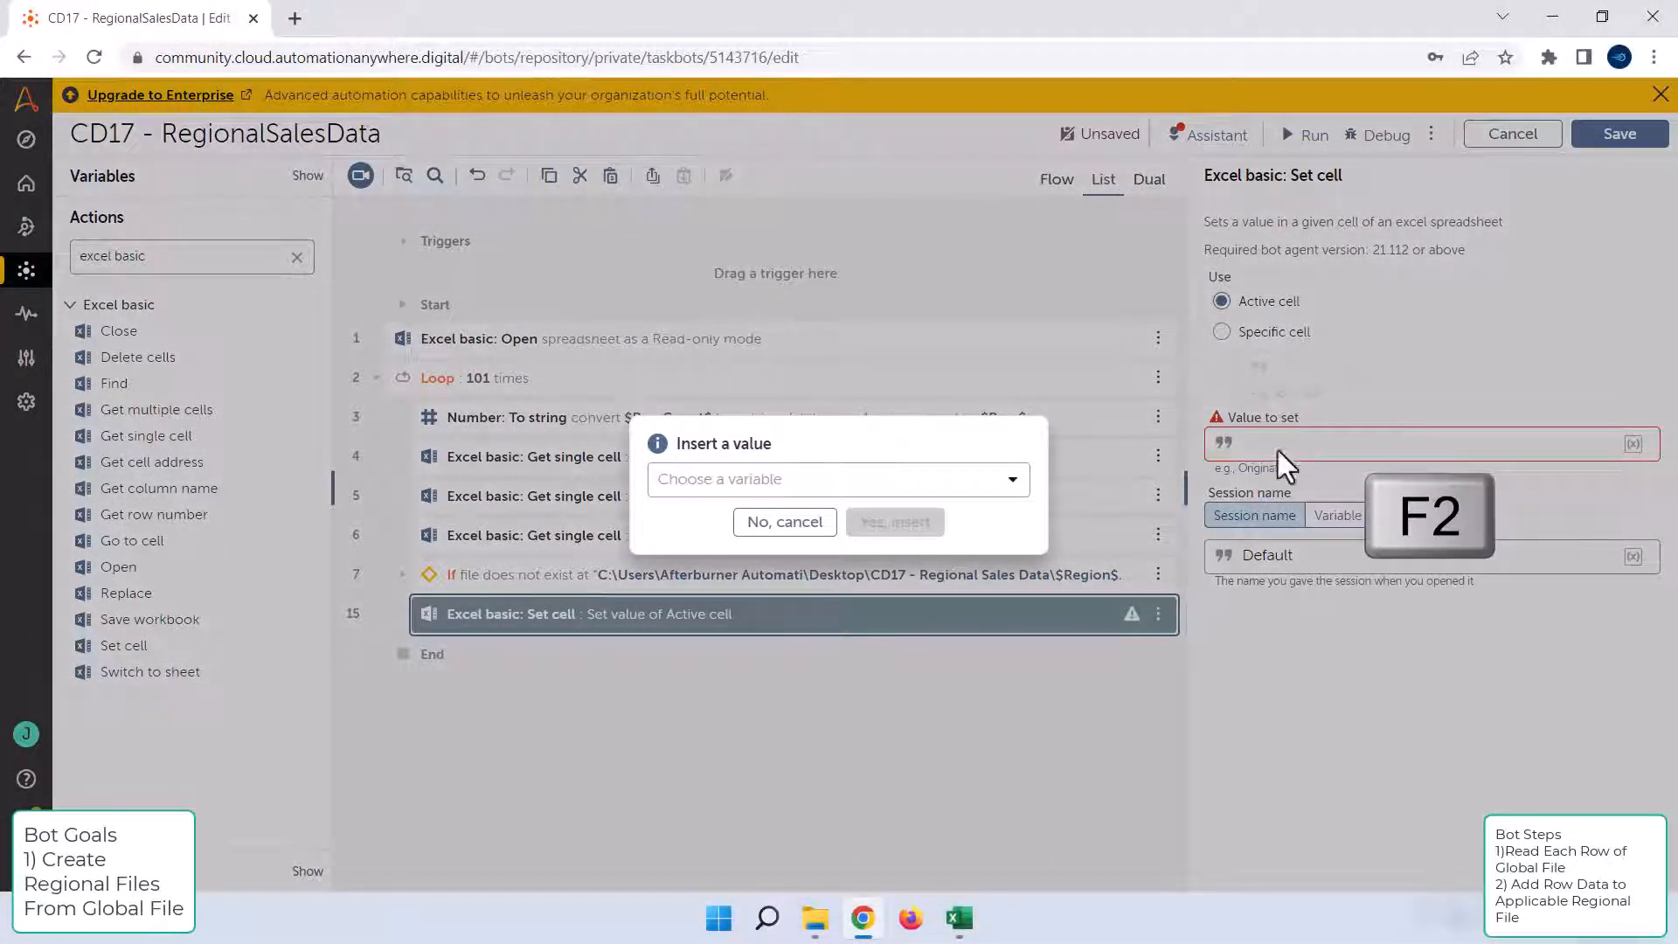
pyautogui.click(1011, 495)
pyautogui.click(795, 642)
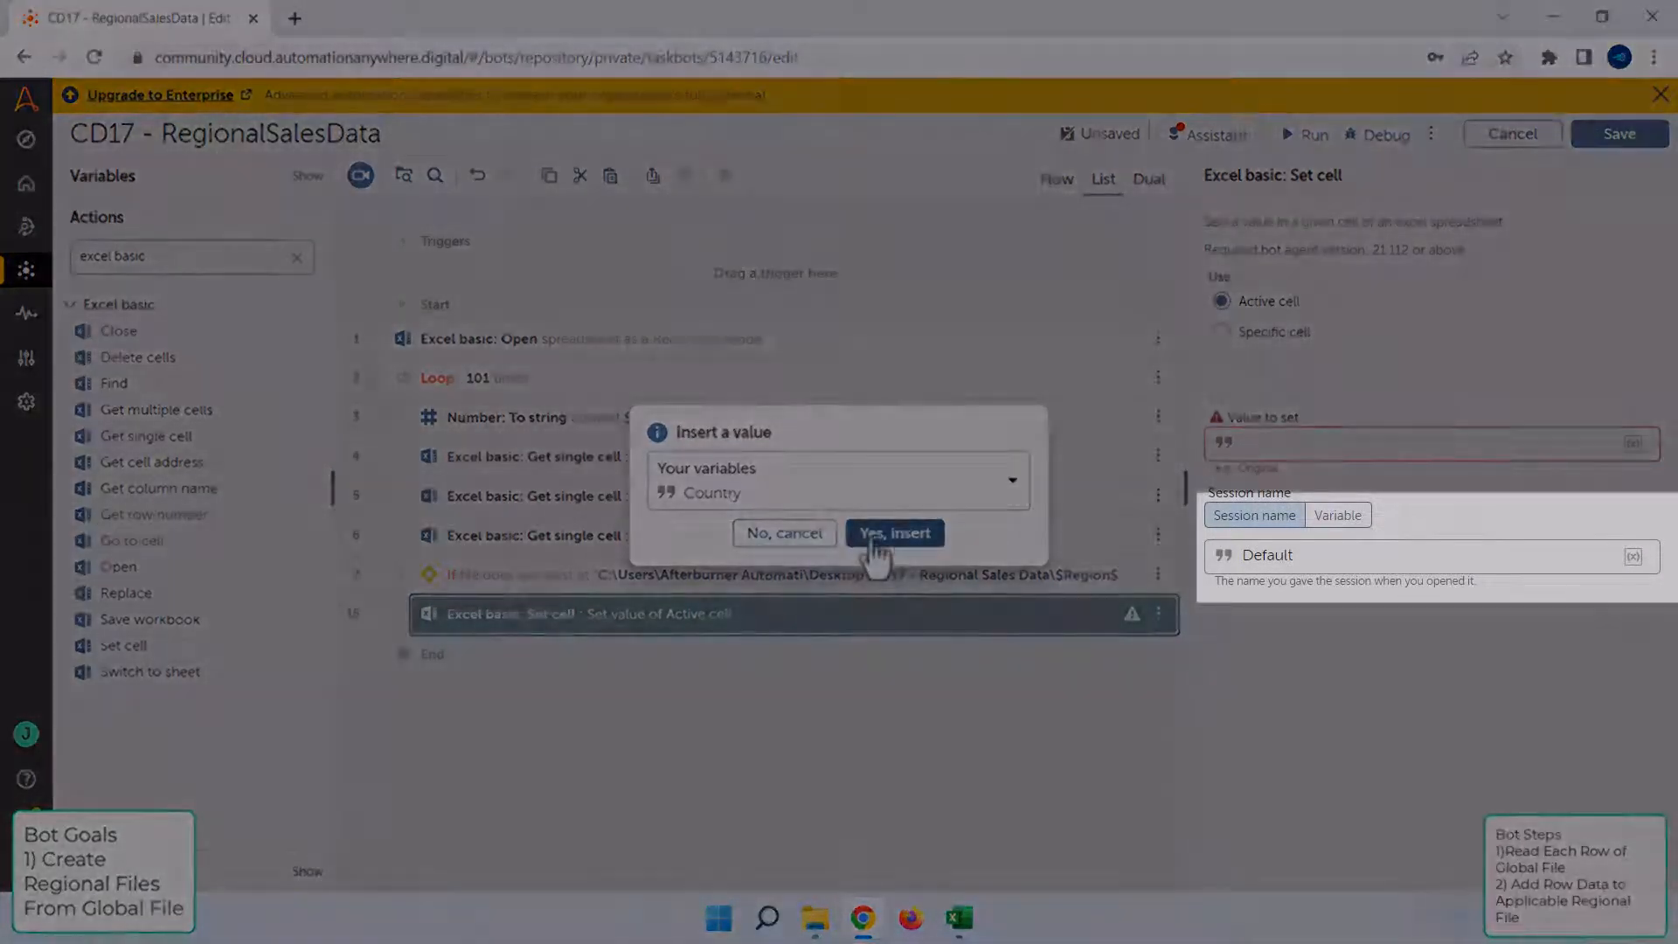
pyautogui.click(882, 535)
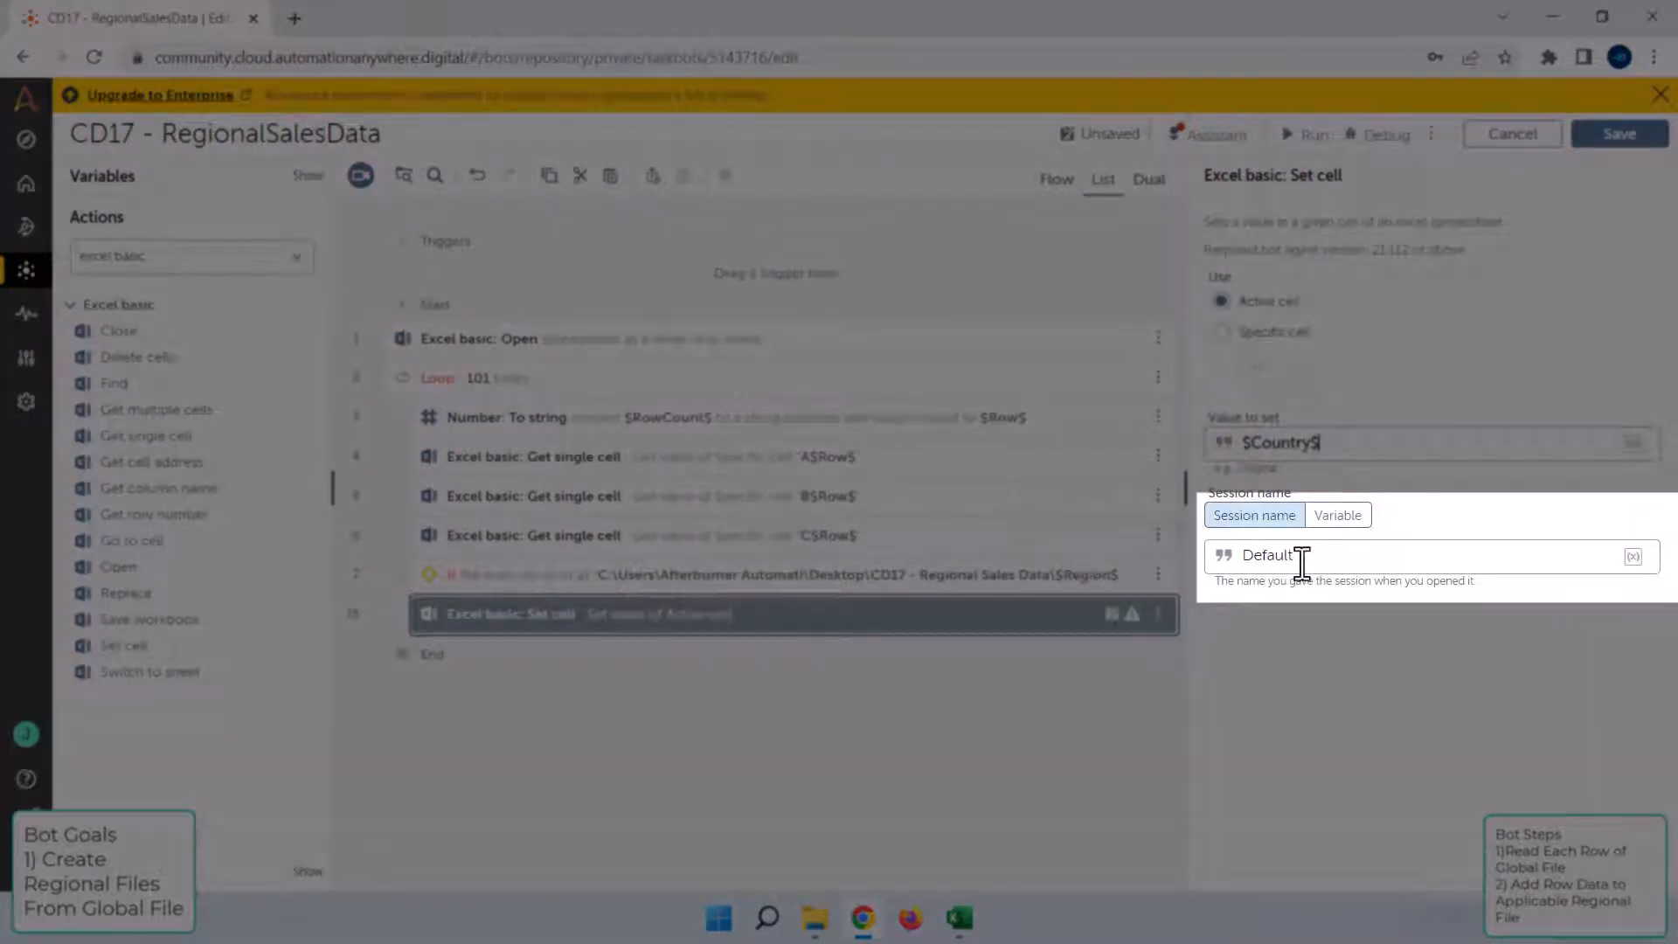
# Step: Replace the Set cell action's default session name with the Region variable
pyautogui.moveTo(1298, 559); pyautogui.dragTo(1221, 563)
pyautogui.press('BackSpace')
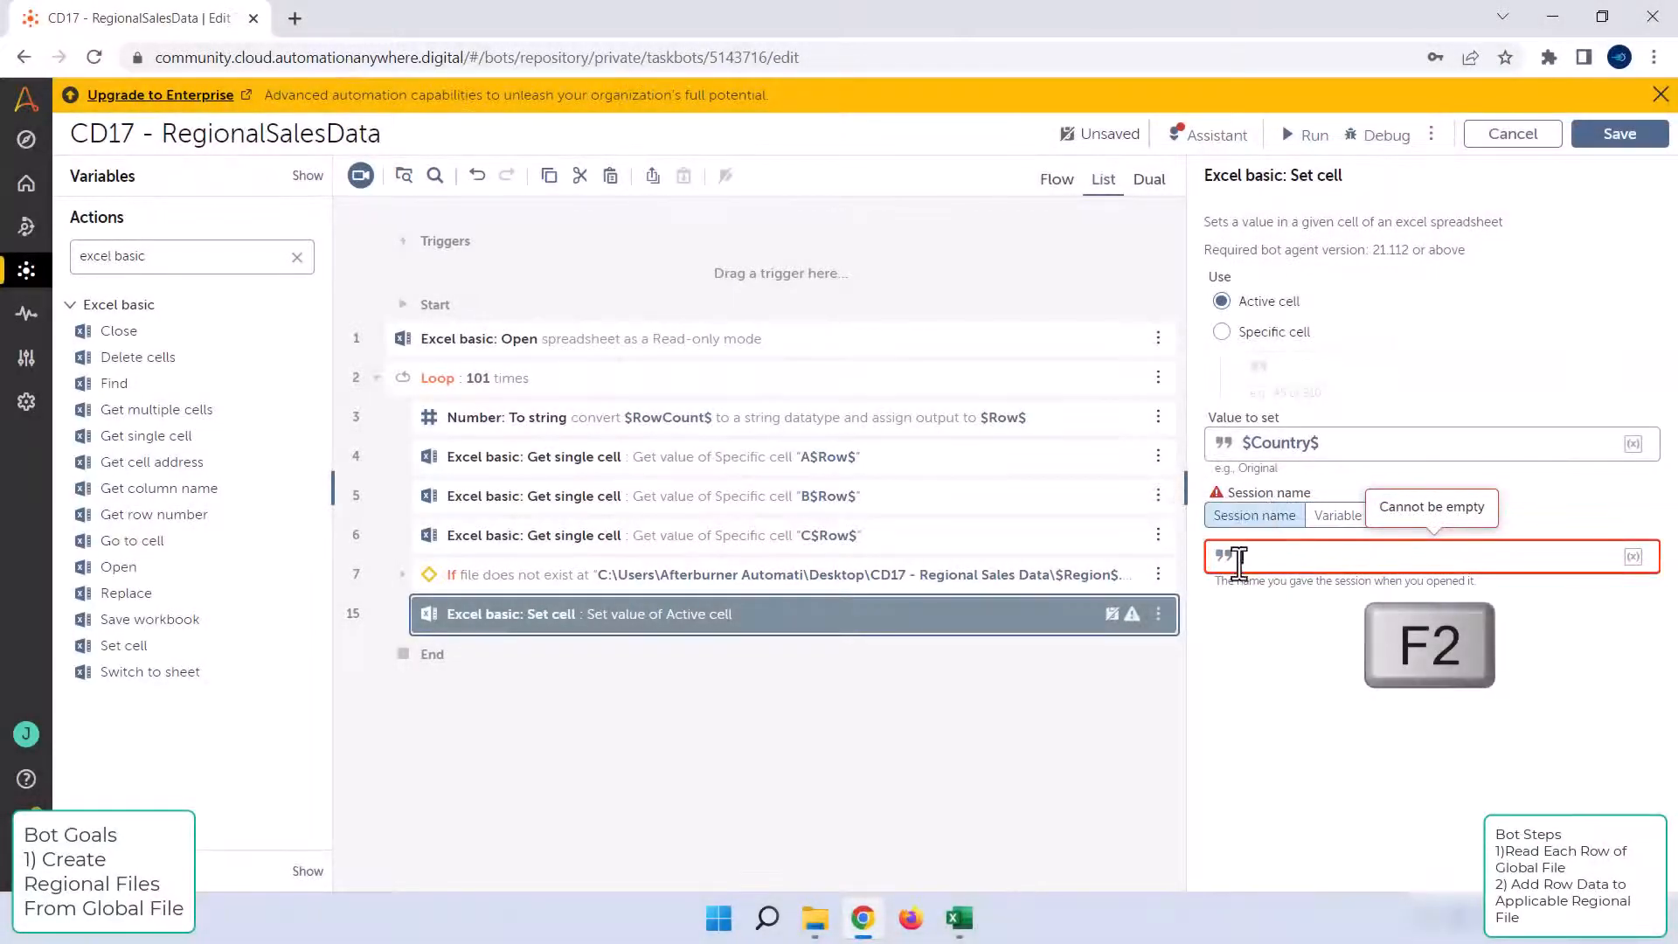
pyautogui.press('F2')
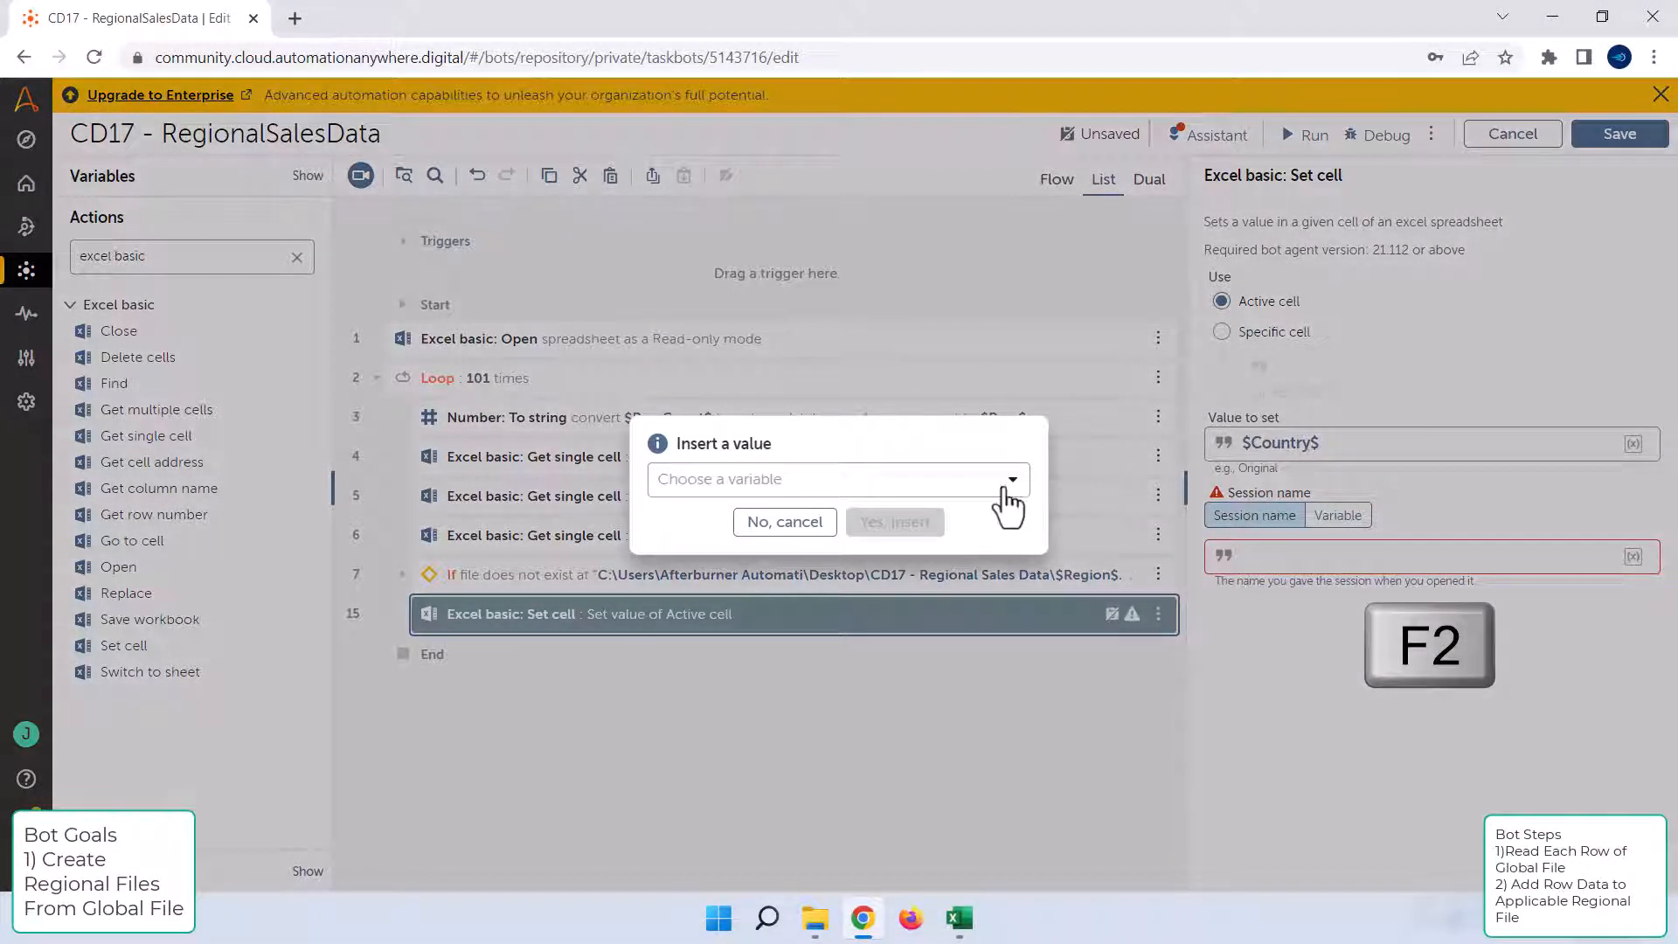
pyautogui.click(981, 490)
pyautogui.click(852, 666)
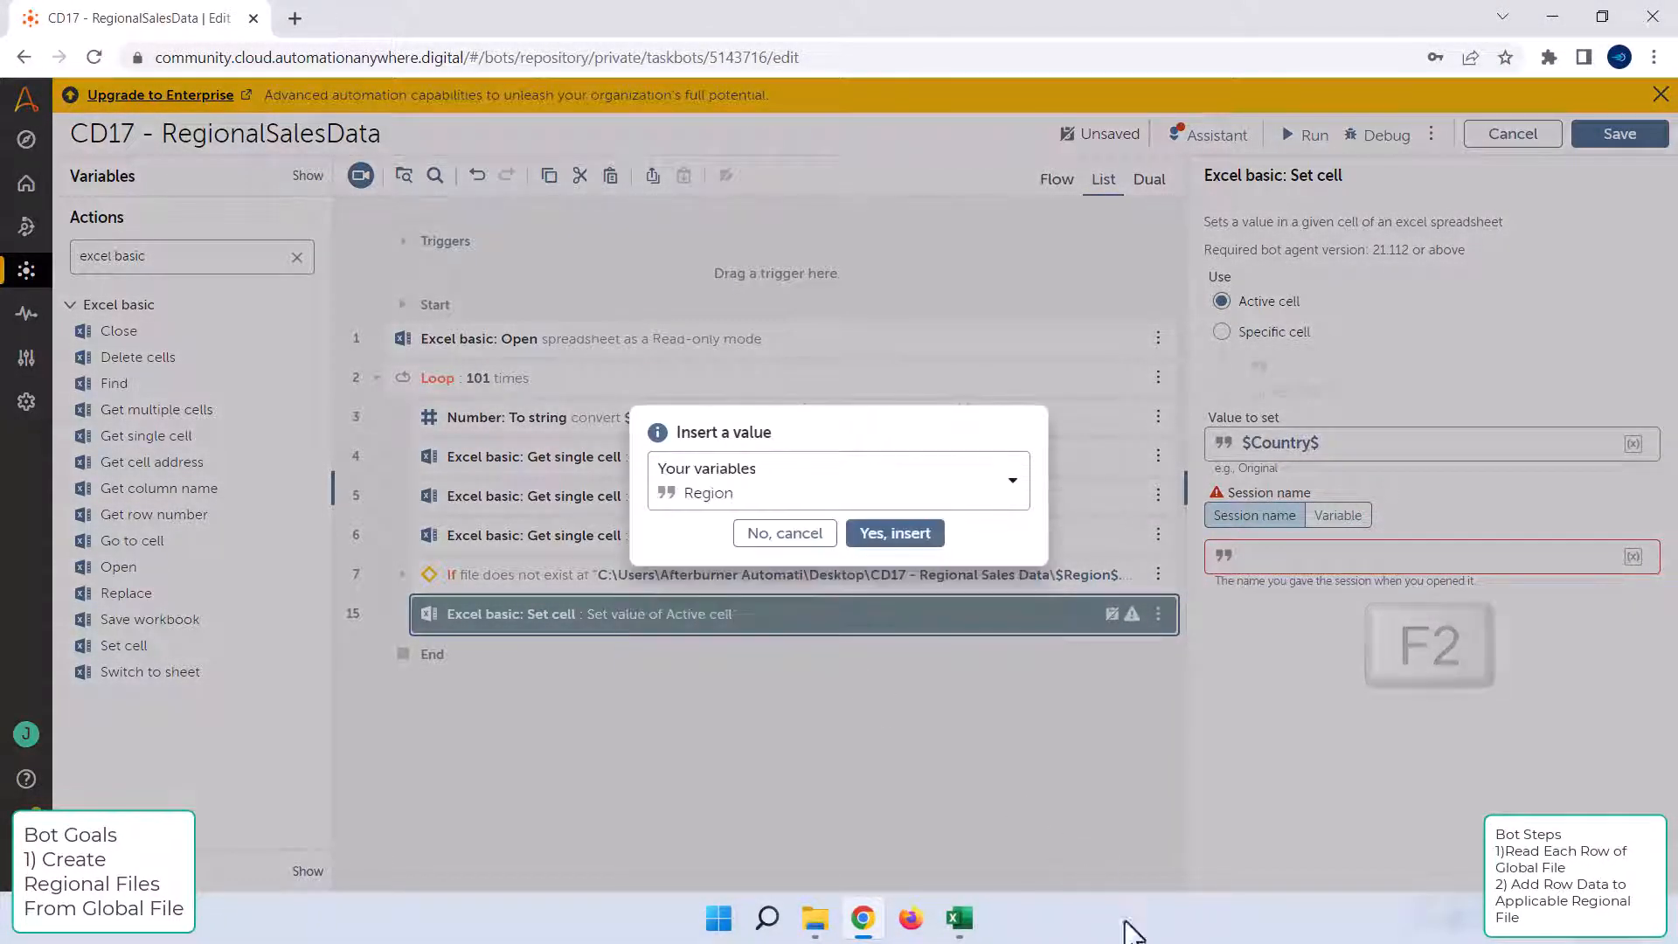
pyautogui.click(893, 534)
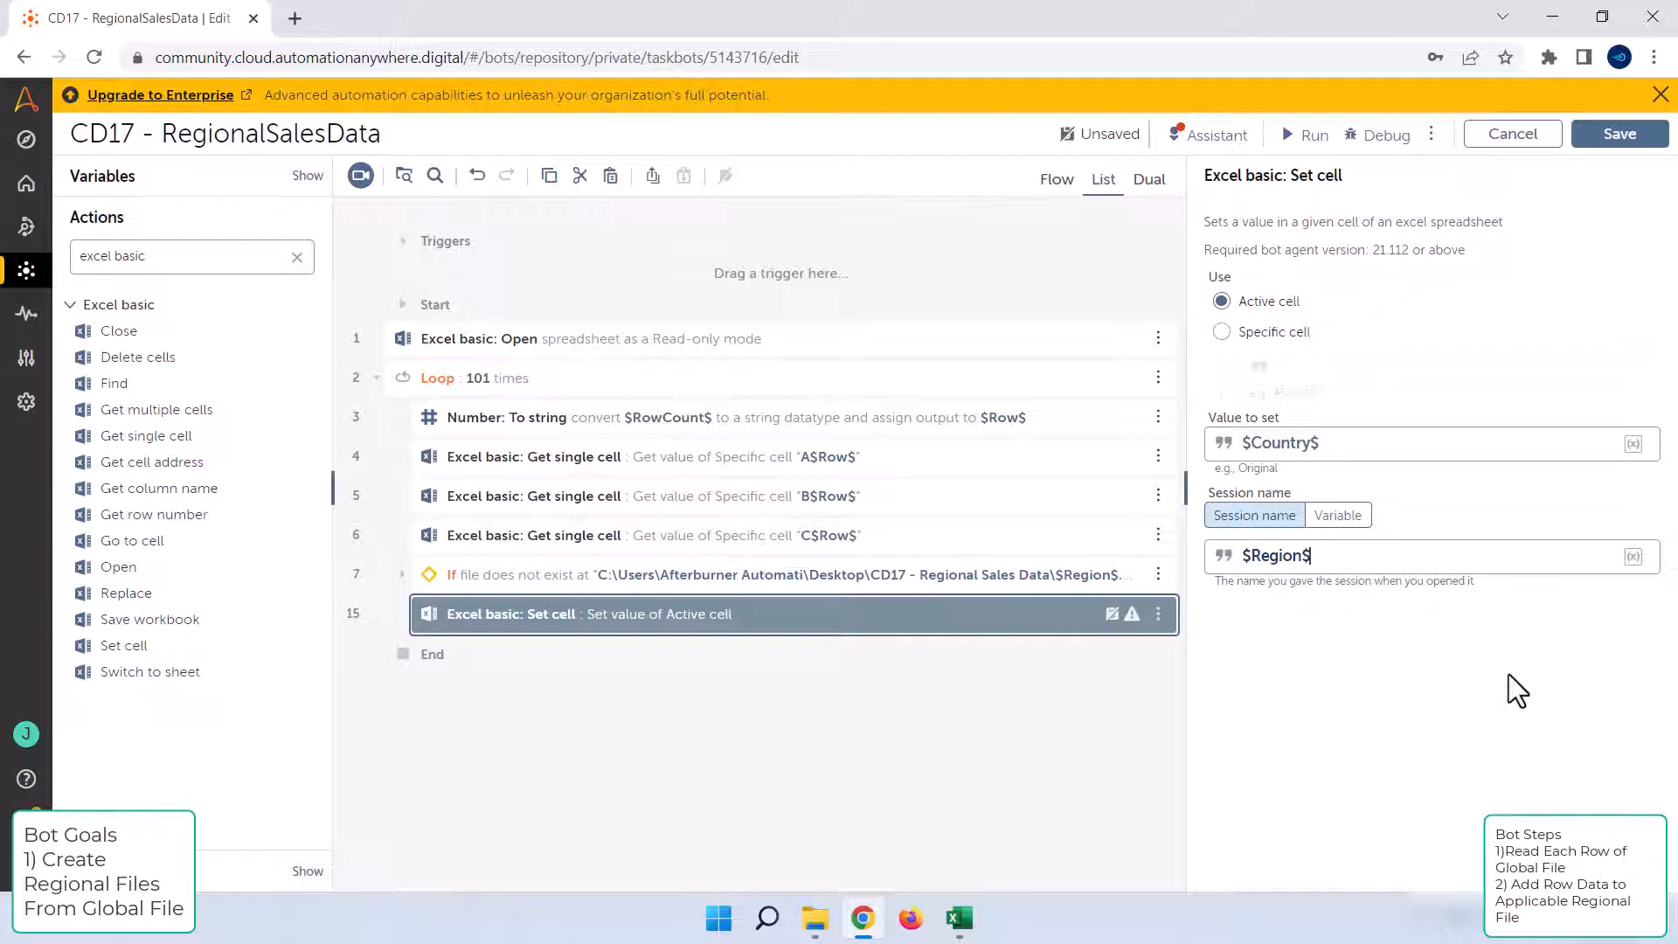
# Step: Copy the Go to cell action from the If block and paste it below the Set cell action for Country
pyautogui.click(402, 576)
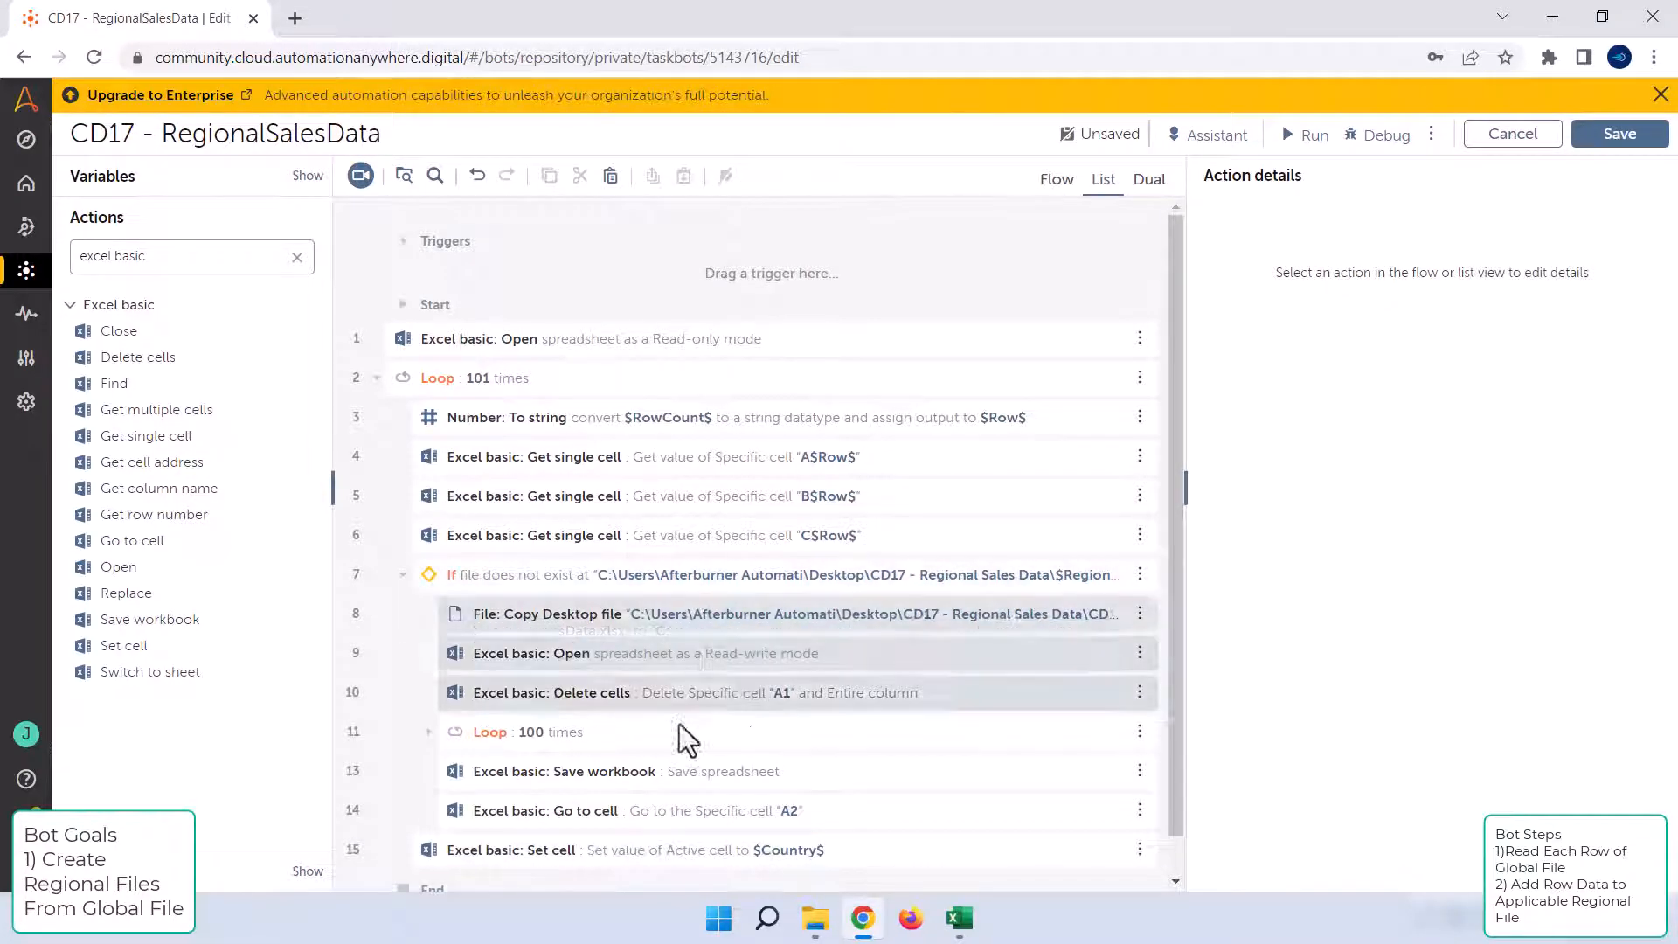
pyautogui.click(623, 817)
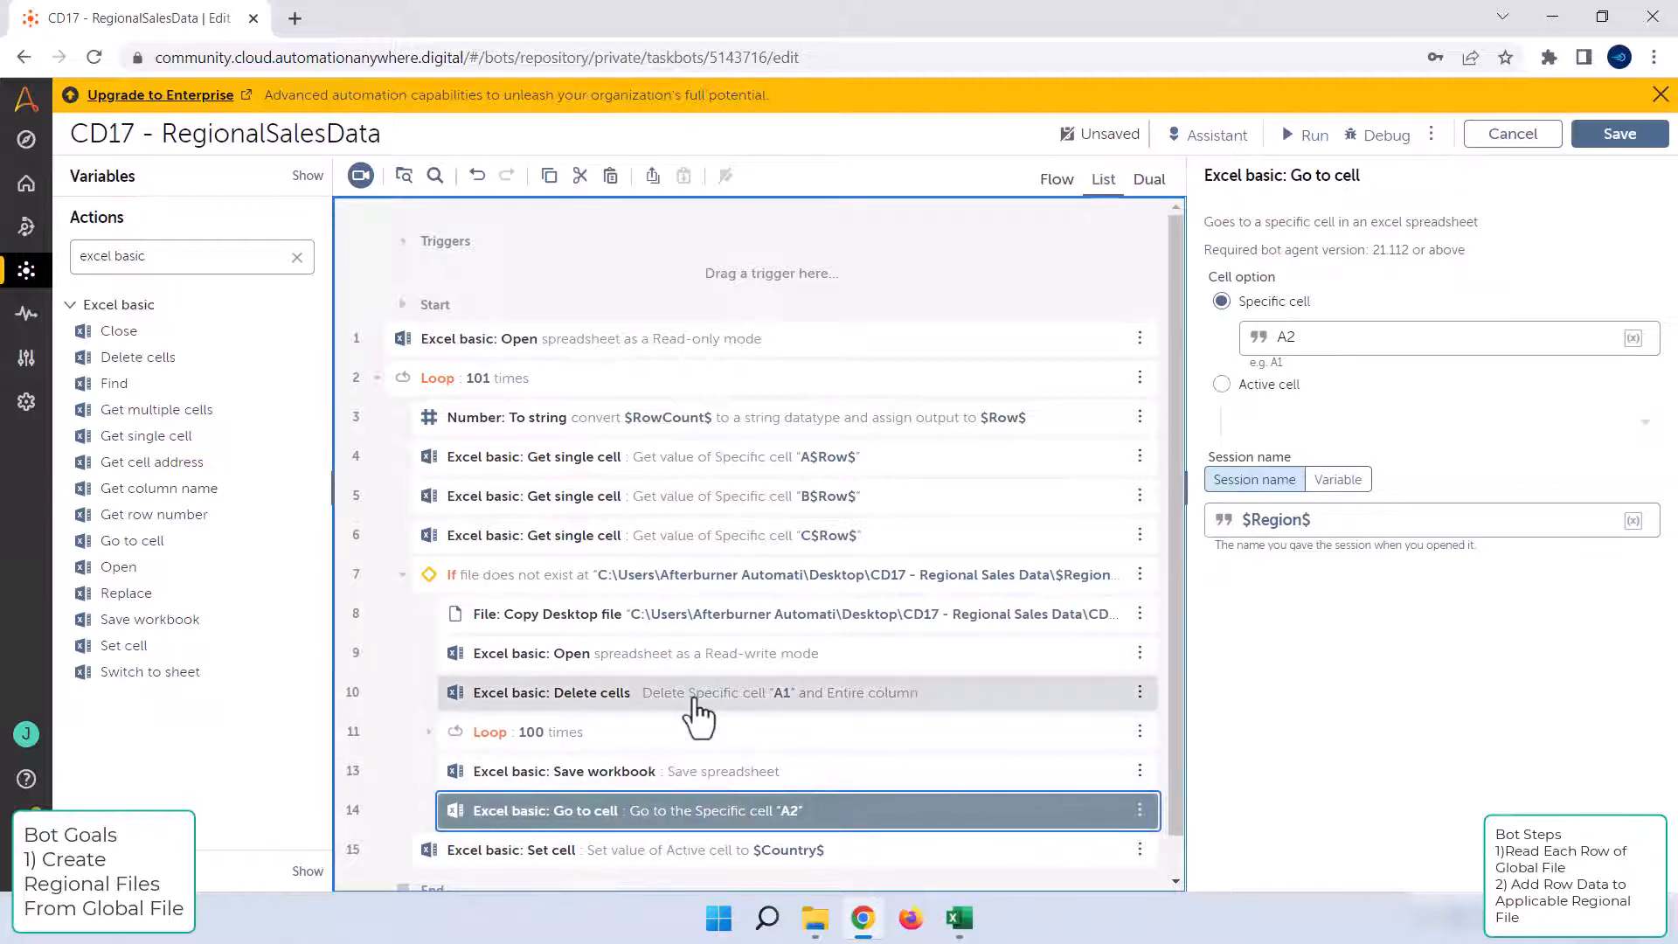
pyautogui.scroll(-1, 699, 712)
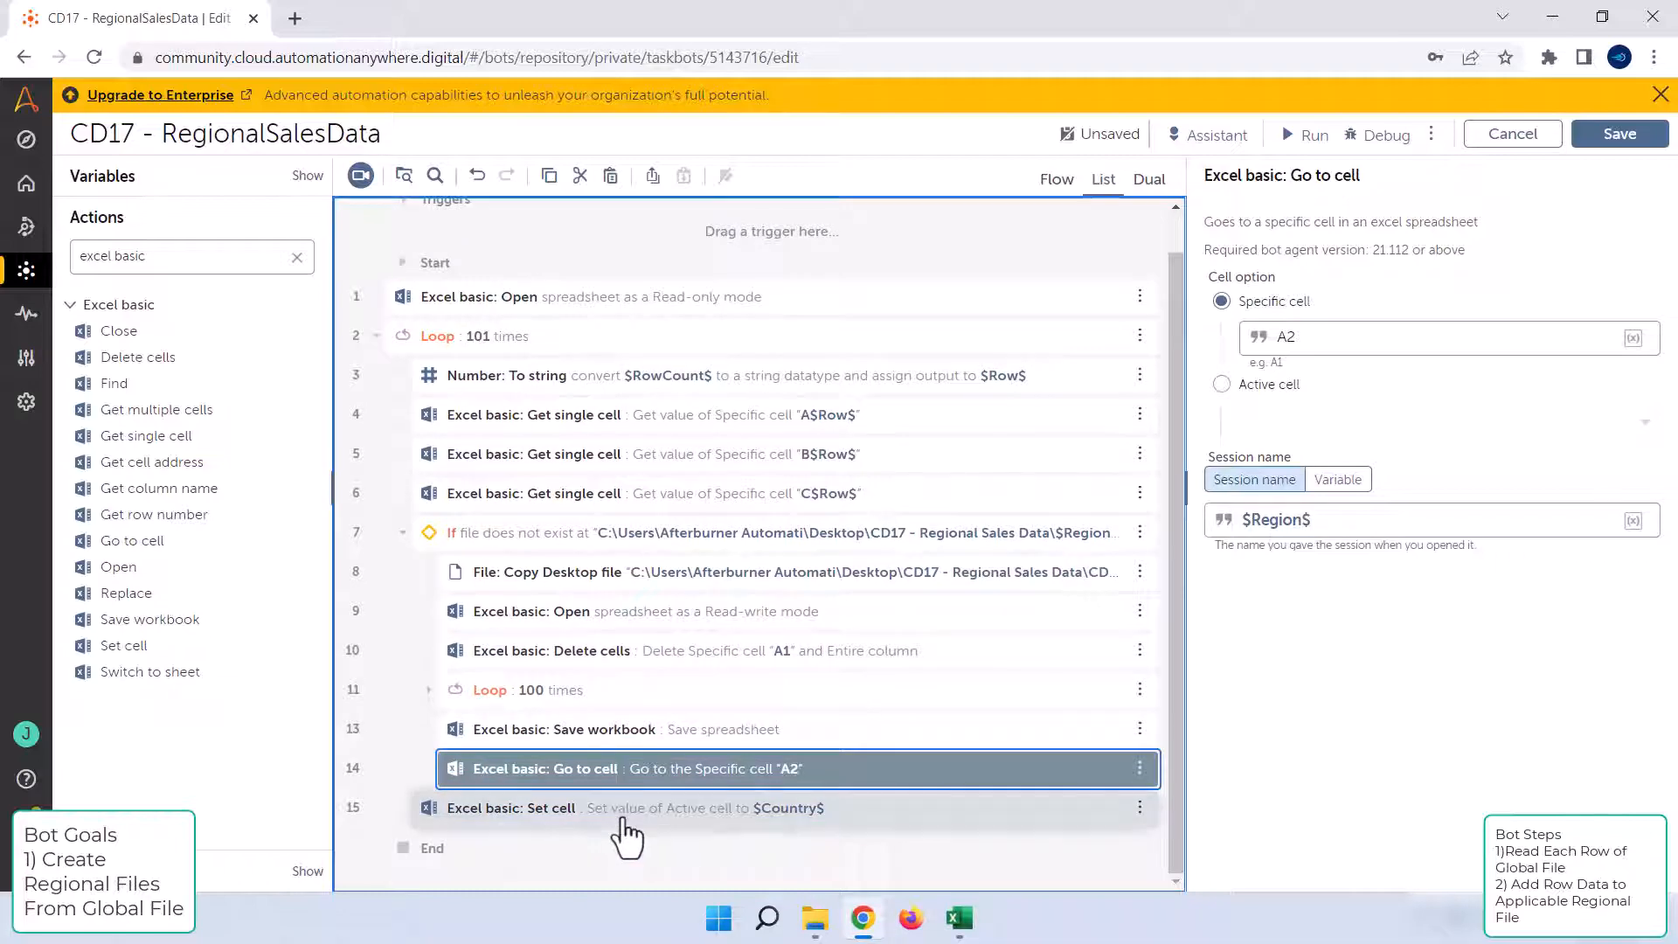
pyautogui.click(626, 819)
pyautogui.hotkey('ctrl', 'v')
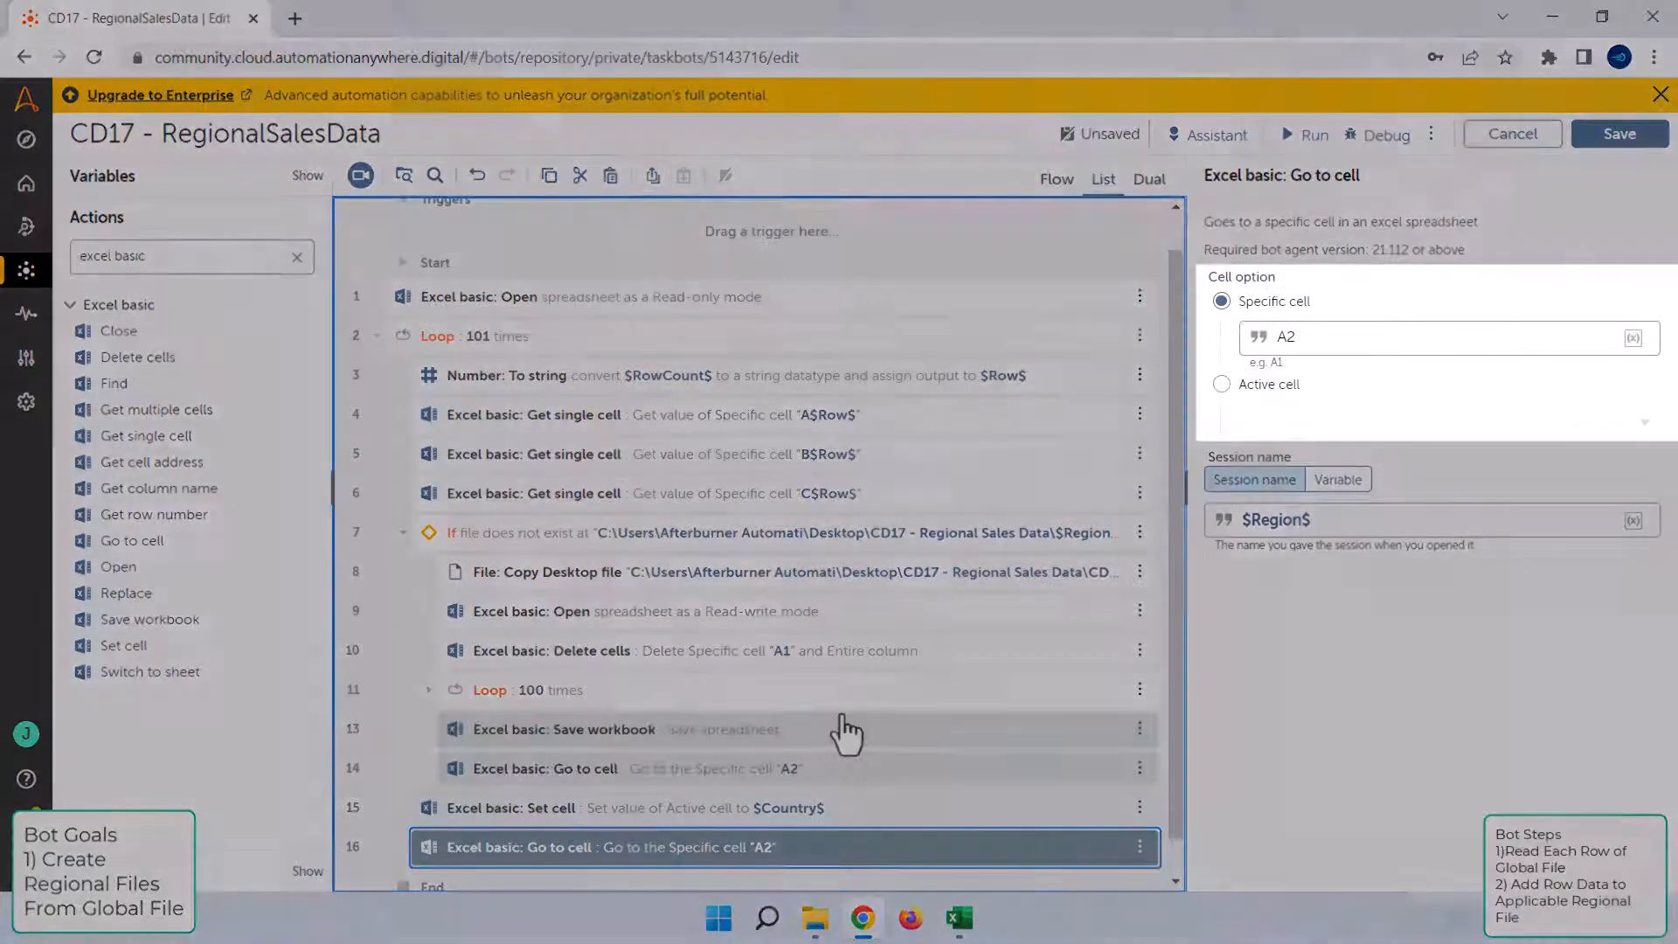
# Step: Set the pasted Go to cell action to move from the active cell one cell to the right
pyautogui.scroll(-1, 871, 706)
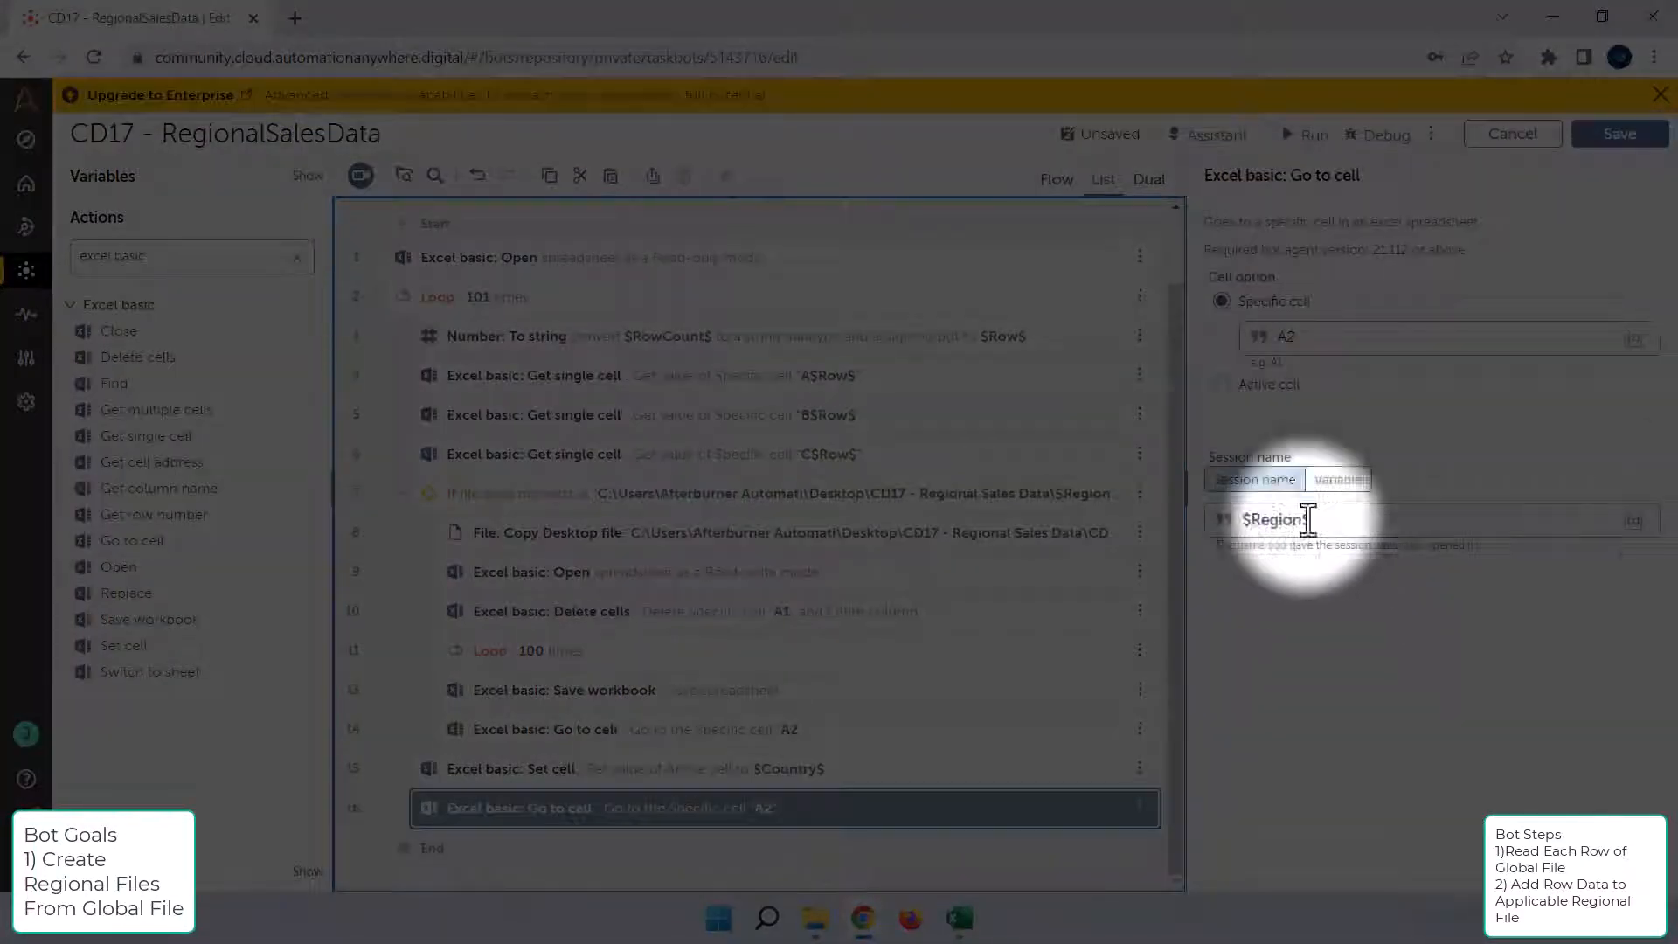
pyautogui.click(1221, 385)
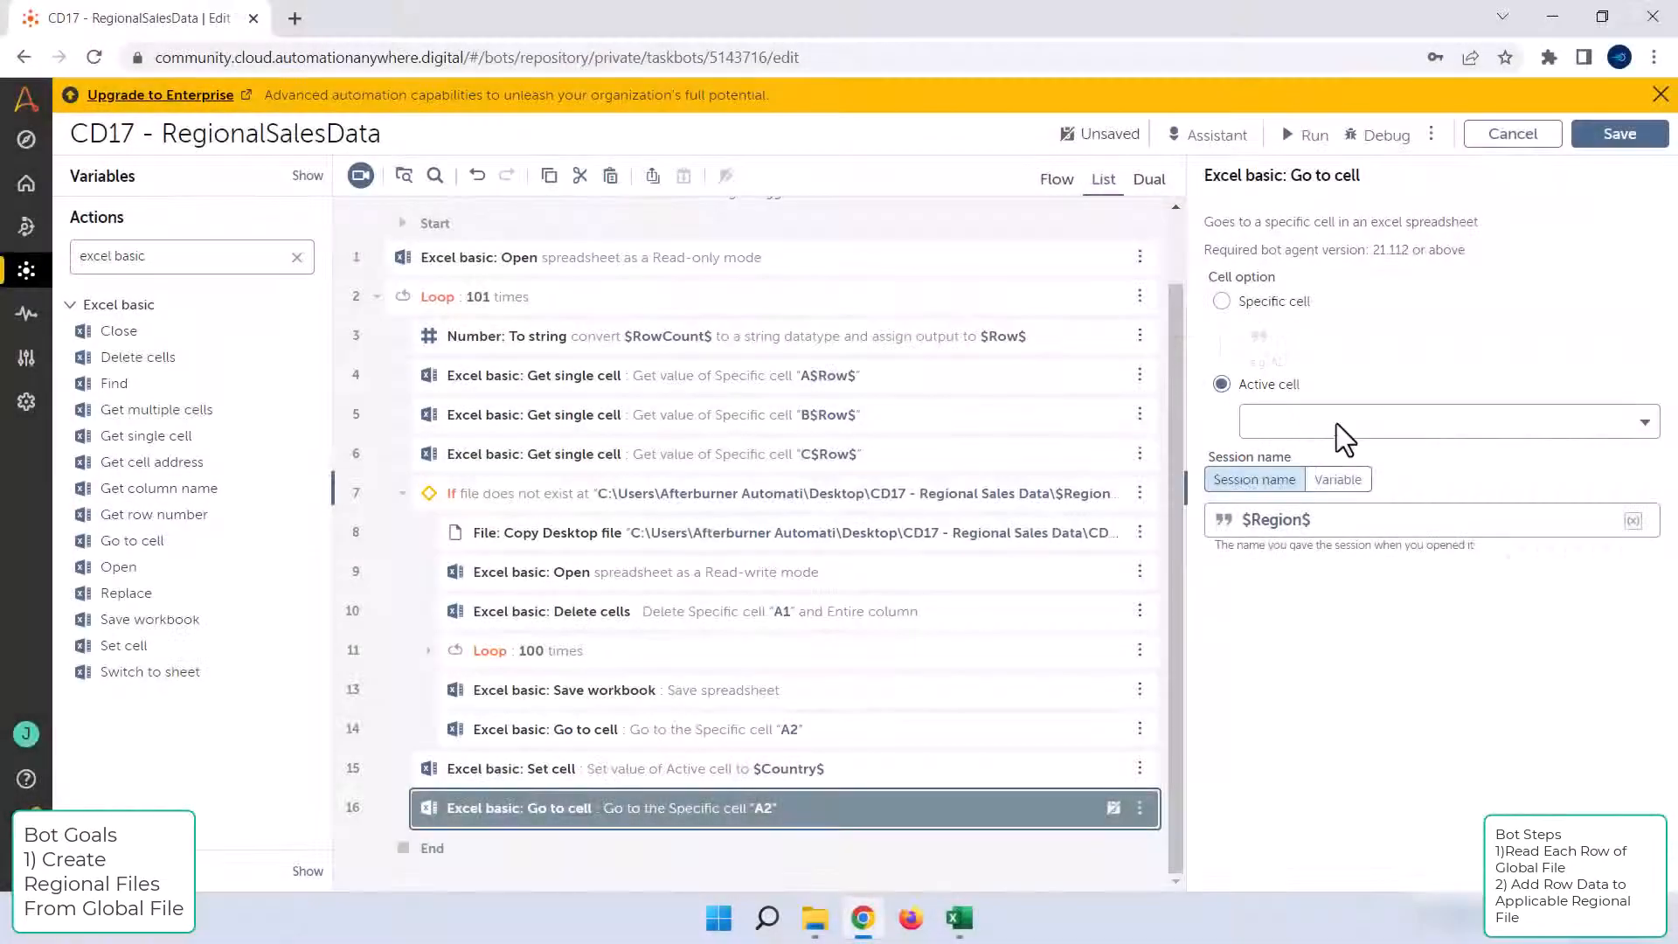
pyautogui.click(1641, 437)
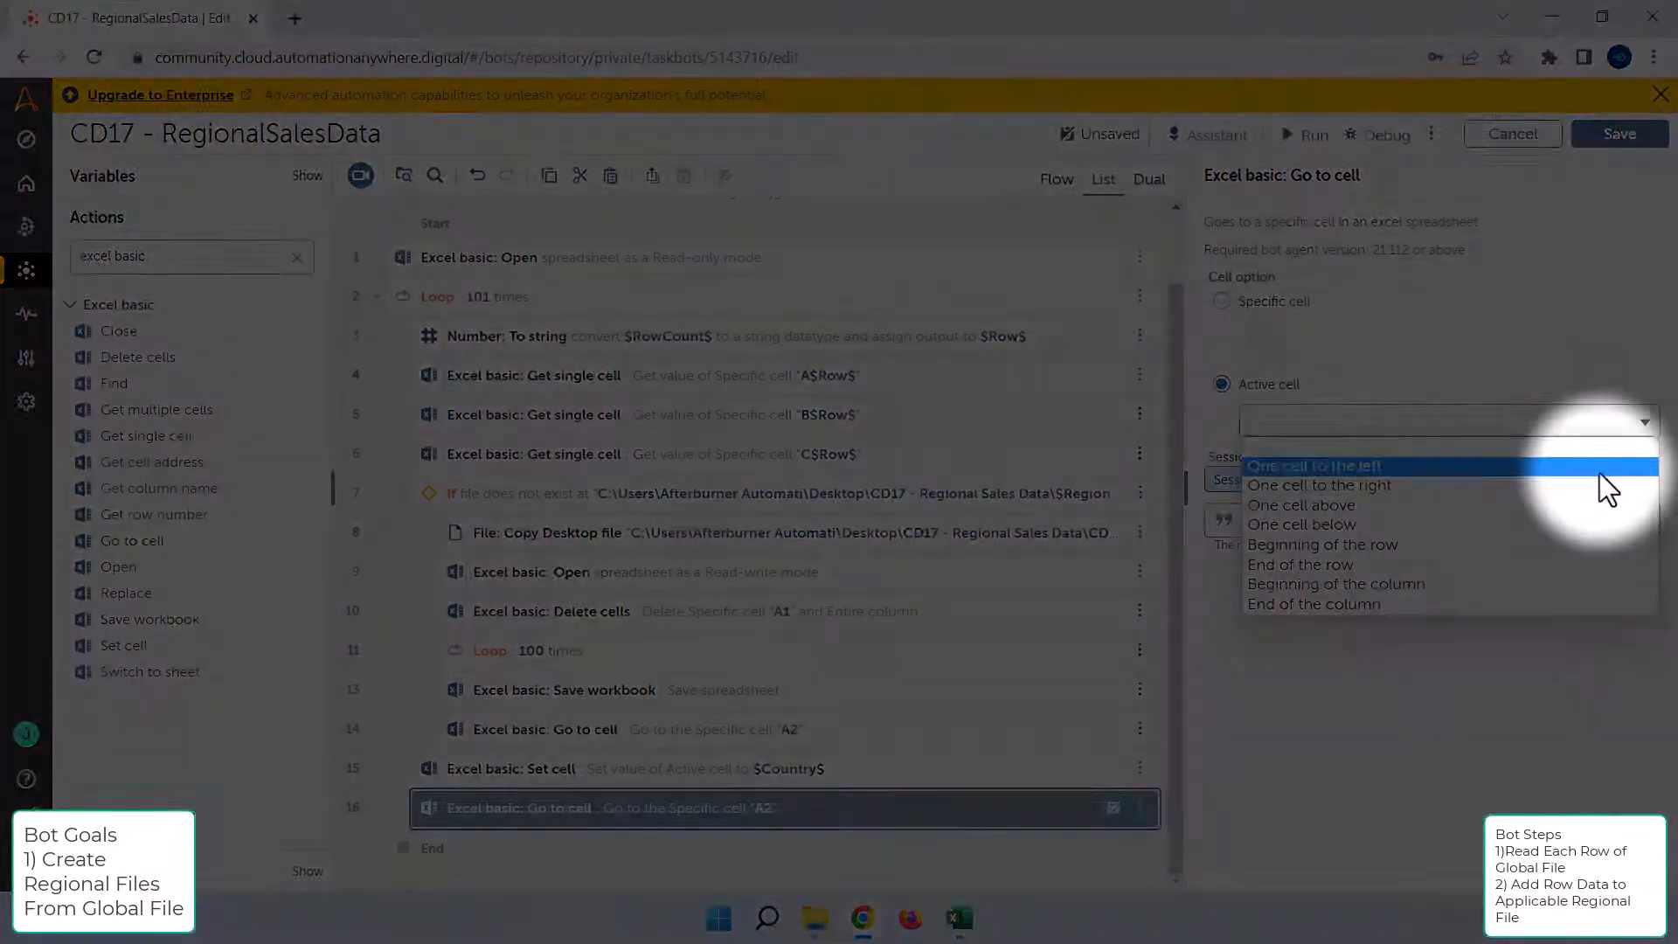
pyautogui.click(1596, 486)
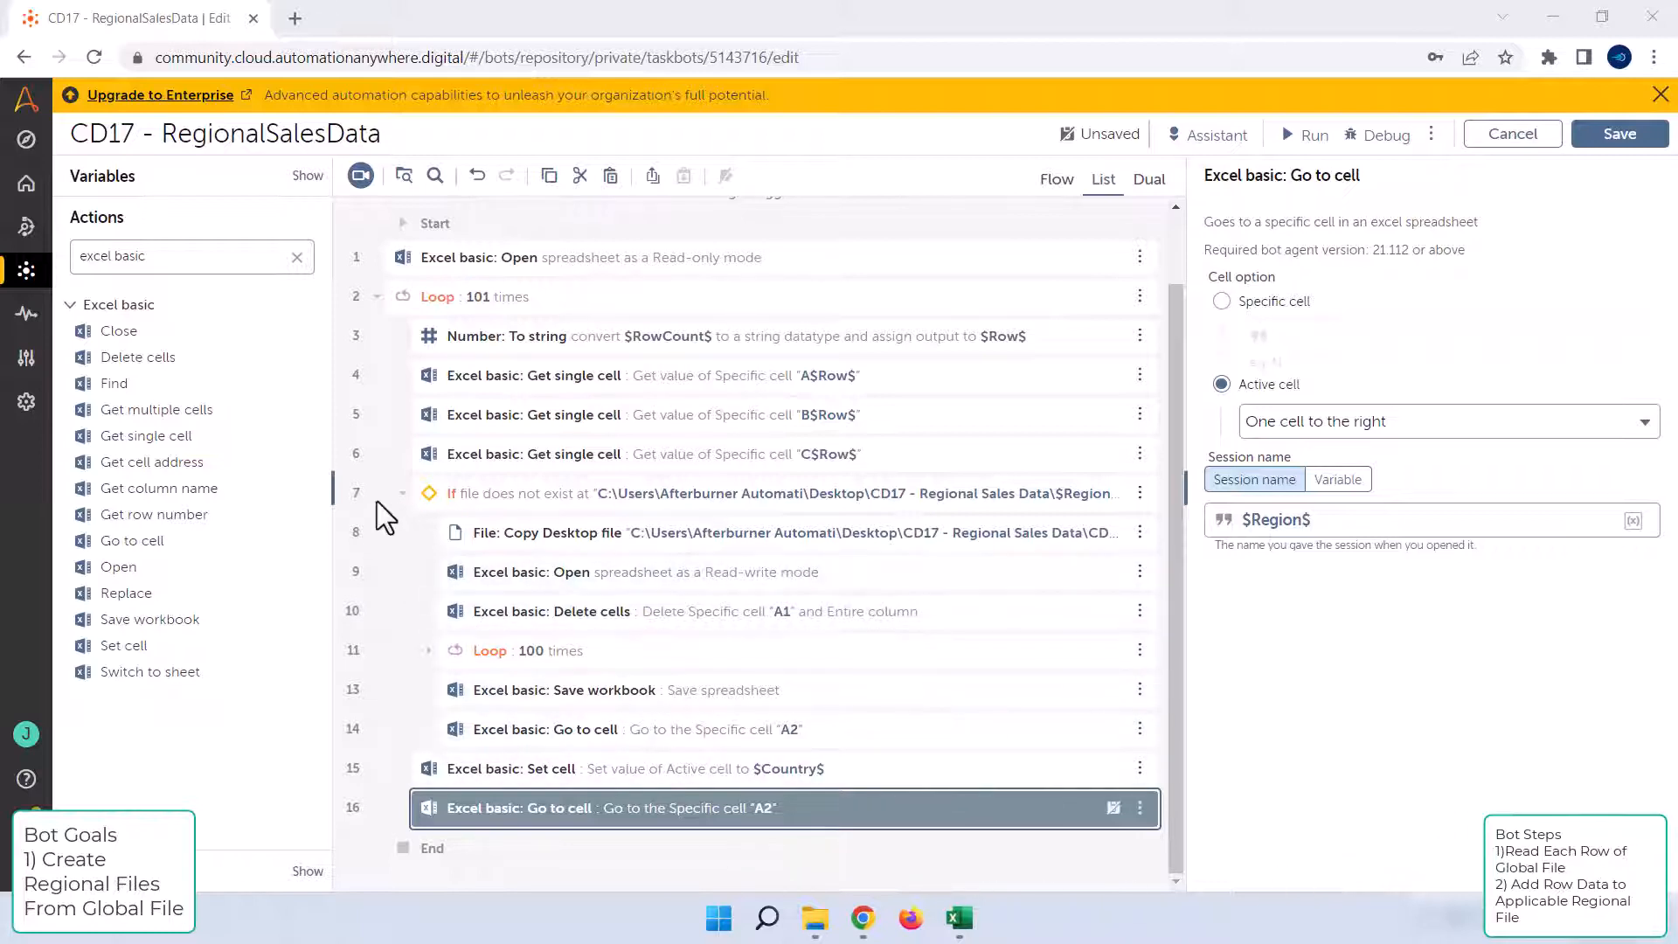
# Step: Collapse the If block and paste a copy of the Country Set cell action below the Go to cell action
pyautogui.click(401, 495)
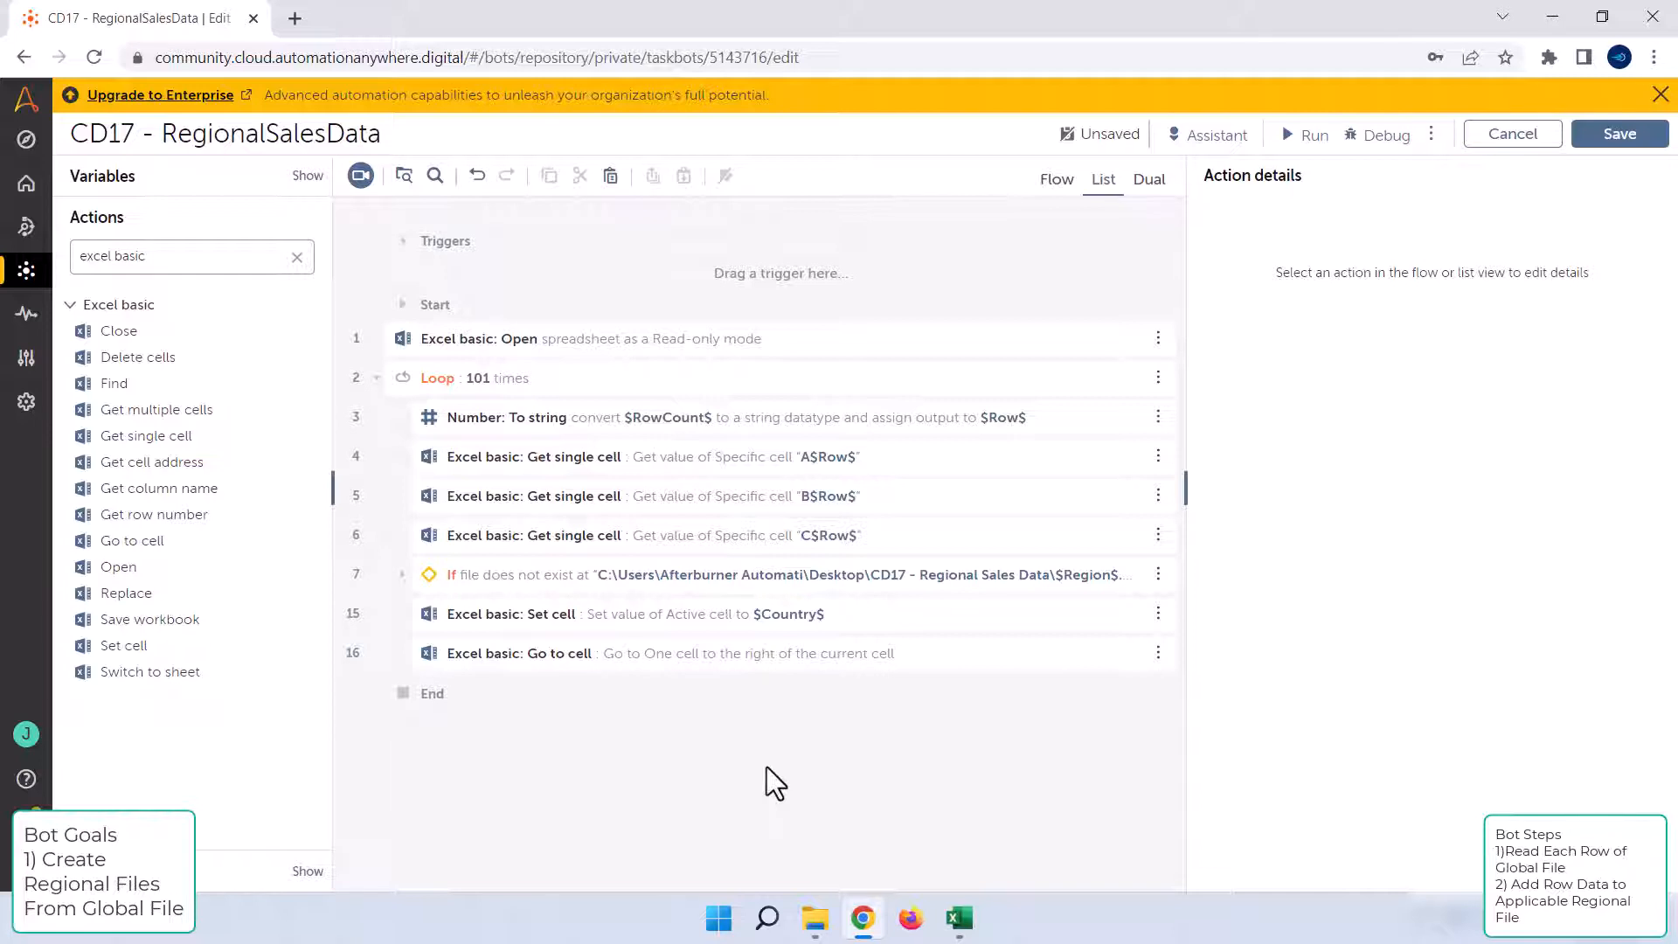
pyautogui.click(656, 616)
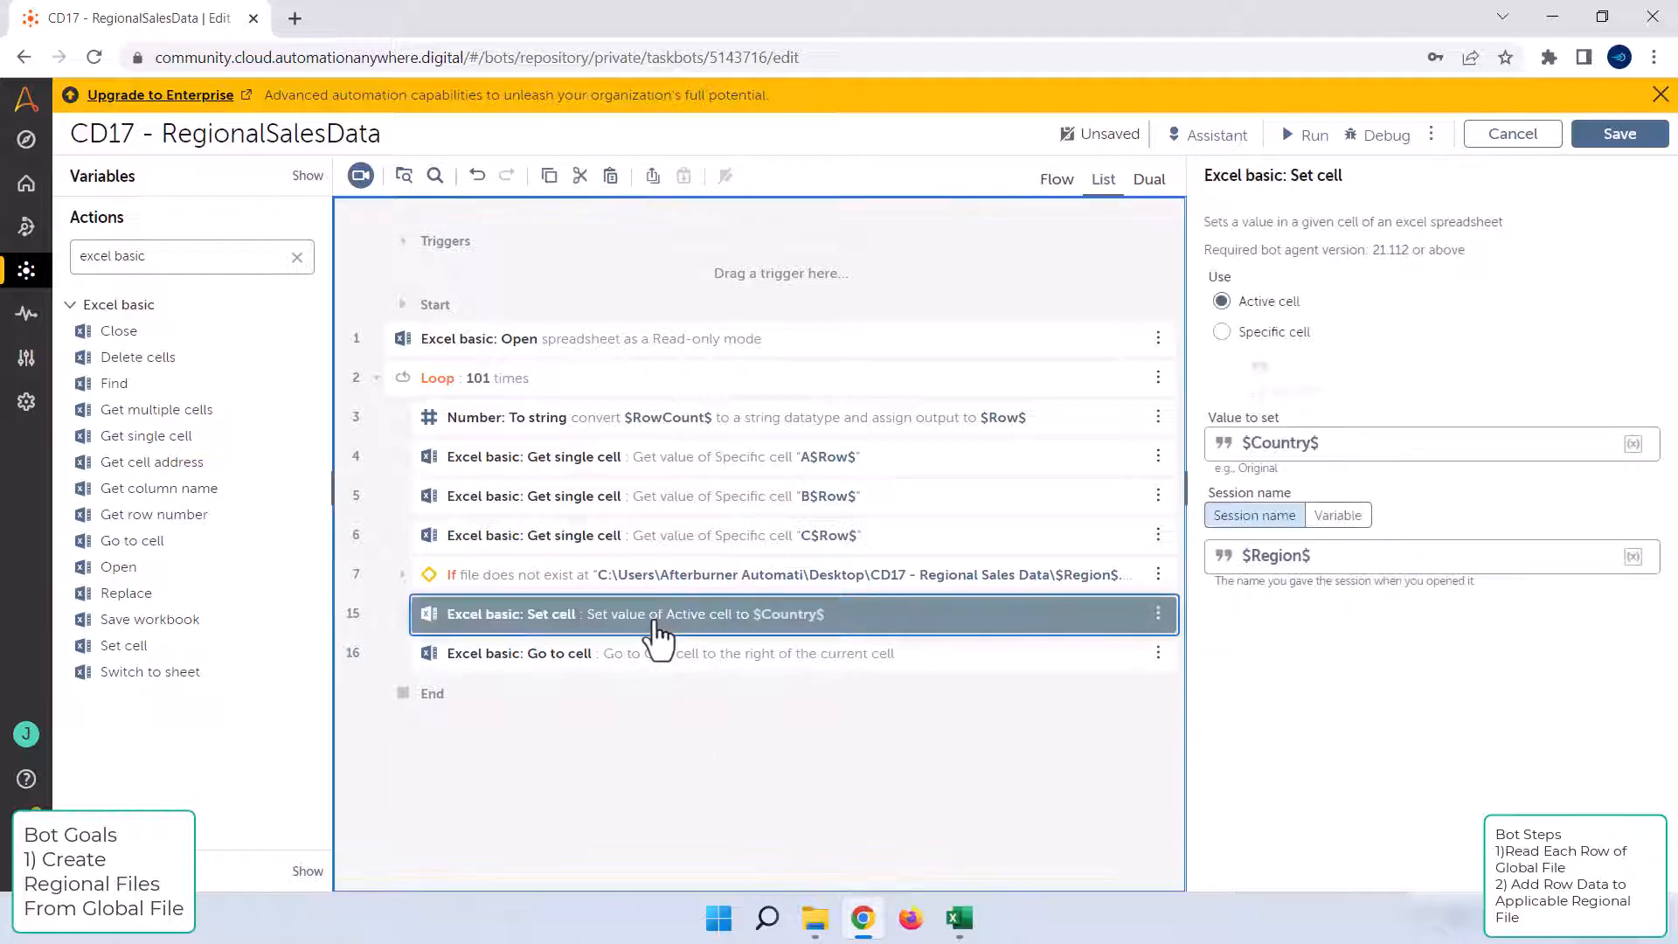
pyautogui.click(638, 673)
pyautogui.hotkey('ctrl', 'v')
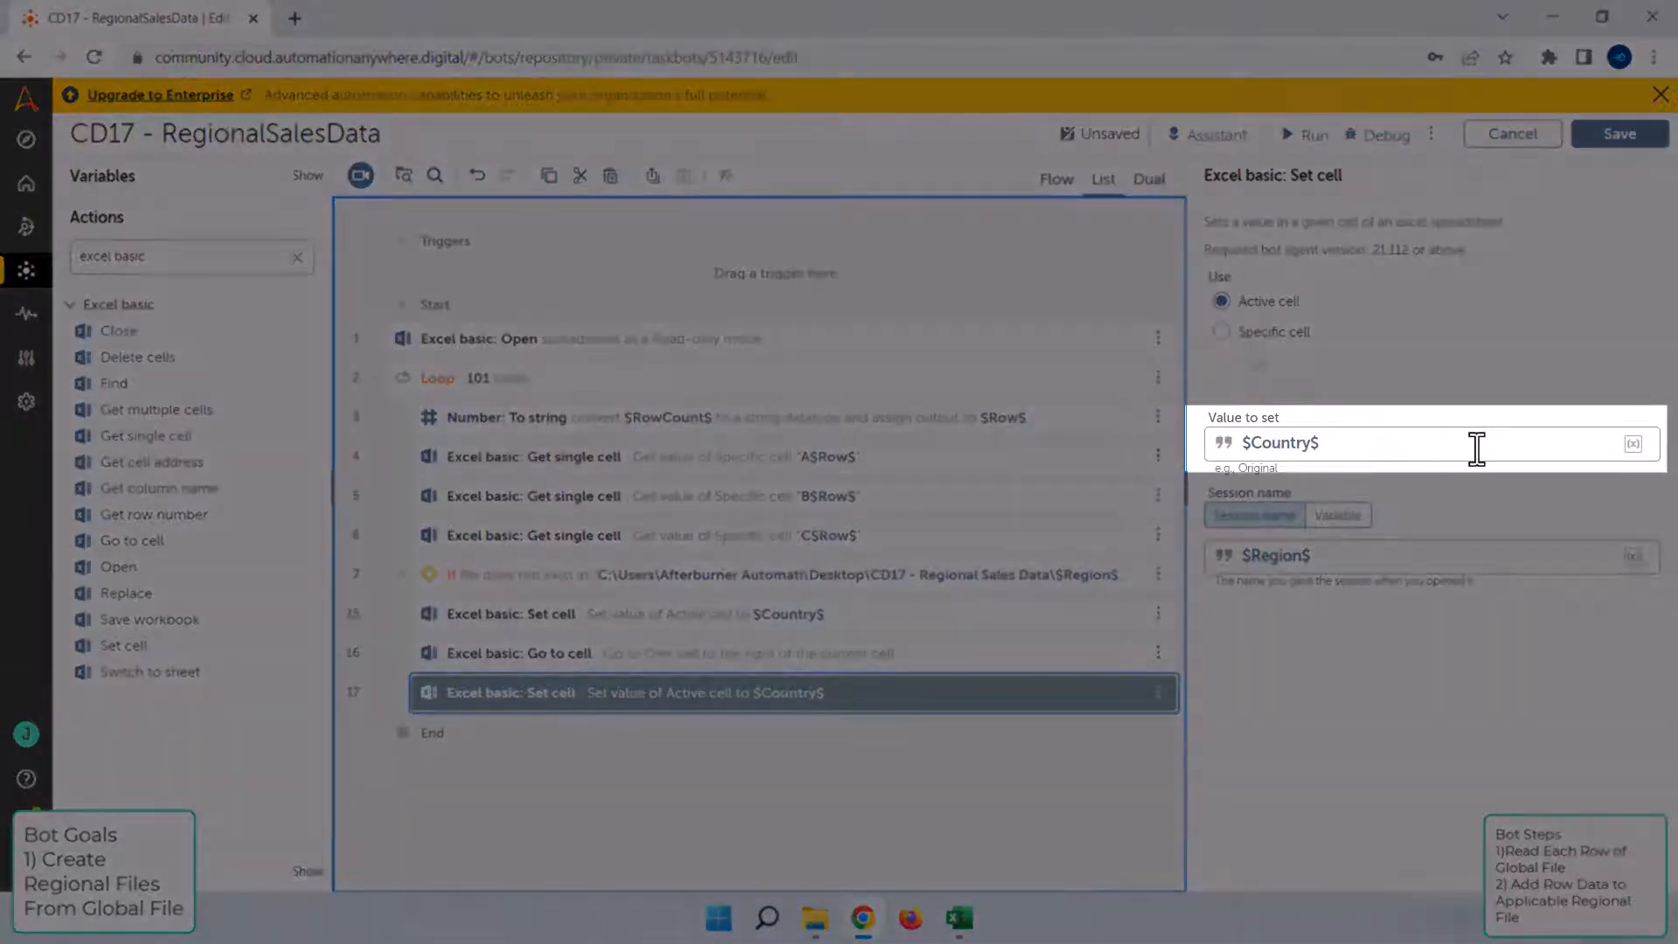
# Step: Replace the value to set in the copied Set cell action with the TotalRevenue variable
pyautogui.click(1465, 447)
pyautogui.hotkey('ctrl', 'a')
pyautogui.press('BackSpace')
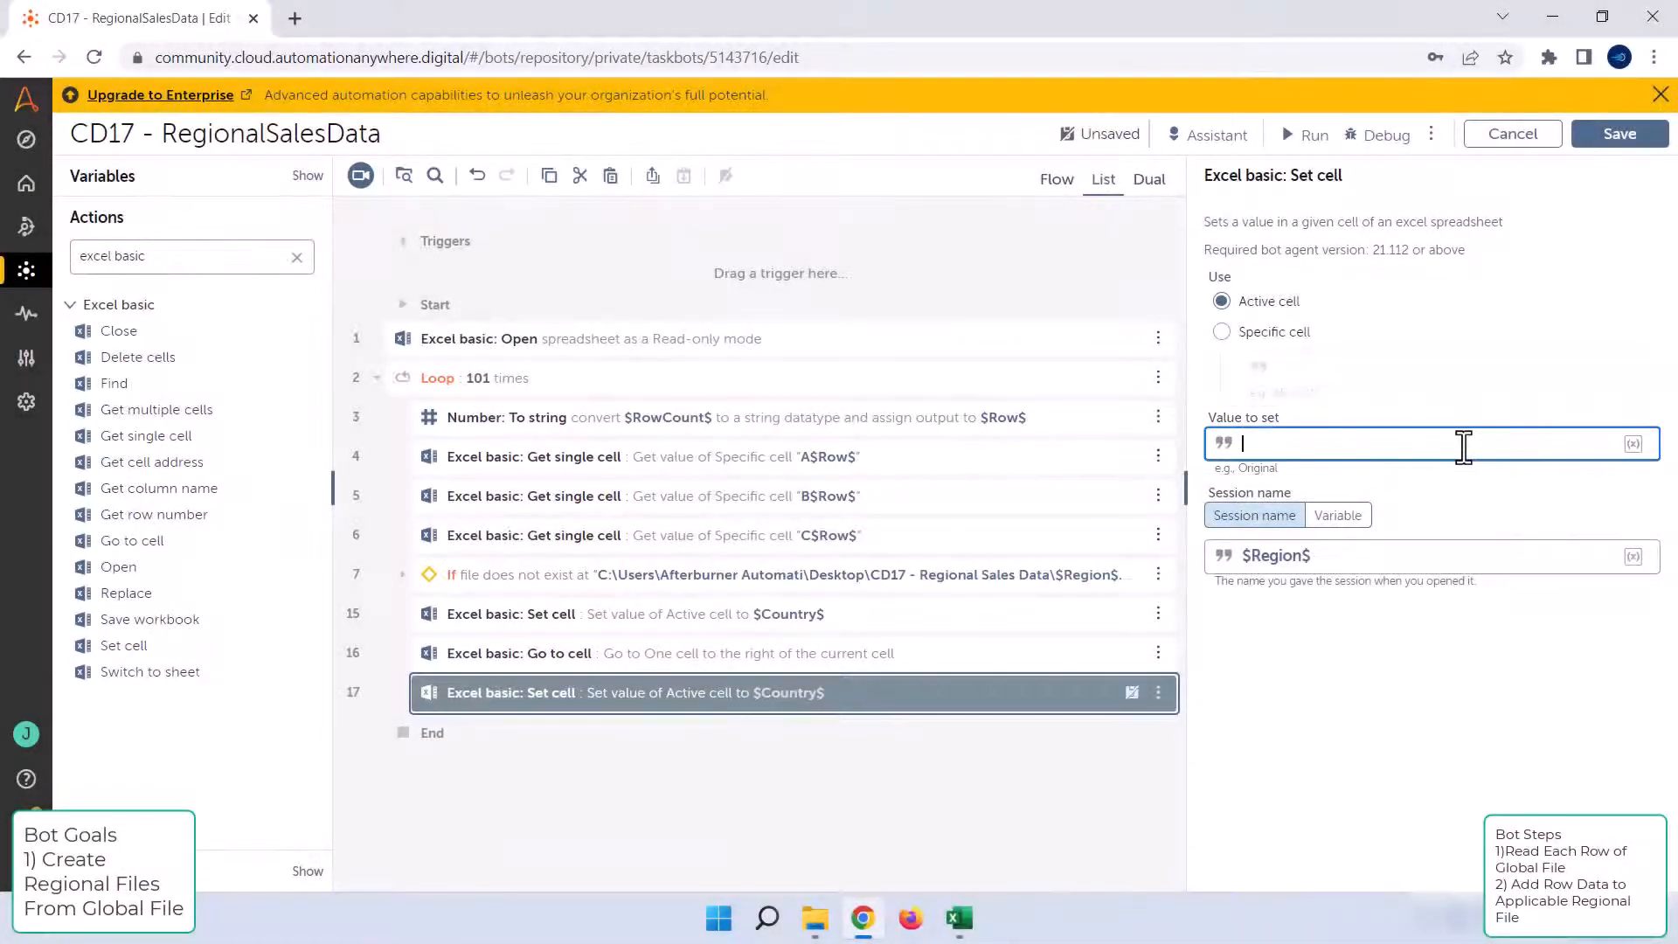
pyautogui.click(1633, 443)
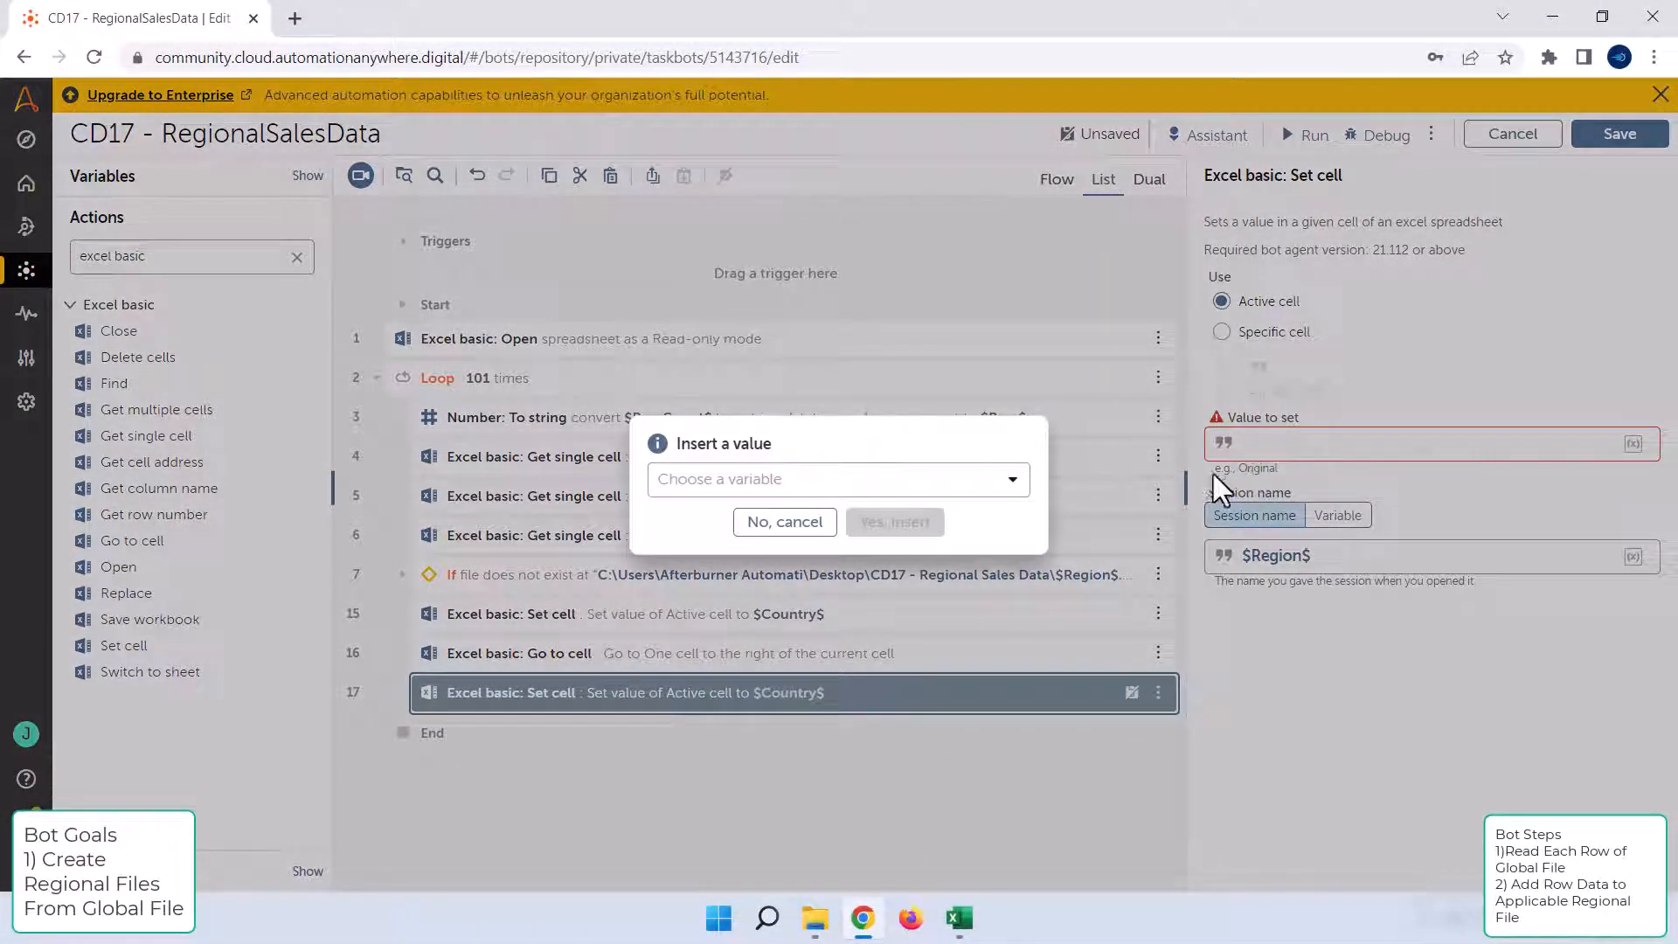
pyautogui.click(1017, 488)
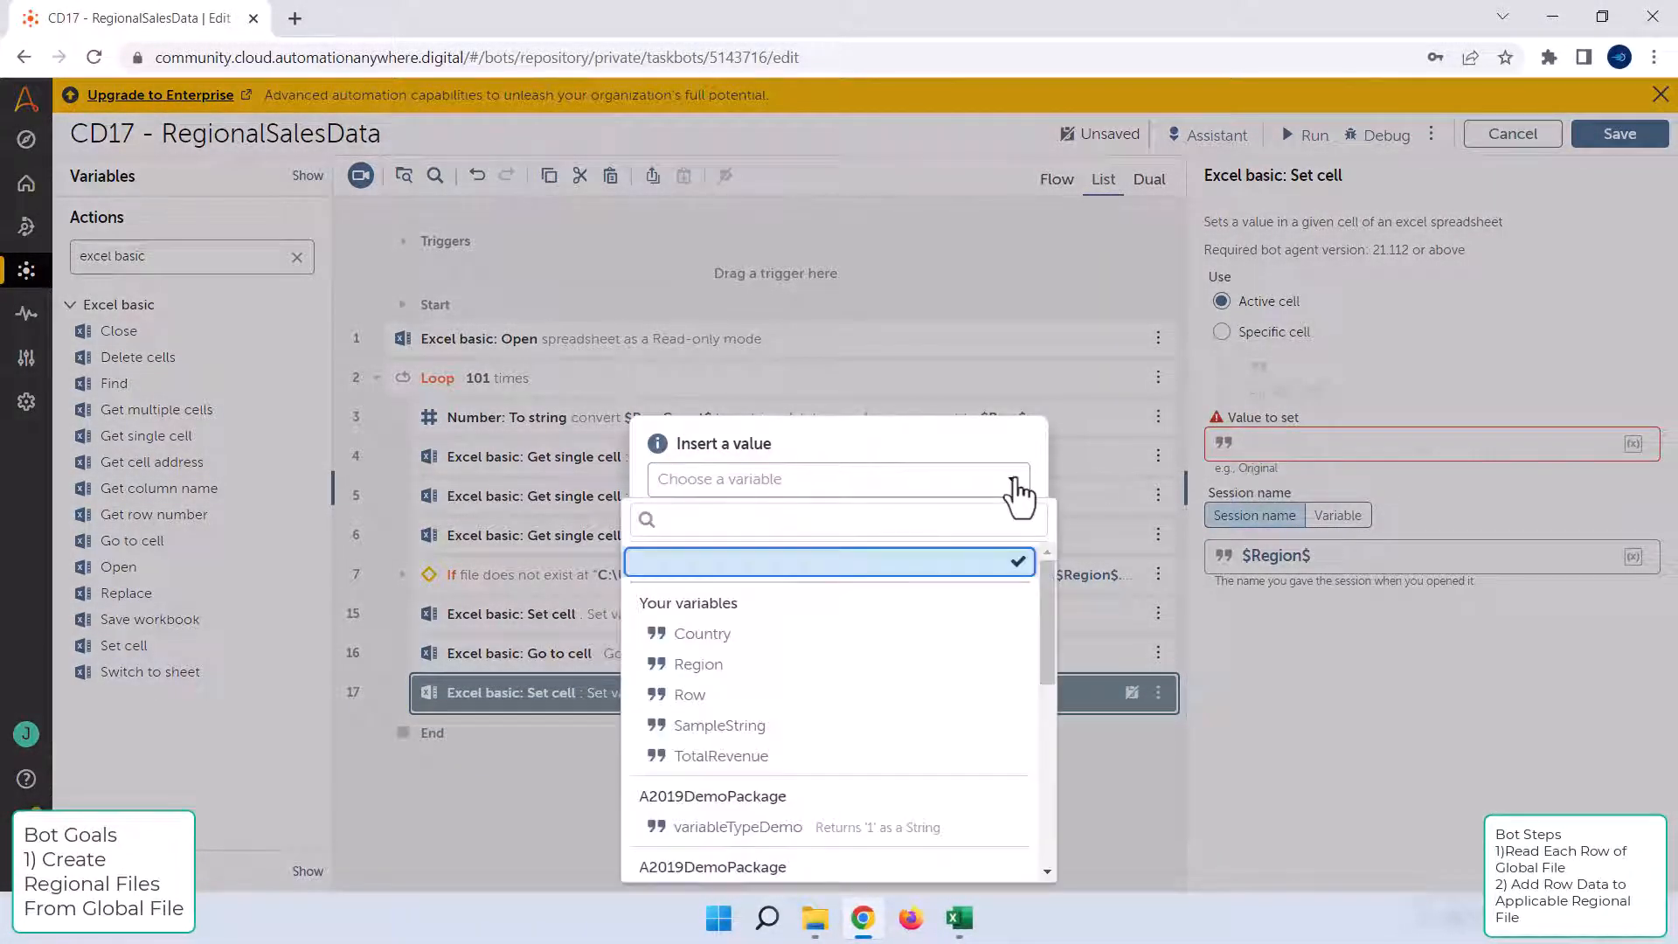
pyautogui.click(844, 756)
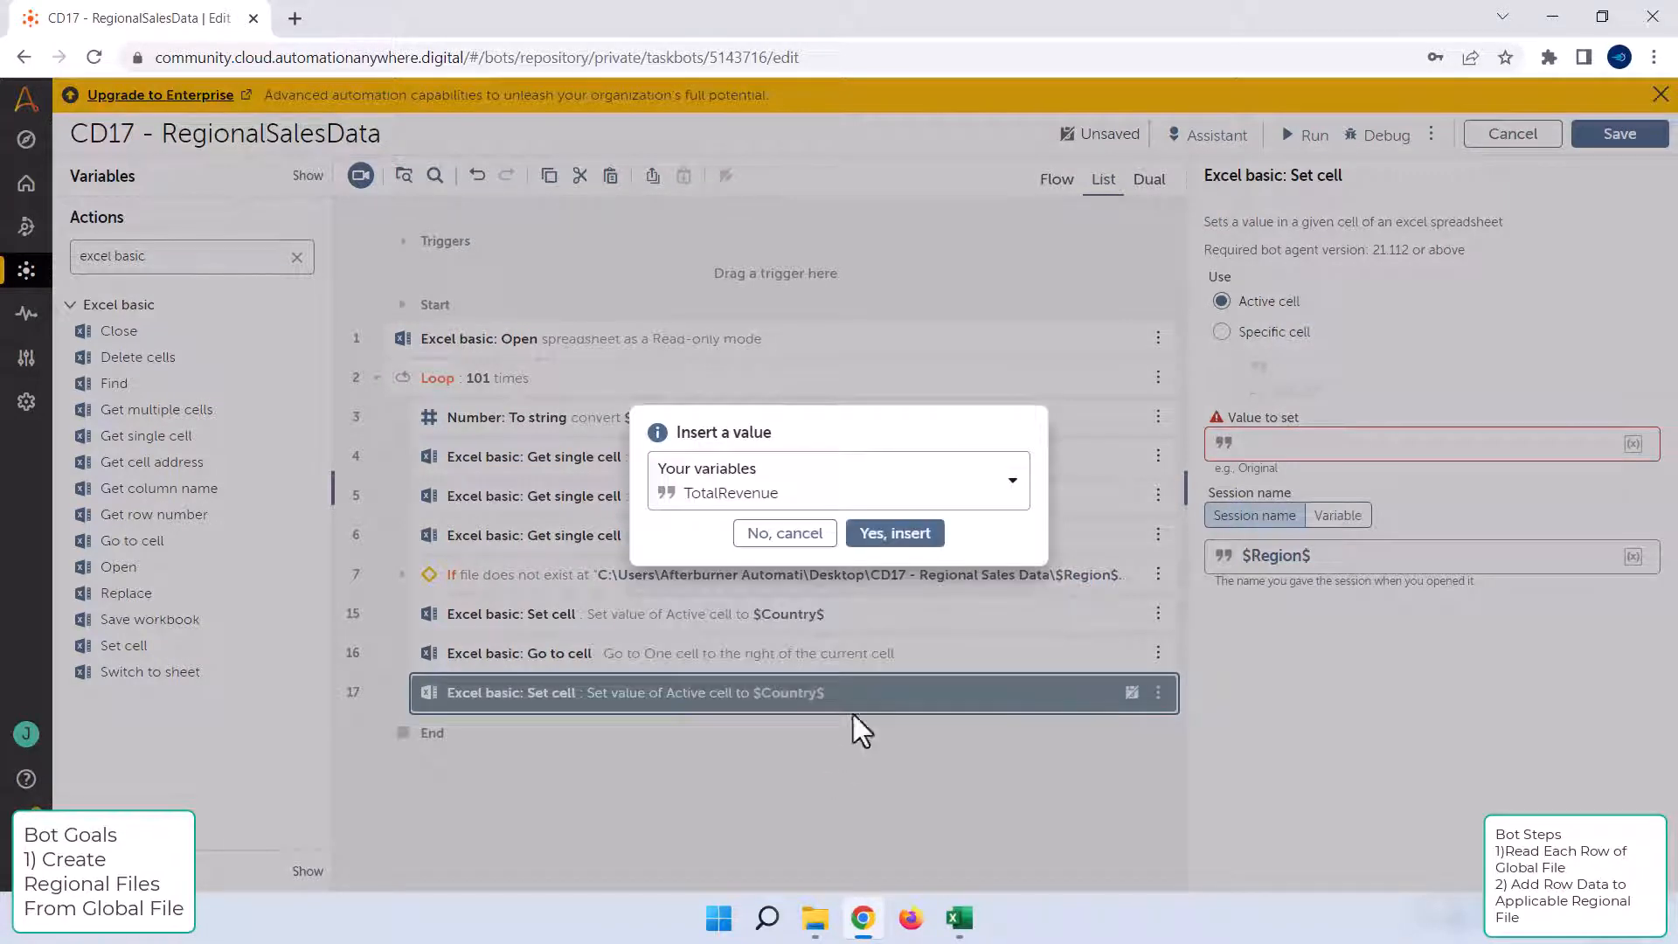
pyautogui.click(906, 545)
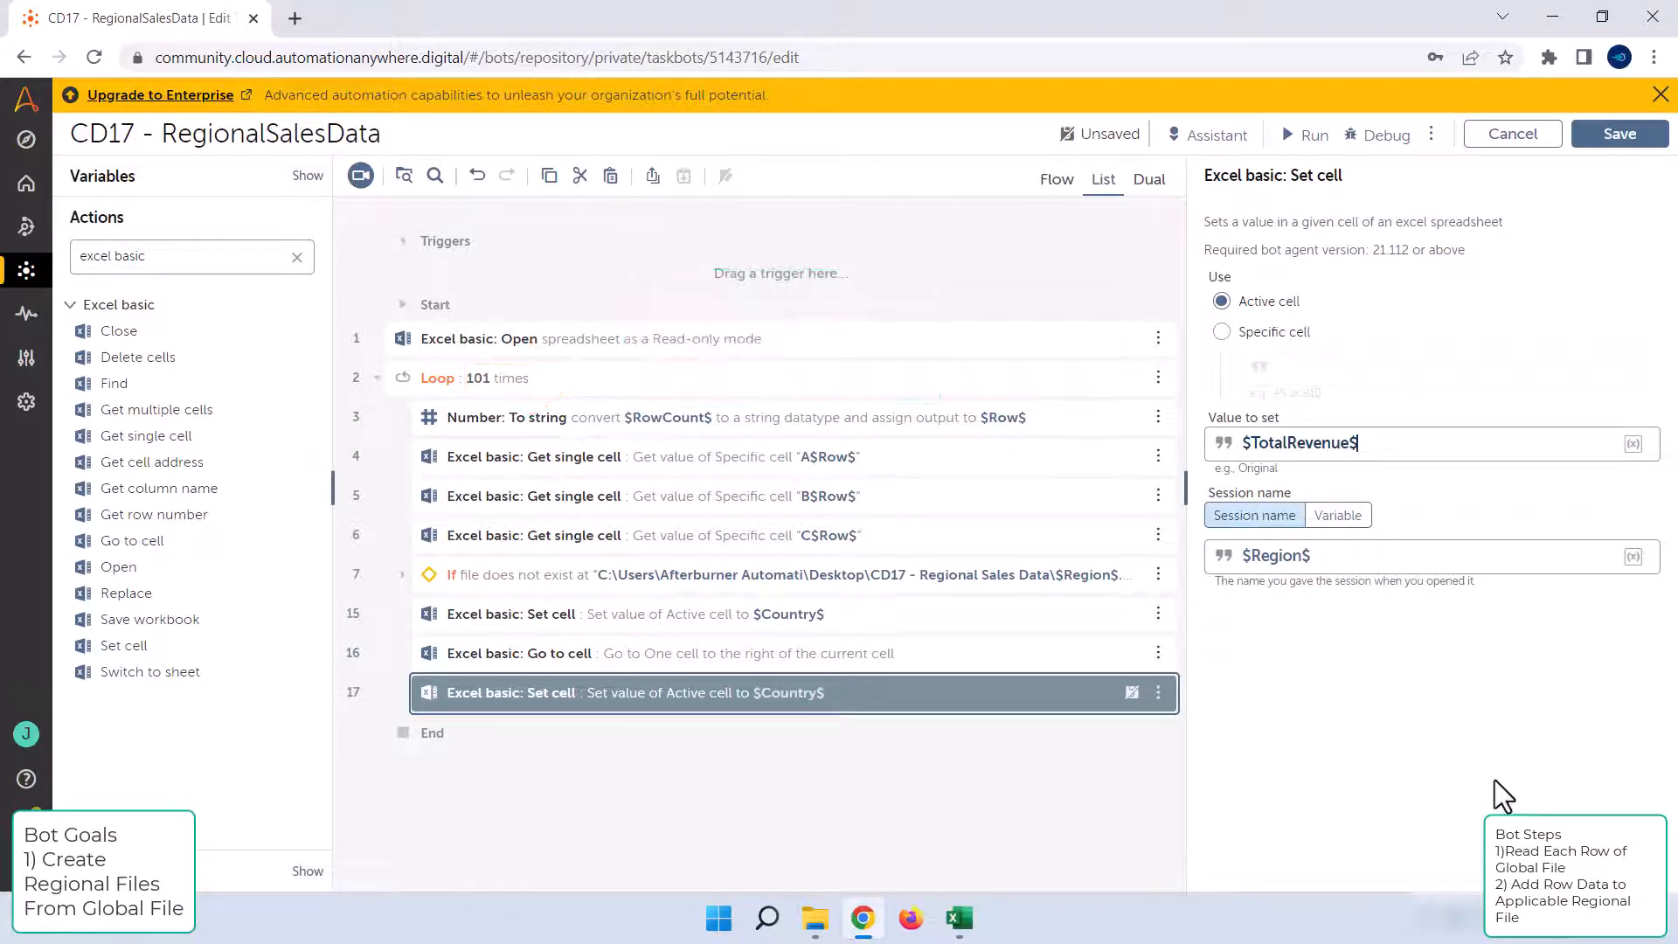
# Step: Copy the one-cell-right Go to cell action and paste it twice below the TotalRevenue Set cell action
pyautogui.click(712, 665)
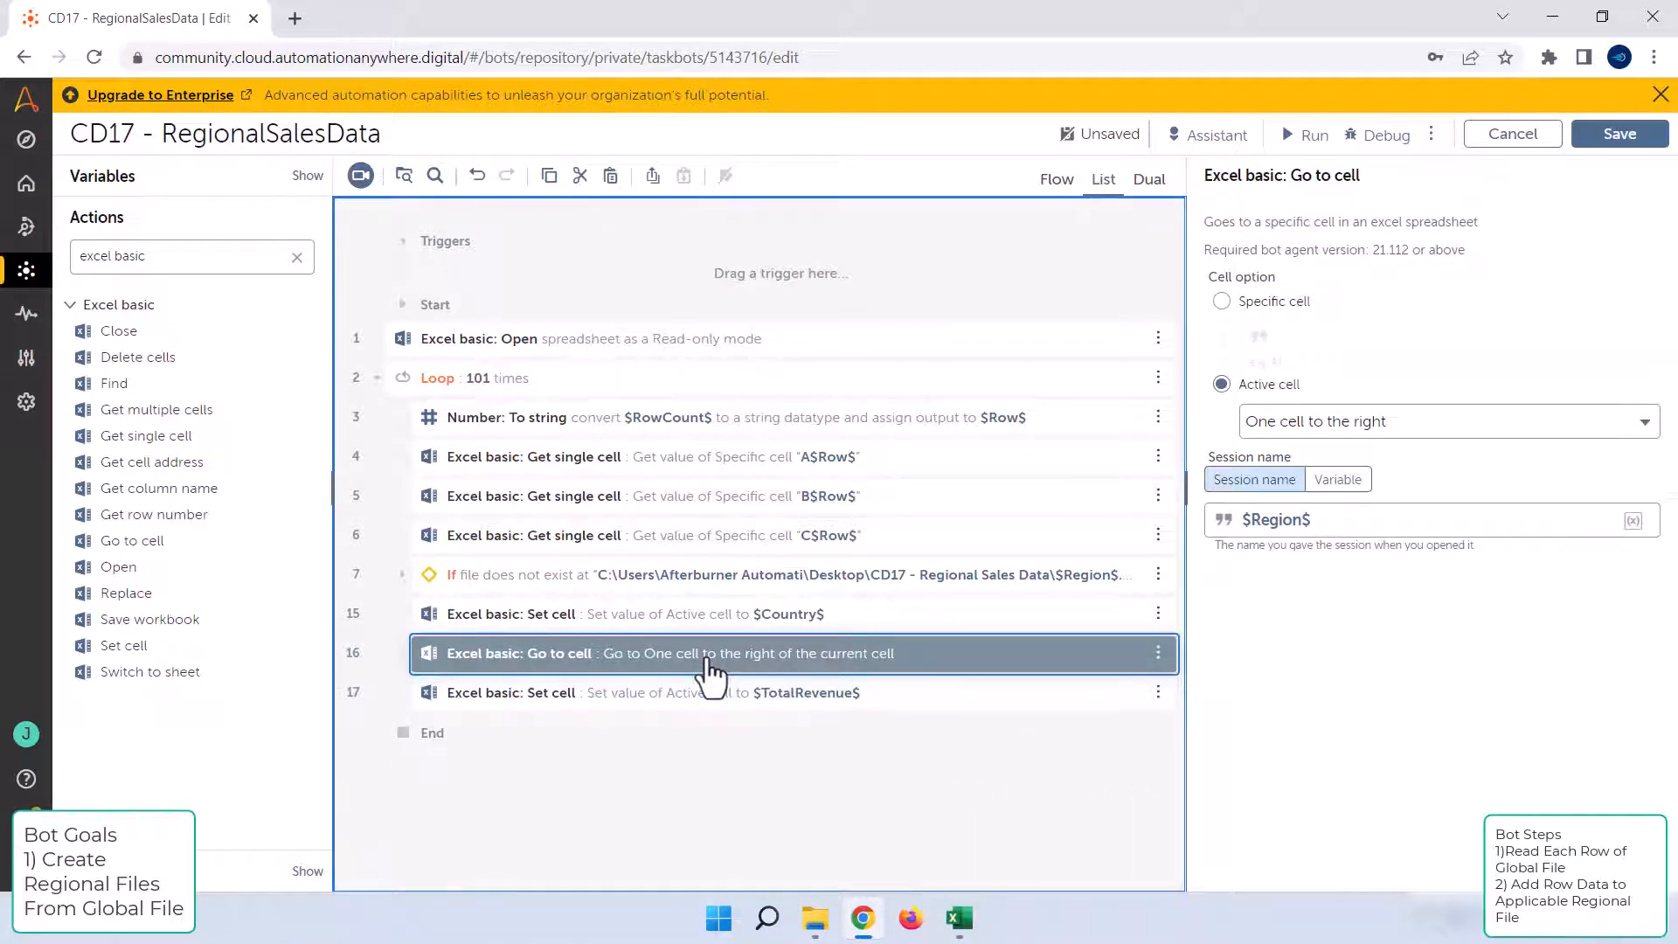
pyautogui.click(697, 699)
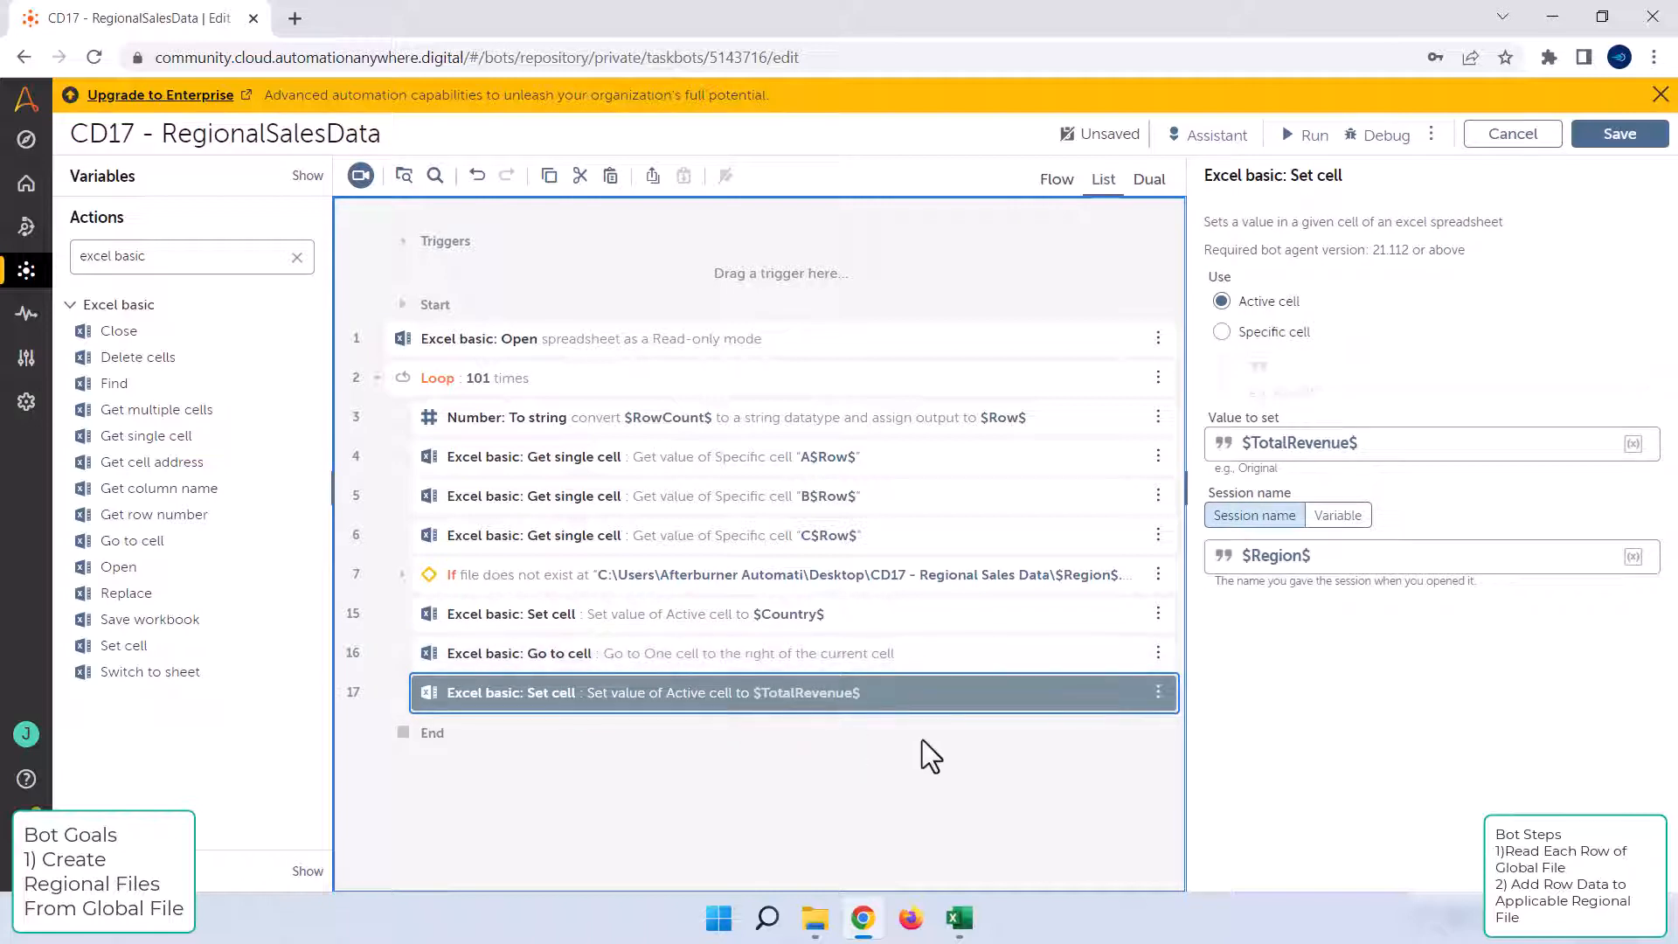
pyautogui.hotkey('ctrl', 'v')
pyautogui.hotkey('ctrl', 'v')
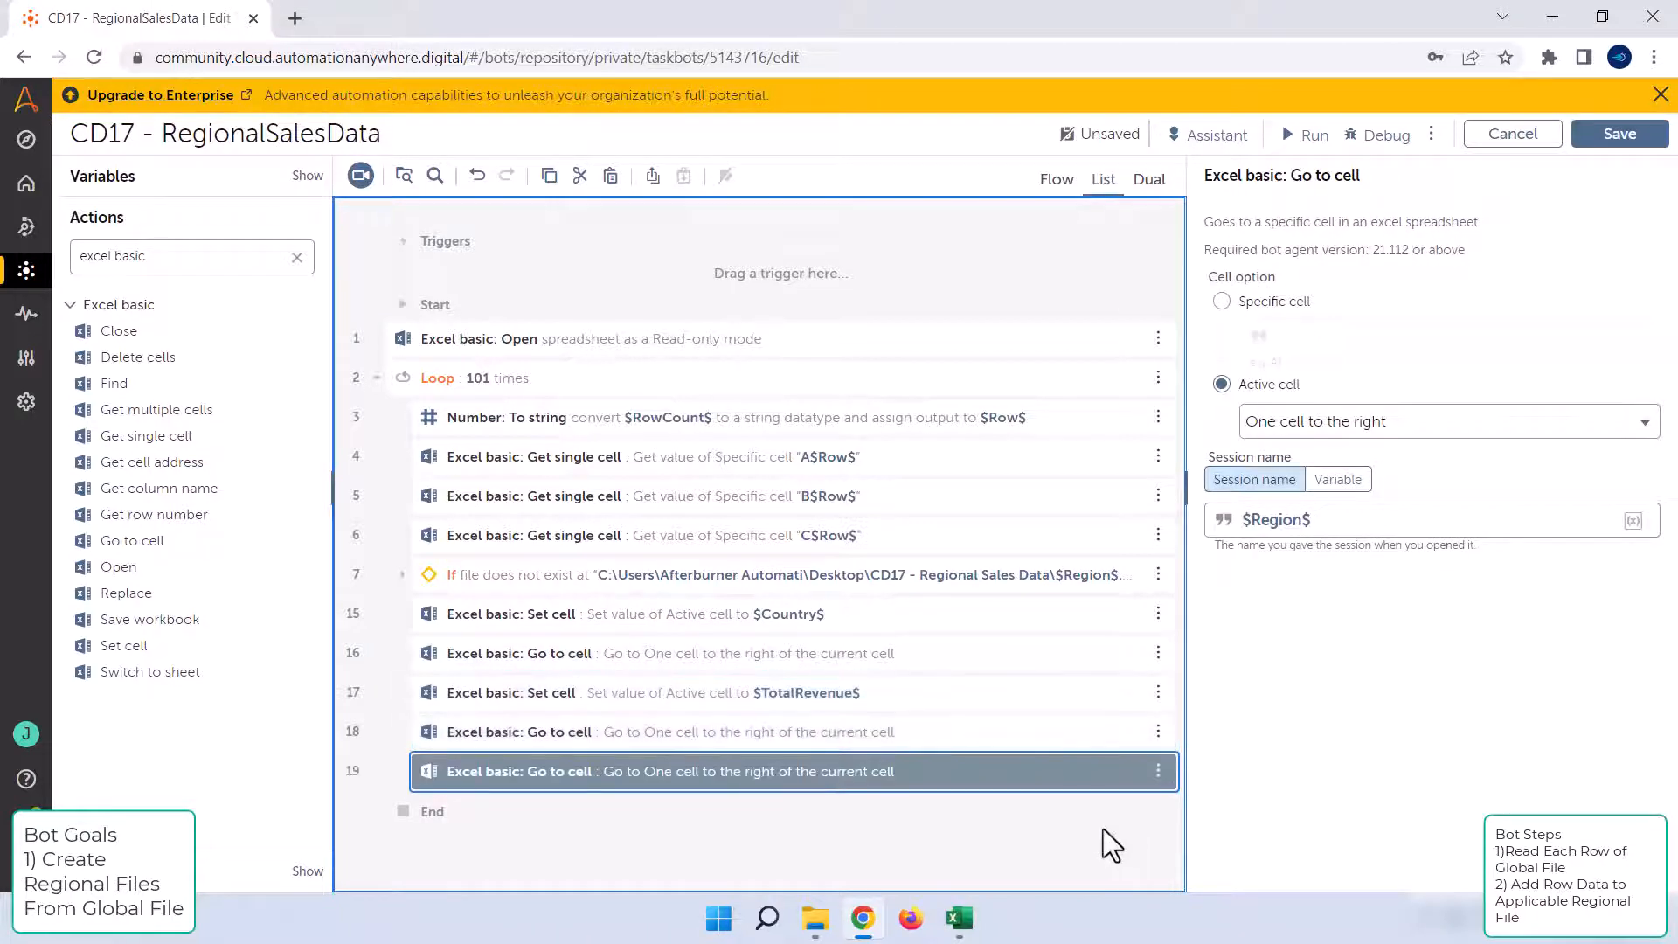
# Step: Set the first of the two pasted Go to cell actions to move one cell below the active cell
pyautogui.click(874, 738)
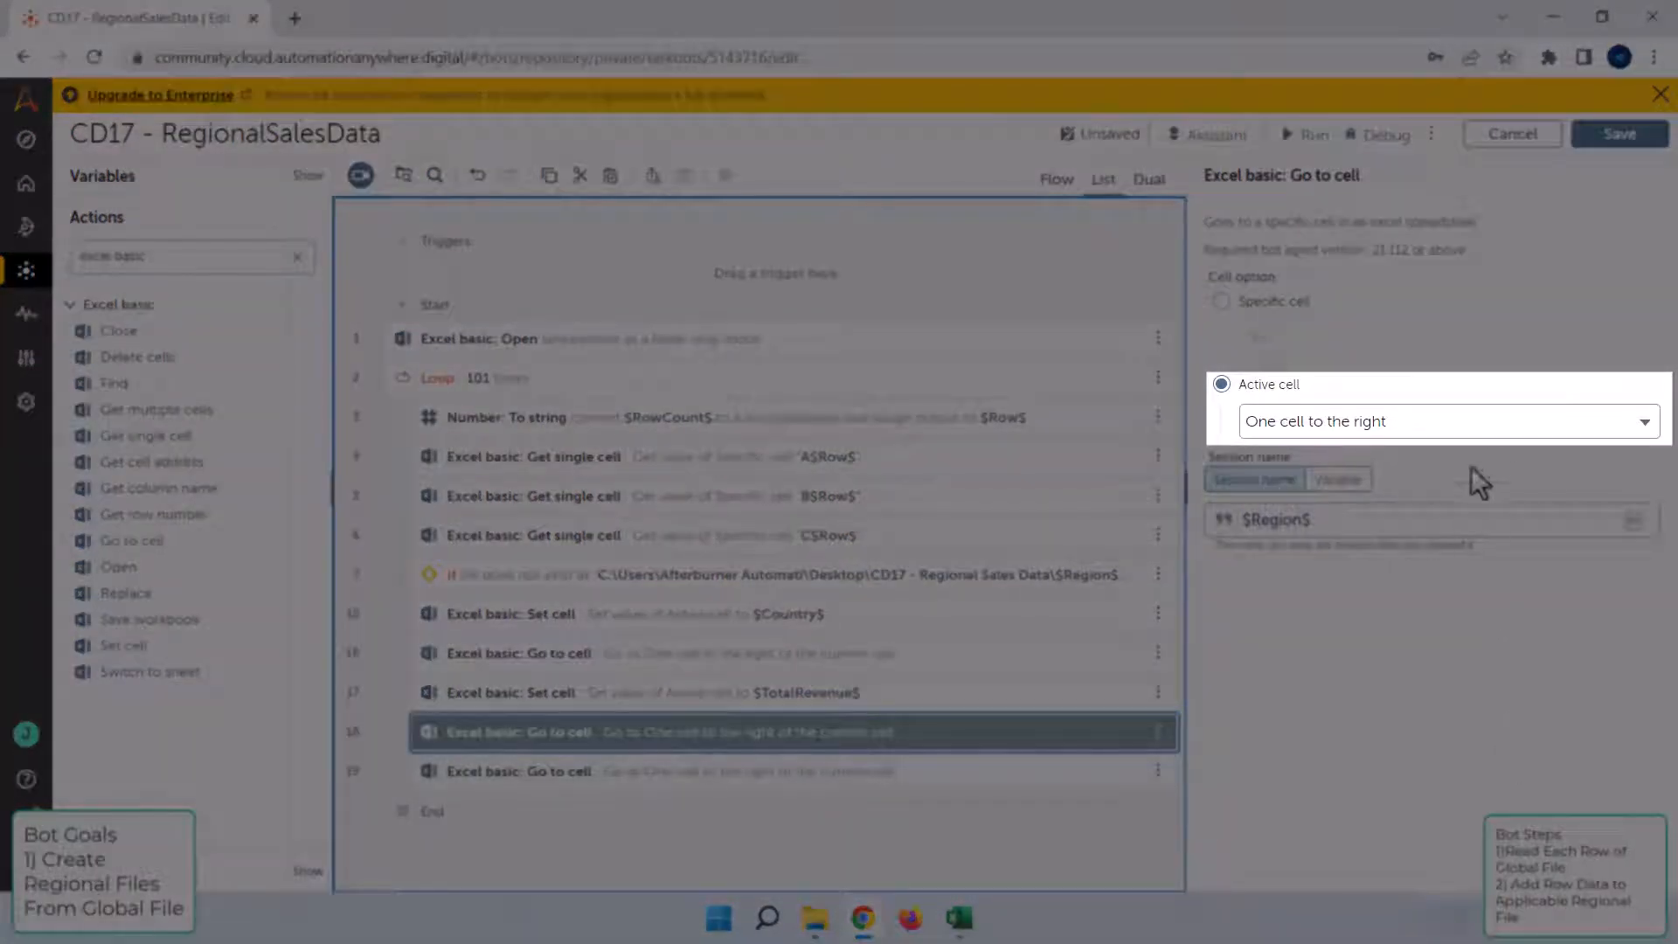
pyautogui.click(1505, 429)
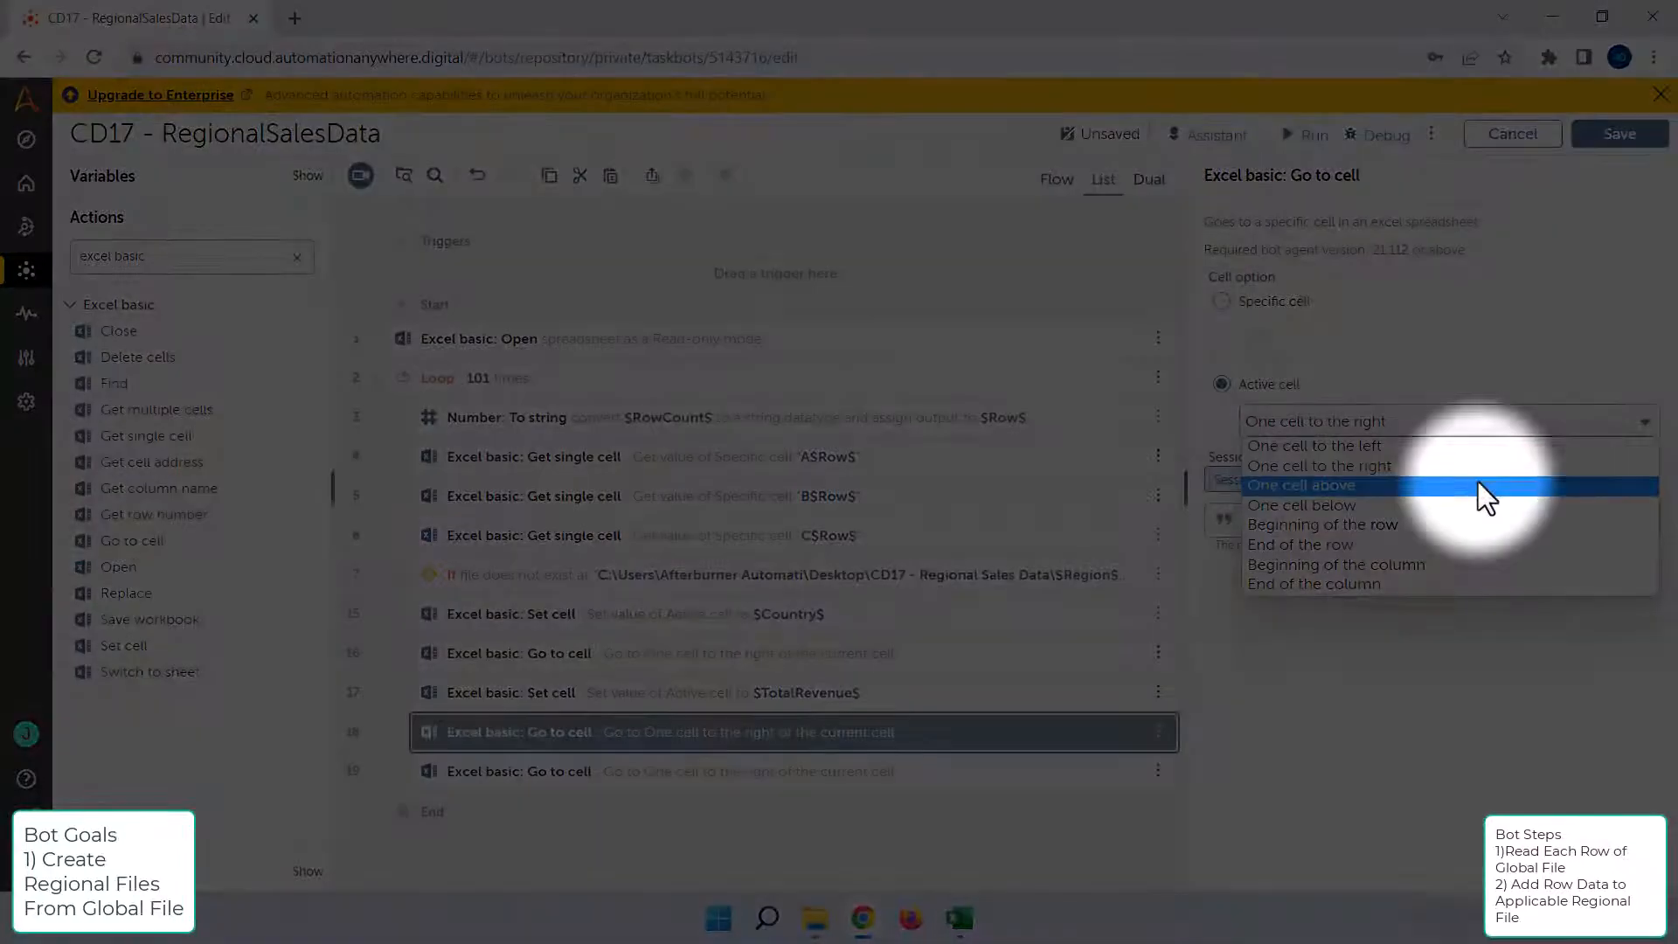
pyautogui.click(1456, 505)
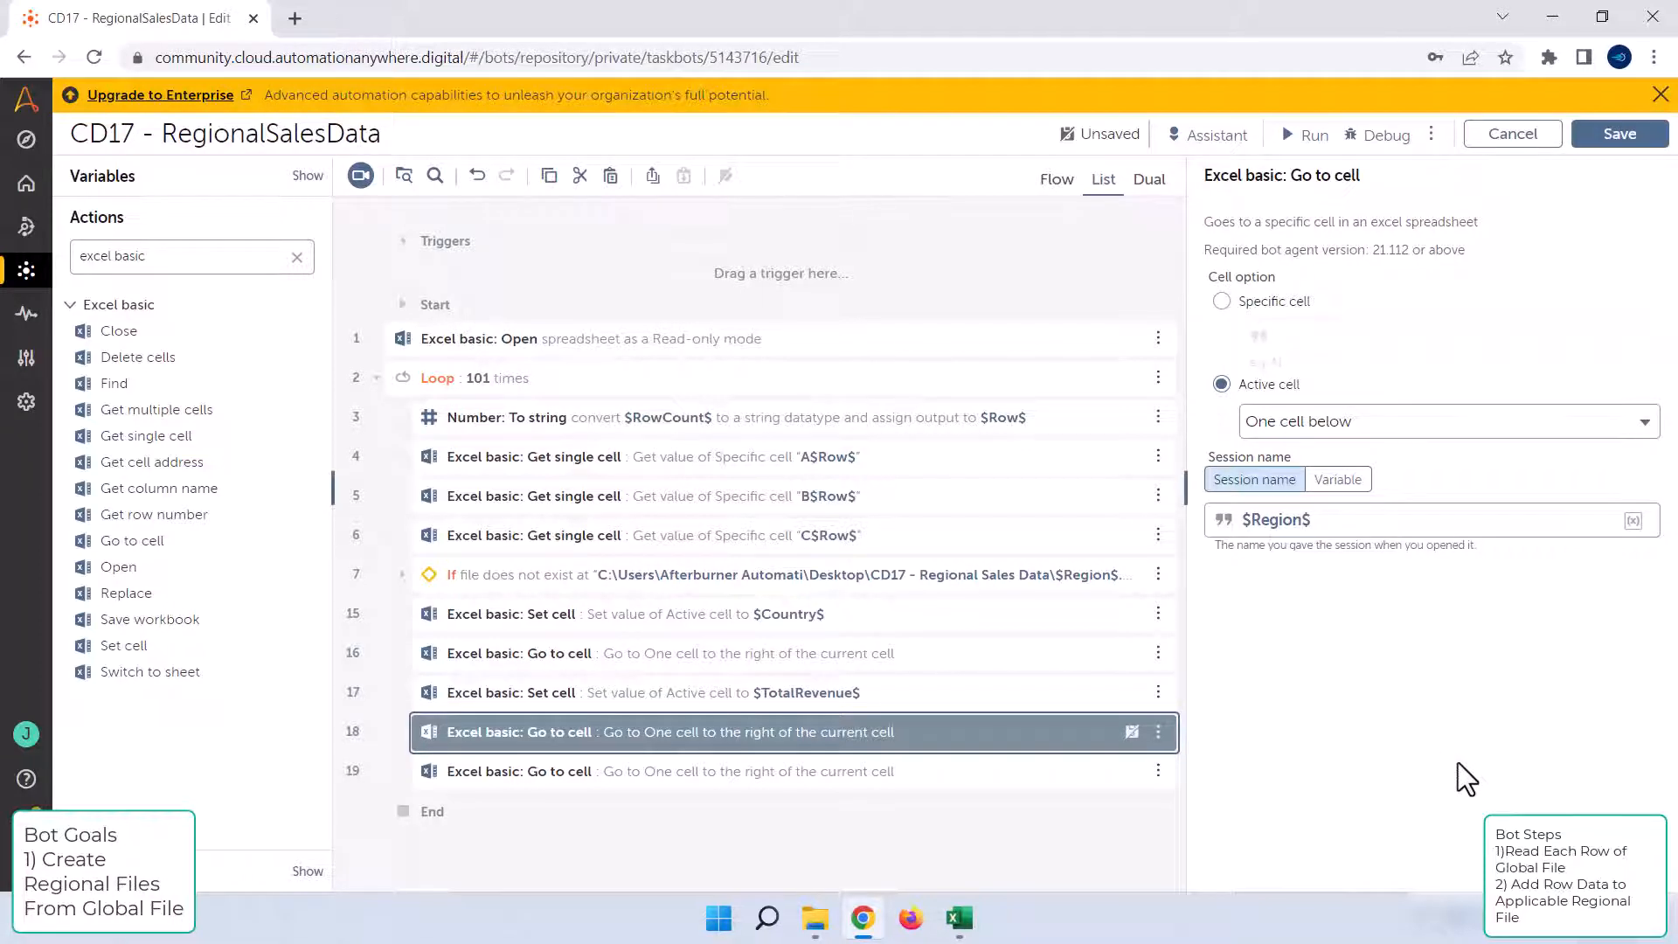
# Step: Set the last Go to cell action in the loop to move to the beginning of the row
pyautogui.click(887, 782)
pyautogui.click(1523, 422)
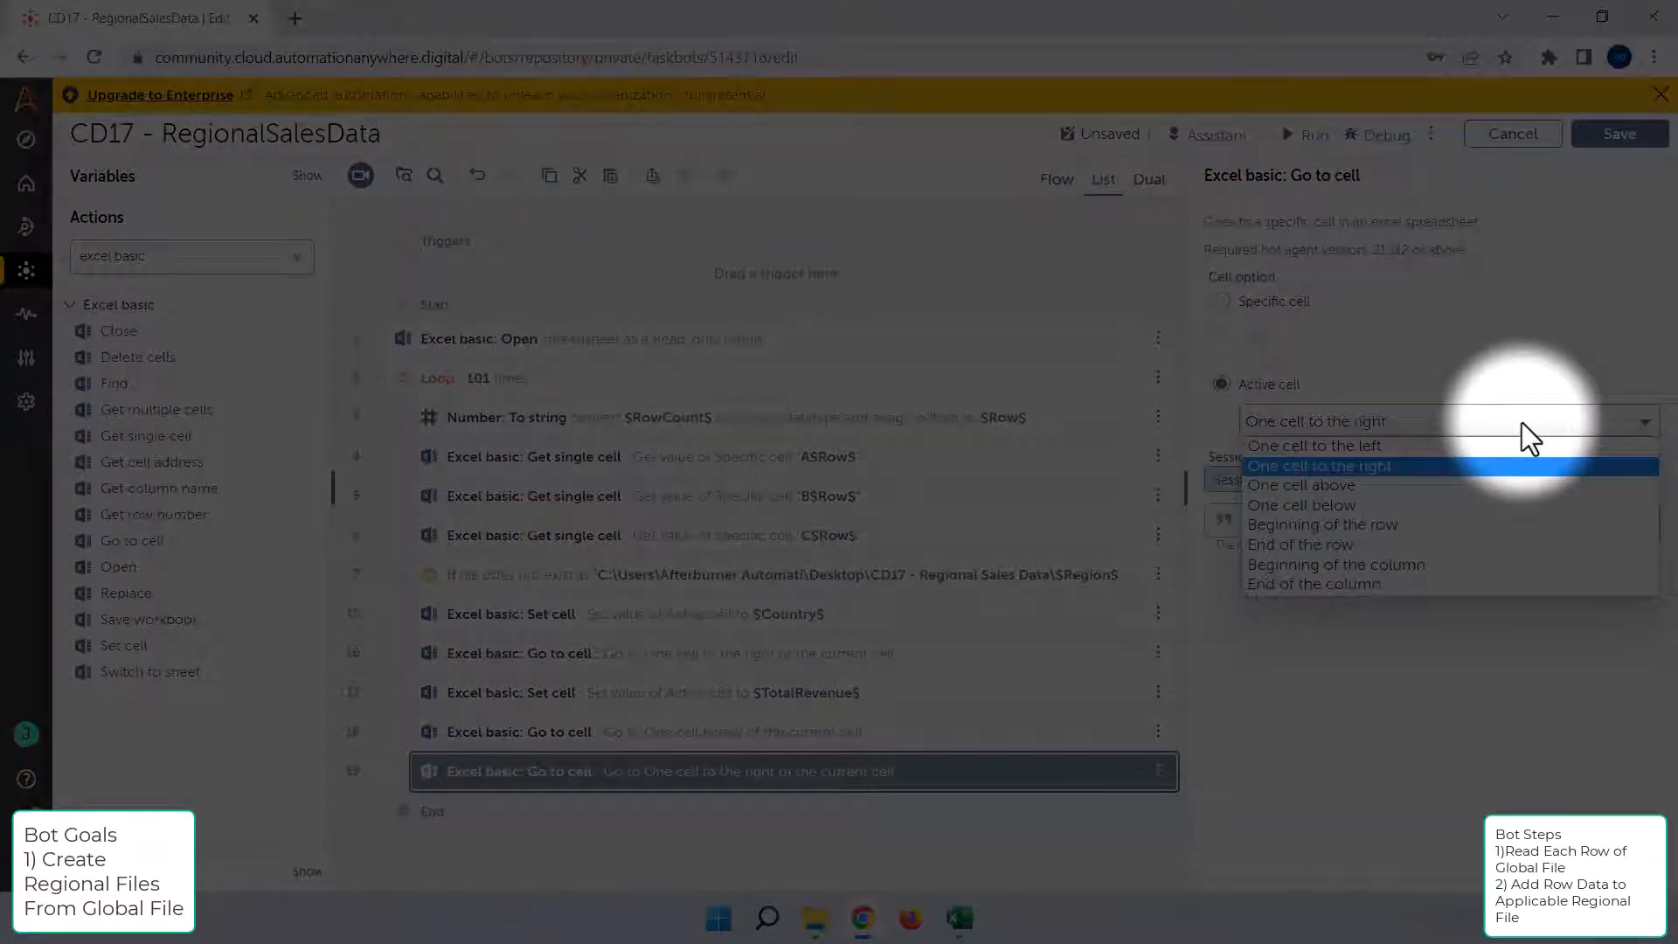
pyautogui.click(1435, 527)
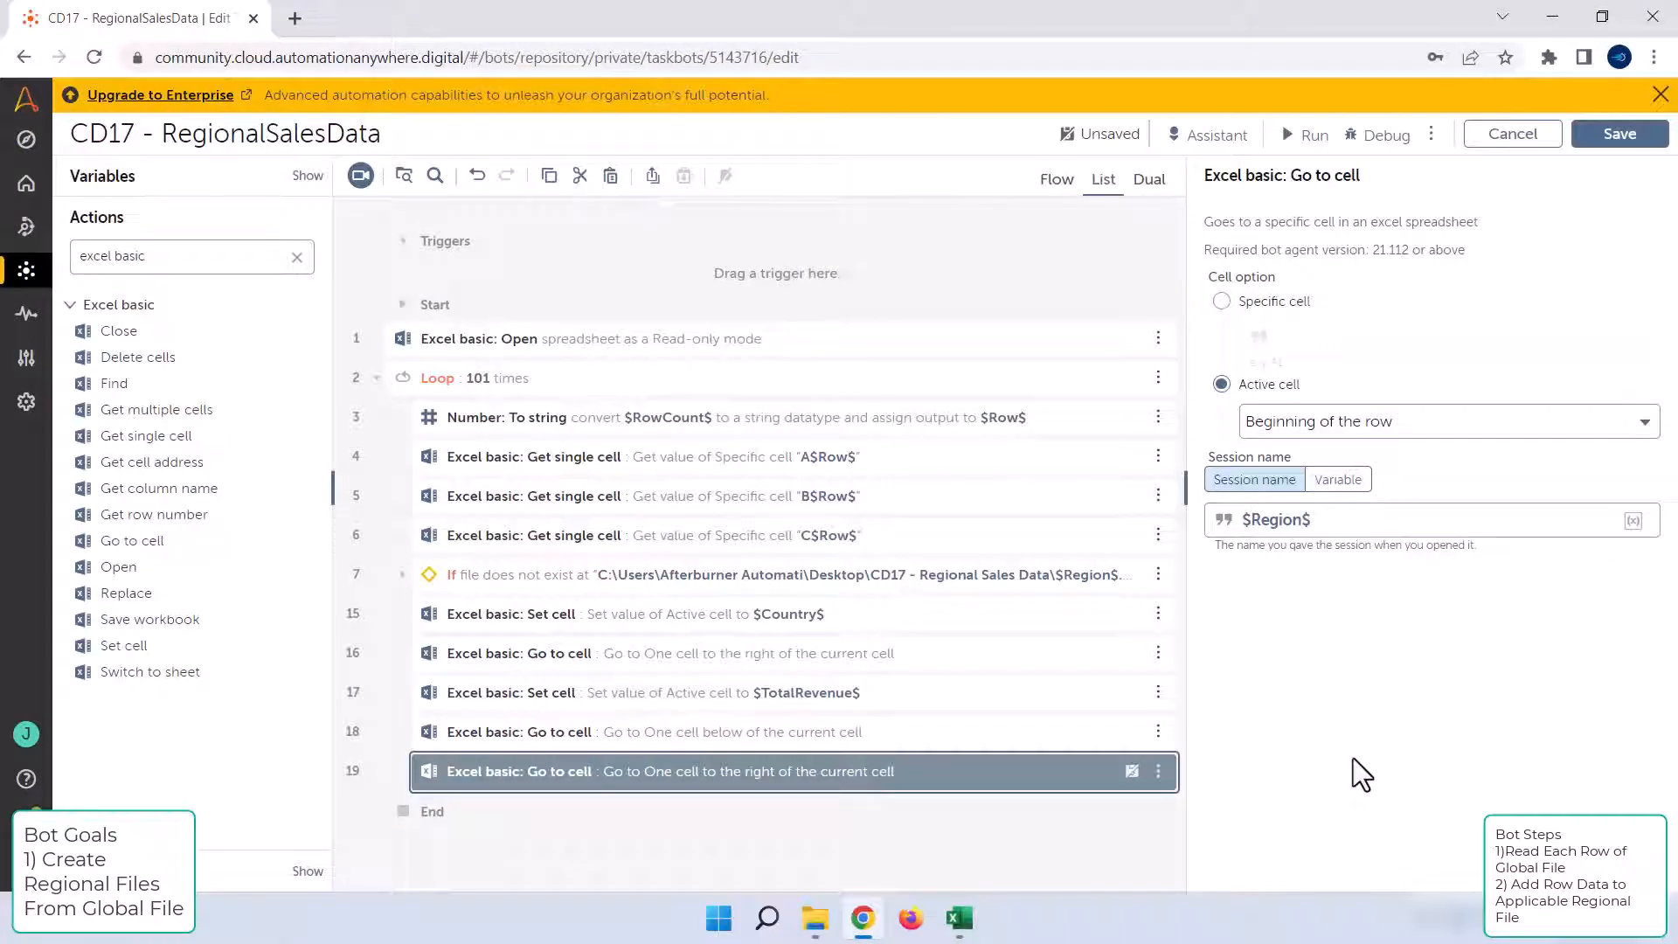
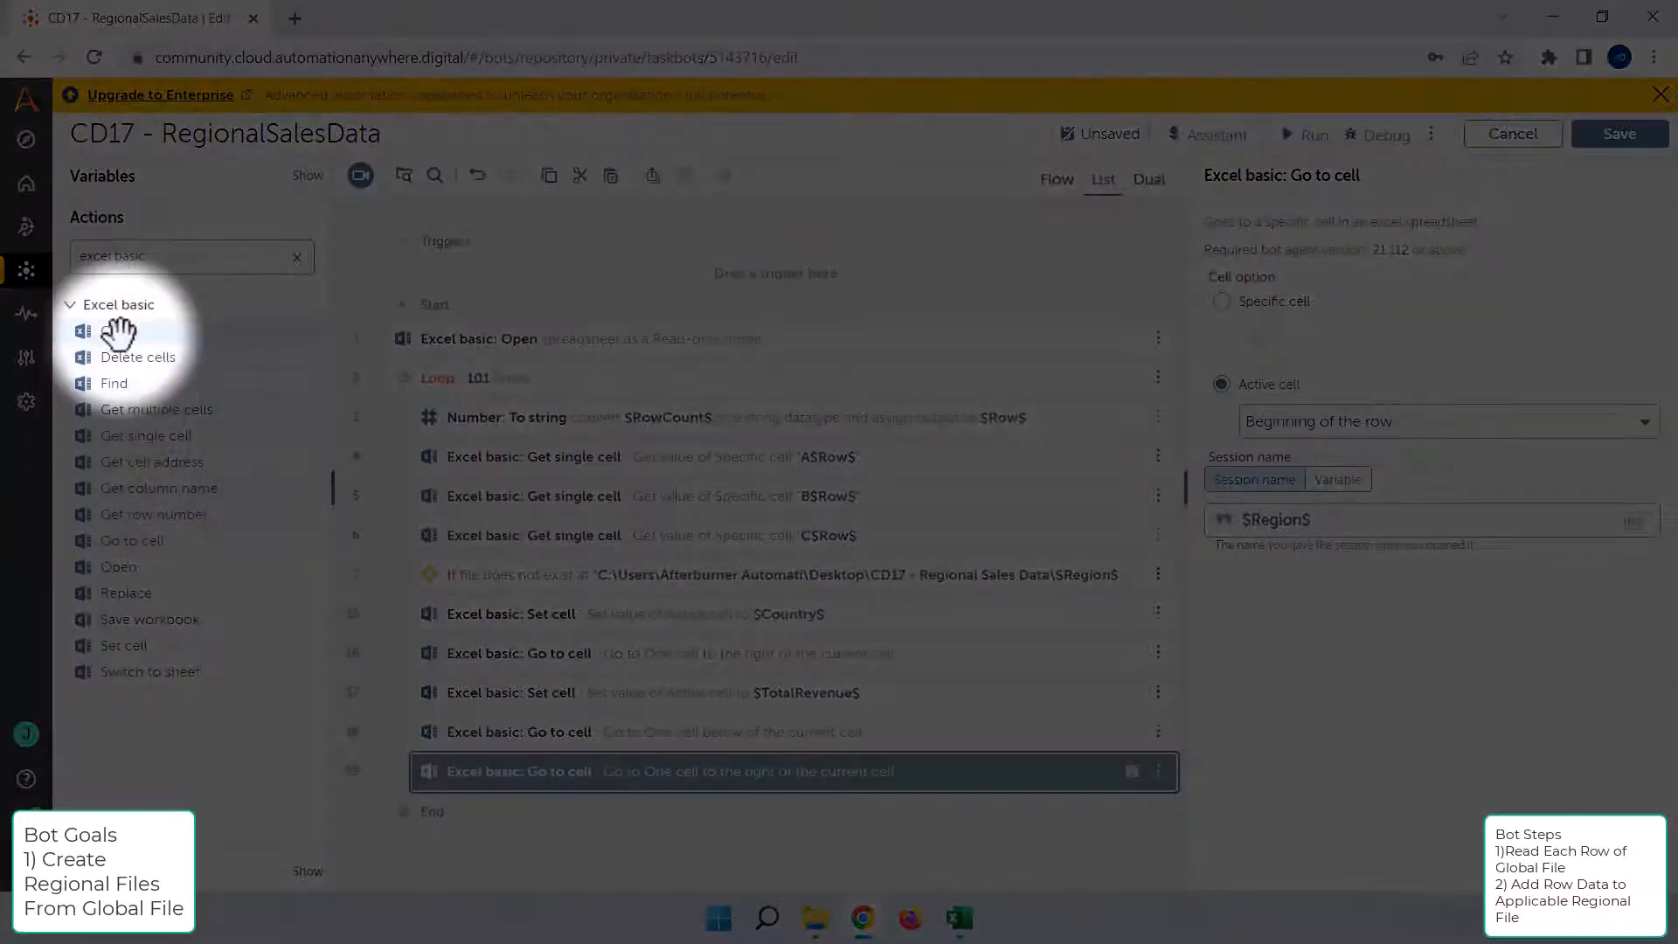
# Step: Add an Excel basic Close action below the last Go to cell action and set its session name to the Region variable
pyautogui.moveTo(118, 331); pyautogui.dragTo(528, 795)
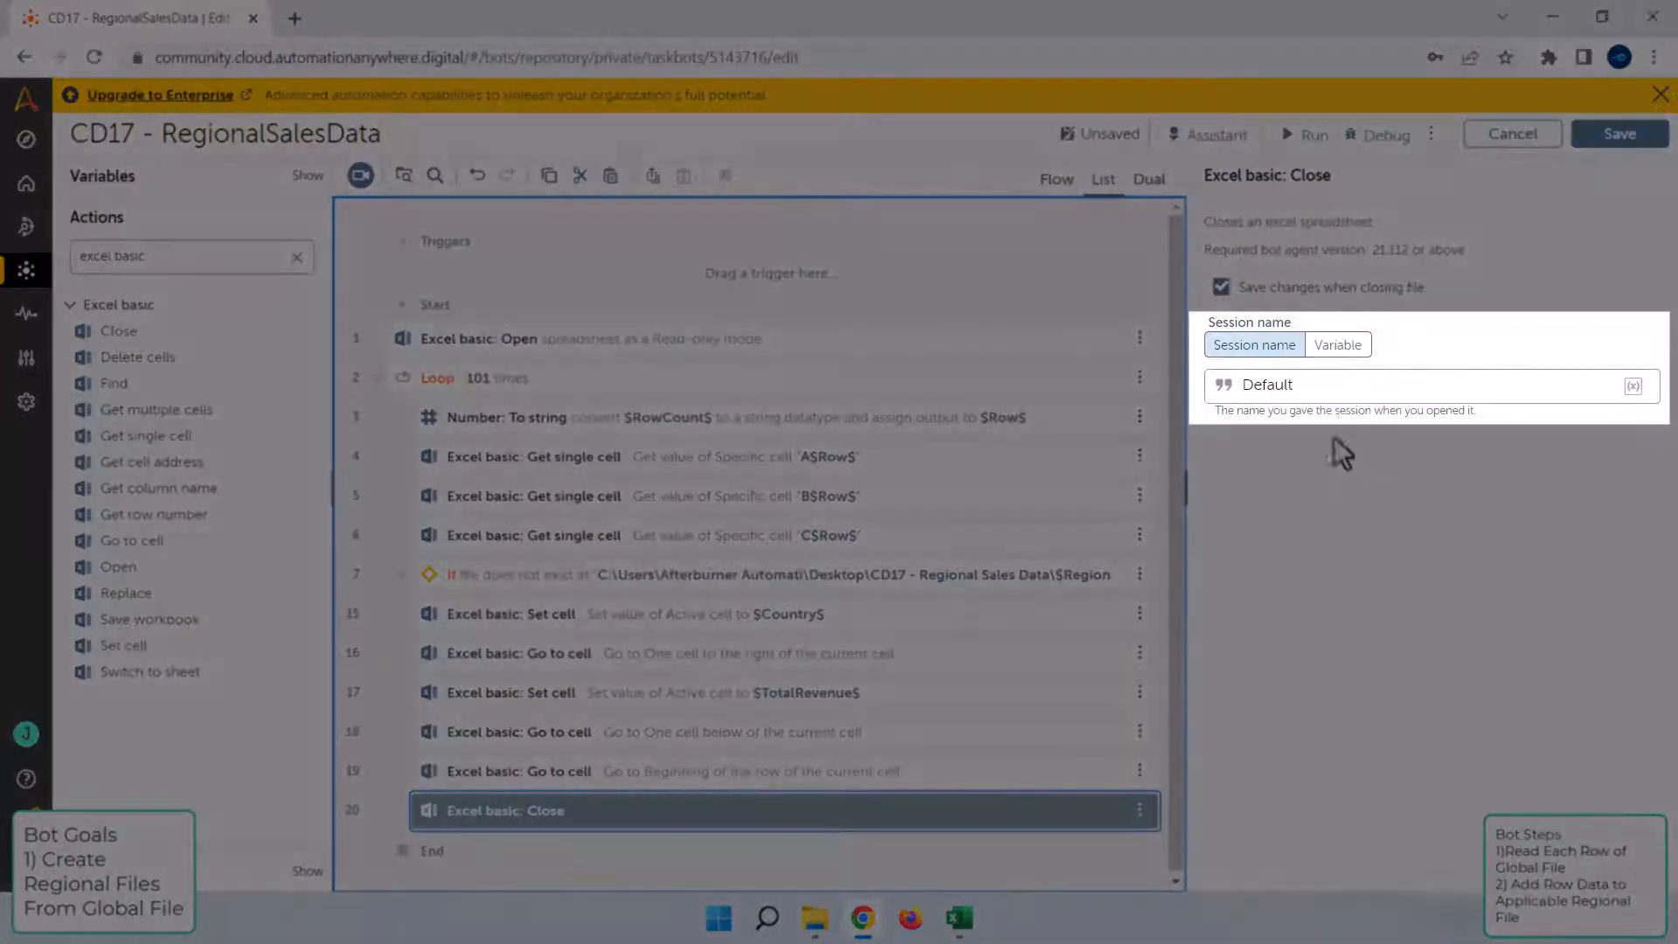
pyautogui.click(1345, 381)
pyautogui.doubleClick(1344, 385)
pyautogui.press('BackSpace')
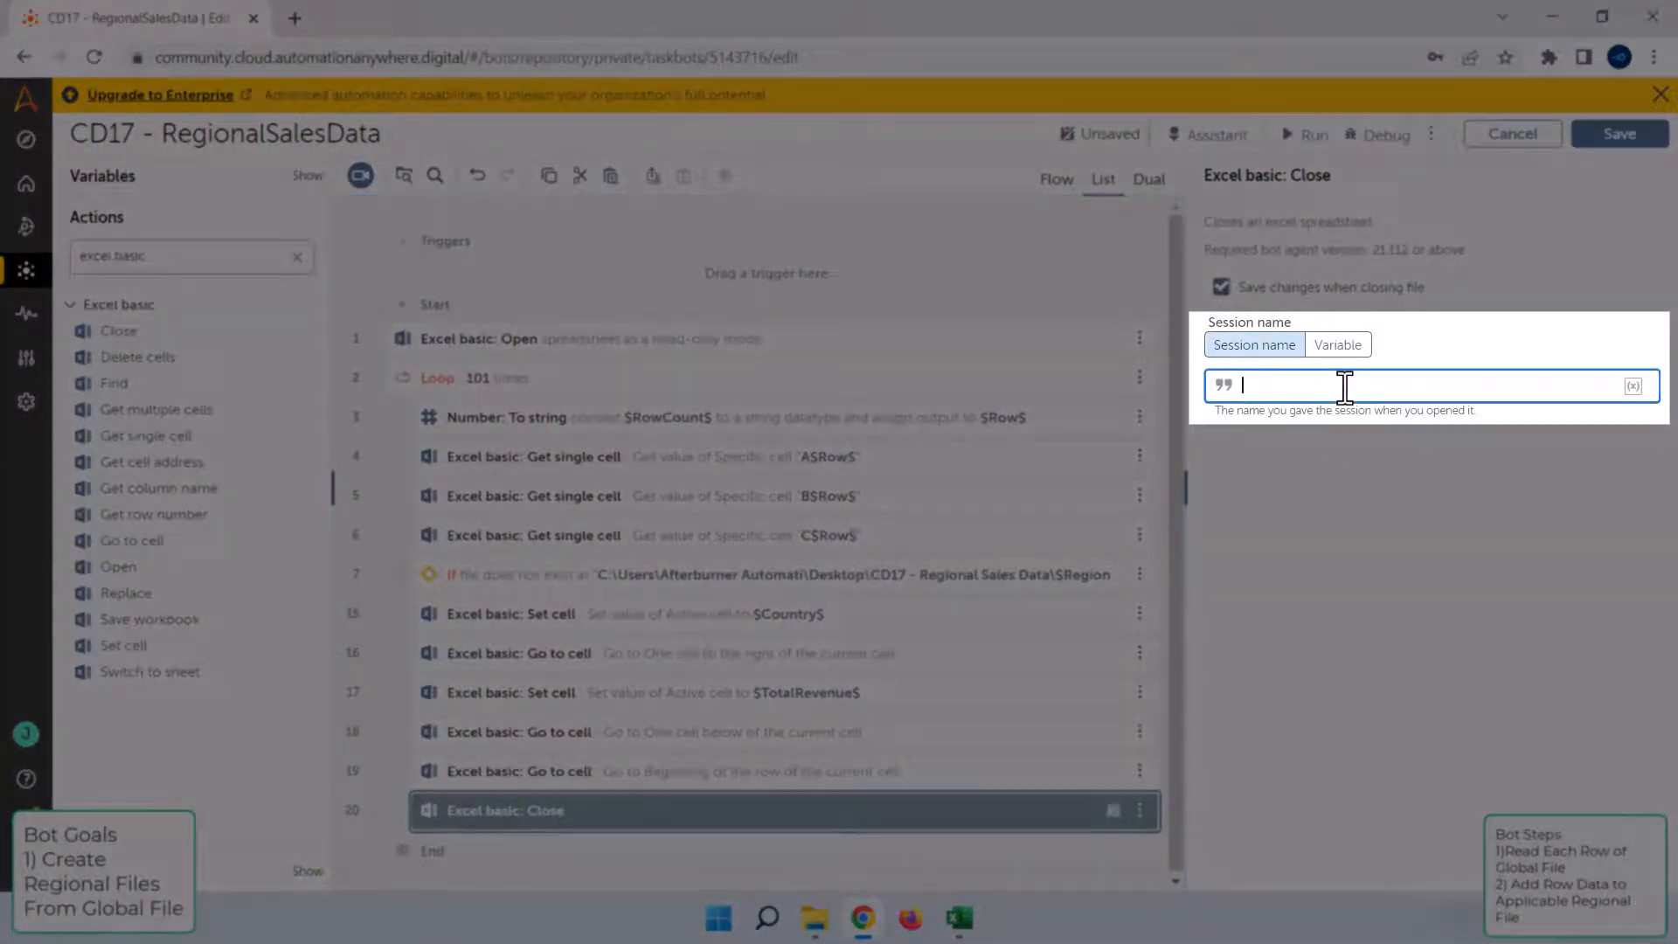
pyautogui.press('F2')
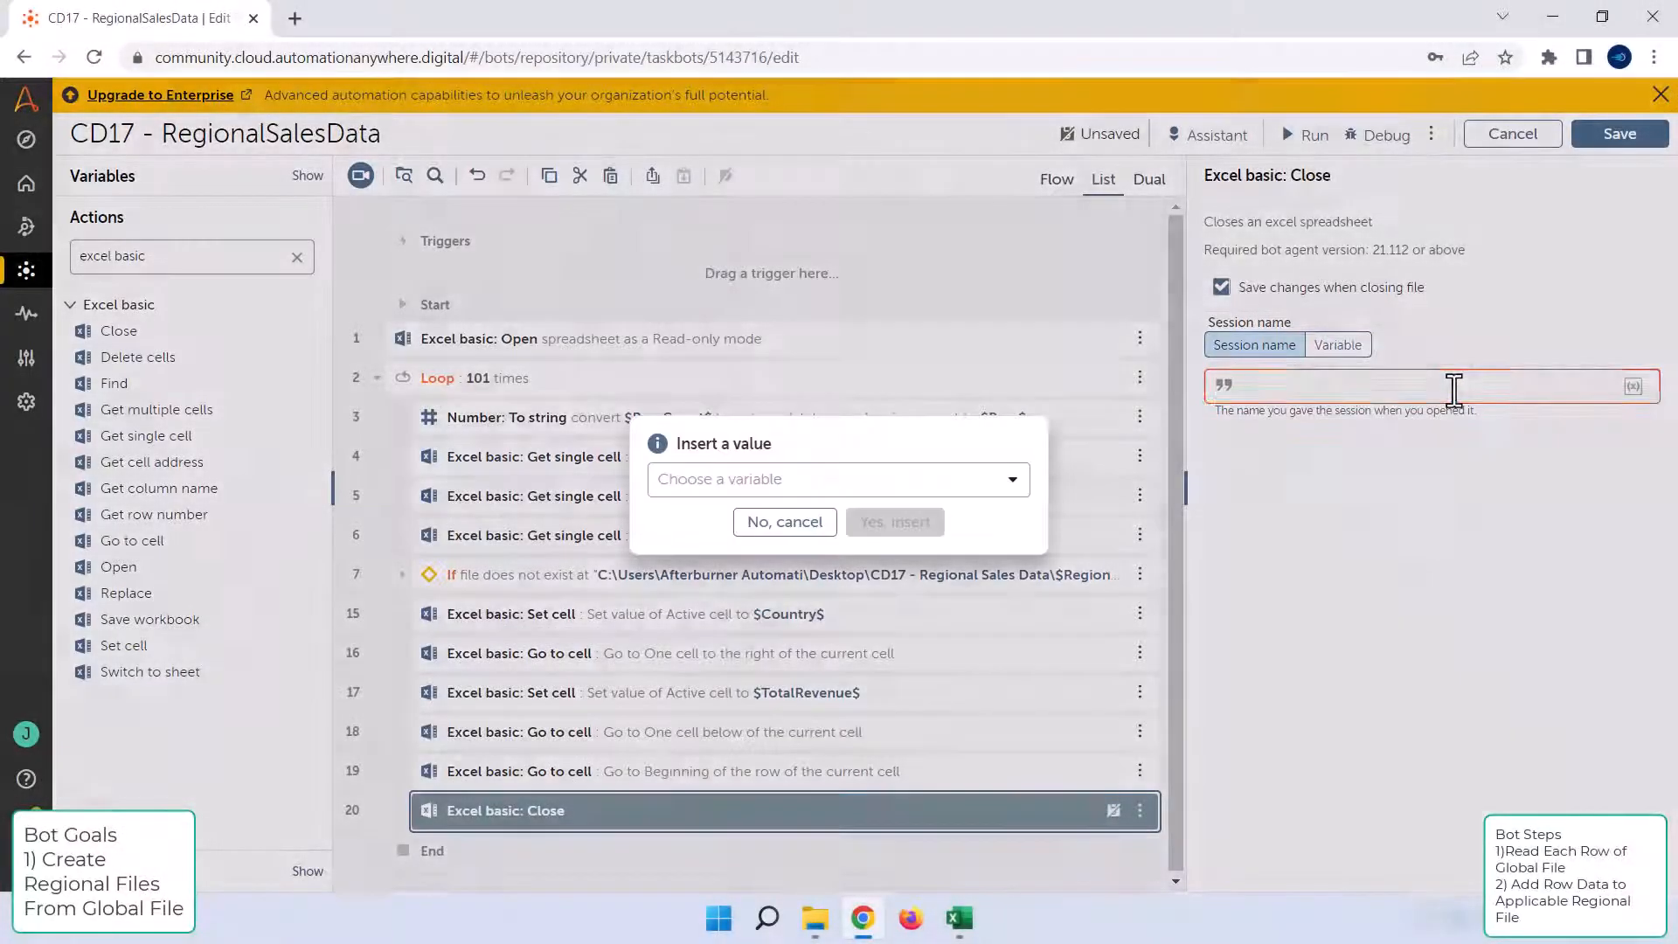
pyautogui.click(1001, 491)
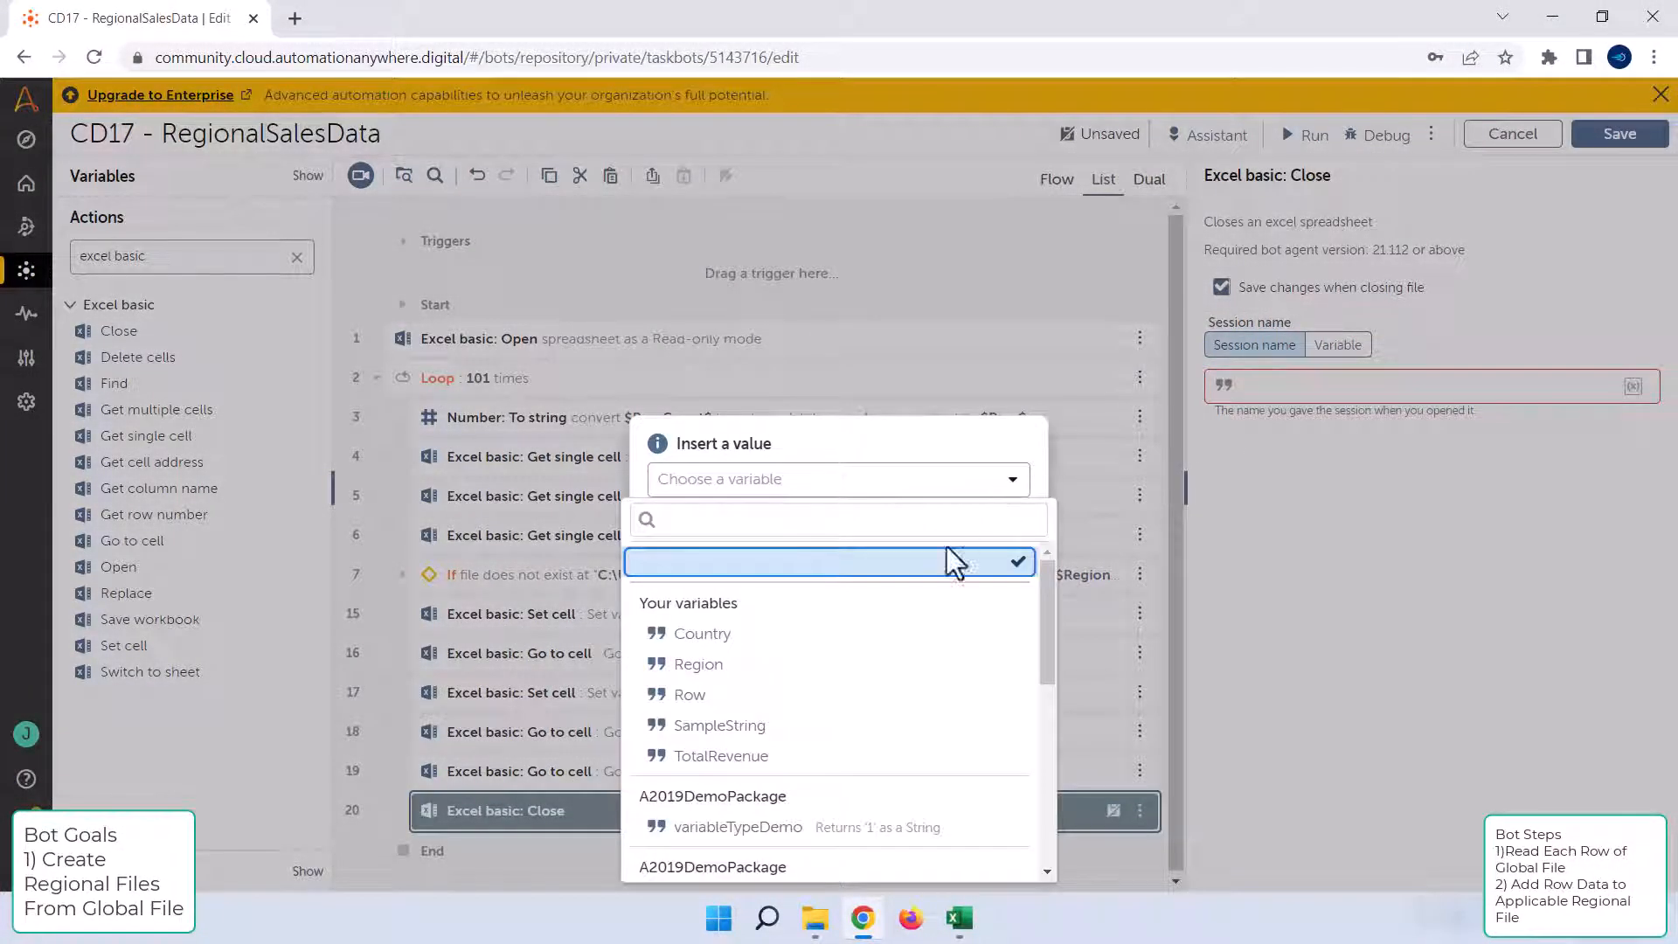
pyautogui.click(890, 665)
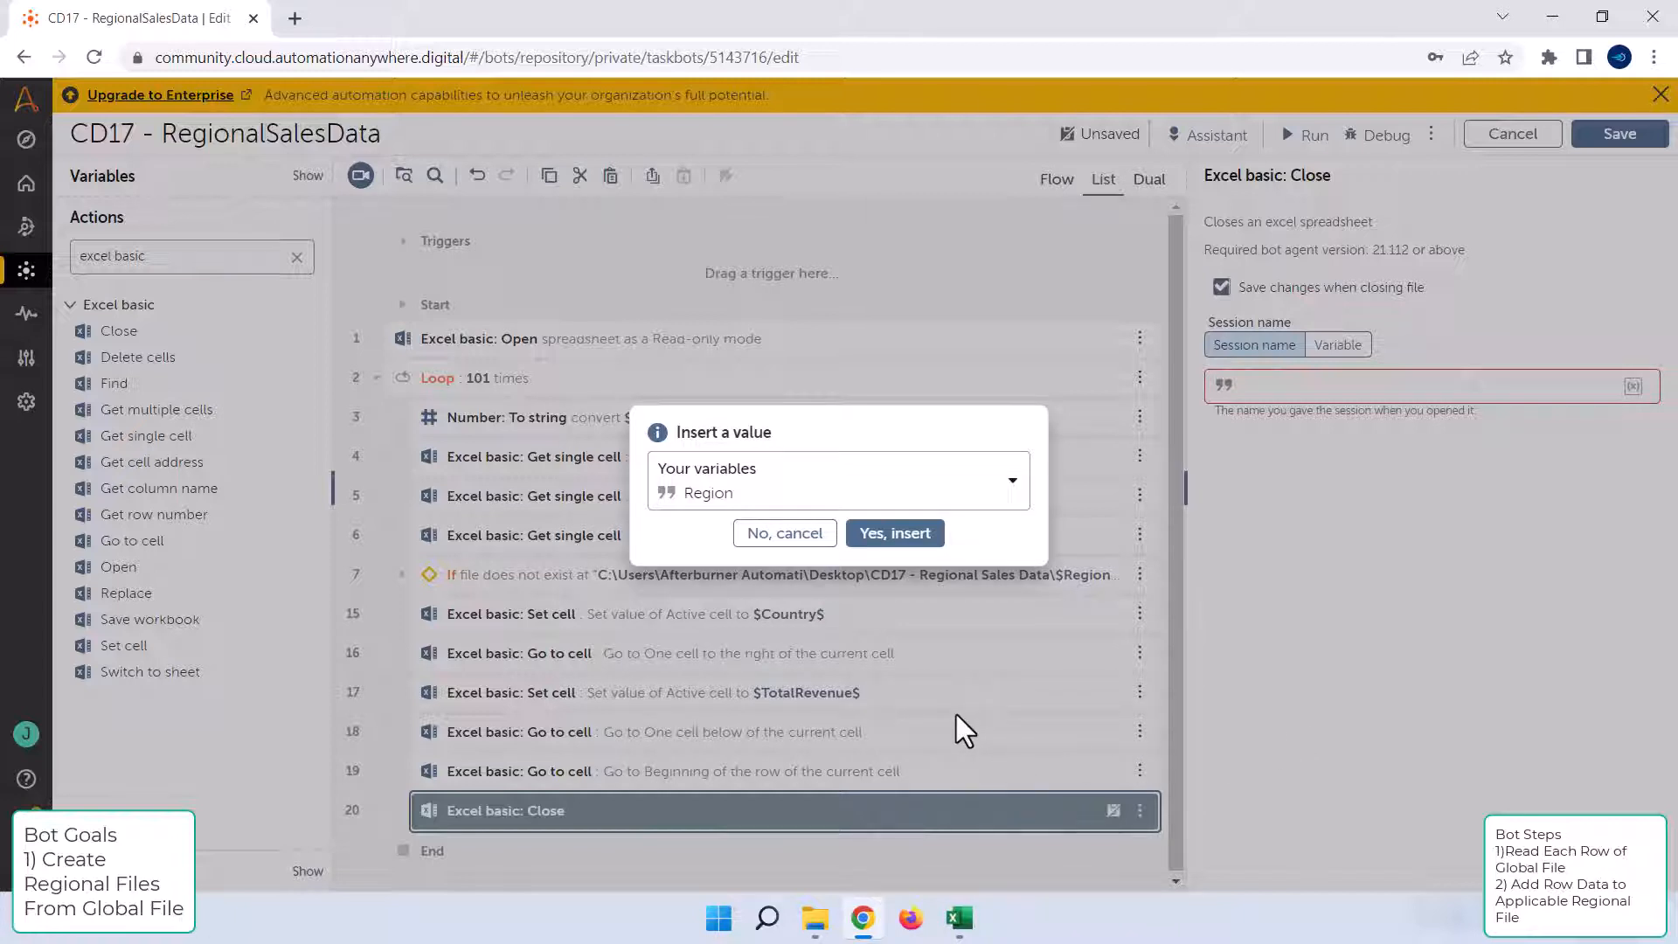
pyautogui.click(898, 536)
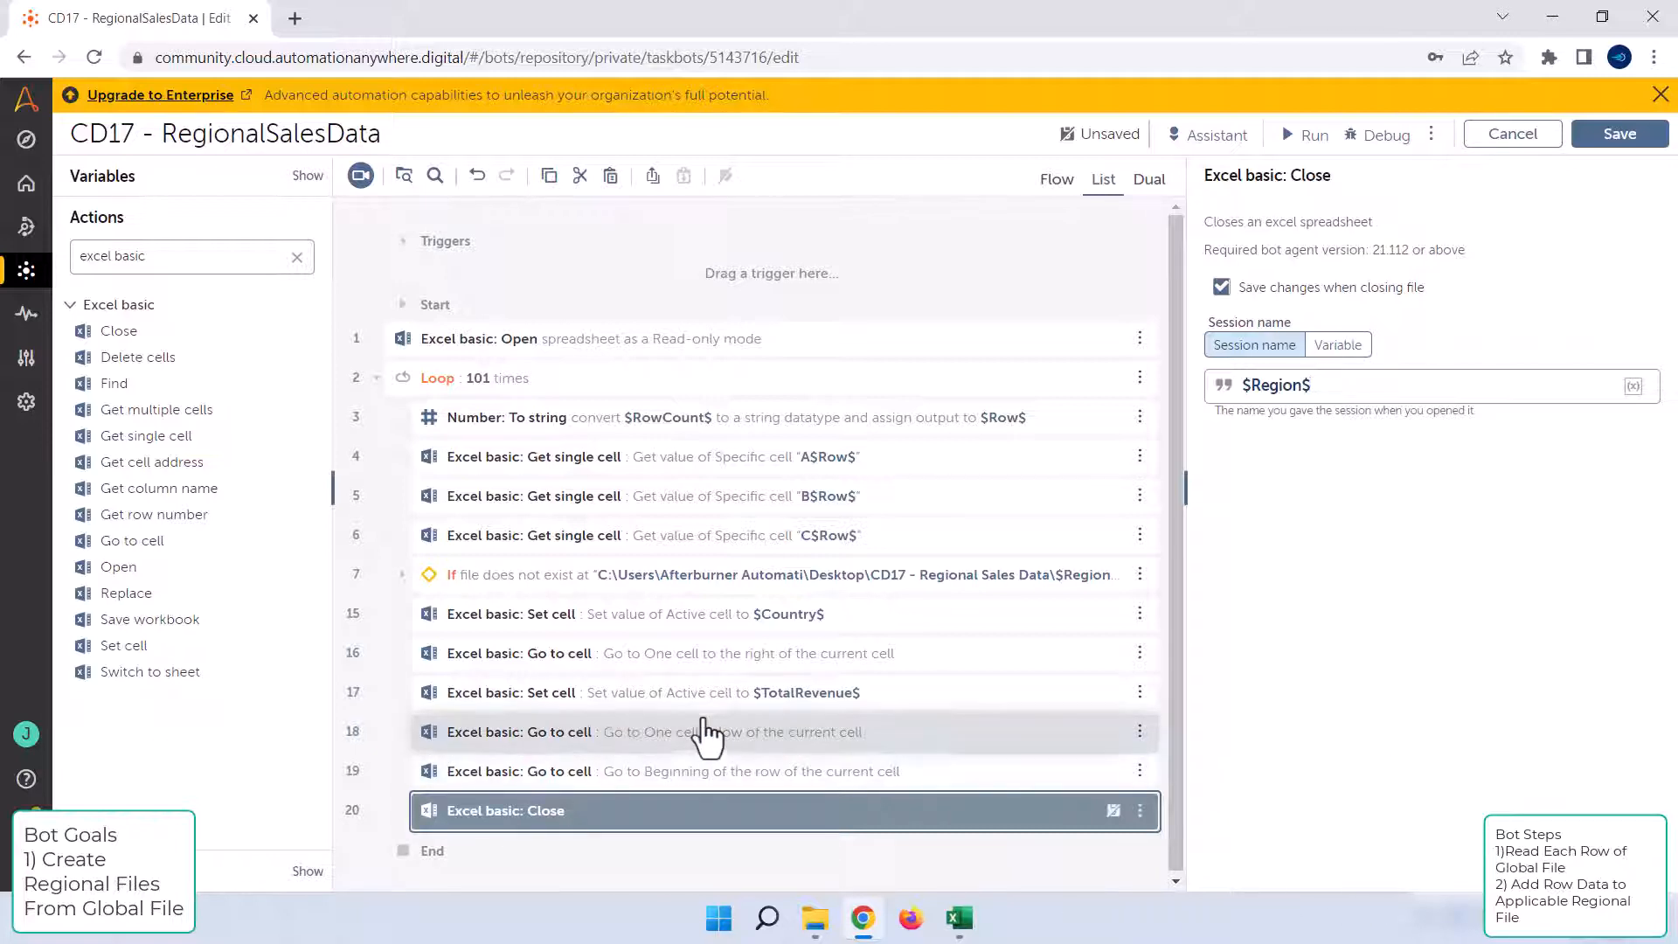
# Step: Copy the read-write Open action from the If block and place the copy outside it, directly above the Country Set cell action
pyautogui.click(403, 575)
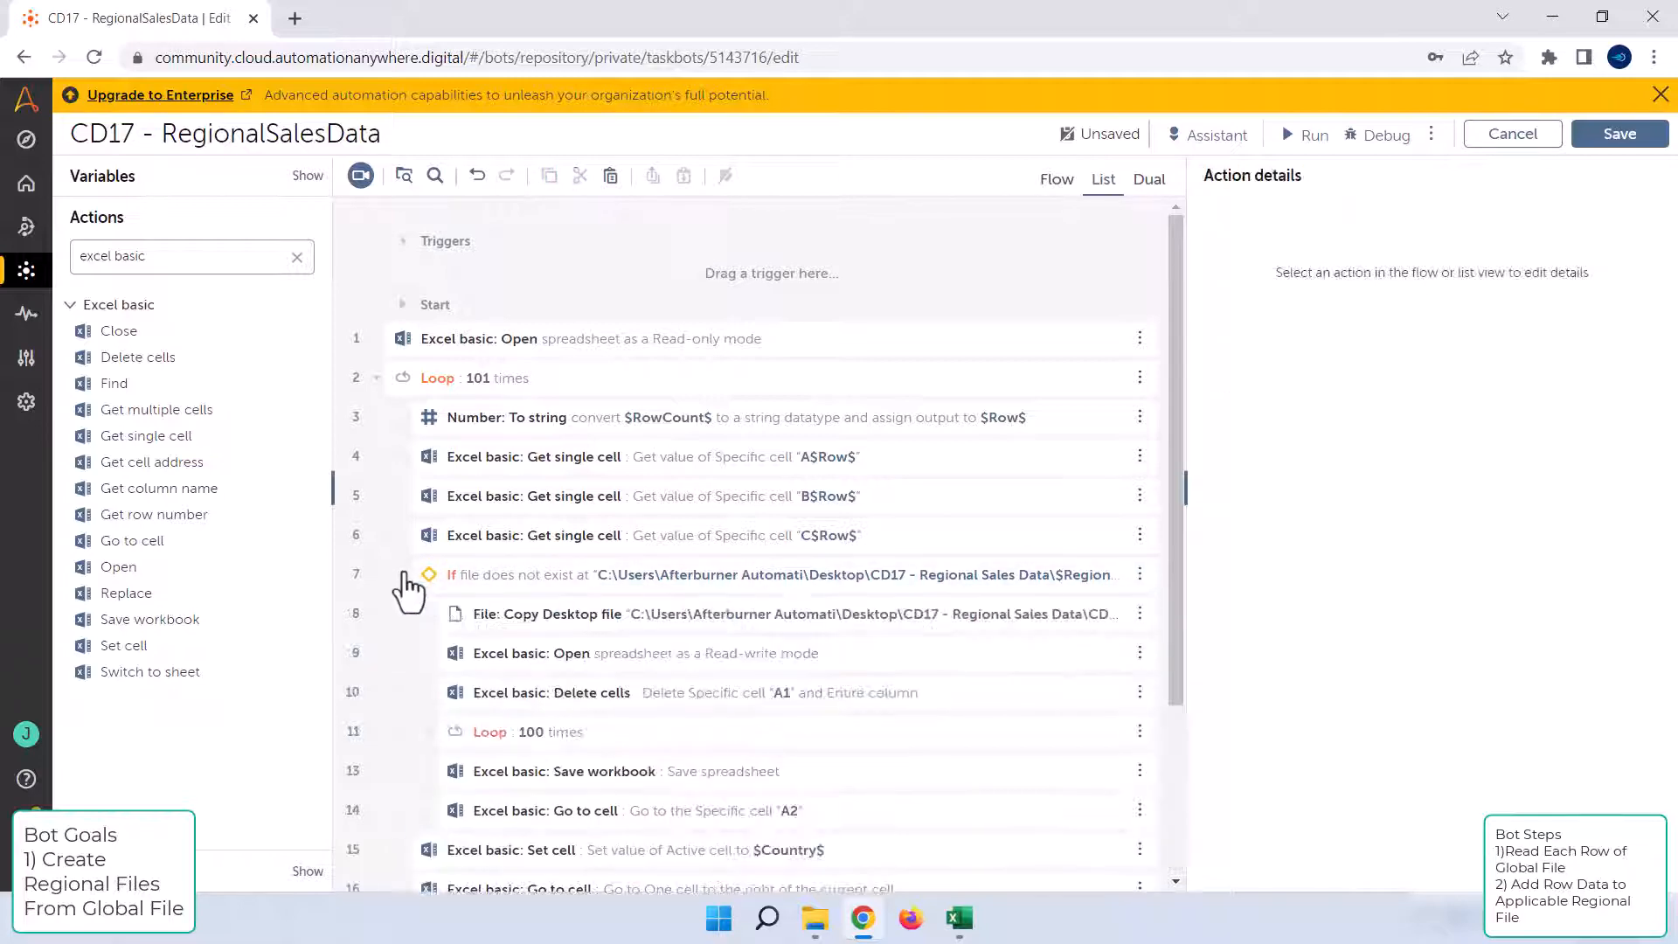
pyautogui.click(585, 670)
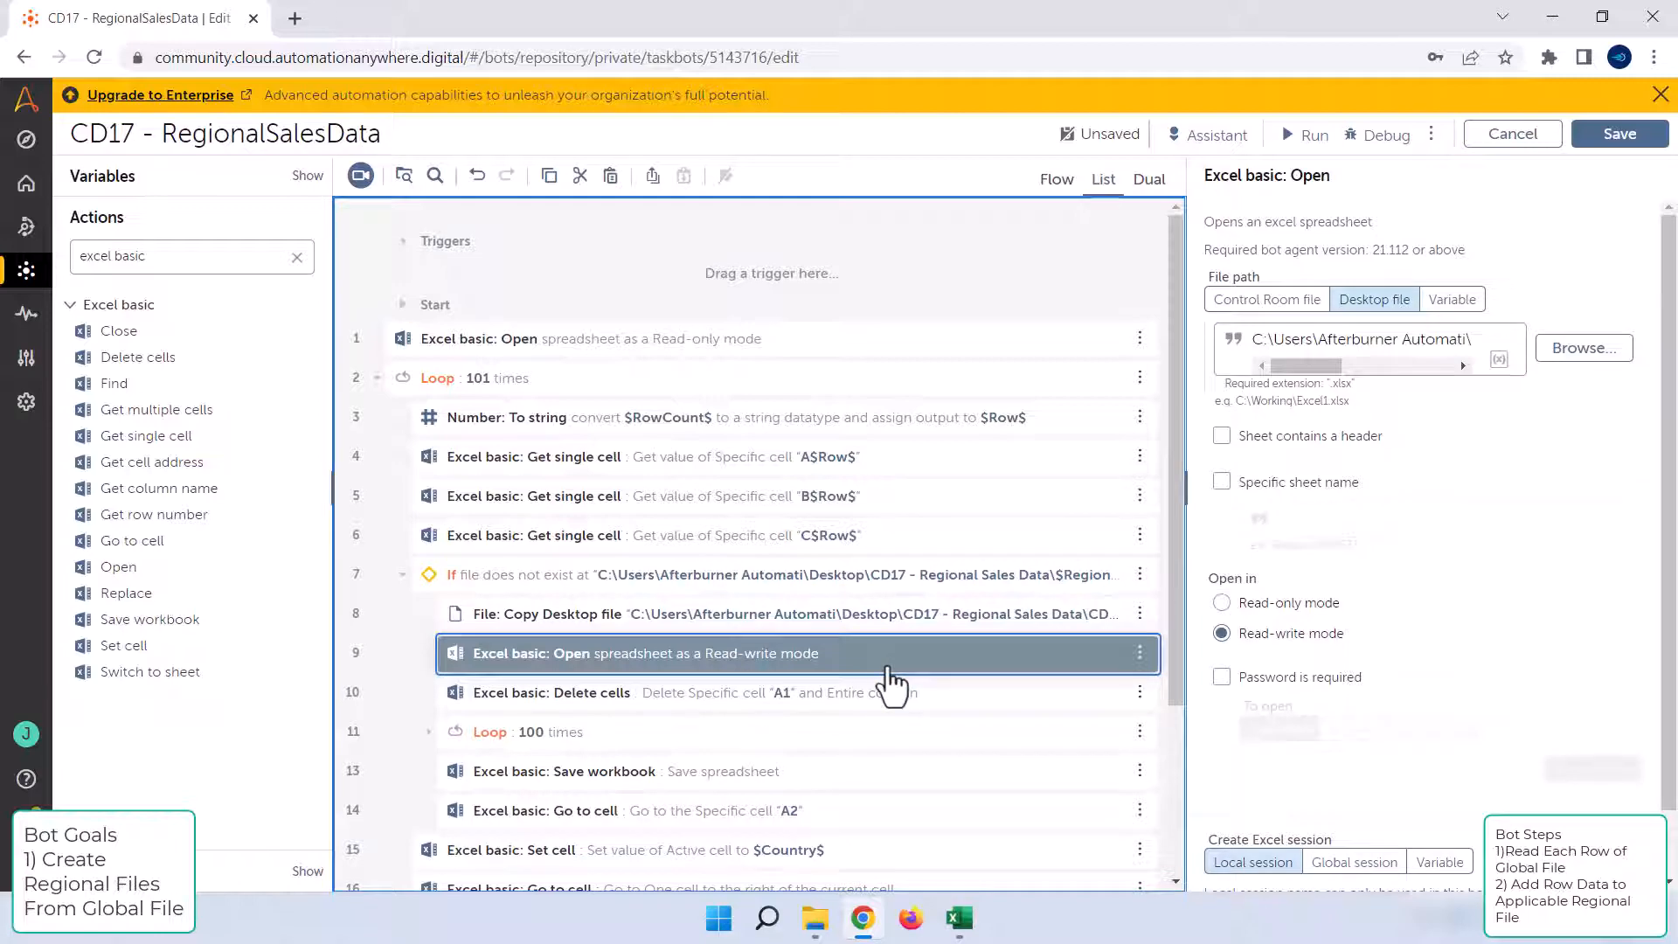
pyautogui.scroll(-1, 887, 685)
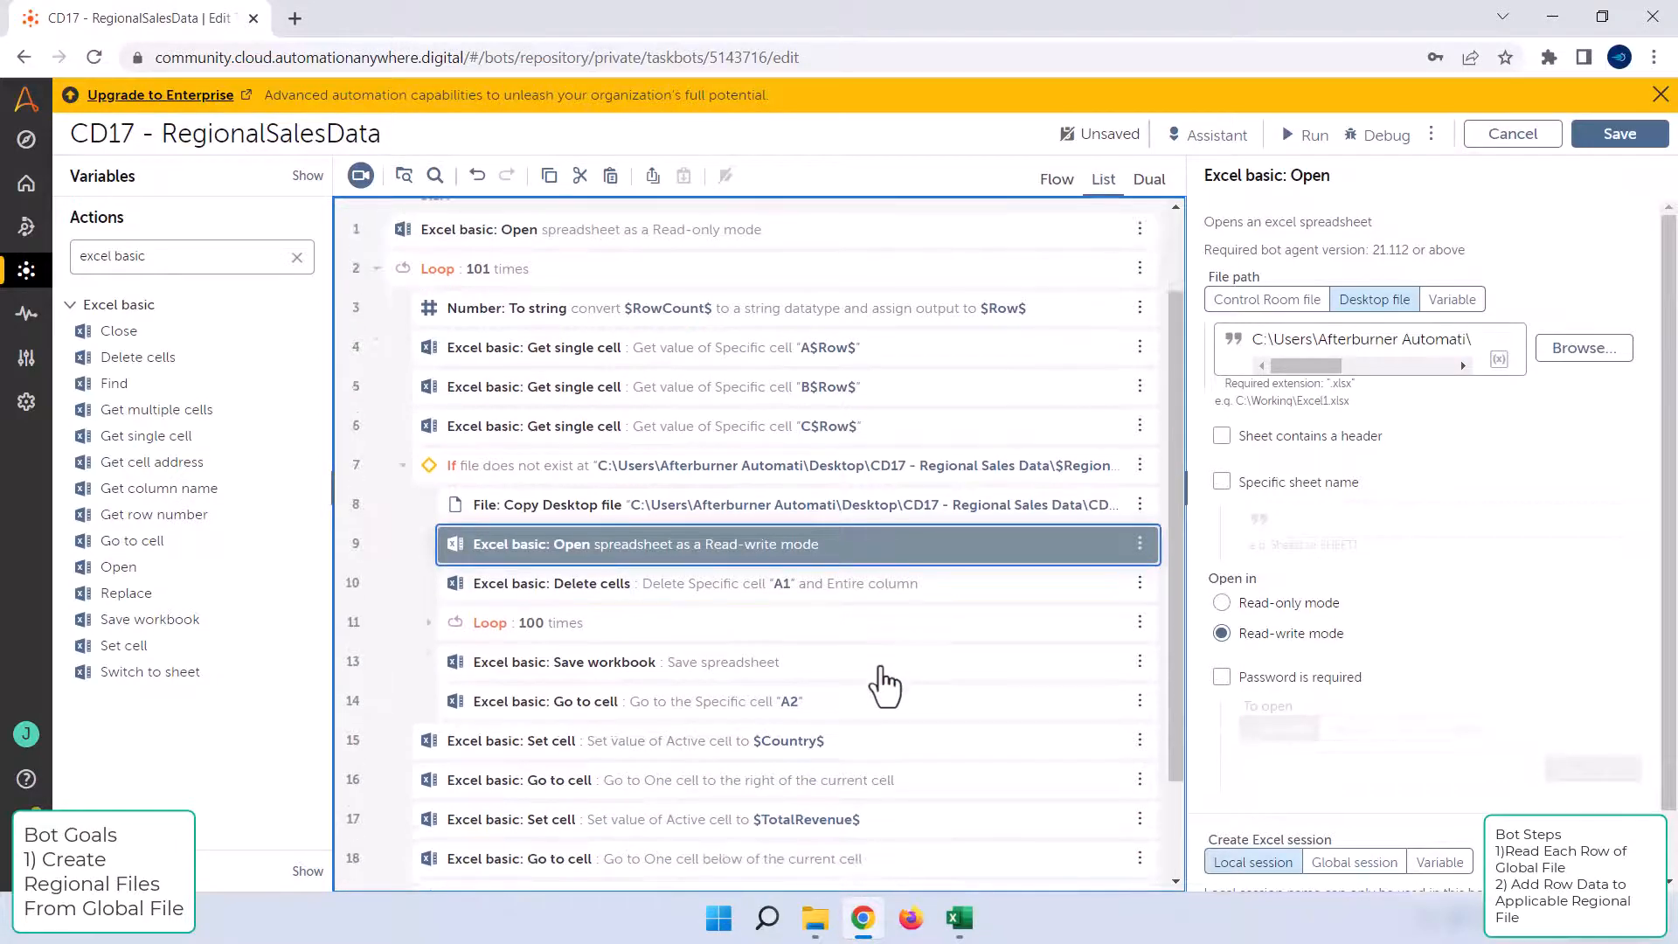
pyautogui.scroll(-1, 884, 686)
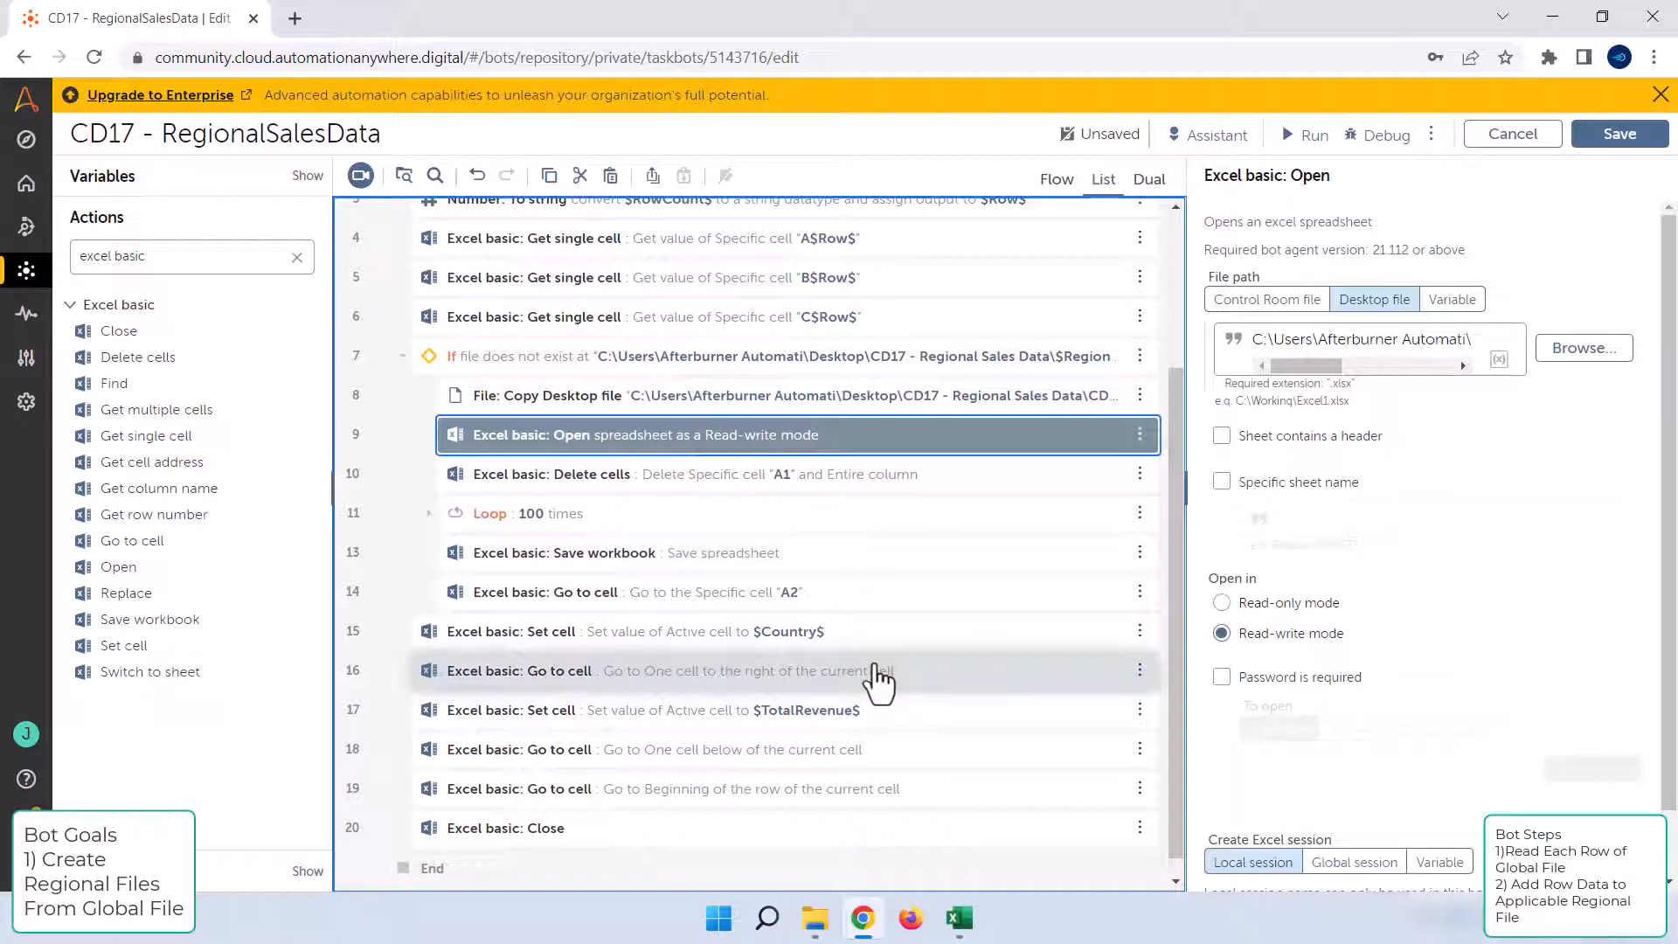
pyautogui.click(570, 605)
pyautogui.hotkey('ctrl', 'v')
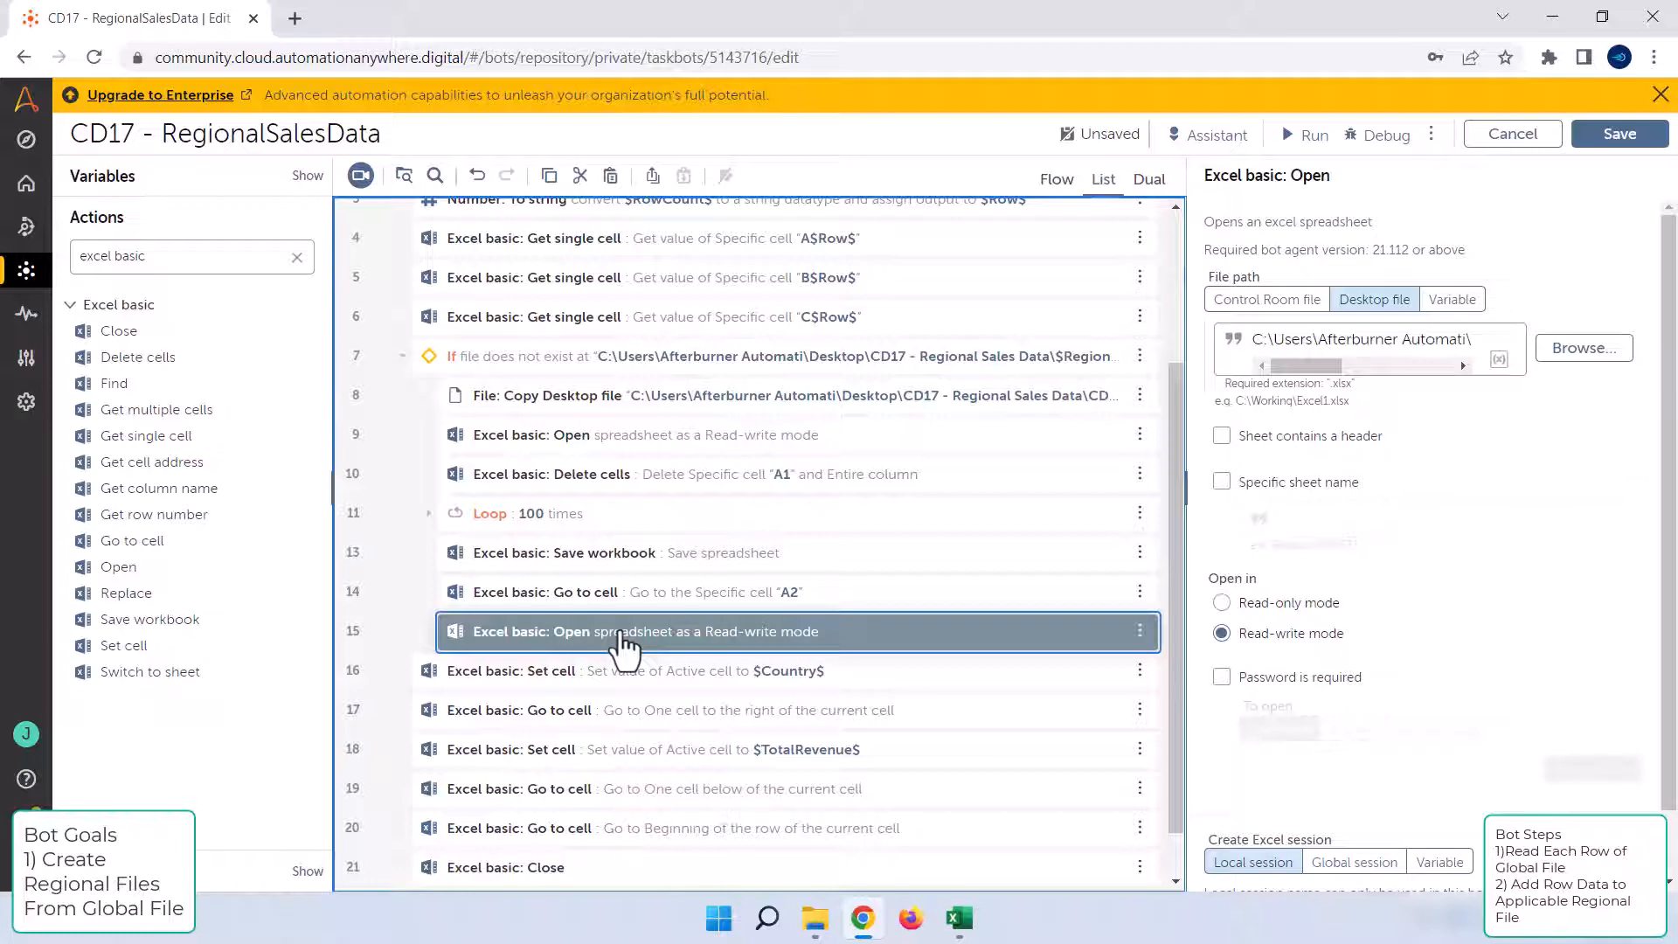
pyautogui.moveTo(623, 638); pyautogui.dragTo(386, 643)
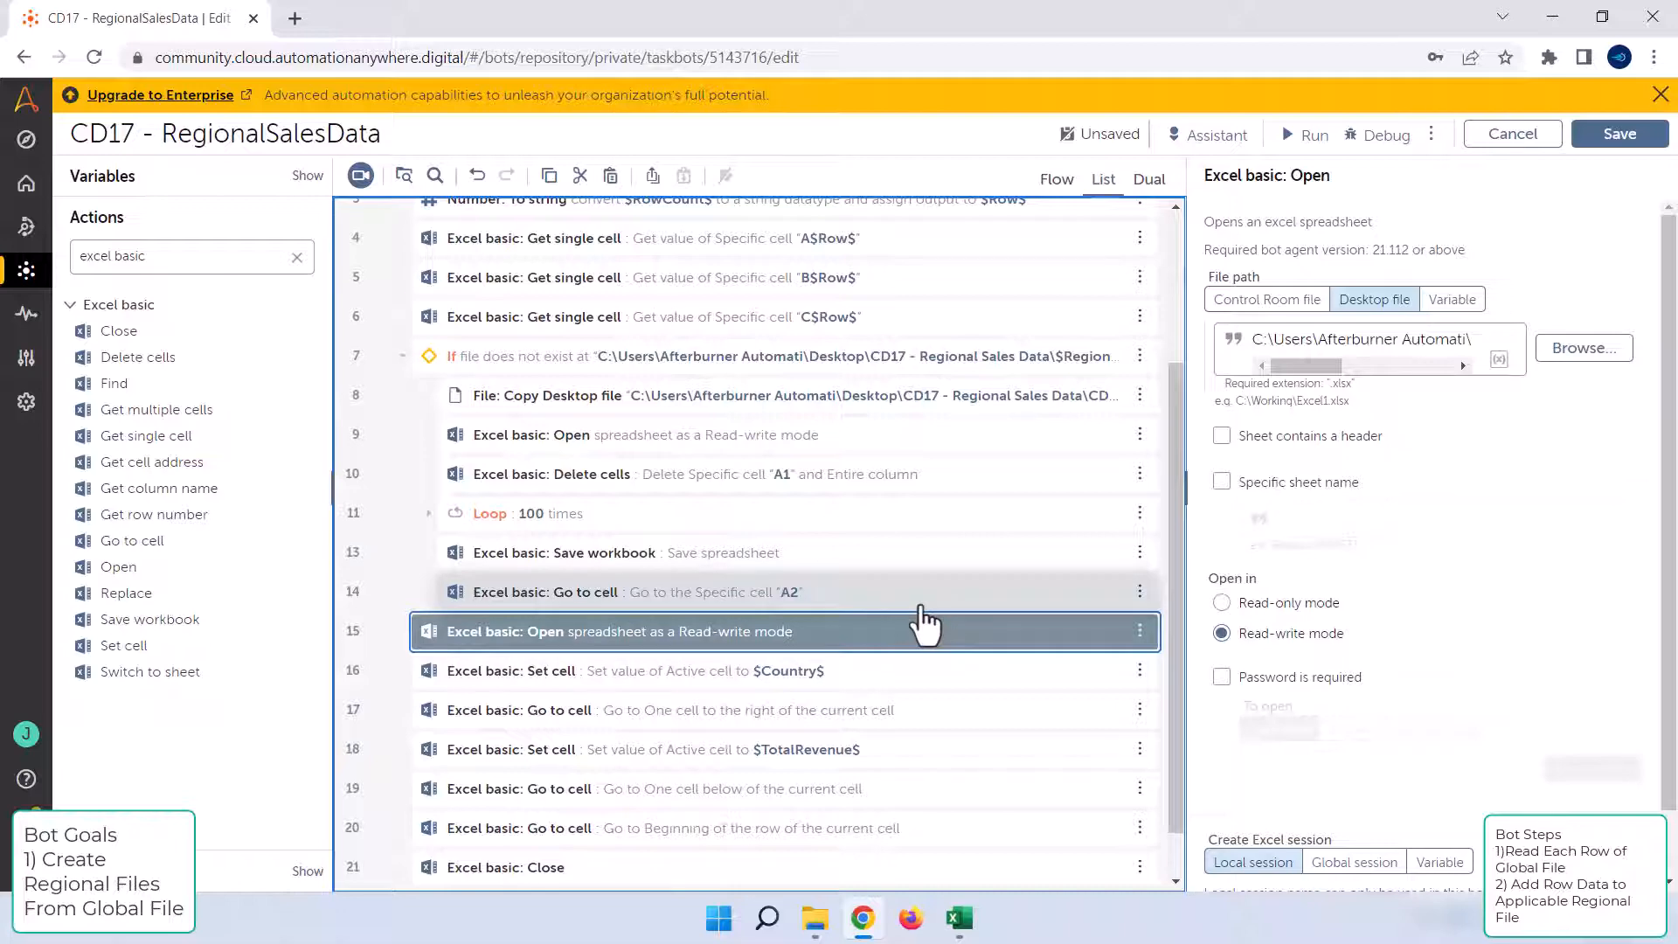
# Step: Paste a copy of the loop's Close action at the end of the If block, below the Go to cell A2 action
pyautogui.scroll(-1, 861, 704)
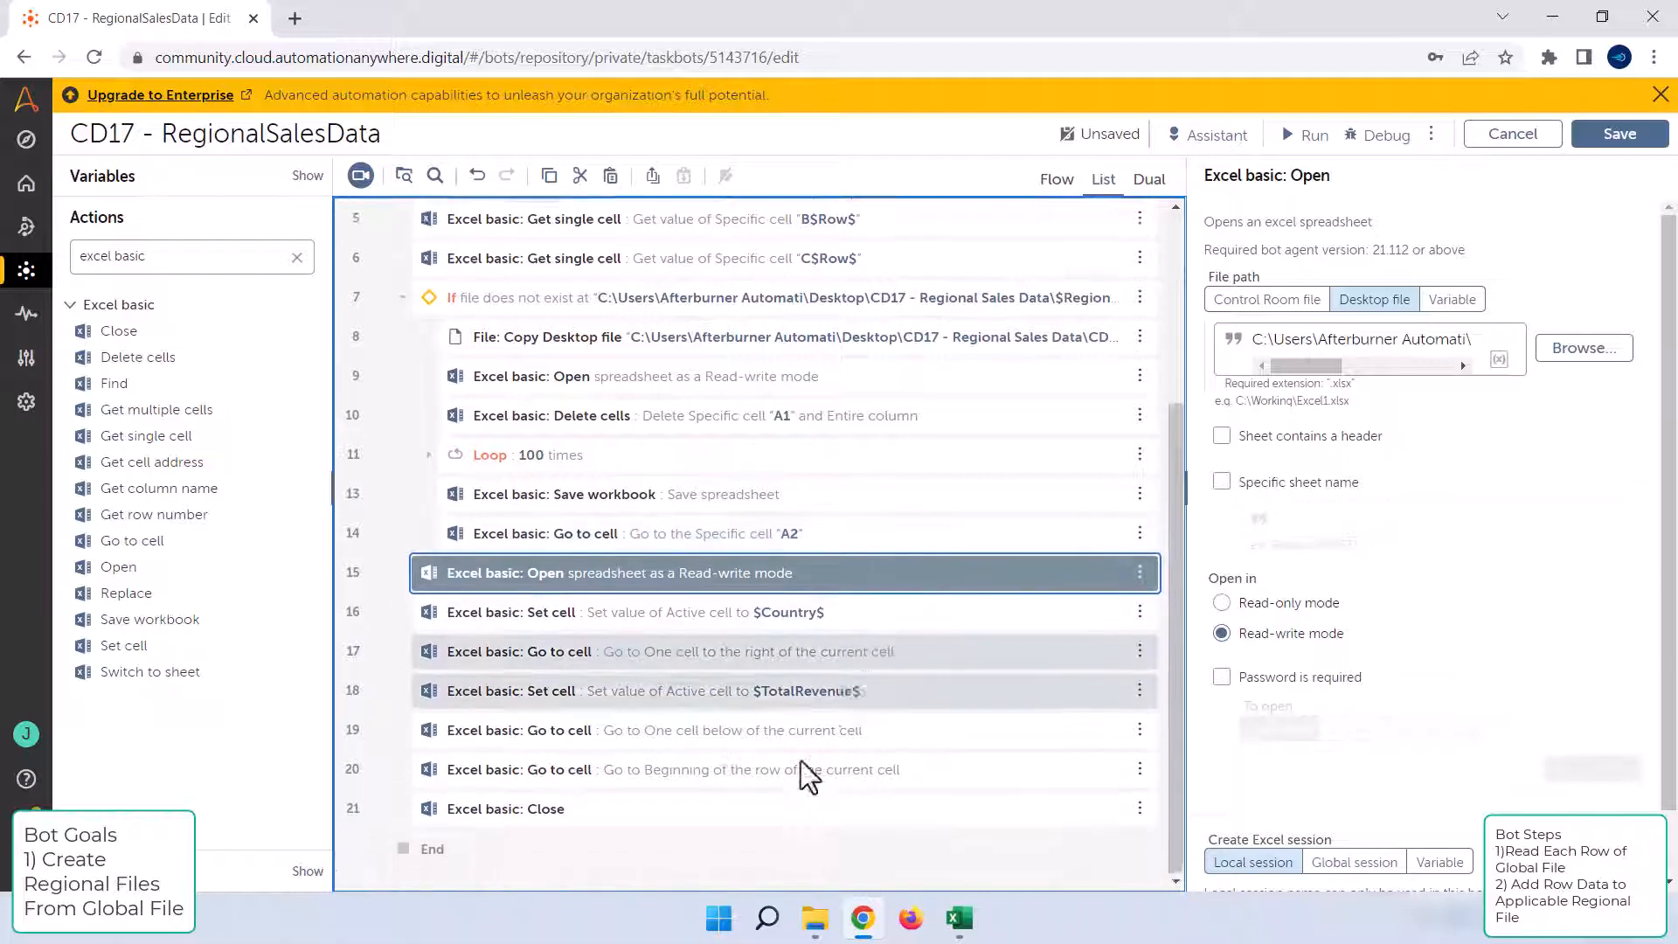
pyautogui.click(615, 814)
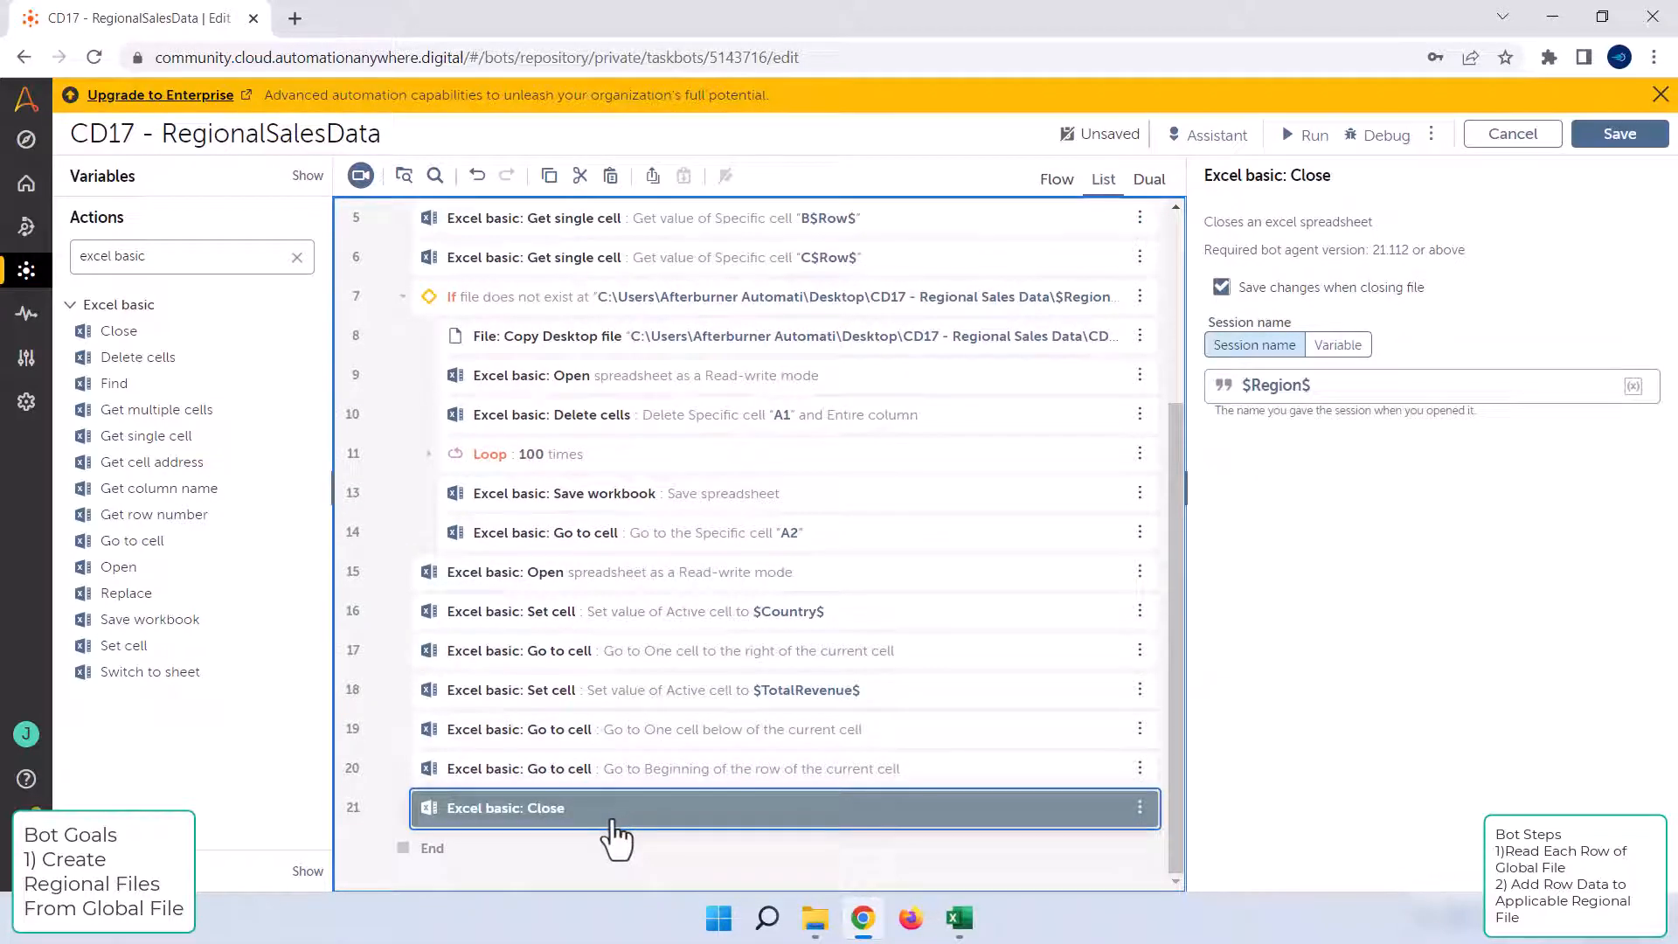
pyautogui.click(732, 542)
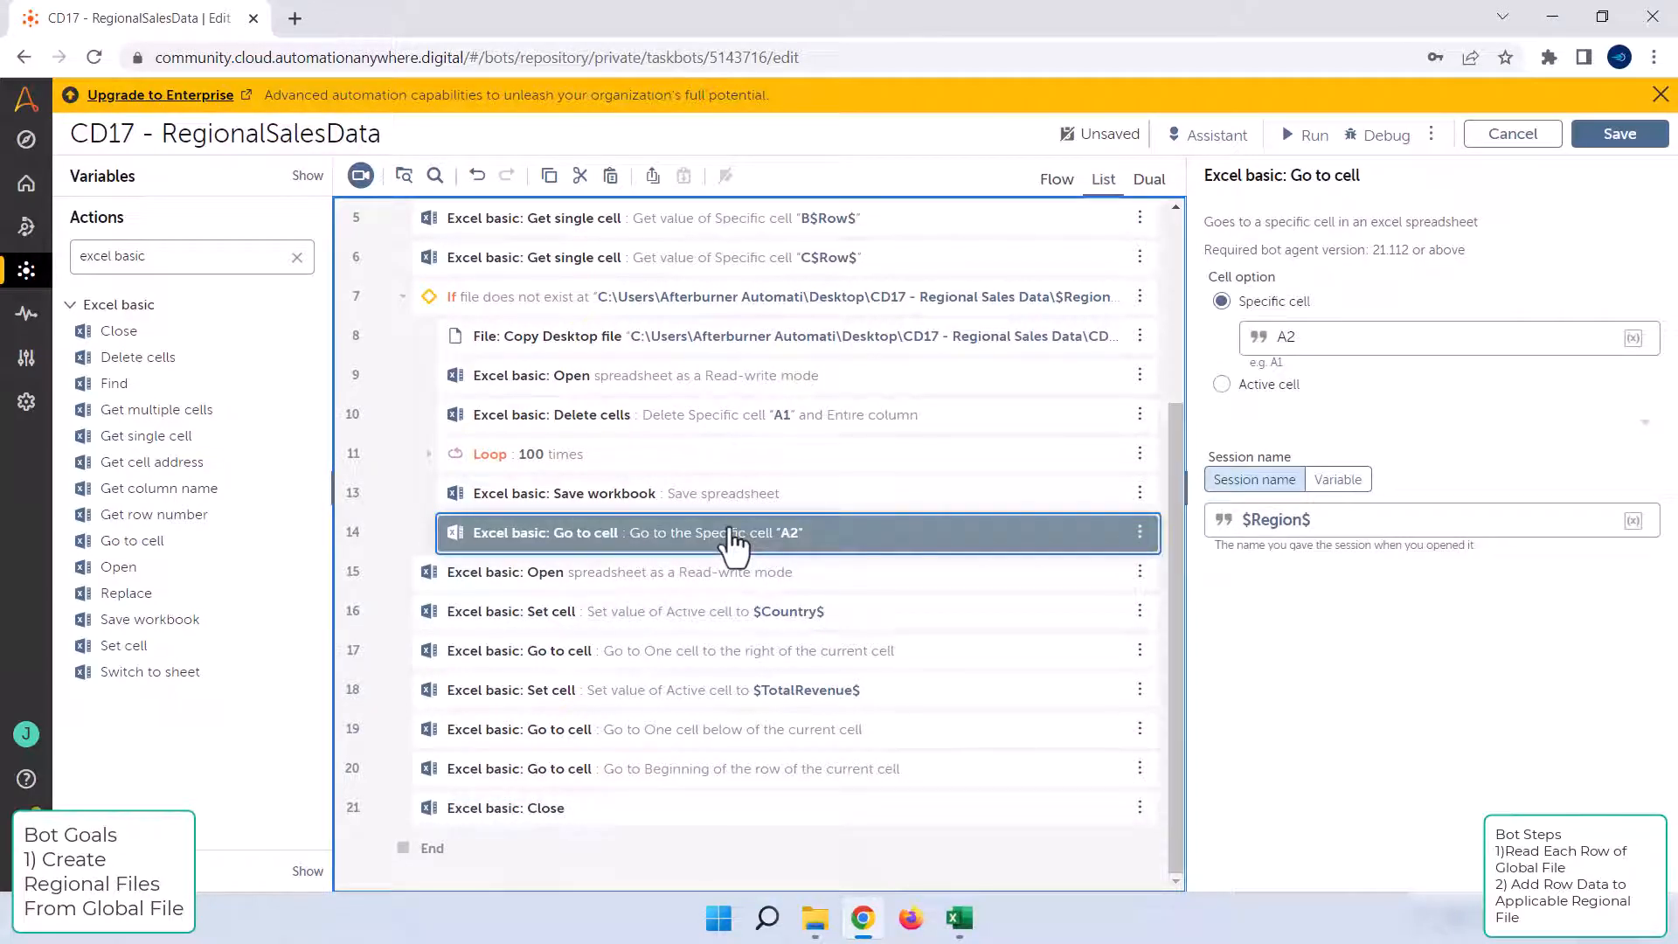
pyautogui.hotkey('ctrl', 'v')
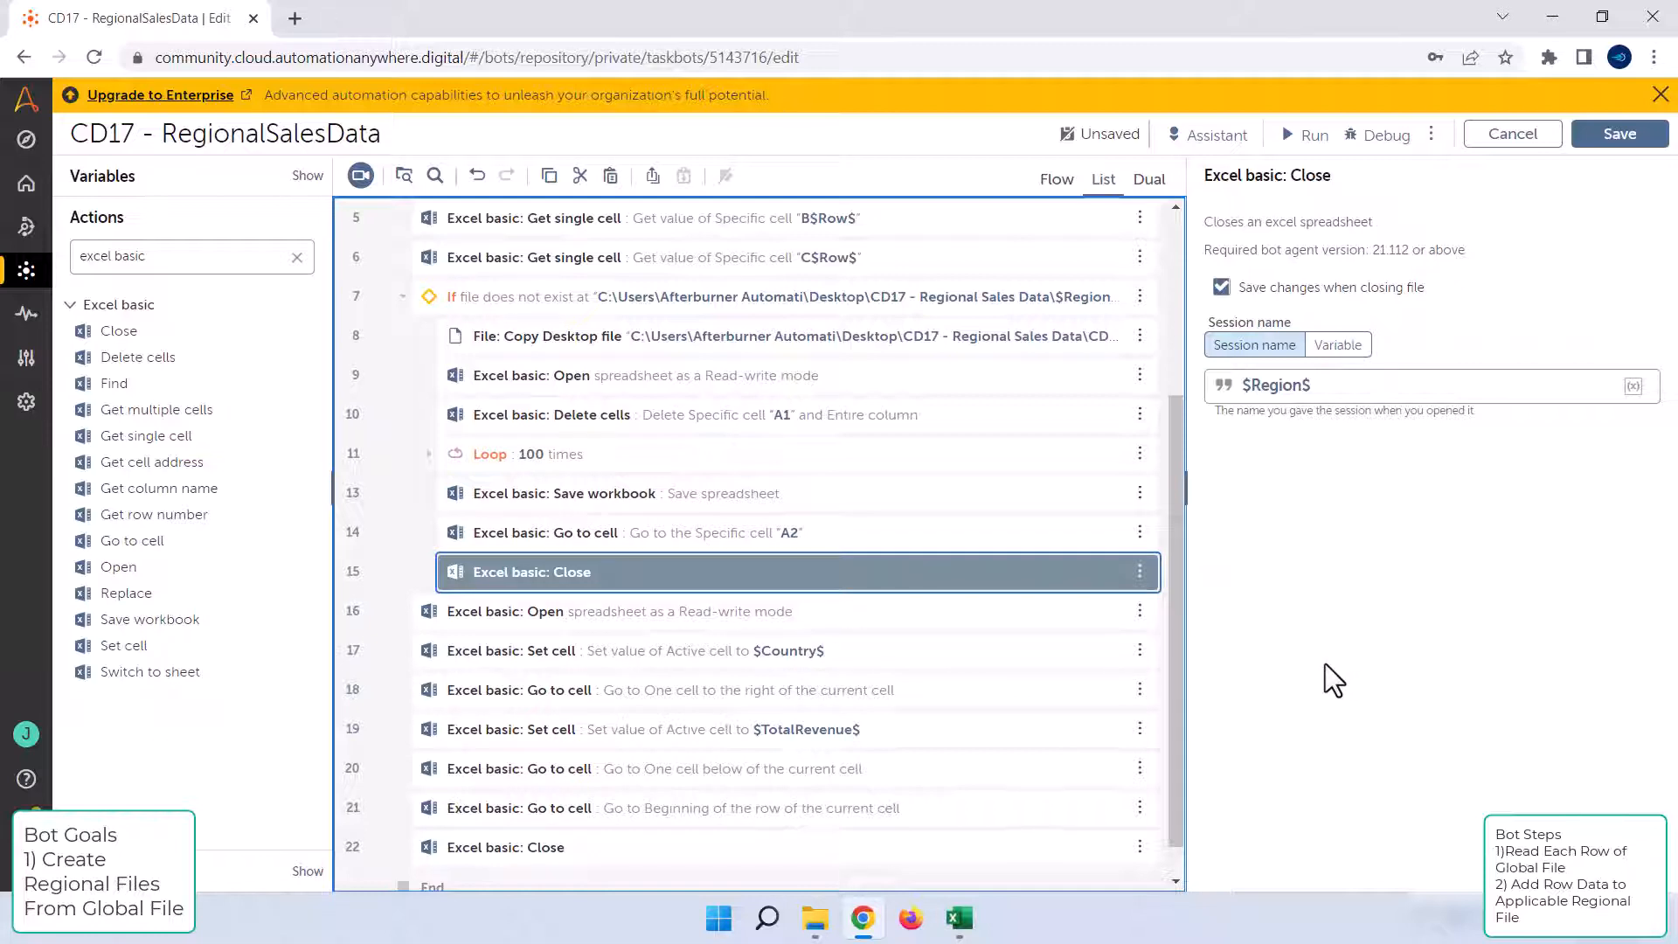
# Step: Duplicate the Close action at the end of the 101-times loop
pyautogui.click(649, 853)
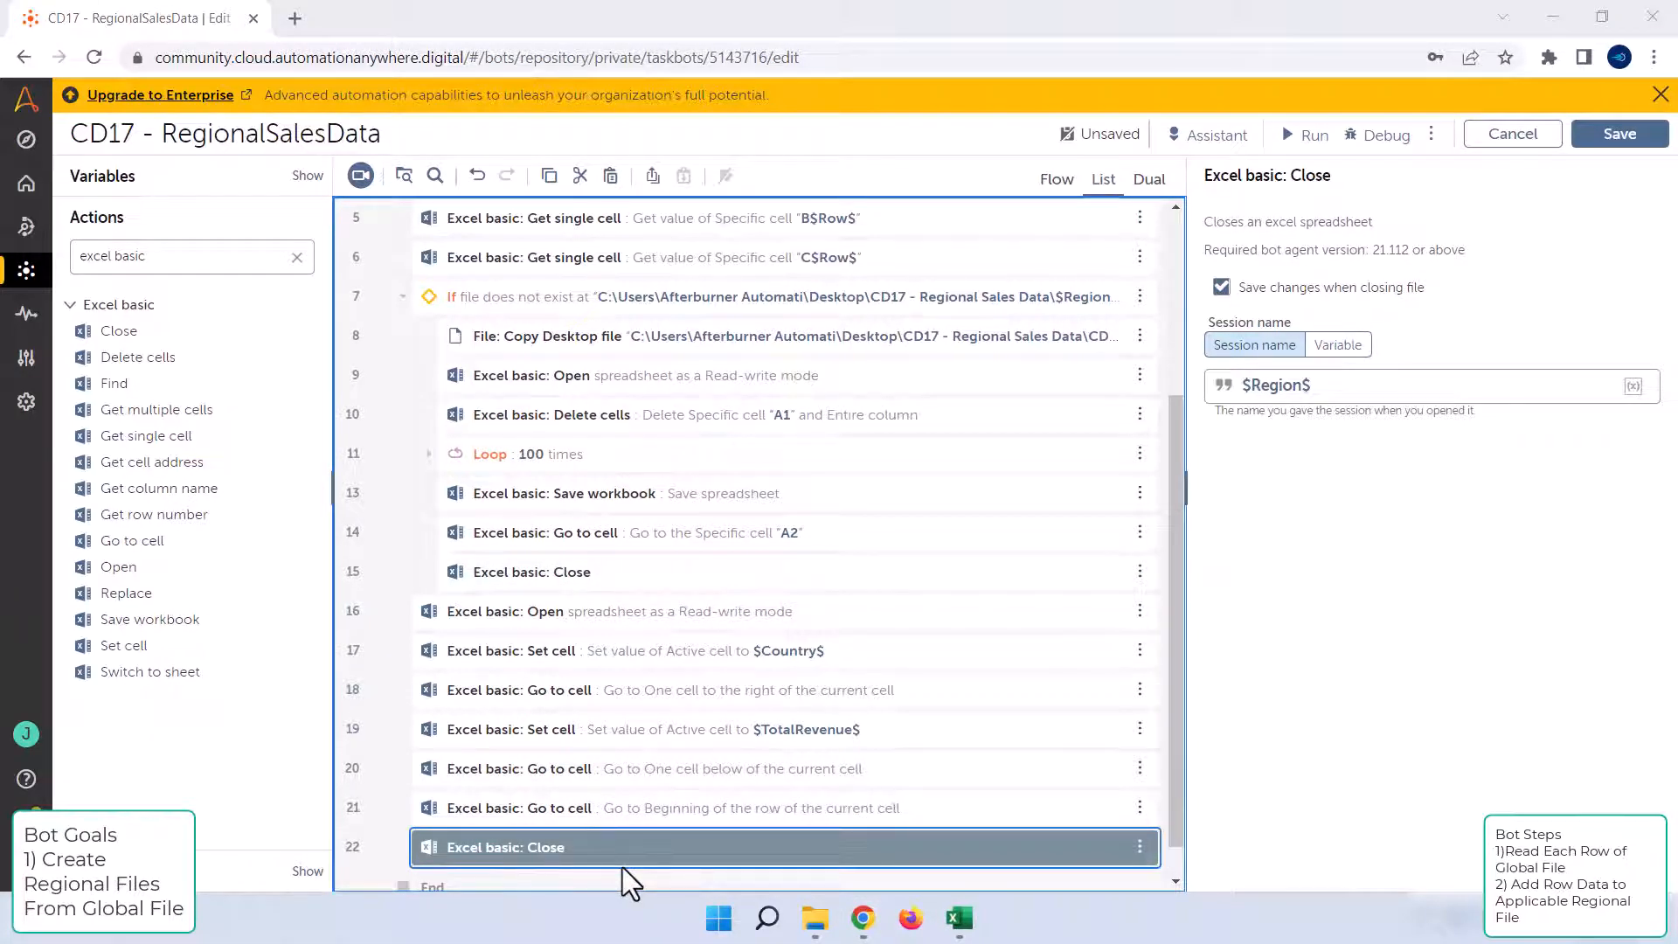
pyautogui.scroll(-1, 638, 828)
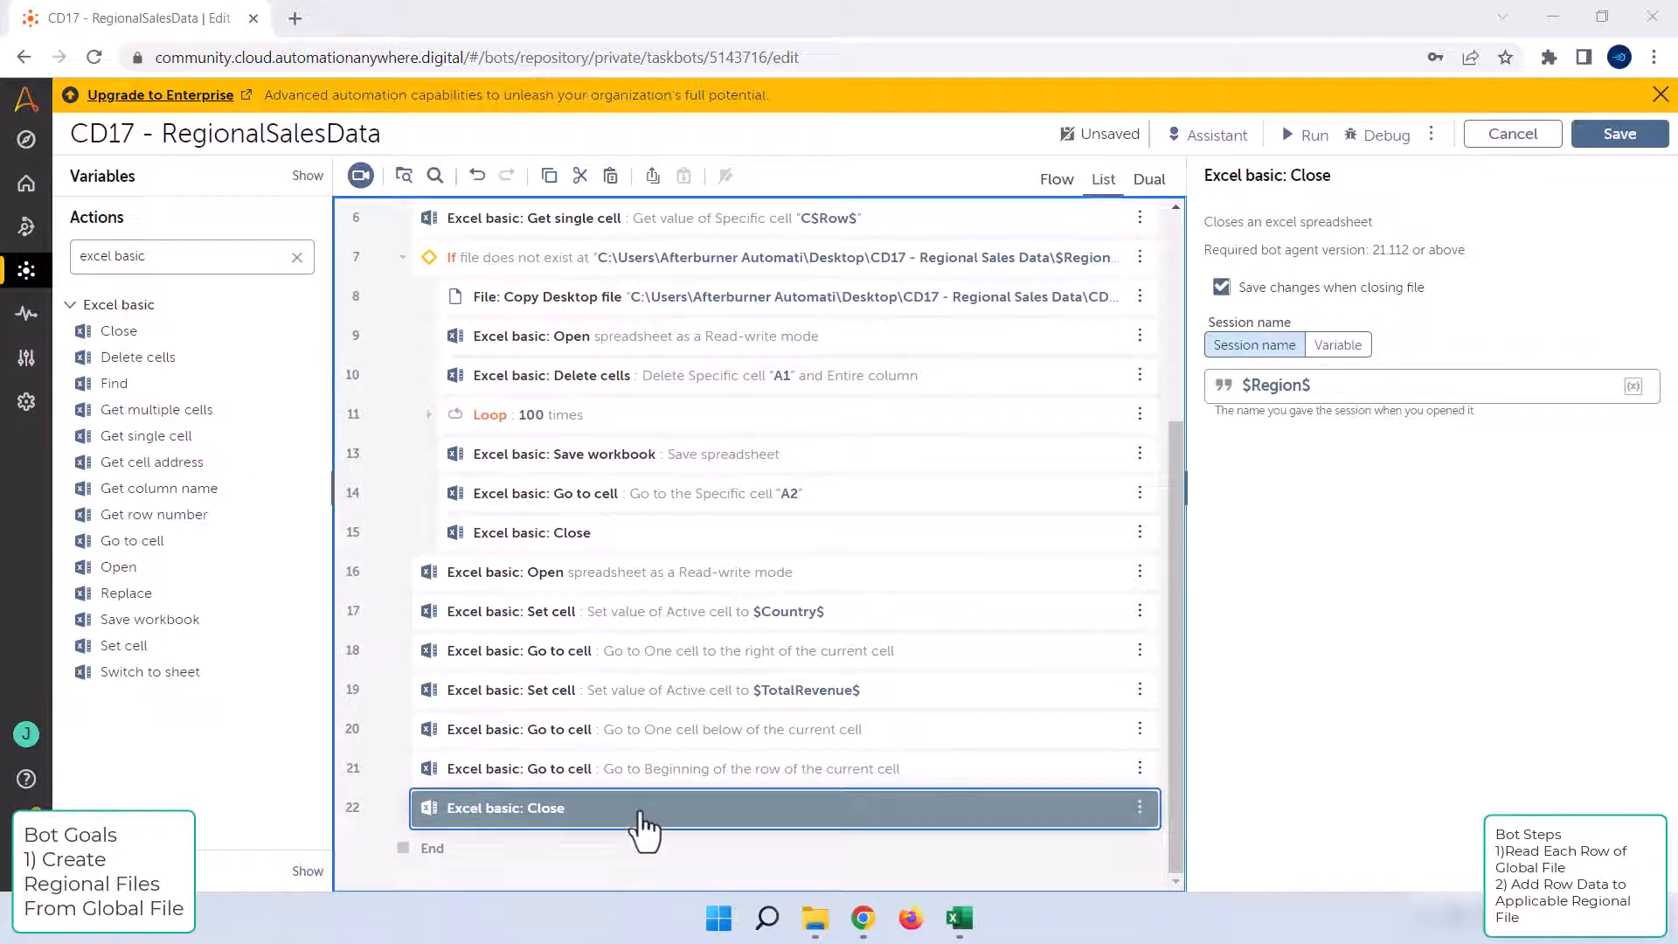
pyautogui.hotkey('ctrl', 'c')
pyautogui.hotkey('ctrl', 'v')
pyautogui.scroll(-1, 743, 826)
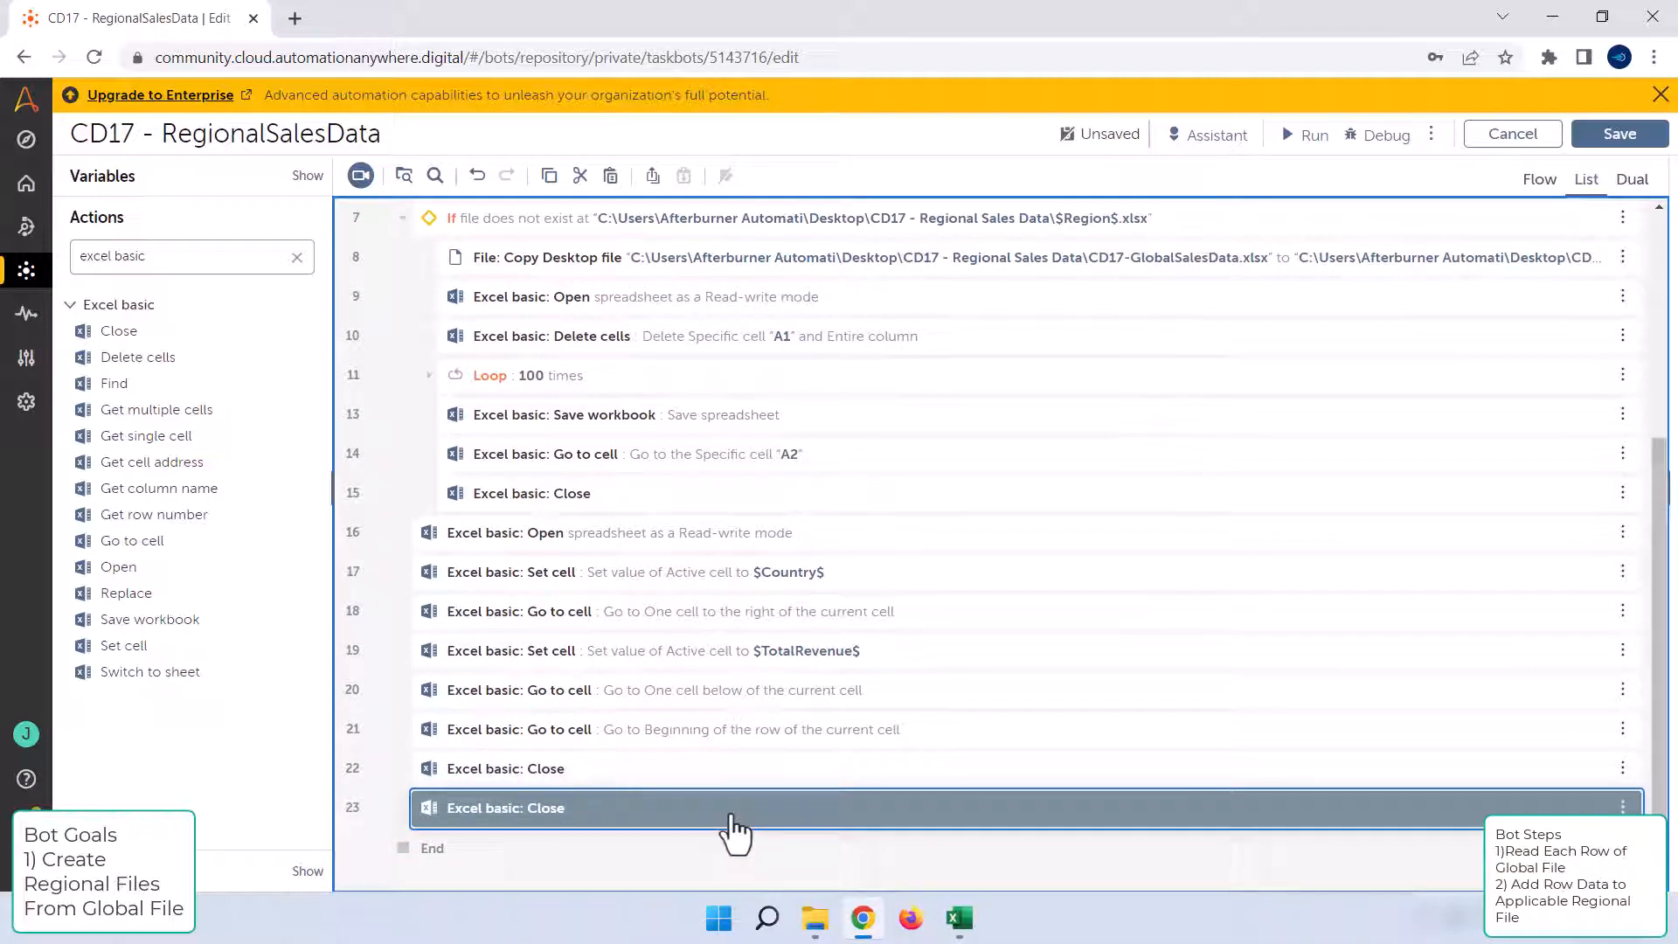
# Step: Turn off saving changes when closing in the duplicated Close action and set its session name to GLOBAL
pyautogui.click(734, 831)
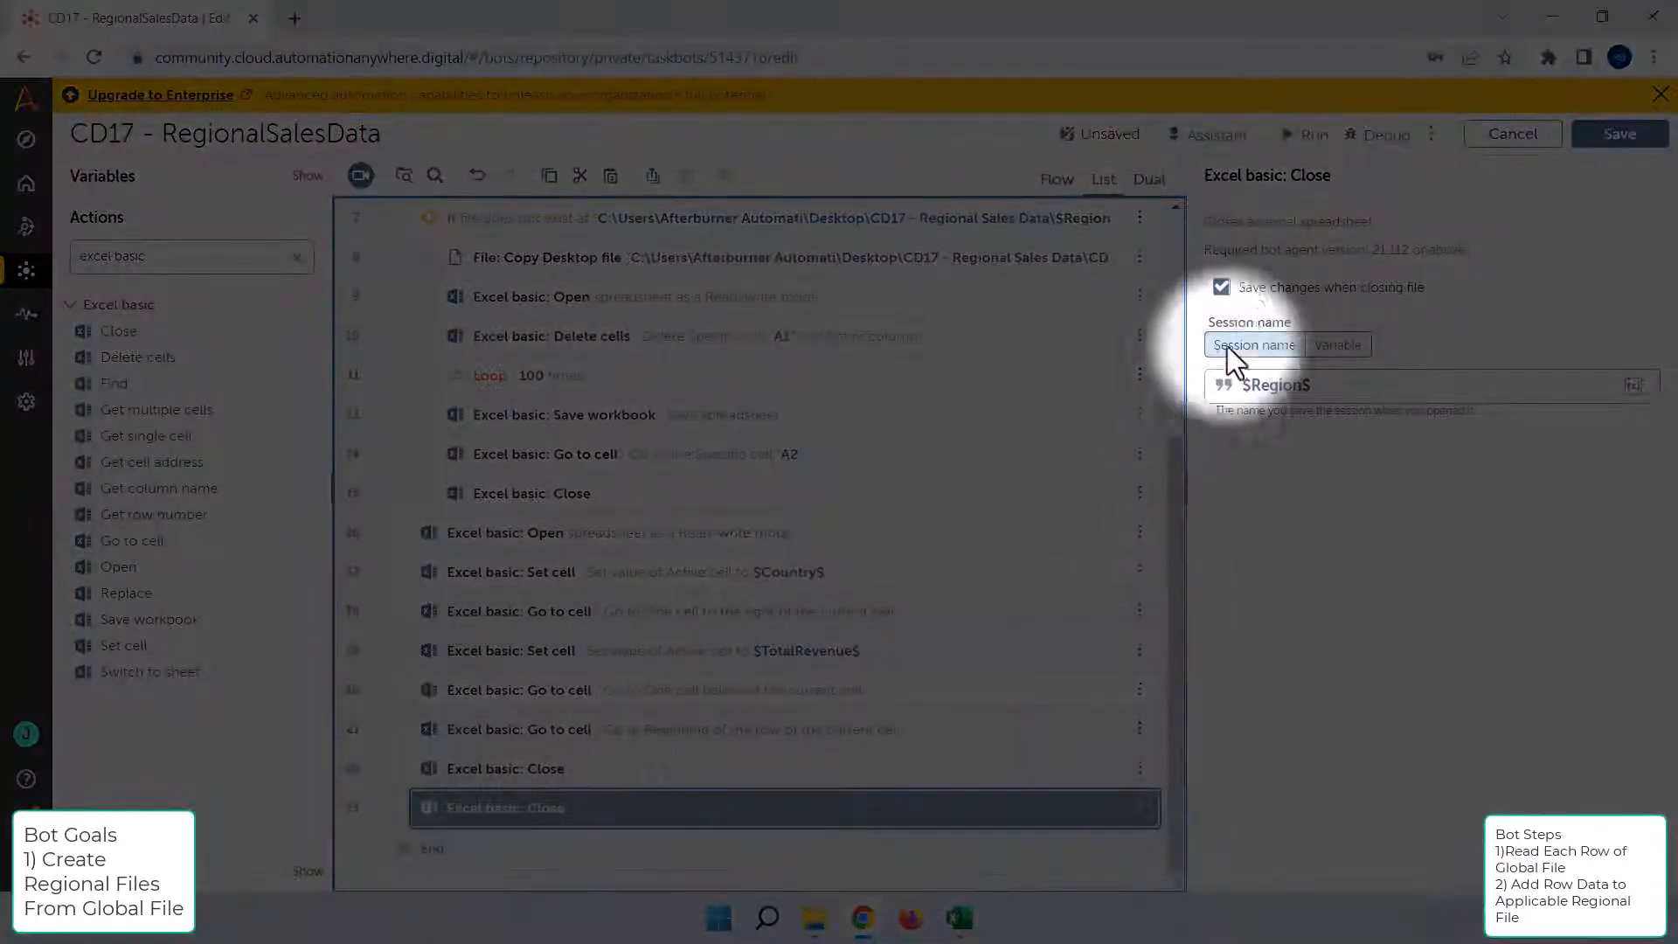
pyautogui.click(1221, 288)
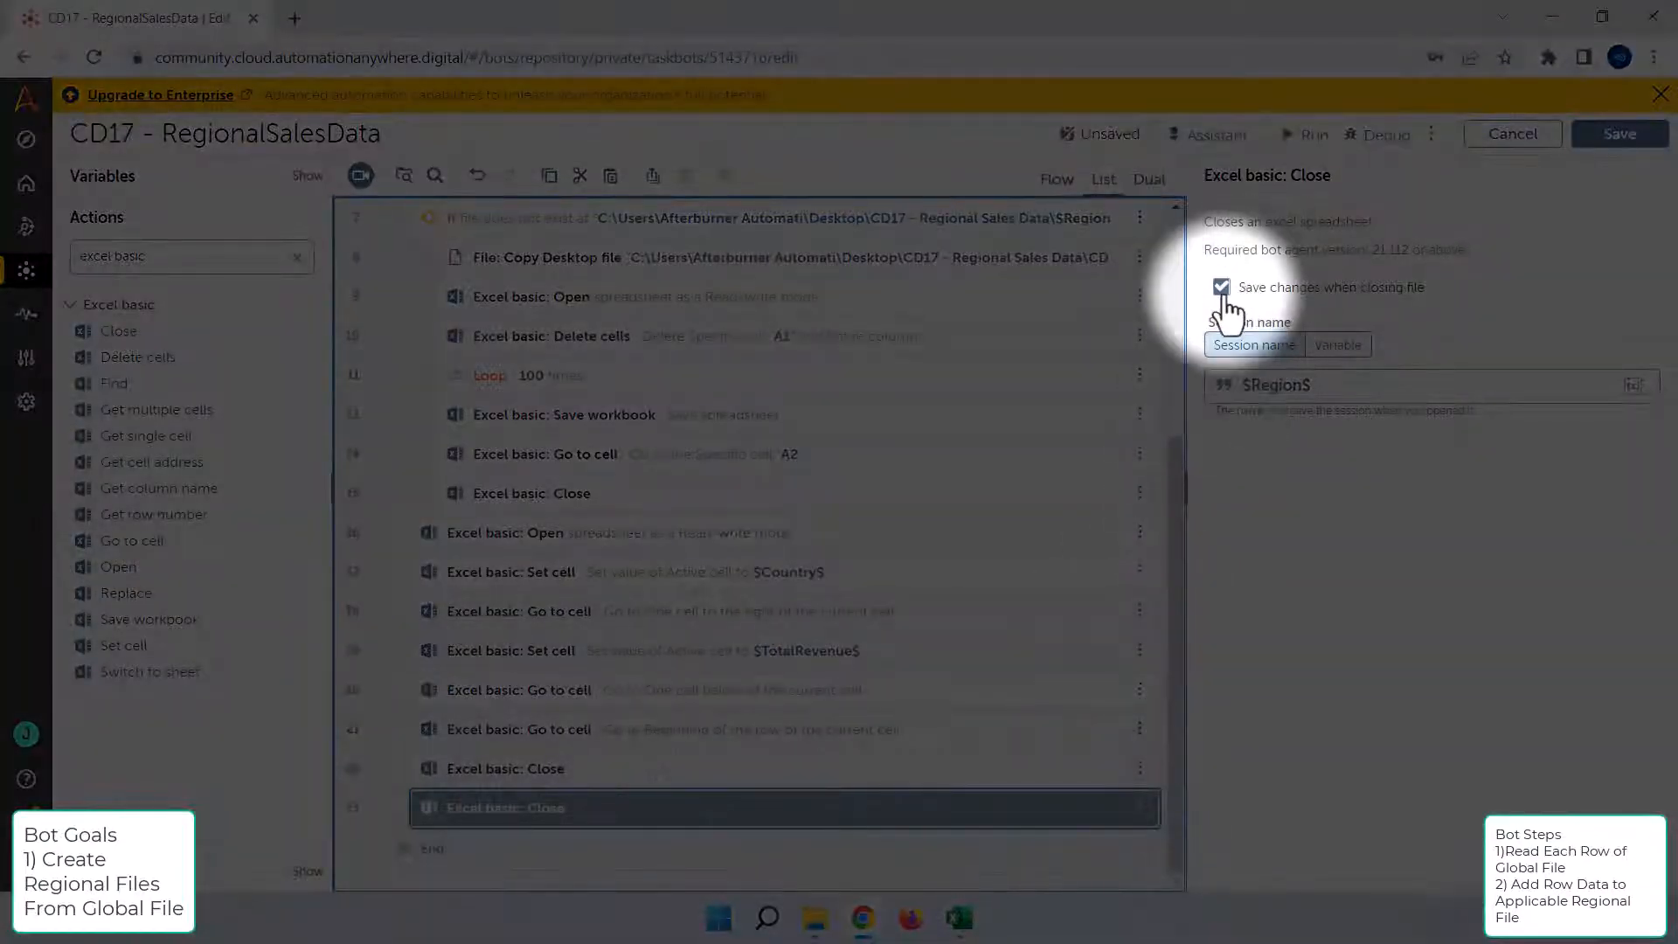
pyautogui.click(1222, 290)
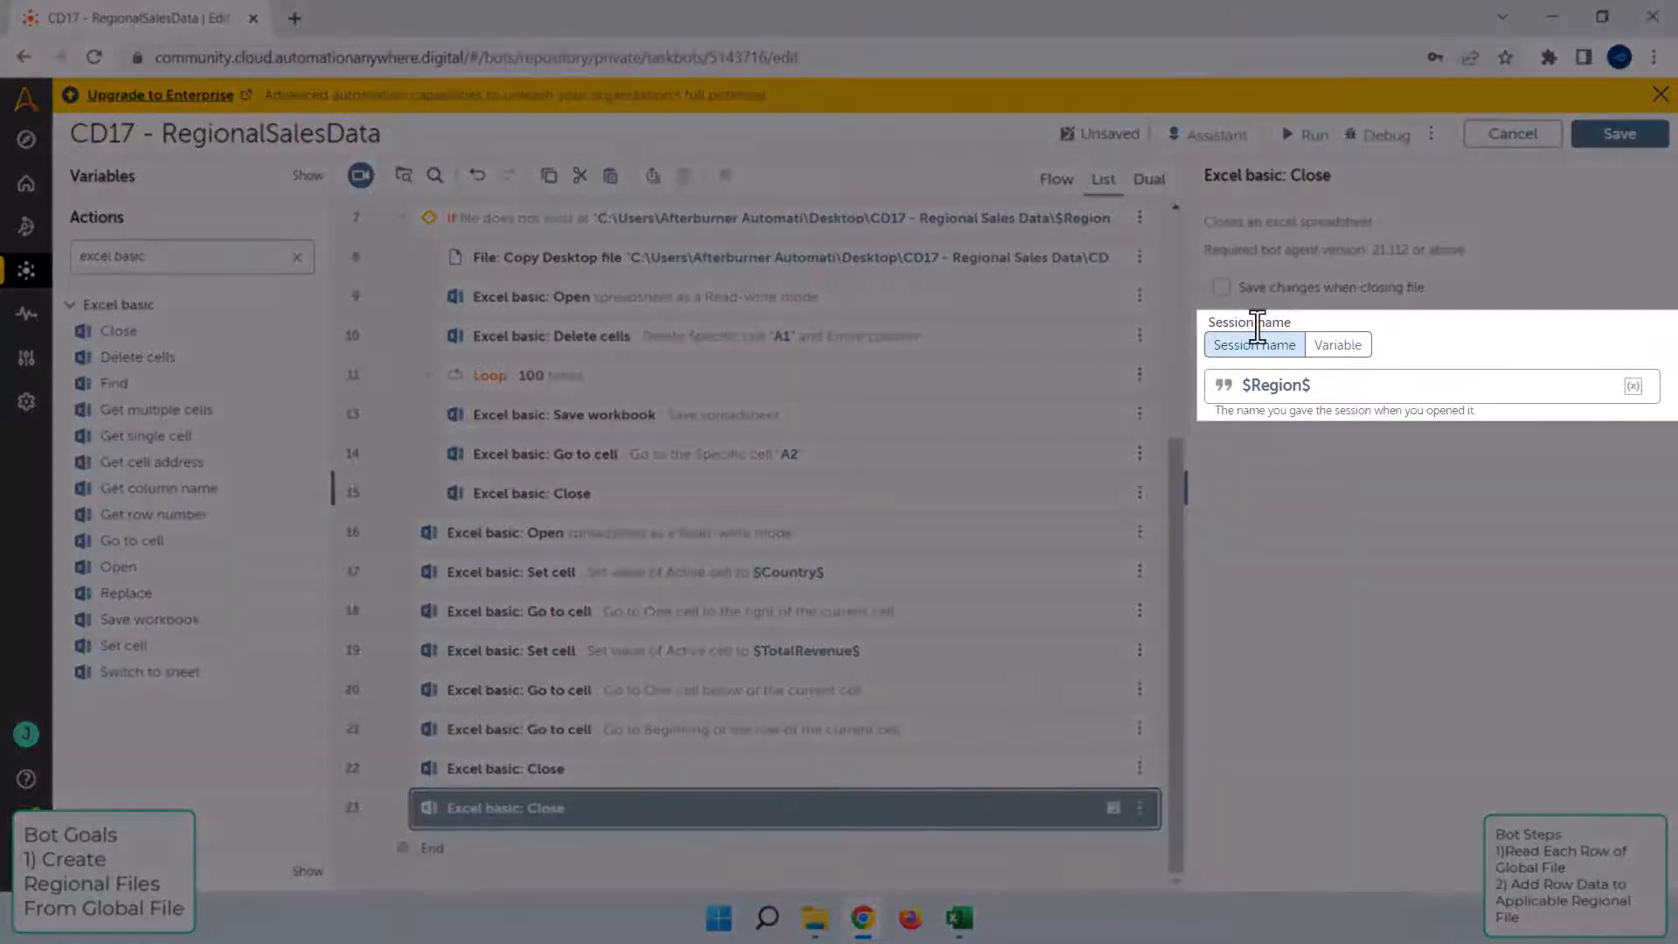
pyautogui.click(1326, 389)
pyautogui.moveTo(1326, 389); pyautogui.dragTo(1245, 389)
pyautogui.press('BackSpace')
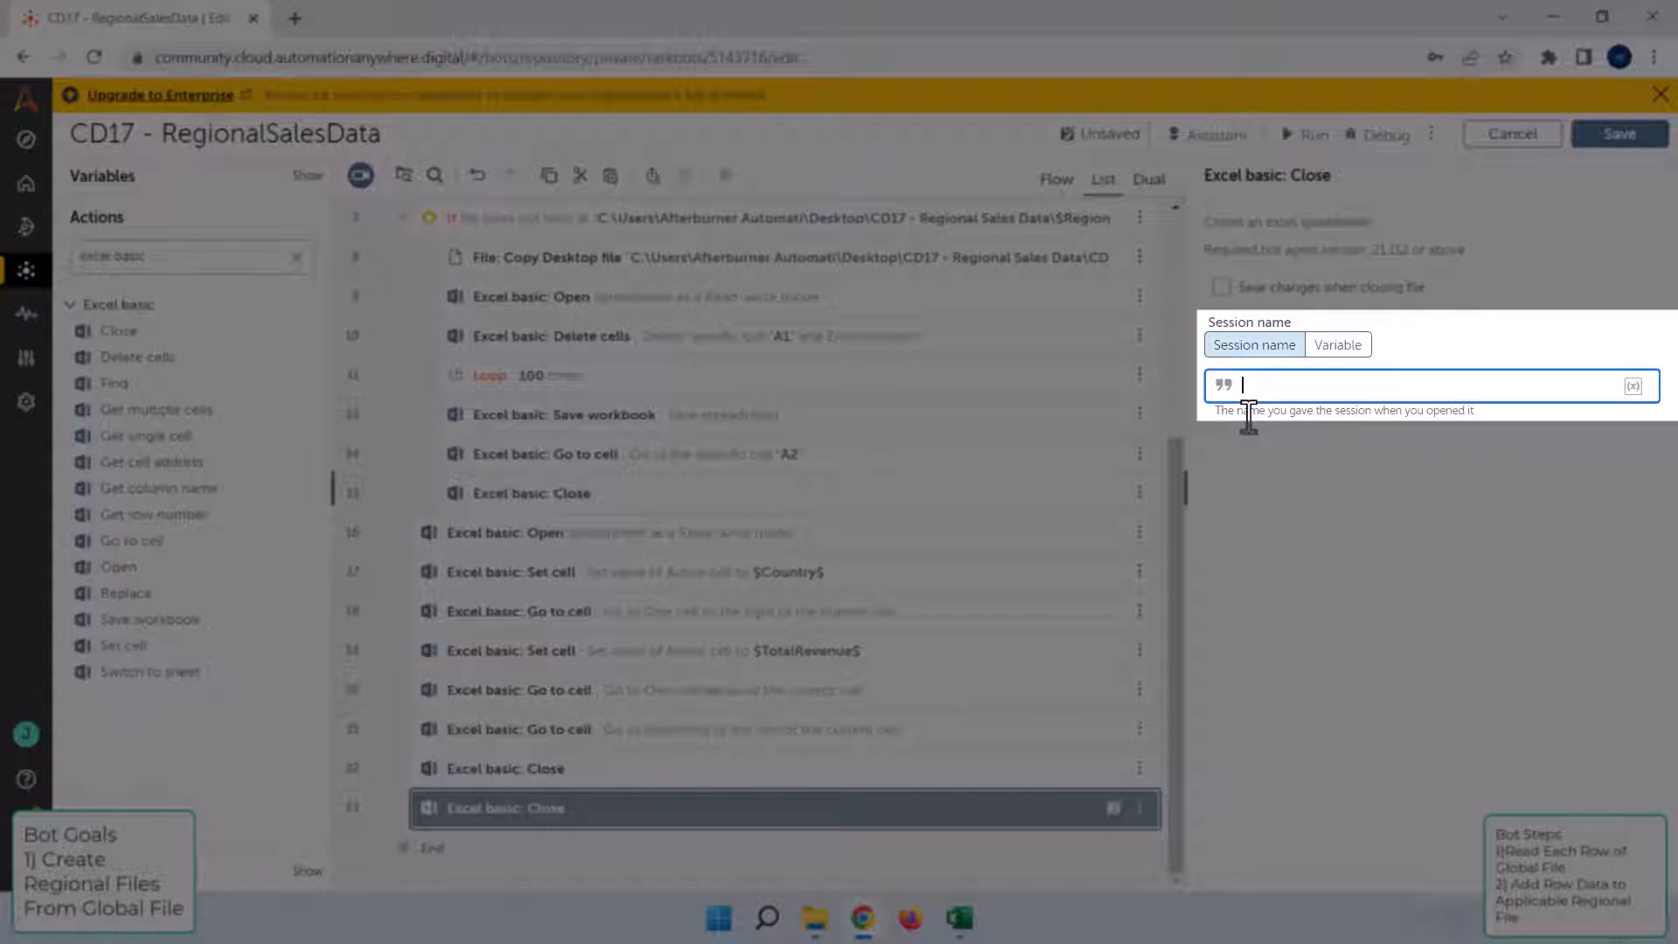
pyautogui.write('GLOBAL')
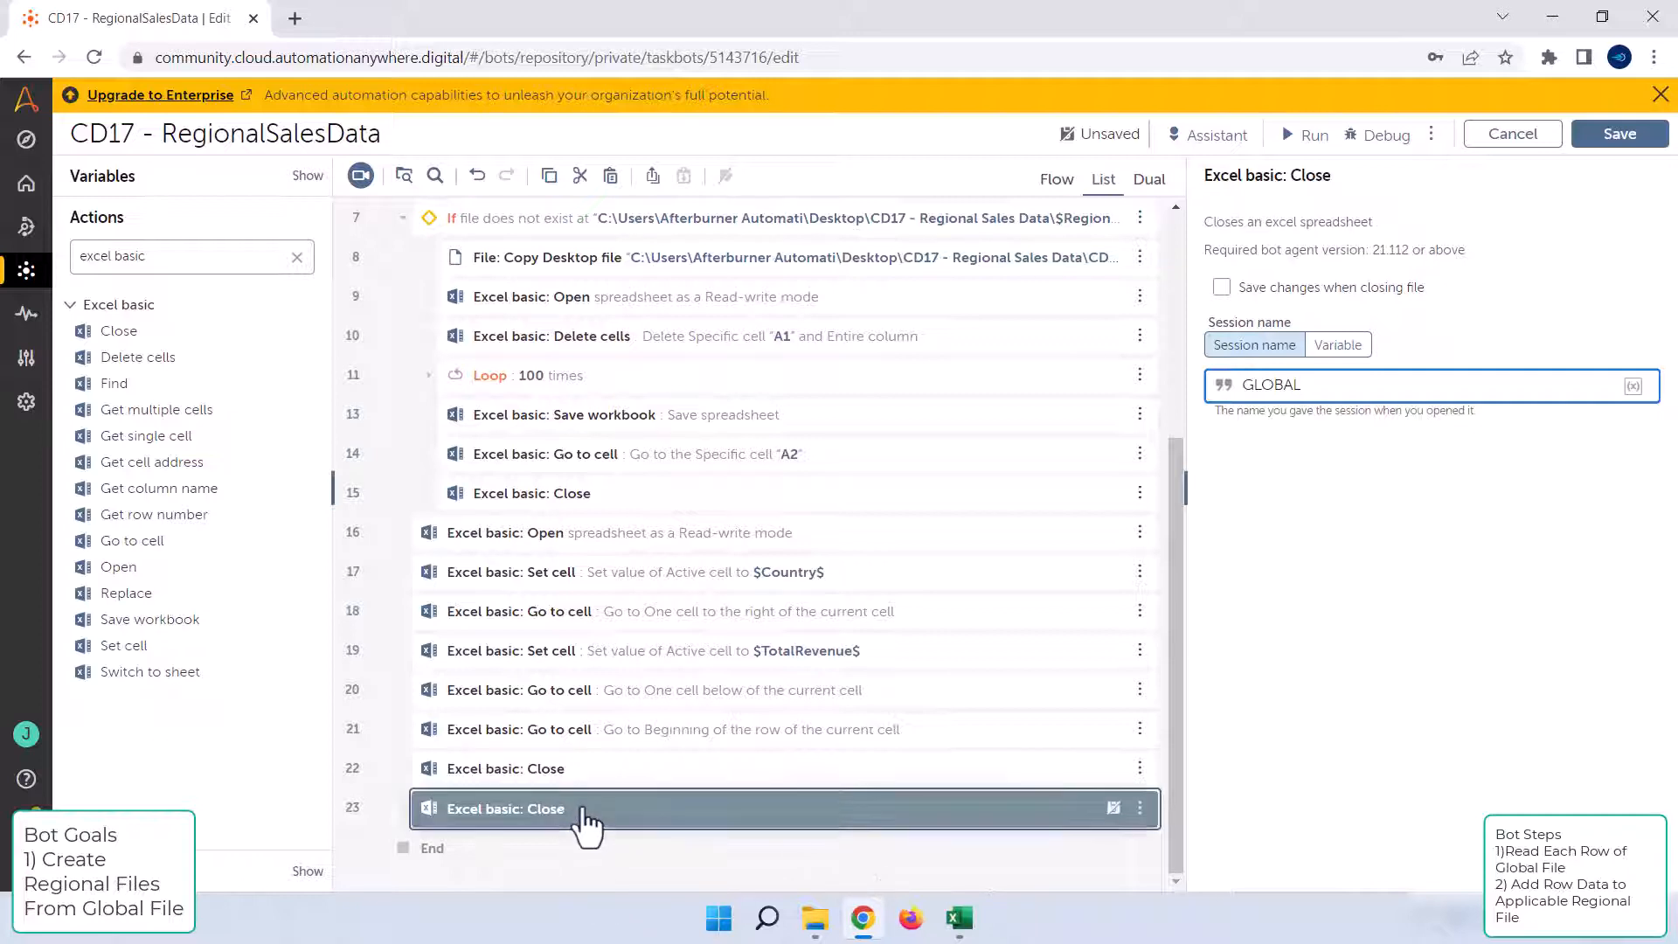
# Step: Move the GLOBAL Close action out of the 101-times loop, directly after it, and collapse the loop
pyautogui.moveTo(585, 822); pyautogui.dragTo(566, 832)
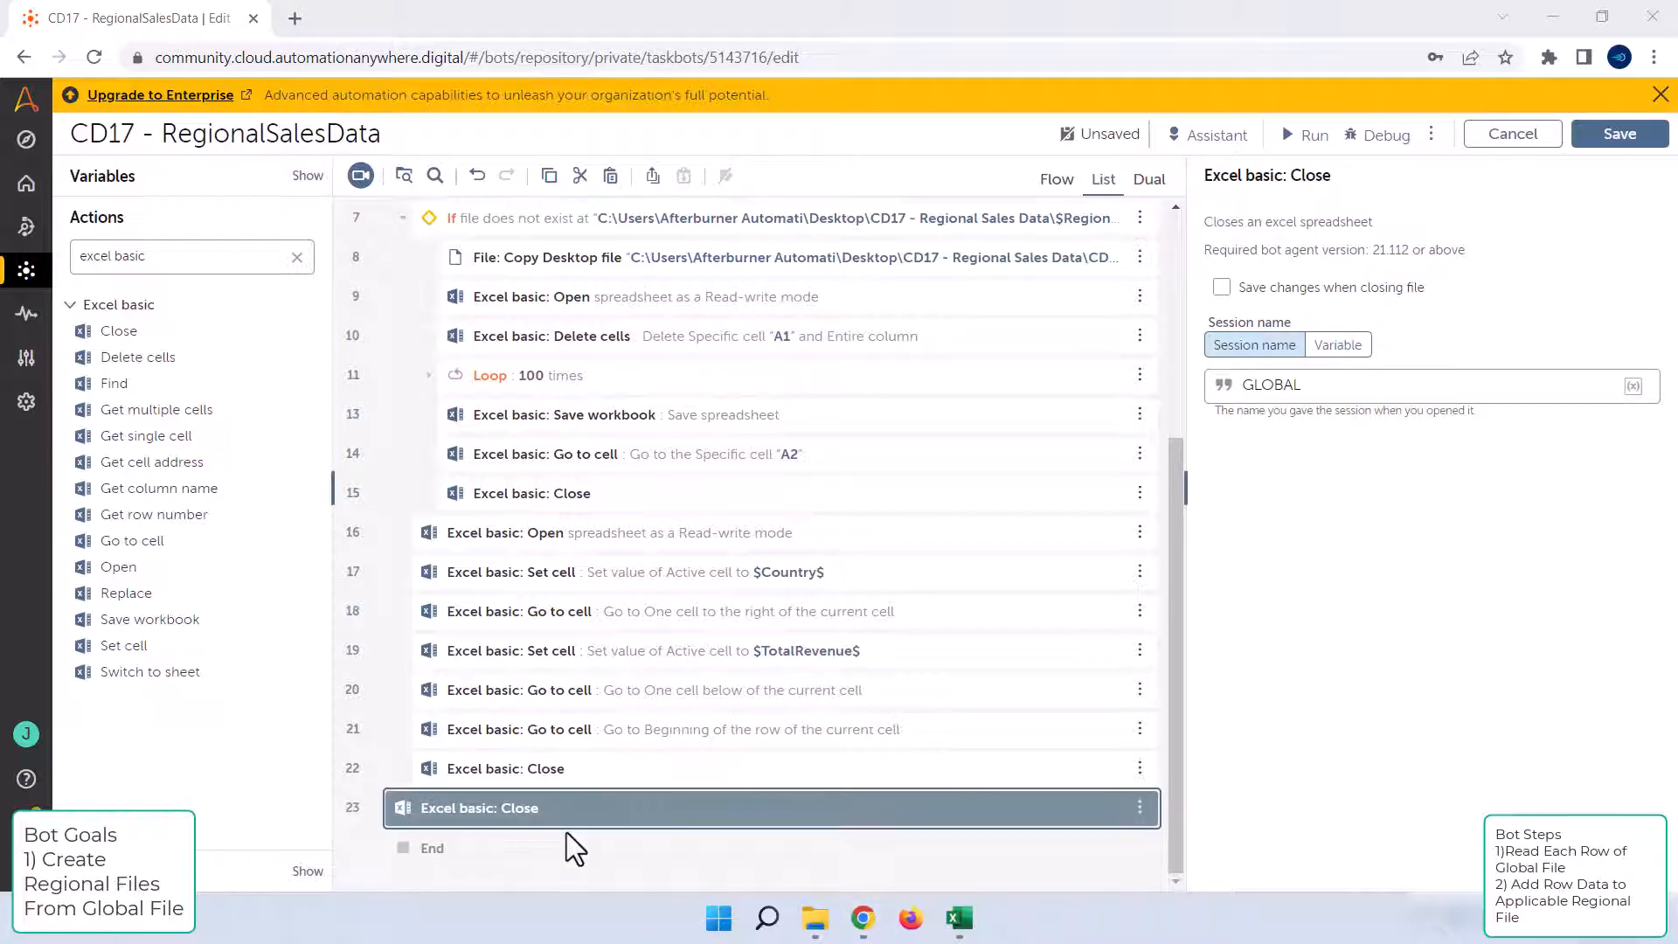
pyautogui.scroll(3, 527, 666)
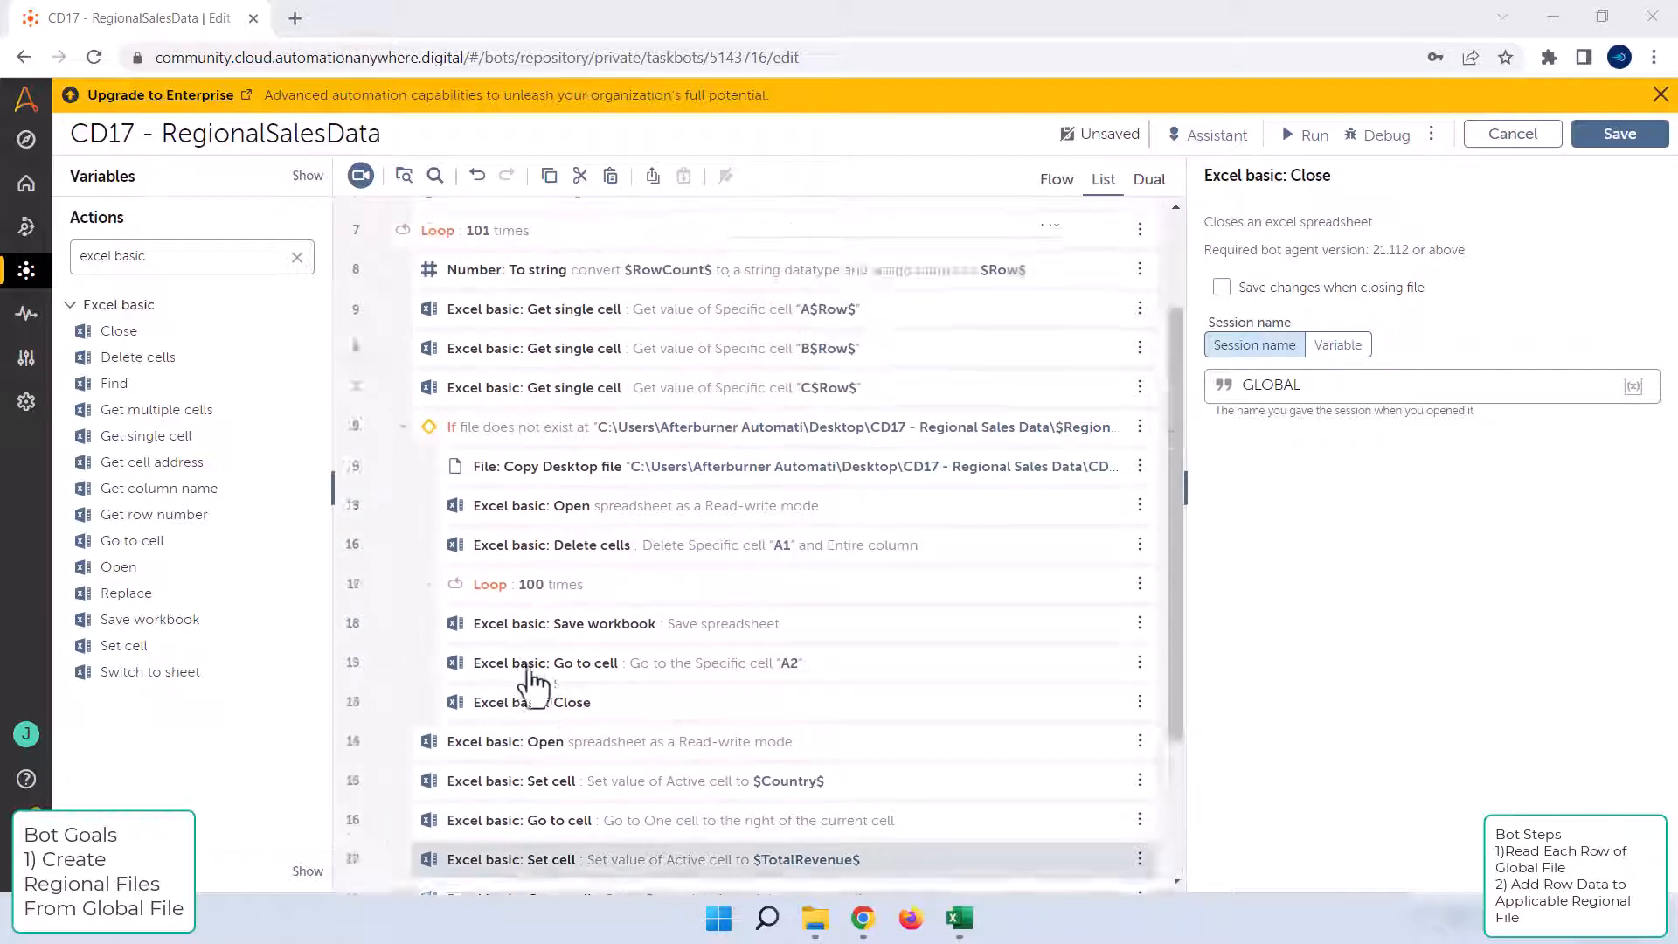
pyautogui.click(376, 349)
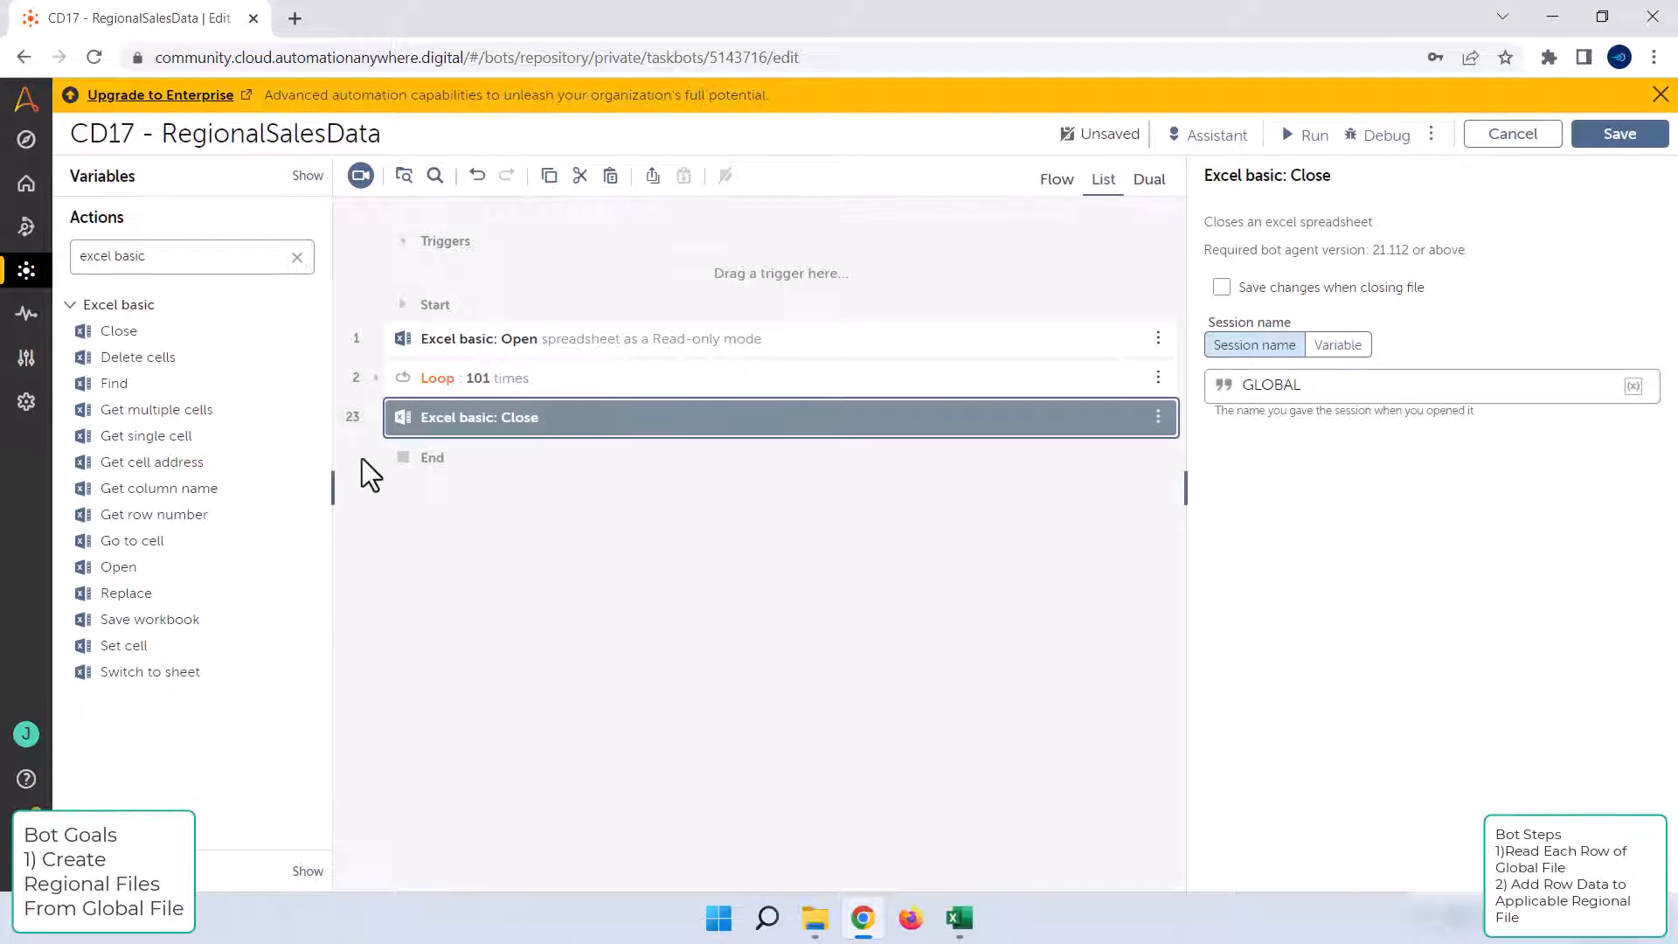
# Step: Search the actions for "file" and add a File Delete action below the GLOBAL Close action
pyautogui.tripleClick(193, 257)
pyautogui.write('file')
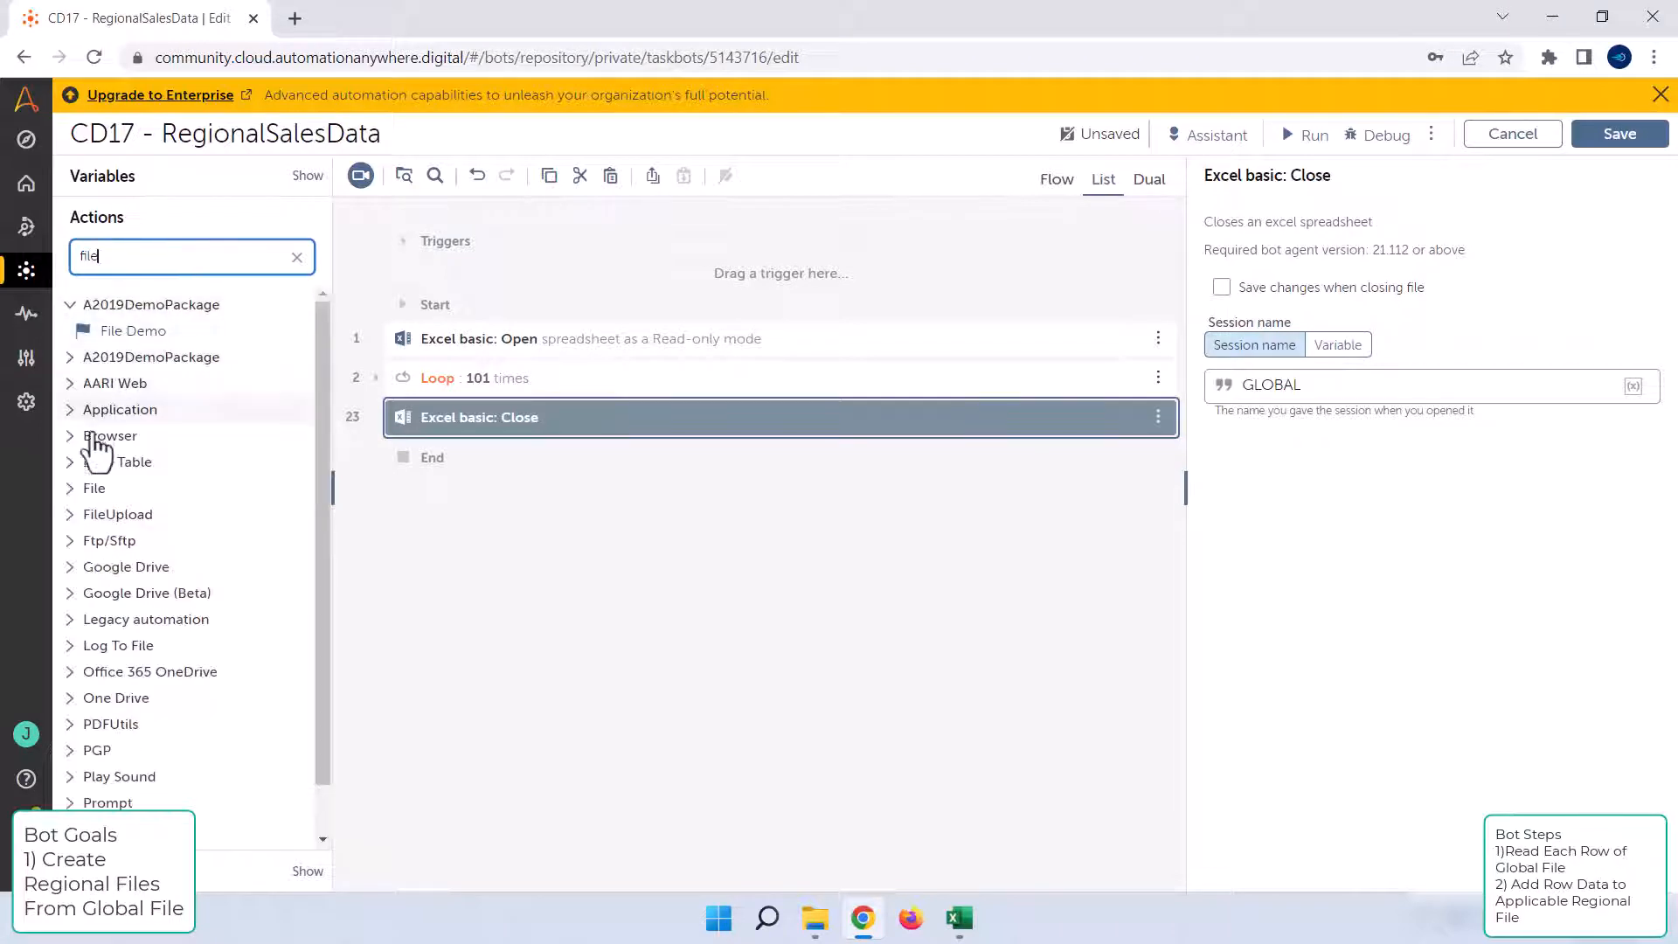
pyautogui.click(76, 488)
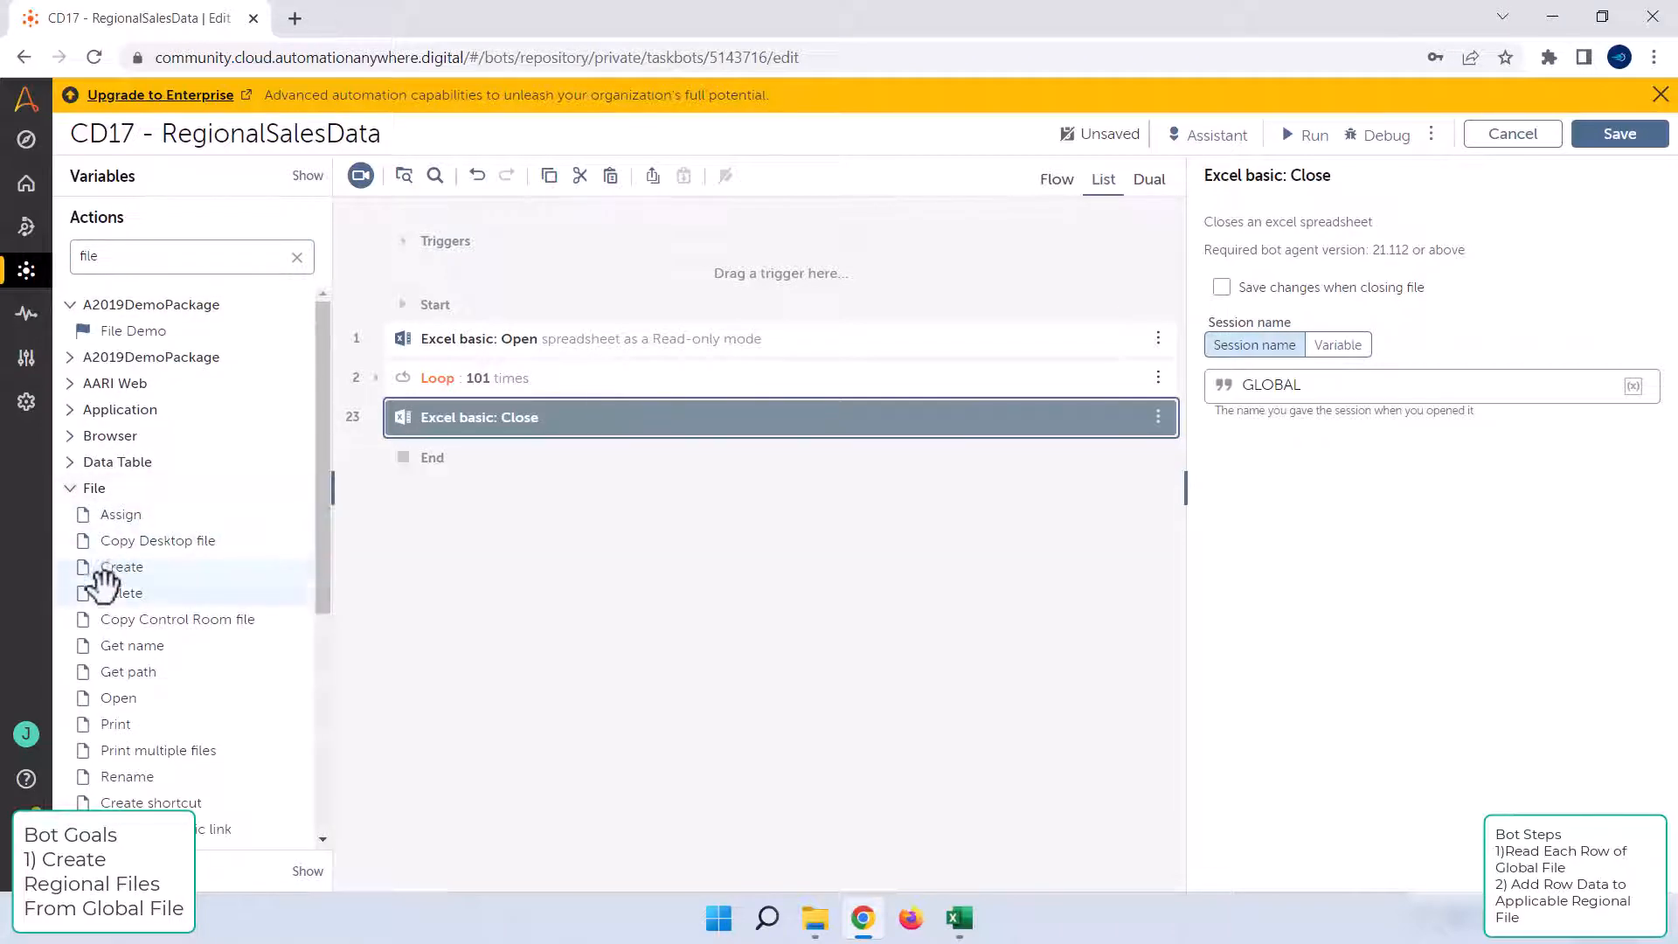
pyautogui.moveTo(109, 593); pyautogui.dragTo(448, 453)
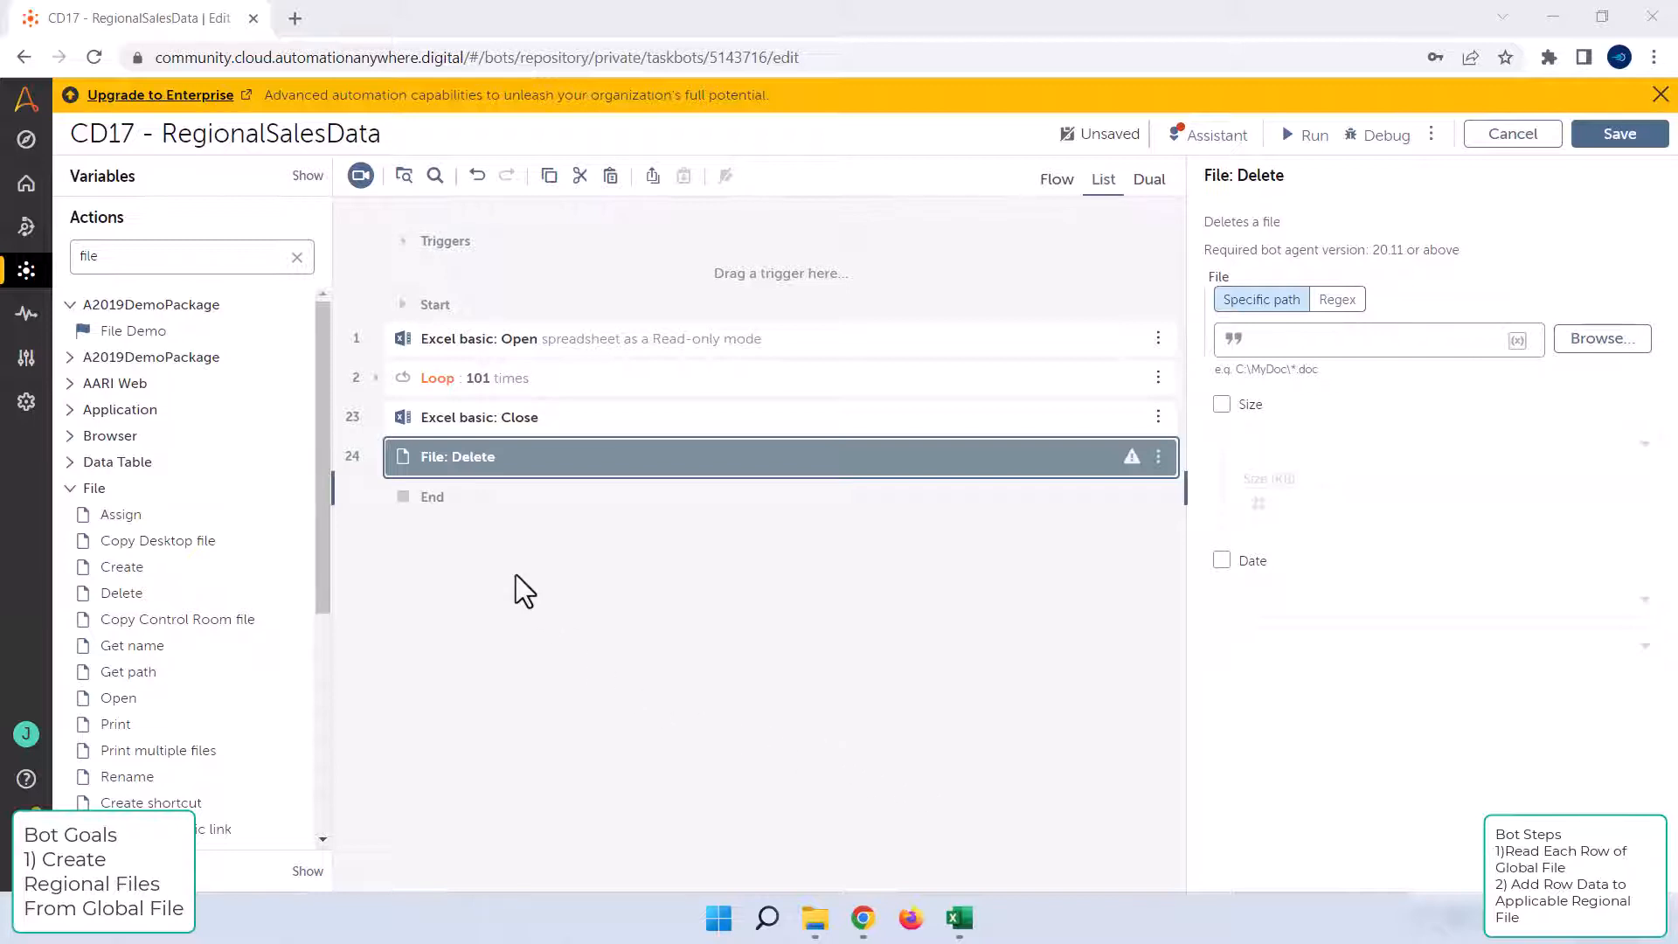
# Step: Copy the file path from the "File does not exist" If condition inside the 101-times loop and collapse the If block
pyautogui.click(375, 377)
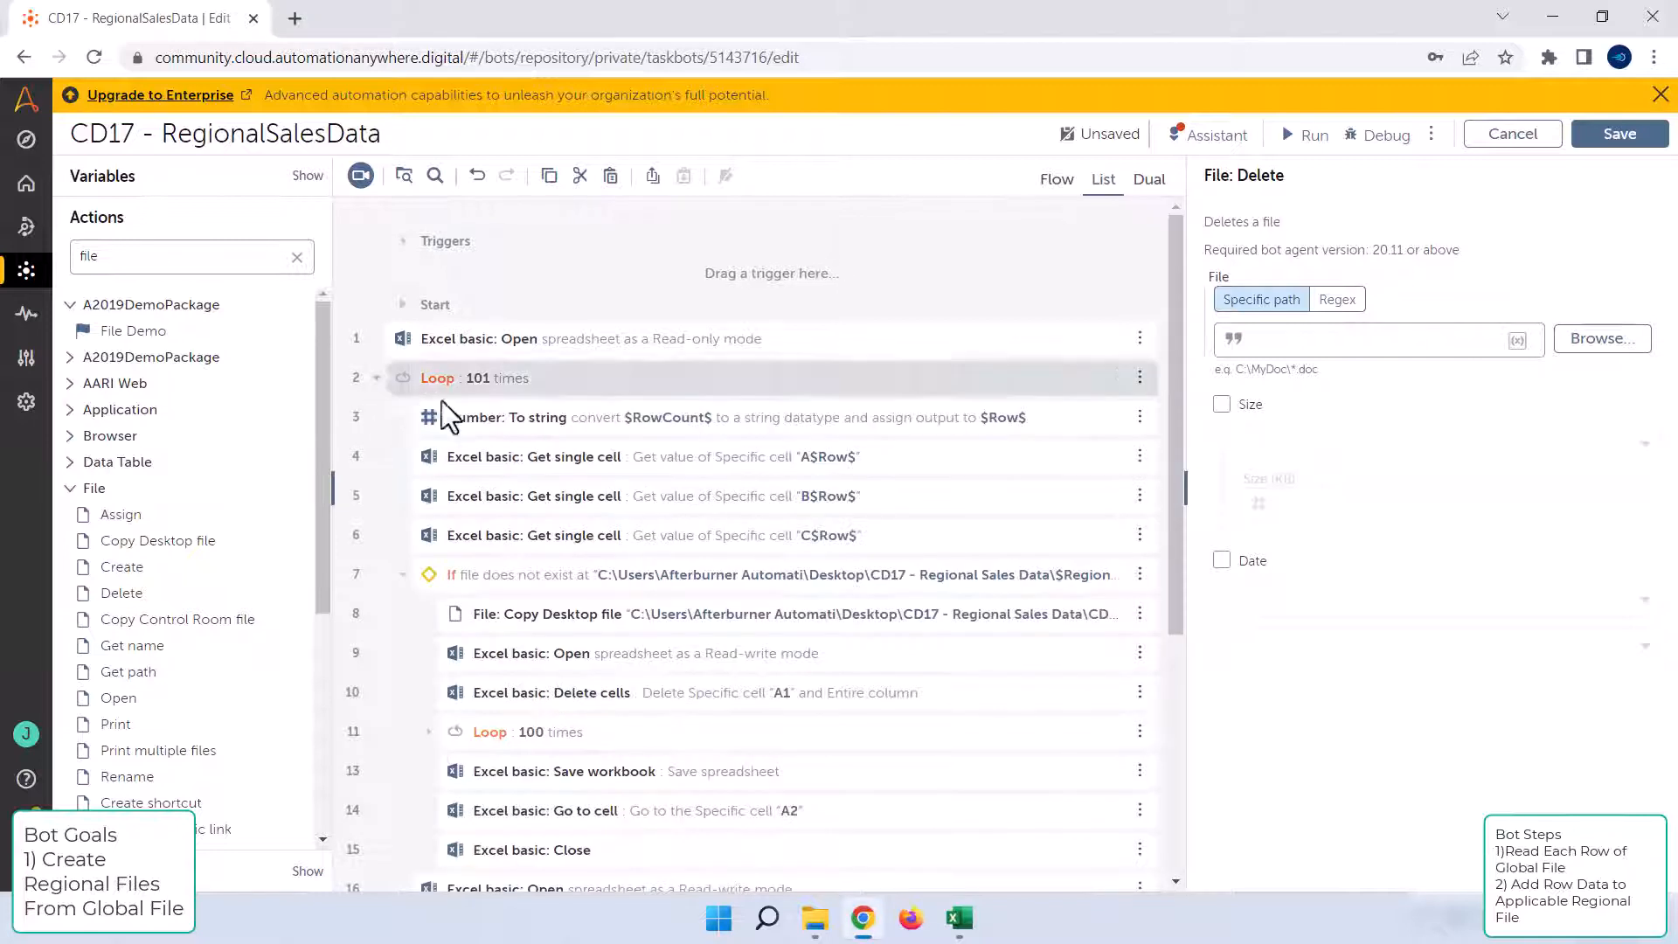
pyautogui.click(653, 594)
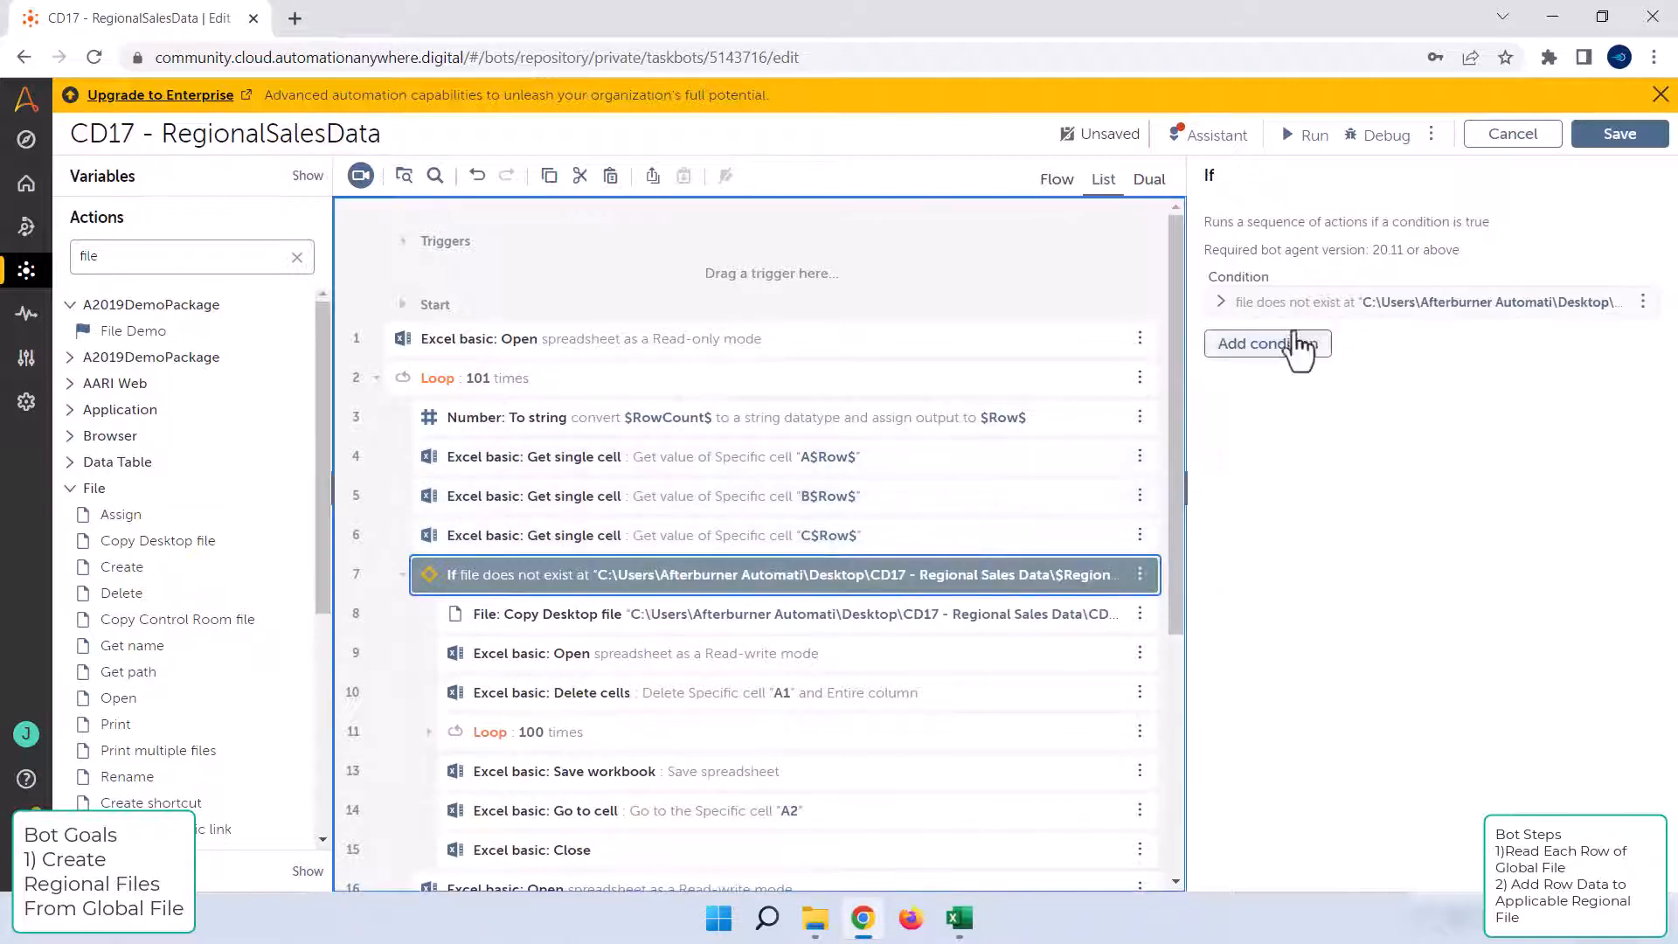
pyautogui.click(1259, 323)
pyautogui.tripleClick(1355, 431)
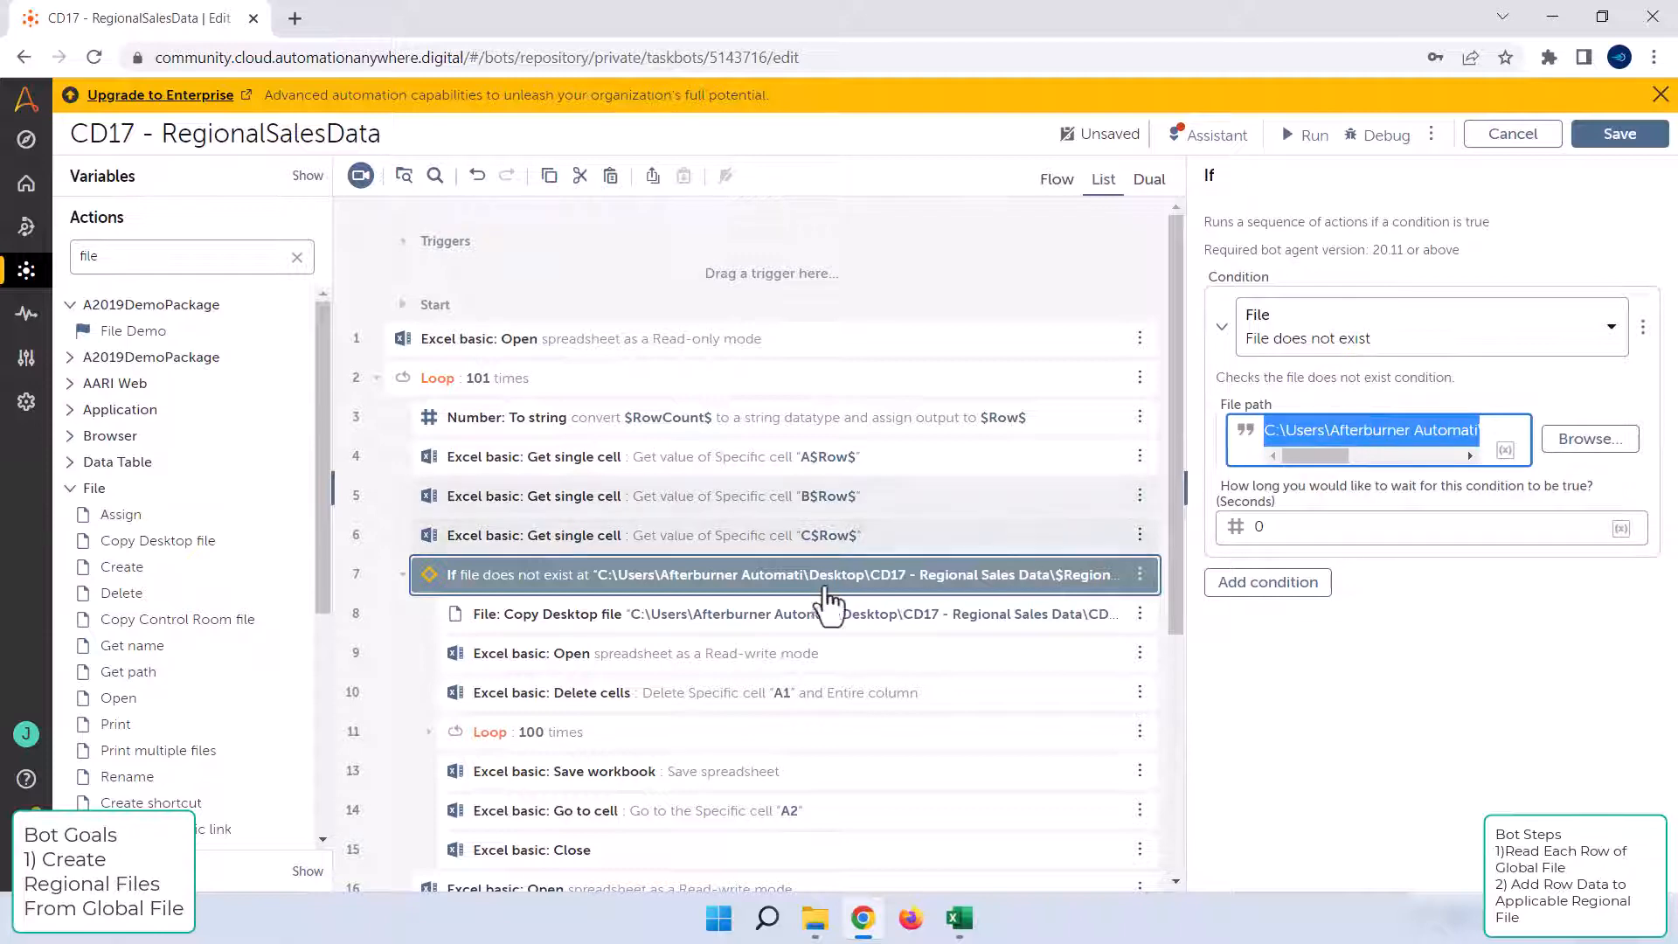
pyautogui.click(403, 574)
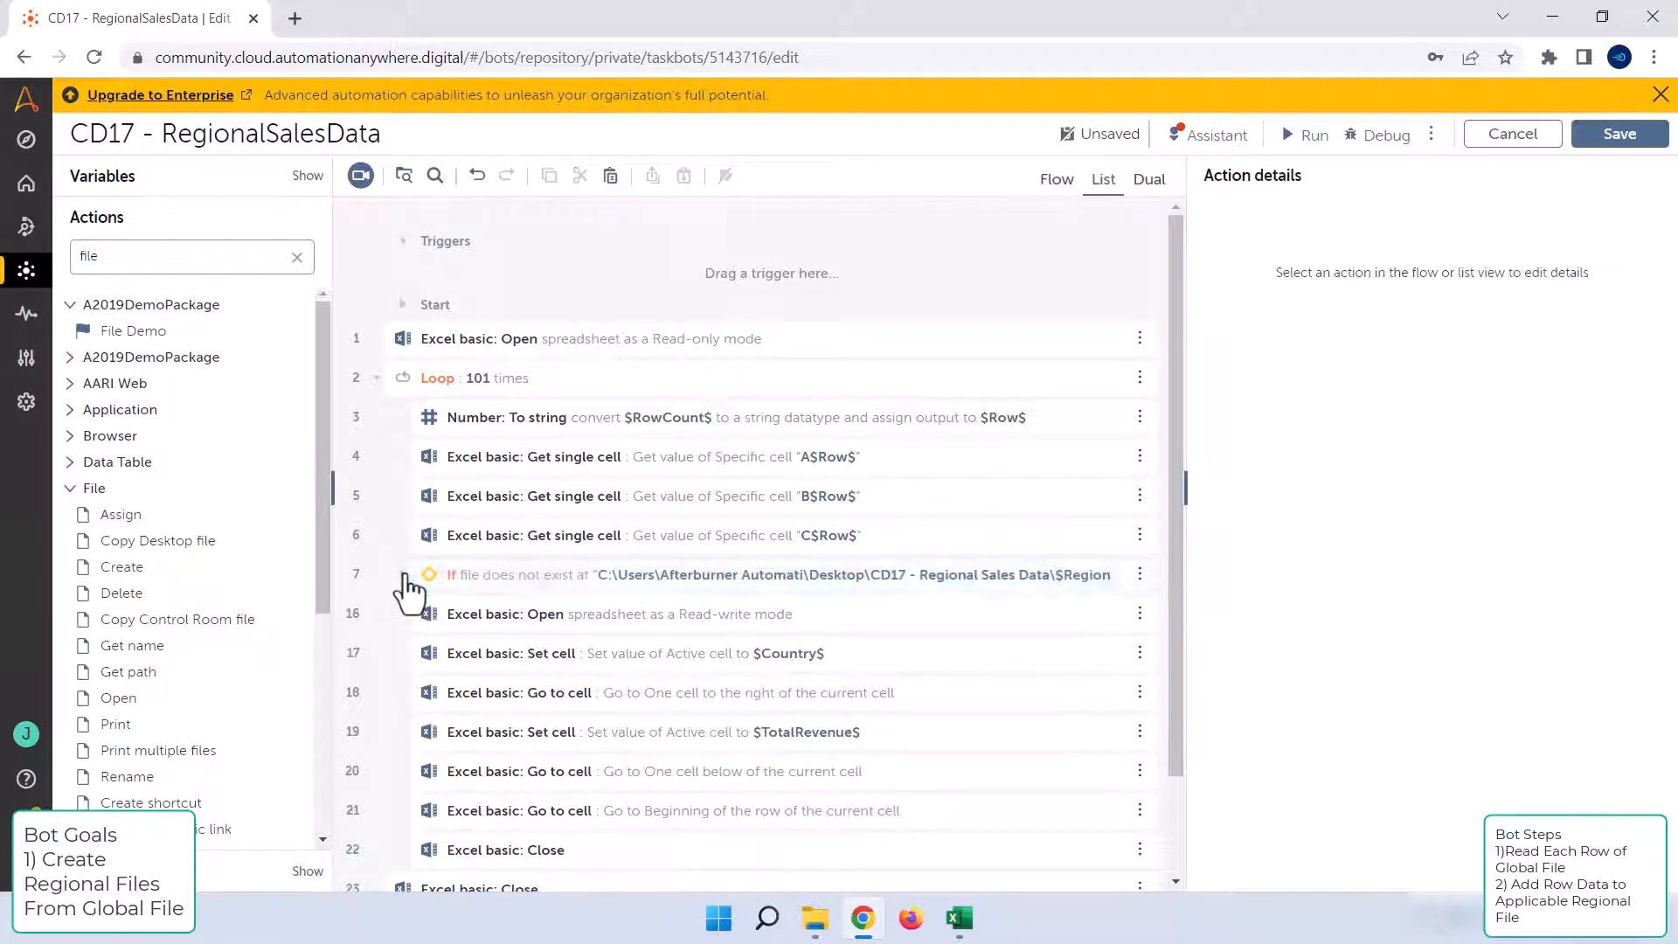
# Step: Paste the copied path into the File Delete action and remove the variable signs so the file name reads Region.xlsx
pyautogui.scroll(-2, 567, 603)
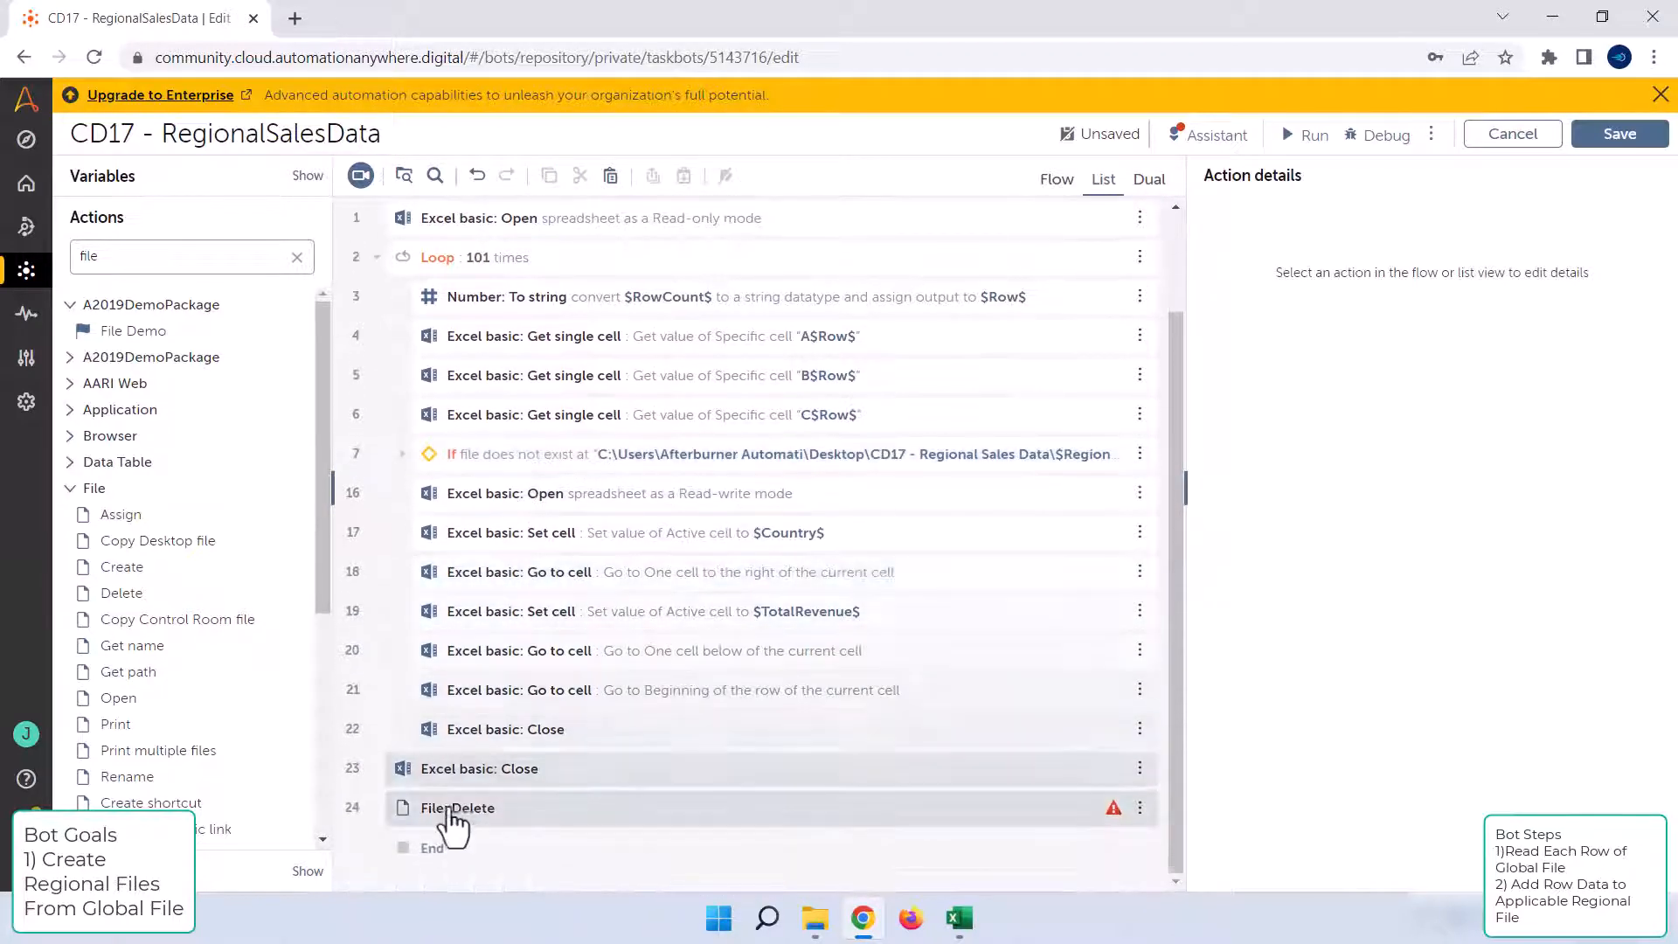
pyautogui.click(510, 813)
pyautogui.click(1302, 339)
pyautogui.hotkey('ctrl', 'v')
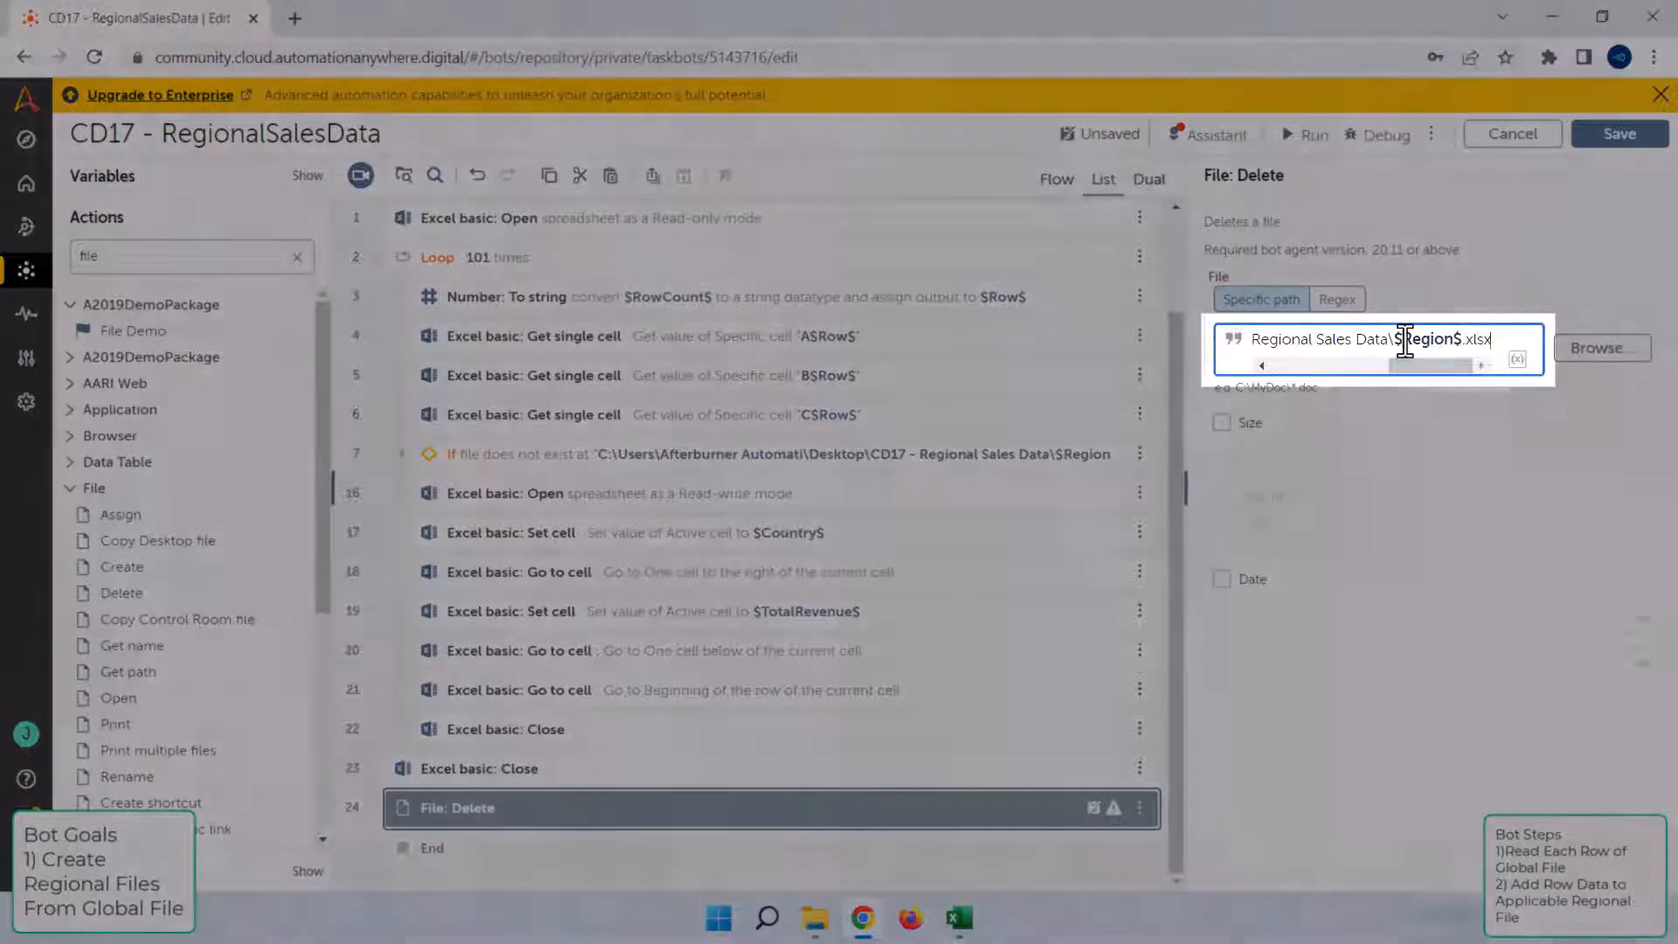
pyautogui.click(1399, 341)
pyautogui.press('Delete')
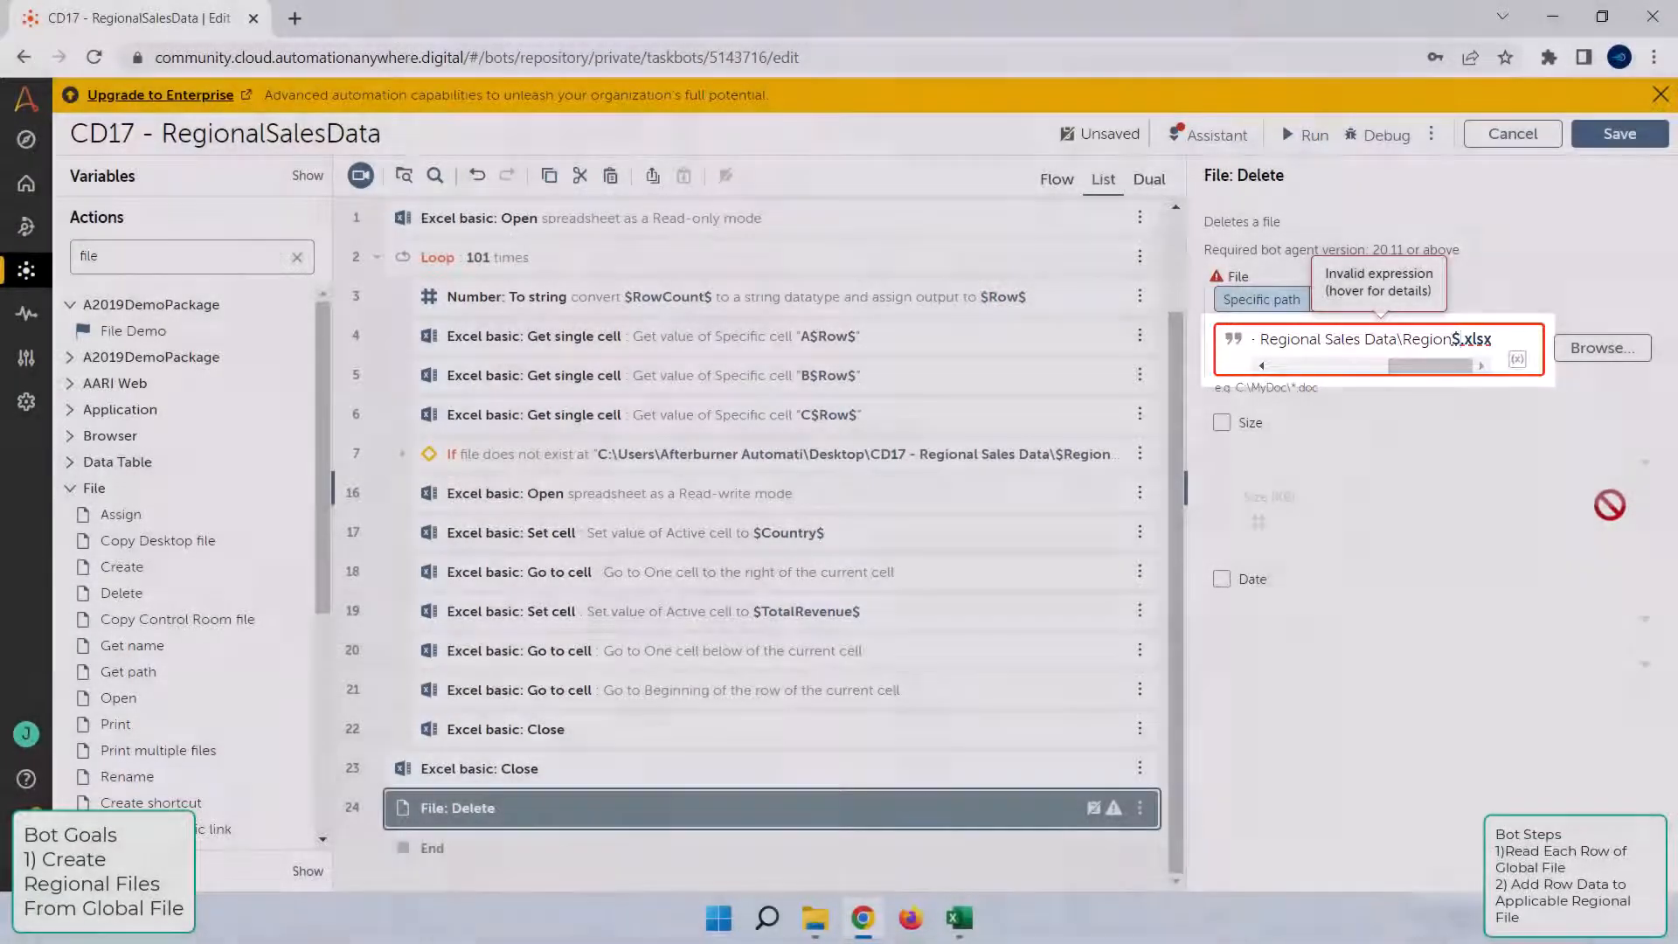
pyautogui.click(1464, 339)
pyautogui.press('BackSpace')
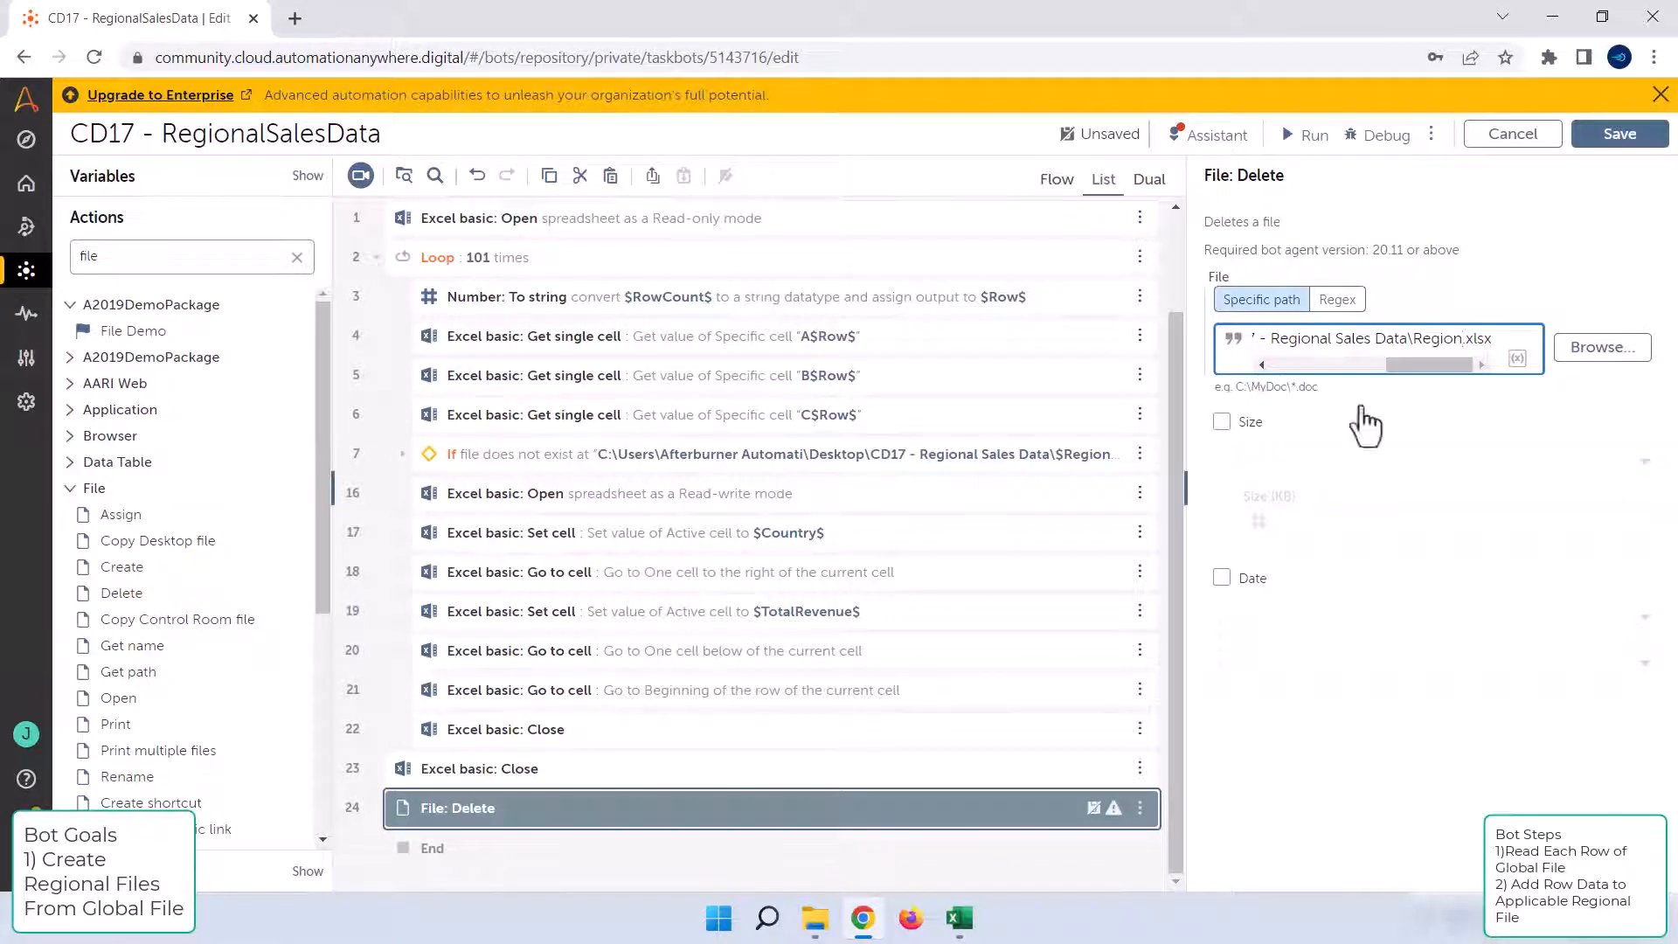
# Step: Run the bot, minimize the browser once the run finishes, and close the CD17-GlobalSalesData workbook
pyautogui.click(1308, 138)
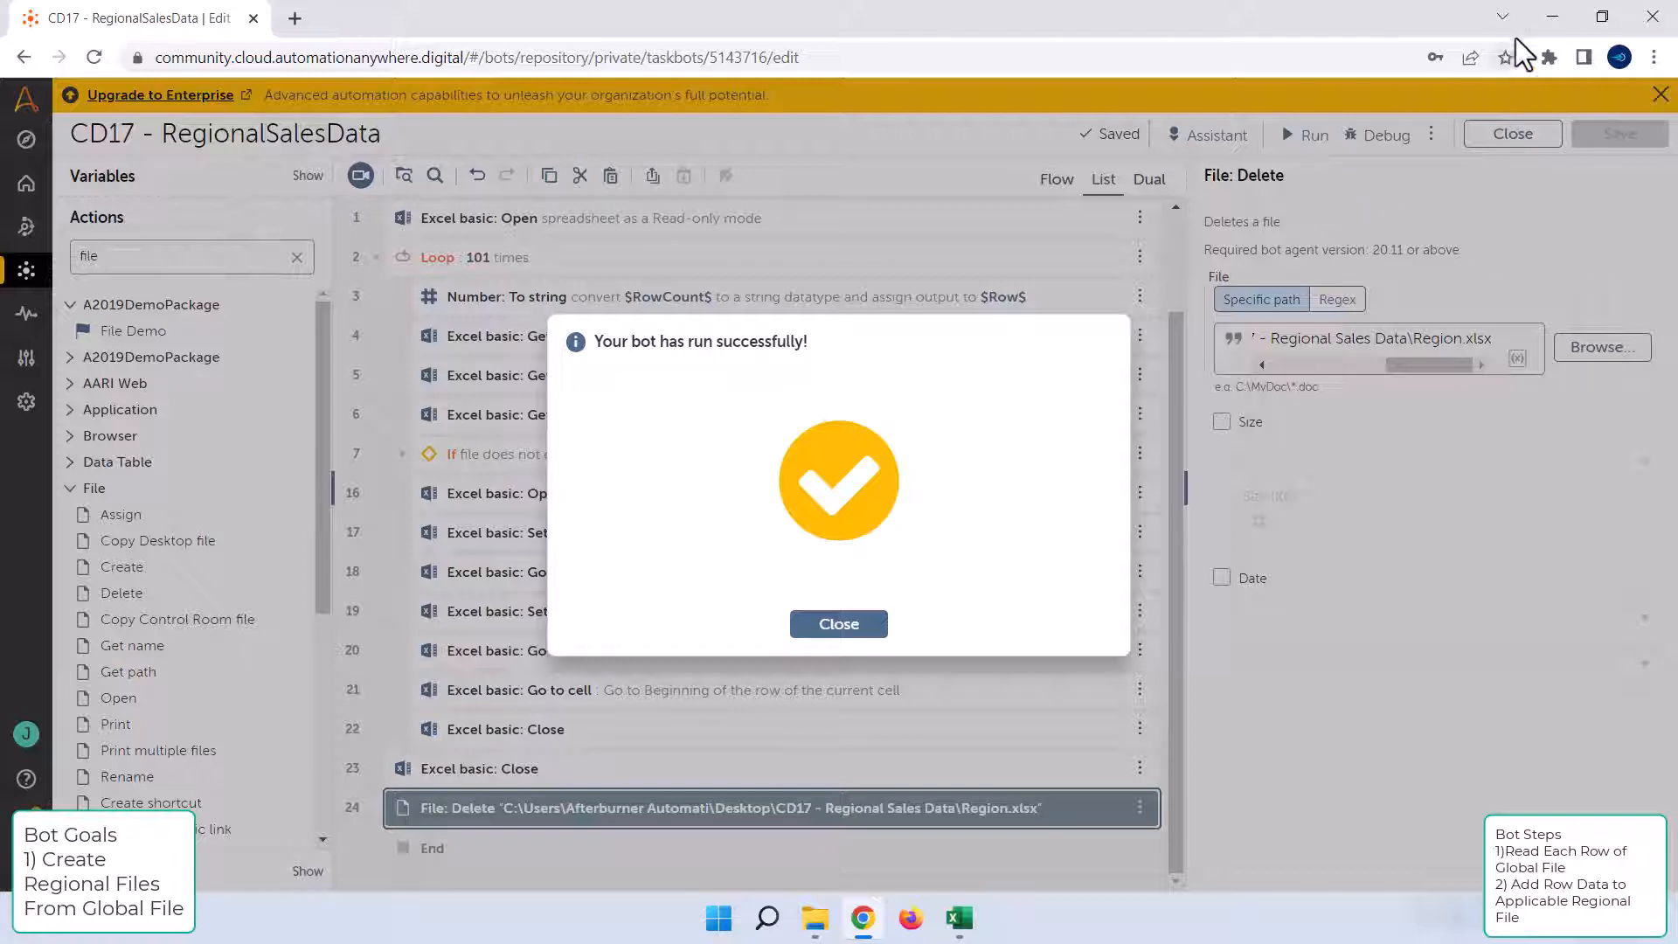
pyautogui.click(1551, 20)
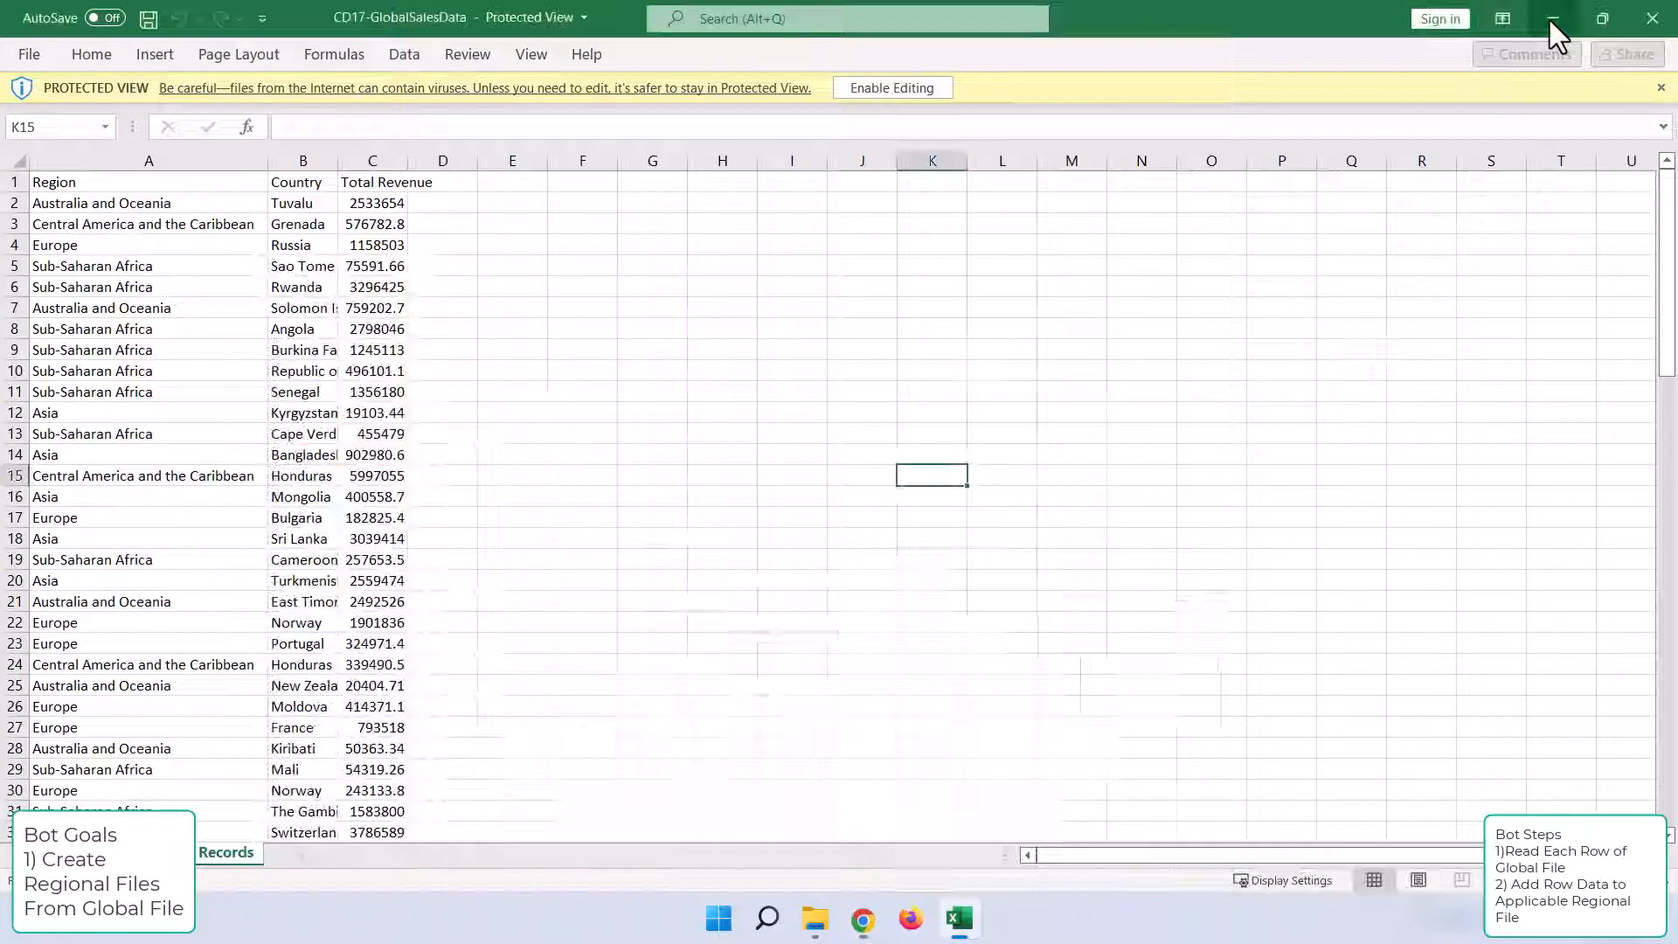
pyautogui.click(1647, 27)
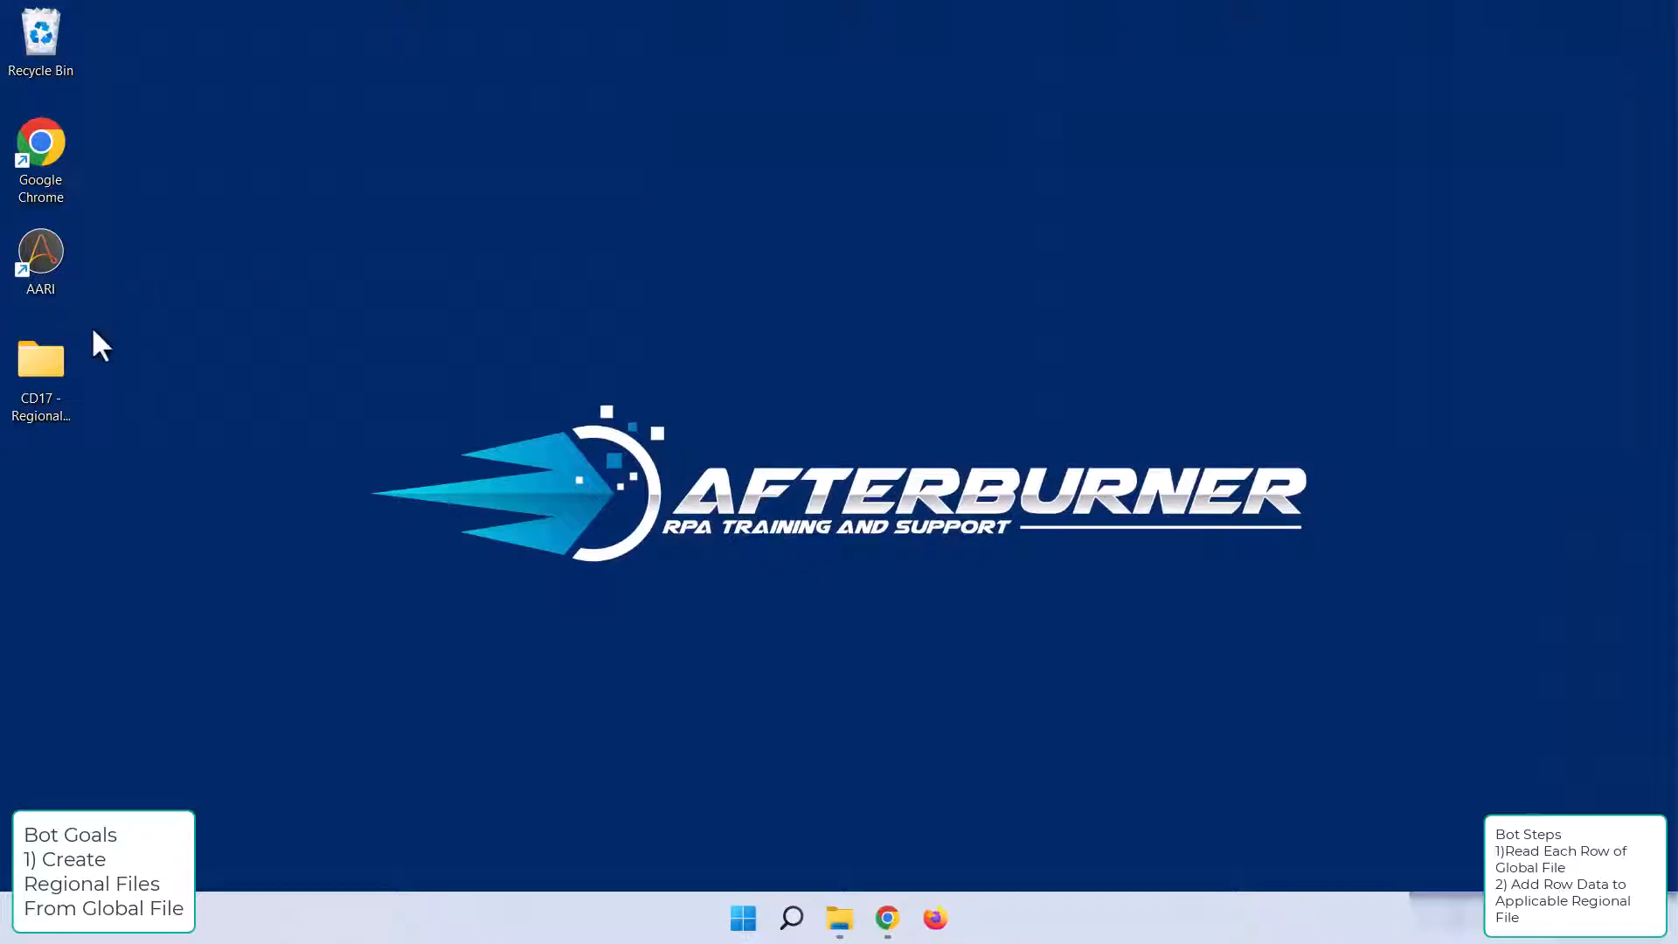
# Step: Open the CD17 - Regional Sales Data folder from the desktop and examine the countries and revenues in the Europe workbook
pyautogui.doubleClick(50, 366)
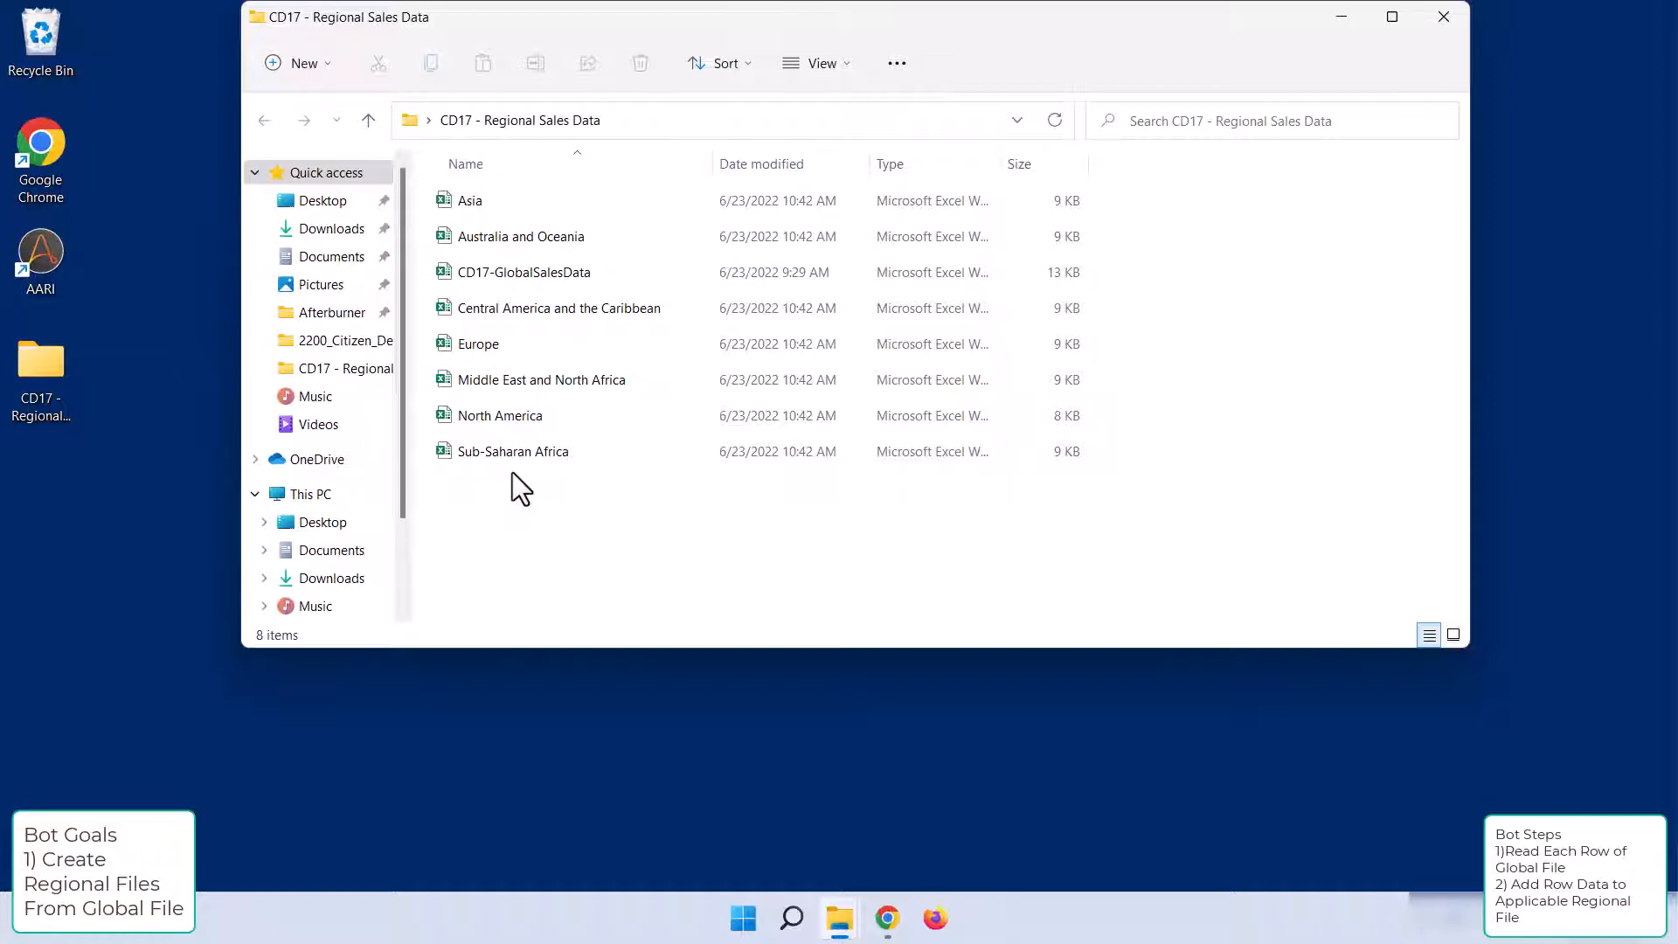
pyautogui.click(478, 354)
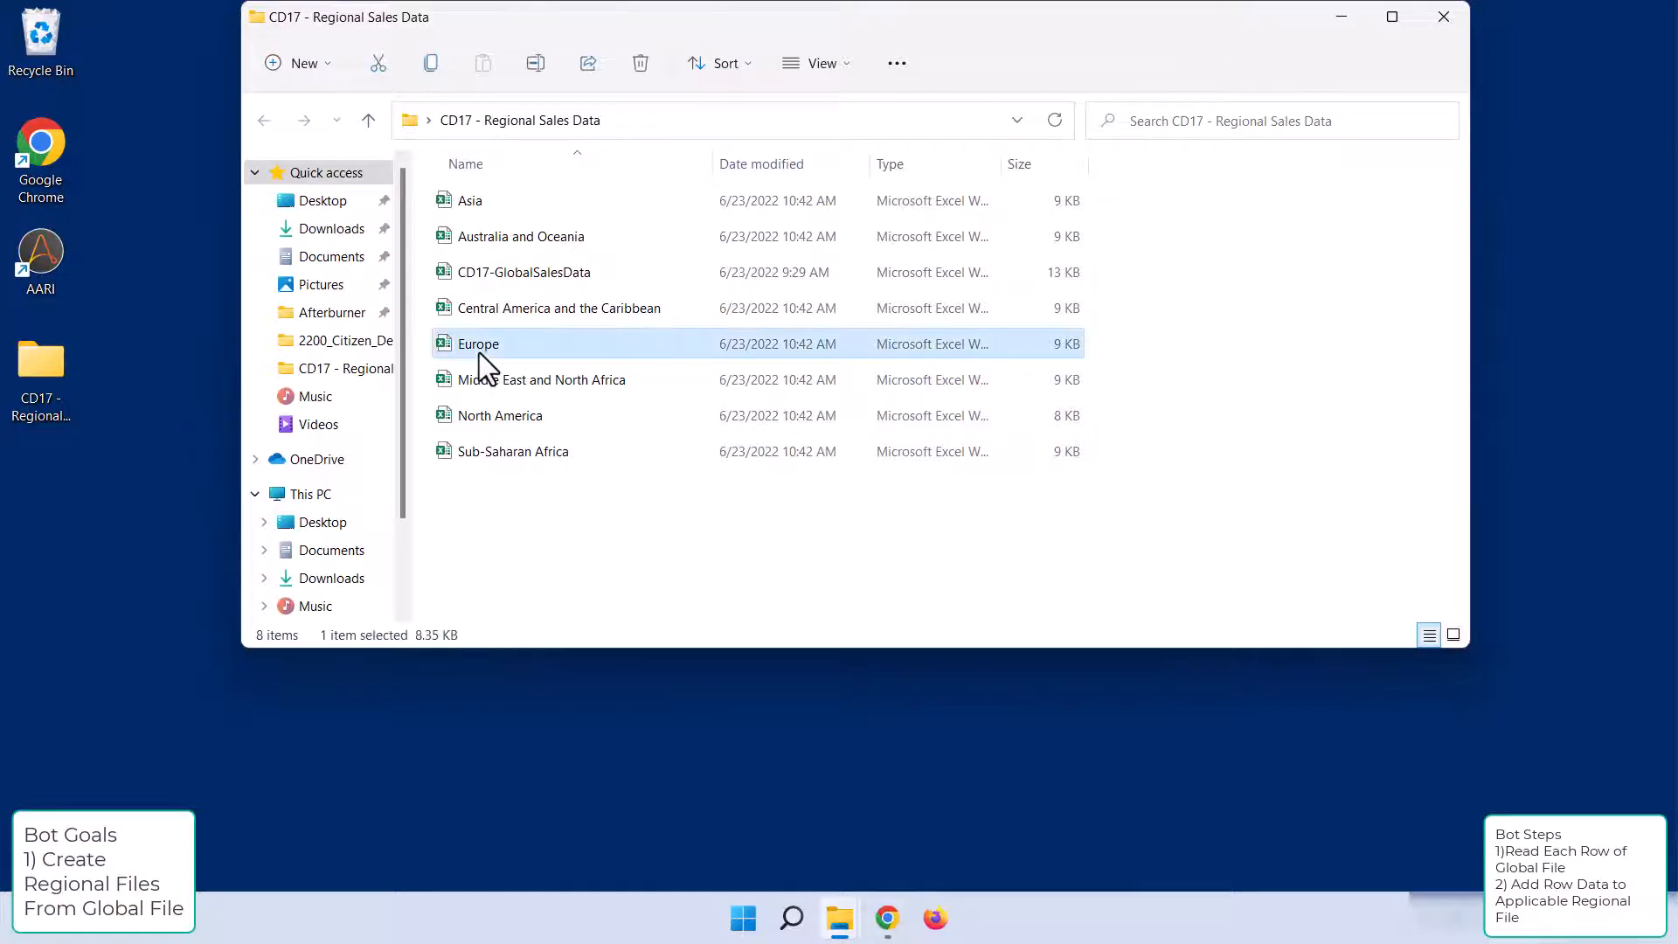
pyautogui.doubleClick(479, 353)
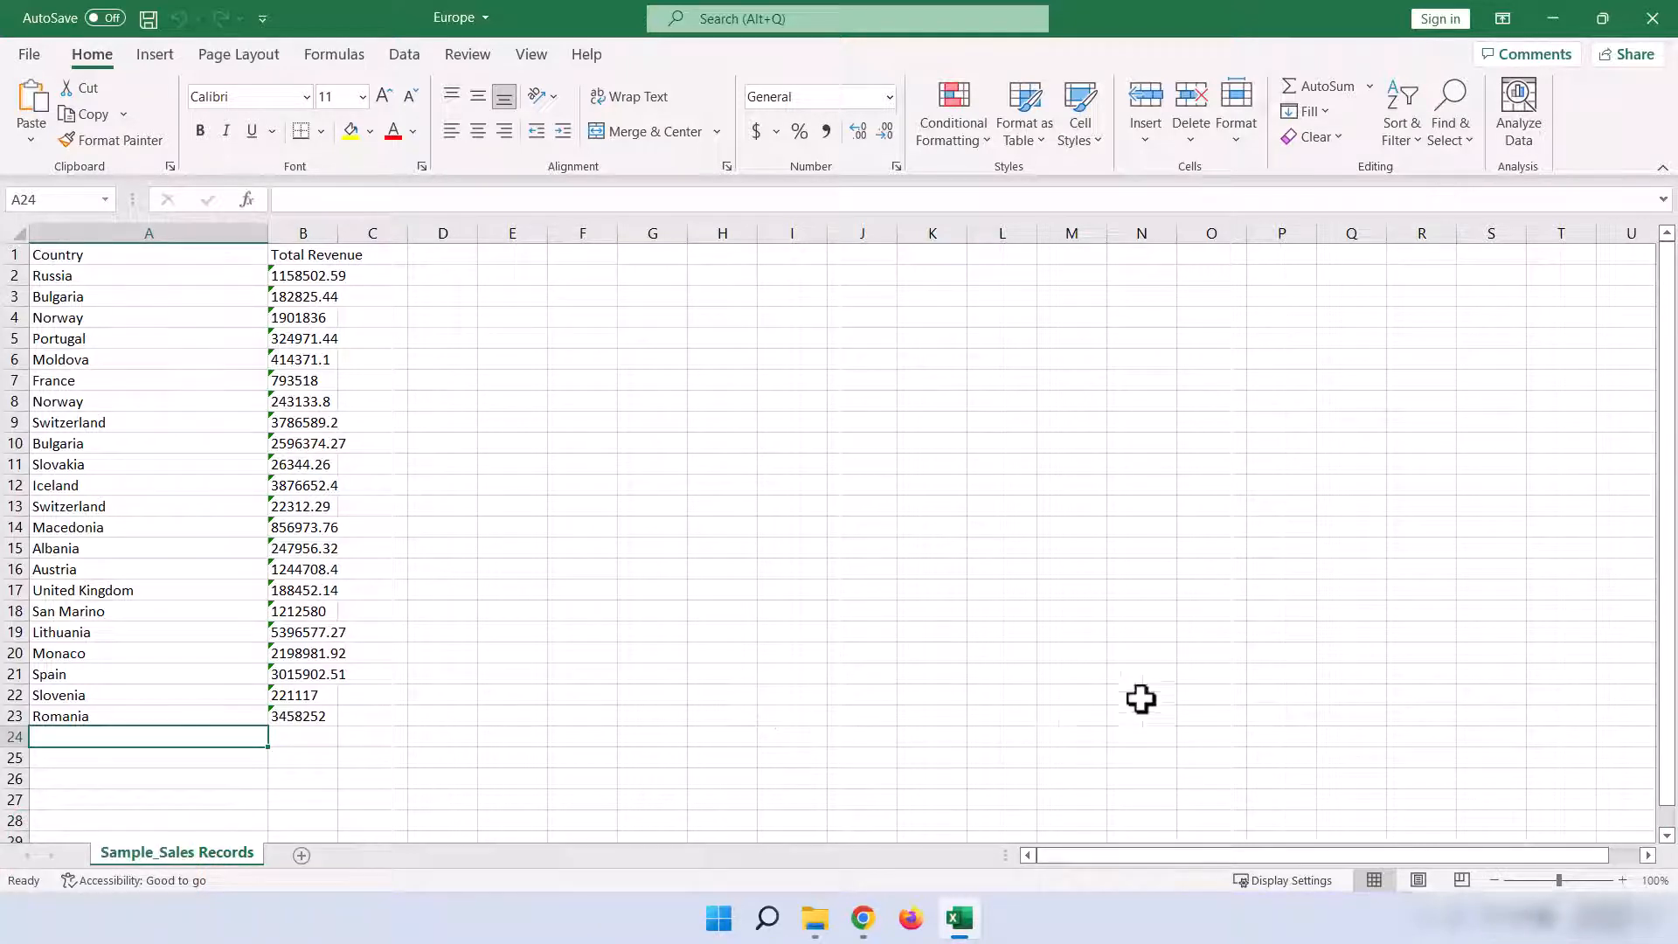
# Step: Close the Europe workbook and its folder, and switch back to the bot editor in Chrome, dismissing the run message
pyautogui.click(1654, 20)
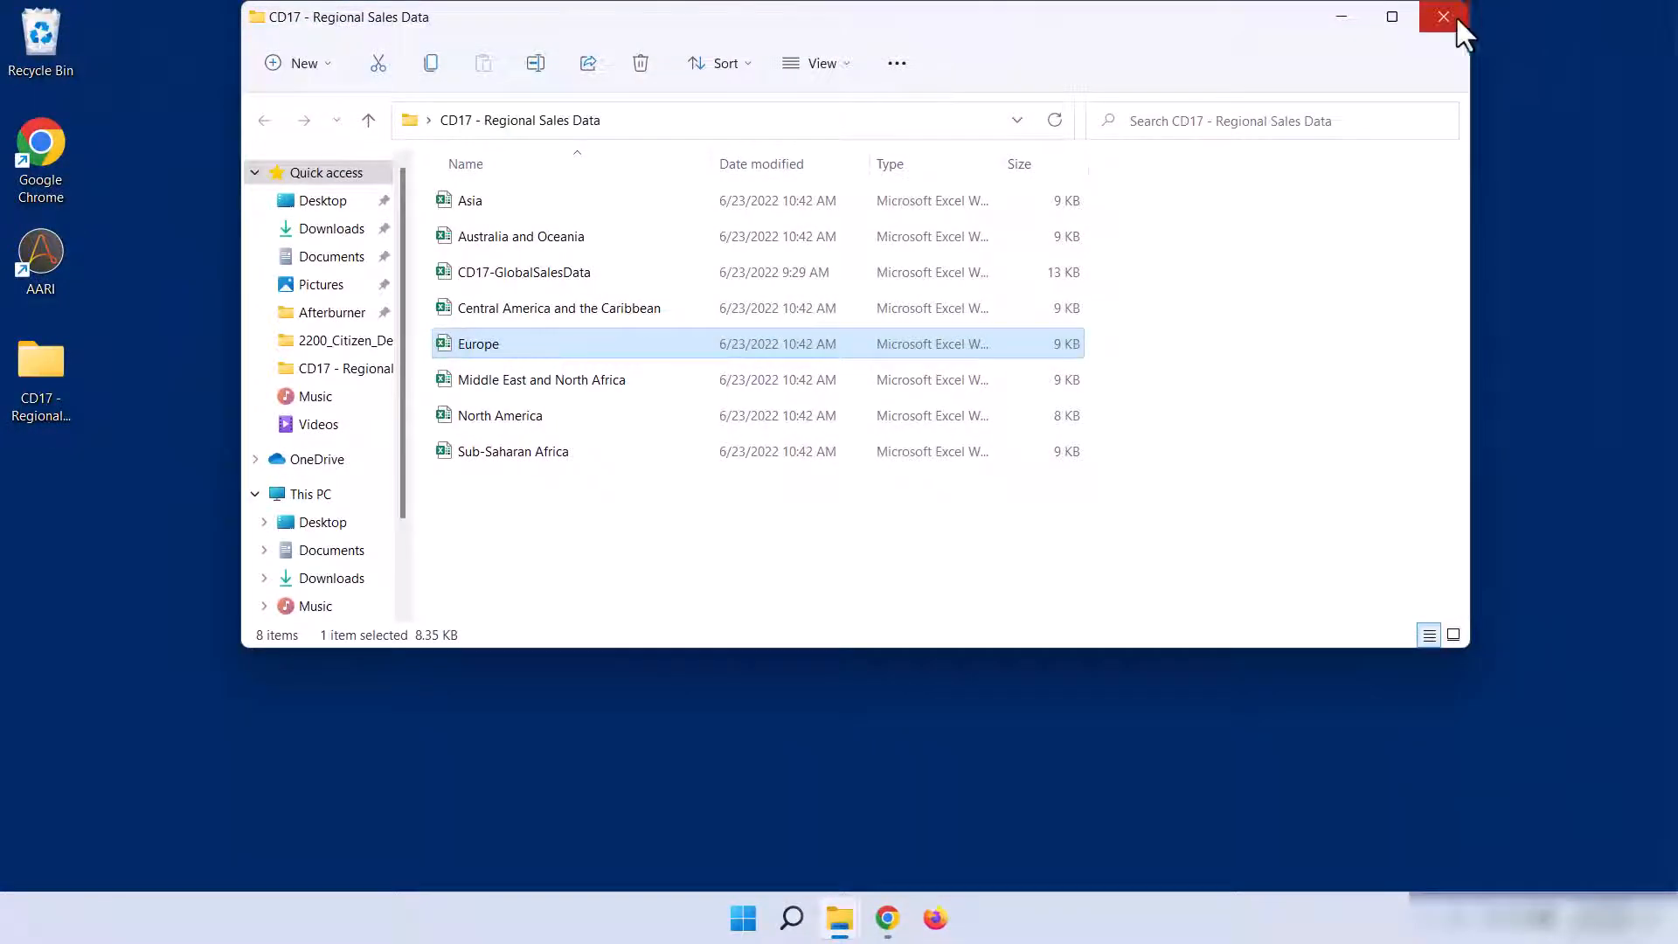
pyautogui.click(1456, 18)
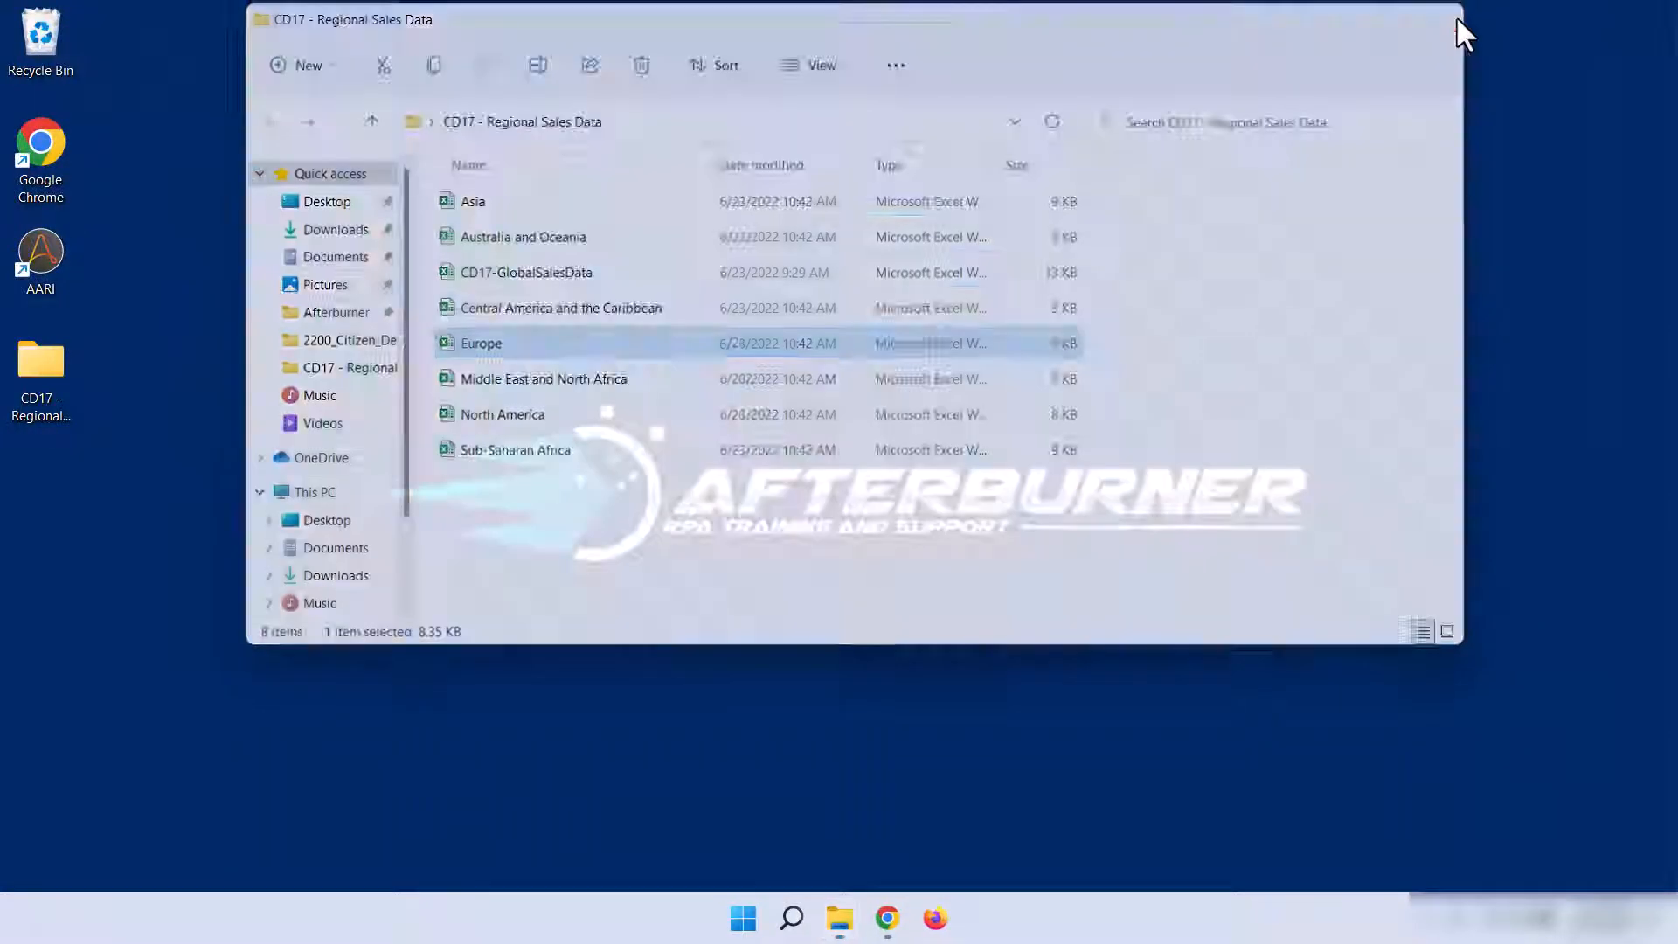
pyautogui.click(885, 918)
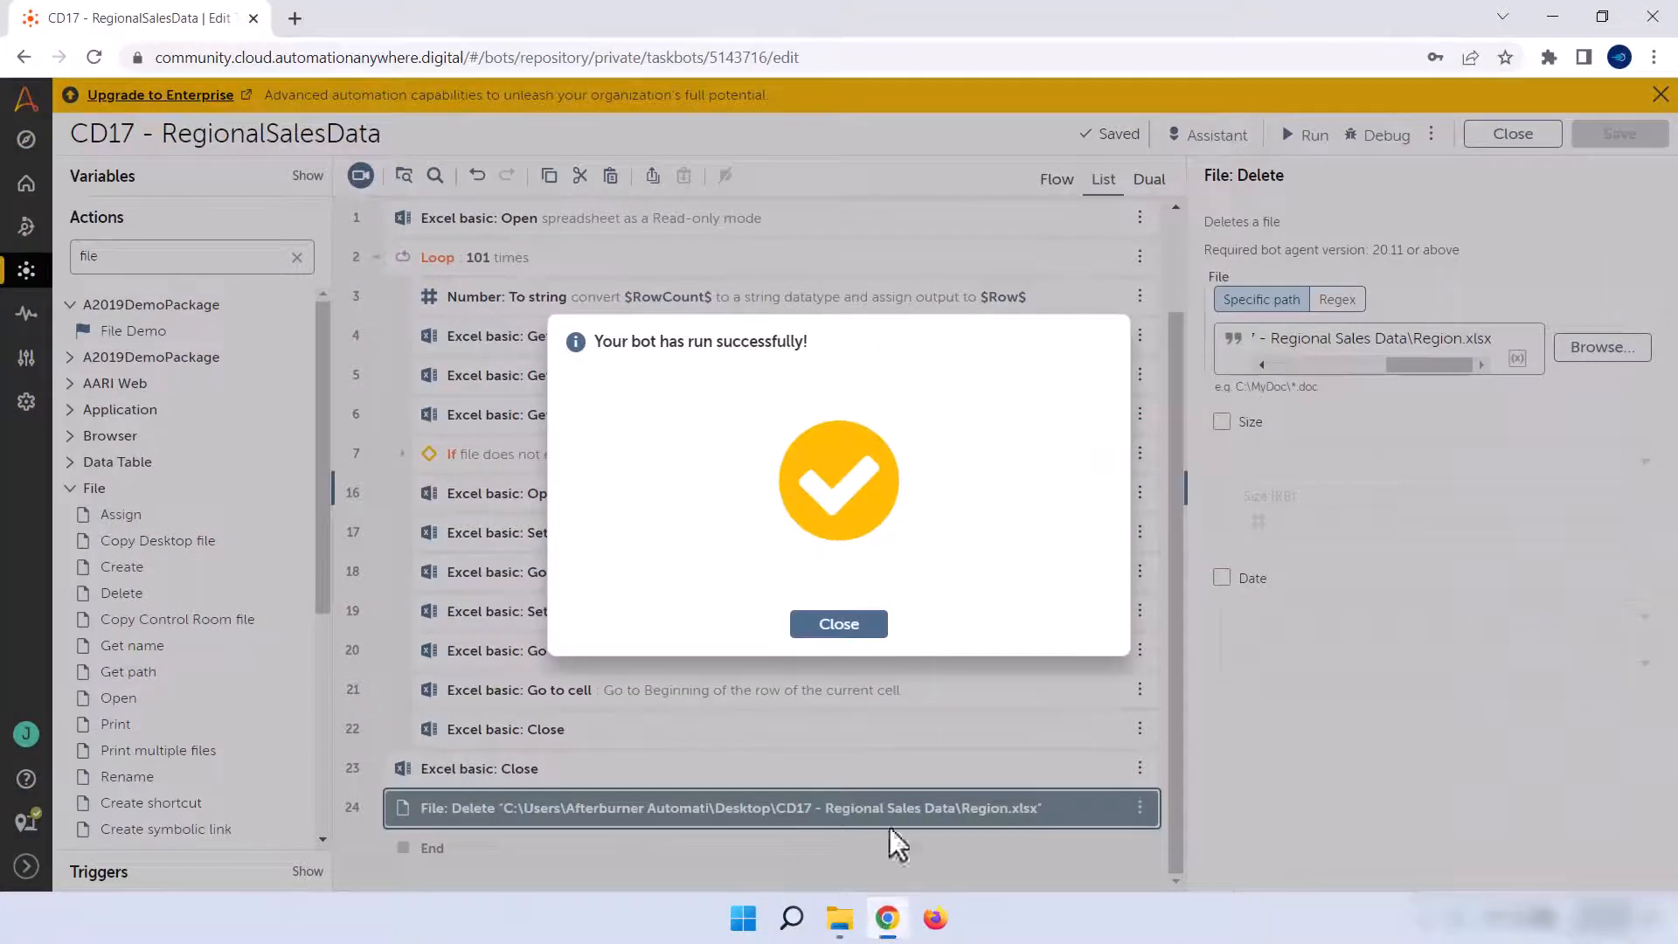
pyautogui.click(861, 628)
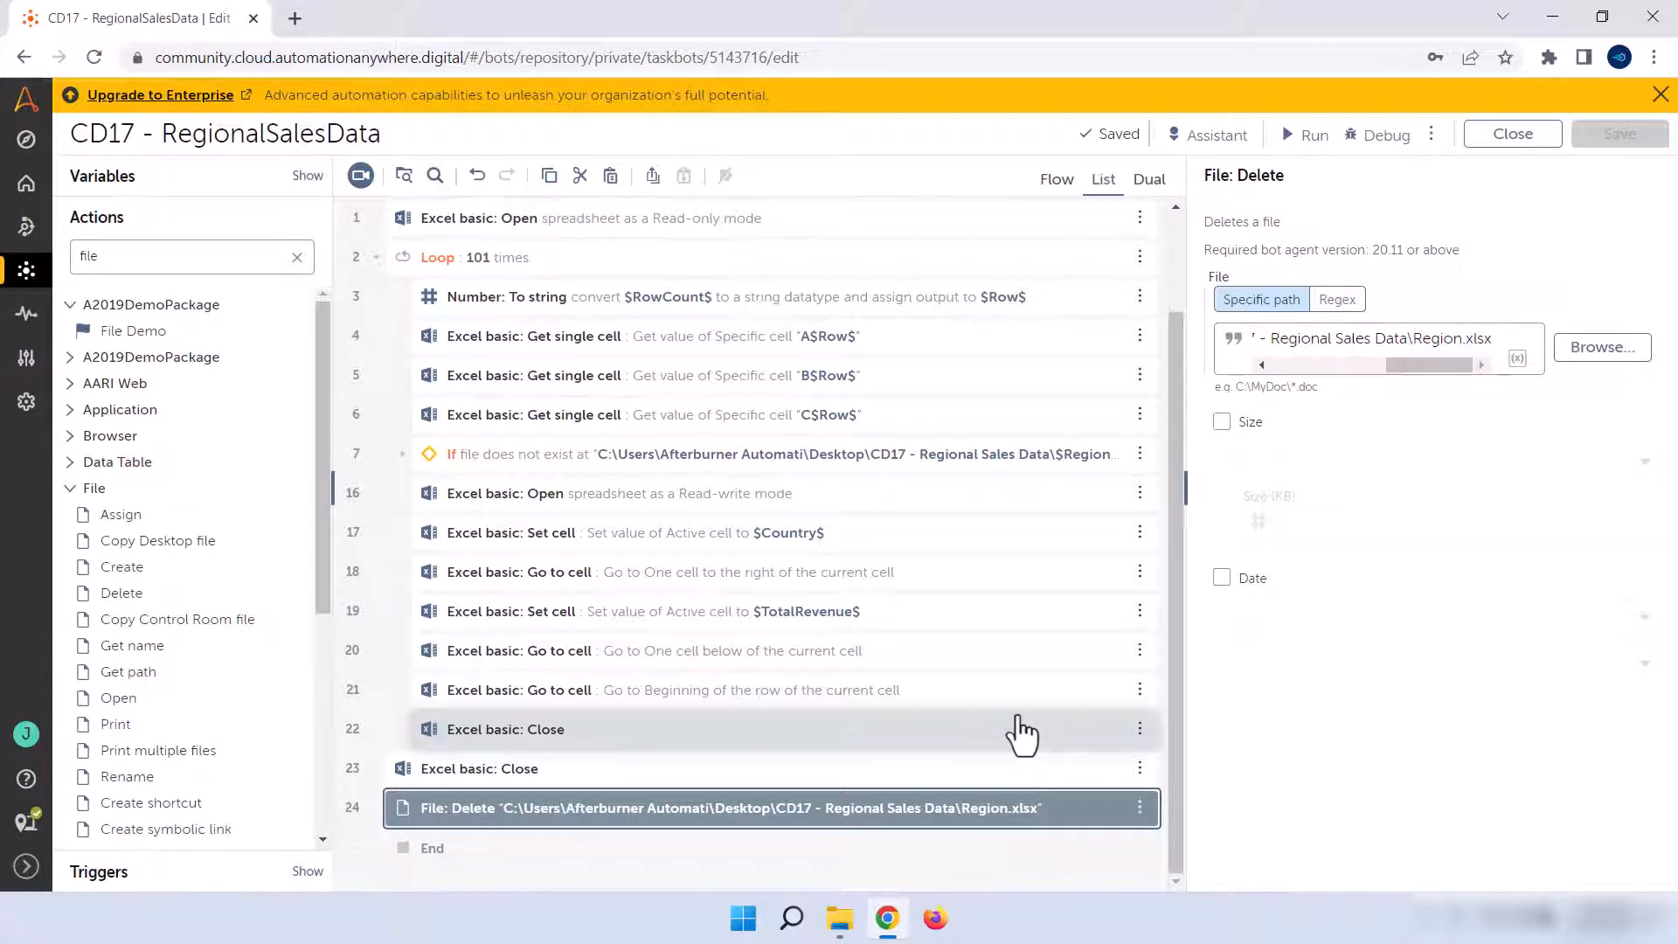